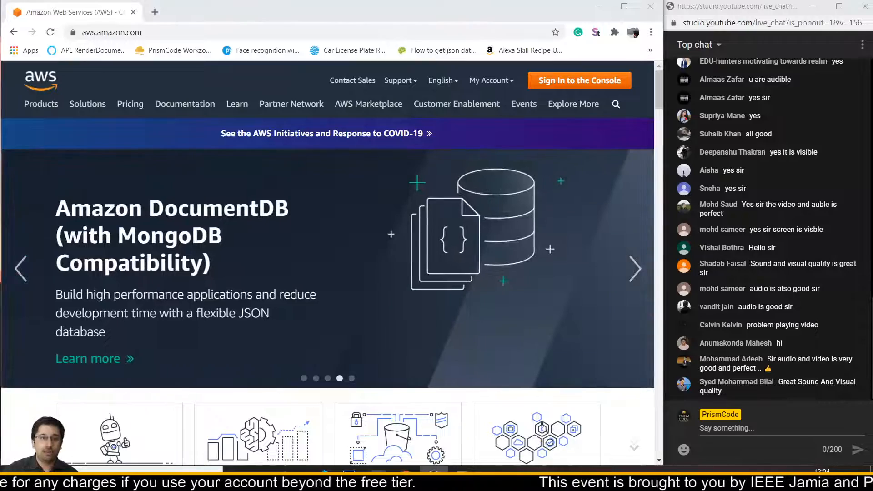
- Open prismcode.in/jamia/ in a new tab and scroll through the PrismCode event page
click(155, 13)
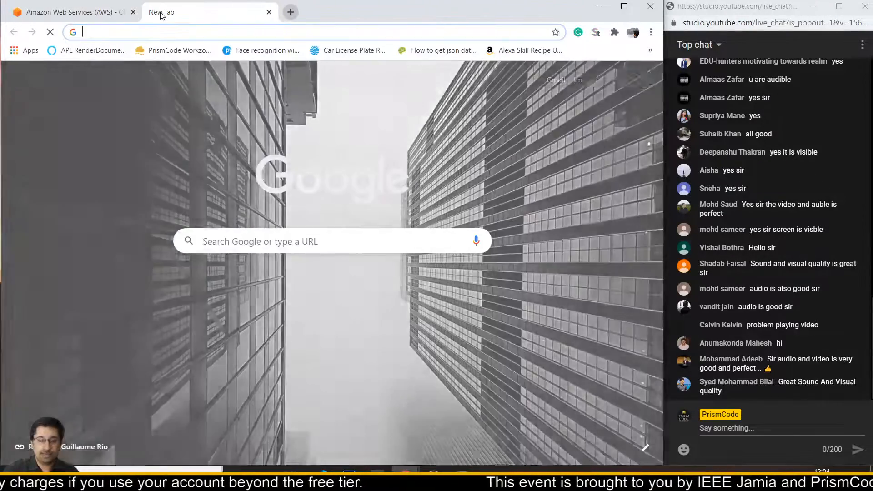
text(prismcode.in/)
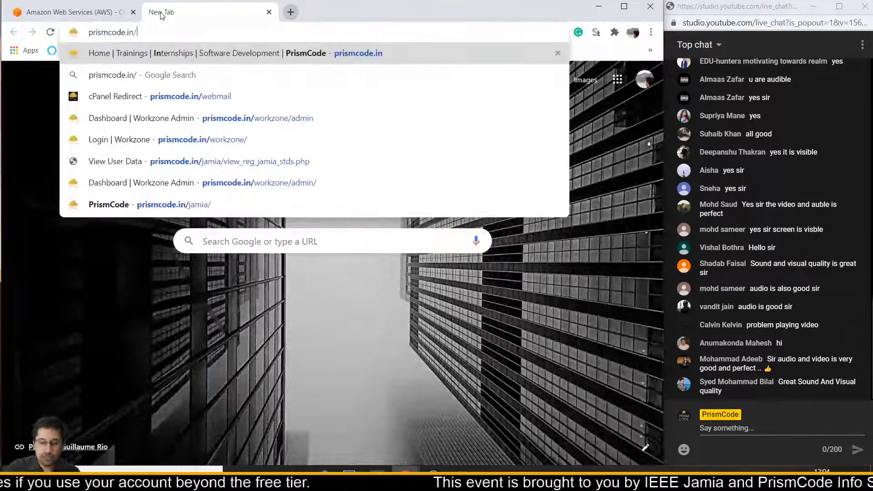
text(jamia/)
key(Return)
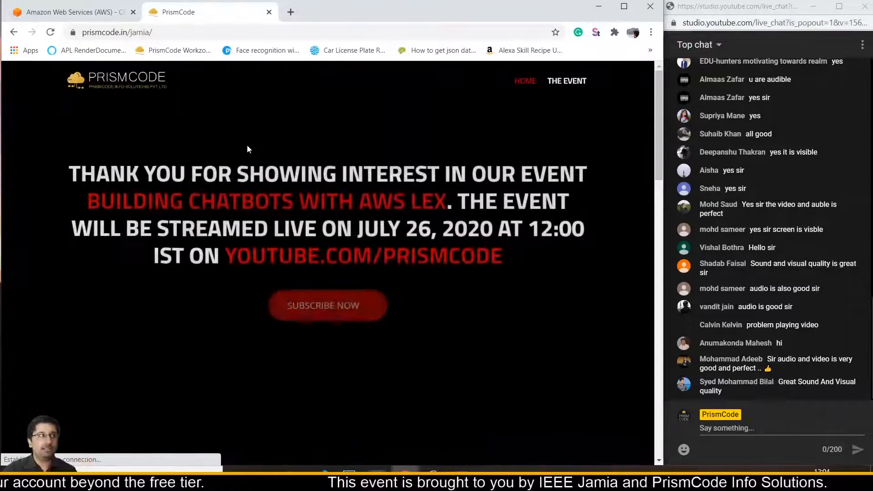
scroll(247, 146, down, 1)
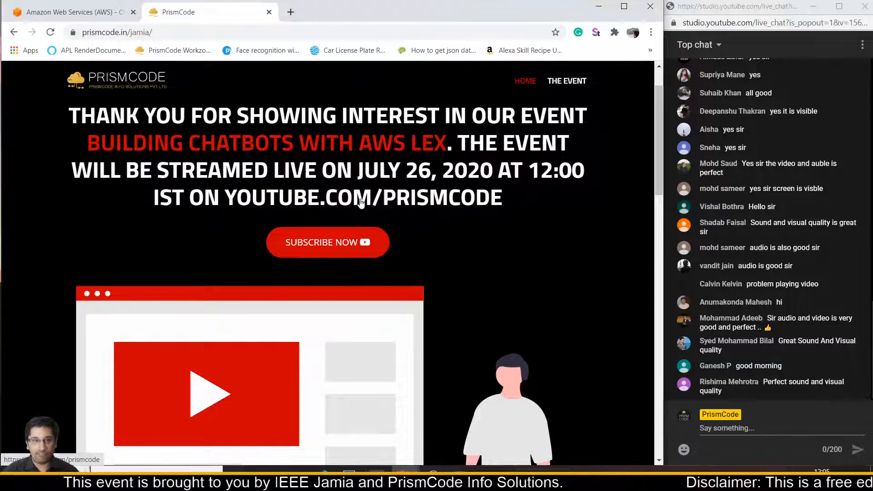
scroll(334, 195, down, 3)
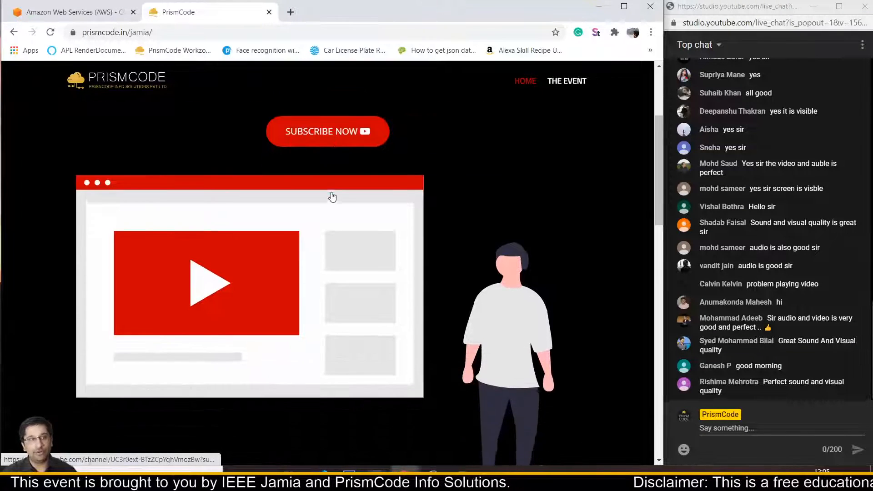
scroll(332, 194, down, 5)
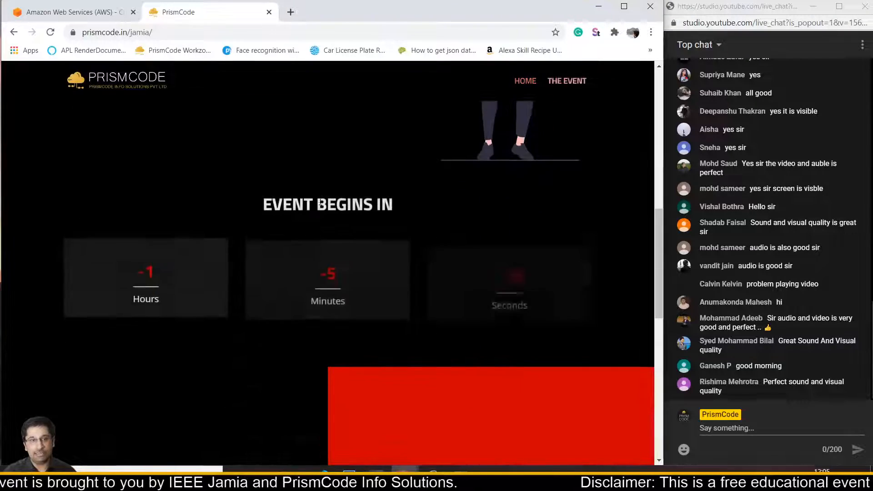
scroll(248, 137, down, 7)
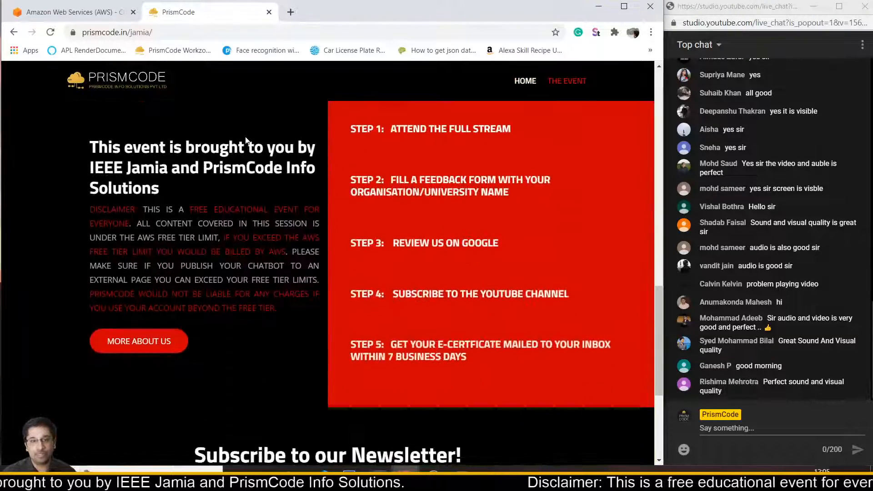
scroll(246, 141, down, 3)
scroll(246, 204, up, 10)
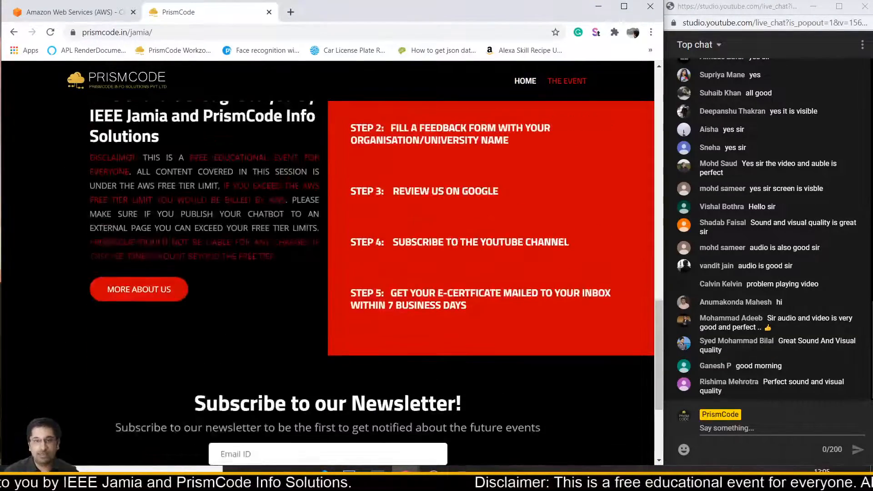
scroll(277, 198, up, 6)
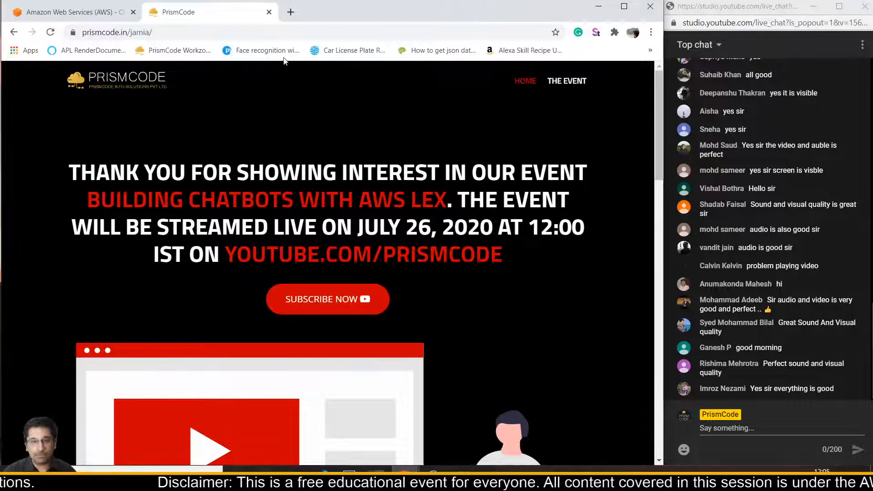
- Close the PrismCode tab, move the live chat window off-screen and maximize the browser
click(269, 12)
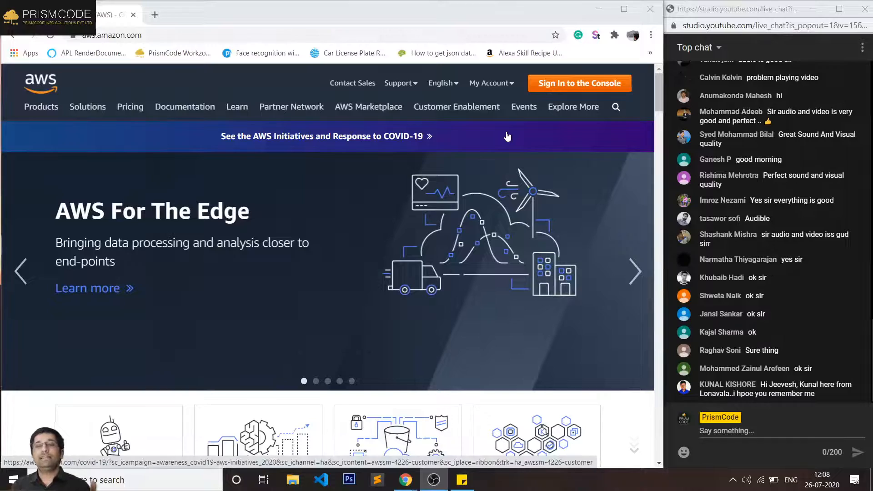
drag(734, 4, 0, 2)
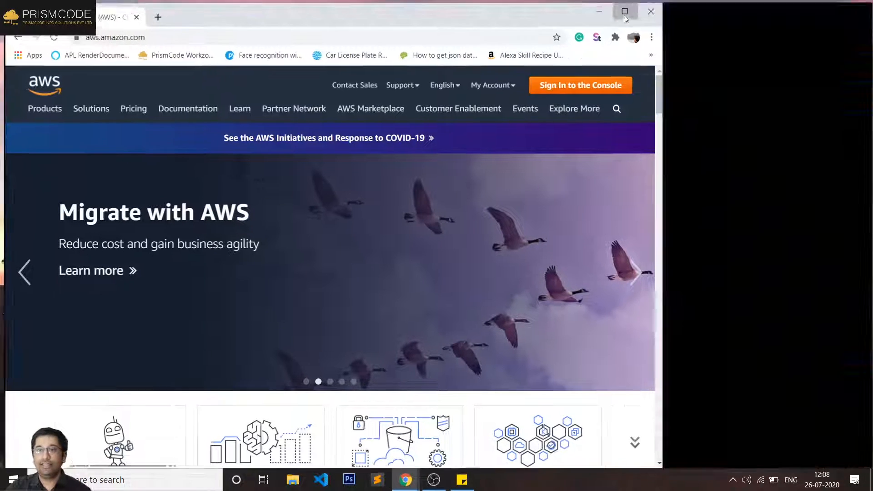
click(624, 15)
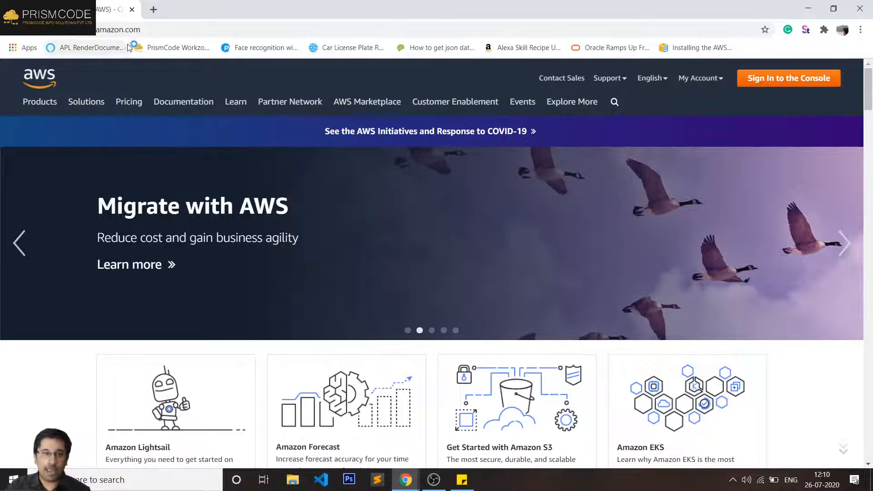
- Search 'aws free' and scroll the Free Tier offers down to the AWS Lambda card
click(147, 31)
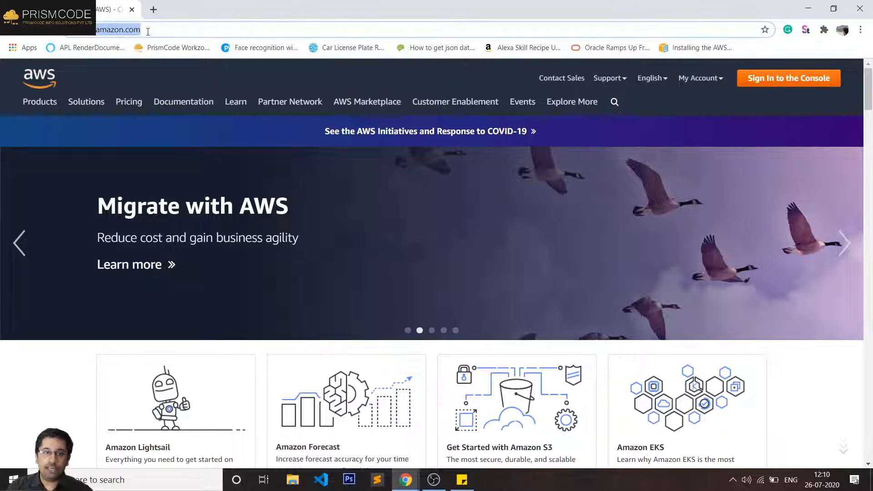
text(aws)
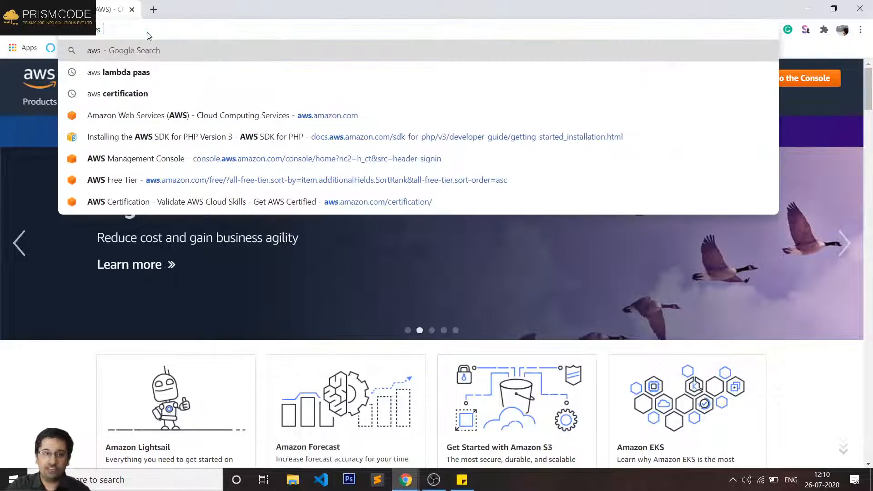
text( free tier)
key(Return)
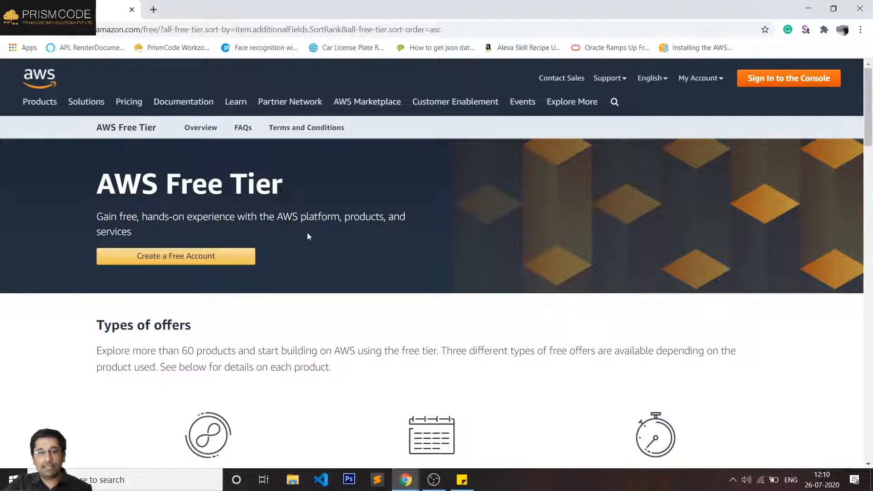
scroll(283, 216, down, 3)
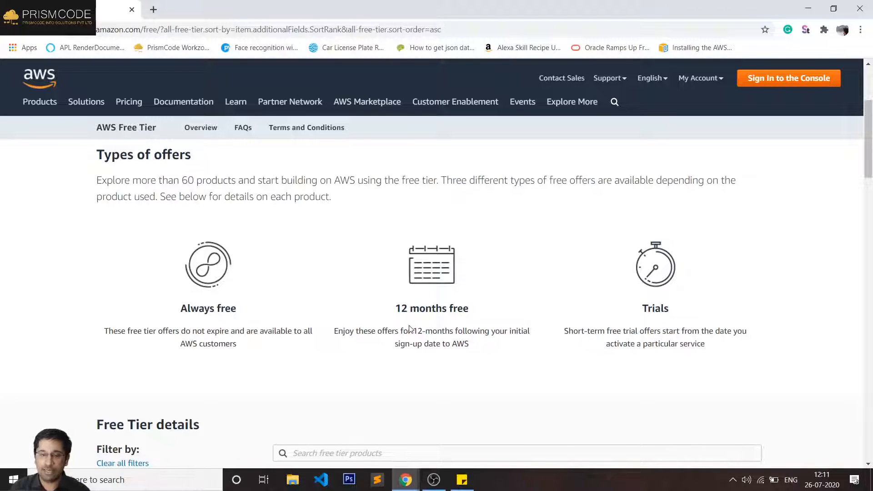
scroll(432, 326, down, 3)
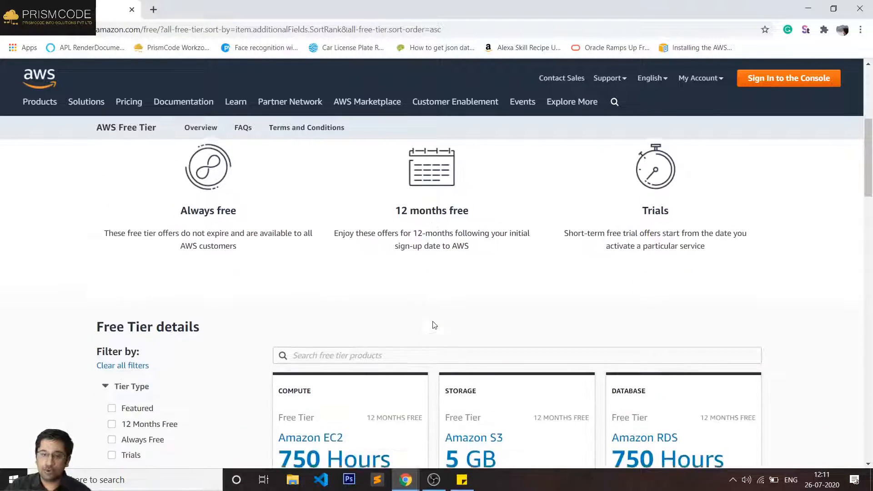
scroll(381, 338, down, 7)
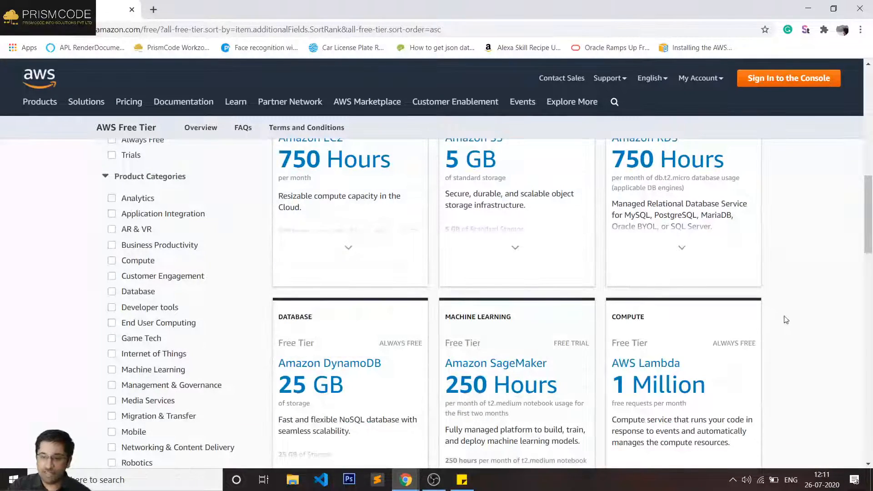
scroll(791, 327, down, 3)
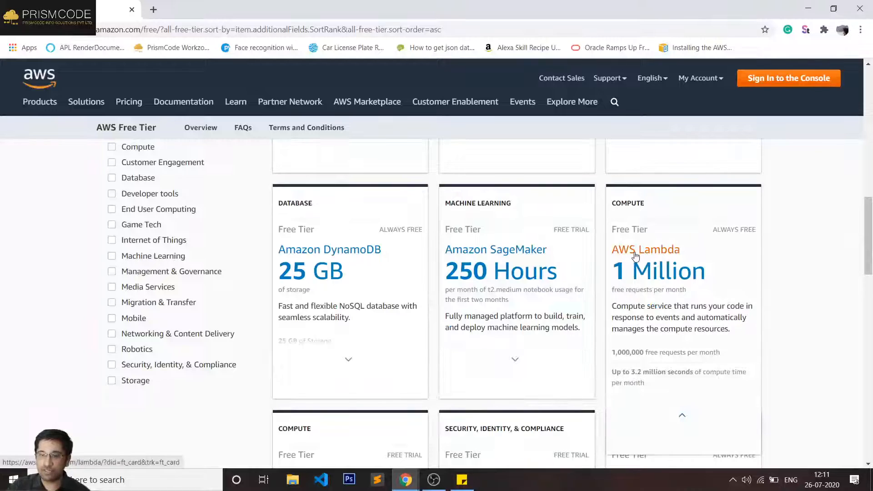
- Open the AWS Lambda product page and scroll through its Benefits and Use cases sections
click(631, 250)
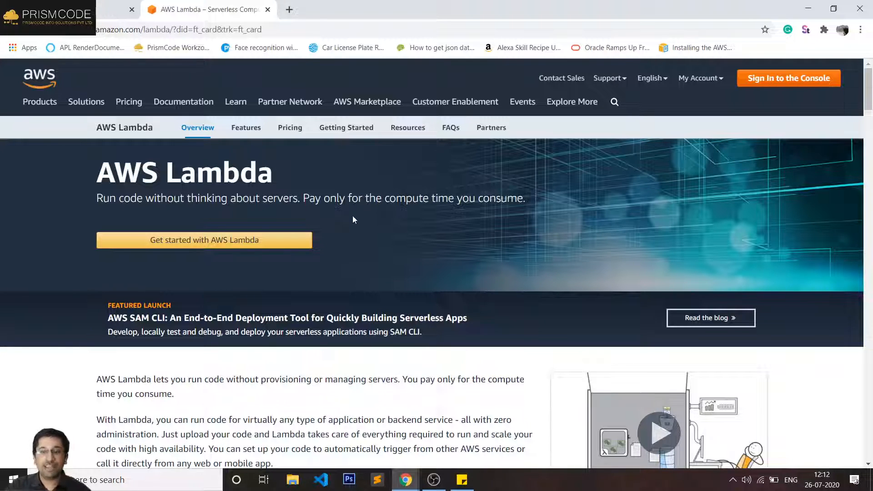
scroll(350, 227, down, 3)
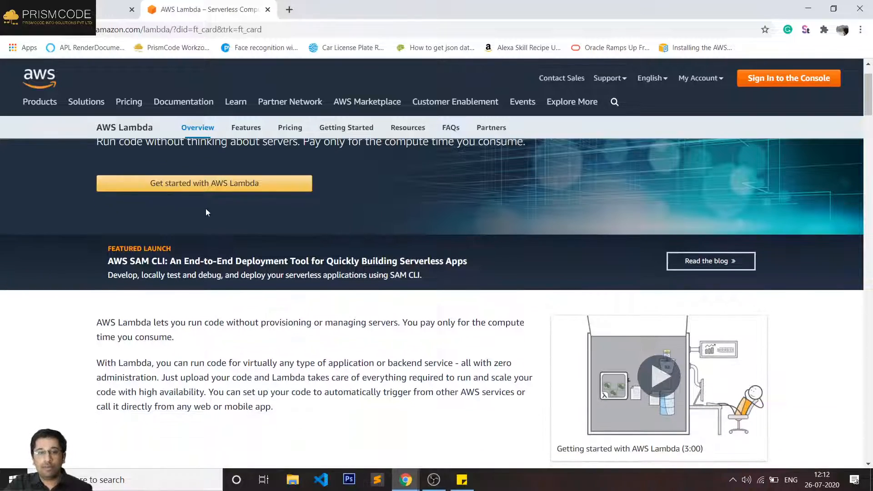
scroll(255, 255, down, 8)
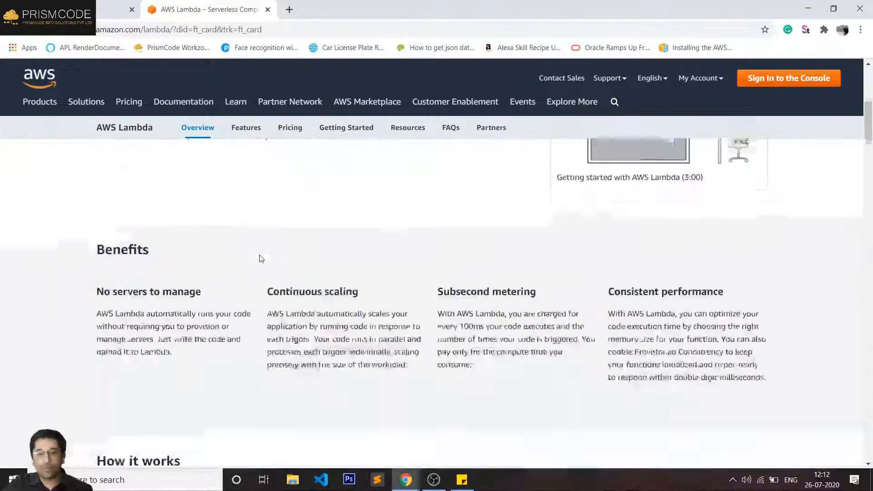
scroll(273, 284, down, 13)
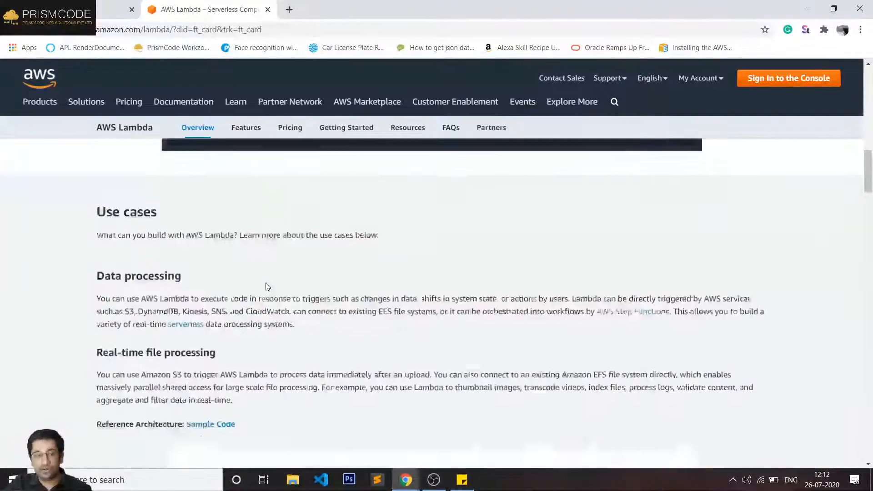
scroll(266, 284, up, 20)
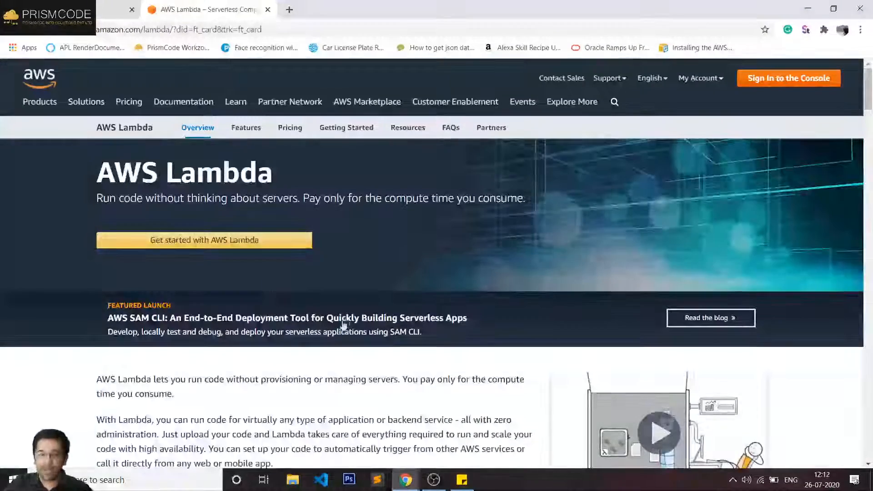
scroll(216, 323, down, 2)
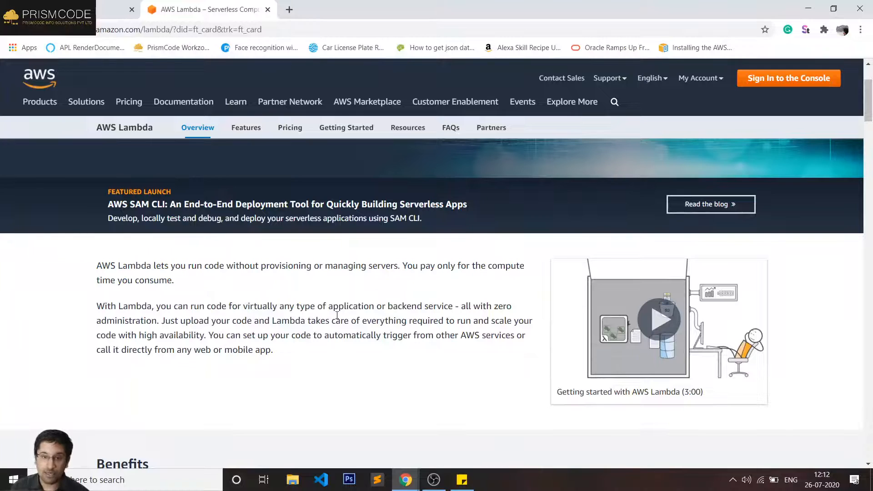
scroll(337, 315, up, 2)
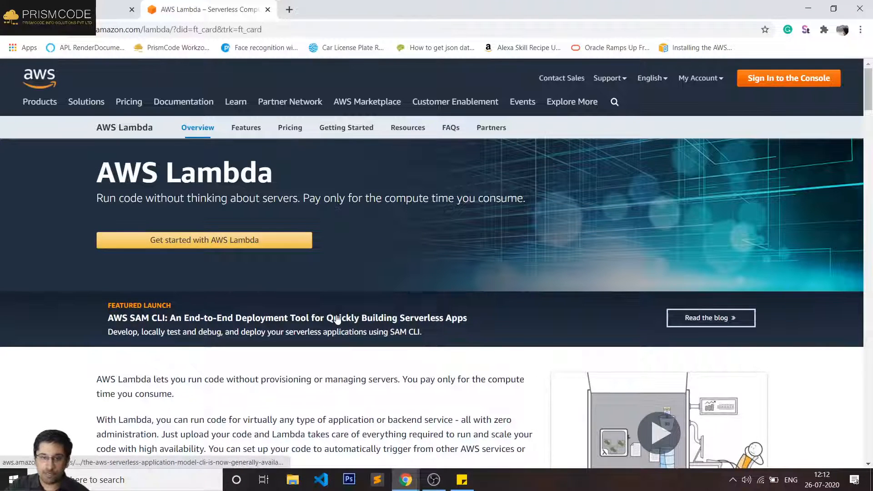
- Open AWS Lambda pricing, reload the interrupted page, then close the Fast.com speed-test tab
click(301, 131)
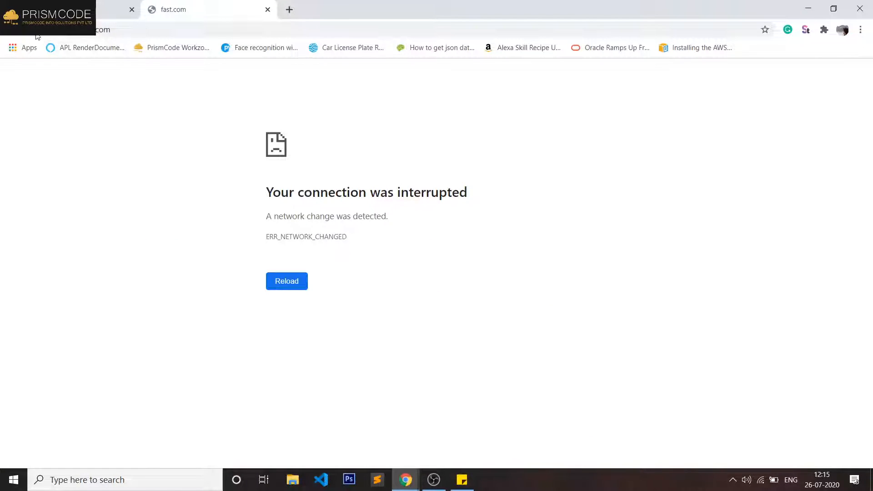
click(69, 29)
click(48, 29)
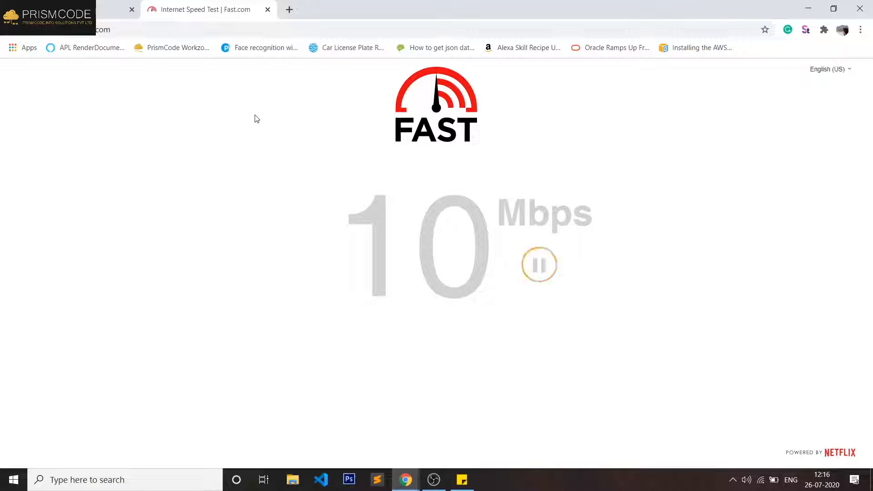
click(269, 9)
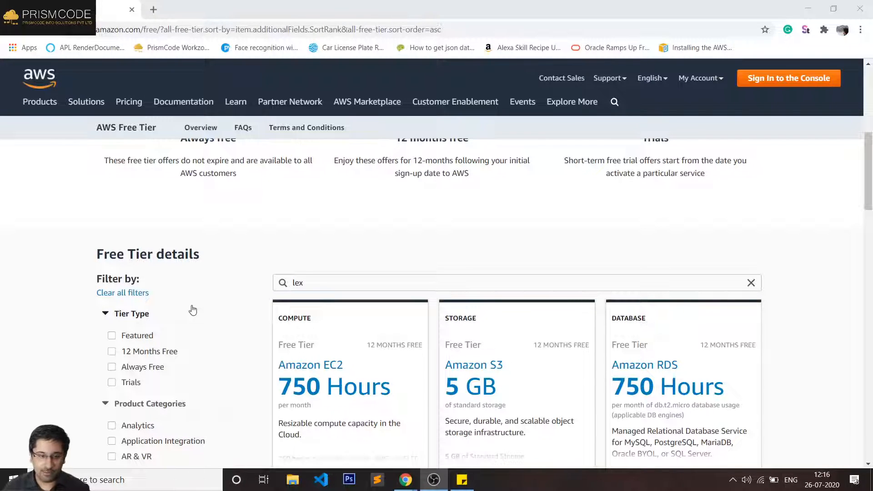
- Search Google for 'aws lex' from the address bar
click(323, 280)
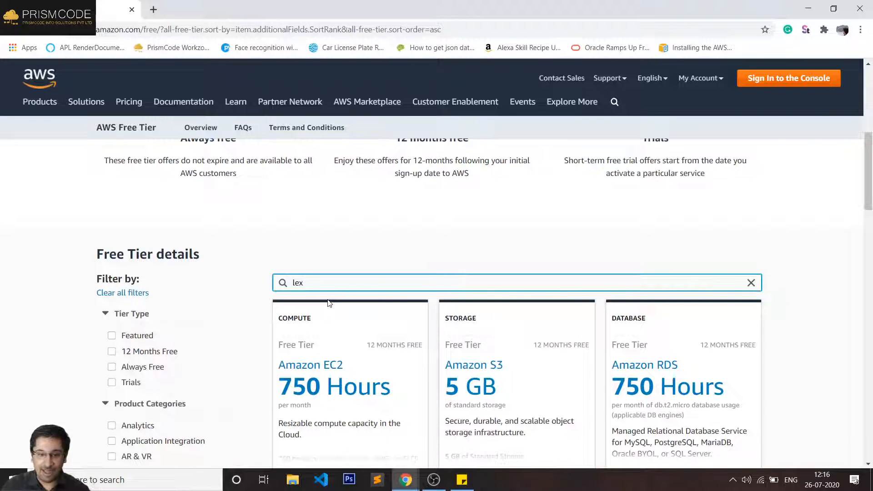
click(194, 34)
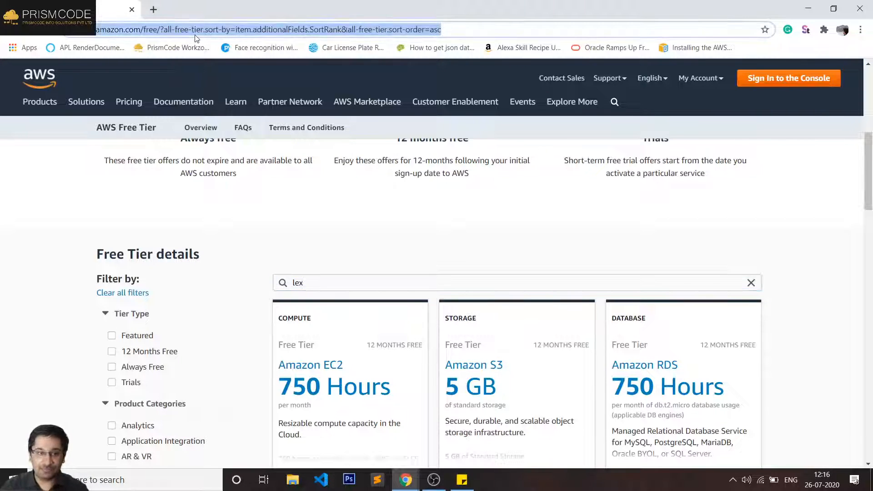
text(aws)
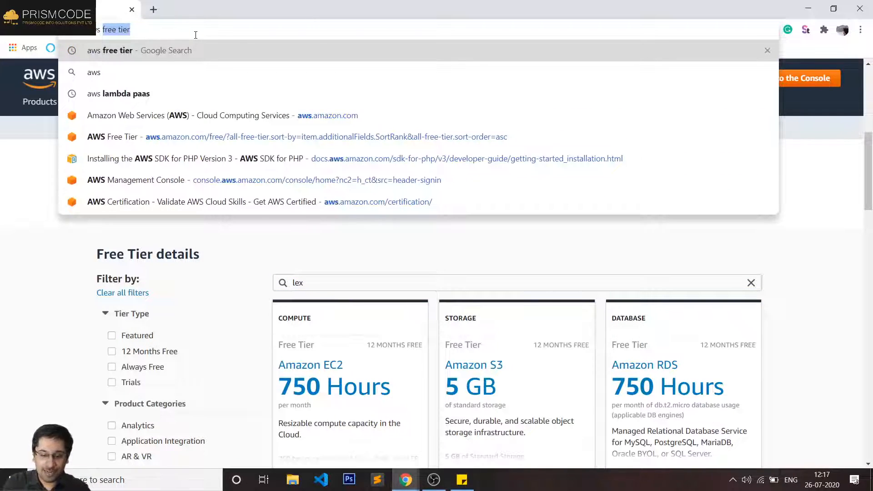
text( lex)
key(Return)
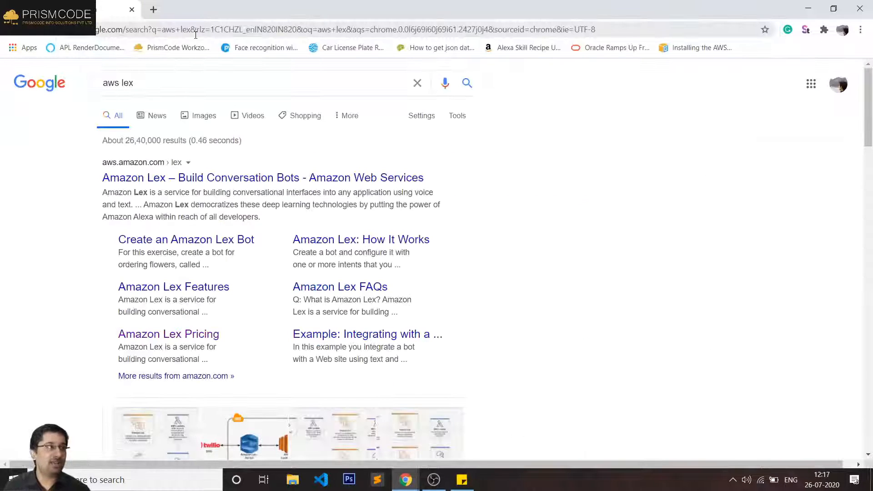
- Open the 'Amazon Lex – Build Conversation Bots' result and go to its Pricing page
click(229, 176)
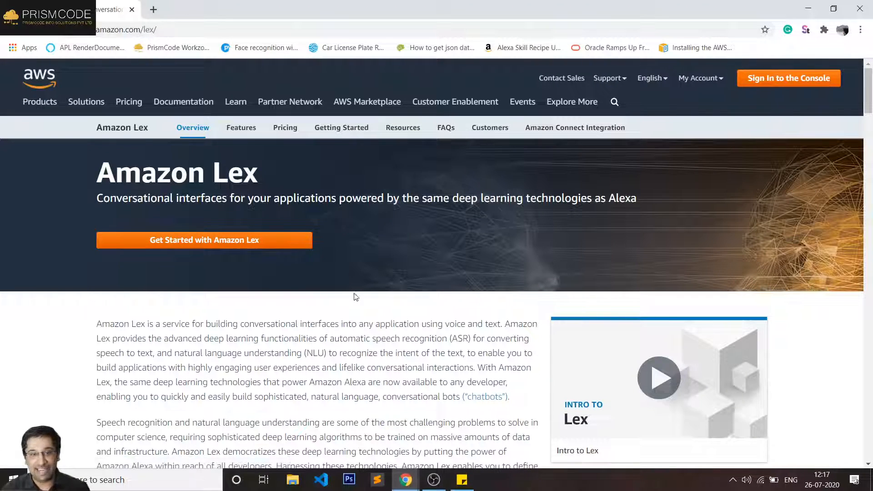
scroll(275, 280, down, 6)
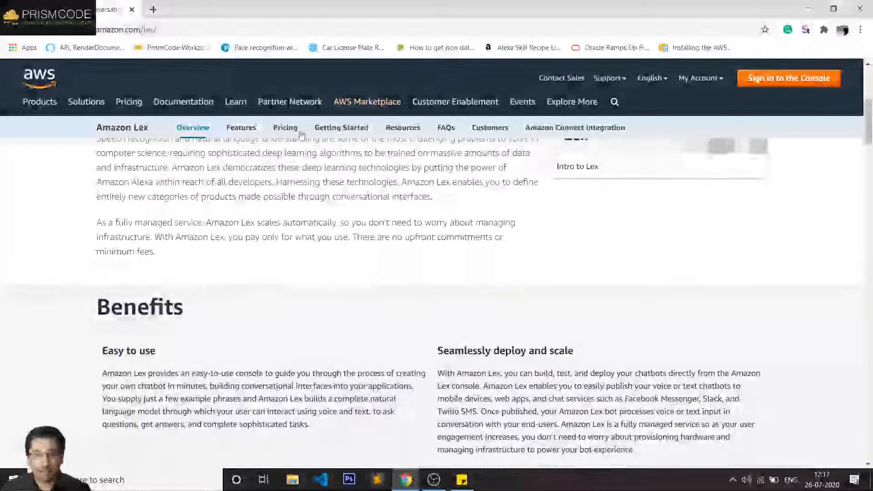
click(283, 130)
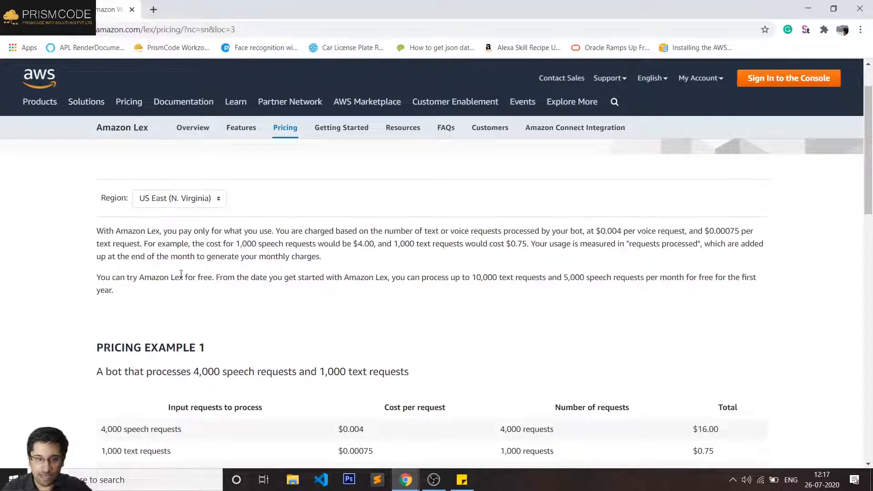
drag(105, 279, 274, 275)
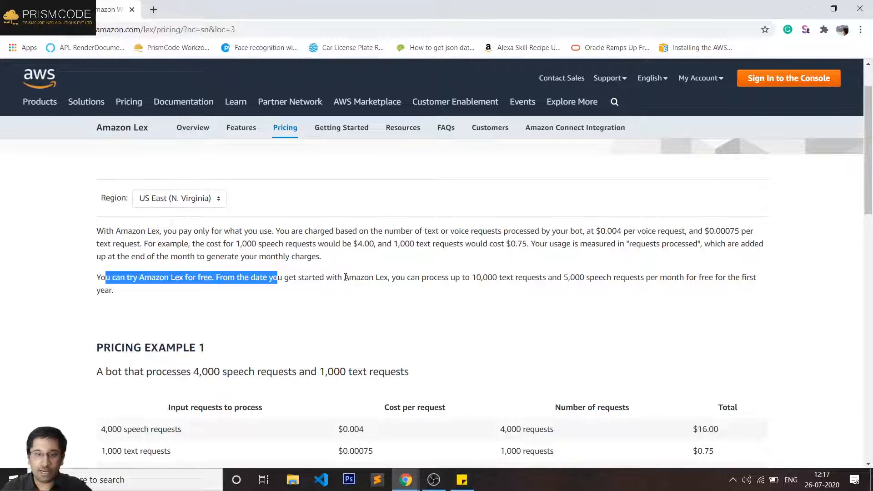
drag(344, 277, 412, 277)
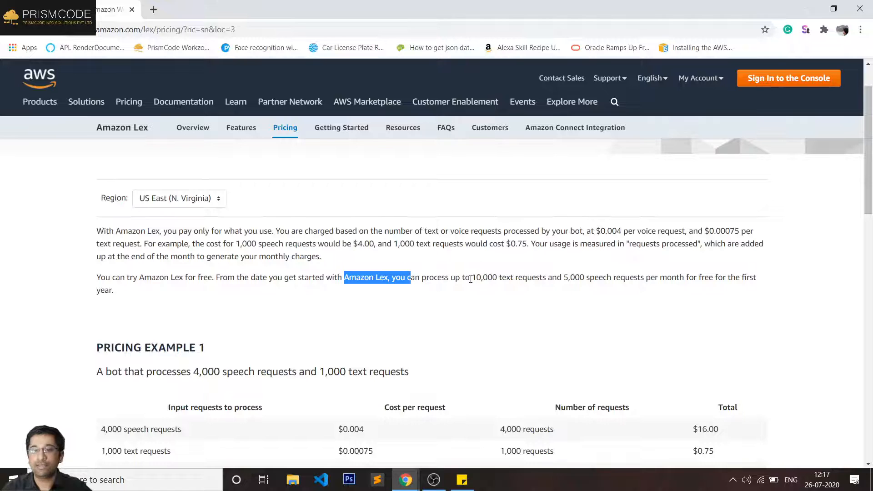
drag(471, 278, 546, 277)
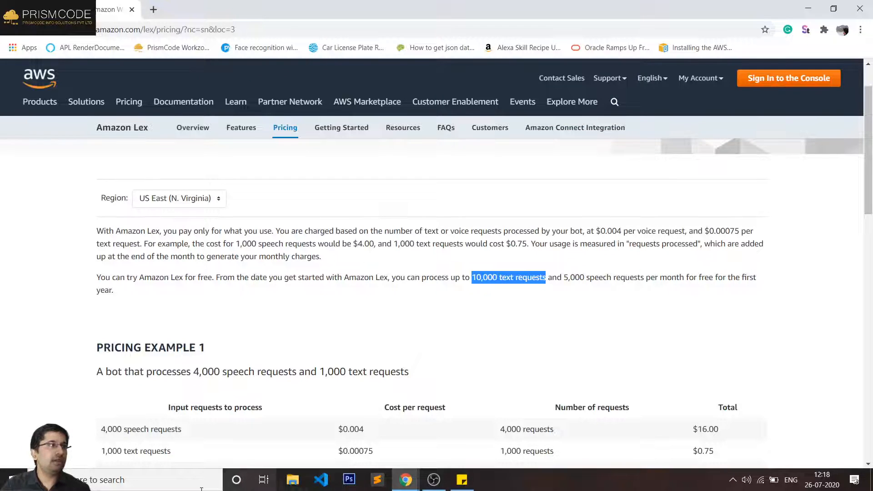
mouse_move(420, 468)
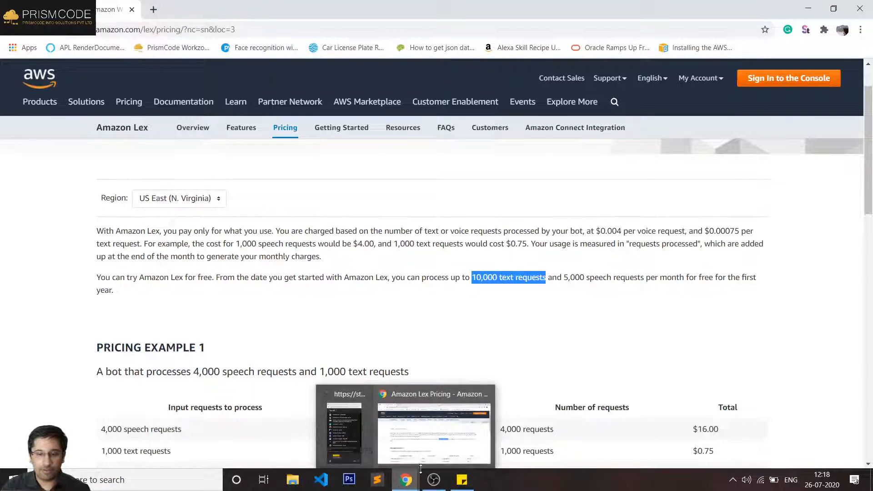
click(355, 437)
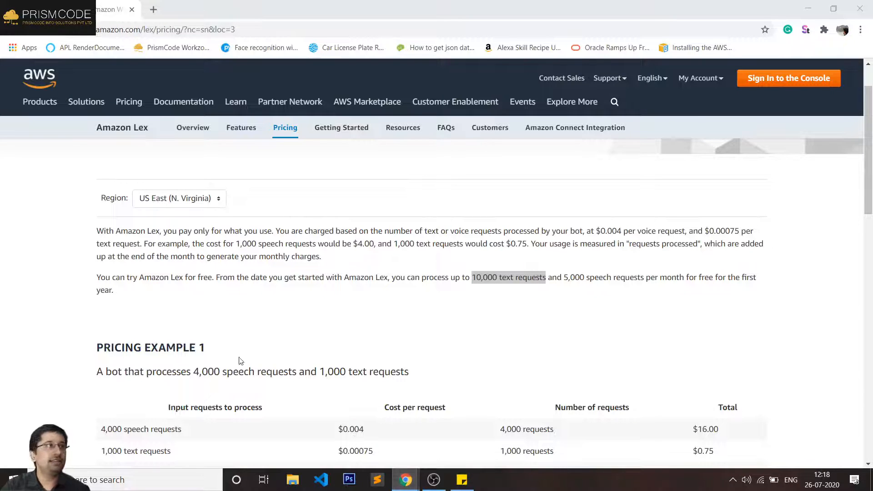
scroll(454, 337, down, 1)
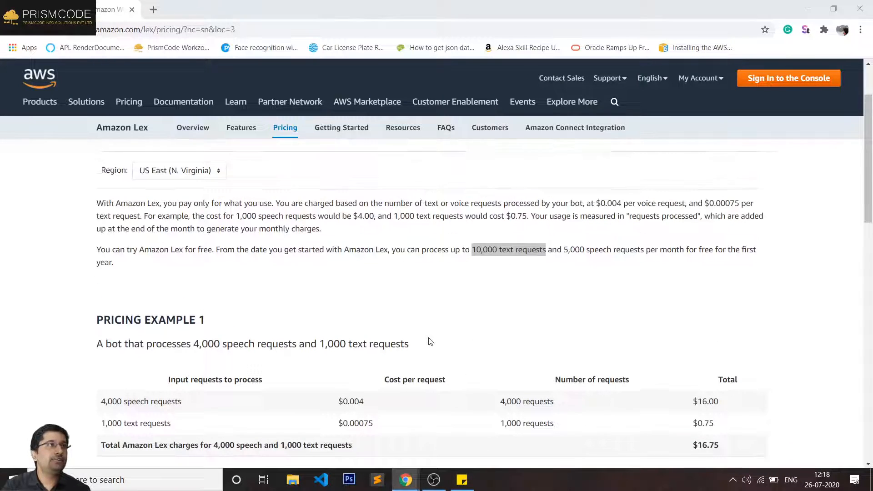
scroll(430, 341, up, 1)
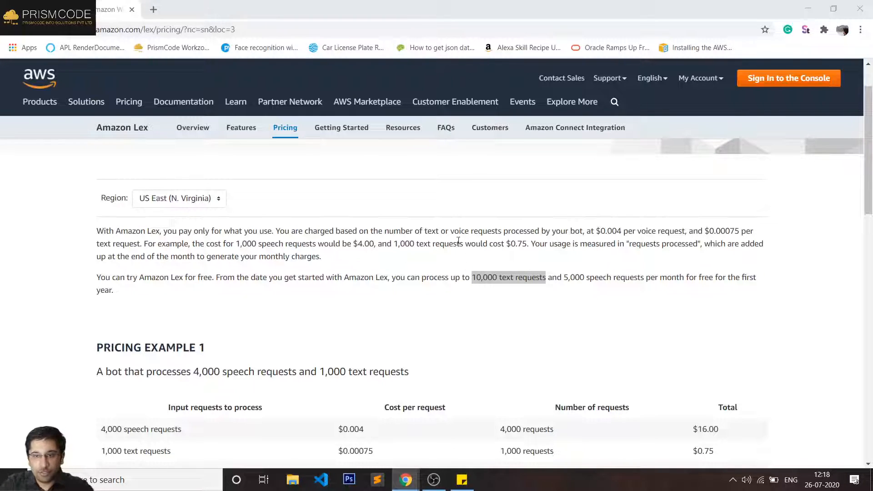
- Choose Sign In to the Console to log in to AWS
click(814, 84)
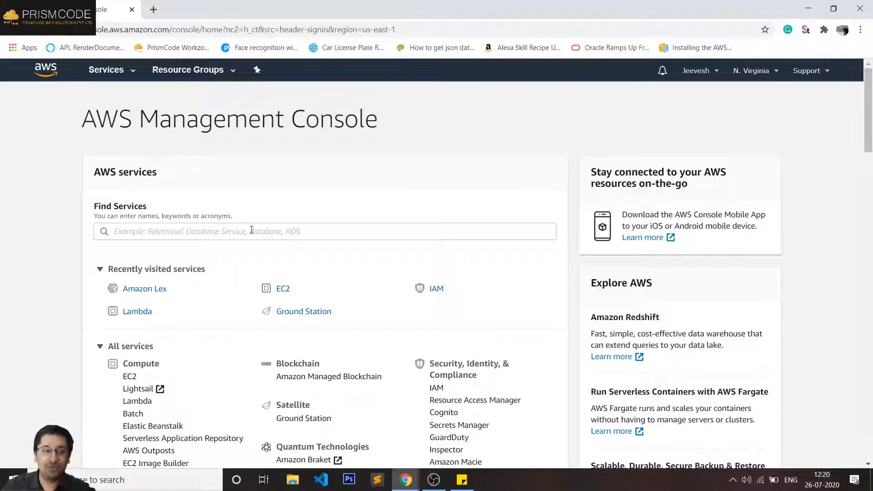
click(159, 291)
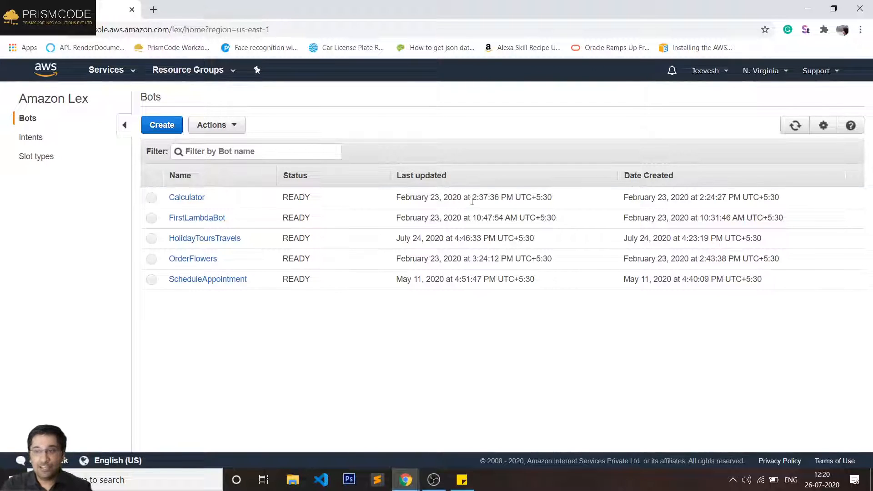
click(43, 69)
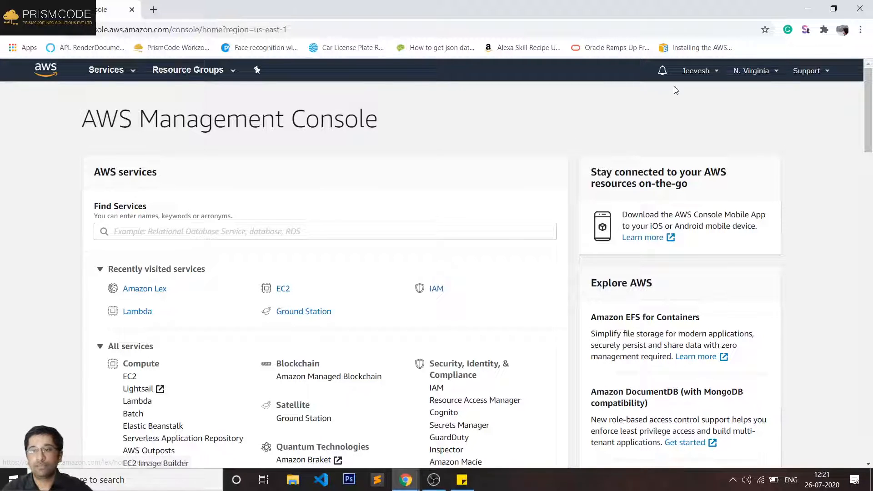
- Switch the region to Asia Pacific (Mumbai) and open Amazon Lex via a 'lex' services search
click(751, 71)
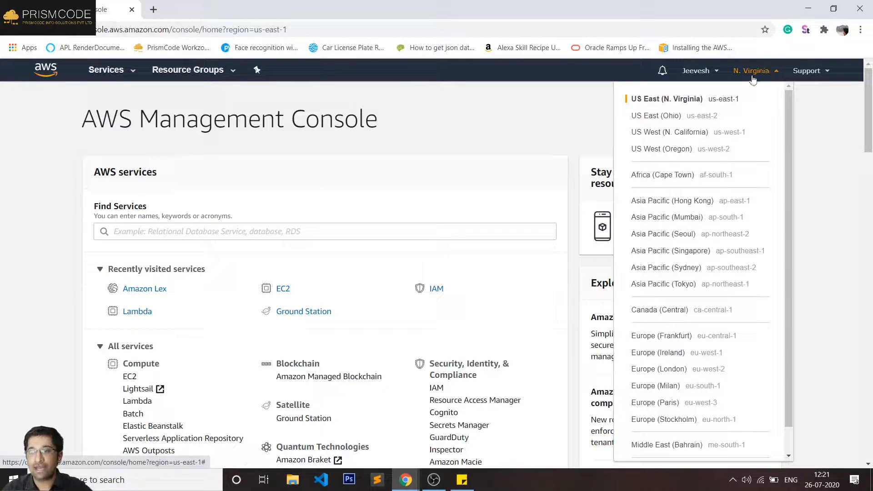
click(708, 222)
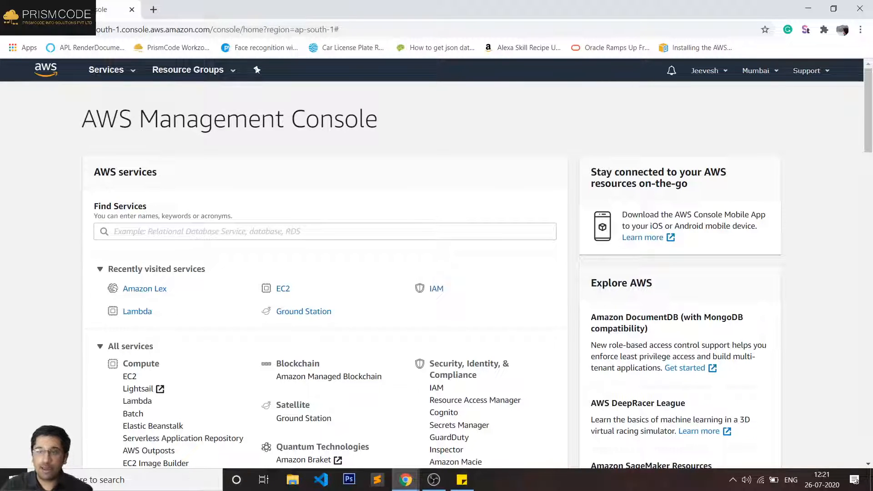
click(113, 70)
text(lex)
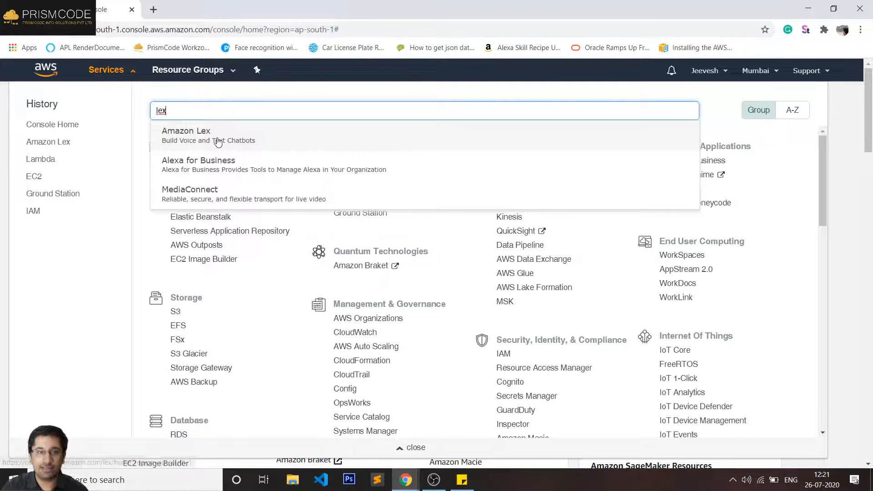
click(218, 142)
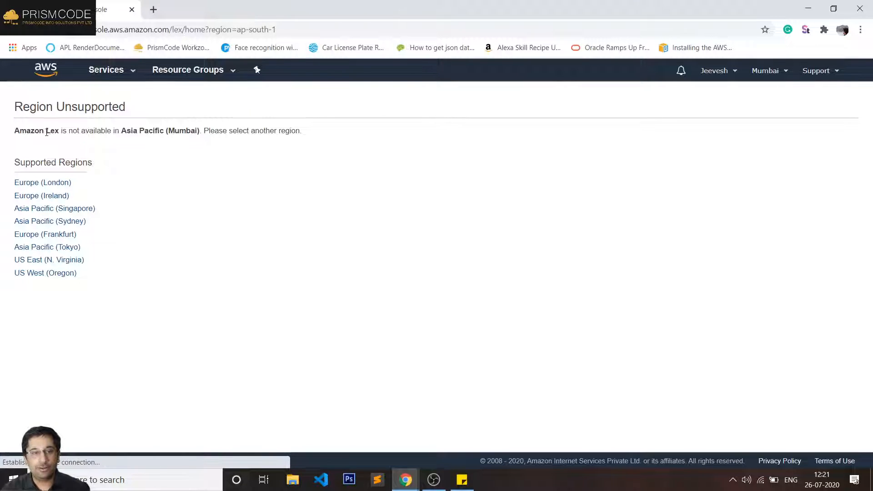
- Highlight the message that Amazon Lex is unsupported in Asia Pacific (Mumbai)
drag(26, 131, 274, 131)
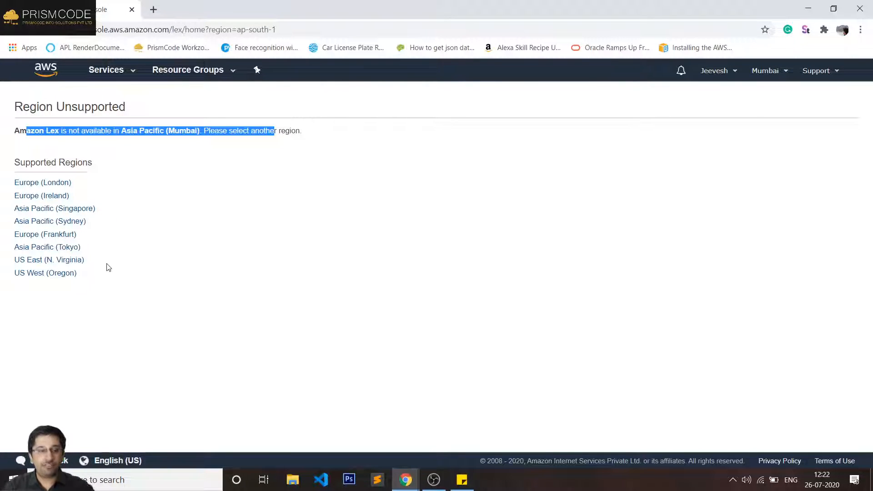
- Switch Lex to US East (N. Virginia) to list the five READY bots, then highlight the Amazon Lex heading
click(51, 264)
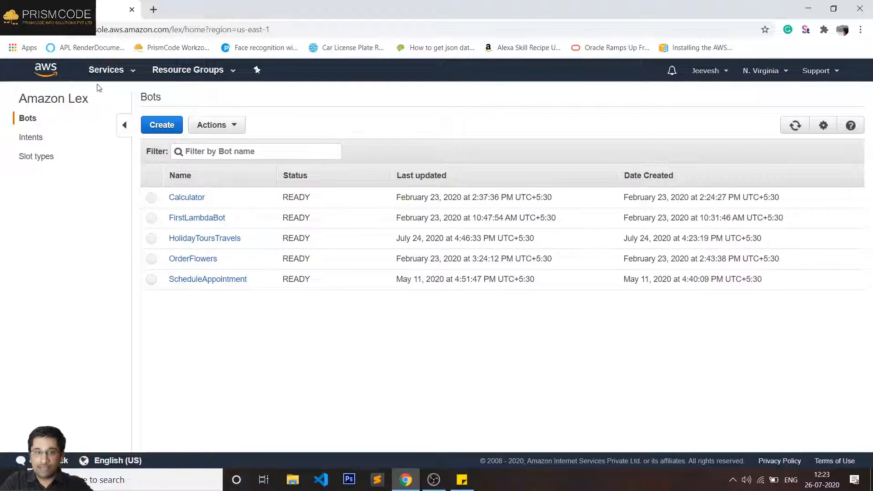
drag(16, 97, 113, 103)
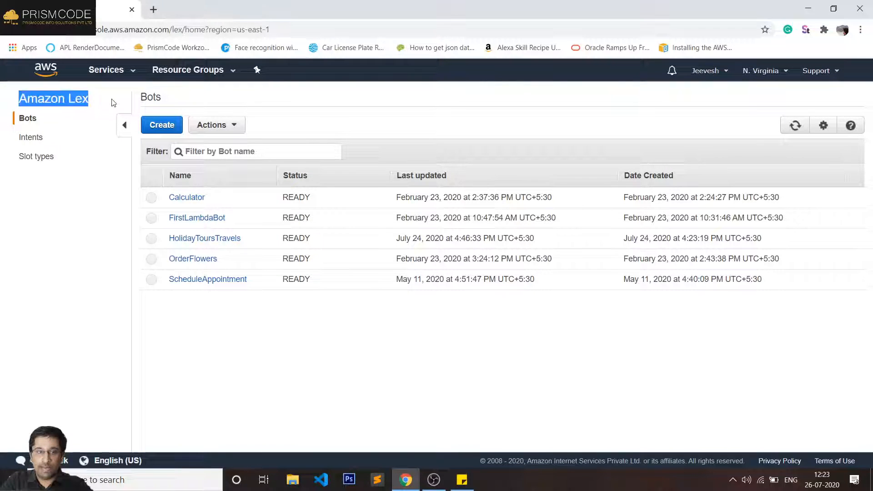
- Begin a new Custom bot on the Create your bot page and select the Bot name field
click(166, 128)
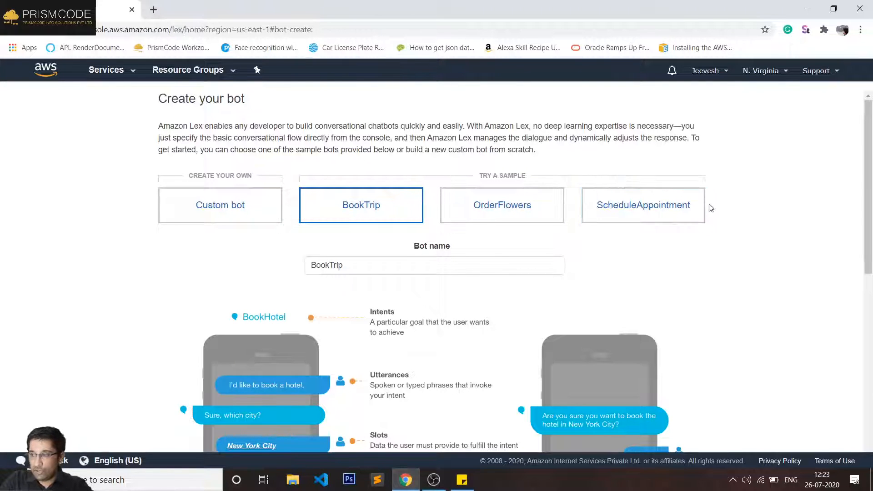
click(262, 214)
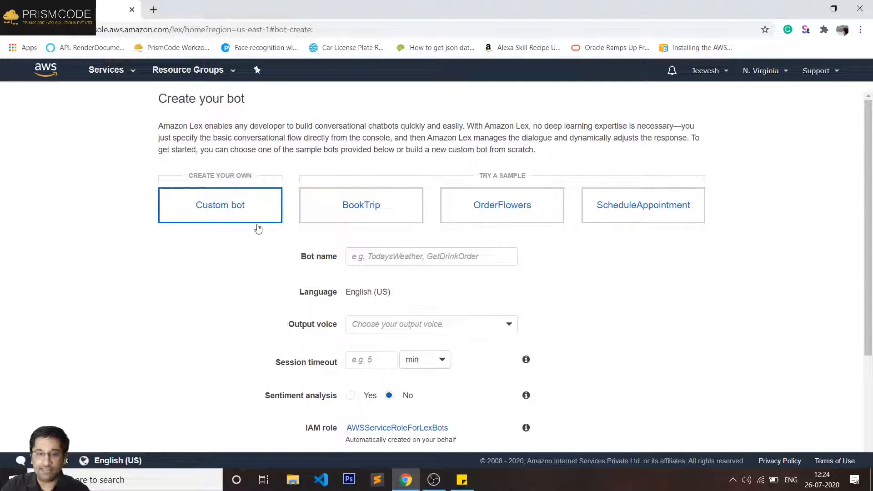
click(390, 255)
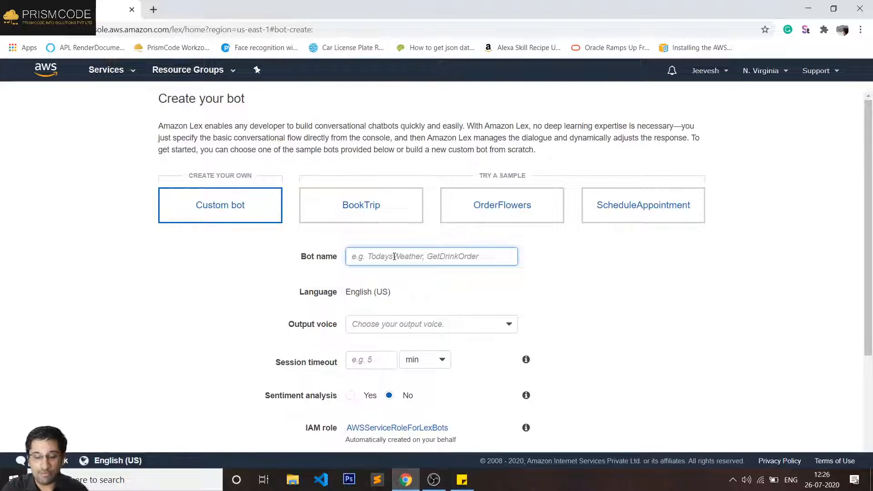
- Enter YouTubeLiveCalc as the bot name, deleting a stray 'C' first
text(C)
key(BackSpace)
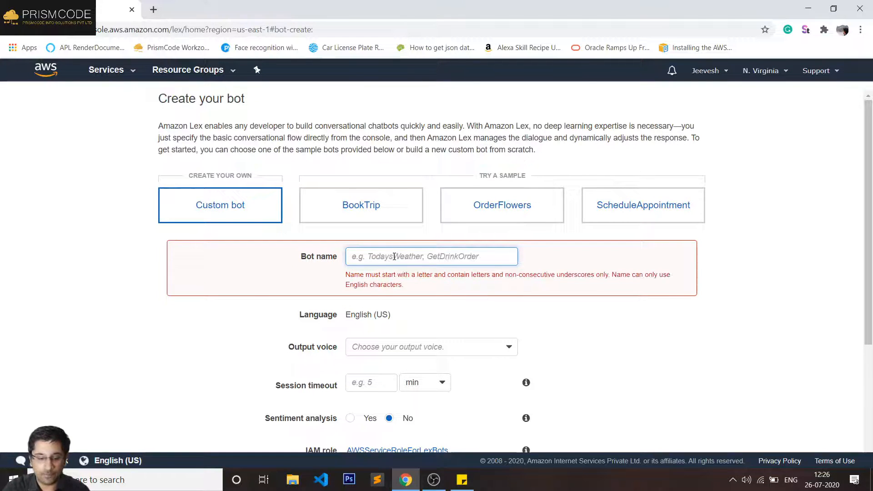
text(Yo)
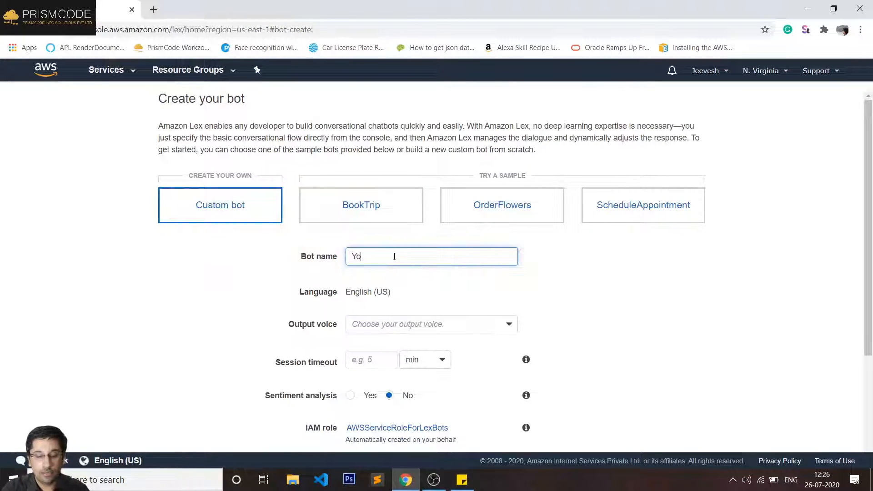
text(uTubeLive)
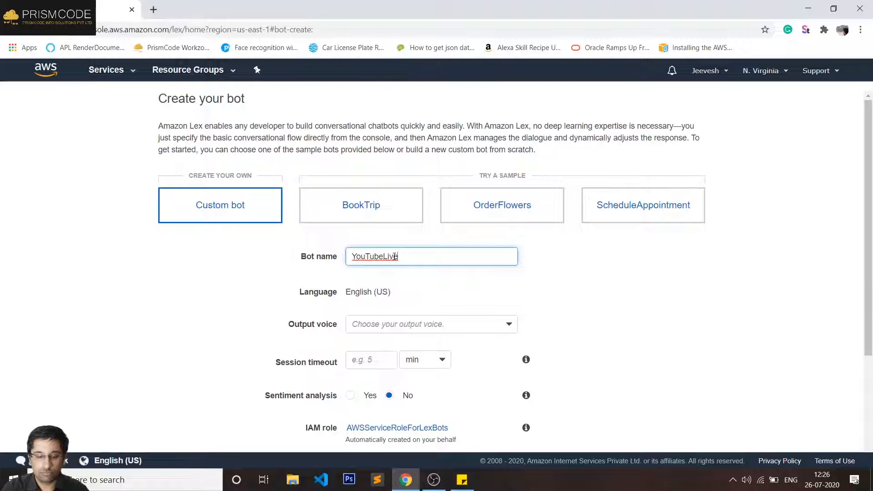
text(Calc)
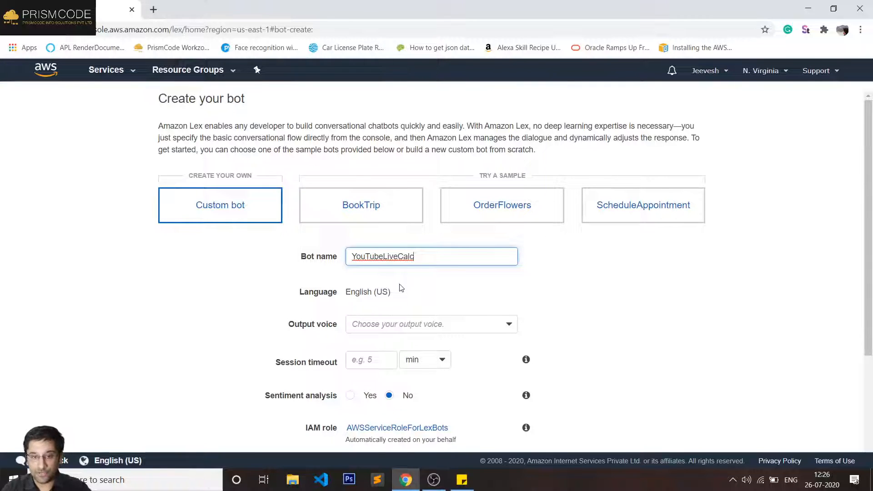
- Scroll down the creation form and expand the Output voice dropdown
scroll(401, 288, down, 1)
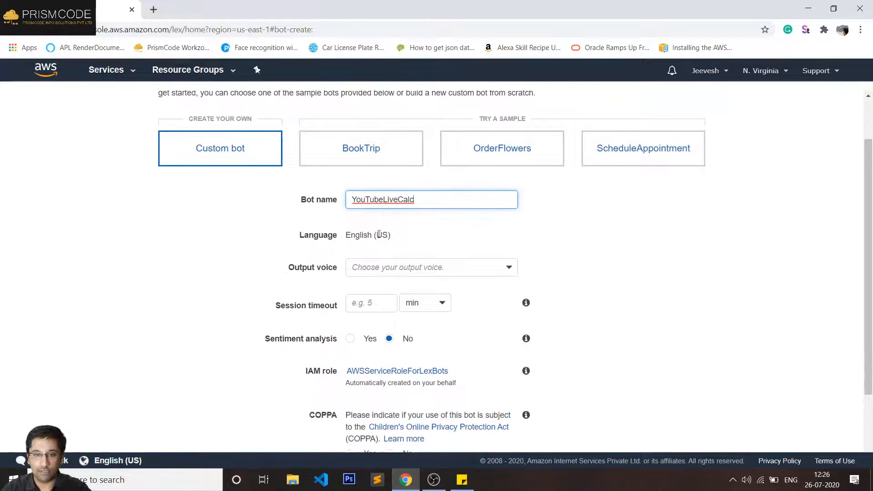
scroll(273, 240, up, 1)
scroll(292, 272, down, 2)
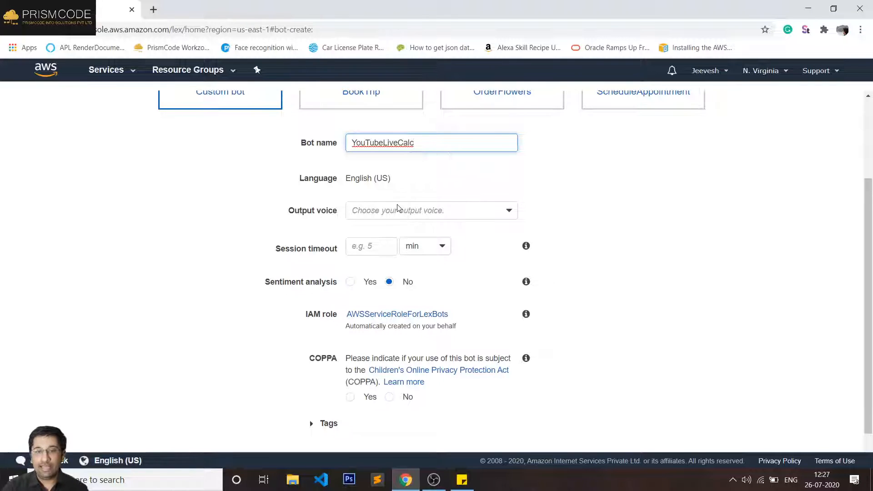
click(406, 211)
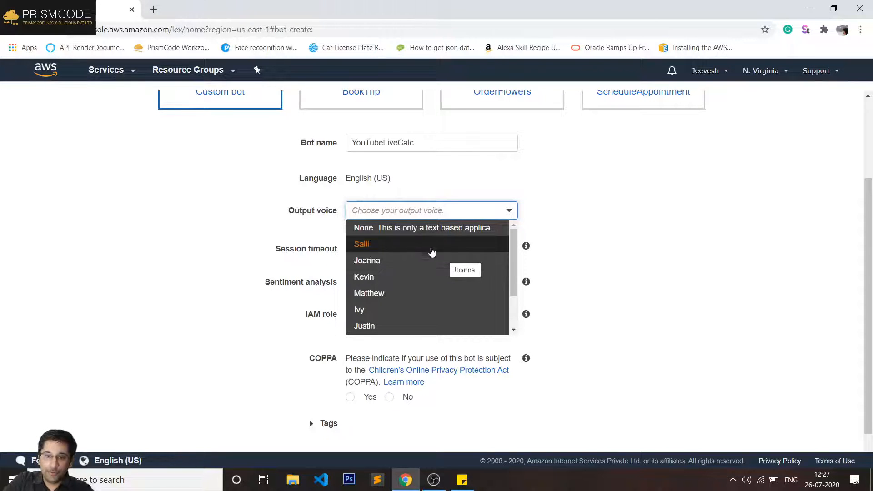
- Choose Salli from the Output voice list
scroll(445, 288, down, 1)
scroll(448, 300, up, 1)
scroll(448, 299, up, 1)
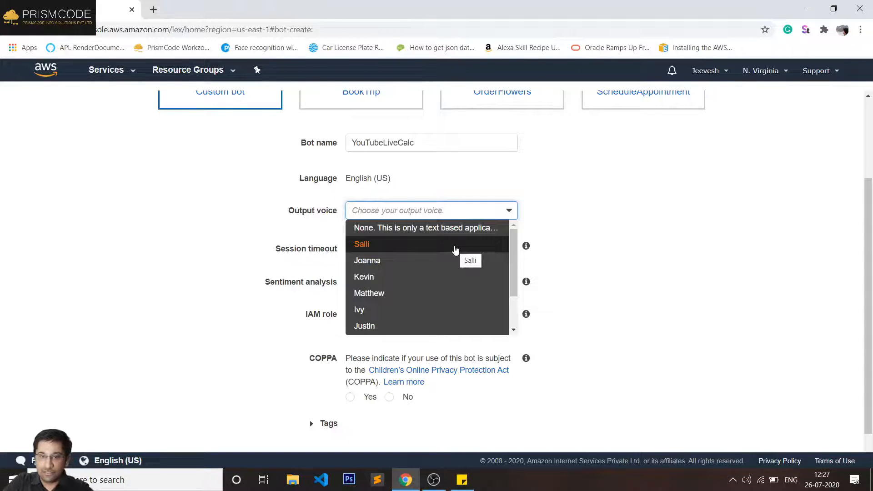
click(455, 250)
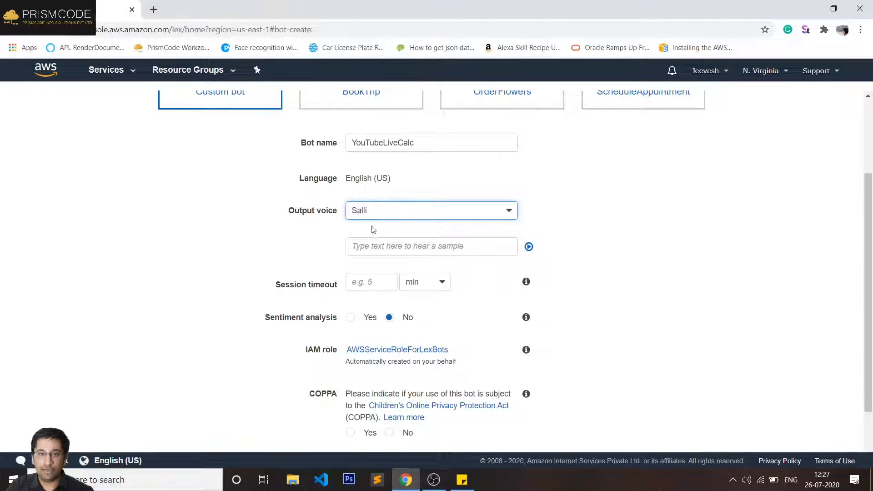
- Play the sample sentence 'Hi this is a sound check' in Salli's voice
click(380, 255)
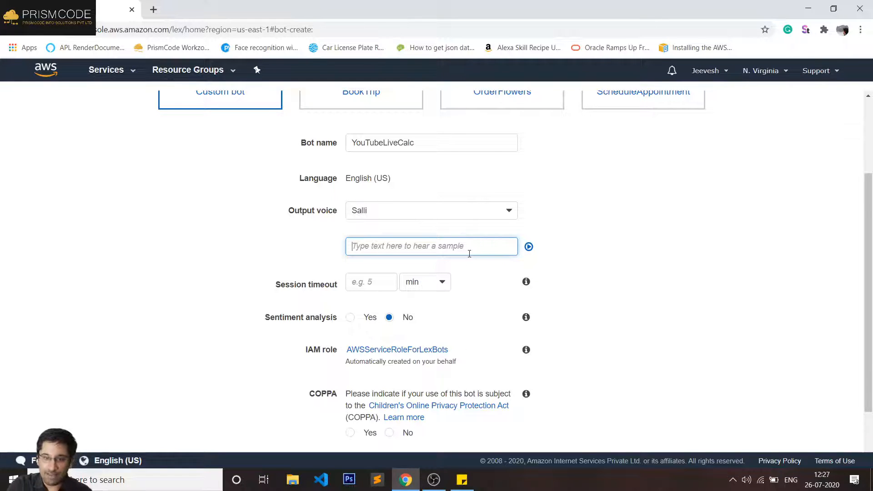
text(Hi )
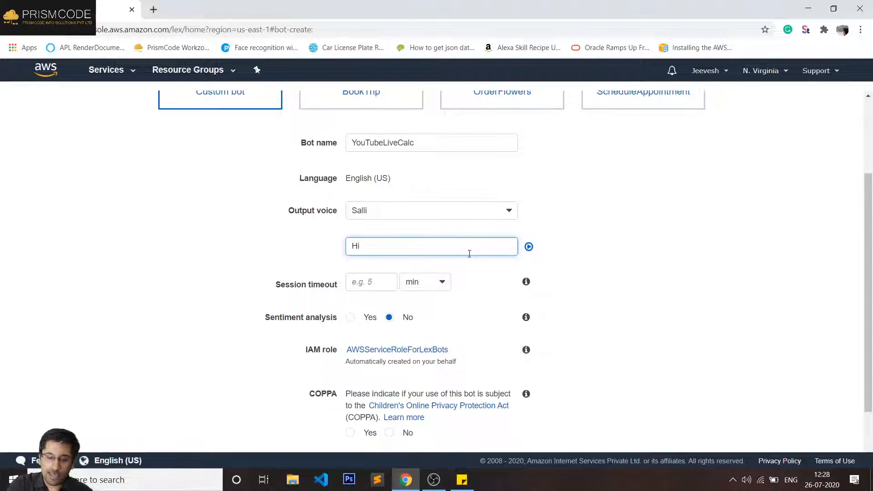
text(this is)
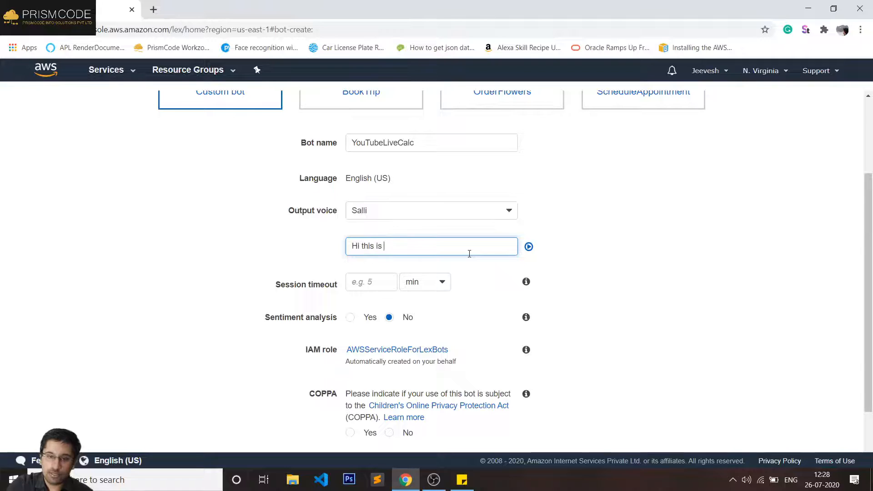
text( a )
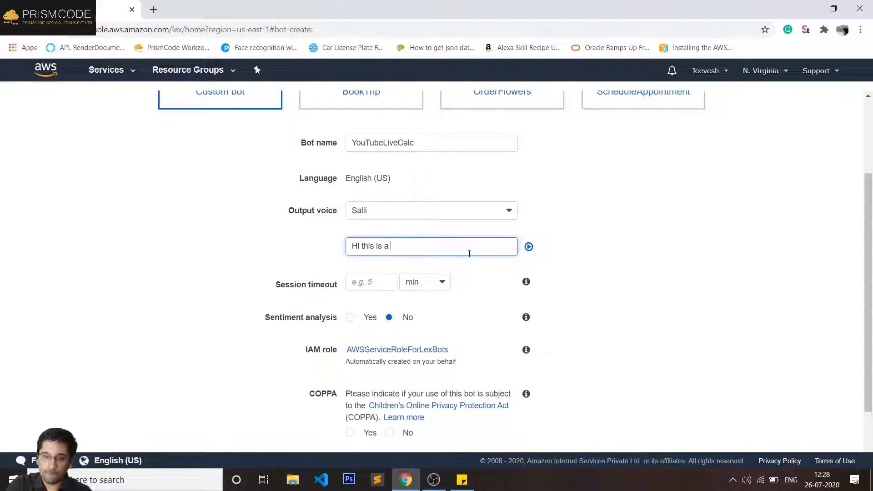
text(sound ch)
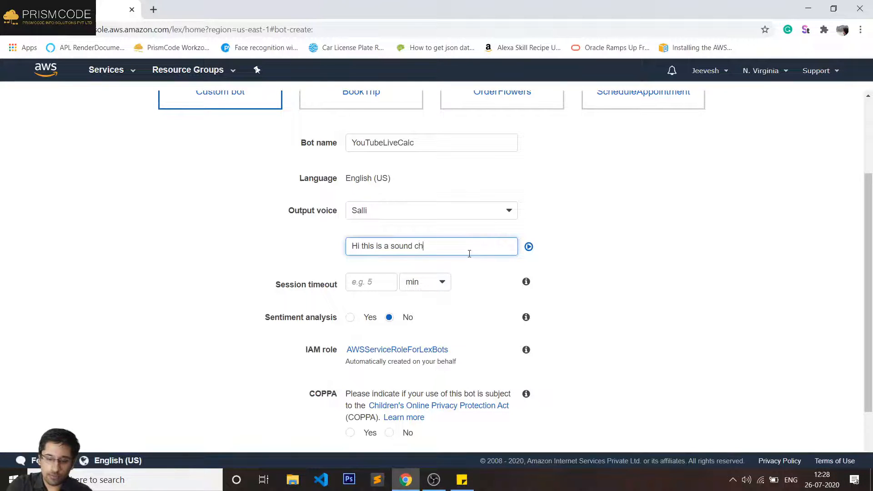
text(eck)
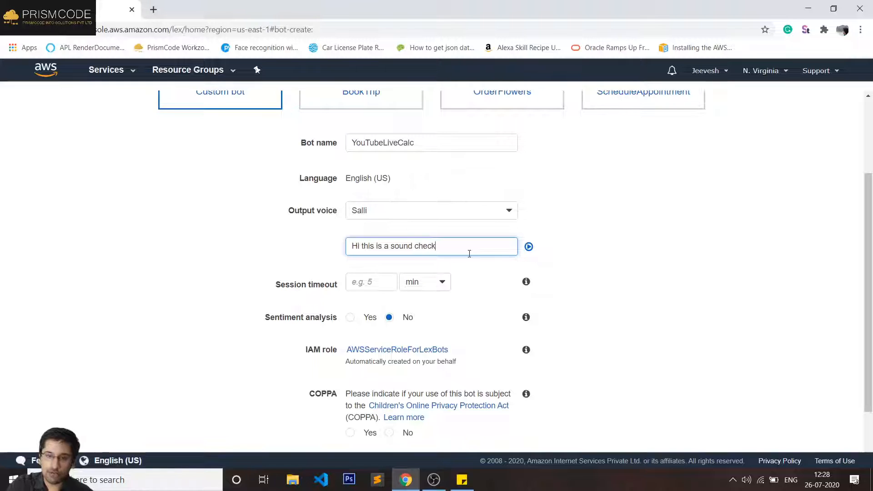
click(528, 247)
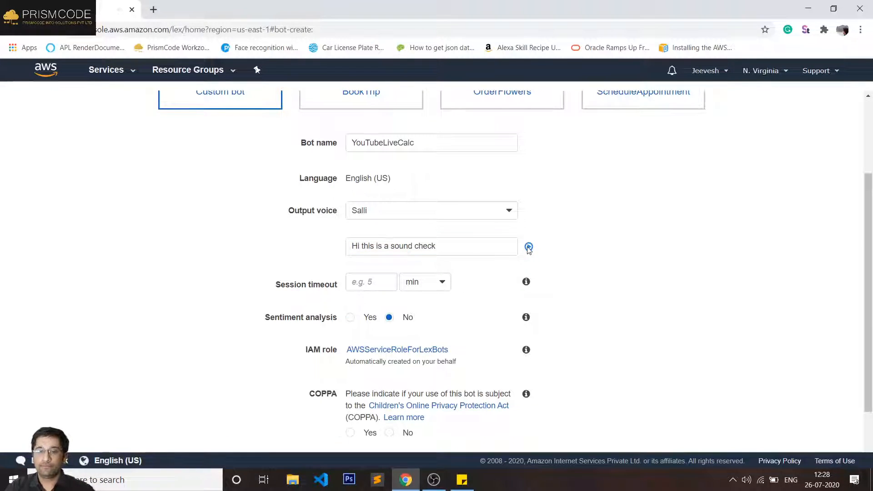
- Try the Joanna, Kevin and Justin voices, playing the sample line with Kevin
click(471, 217)
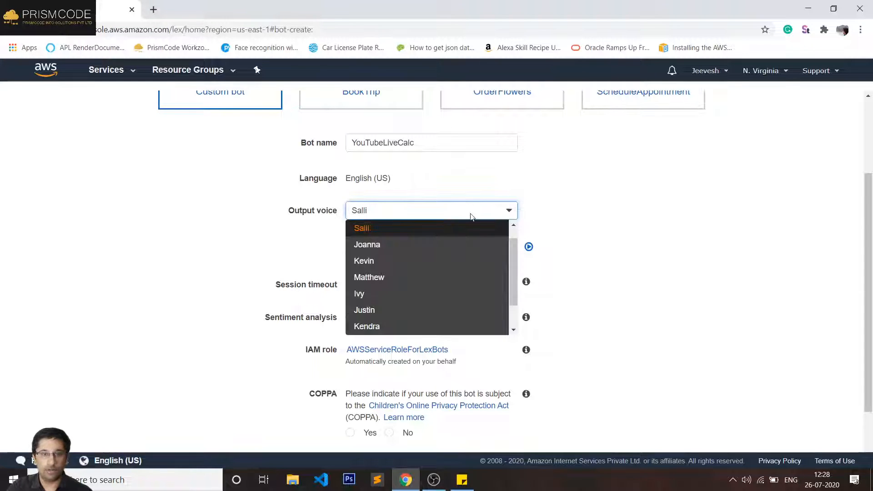
click(441, 251)
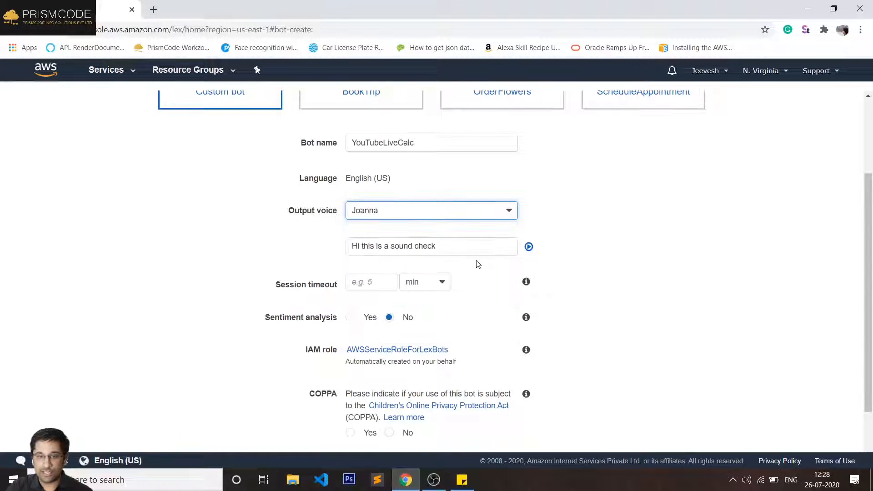
click(406, 214)
click(417, 245)
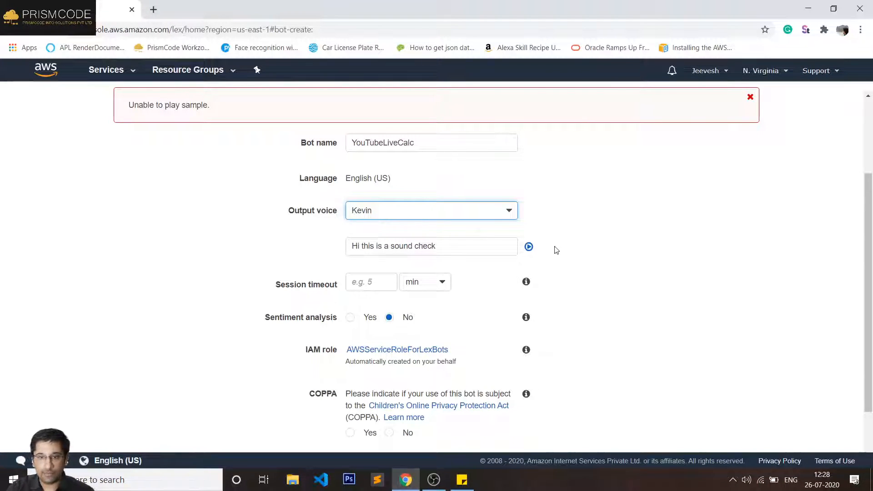
click(437, 212)
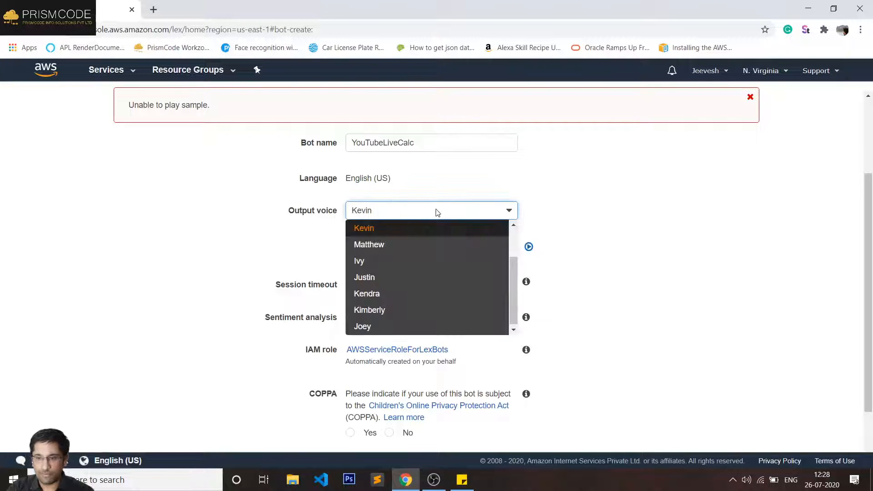
click(402, 277)
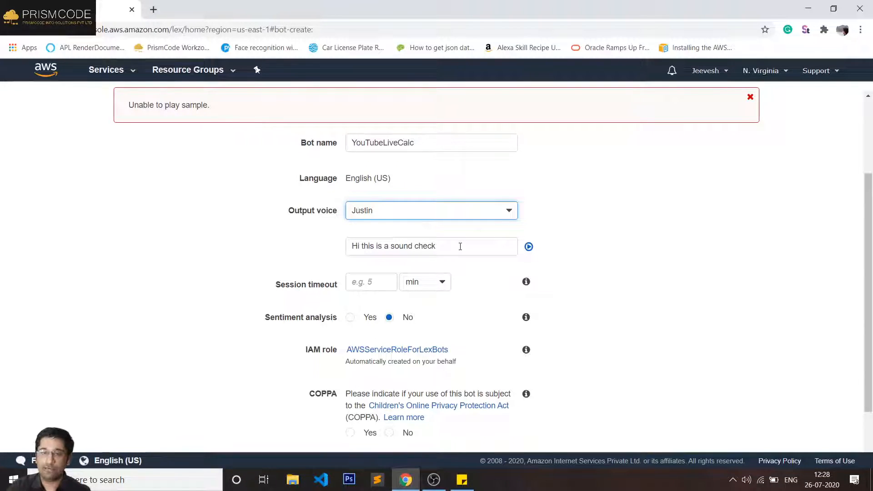
- Switch the output voice back to Salli and select the Session timeout field
click(459, 212)
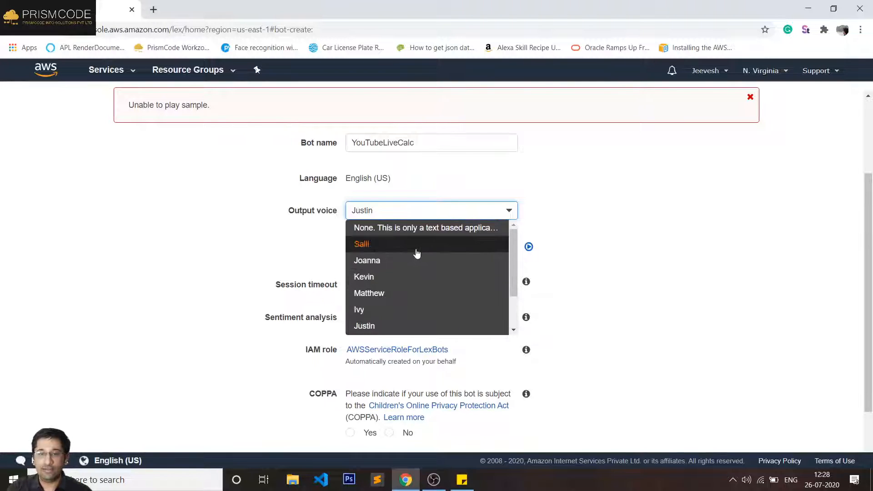
click(415, 249)
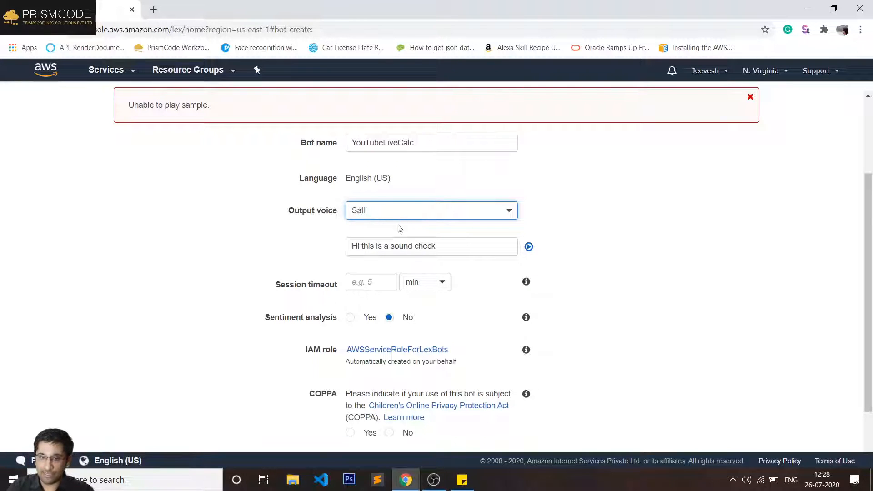
click(374, 285)
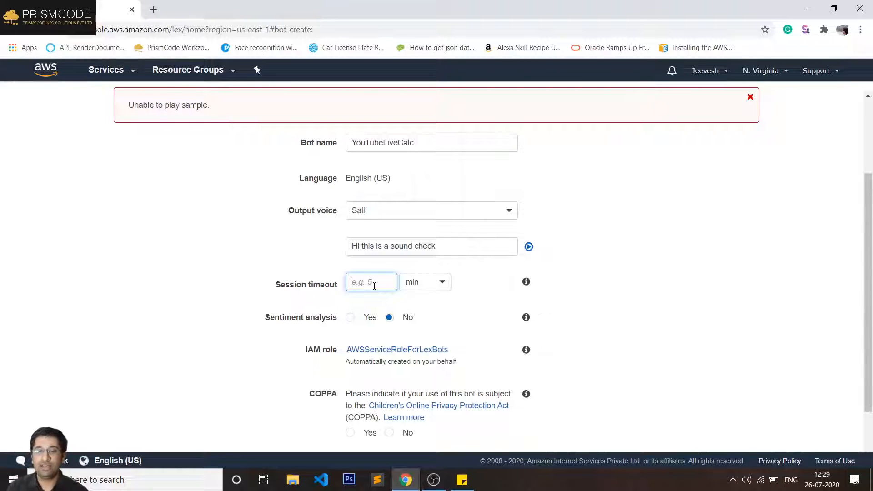
- Enter a 5-minute session timeout and close the unable-to-play-sample error banner
text(5)
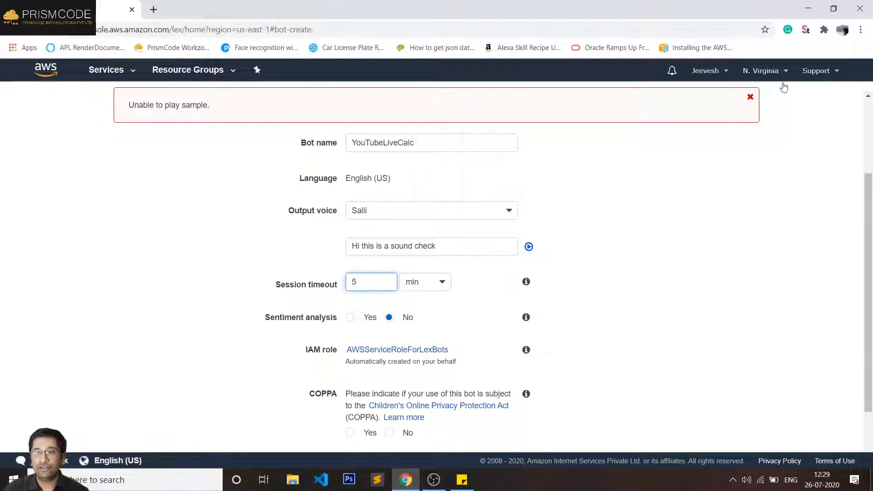
click(750, 97)
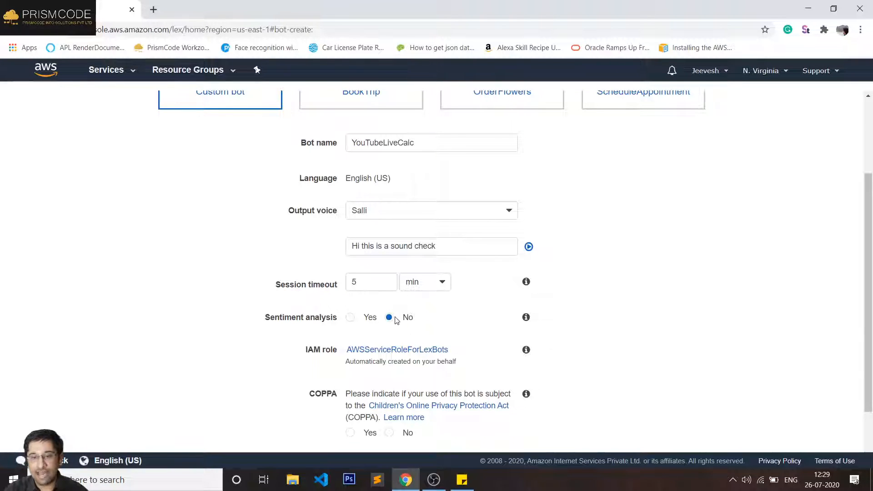
- Open the AWSServiceRoleForLexBots role from the form's IAM role link
scroll(403, 313, down, 2)
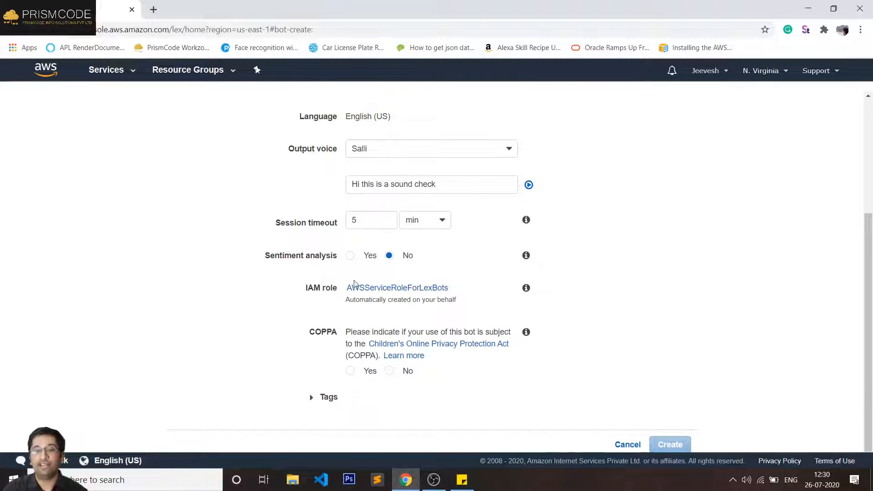
click(364, 287)
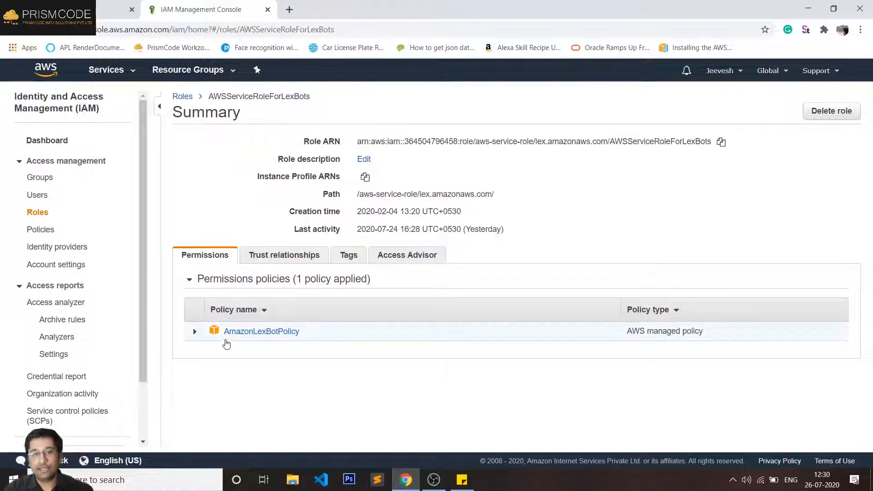
- Inspect AmazonLexBotPolicy's JSON, marking polly:SynthesizeSpeech and comprehend:DetectSentiment, then close IAM
click(195, 333)
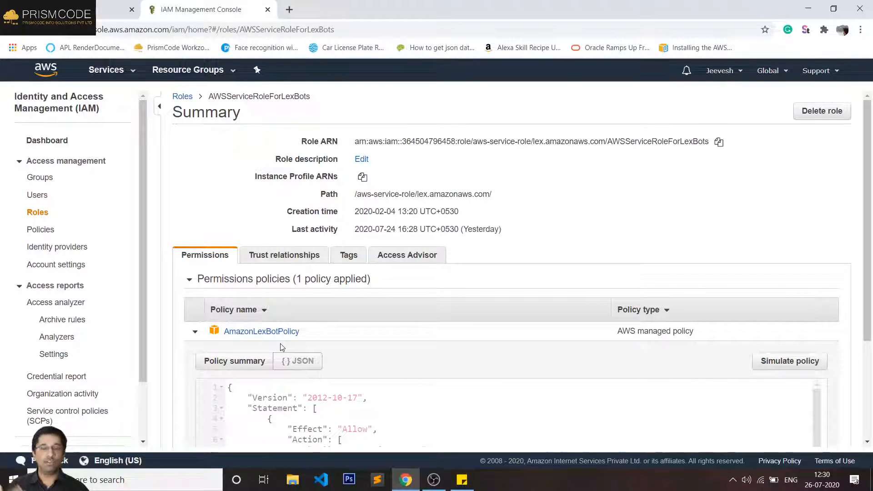
scroll(296, 360, down, 4)
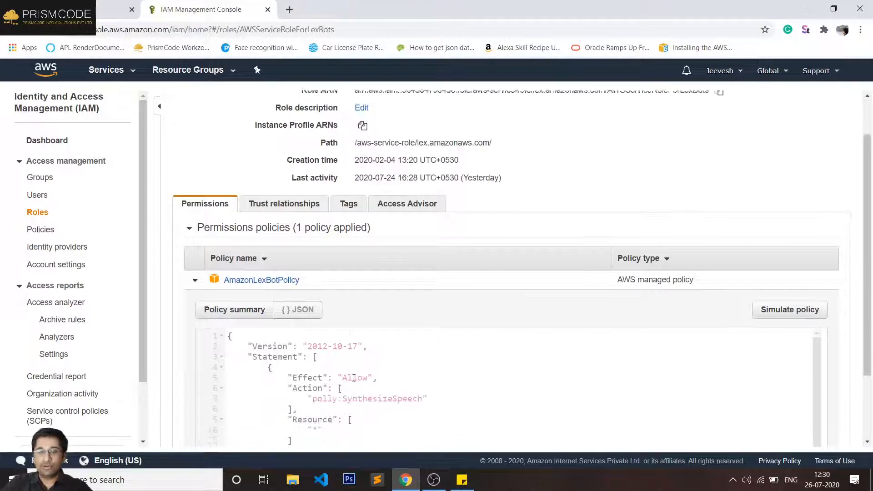
scroll(380, 363, up, 3)
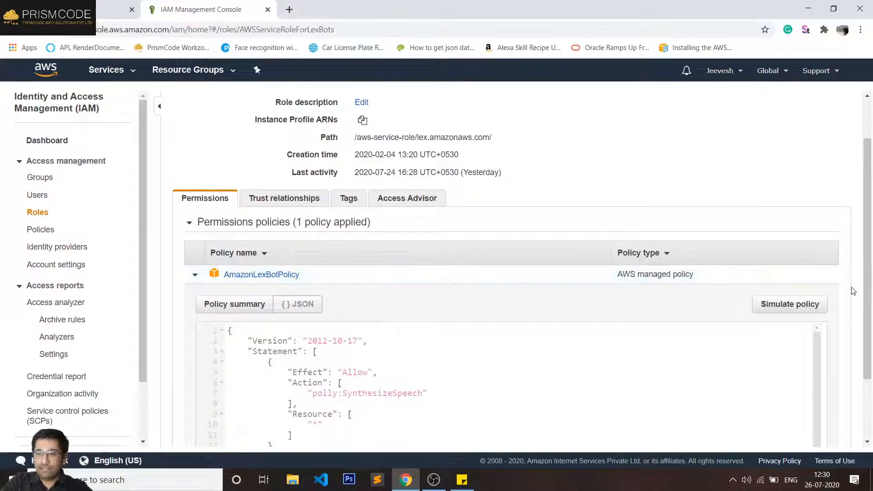
scroll(850, 291, down, 2)
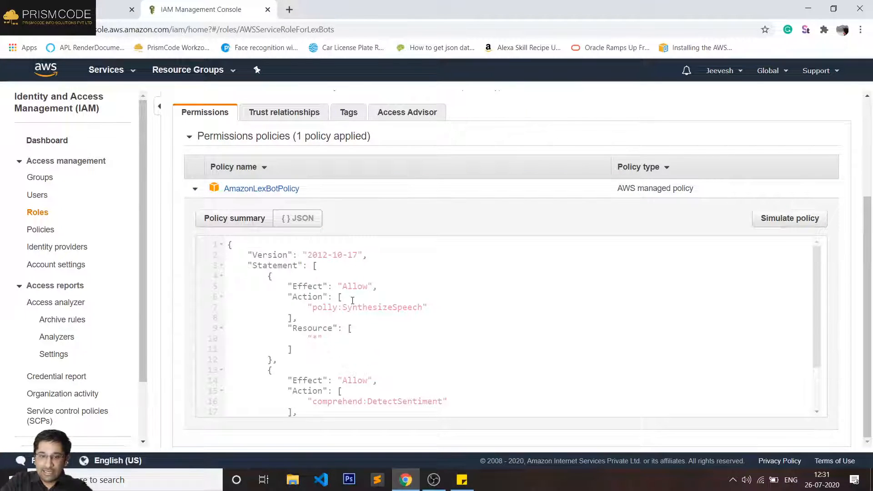
drag(313, 307, 393, 306)
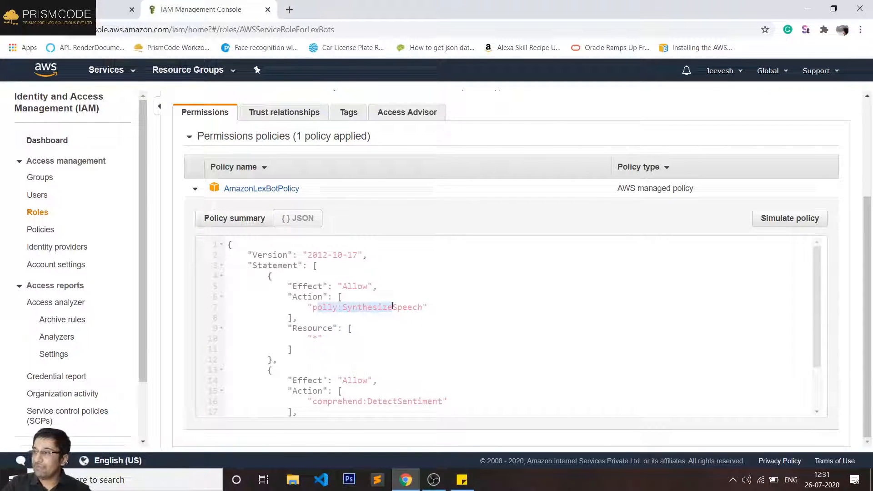
scroll(403, 326, down, 1)
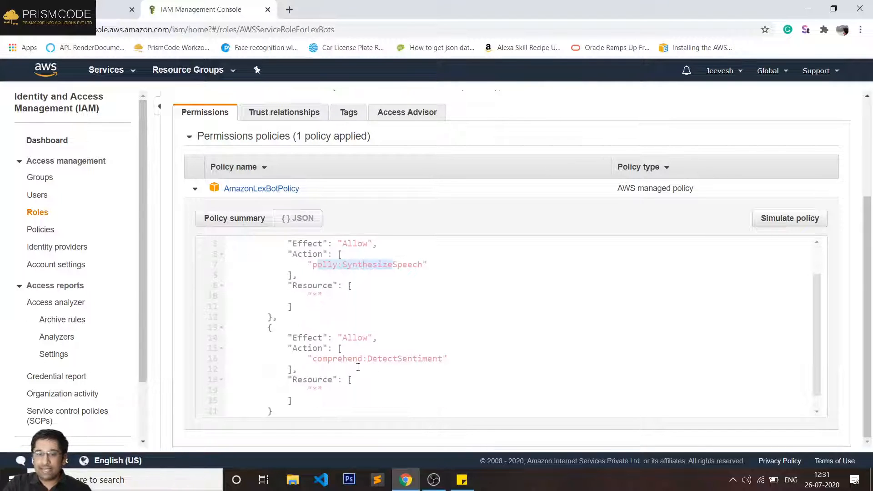
drag(324, 358, 422, 358)
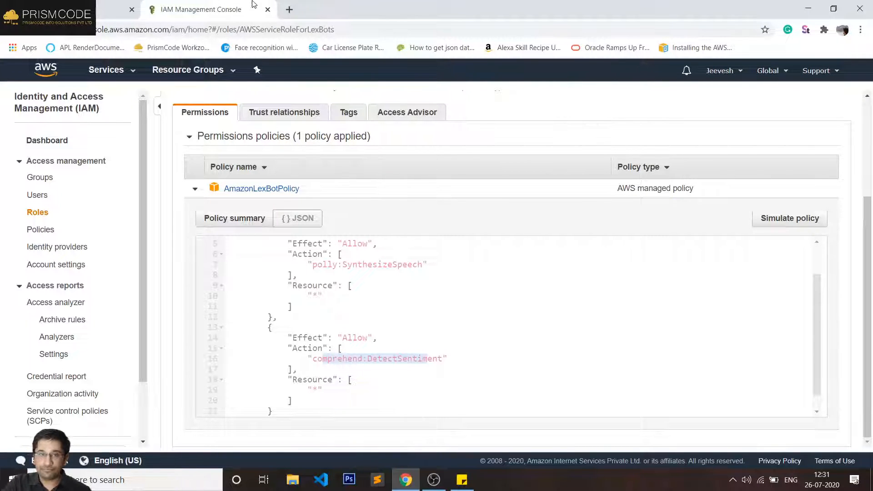
click(267, 10)
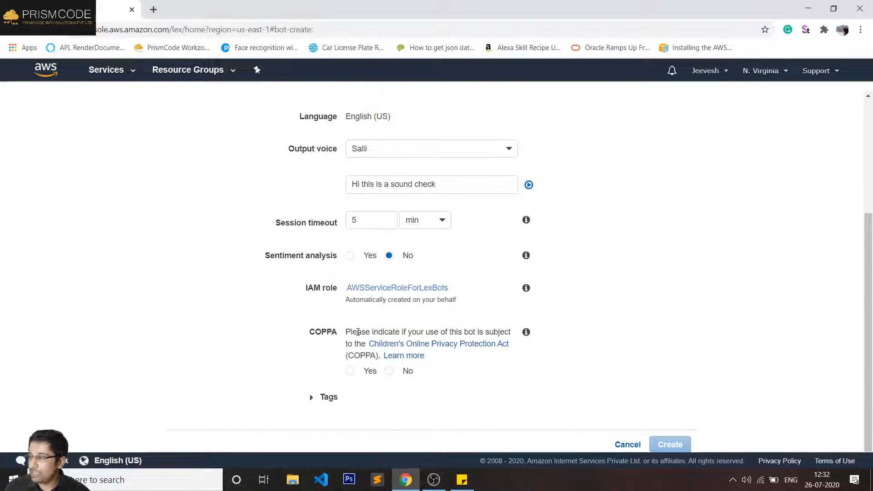
- Answer No to the COPPA question and create the YouTubeLiveCalc bot
click(389, 372)
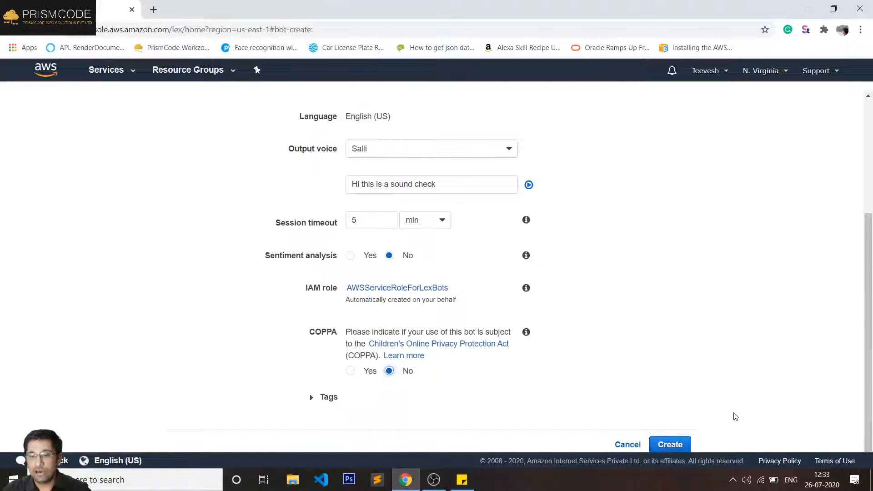
click(673, 451)
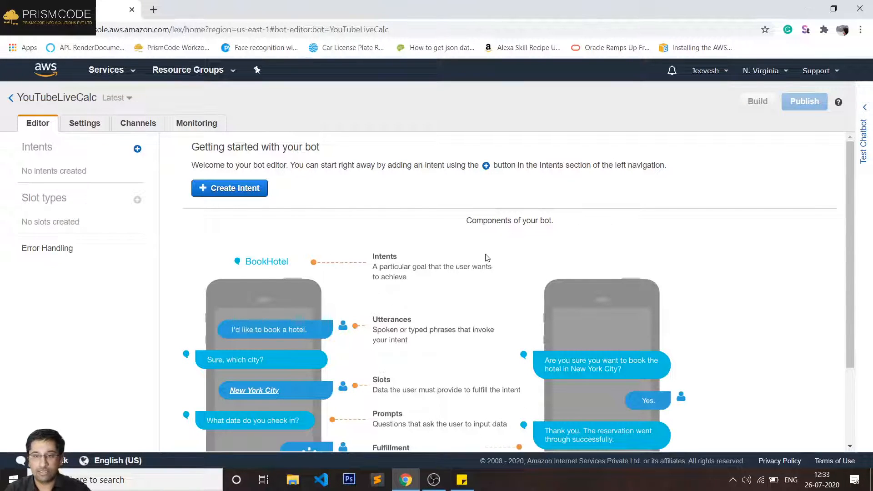
- Open the Test bot panel for YouTubeLiveCalc, look it over, then collapse it again
click(864, 141)
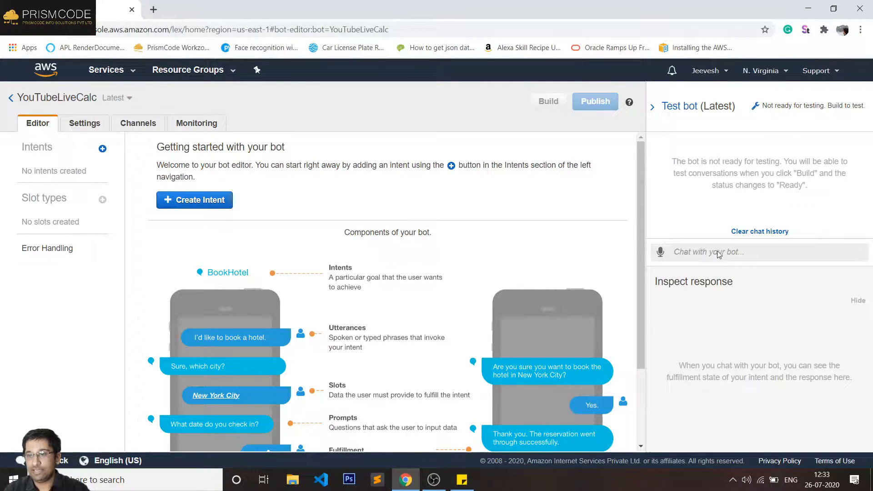
scroll(510, 243, down, 3)
scroll(436, 275, up, 3)
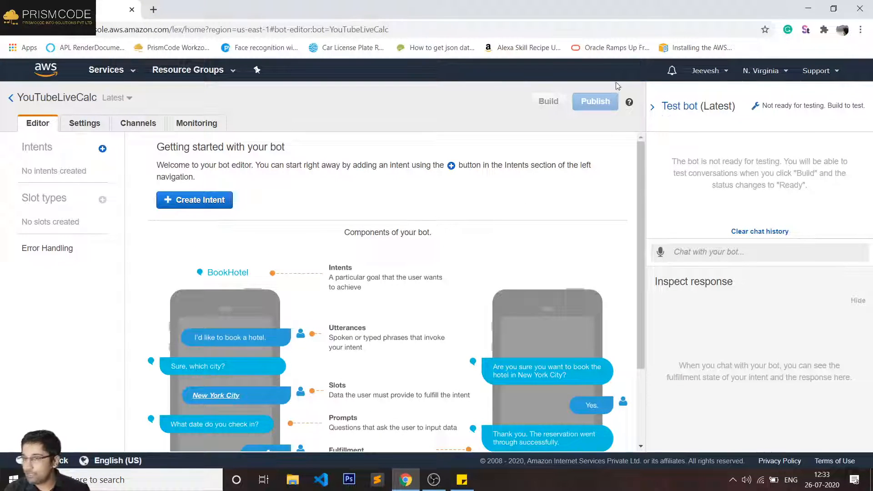
click(659, 107)
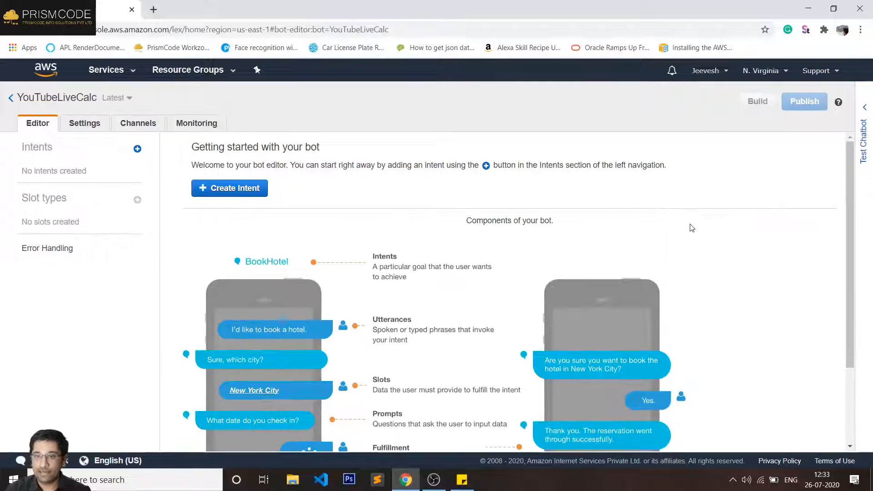
- Zoom the page to 125% and highlight the YouTubeLiveCalc title and the empty Intents heading
key(ctrl+plus)
key(ctrl+plus)
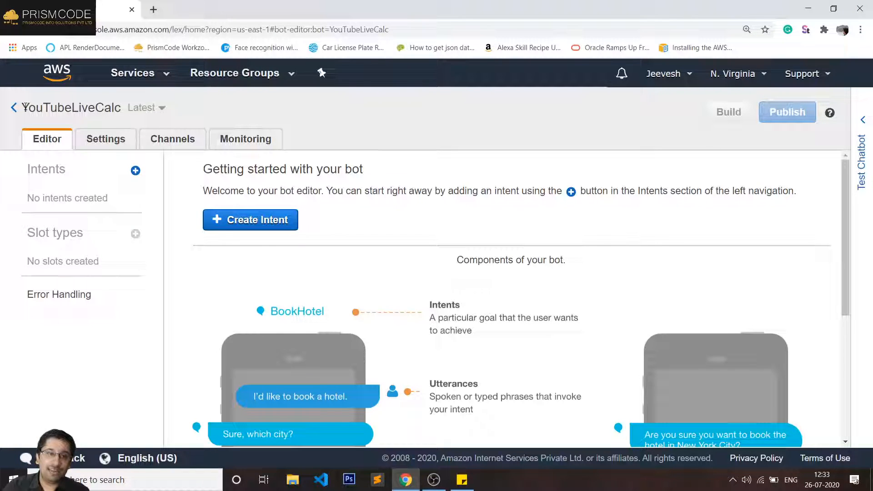
drag(25, 106, 117, 107)
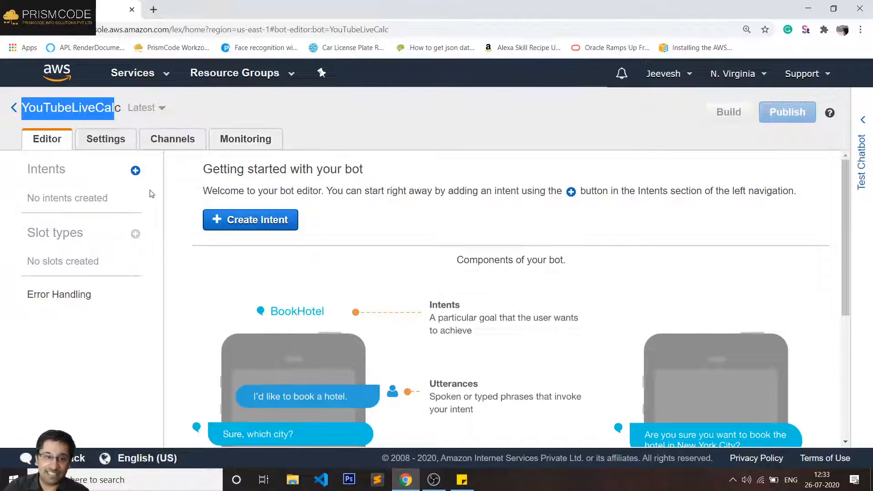
double_click(42, 168)
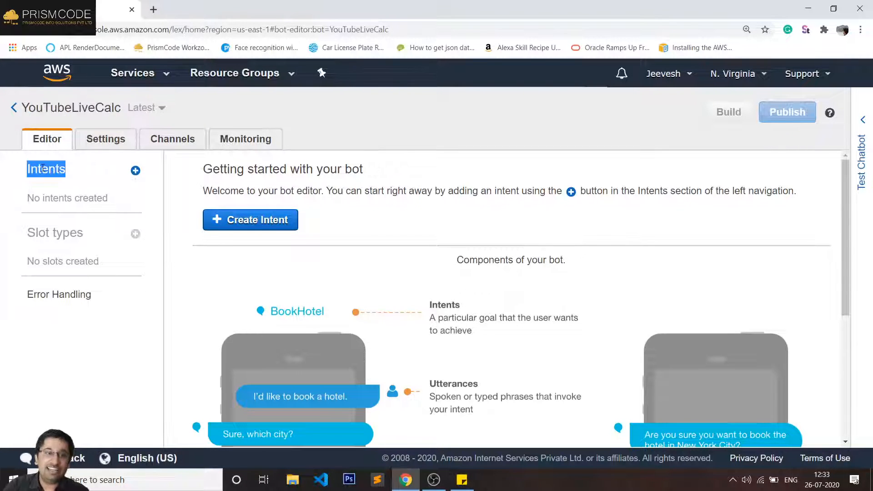
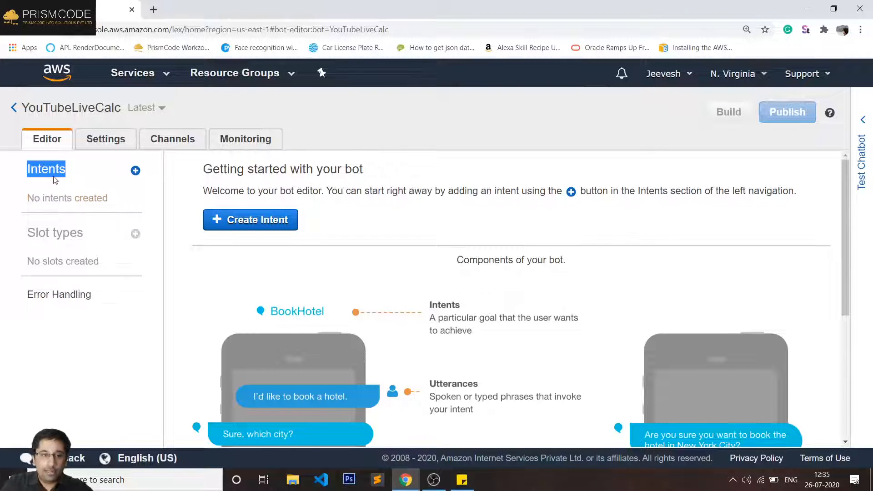
- Try to create a new intent named 'Addition'; Lex rejects it because the name already exists
click(54, 173)
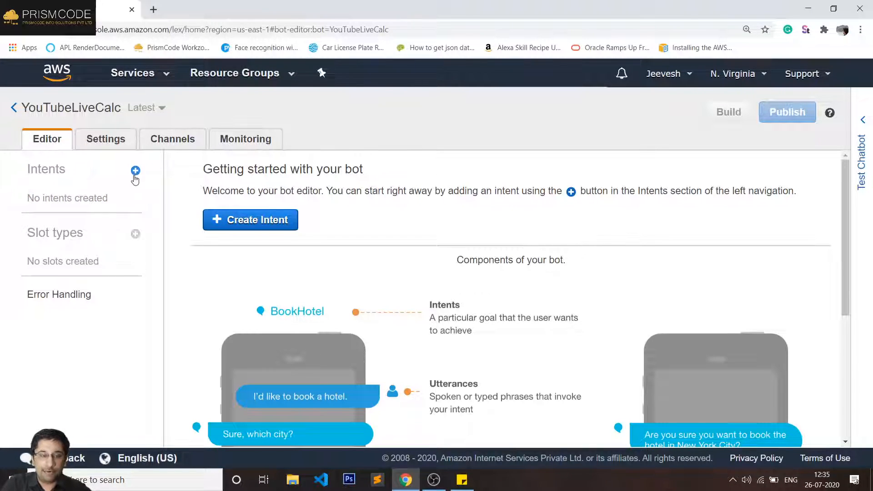
click(135, 171)
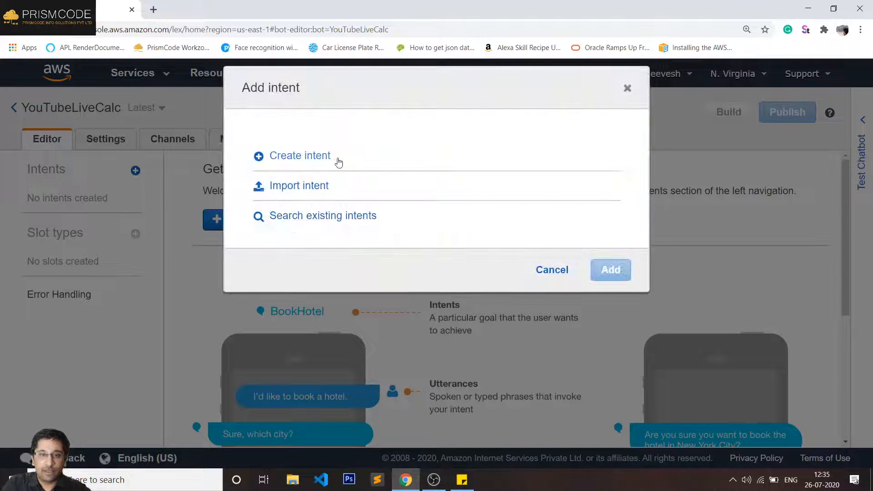
click(306, 159)
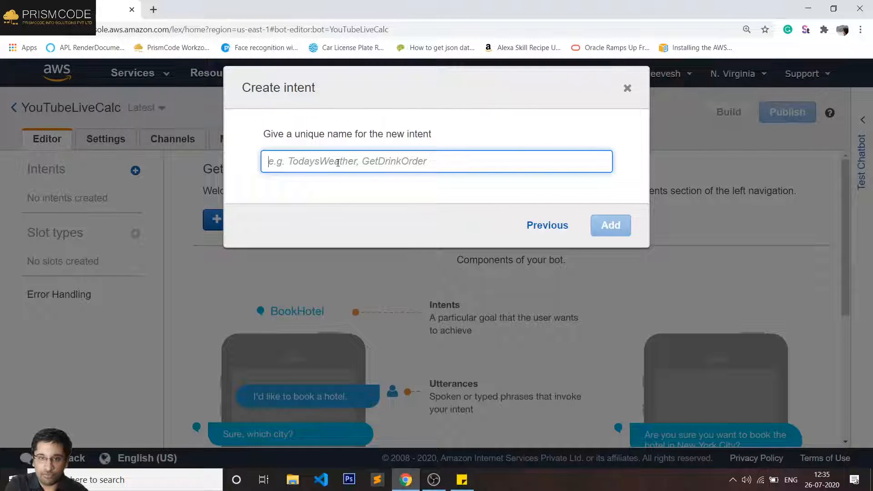
text(addi)
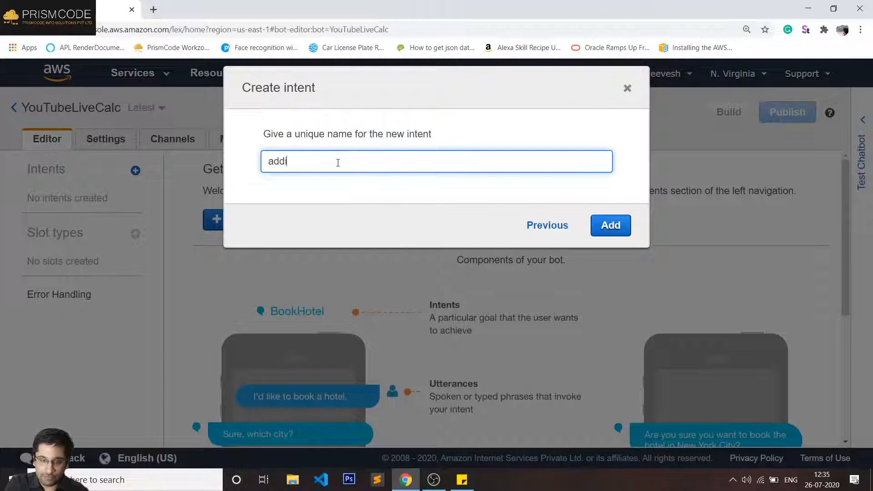
text(tion)
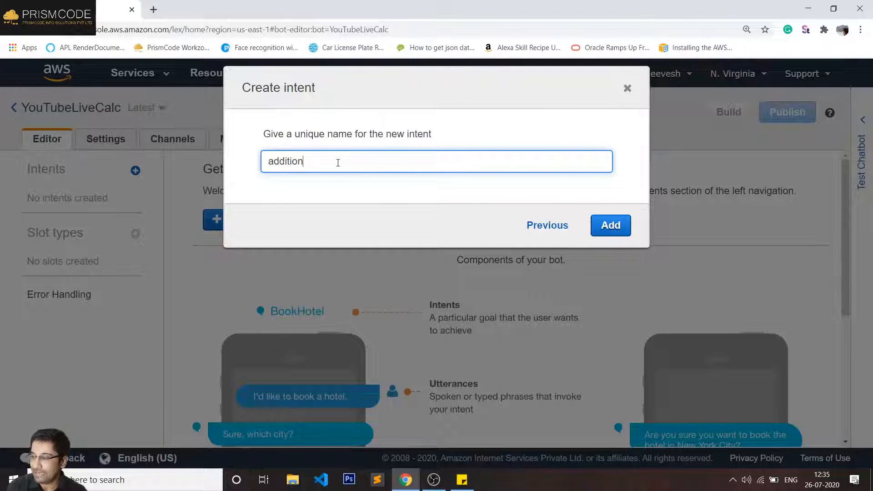
click(276, 163)
key(BackSpace)
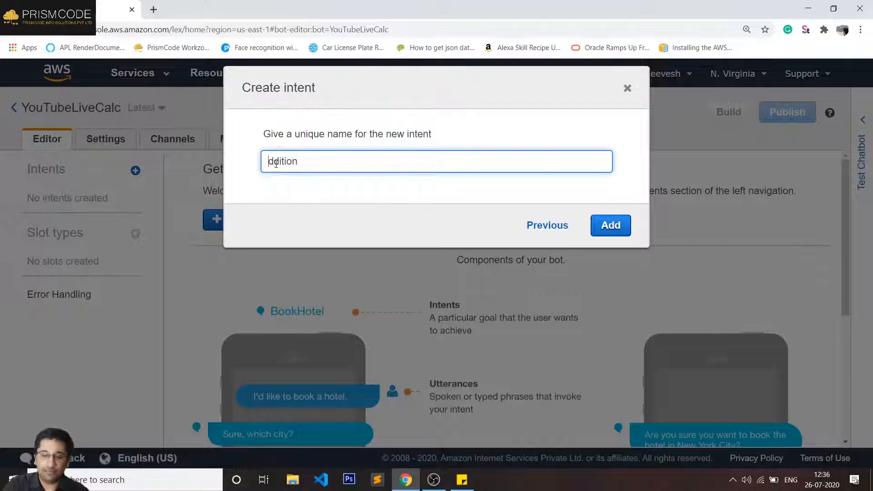
text(A)
click(598, 232)
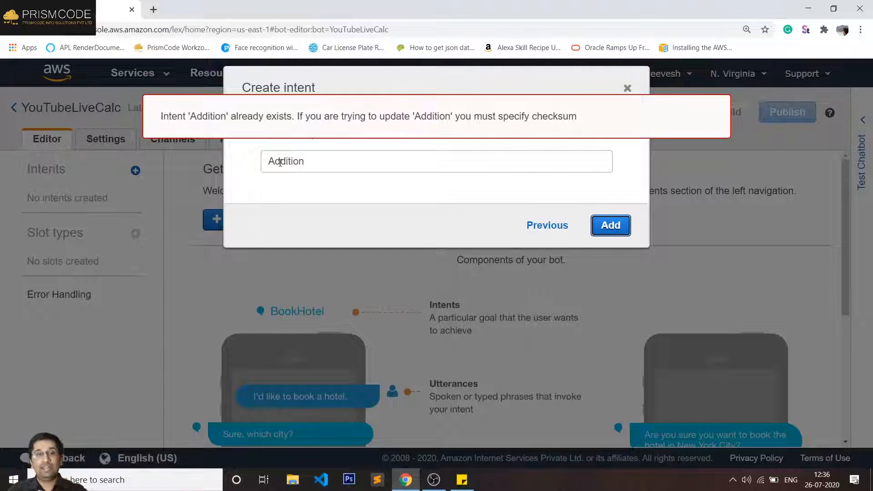
- Prefix the intent name with YT and create the 'YTAddition' intent
click(280, 163)
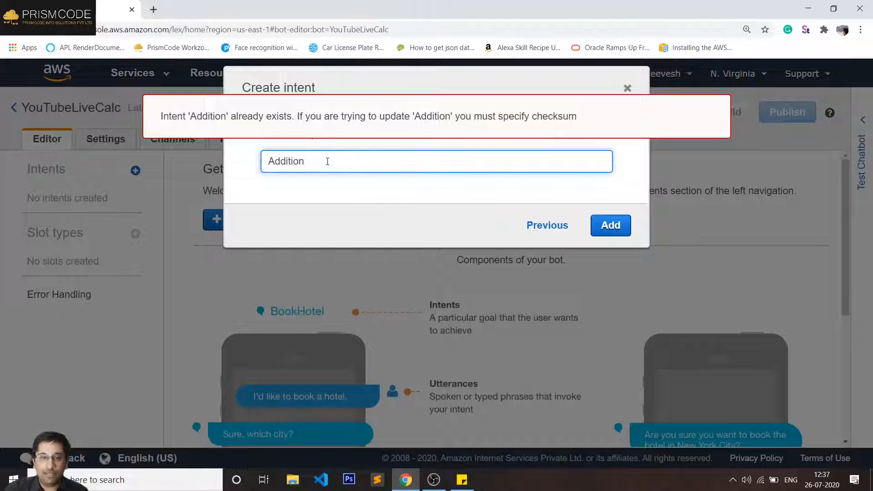
key(Home)
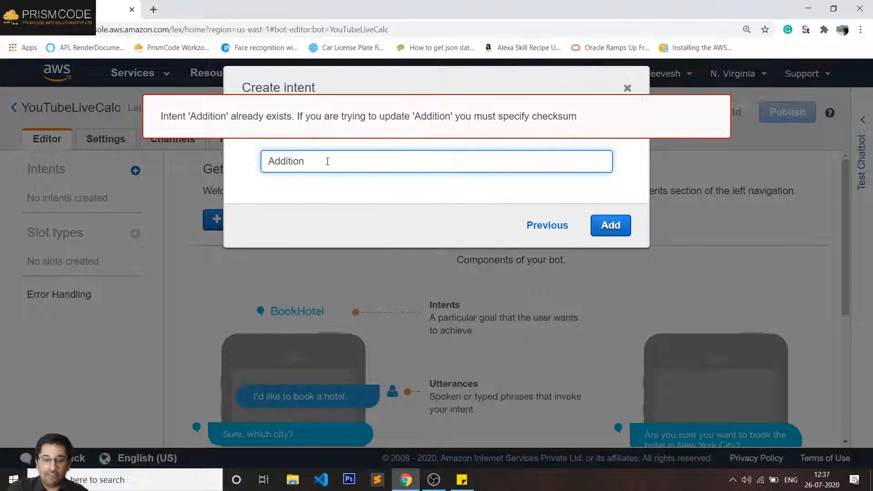
text(YT)
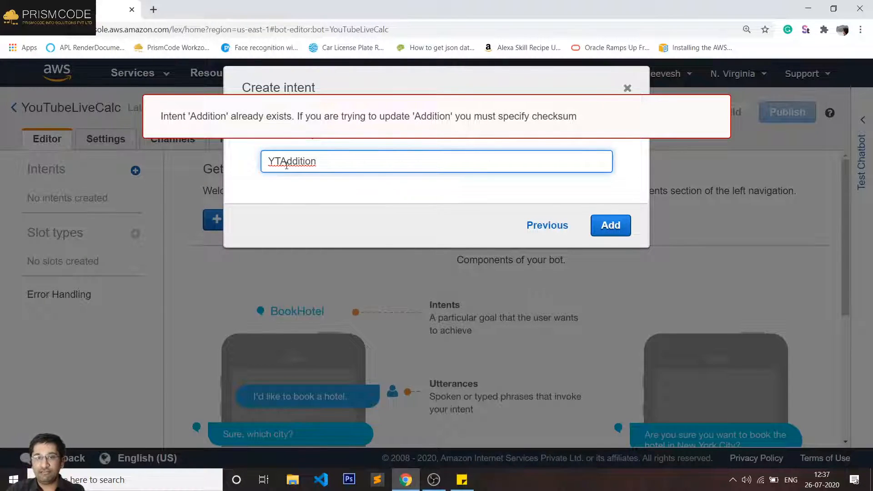
double_click(287, 164)
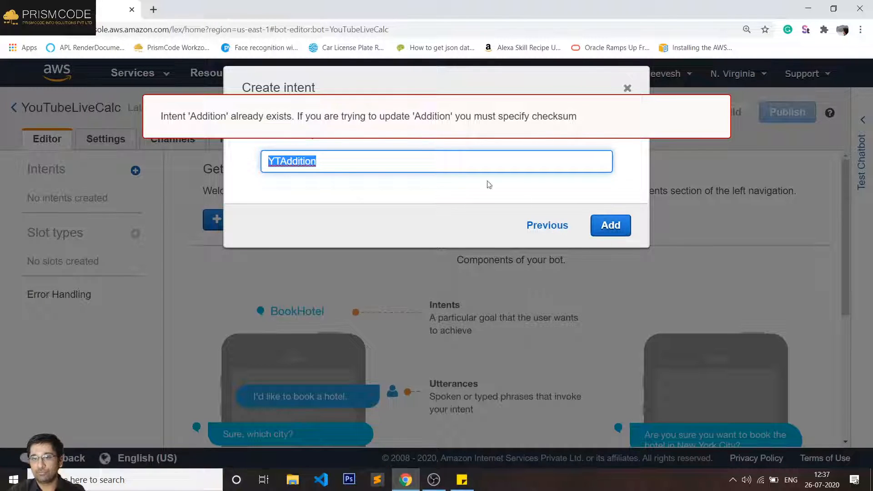
click(606, 225)
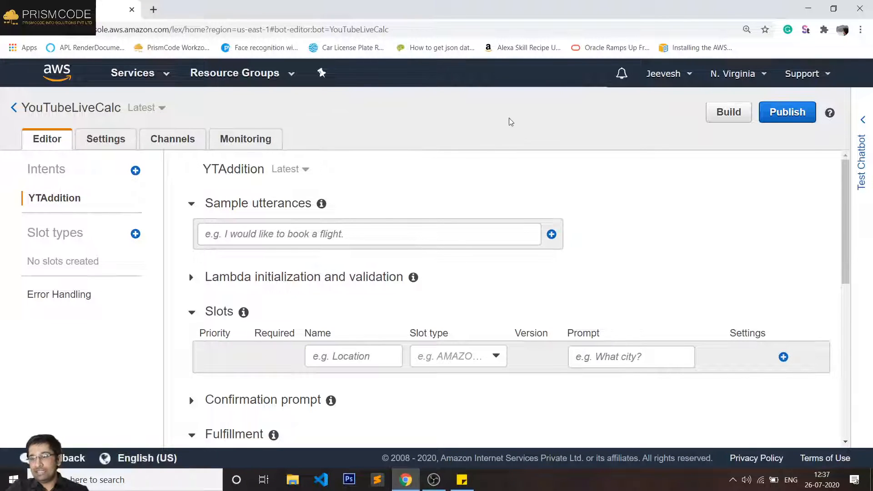
- Add the sample utterances 'add', 'addition', 'sum' and 'please add' to YTAddition
click(226, 237)
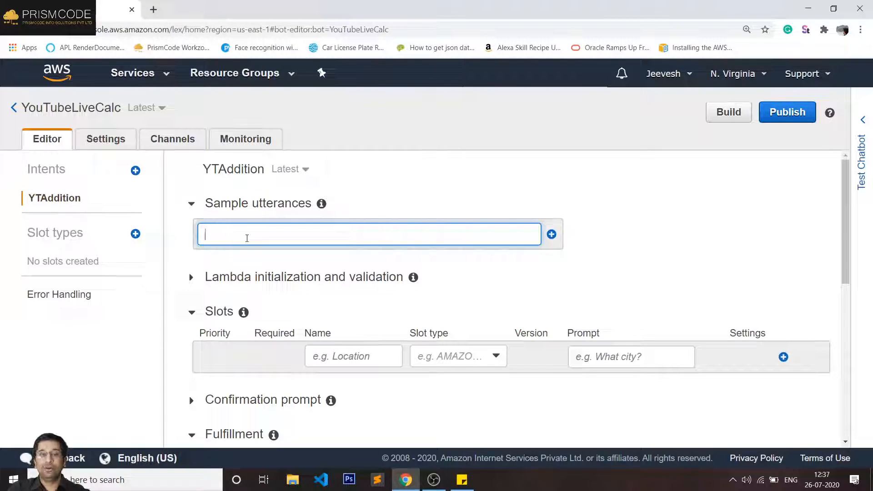
text(add)
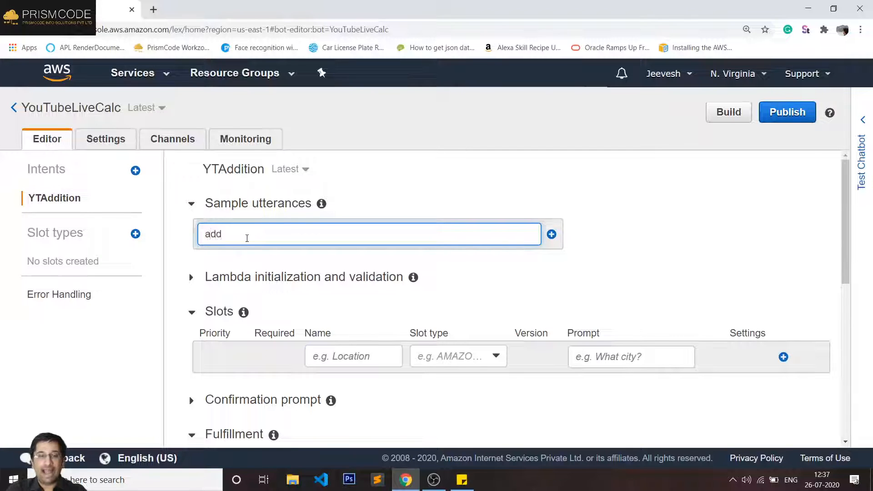
key(Return)
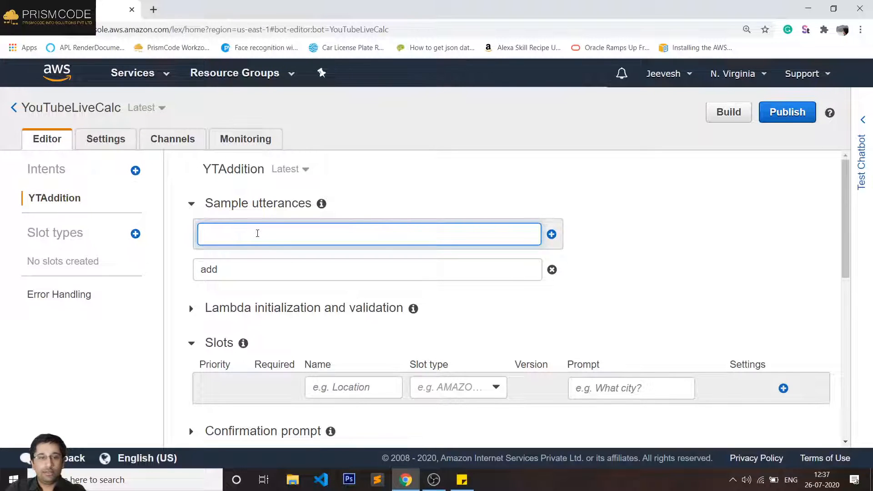
text(addi)
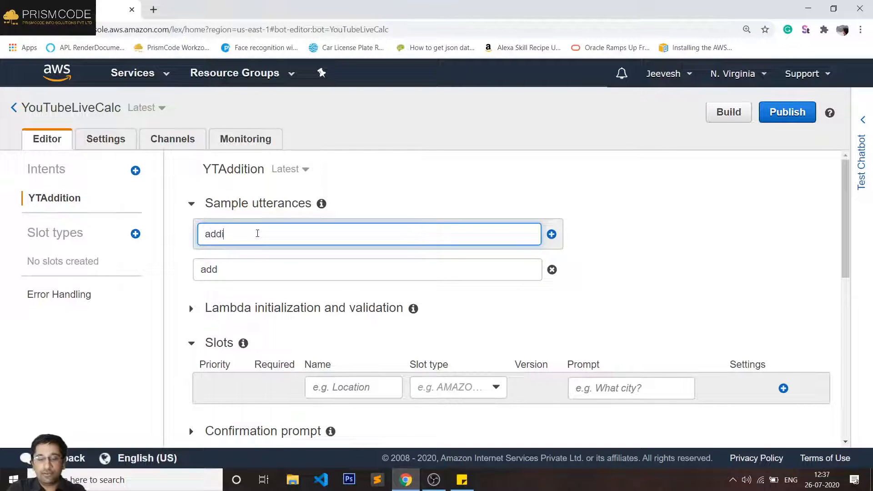
text(tion)
key(Return)
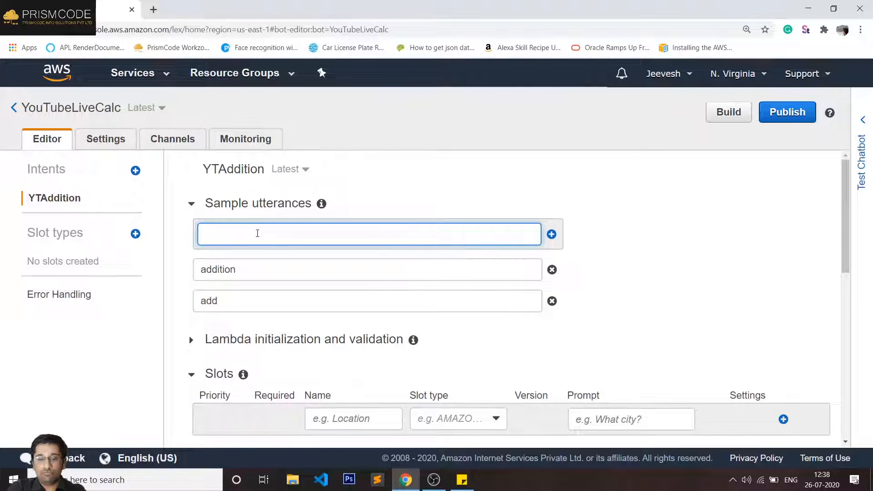
text(sum)
key(Return)
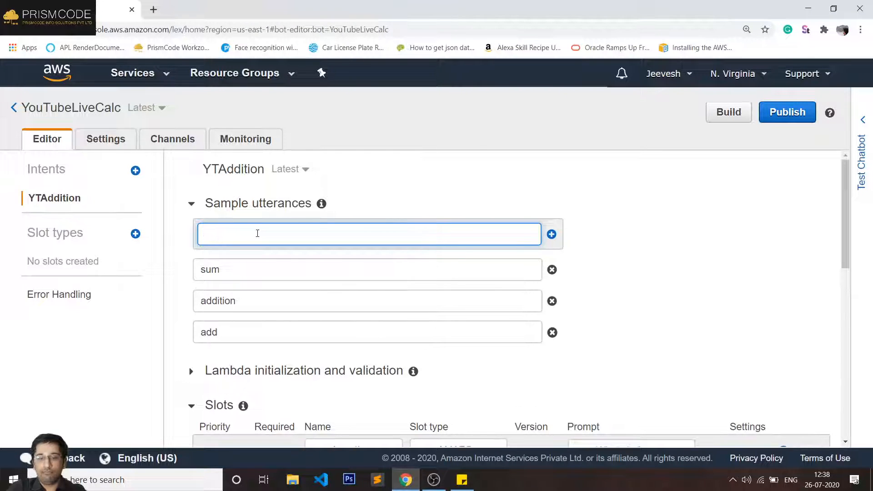
text(please add)
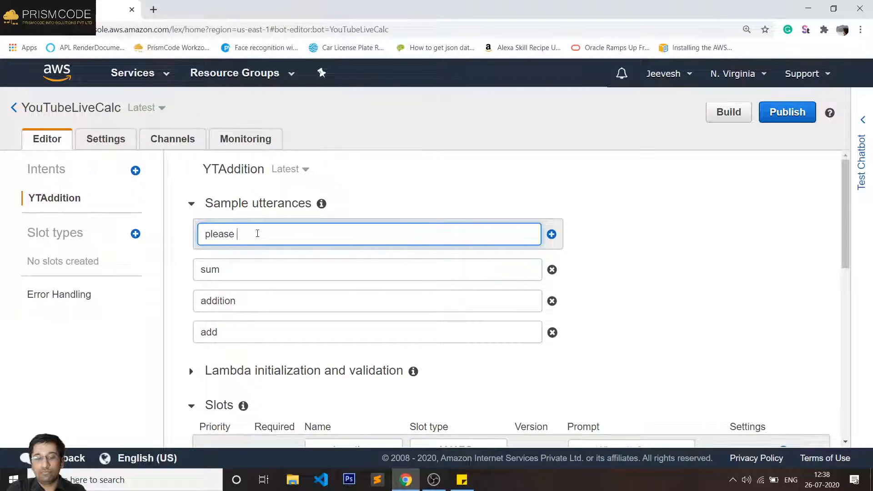
key(Return)
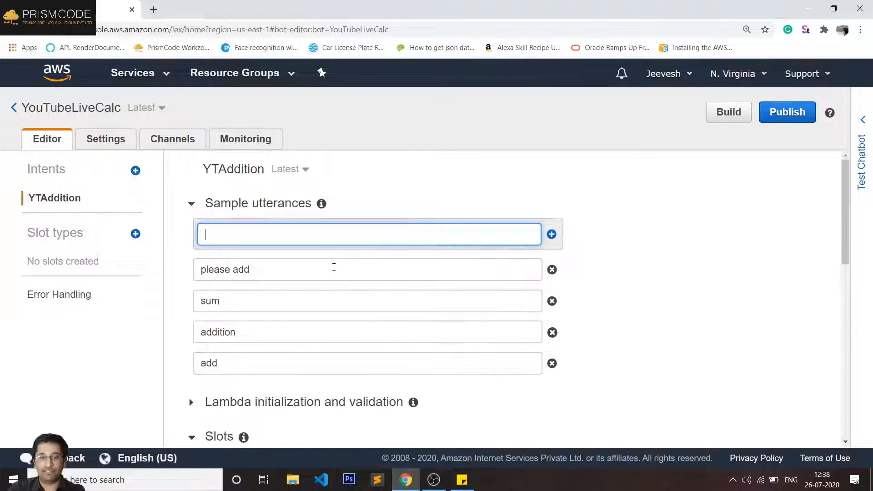
scroll(336, 266, down, 1)
scroll(363, 263, down, 3)
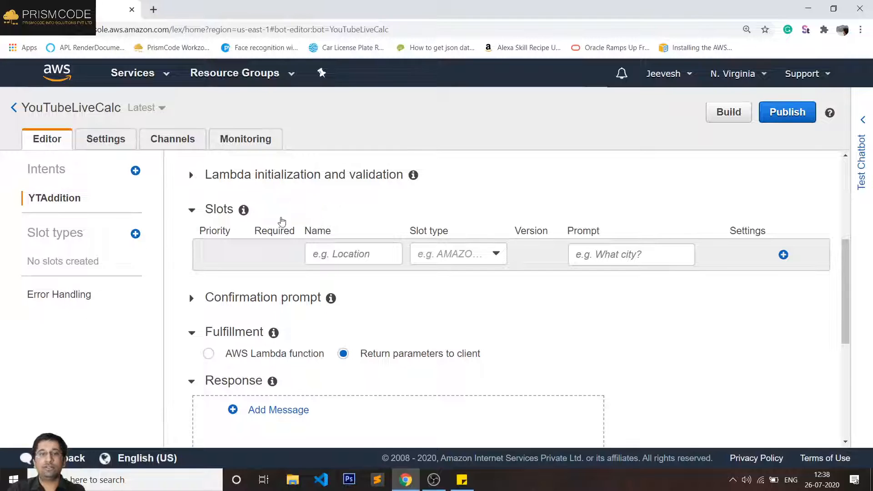
scroll(287, 222, up, 4)
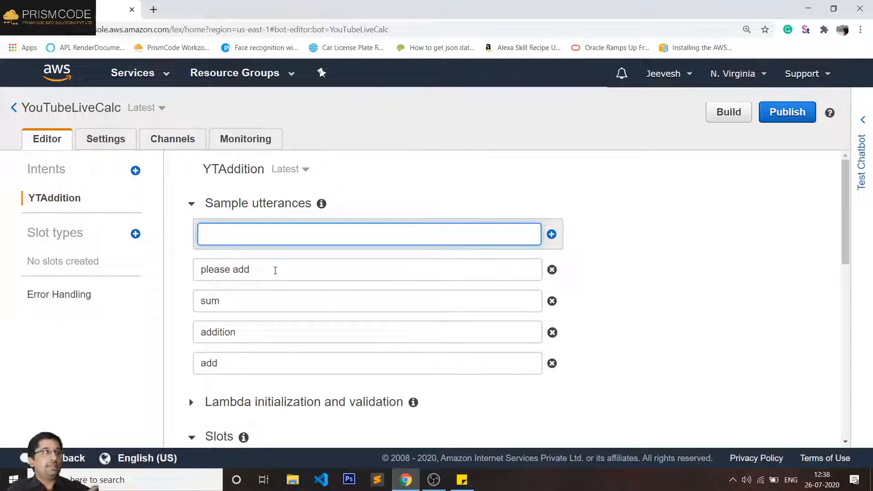
click(135, 170)
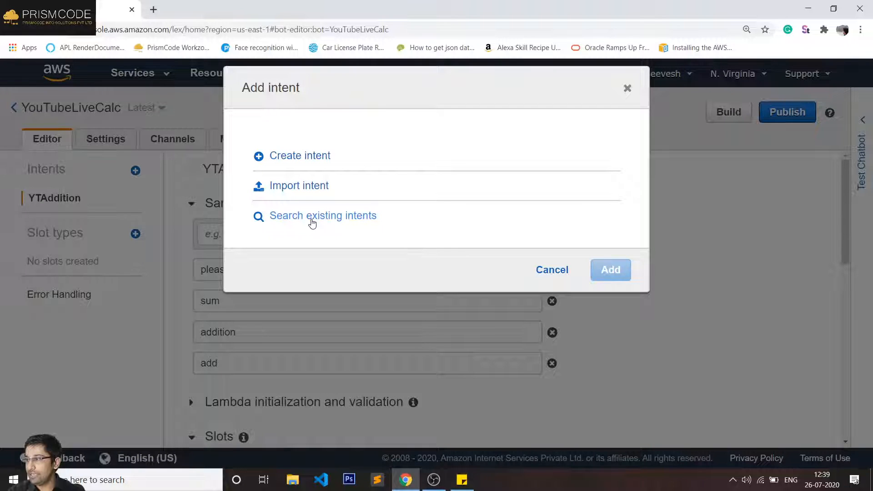
click(551, 270)
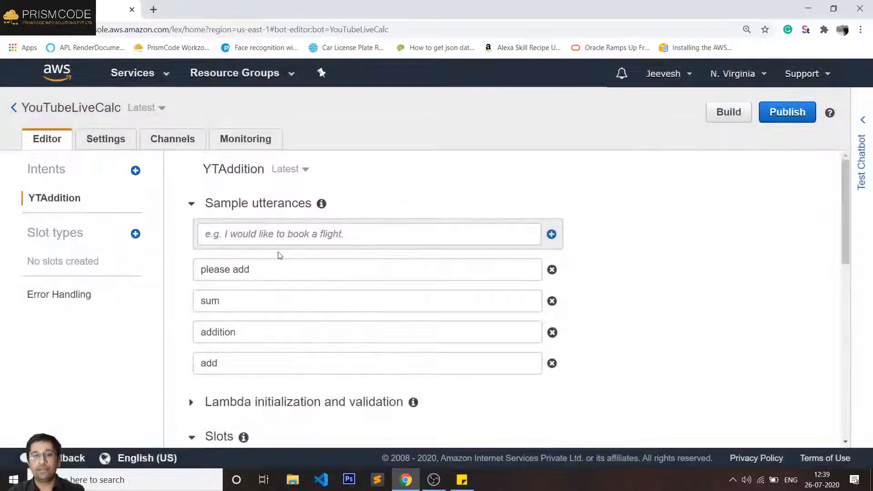
scroll(255, 273, down, 1)
scroll(234, 328, down, 2)
scroll(246, 331, up, 3)
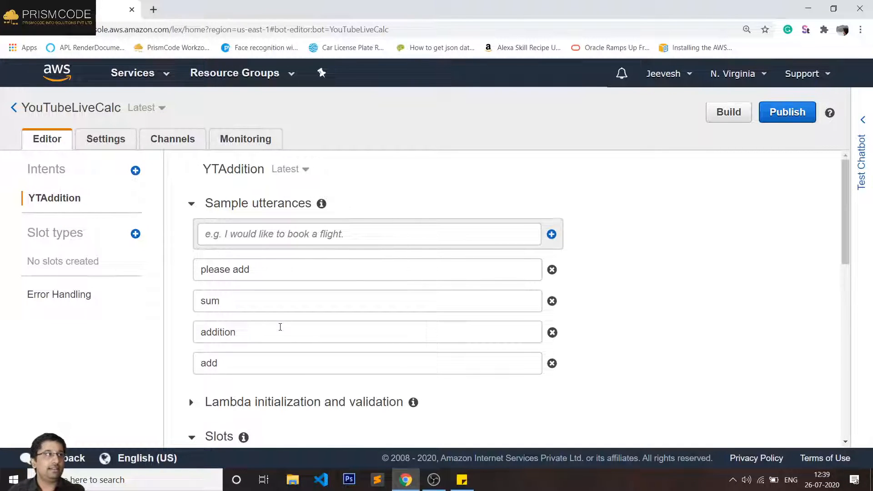
scroll(280, 328, down, 2)
scroll(282, 328, up, 1)
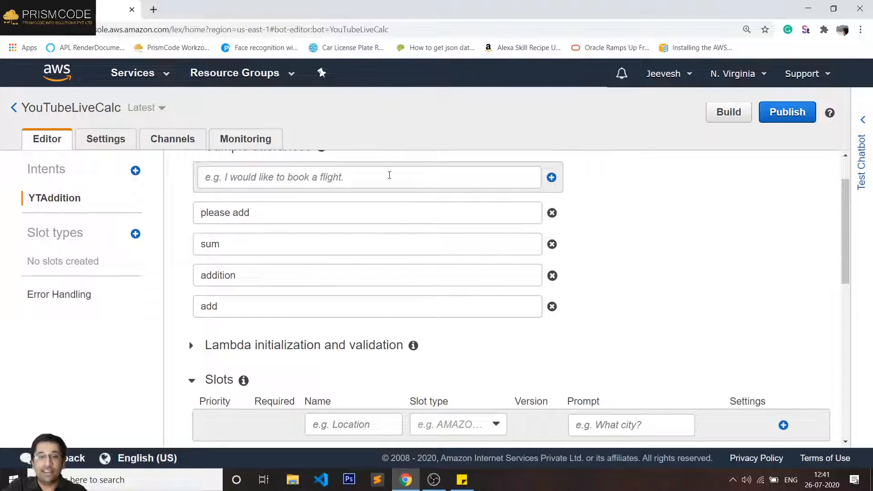
- Name the first YTAddition slot 'numone'
scroll(451, 227, down, 4)
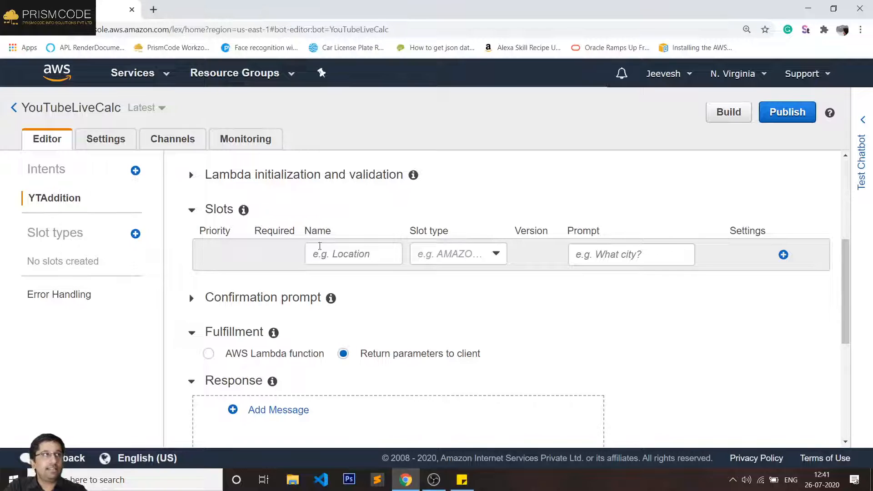
click(336, 254)
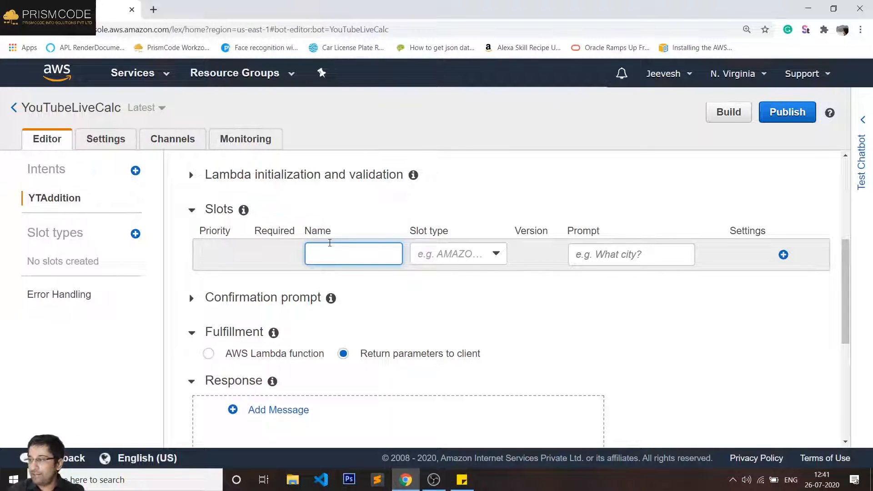
text(num1)
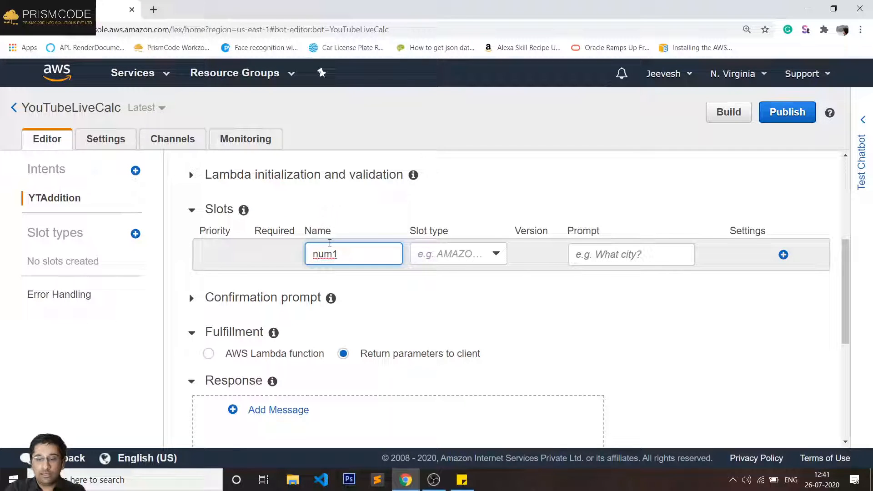
key(BackSpace)
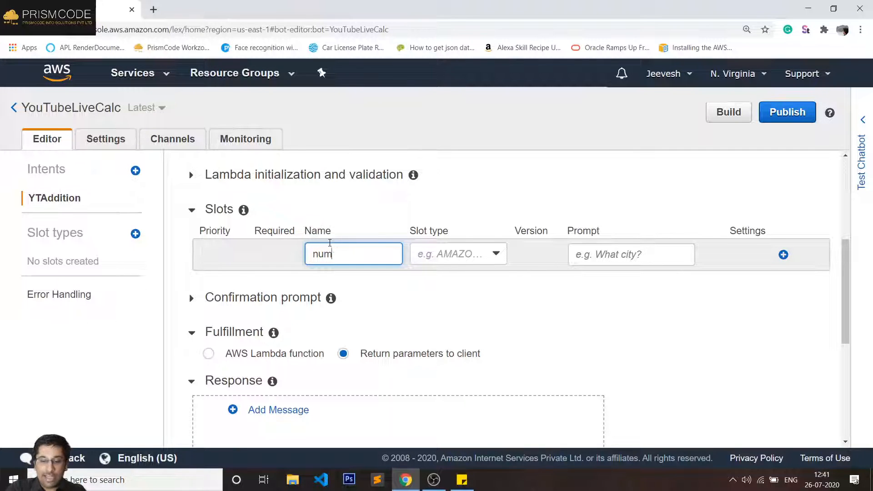
text(one)
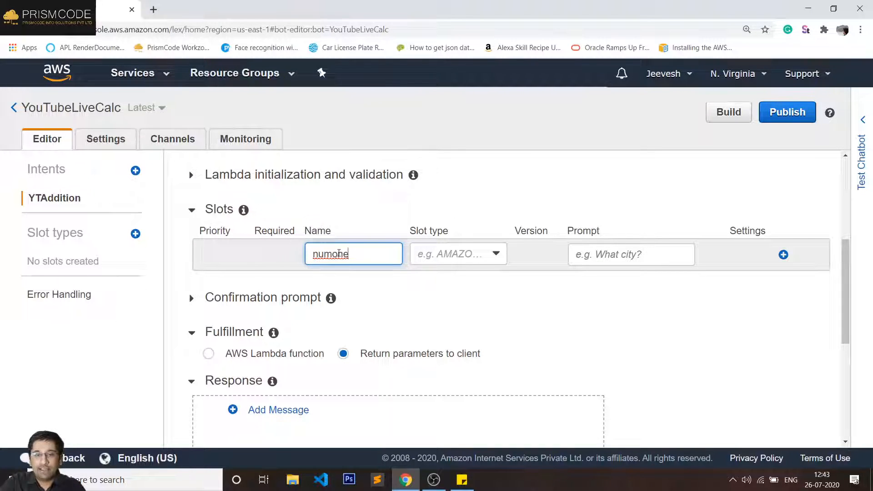
- Search the slot types for 'number' and set numone's type to AMAZON.NUMBER
click(429, 258)
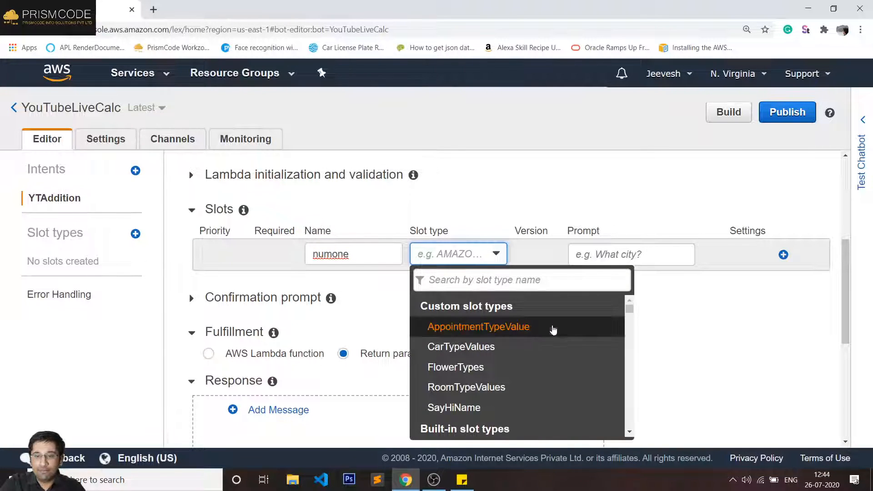
scroll(536, 340, down, 3)
scroll(536, 340, down, 3)
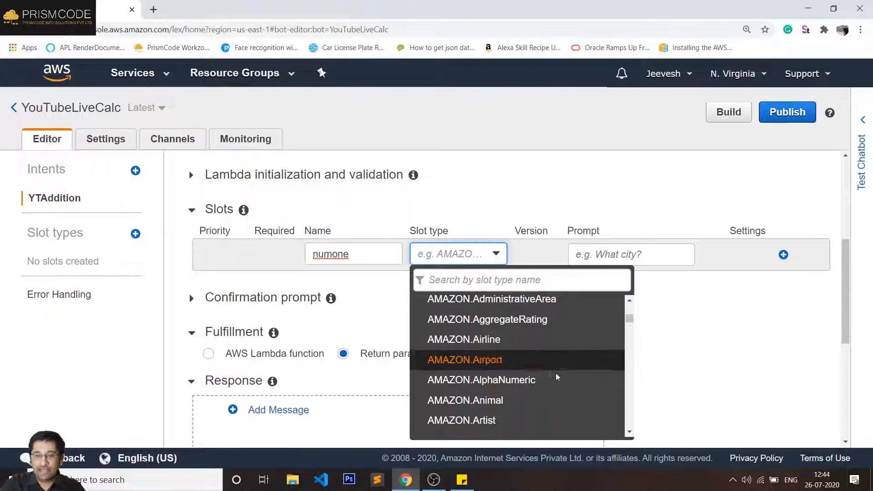
click(503, 281)
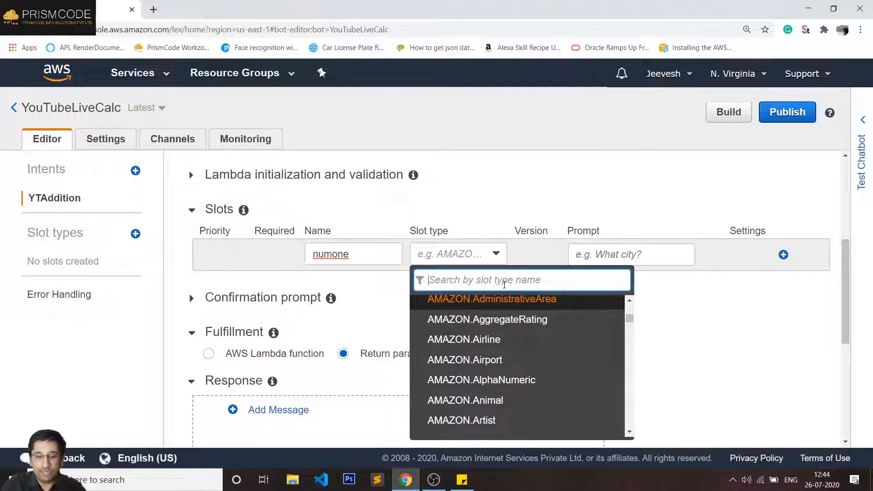
text(number)
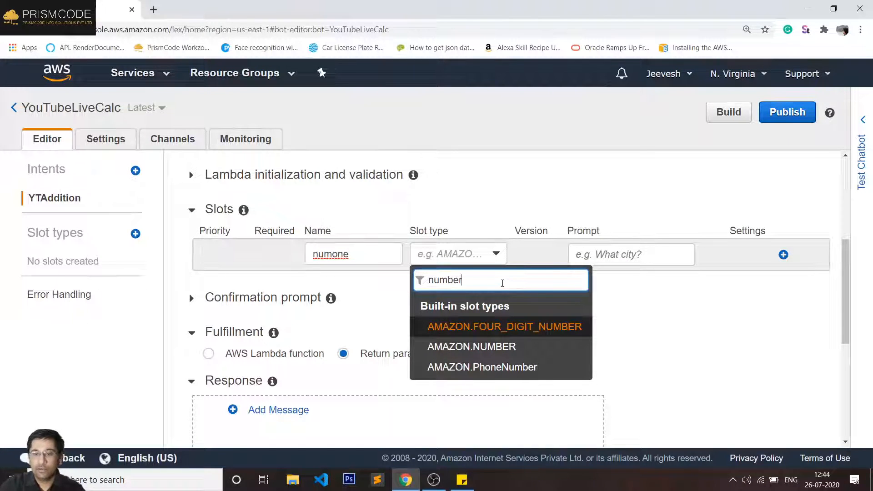
click(516, 346)
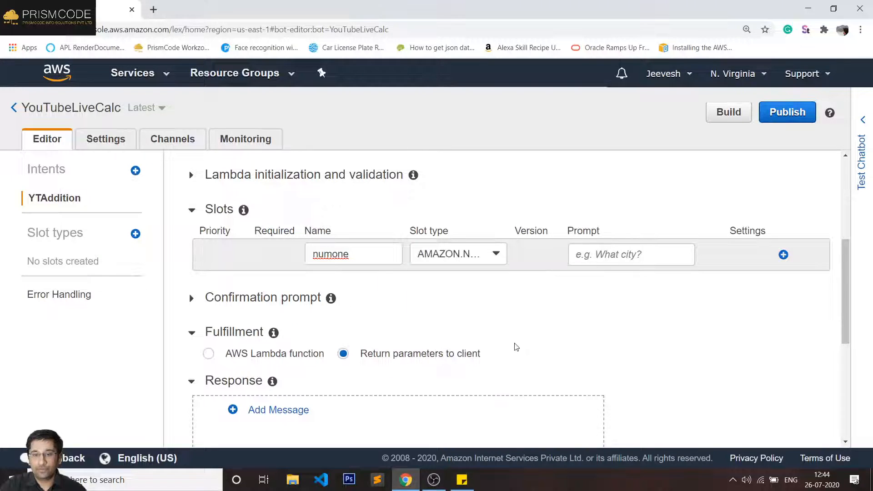
click(439, 257)
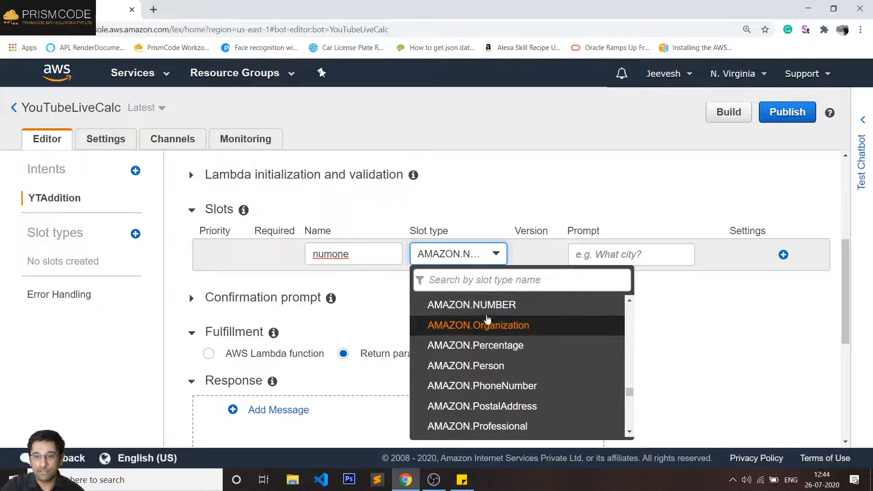
click(485, 310)
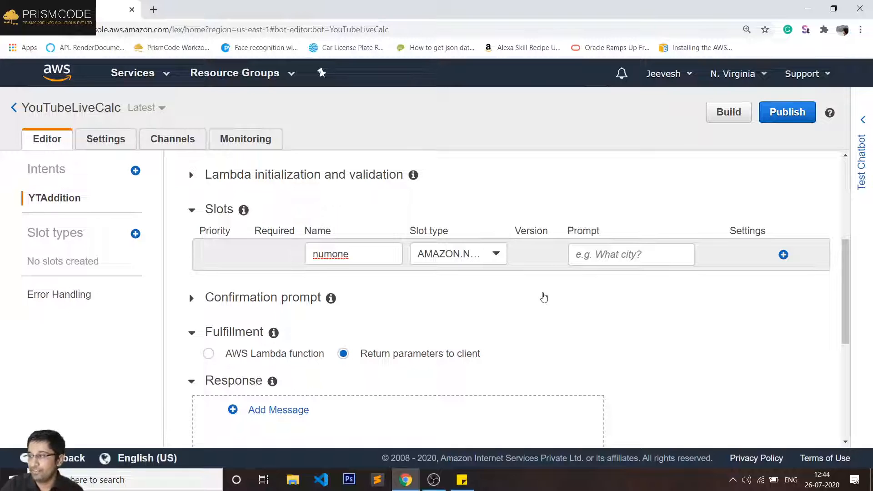
- Give numone the prompt 'Please enter the first number for addition.' and add the slot
click(626, 249)
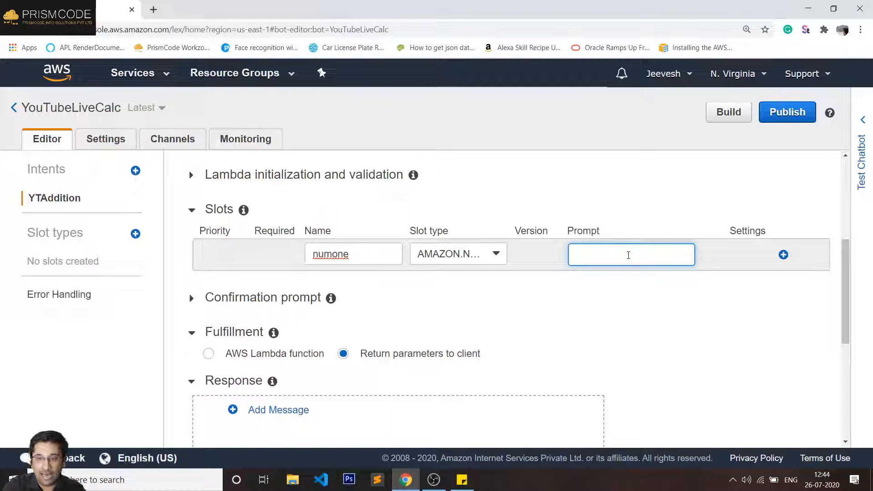
text(Plea)
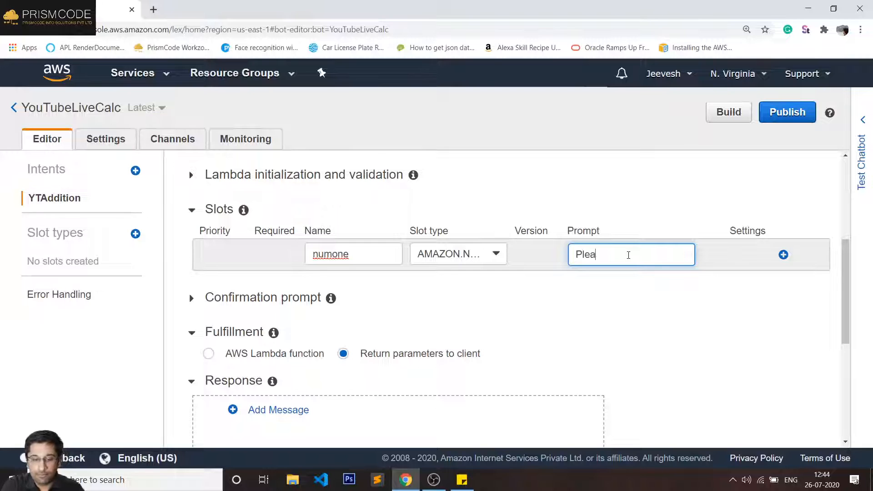
text(se enter t)
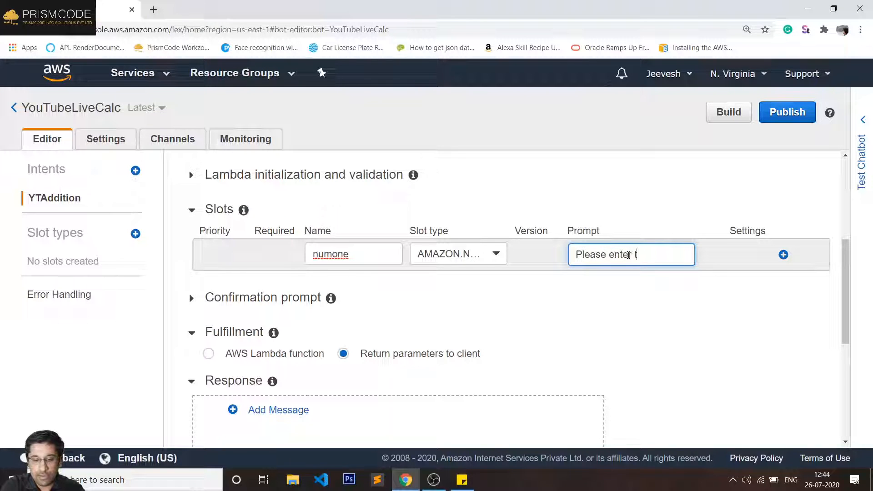
text(he)
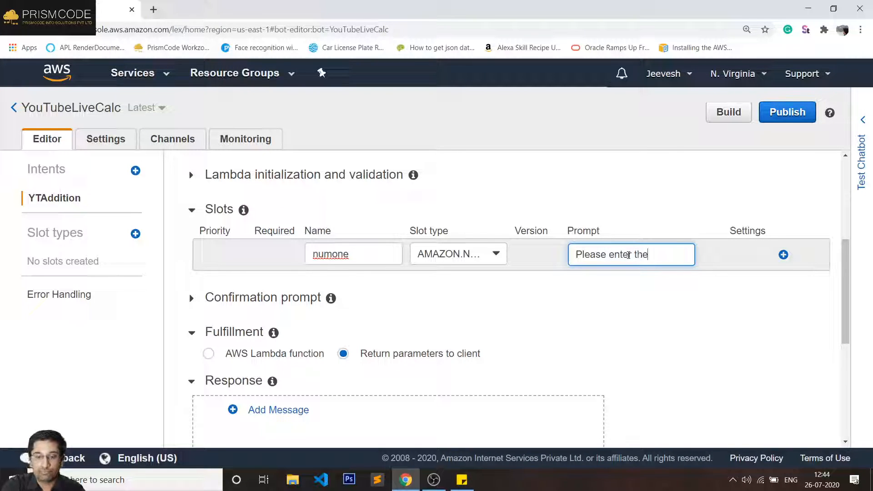
text( fi)
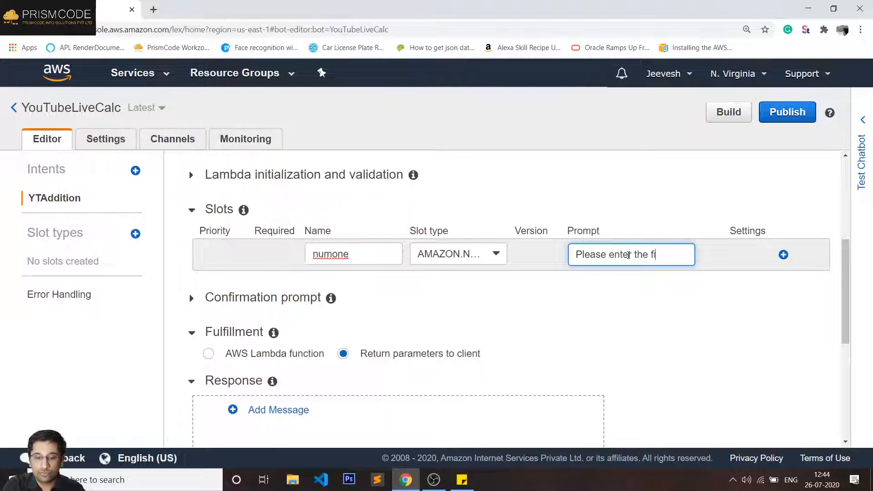
text(rst nu)
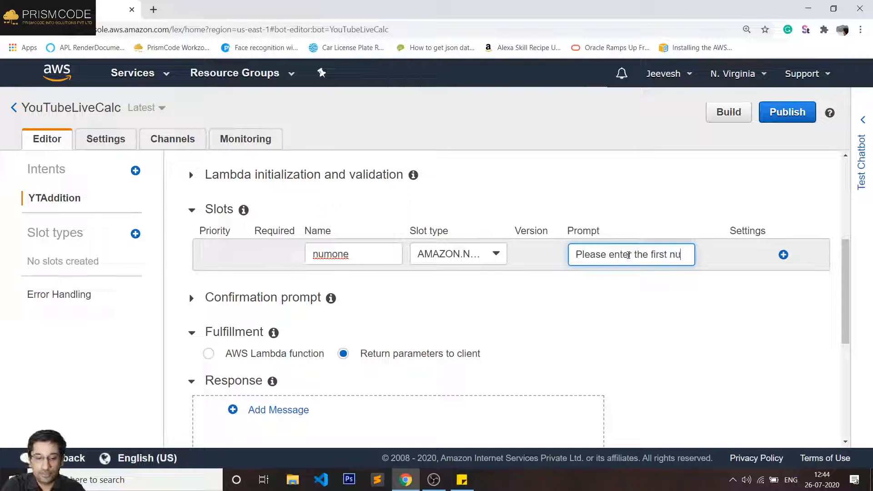
text(mber for)
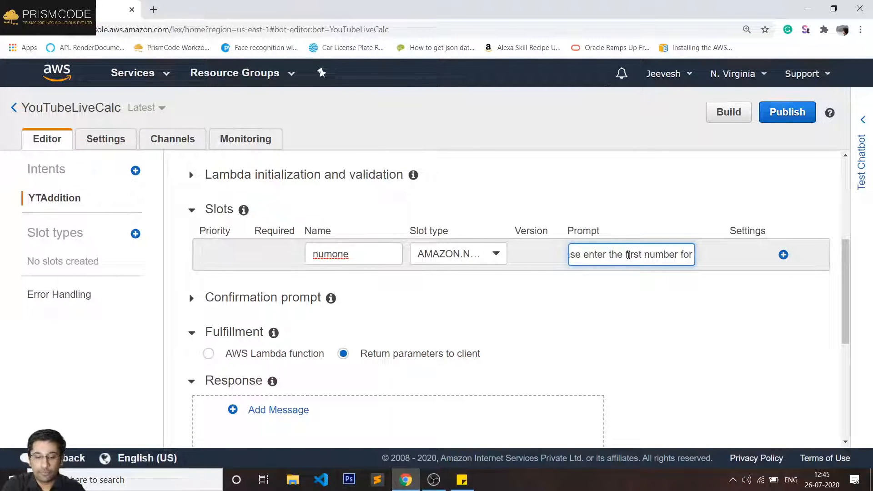
text( add)
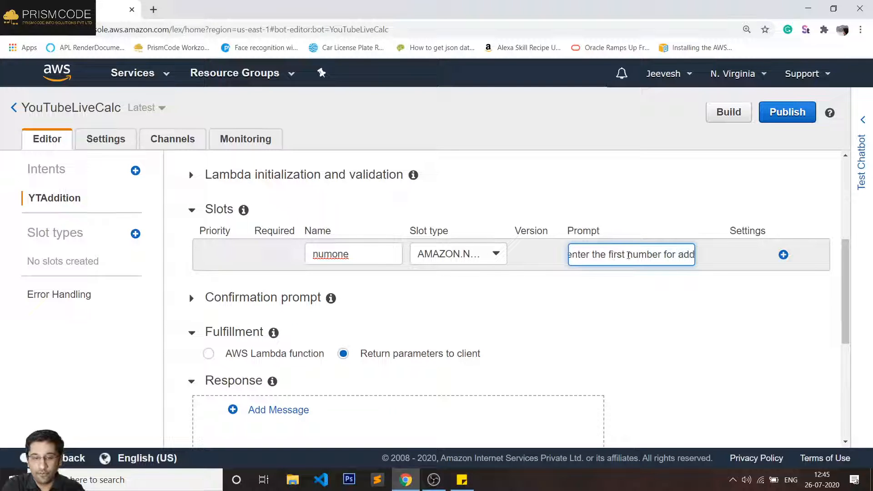
text(itio)
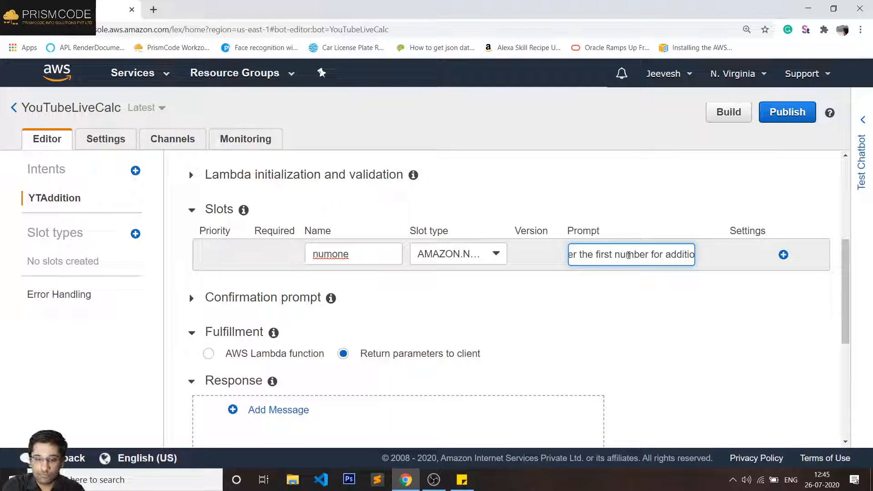
text(n)
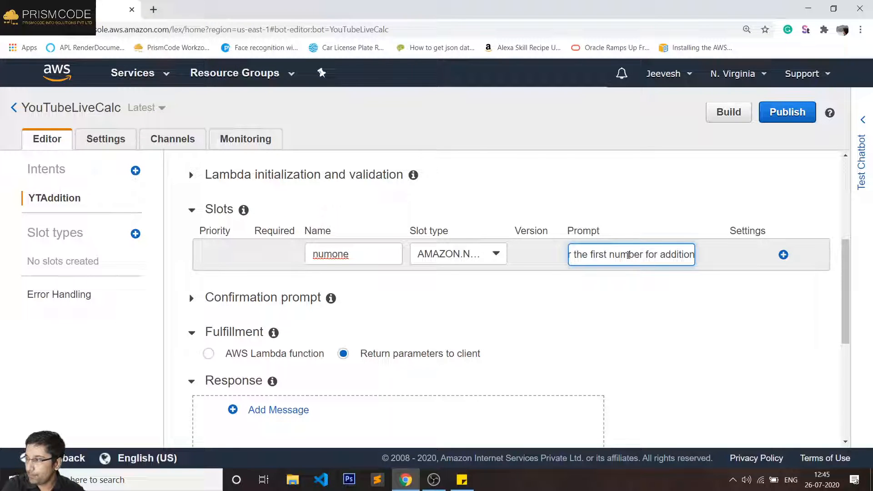
text(.)
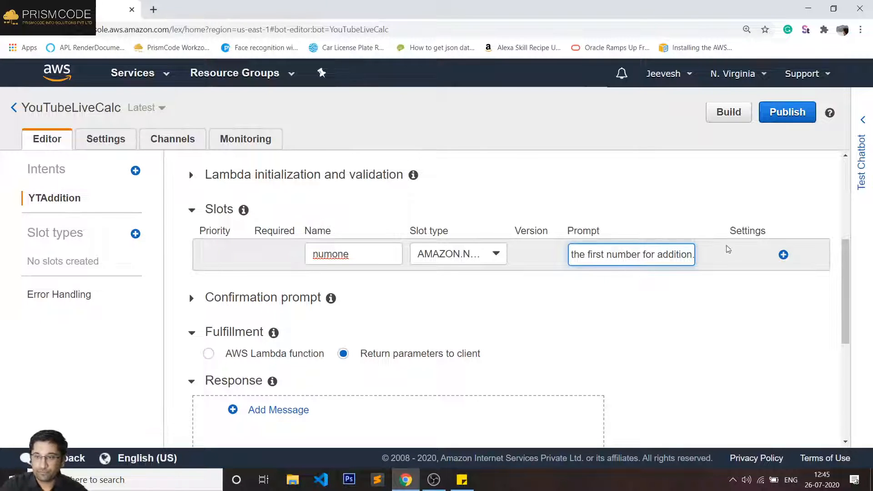
click(783, 255)
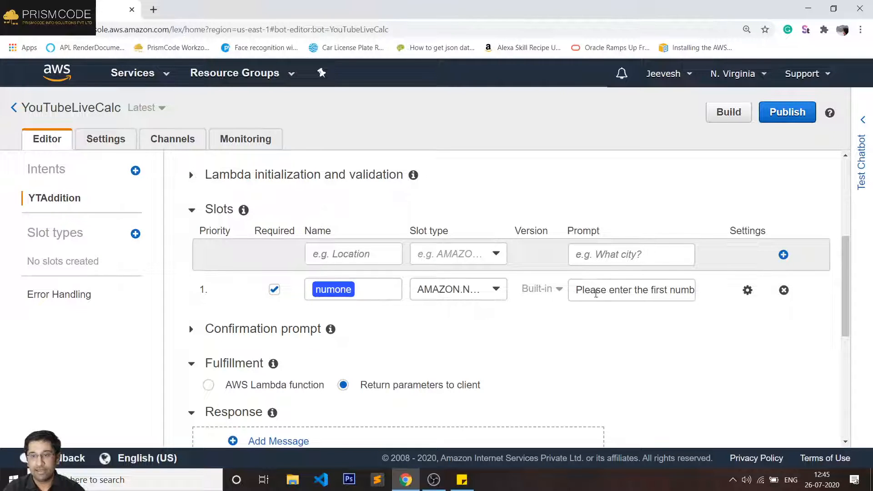
- Name a second slot 'numtwo' with the slot type AMAZON.NUMBER
drag(595, 289, 709, 298)
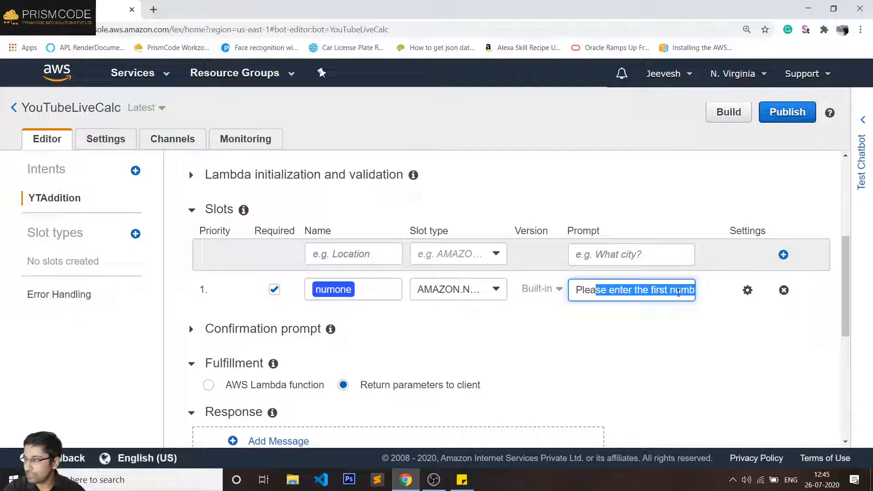
click(339, 252)
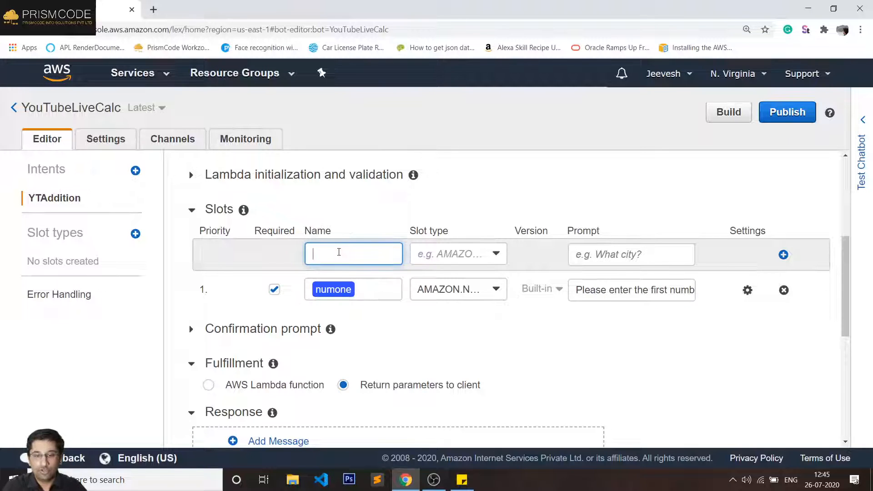
text(num)
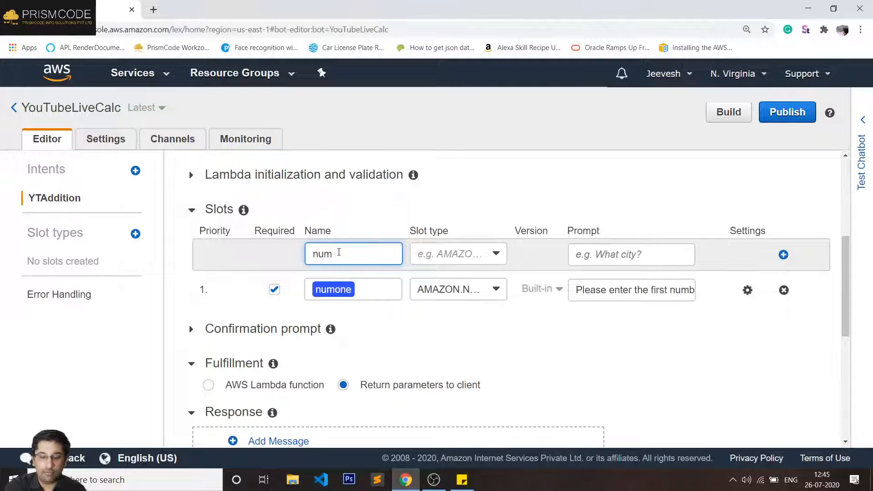
text(two)
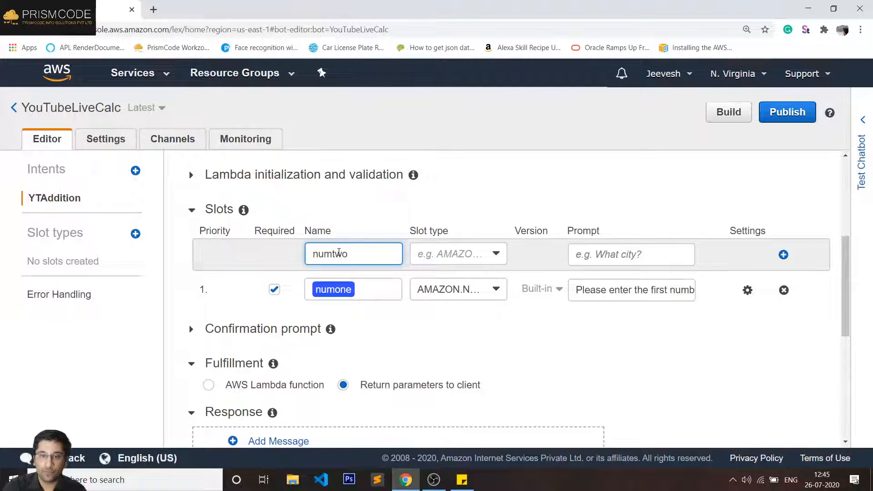
click(451, 257)
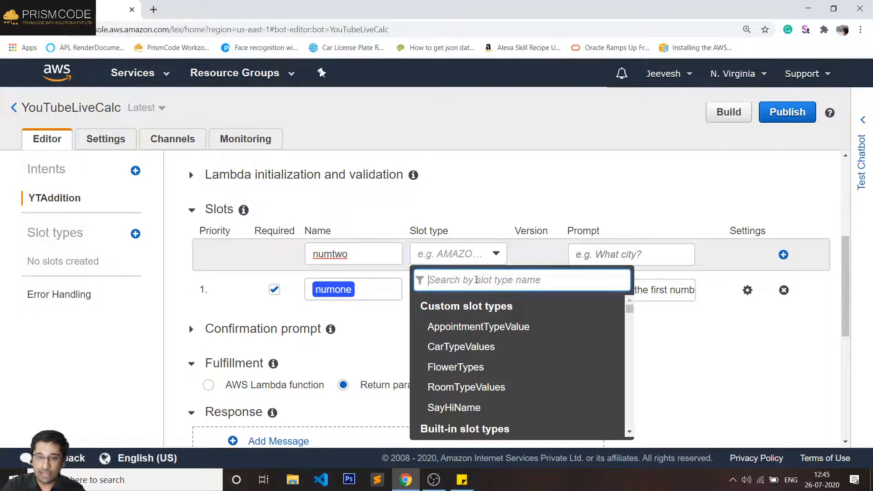
text(amazo)
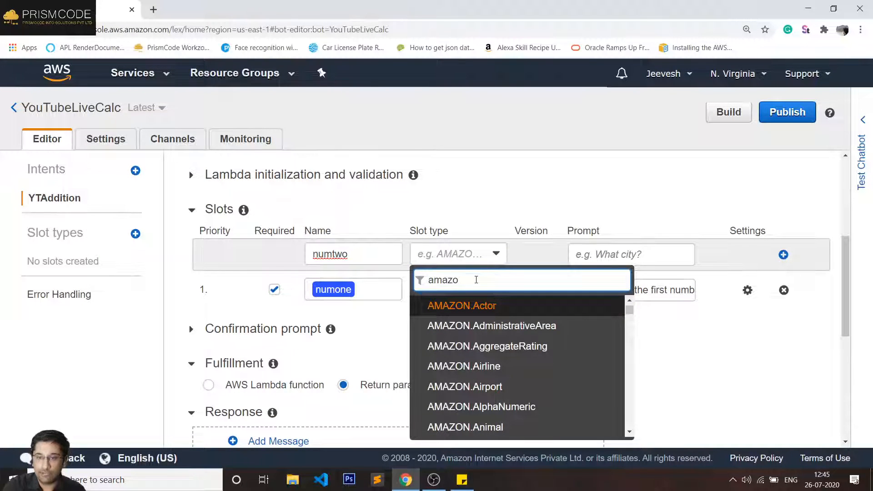
text(n.nu)
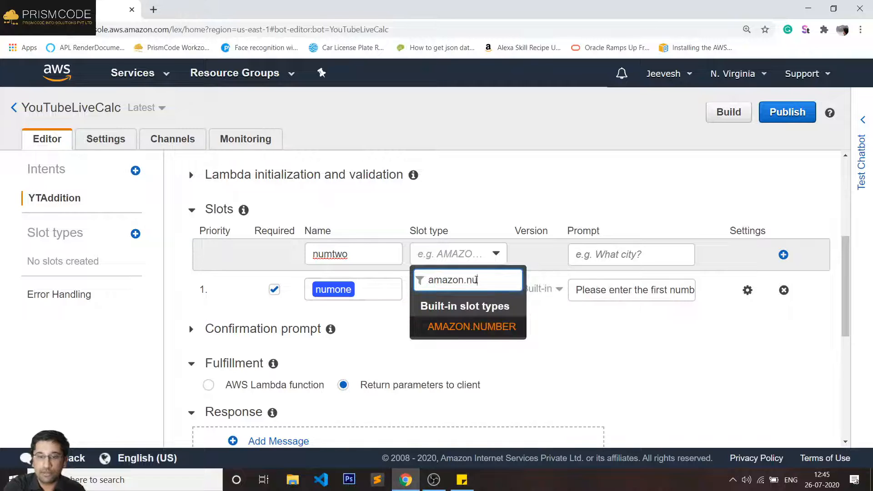
key(Return)
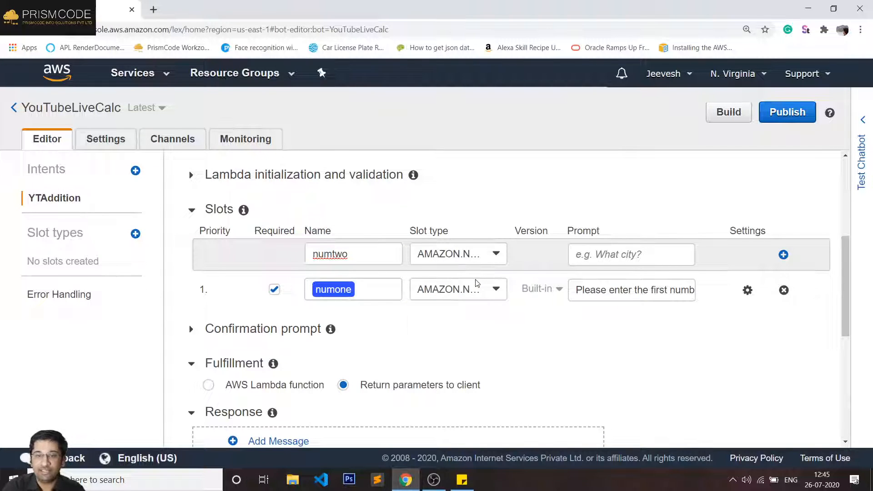
- Give numtwo the prompt 'Please enter the second number for addition.' and add it
click(596, 256)
triple_click(601, 295)
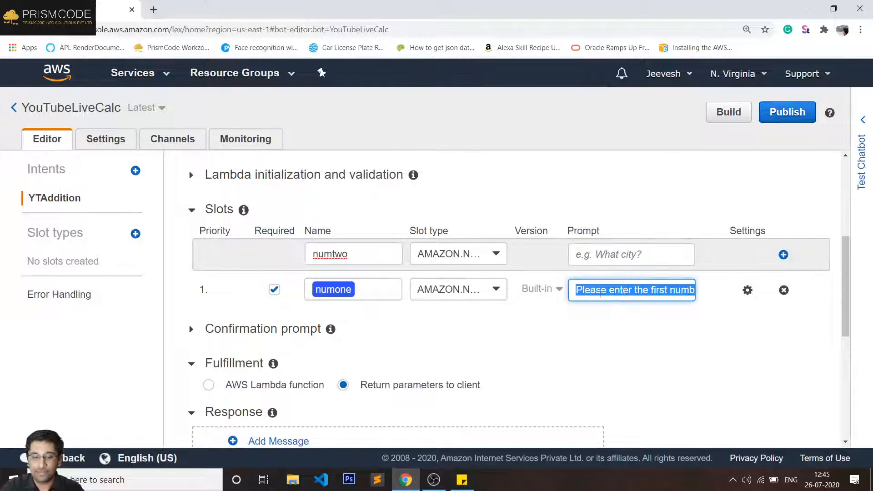
click(627, 256)
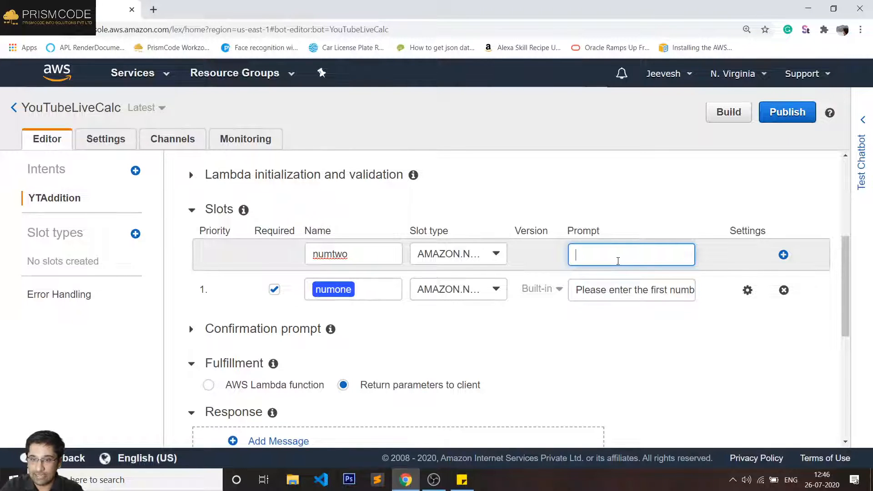
key(ctrl+v)
double_click(593, 256)
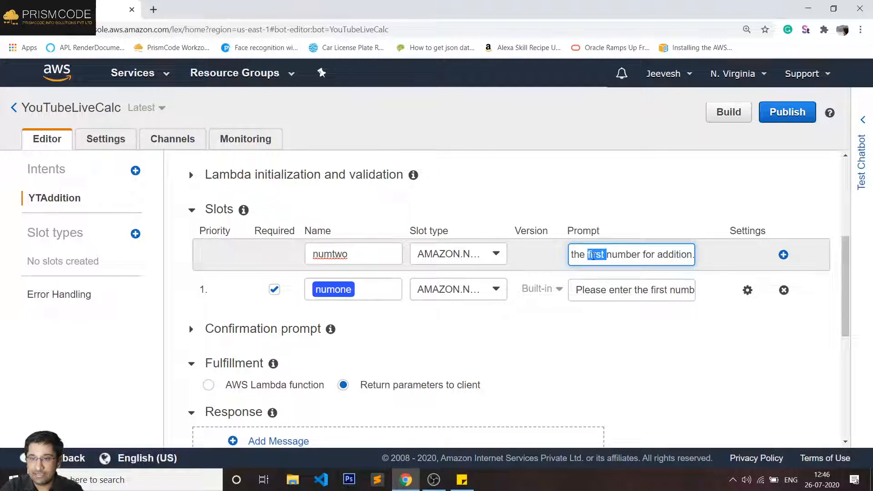
text(secon)
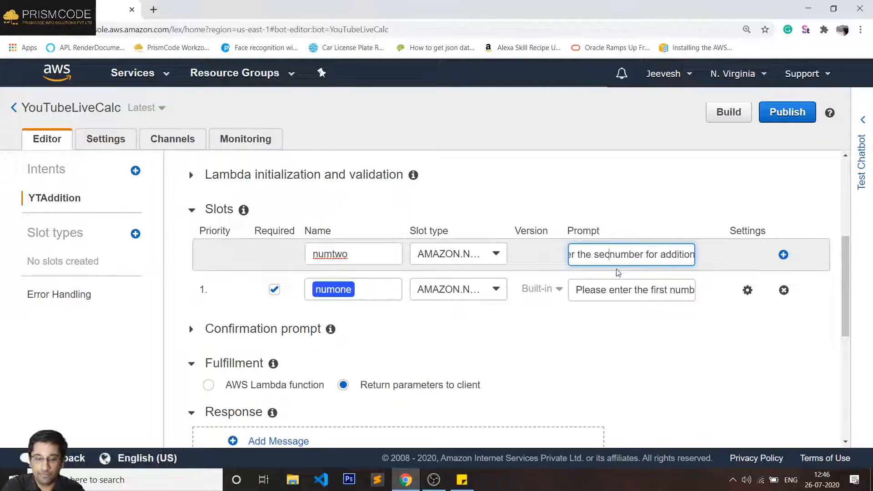
text(d)
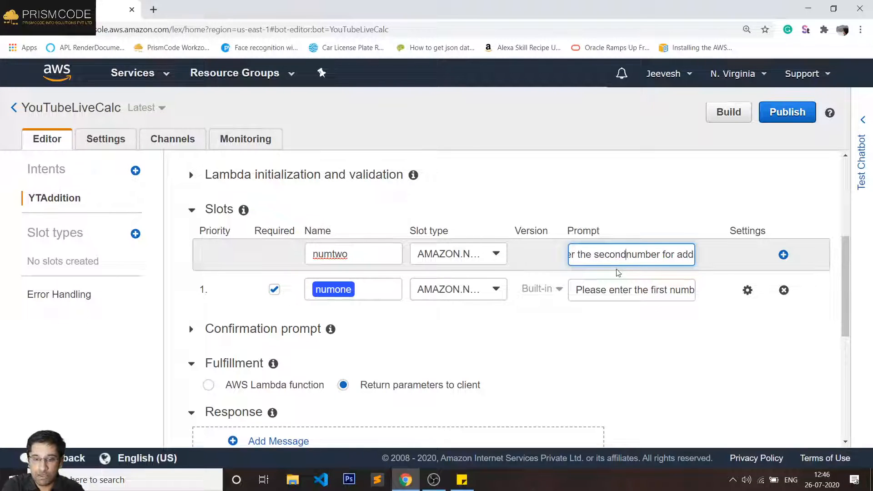
click(783, 254)
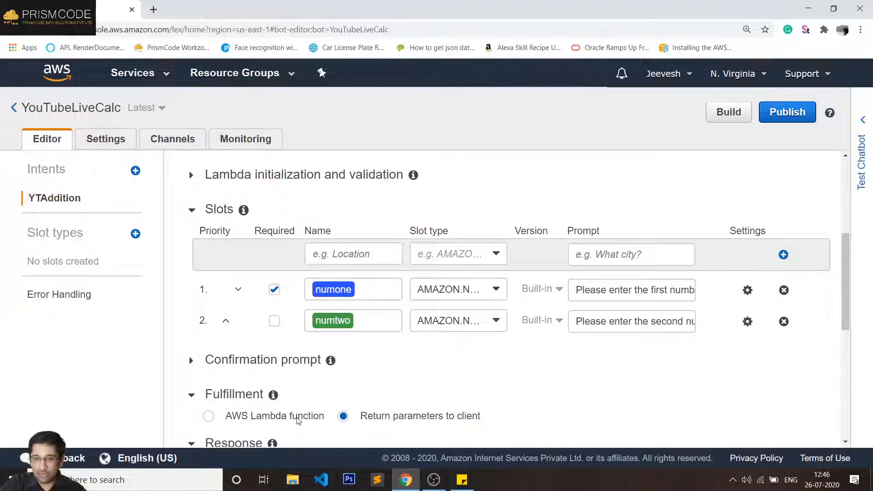
- Mark the numtwo slot as required so both number slots are mandatory, then start a build
click(274, 322)
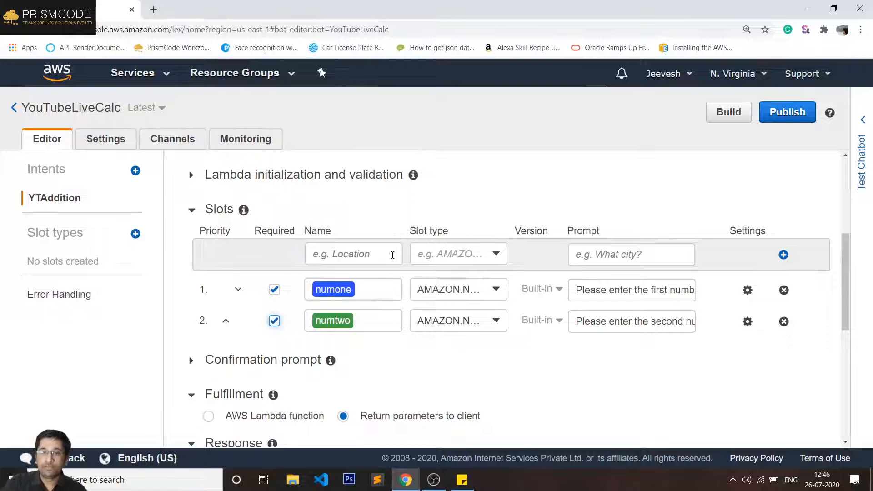
click(363, 303)
click(365, 317)
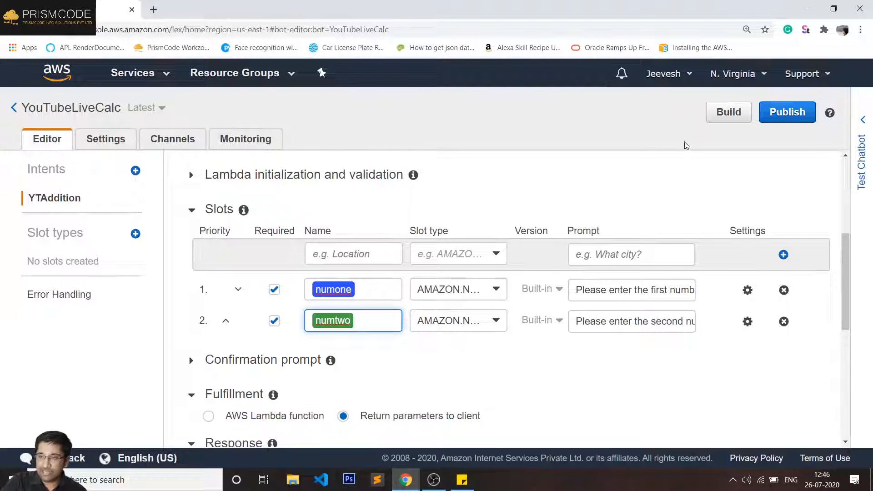
click(729, 112)
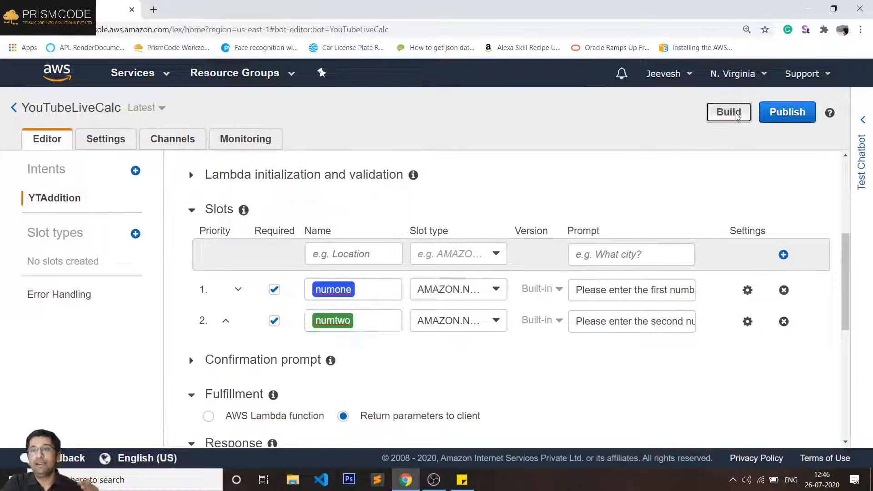
- Confirm the YouTubeLiveCalc build and dismiss the success notification once it finishes
click(608, 195)
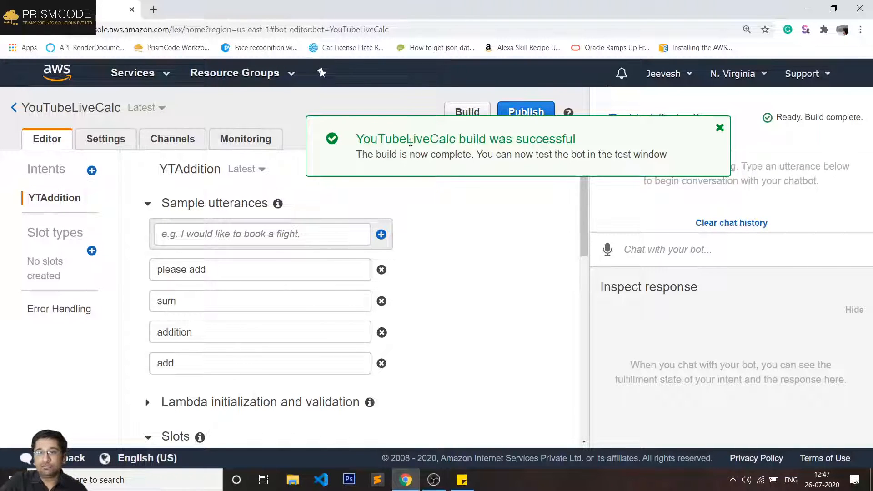
double_click(432, 139)
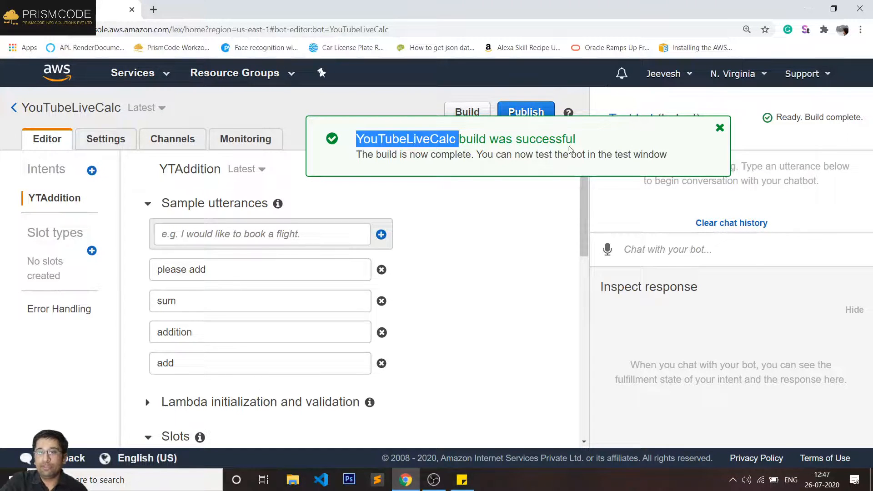
click(458, 159)
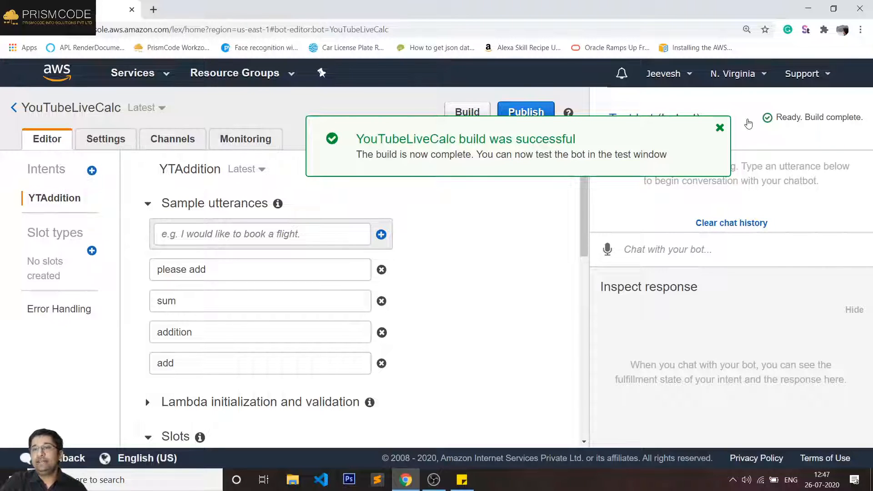
click(719, 128)
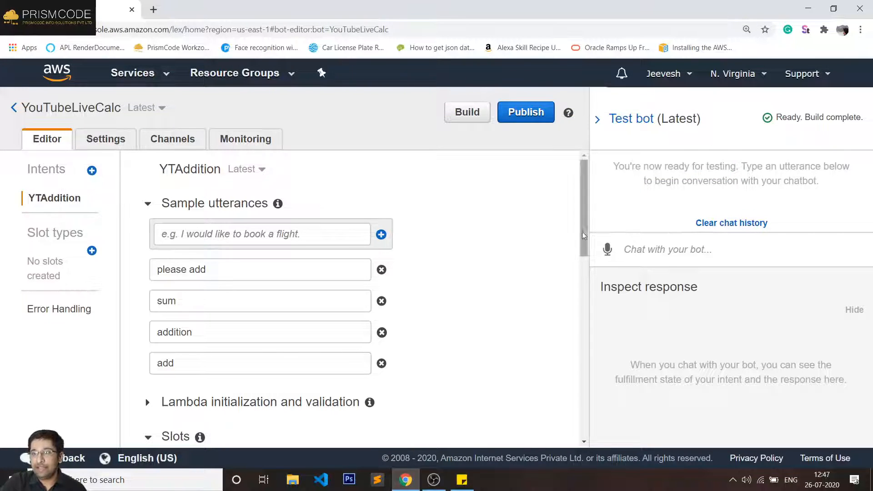
- In the test chat, send 'add' and answer the first number prompt with 50
click(669, 249)
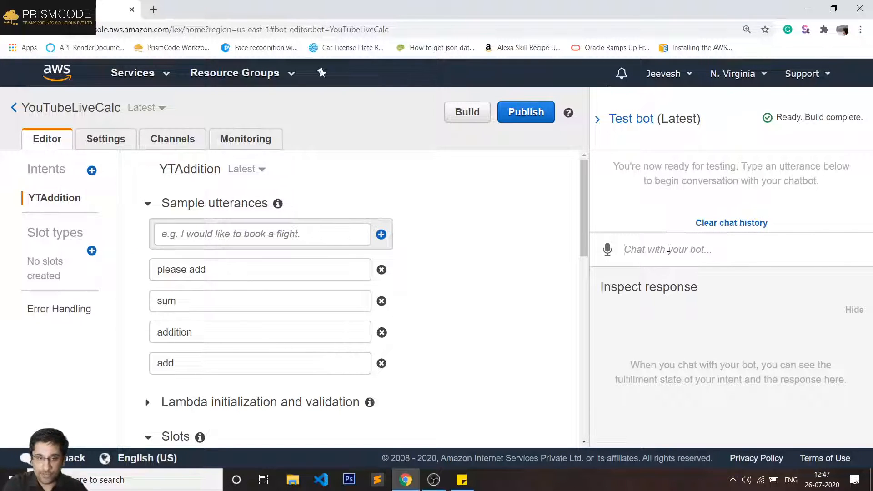
text(add)
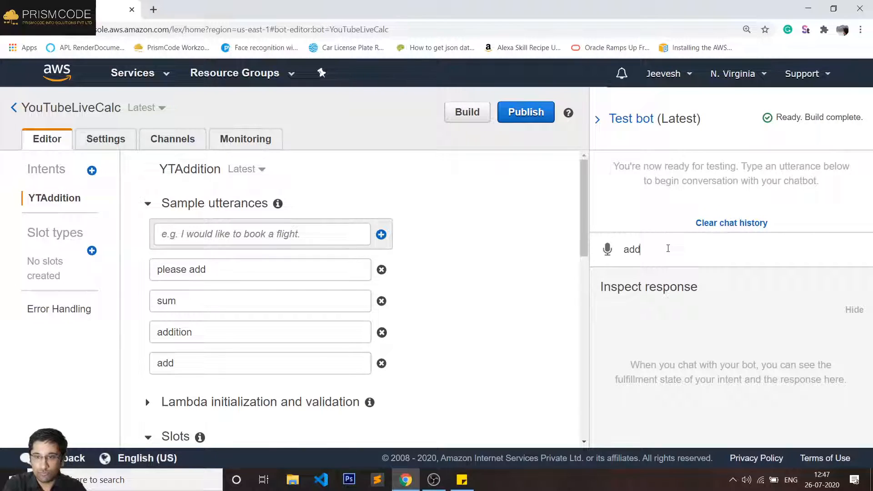
key(Return)
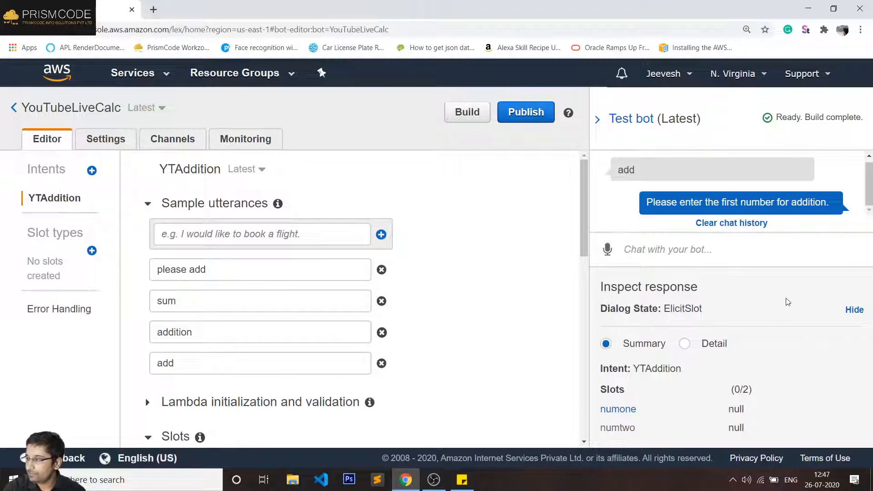
click(693, 248)
text(50)
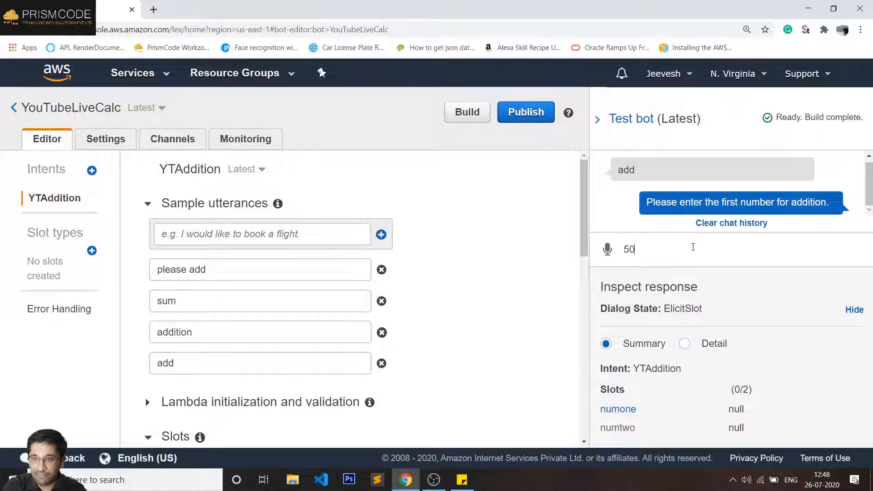
key(Return)
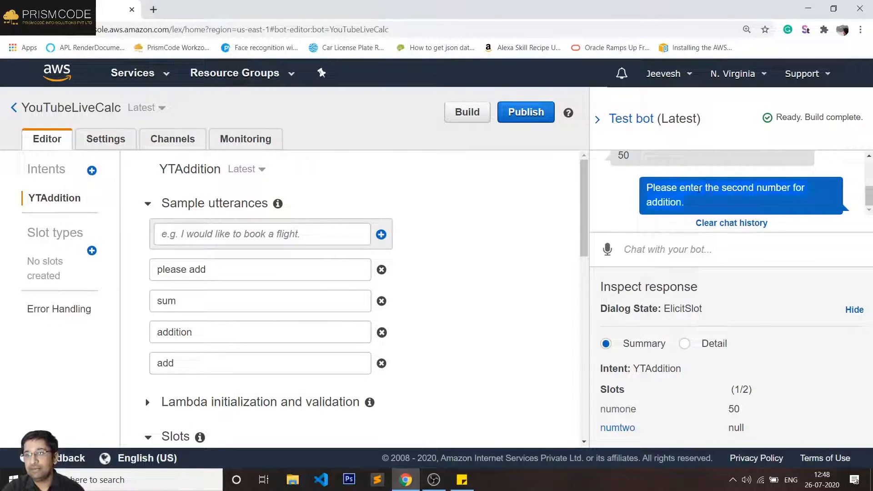
- Answer the second number prompt with 30, so YTAddition reaches ReadyForFulfillment
scroll(397, 285, down, 3)
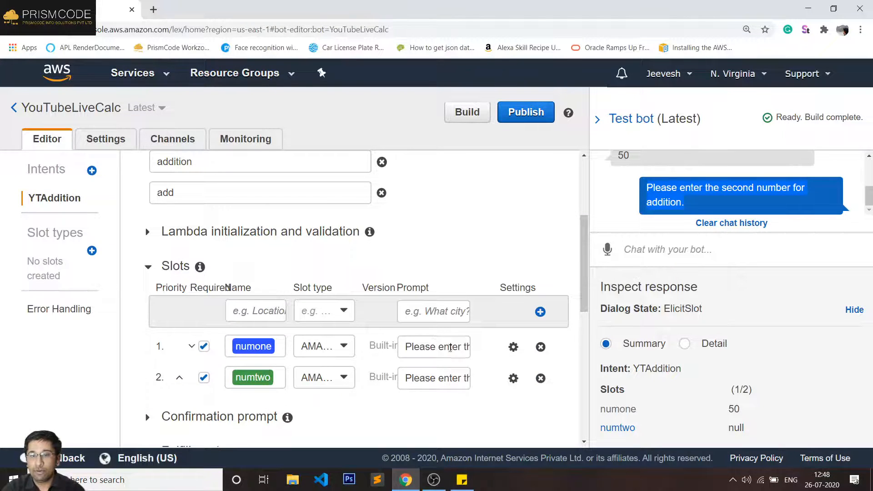
scroll(687, 207, up, 2)
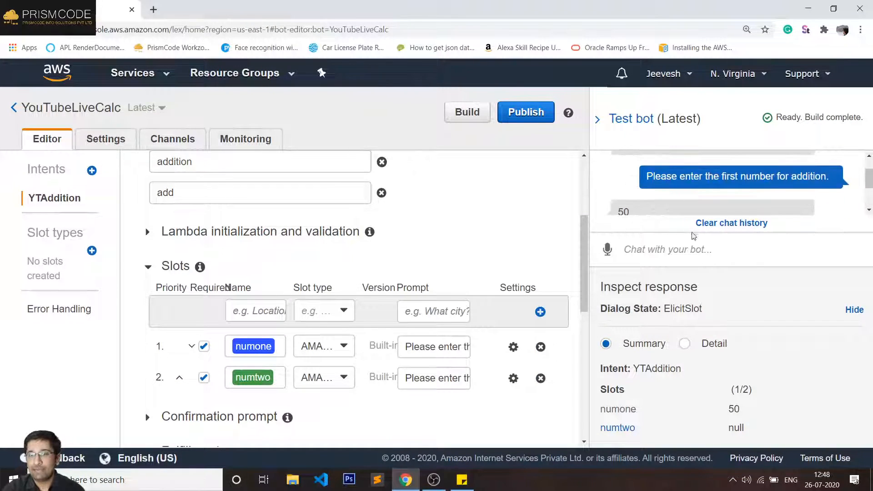
scroll(694, 228, down, 2)
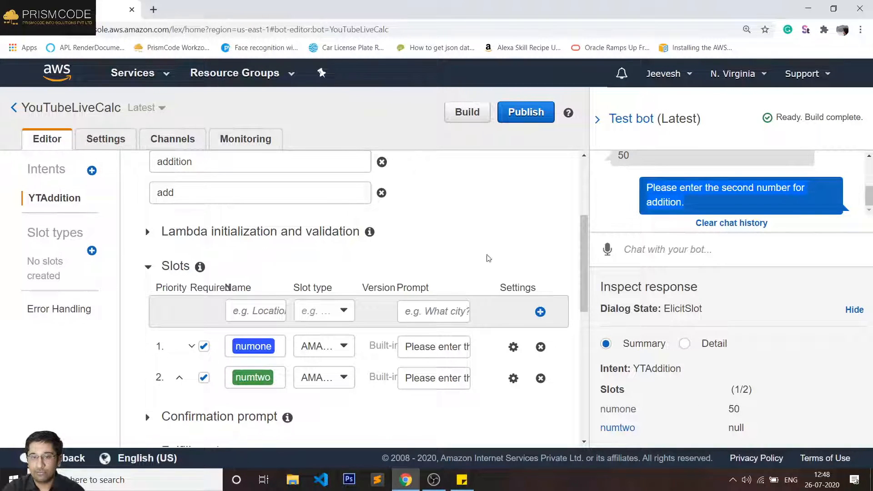
scroll(540, 230, up, 4)
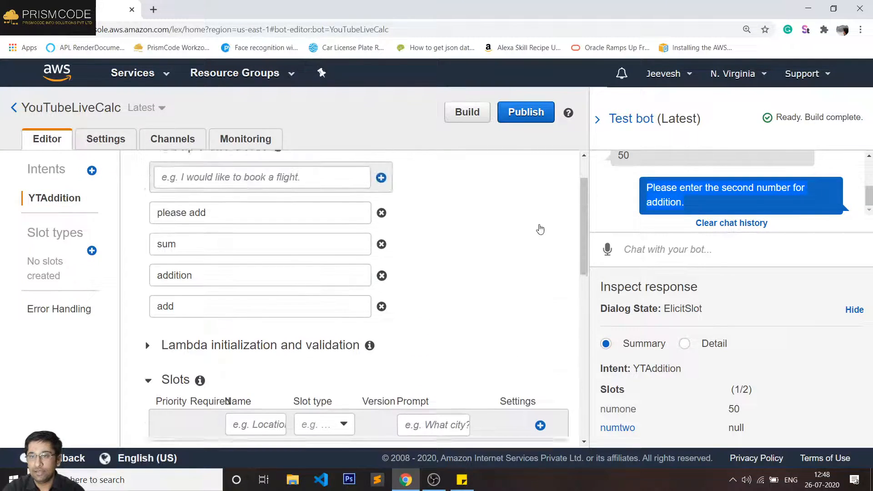
click(733, 255)
text(30)
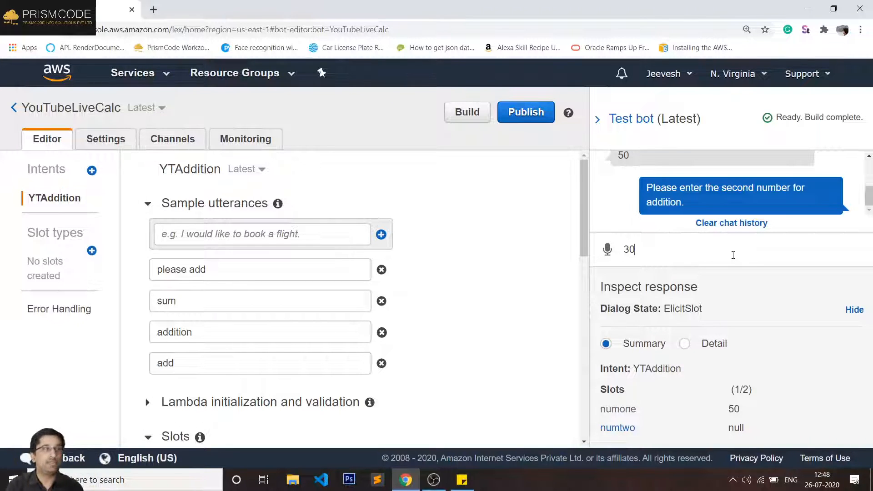
key(Return)
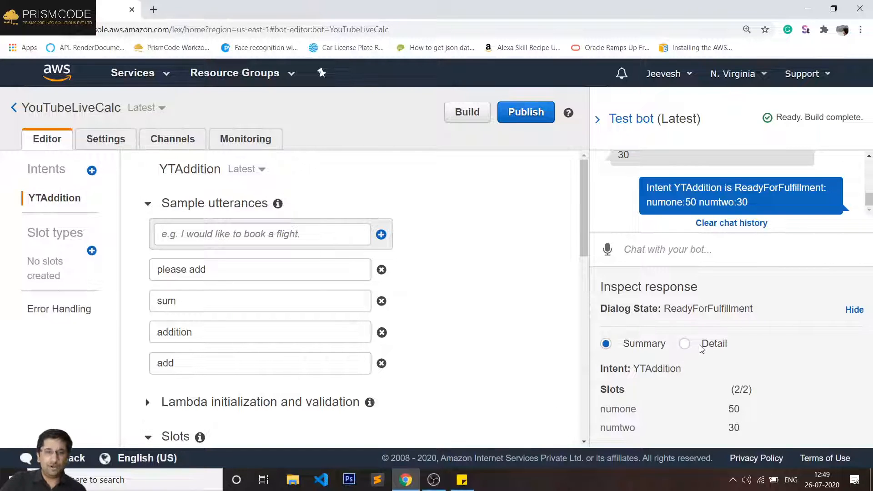
scroll(480, 285, down, 5)
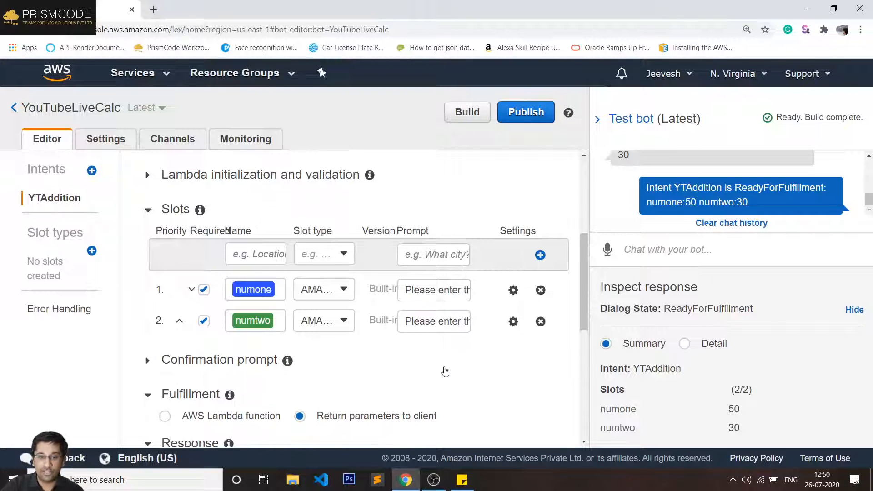
triple_click(608, 408)
triple_click(618, 426)
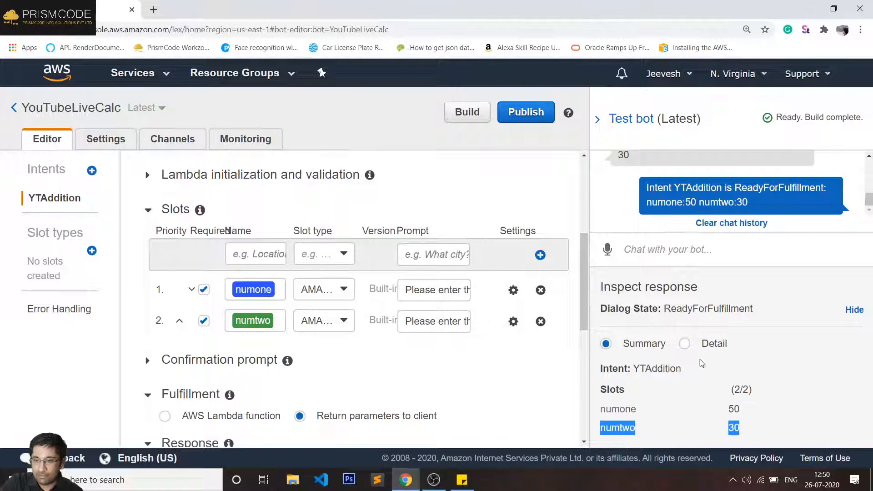
scroll(673, 193, up, 5)
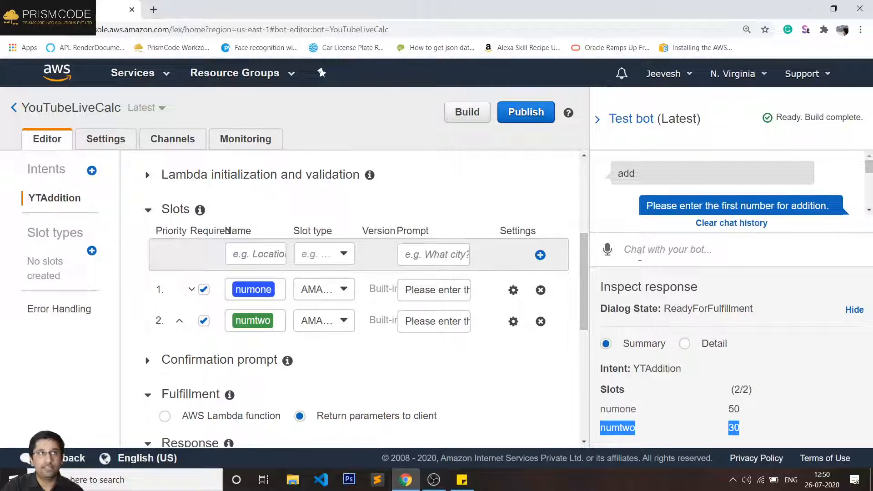
scroll(276, 262, up, 5)
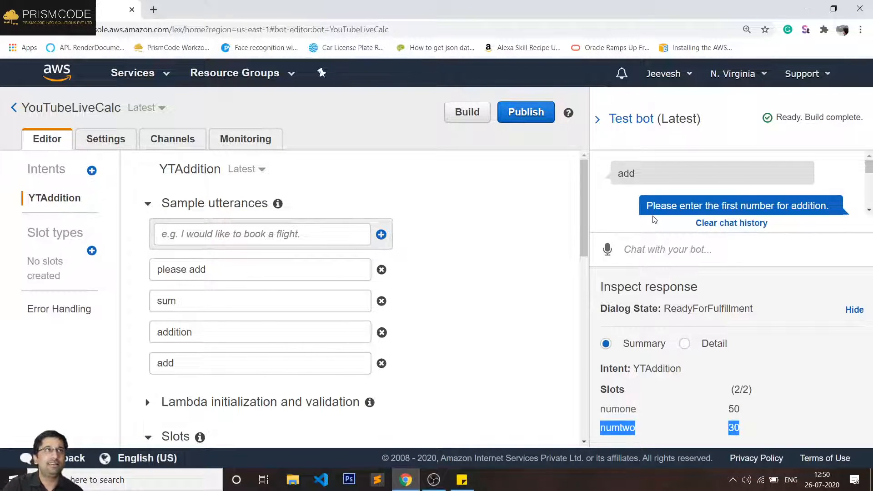
scroll(640, 236, down, 3)
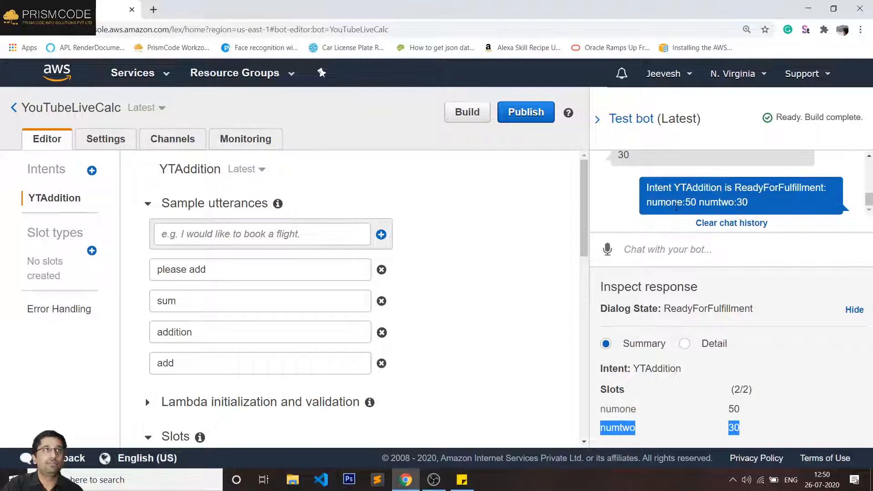
- Speak 'addition', then 'one hundred' and 'two hundred' to the test bot by voice
click(608, 250)
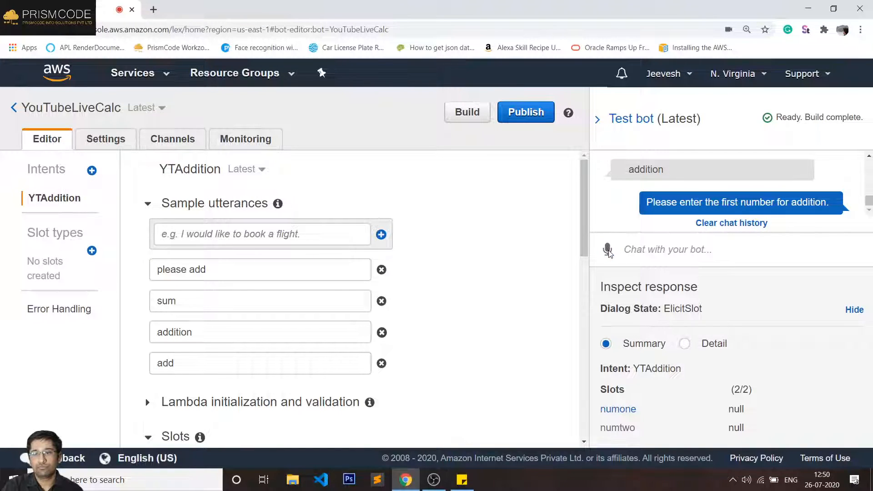
click(608, 250)
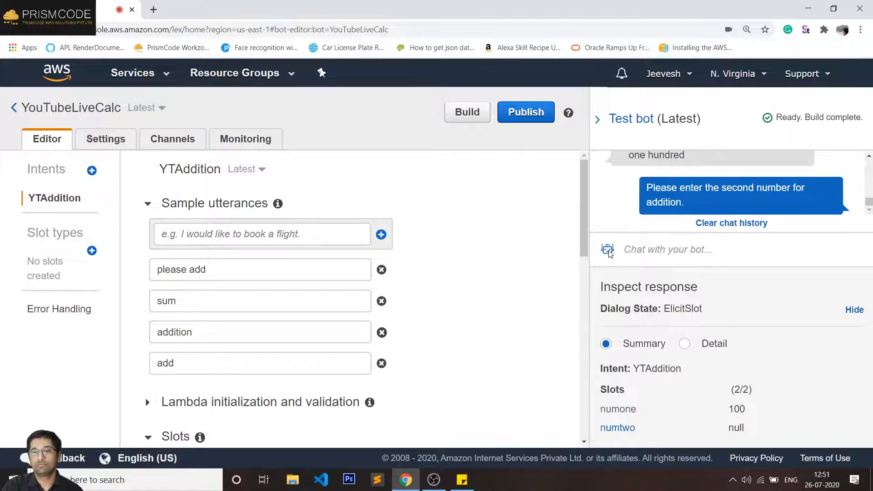
click(607, 250)
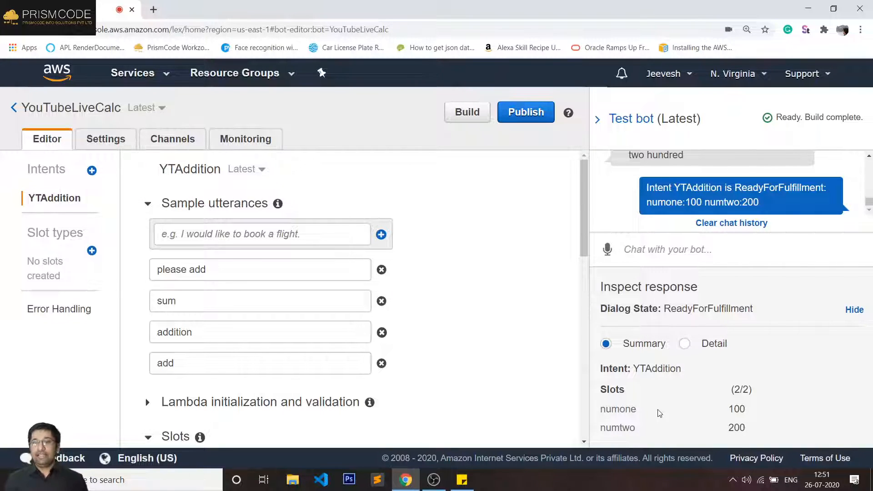
- Highlight numone 100, numtwo 200, YTAddition and ReadyForFulfillment in the Inspect response
drag(601, 408, 846, 411)
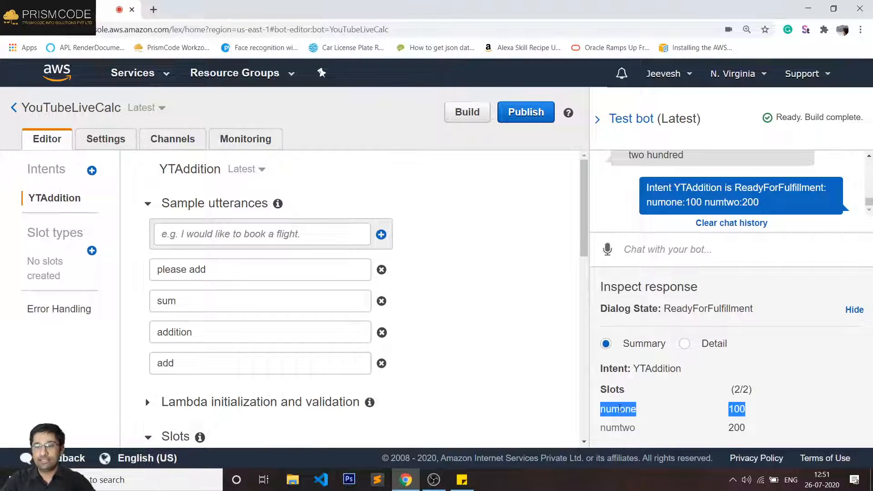
drag(593, 427, 754, 429)
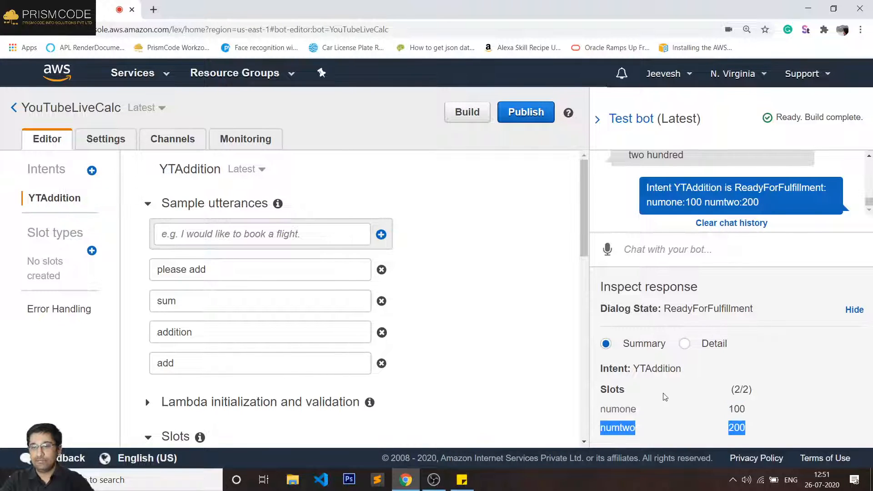
double_click(670, 369)
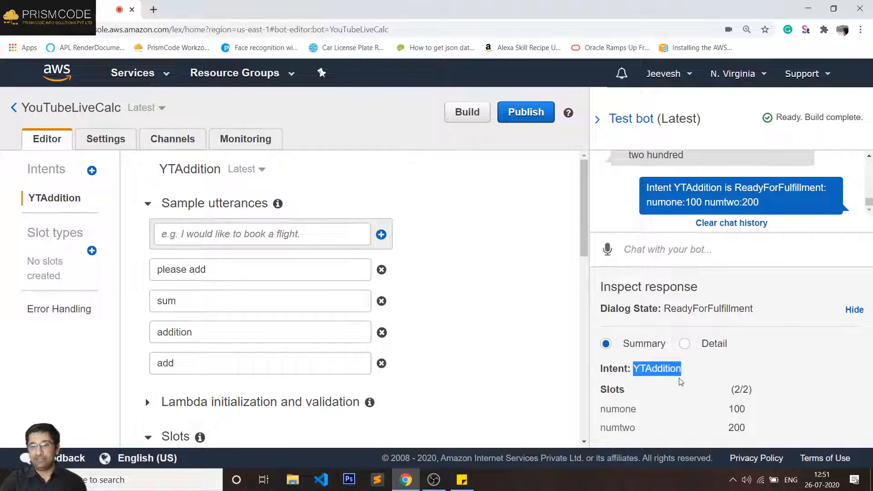
double_click(695, 307)
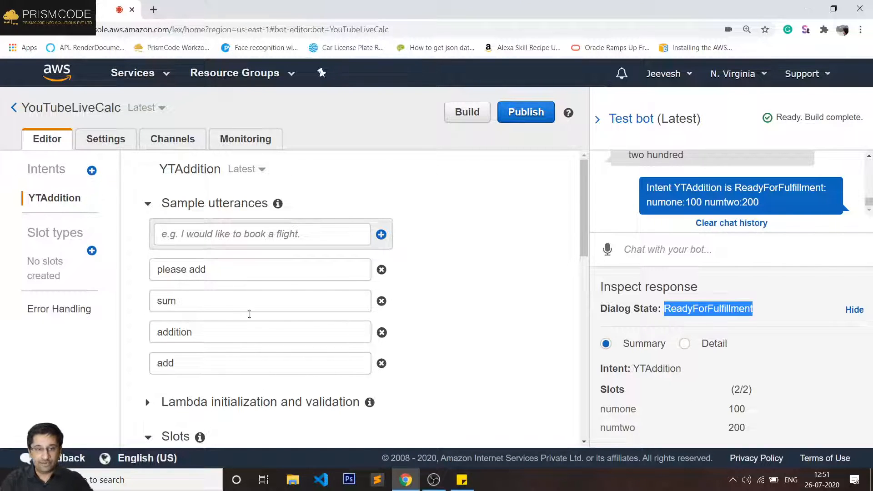
- Create a brand-new intent named YTMultiply, correcting the mistyped 'YTSubtr' name
click(92, 171)
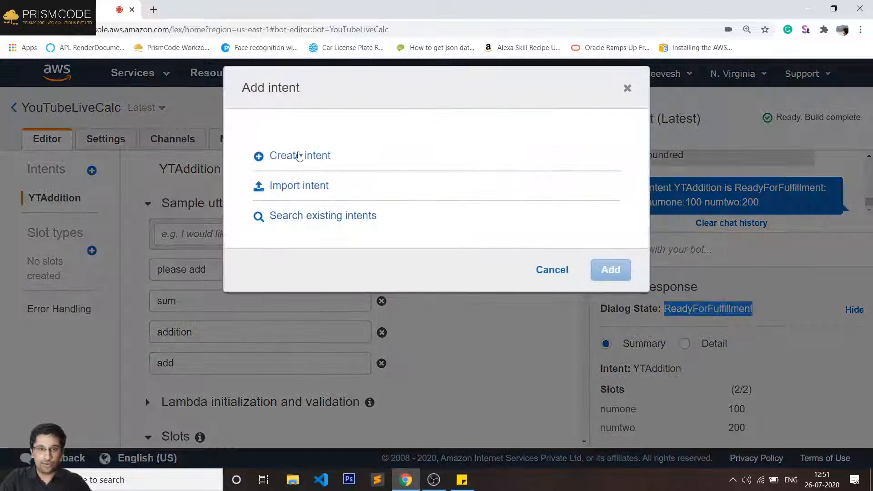
click(298, 155)
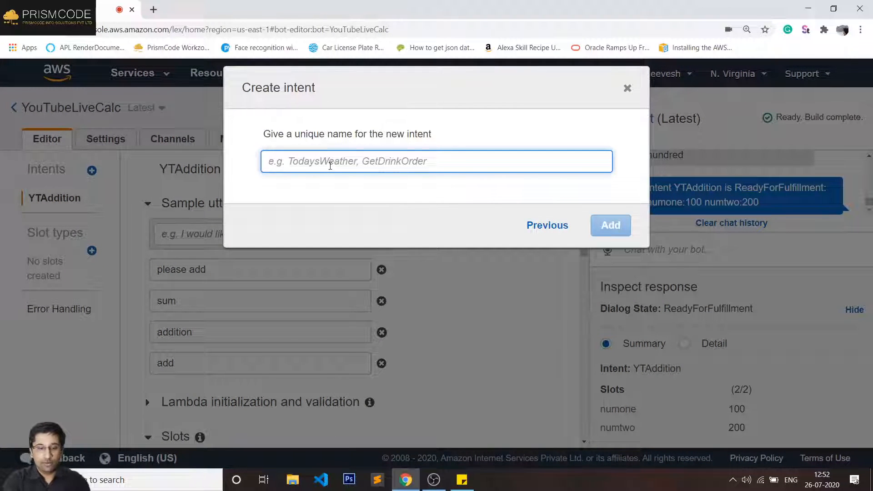
text(YTSu)
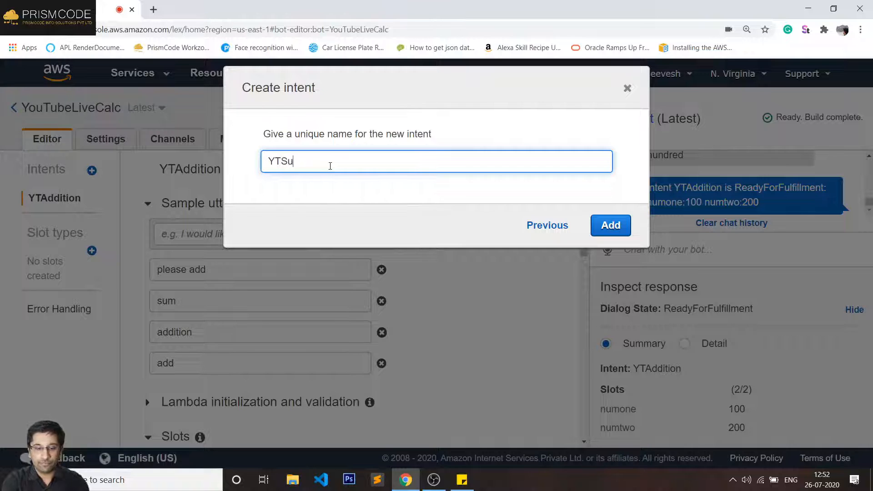
text(btr)
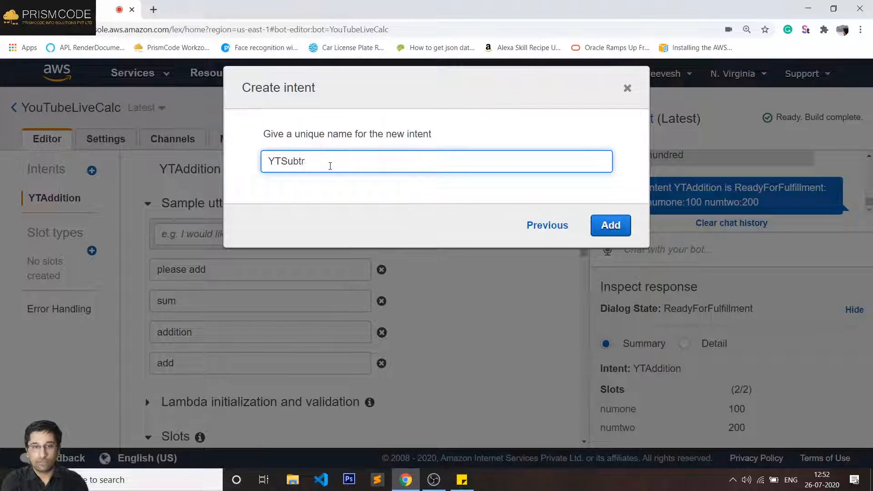
key(BackSpace)
key(BackSpace)
key(BackSpace)
key(BackSpace)
key(BackSpace)
text(M)
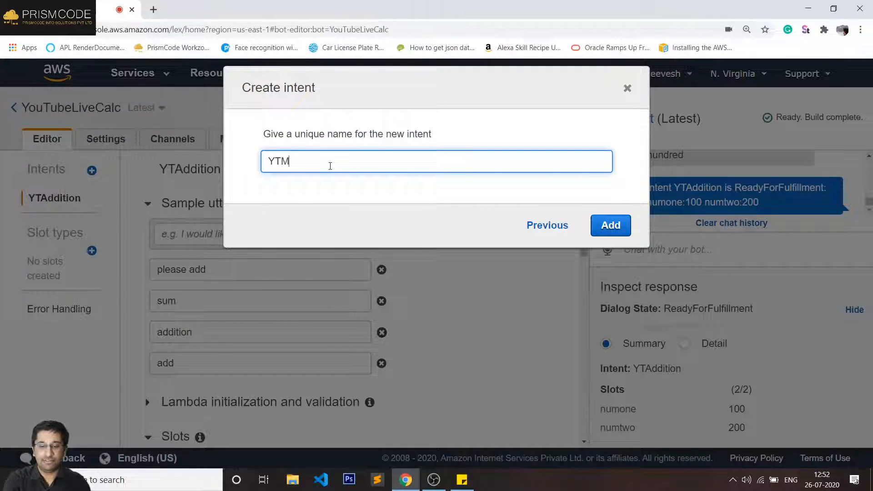
text(ultip)
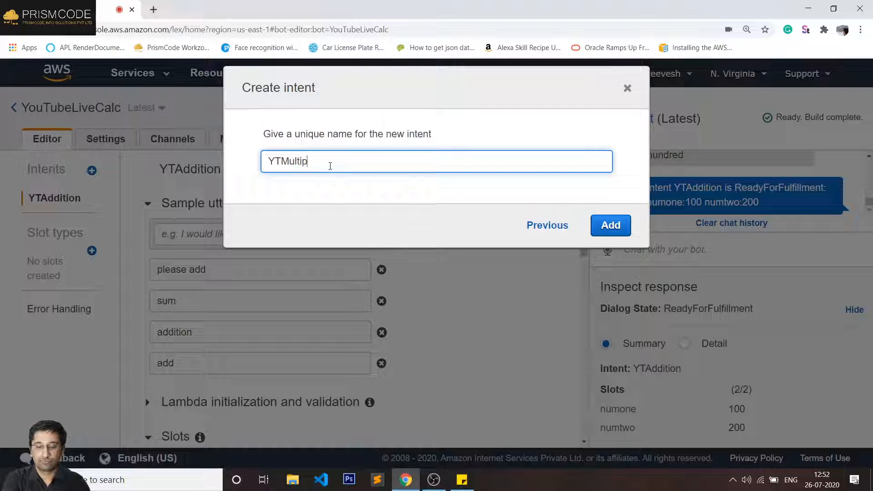
text(ly)
click(613, 227)
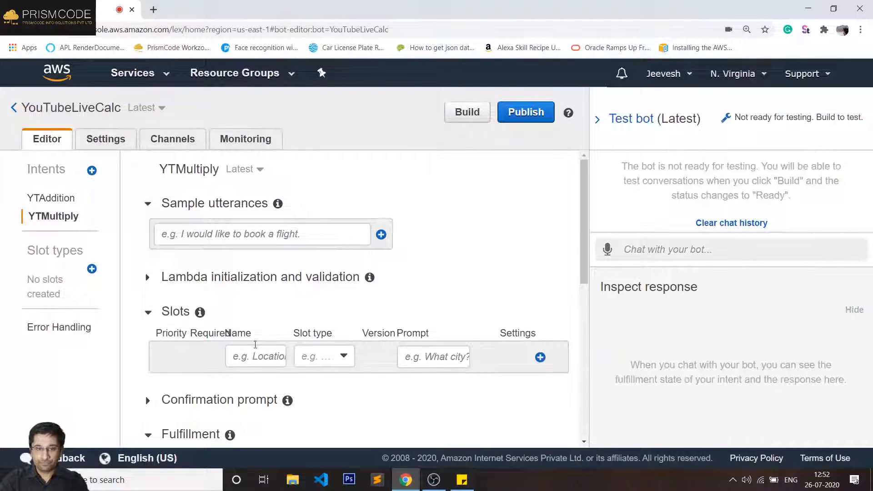
- Add the sample utterances subtraction, sub and subtract to YTMultiply
click(246, 232)
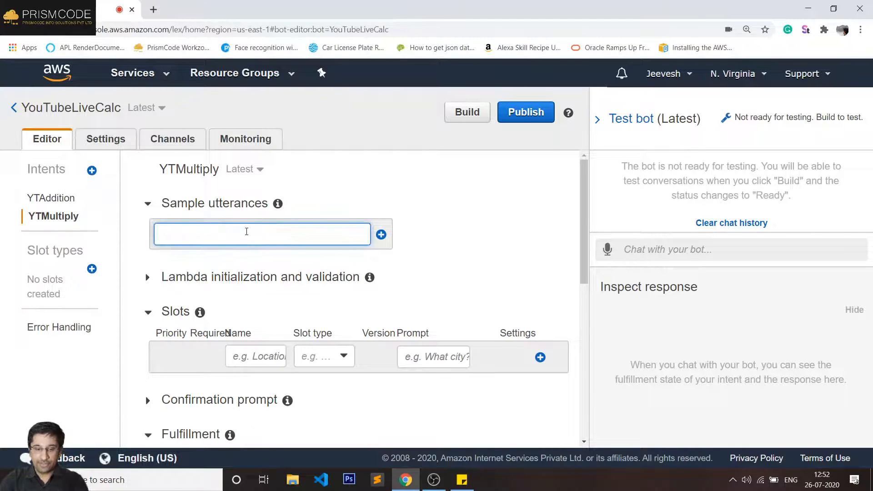
text(subtra)
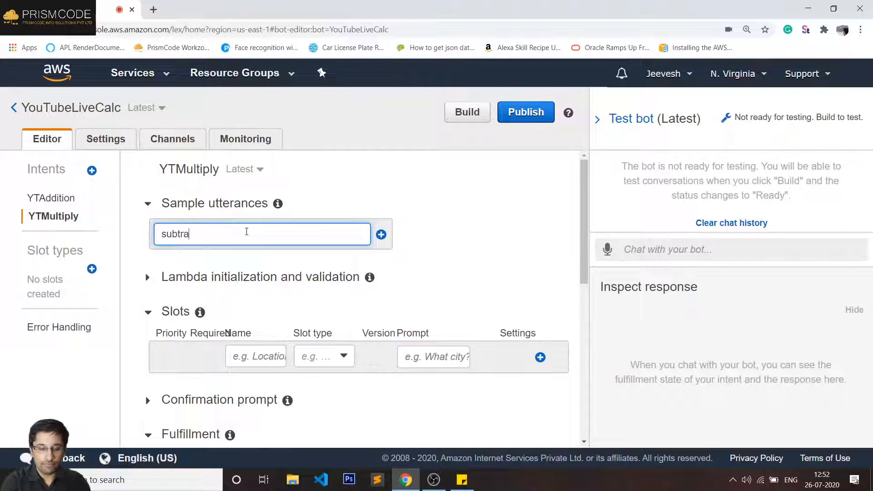
text(ction)
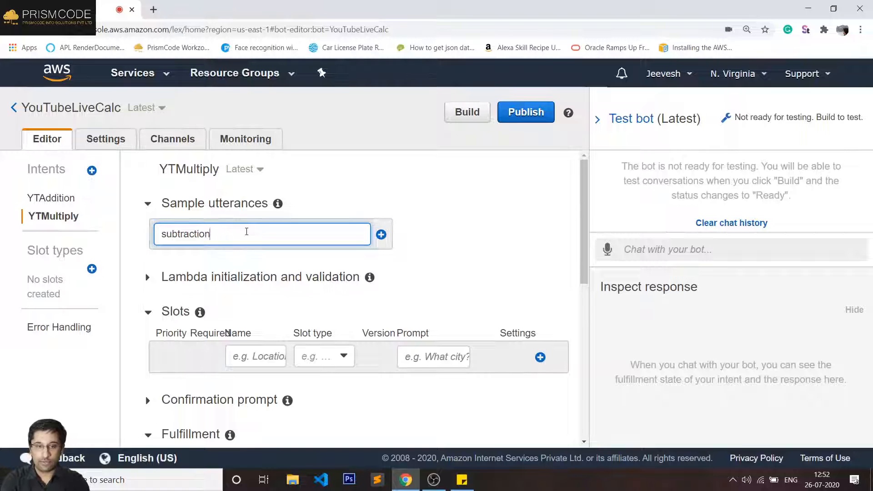
key(Return)
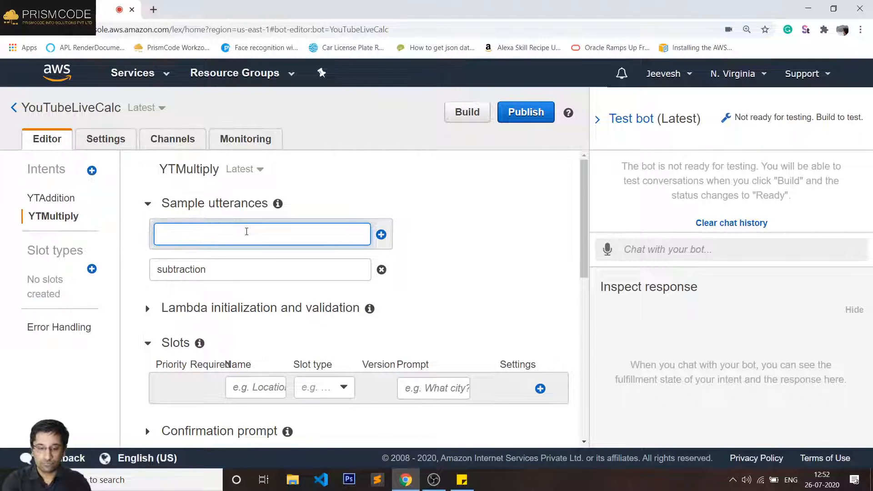
text(sub)
key(Return)
text(s)
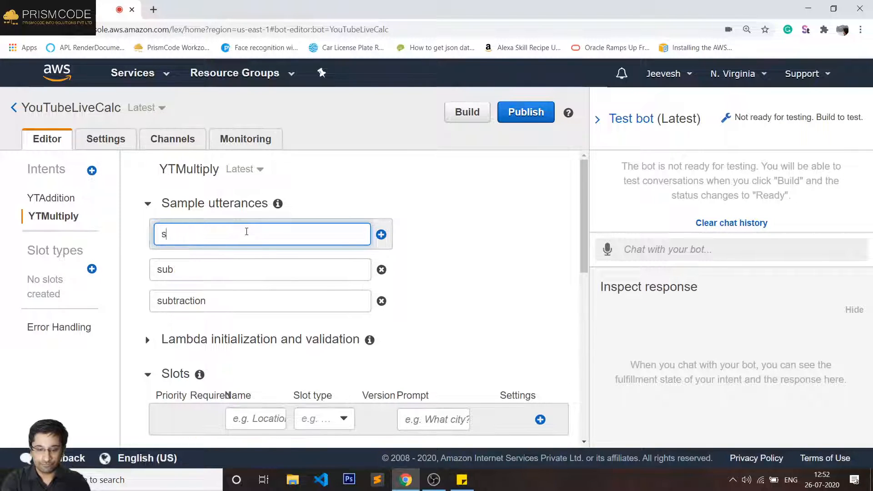
text(ubtract)
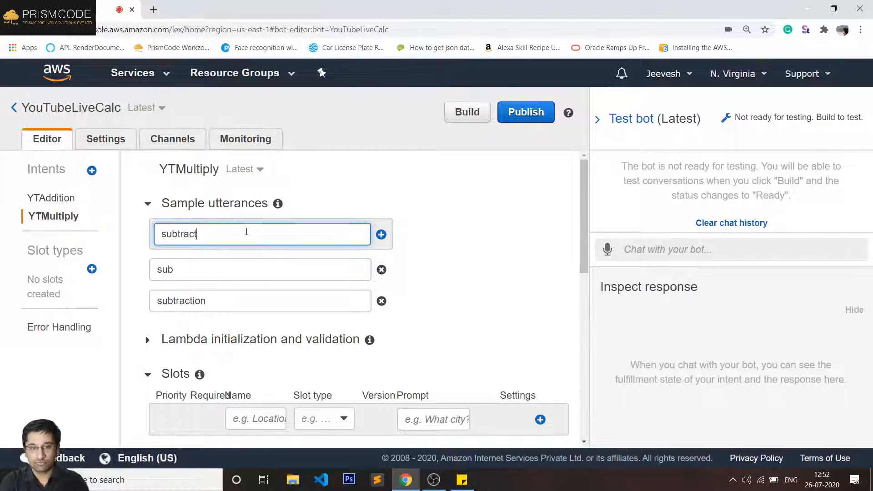
key(Return)
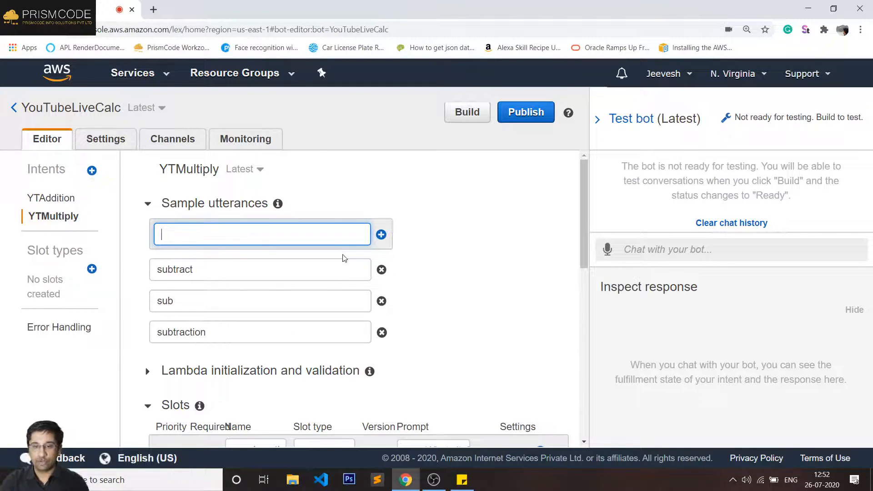
- Copy the numone slot name from the YTAddition intent, then return to YTMultiply
scroll(318, 253, down, 4)
click(265, 224)
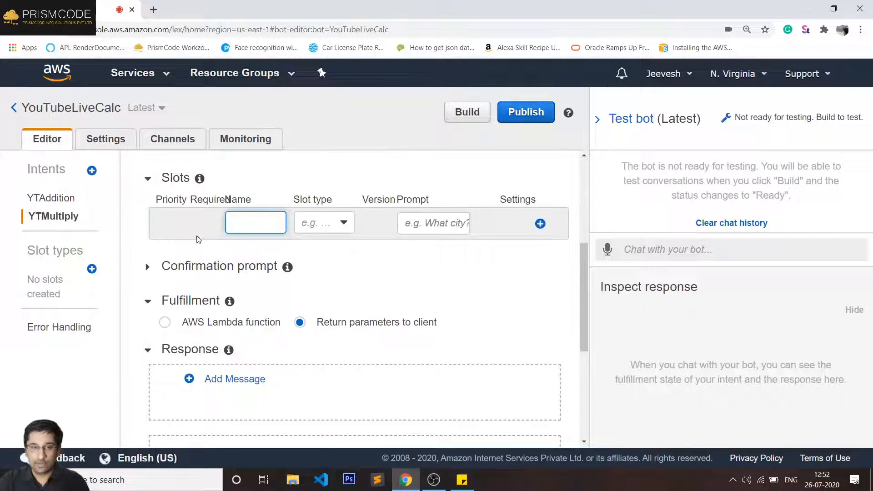
click(56, 197)
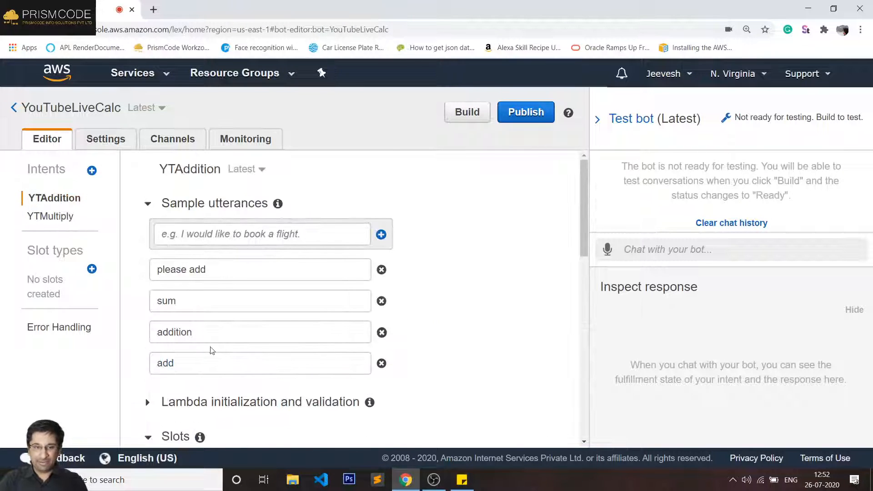
scroll(211, 350, down, 4)
double_click(267, 344)
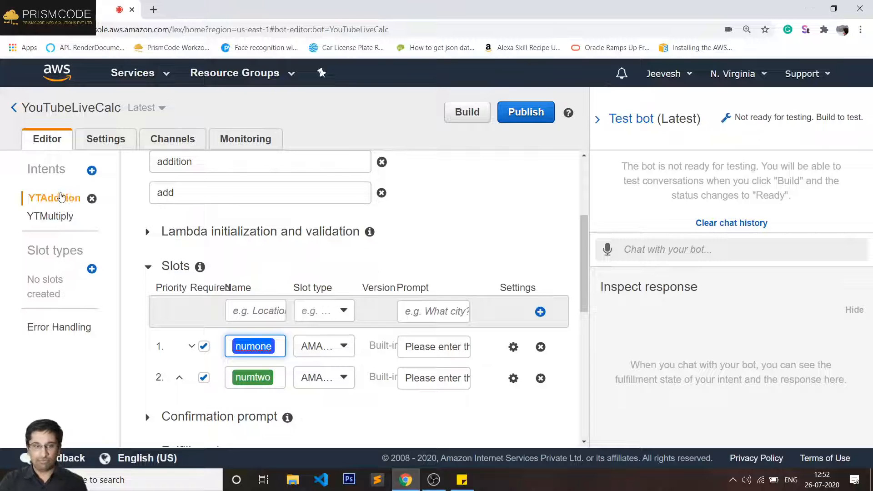
click(53, 217)
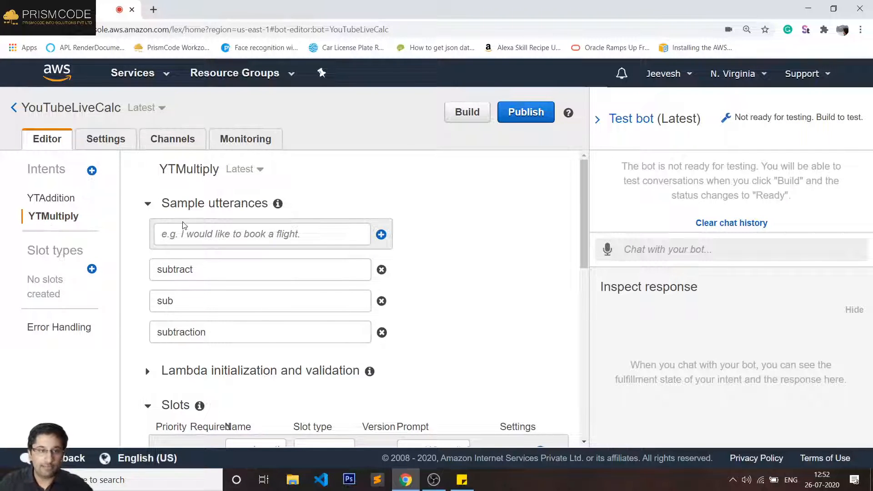
- Change 'subtract' to 'multiply', delete the sub and subtraction rows, and add 'multiplication'
click(198, 272)
double_click(195, 271)
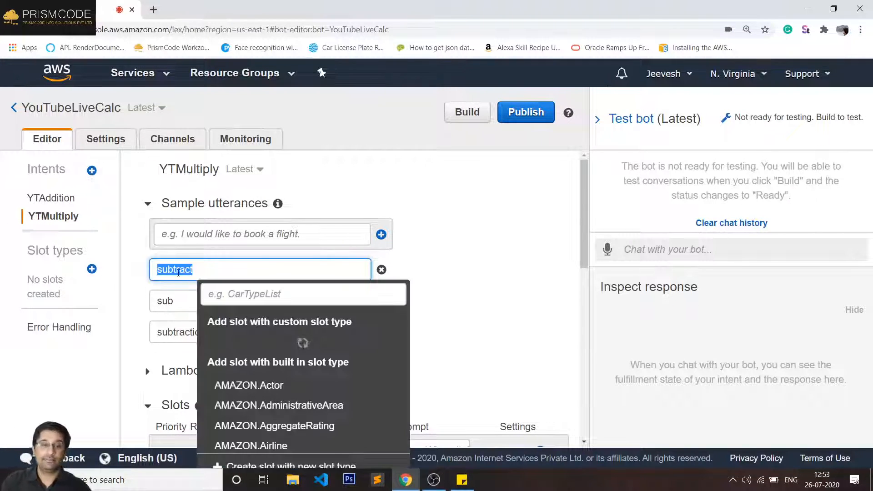
text(m)
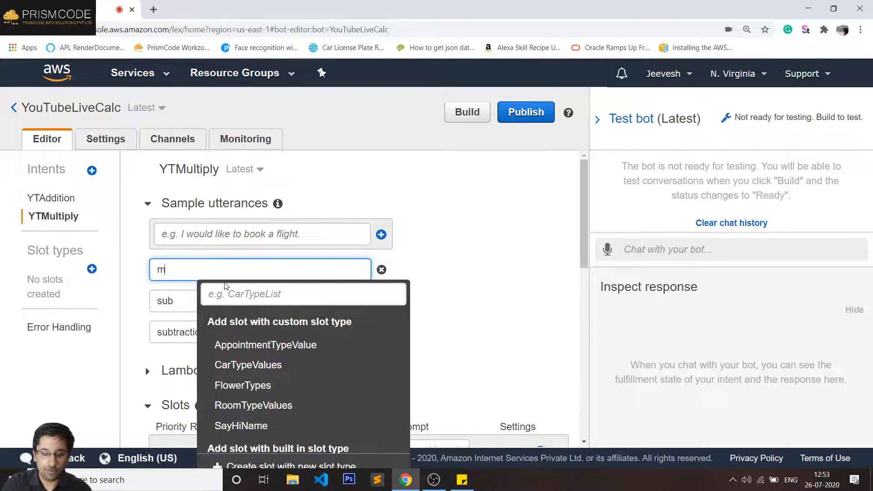
text(ultiply)
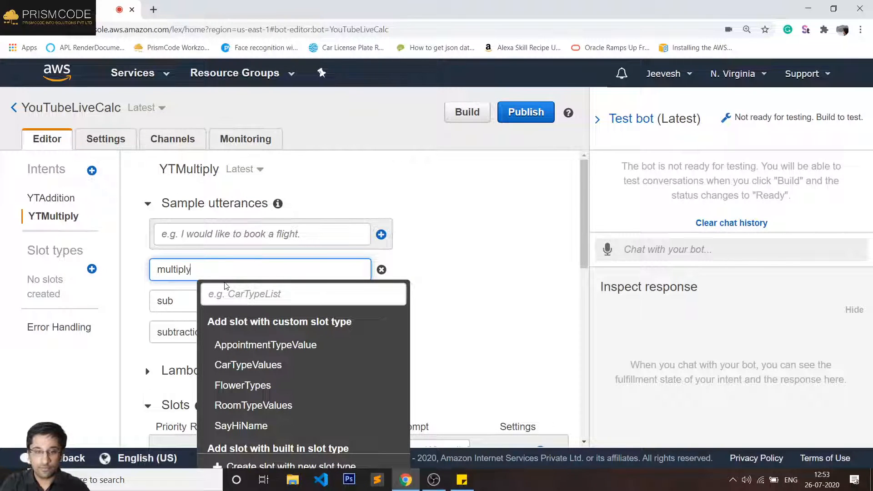
click(178, 304)
double_click(178, 305)
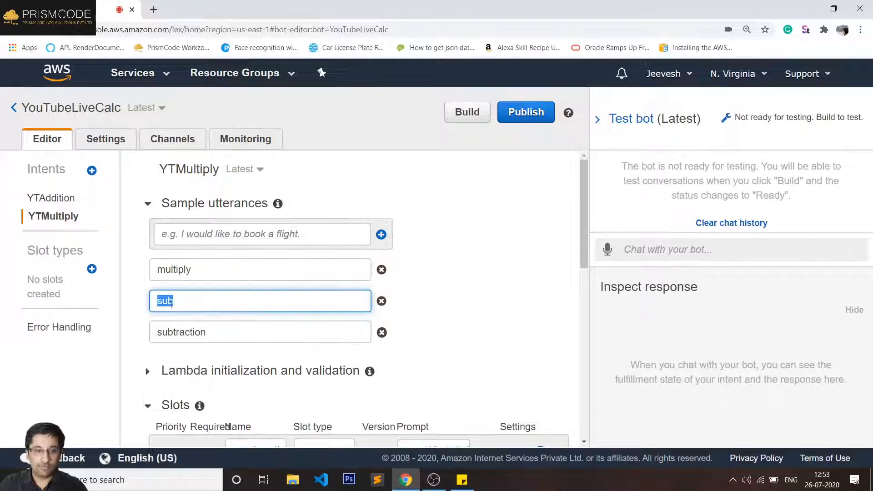
click(380, 302)
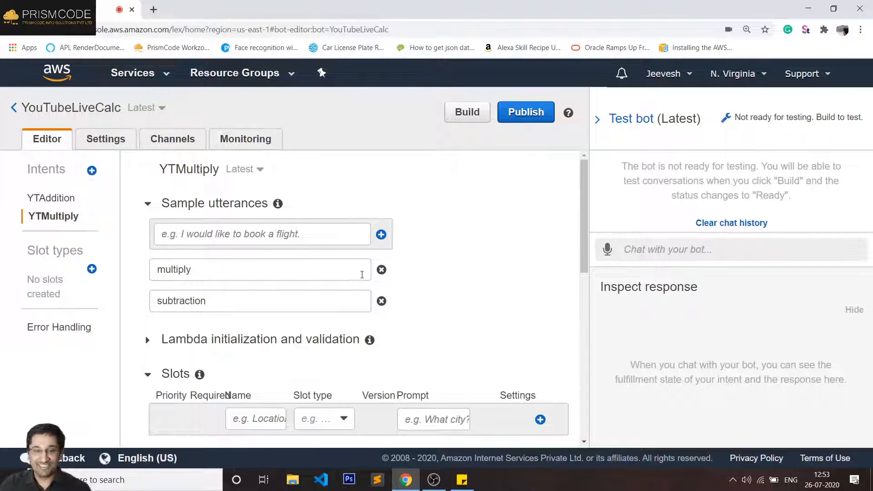
click(381, 301)
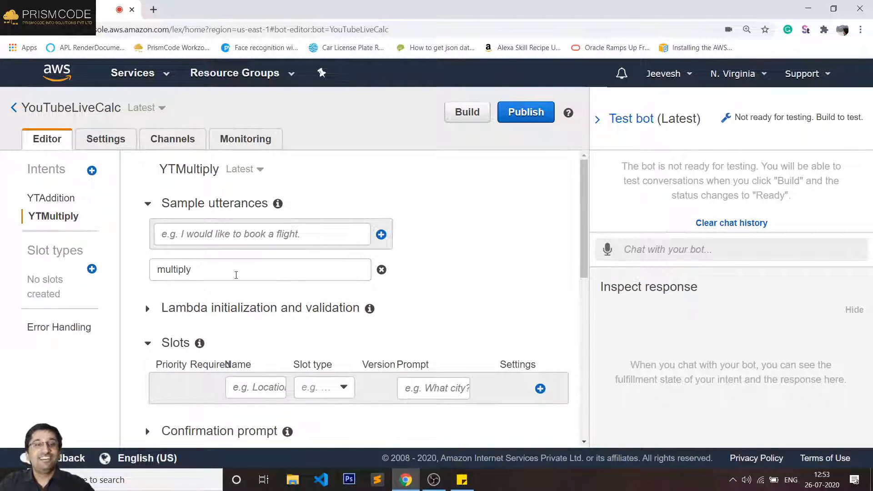
click(264, 274)
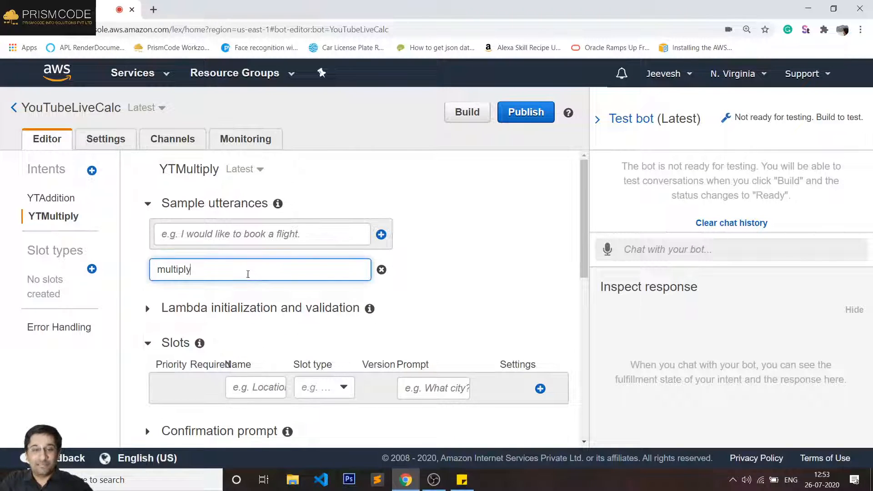
click(228, 236)
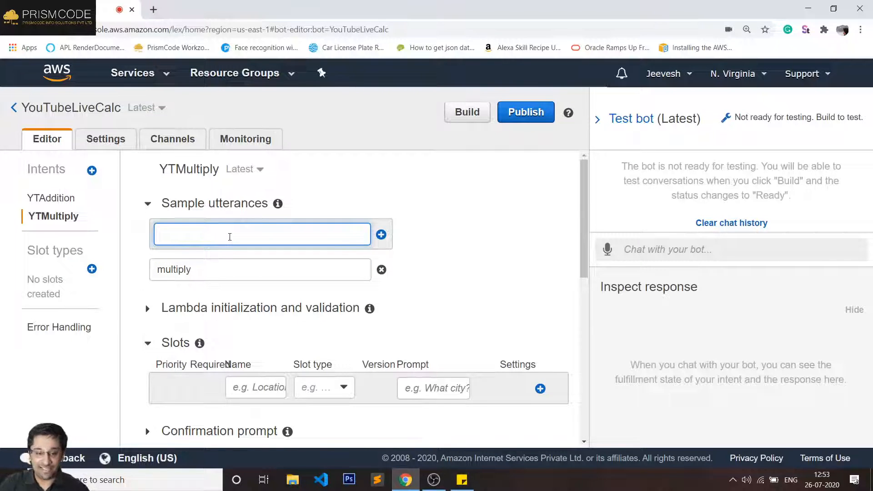
text(multi)
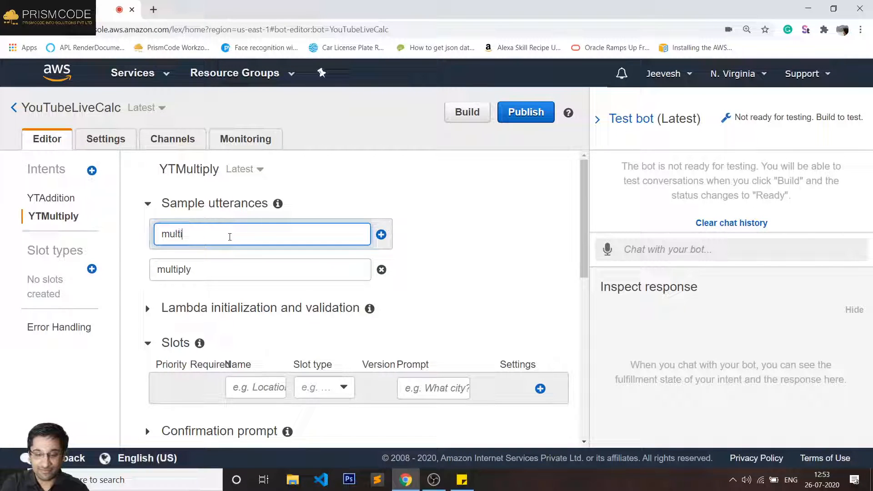
text(plicati)
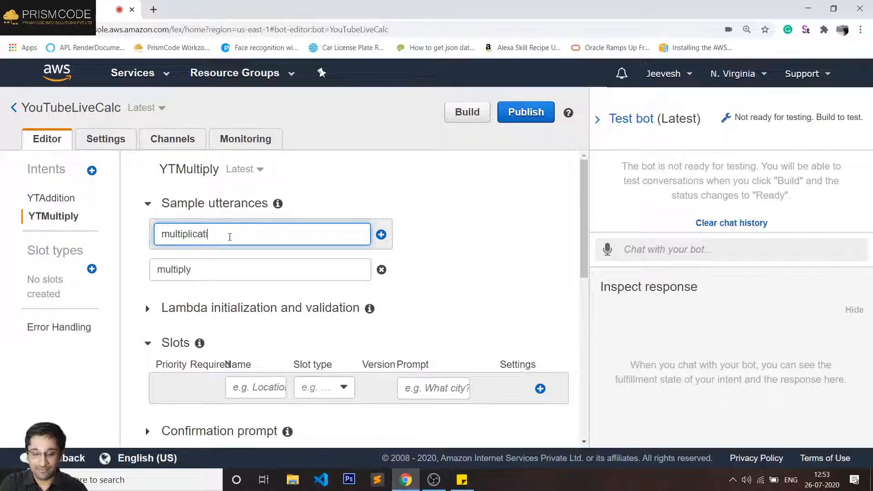
text(on)
key(Return)
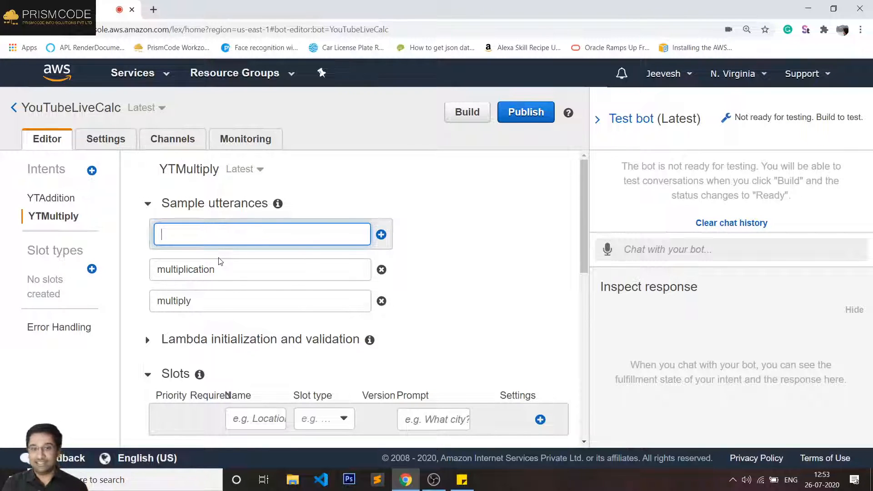
scroll(243, 292, down, 1)
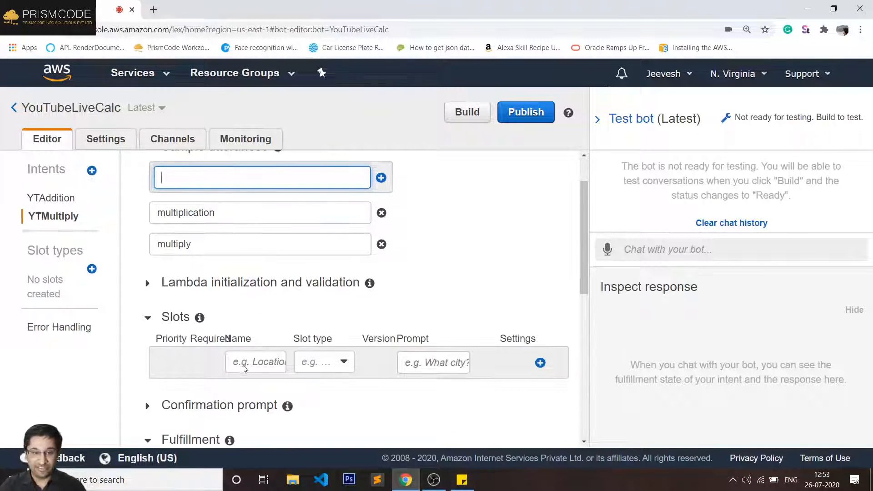
click(245, 366)
key(ctrl+z)
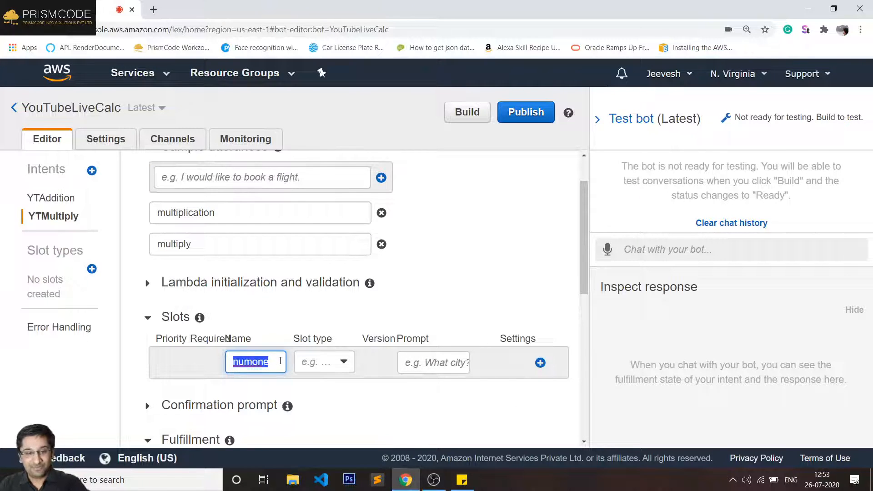
click(324, 362)
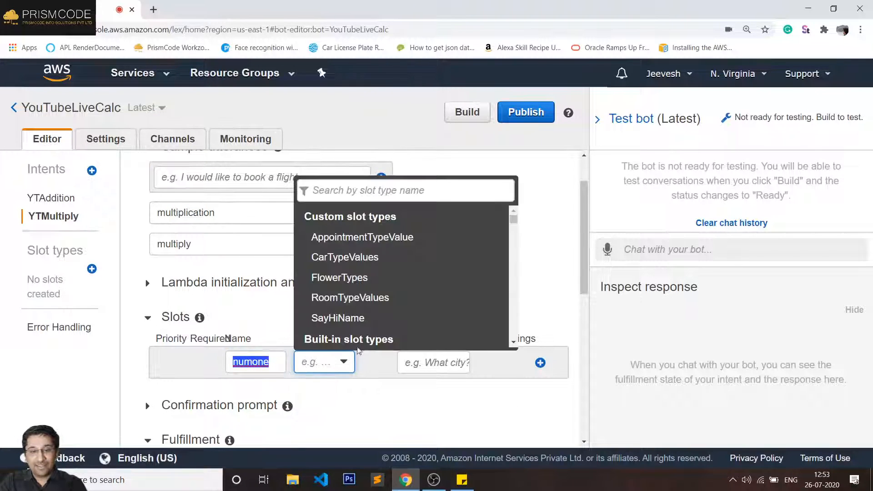
text(num)
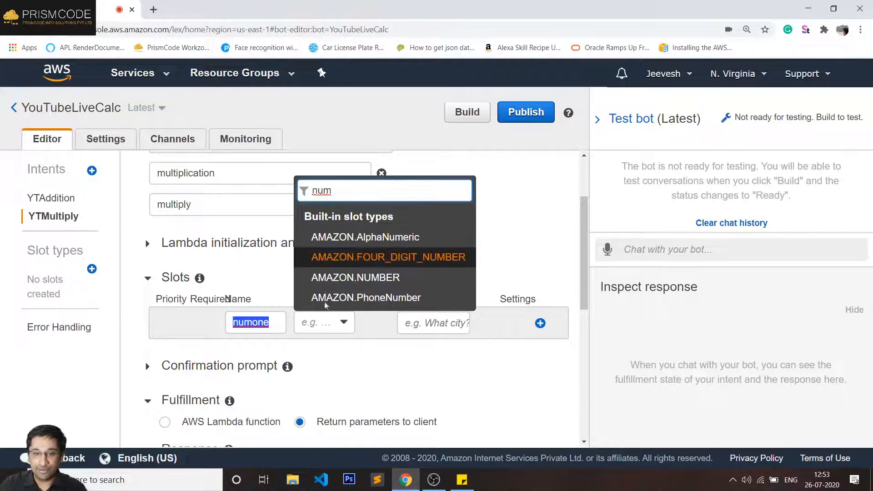
click(377, 281)
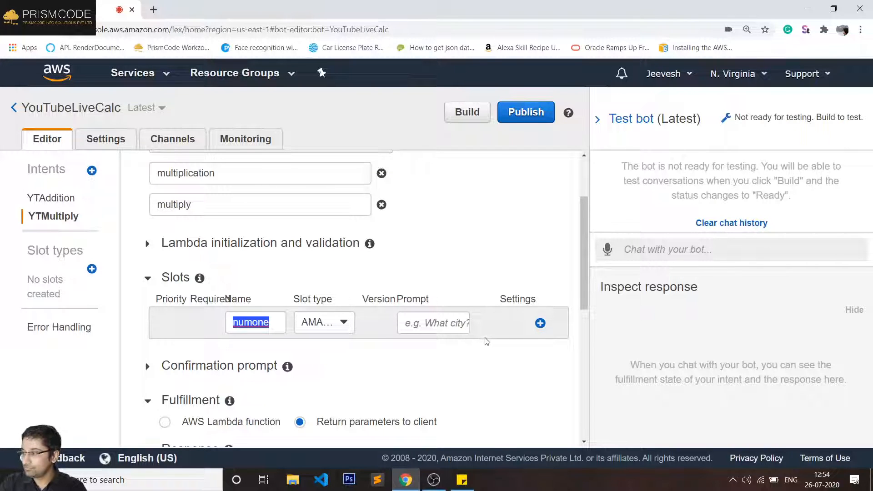
click(540, 323)
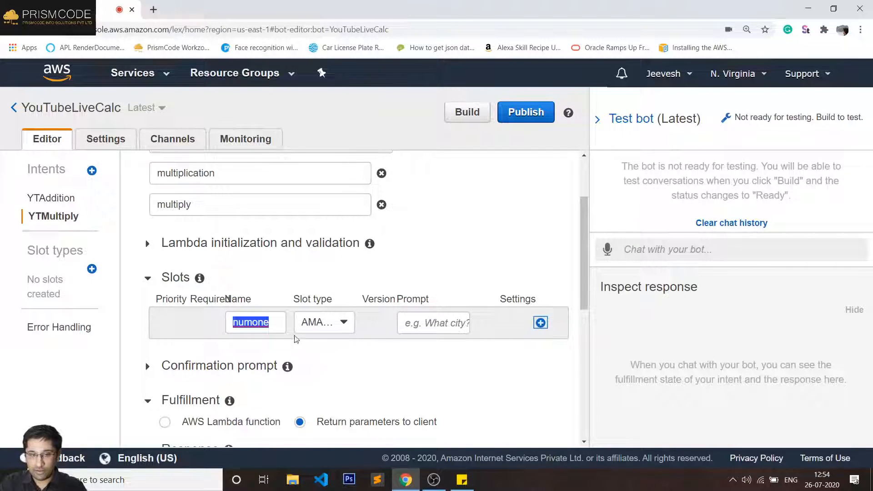
scroll(364, 298, up, 2)
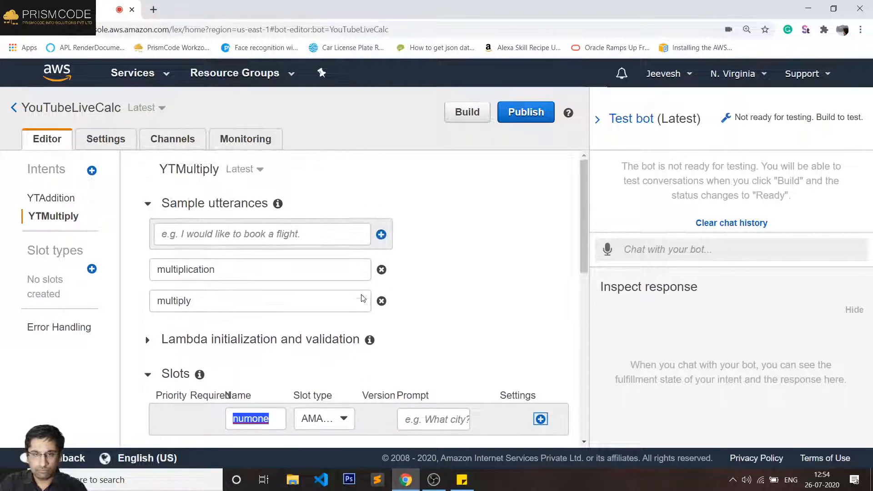
scroll(488, 287, down, 2)
scroll(489, 287, down, 1)
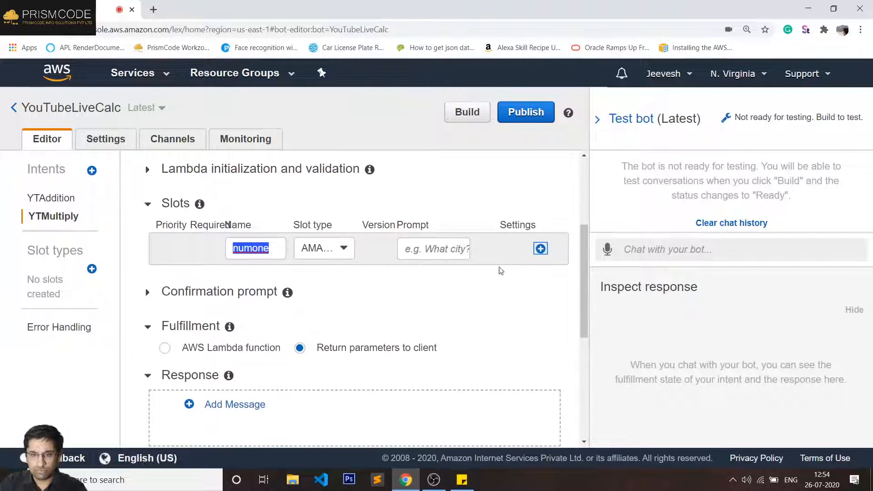
click(540, 248)
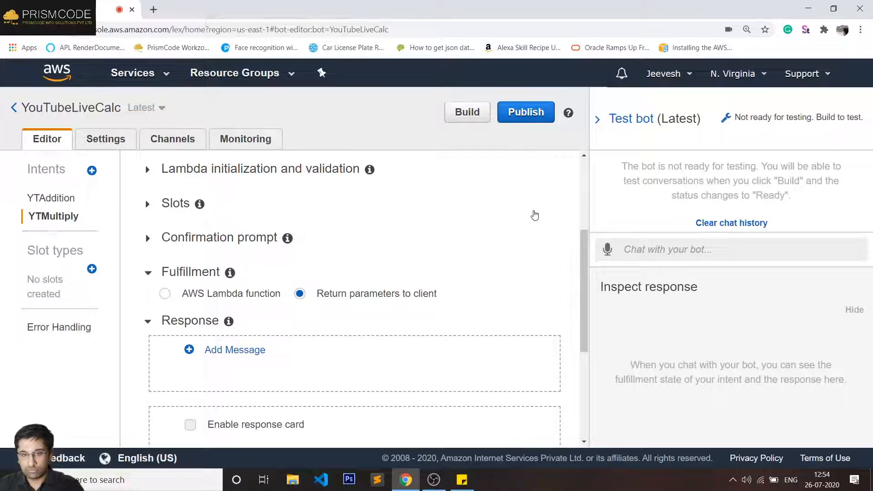
scroll(521, 258, down, 3)
scroll(521, 258, up, 10)
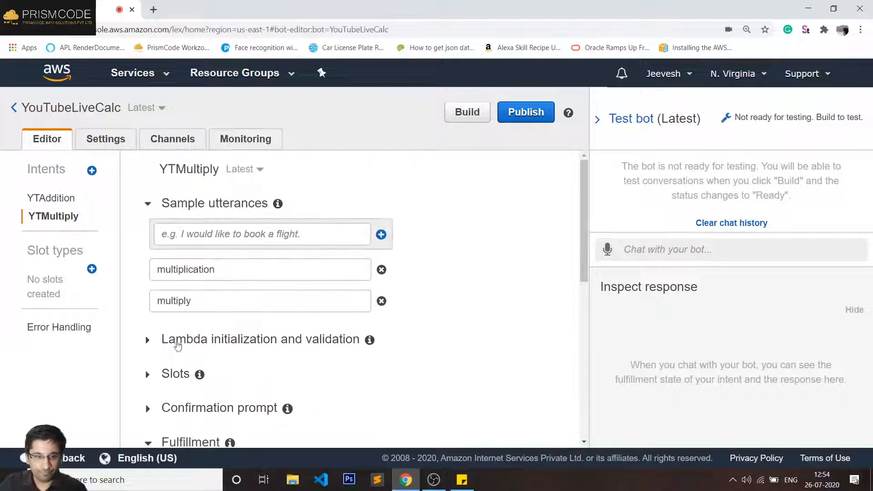
click(158, 374)
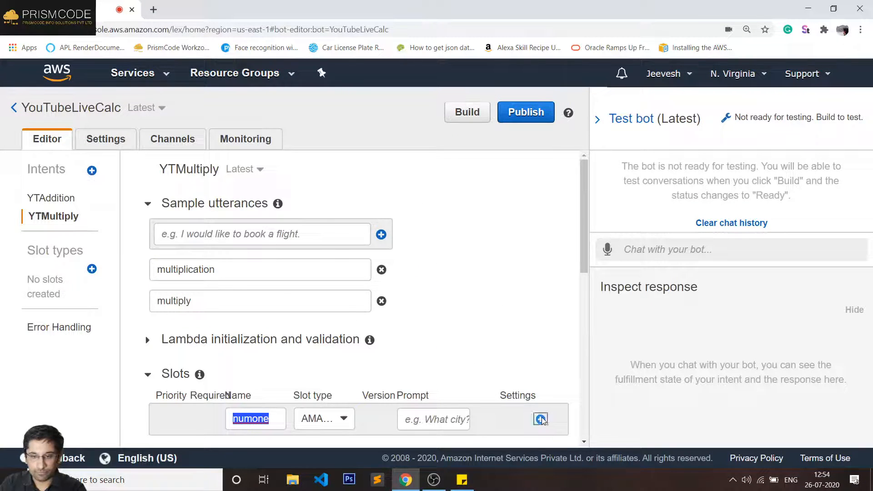
scroll(540, 362, down, 4)
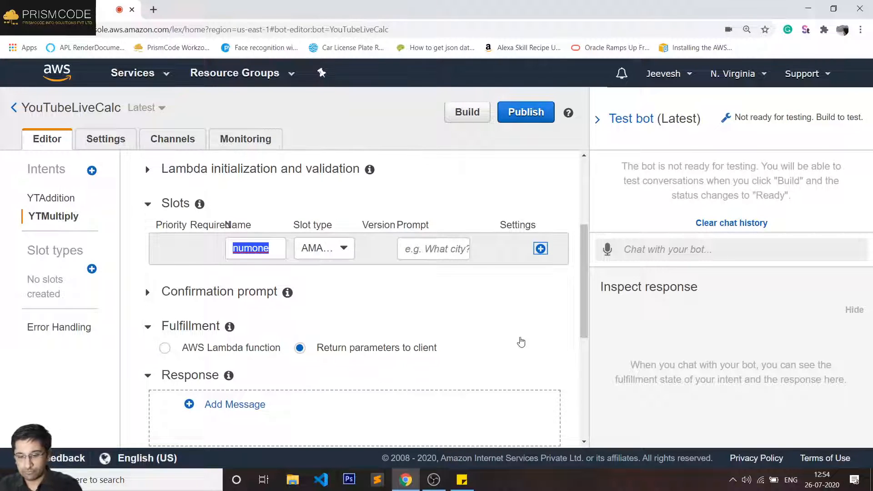
key(ctrl+plus)
key(ctrl+minus)
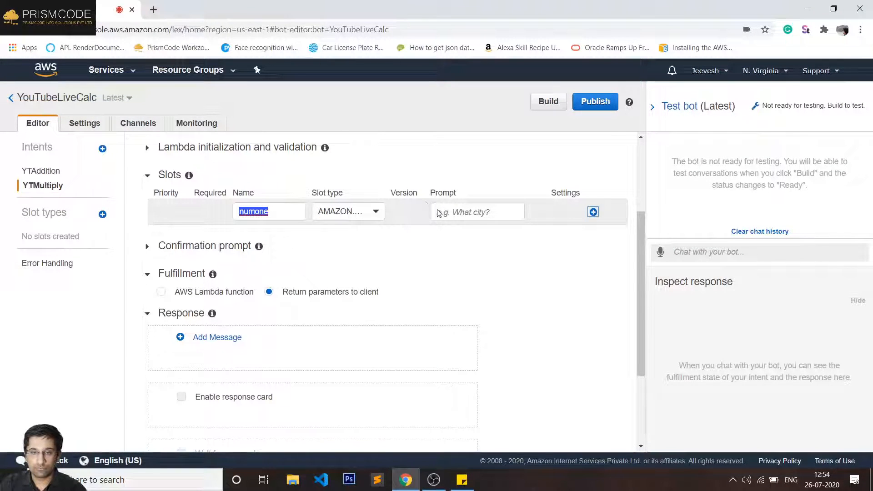
- Add numone with prompt 'Please enter the first number to multiply', then name the next slot numtwo
click(476, 211)
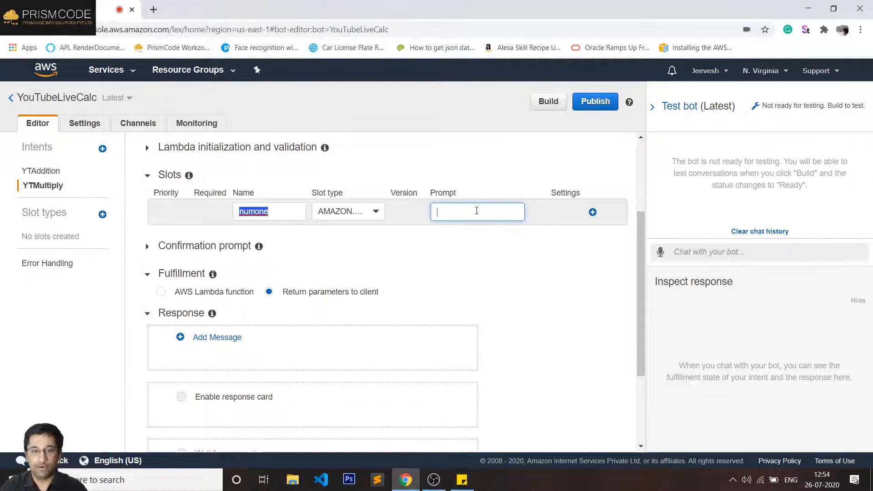
text(Pleas)
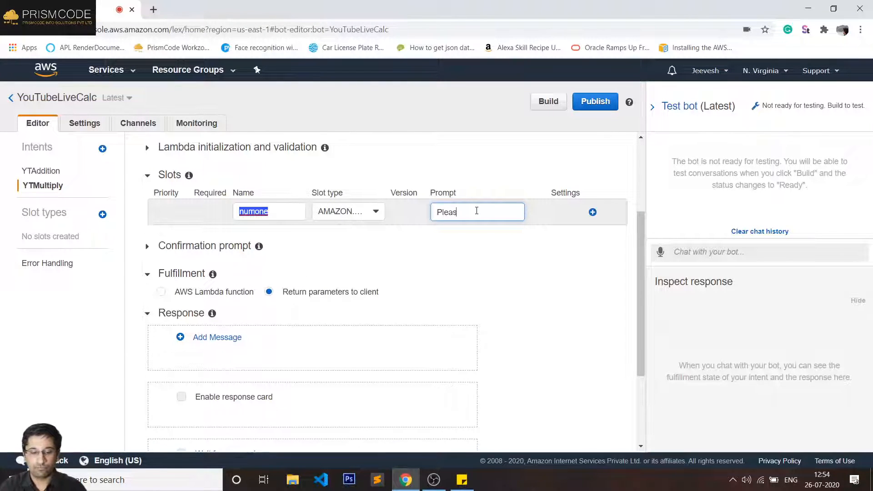
text(e enter the)
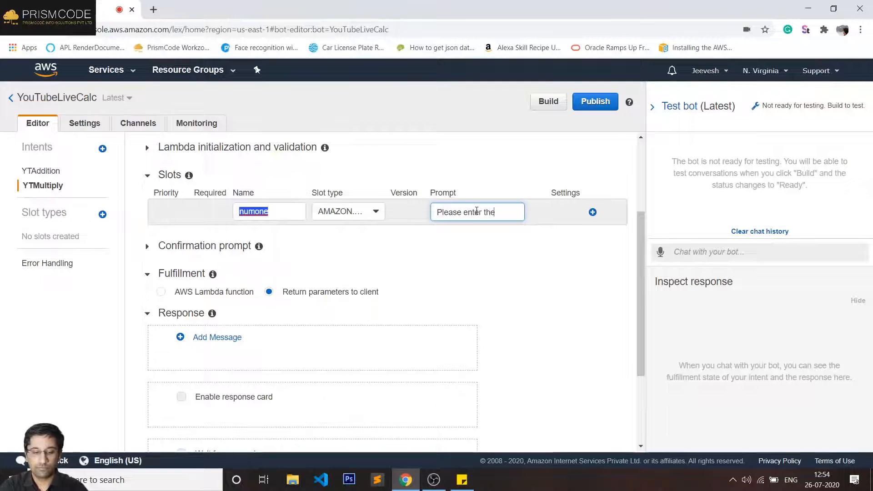
text( first nu)
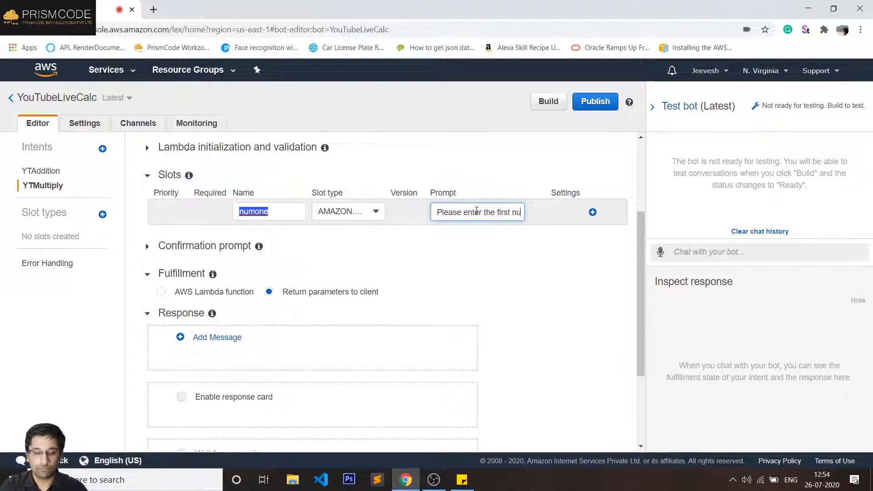
text(mber to multipl)
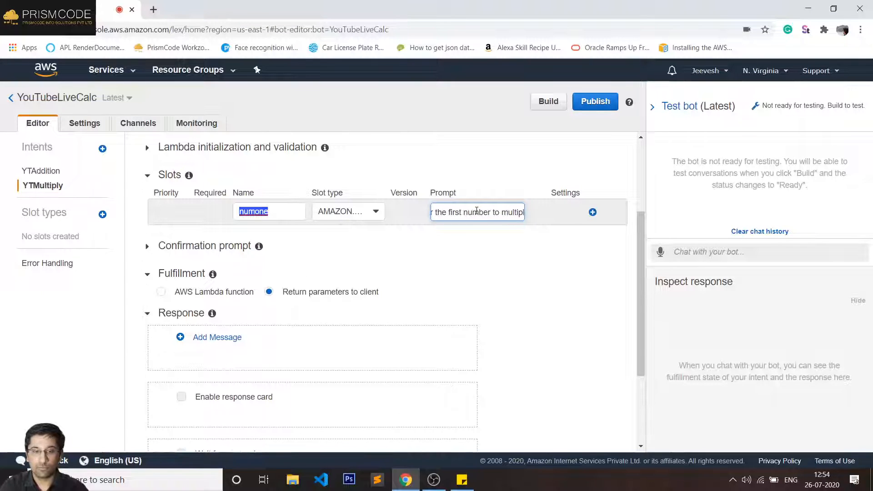
text(y)
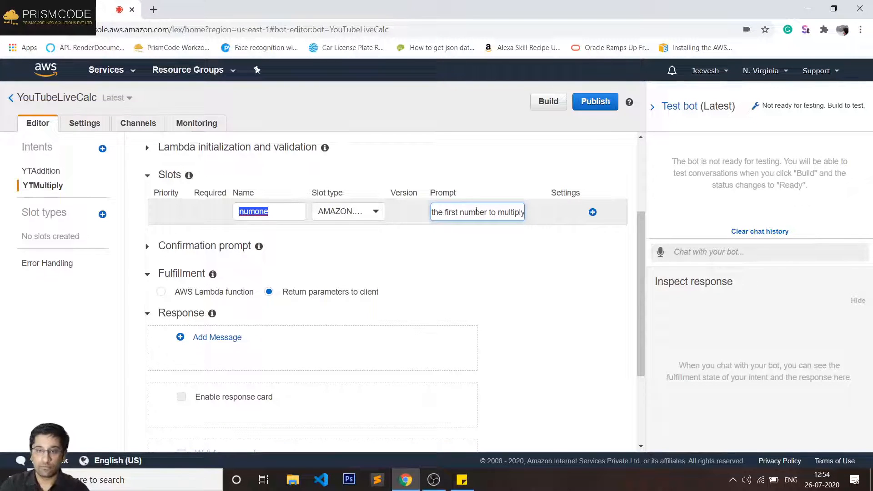
click(592, 212)
click(270, 211)
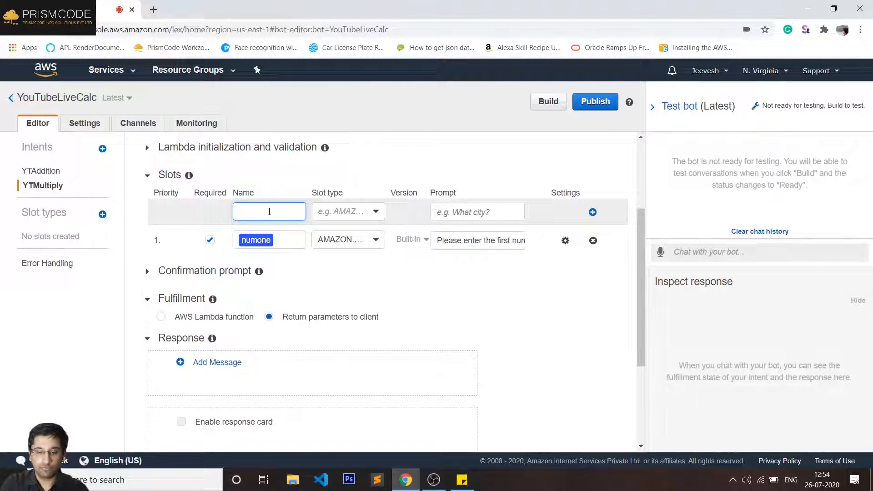
text(numtwo)
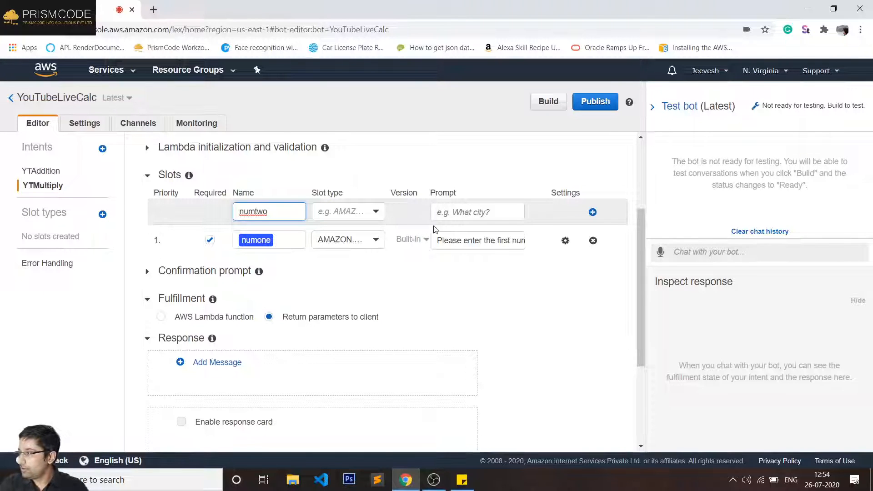
- Set numtwo's slot type to AMAZON.NUMBER
click(357, 211)
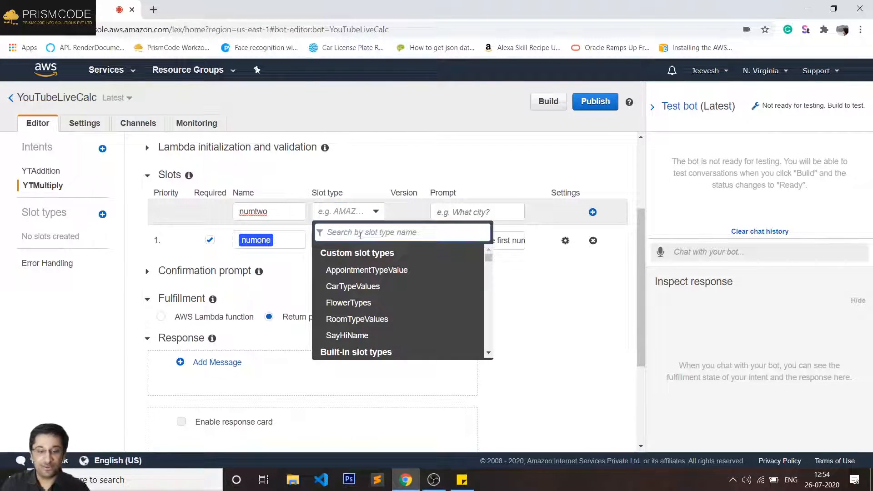
text(nu)
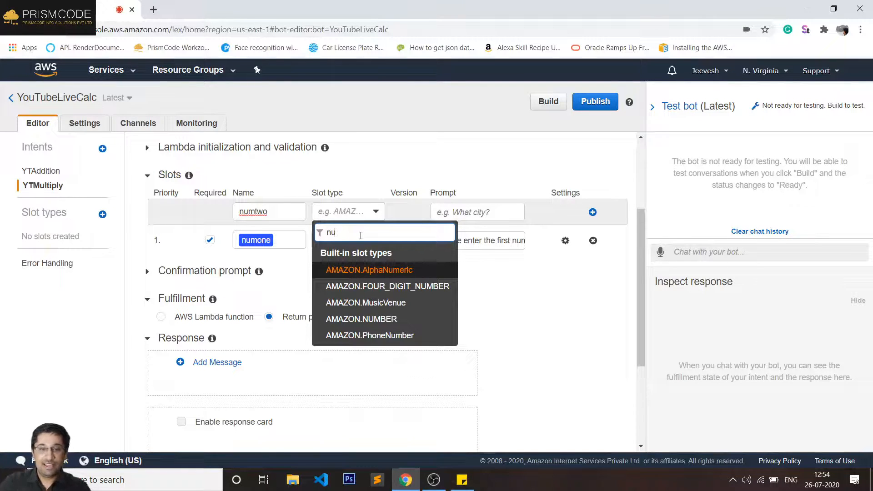
key(Down)
key(Down)
key(Down)
key(Return)
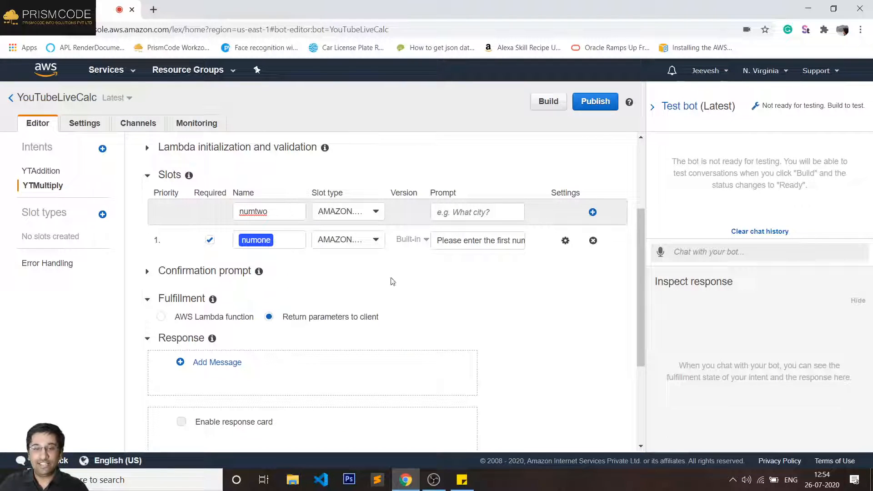
- Give numtwo the prompt 'Please enter the second number to multiply', adapted from numone's prompt
click(460, 212)
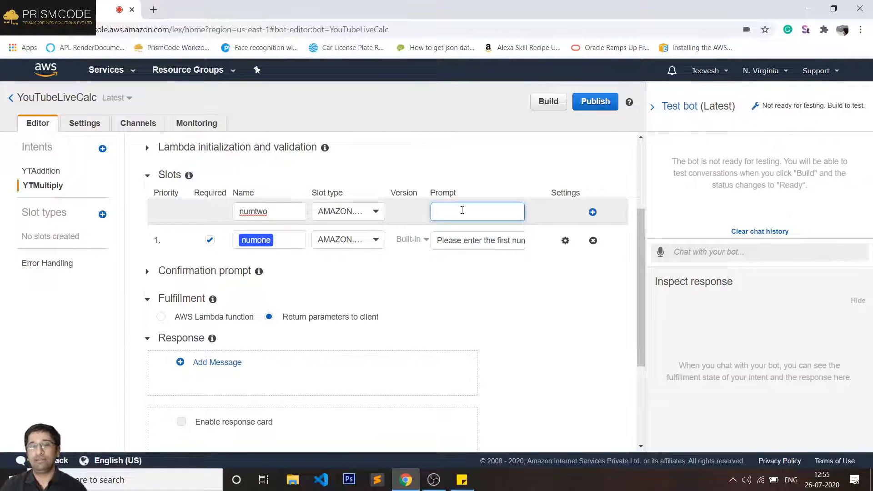
click(456, 239)
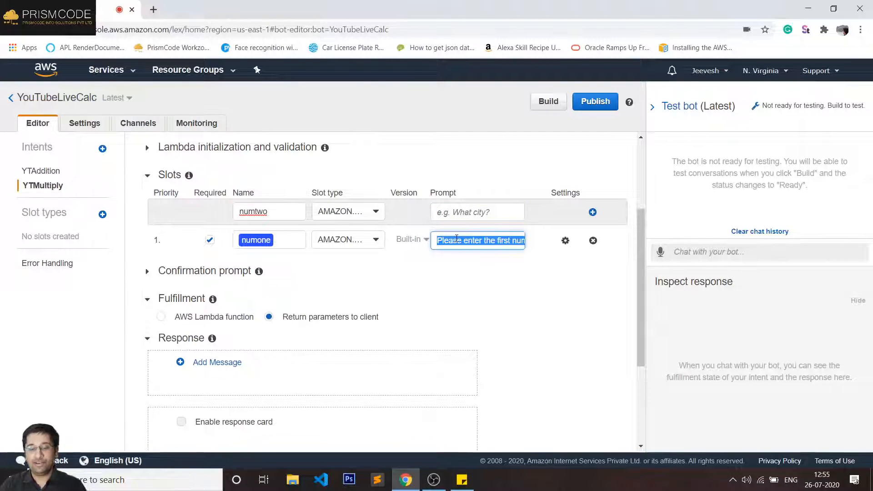
click(475, 209)
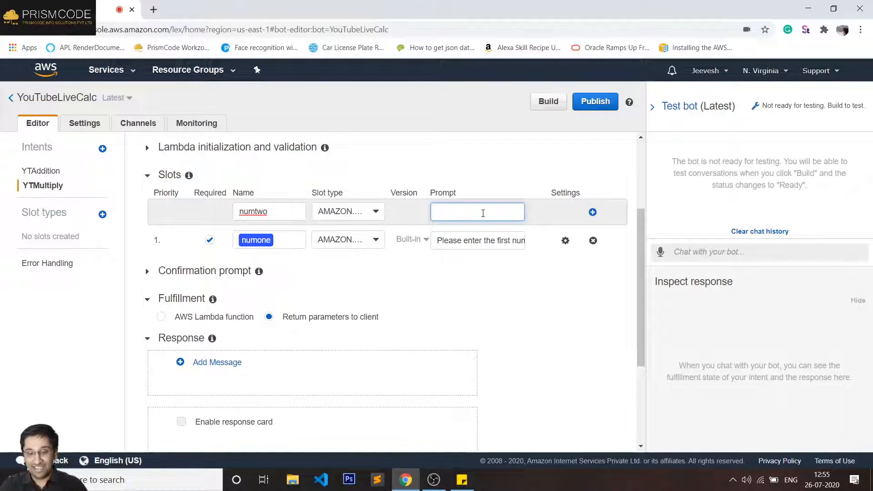
key(ctrl+v)
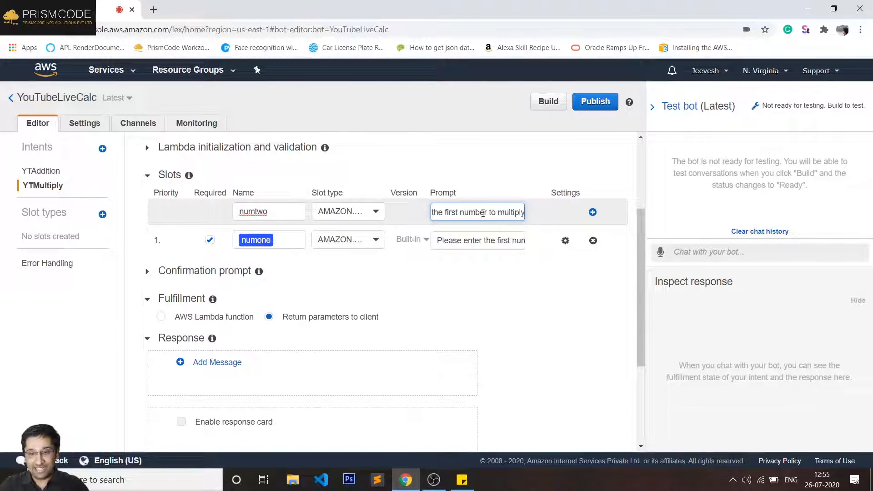
double_click(451, 213)
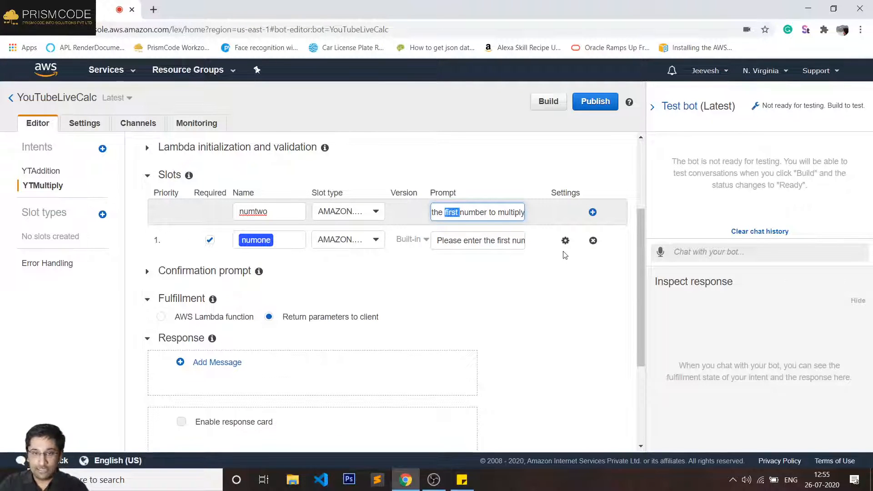
text(sec)
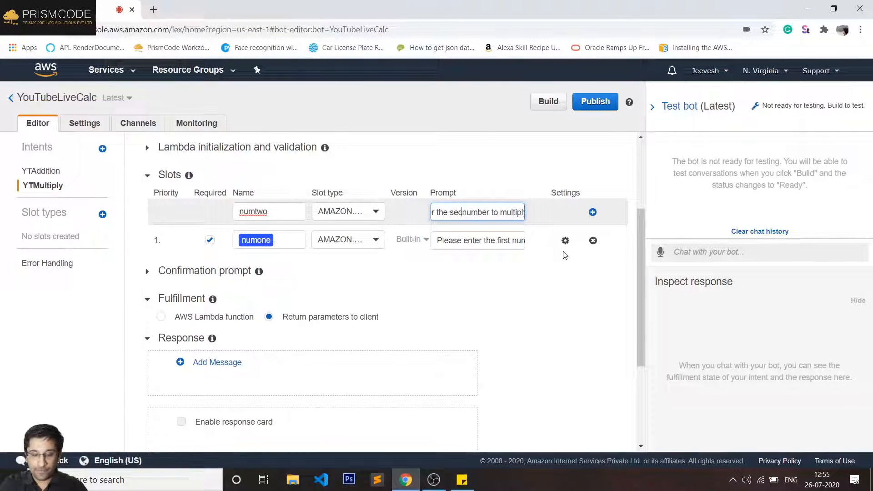
text(ond)
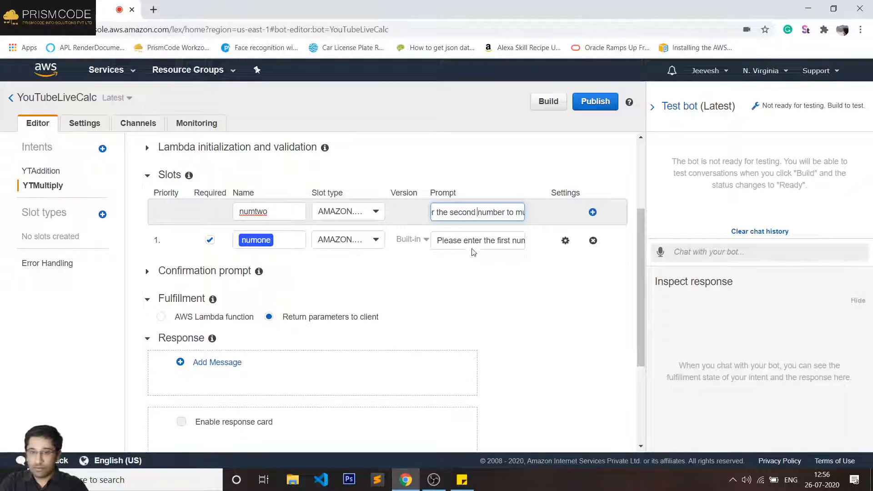
drag(466, 212, 428, 212)
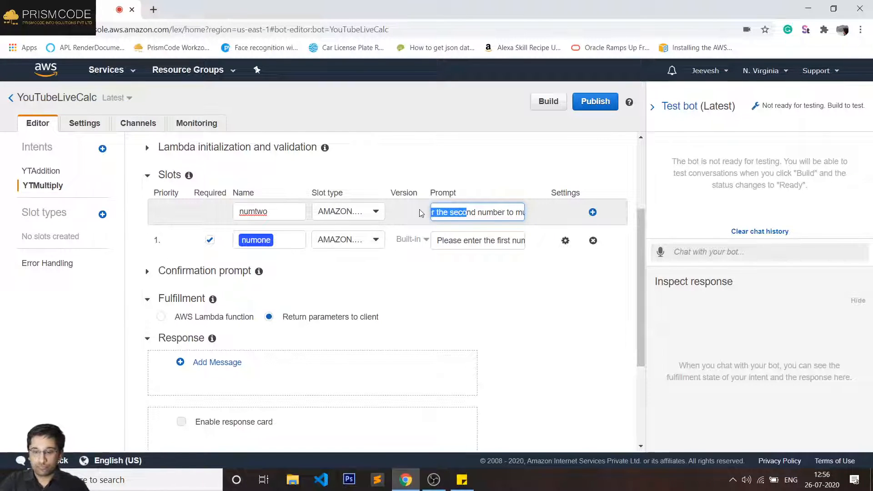
key(Left)
key(Left)
key(Left)
key(Left)
key(Left)
key(Left)
key(Left)
key(Left)
key(Left)
key(Left)
key(Left)
key(Left)
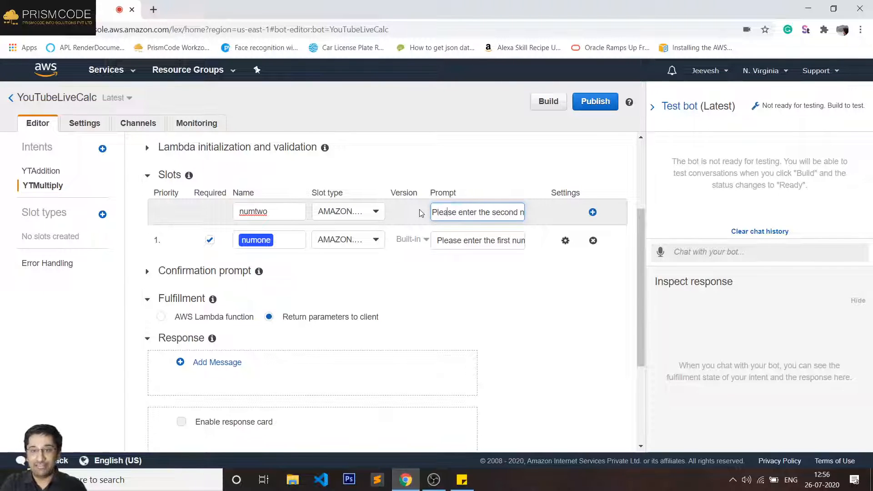
key(Right)
key(Right)
key(Right)
key(Right)
key(Right)
key(Right)
key(Right)
key(Right)
key(Right)
key(Right)
key(Right)
key(Right)
key(Right)
key(Right)
key(Right)
key(Right)
key(Right)
key(Right)
key(Right)
key(Right)
key(Right)
key(Right)
key(Right)
key(Right)
key(Right)
key(Right)
key(Right)
key(Right)
key(Right)
key(Right)
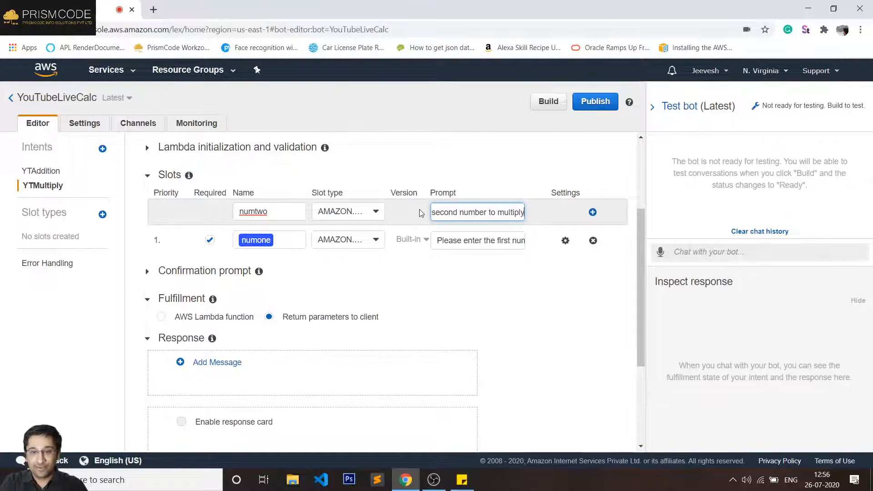
key(Left)
key(Left)
key(Left)
key(Left)
key(Left)
key(Left)
key(Left)
key(Left)
key(Left)
key(Left)
key(Left)
key(Left)
key(Left)
key(Left)
key(Left)
key(Left)
key(Left)
key(Left)
key(Left)
key(Left)
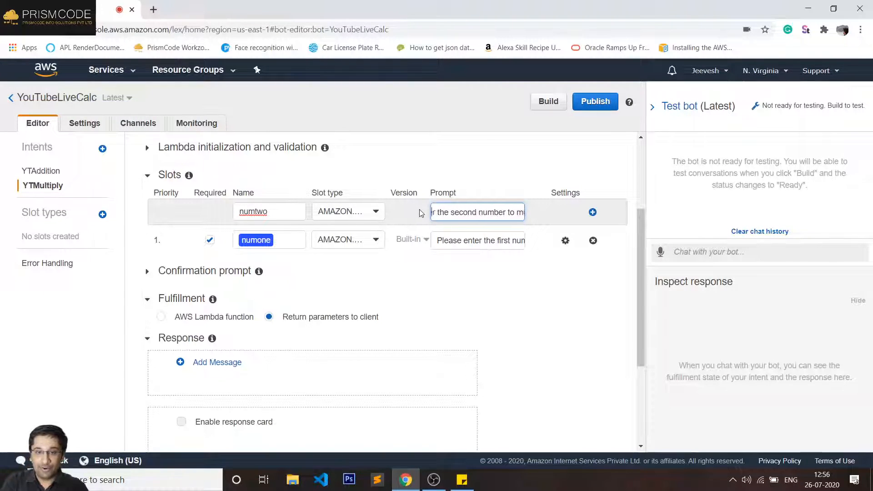
- Add numtwo as YTMultiply's required second slot and start a bot build
click(592, 212)
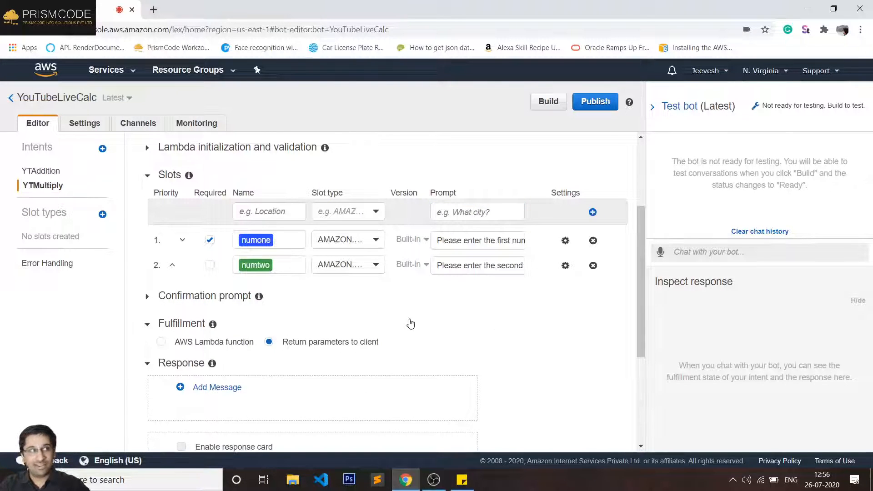
click(210, 266)
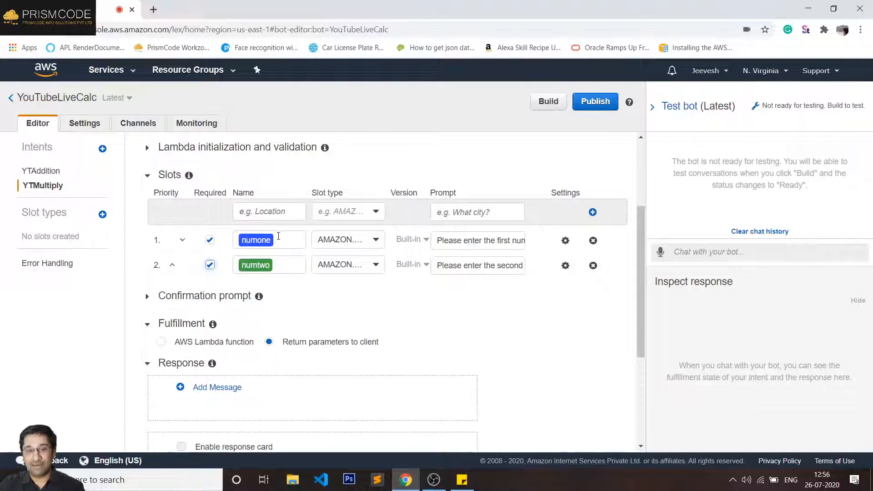
scroll(364, 205, up, 3)
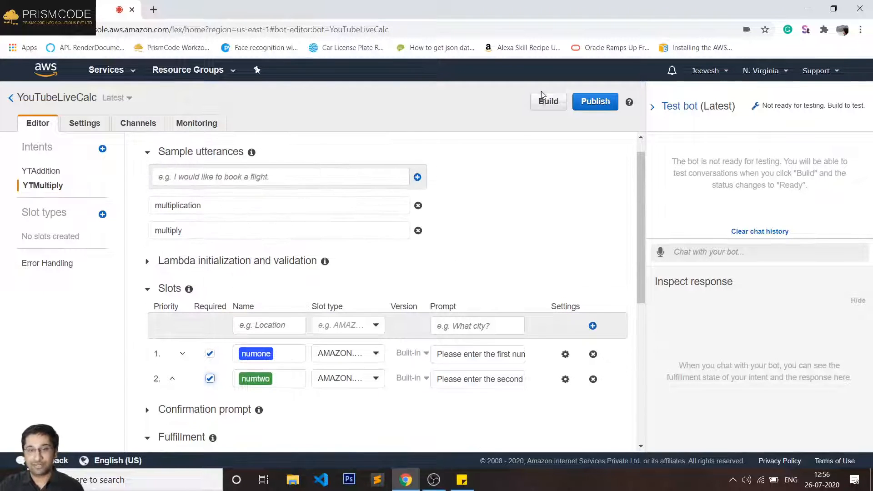
click(549, 102)
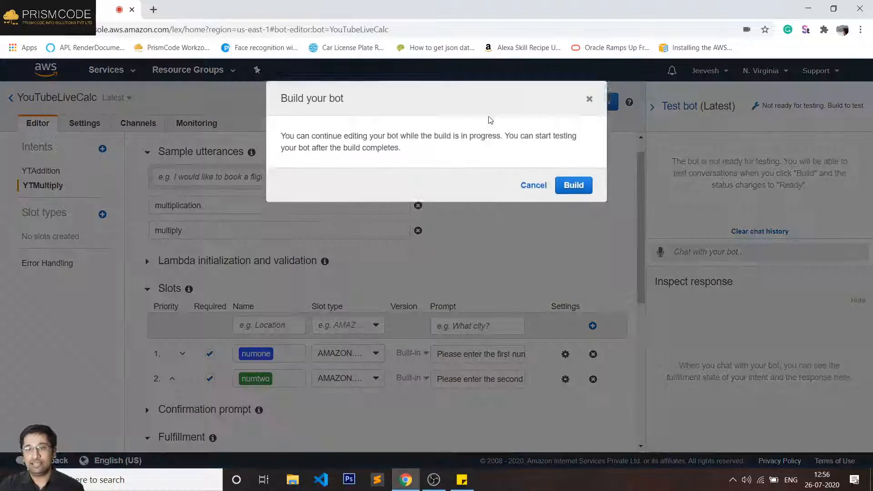
- Confirm the build and dismiss the success notification once it finishes
click(555, 208)
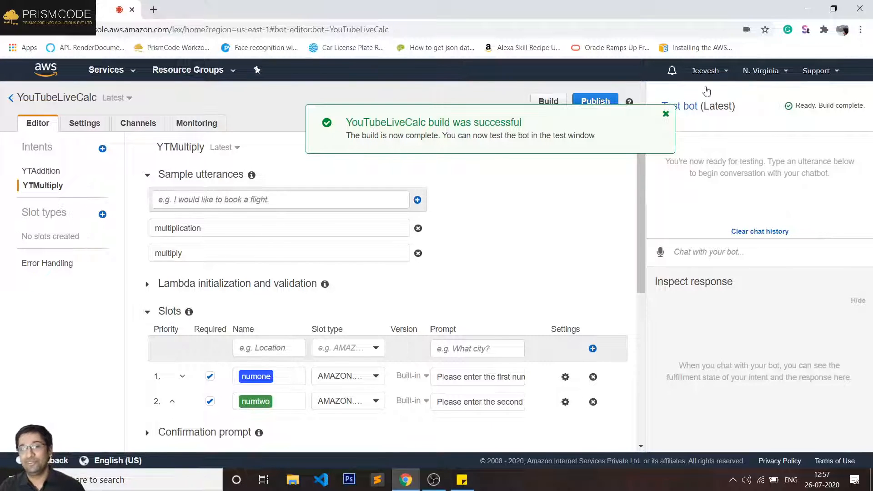
click(666, 114)
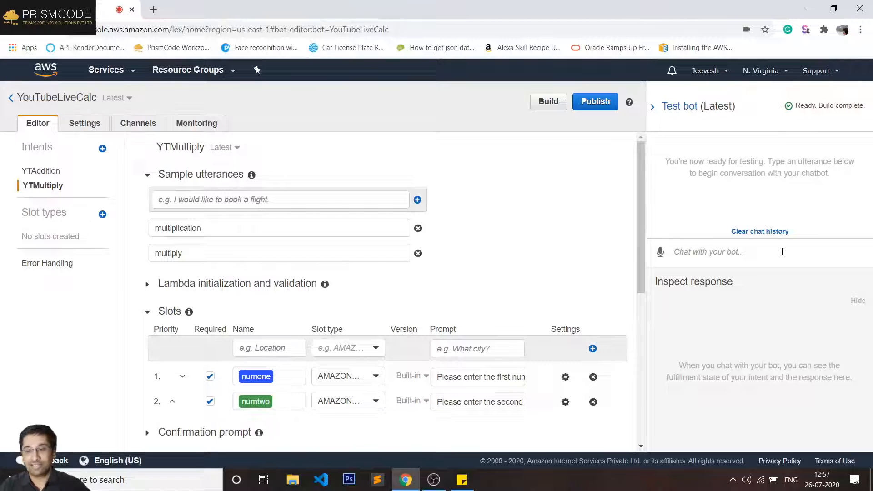
- Send 'multiply' in the test chat, then answer 50 and 30
click(762, 253)
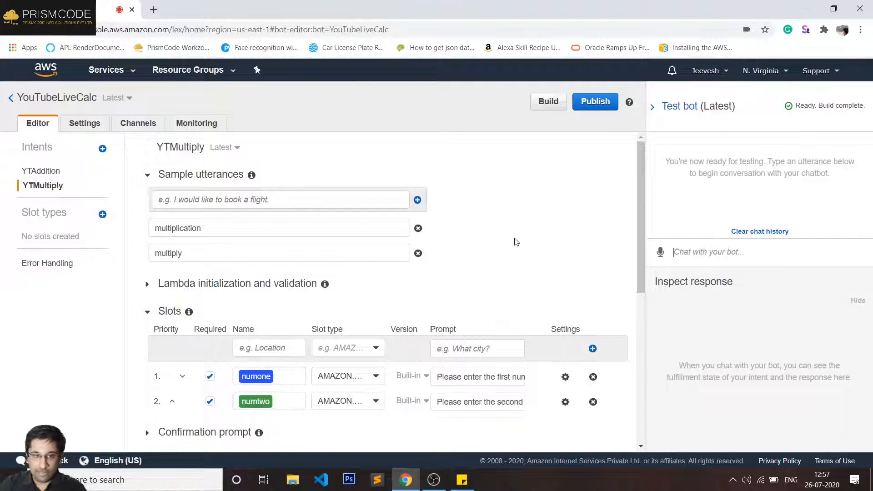
text(m)
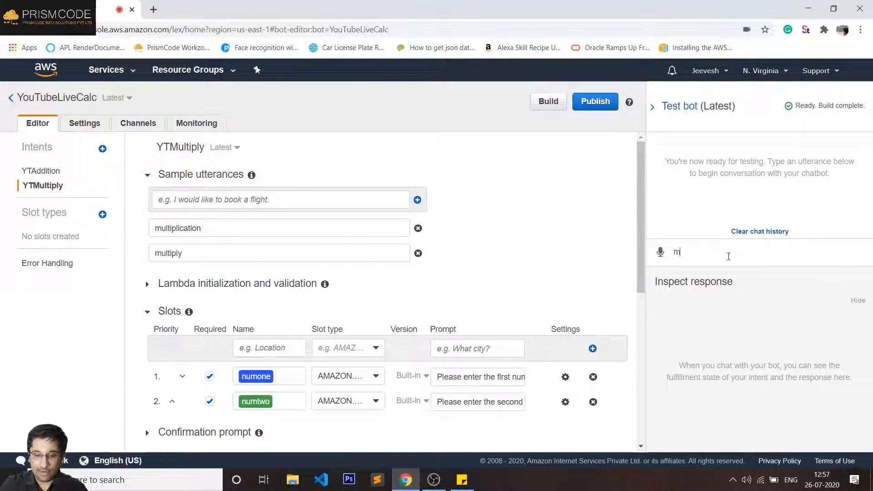
text(ultiply)
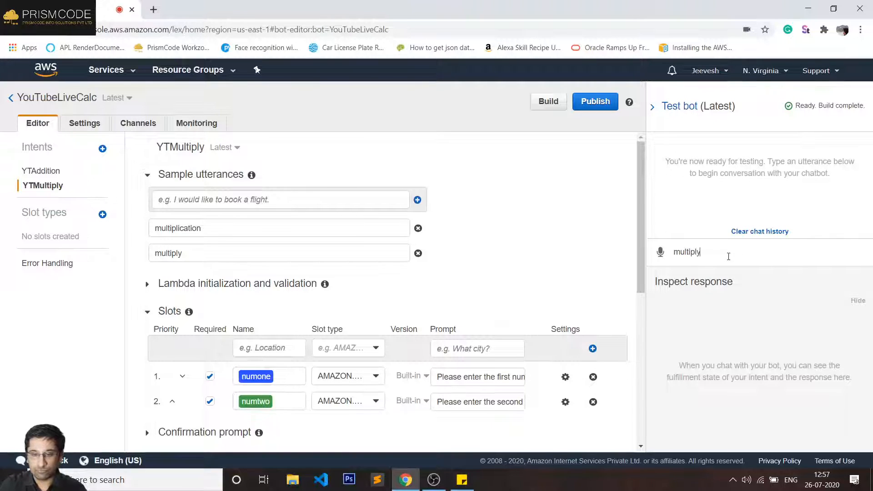
key(Return)
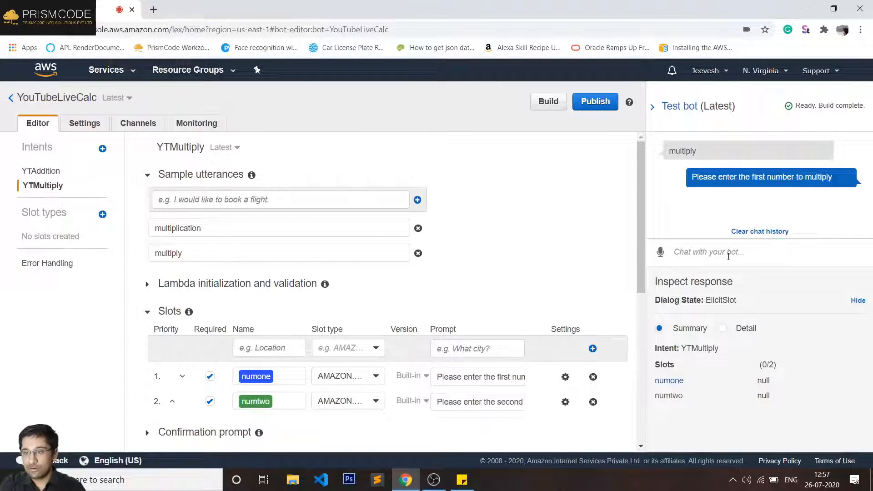
text(50)
key(Return)
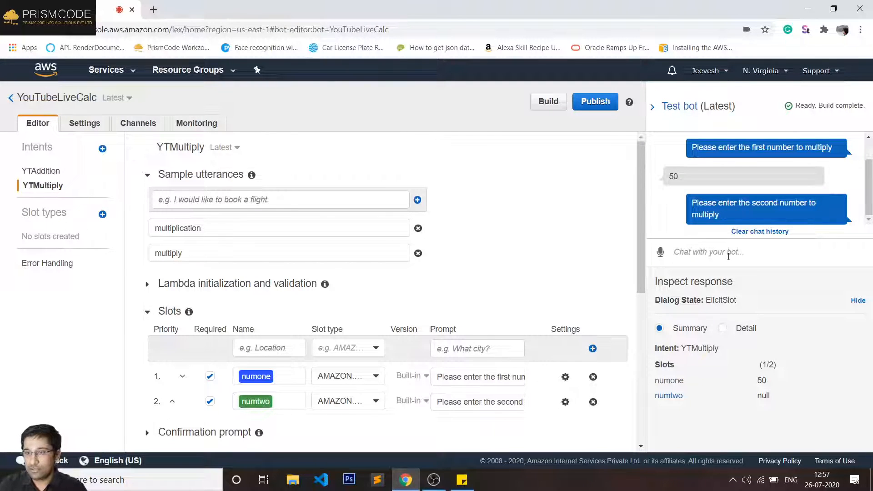
text(30)
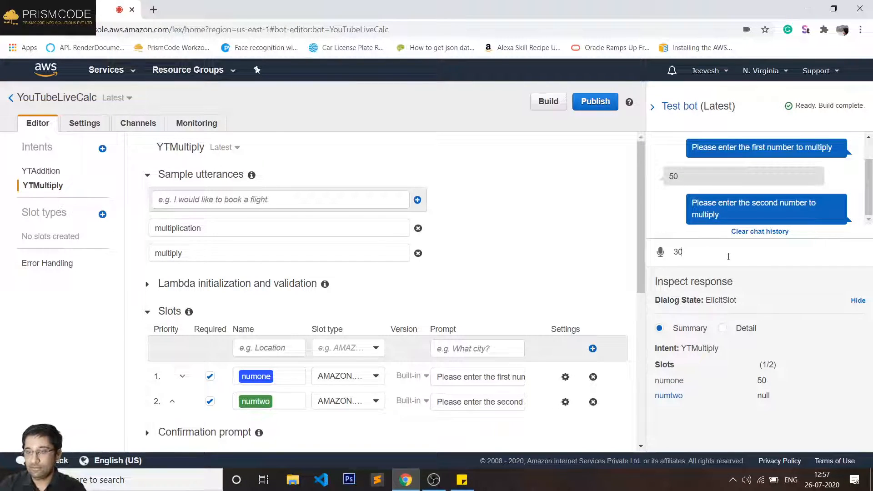
key(Return)
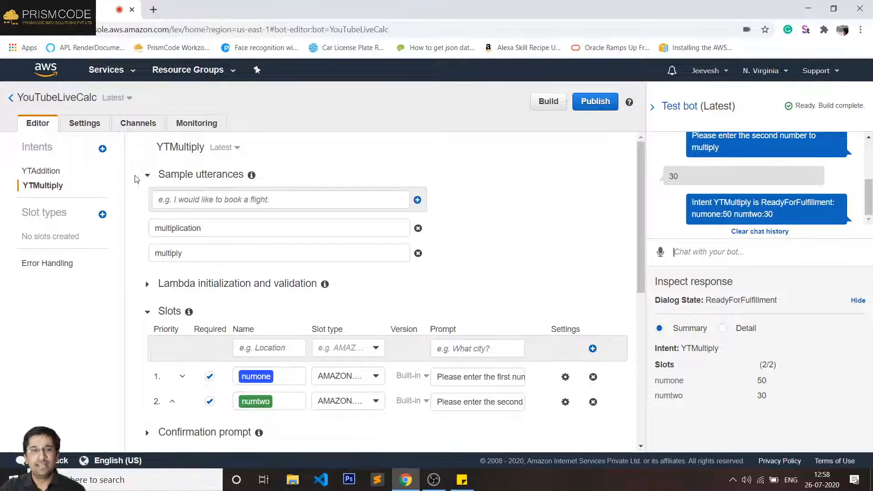
- Build the YouTubeLiveCalc bot once more and close the green success notice
click(549, 104)
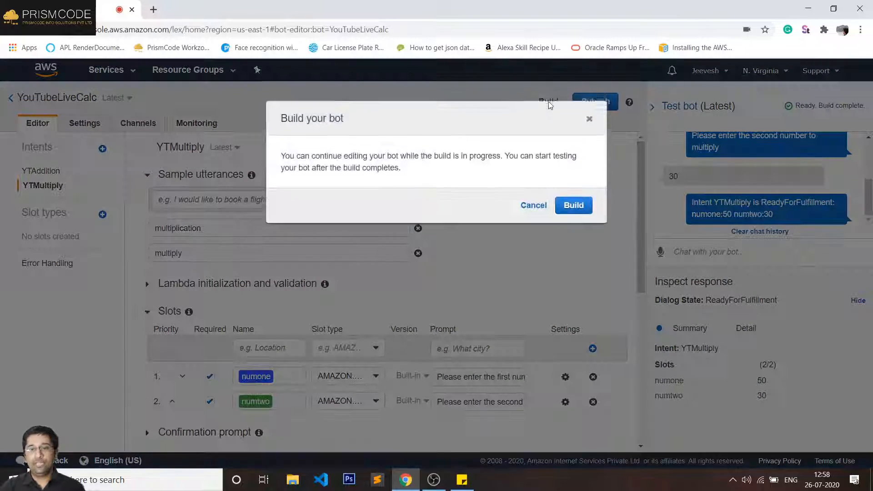
click(568, 208)
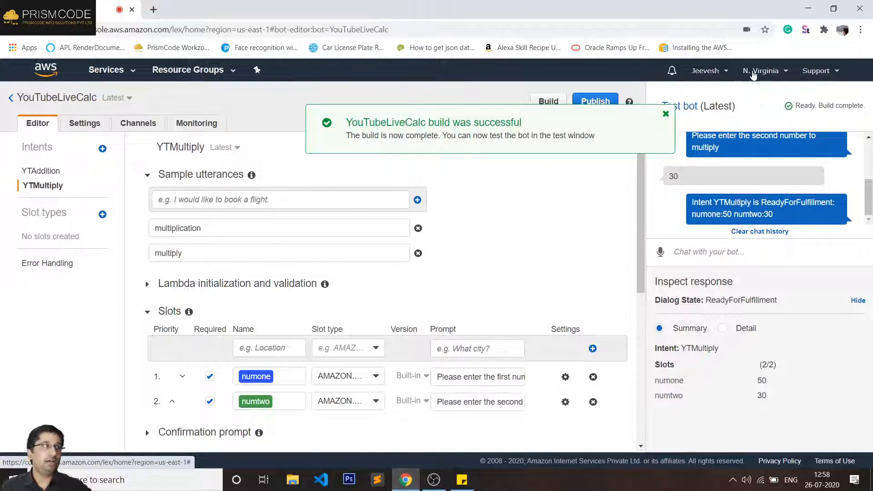
click(666, 115)
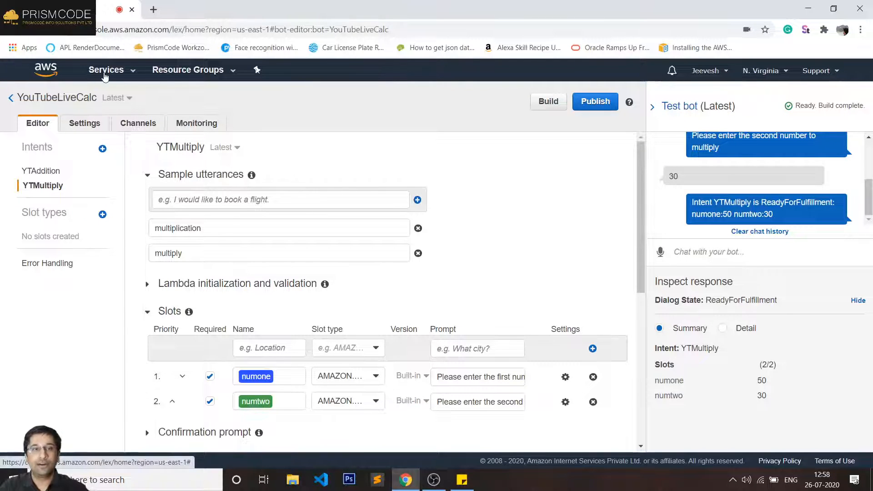
- Go to the Lambda service from the Services search and begin a new function
click(104, 73)
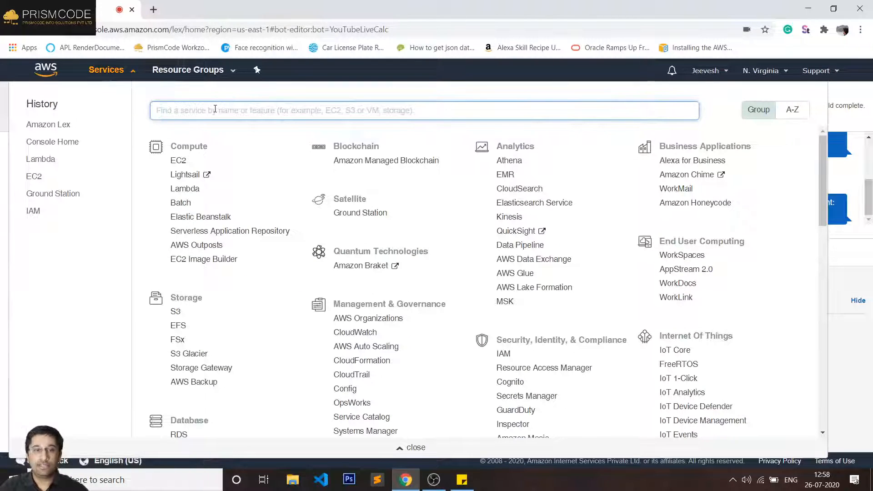
text(lamd)
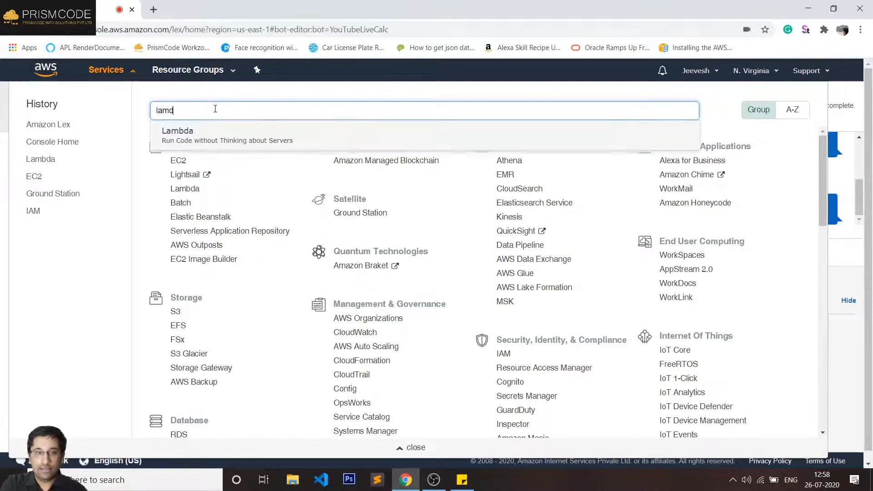
key(Return)
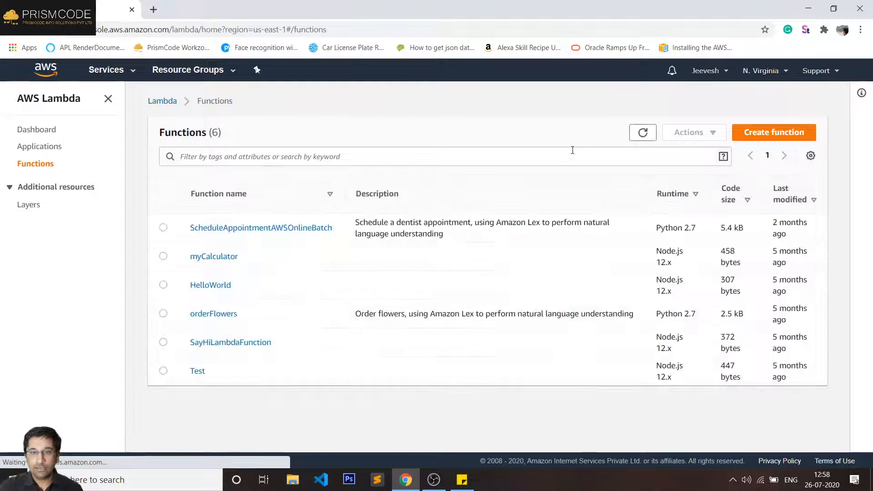
click(780, 135)
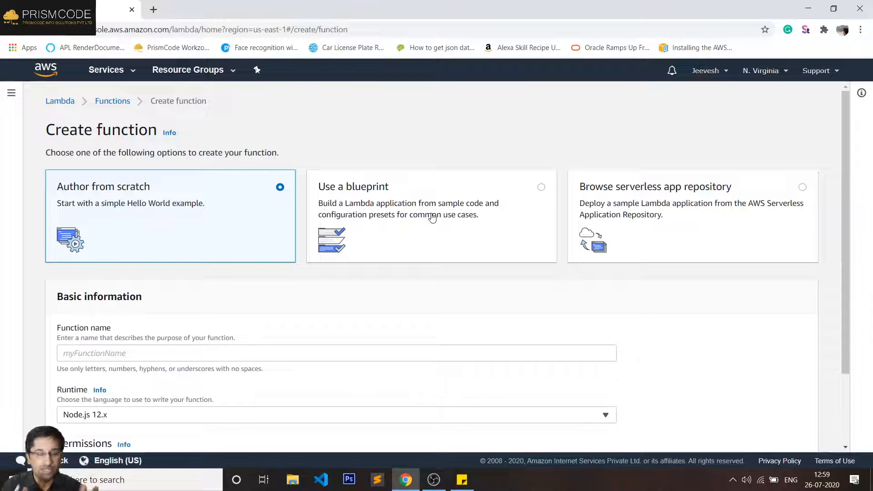
- Create the from-scratch Node.js 12.x function YTChatBotCalc with a new basic-permissions execution role
click(89, 350)
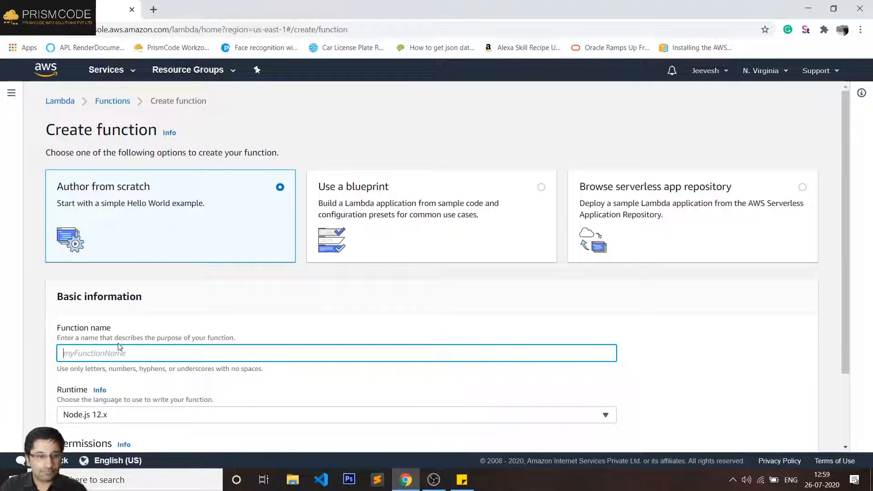
scroll(95, 344, down, 1)
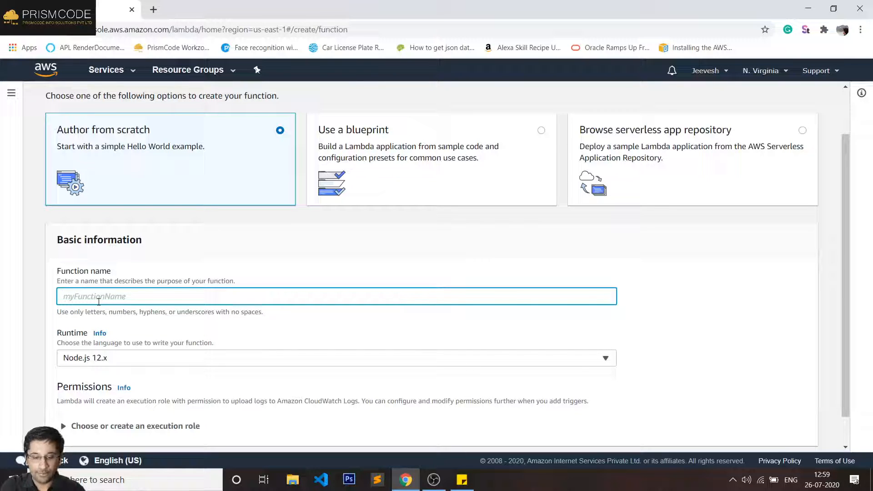
text(t)
key(BackSpace)
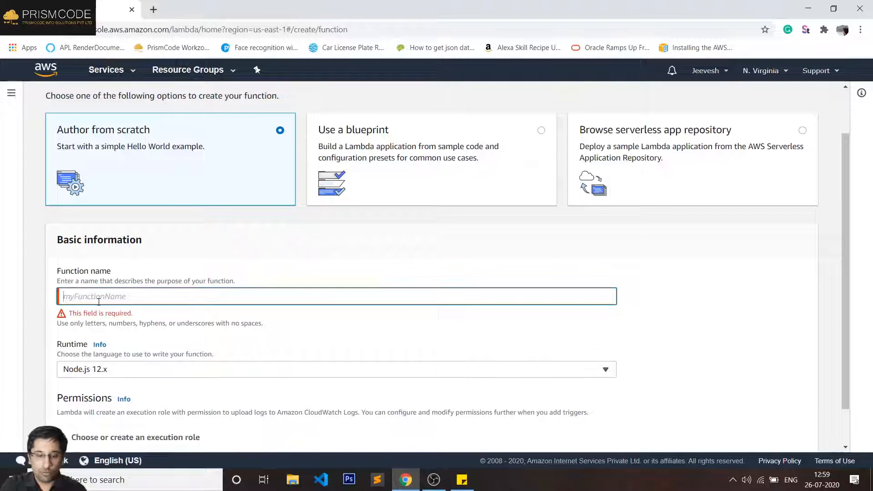
text(YTC)
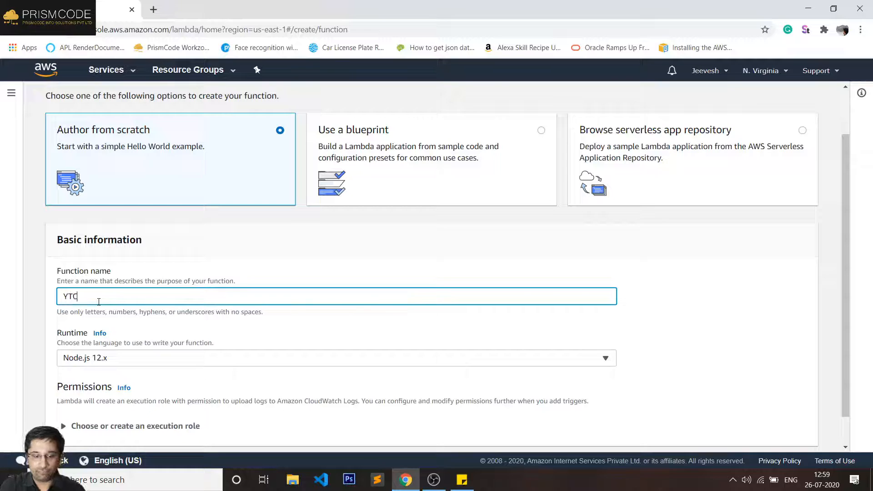
text(hatBot)
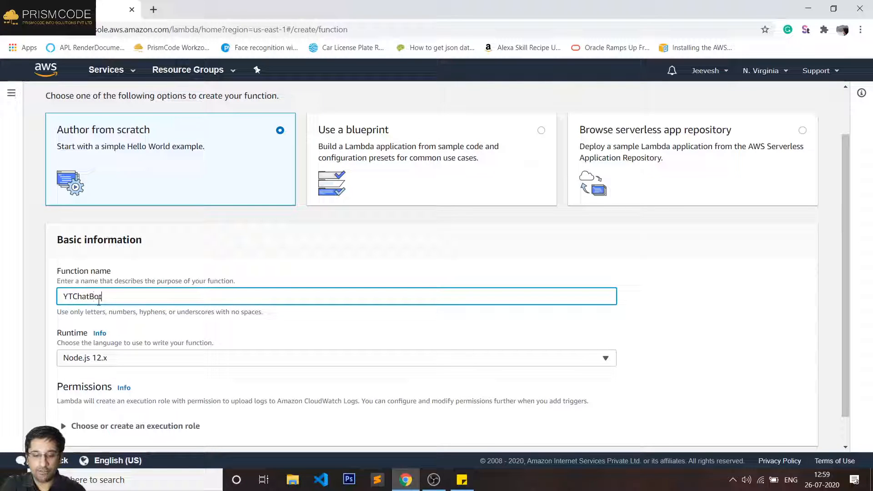
text(Cal)
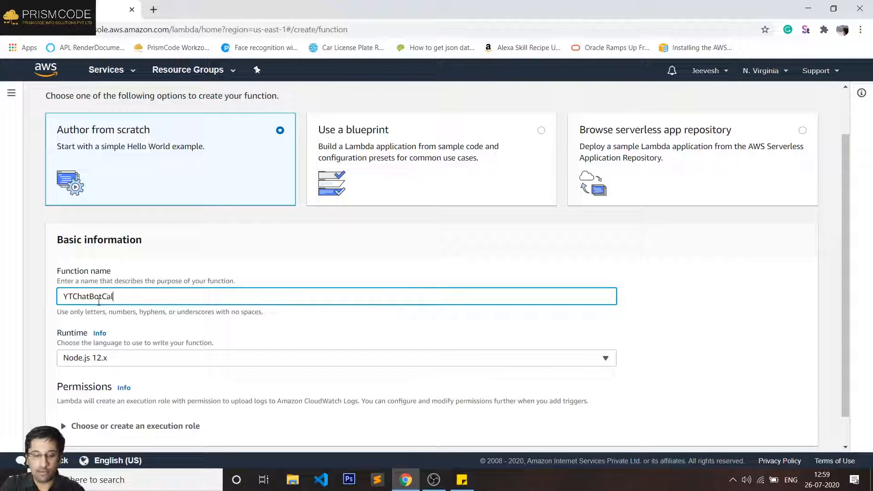
text(c)
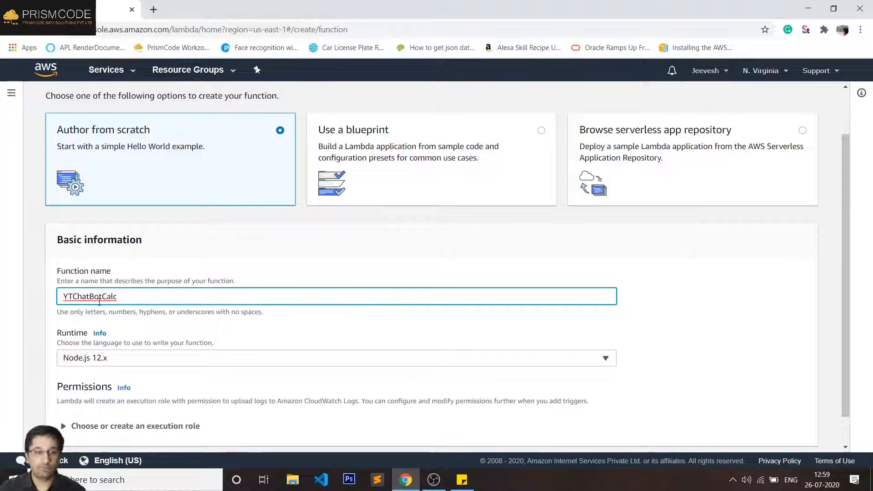
scroll(126, 337, down, 1)
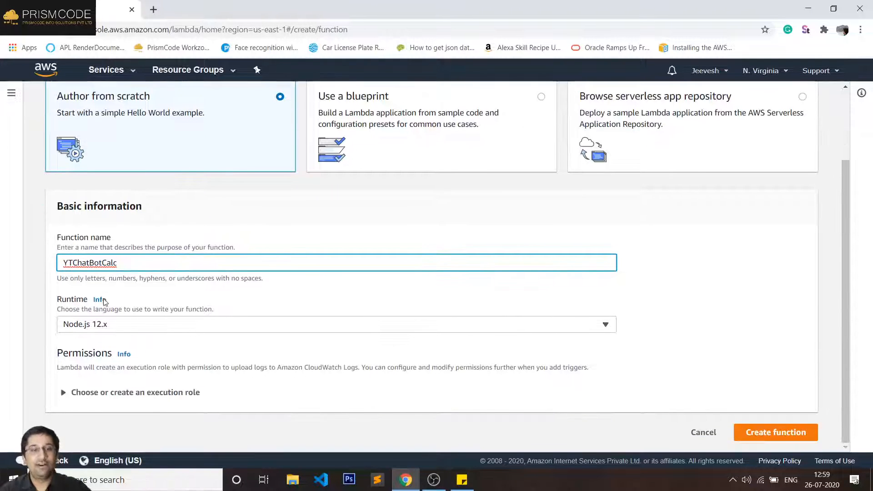
click(114, 323)
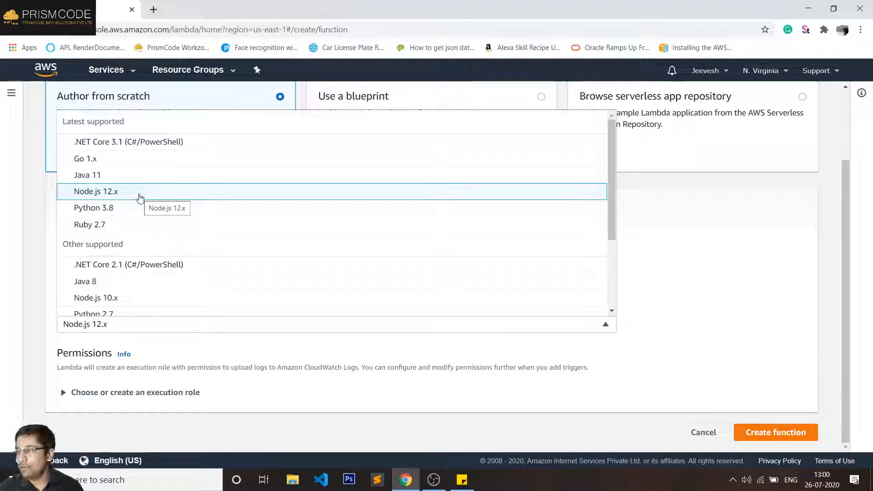
click(117, 195)
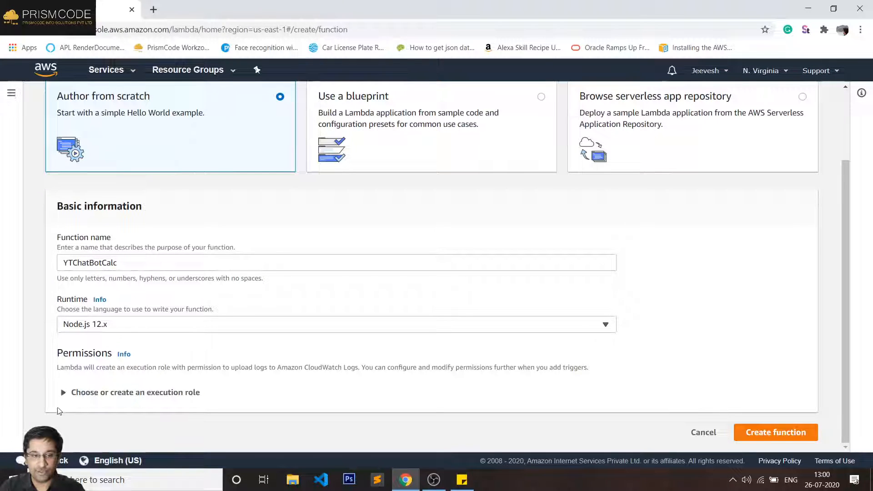
click(62, 392)
scroll(159, 318, down, 3)
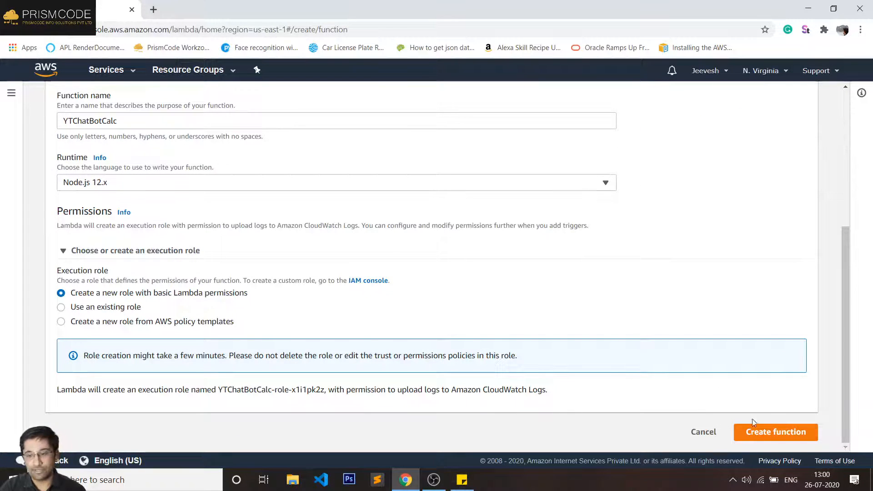
click(756, 434)
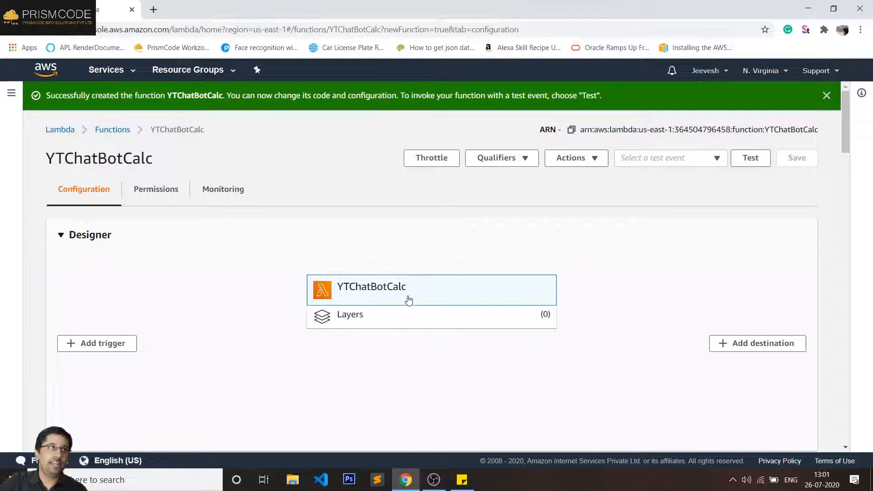
- Scroll the YTChatBotCalc page past the Designer to the index.js function code editor
scroll(455, 298, down, 6)
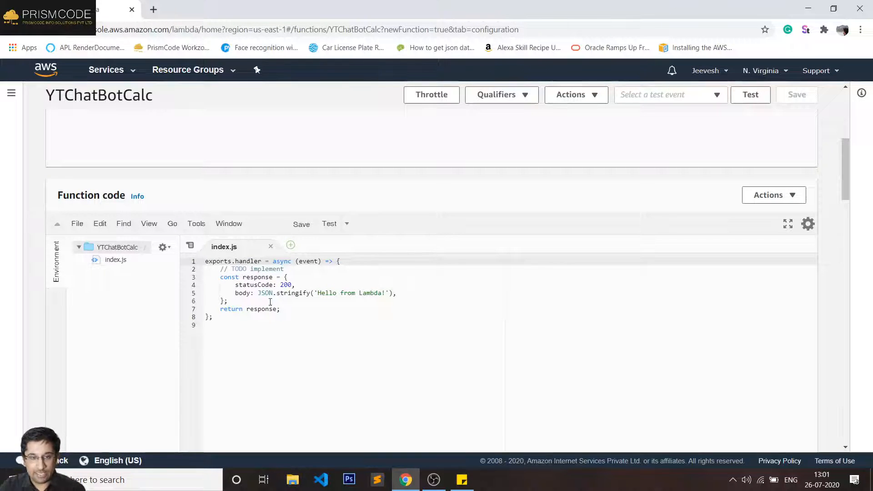
scroll(285, 313, up, 7)
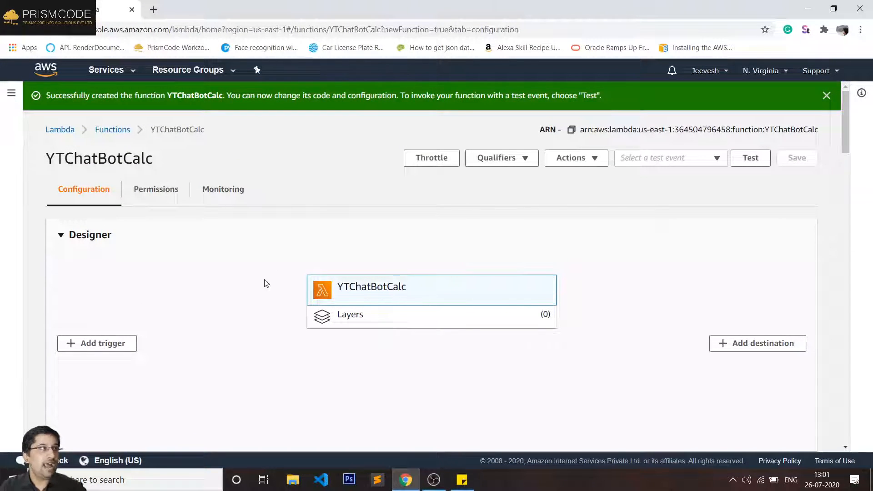
scroll(265, 283, down, 7)
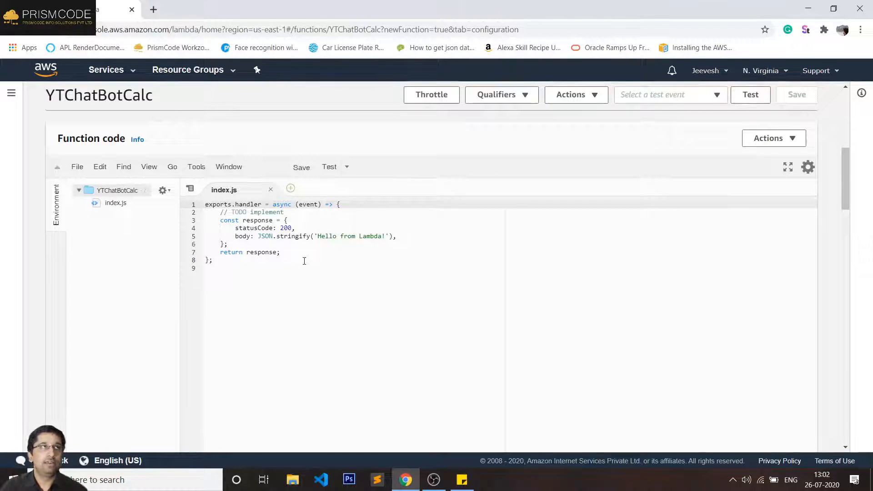
- Enlarge the index.js editor font two steps and select the word handler on line 1
click(397, 295)
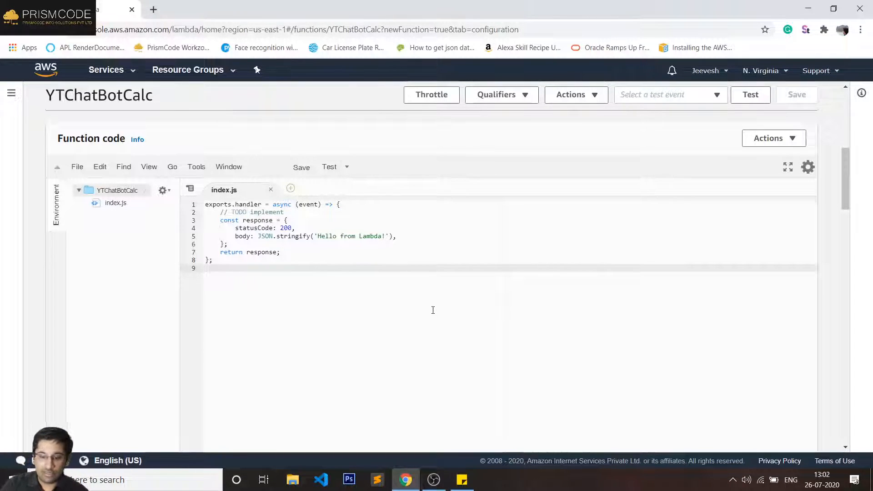
key(ctrl+plus)
key(ctrl+plus)
key(ctrl+plus)
key(ctrl+plus)
key(ctrl+plus)
key(ctrl+plus)
key(ctrl+plus)
key(ctrl+plus)
key(ctrl+plus)
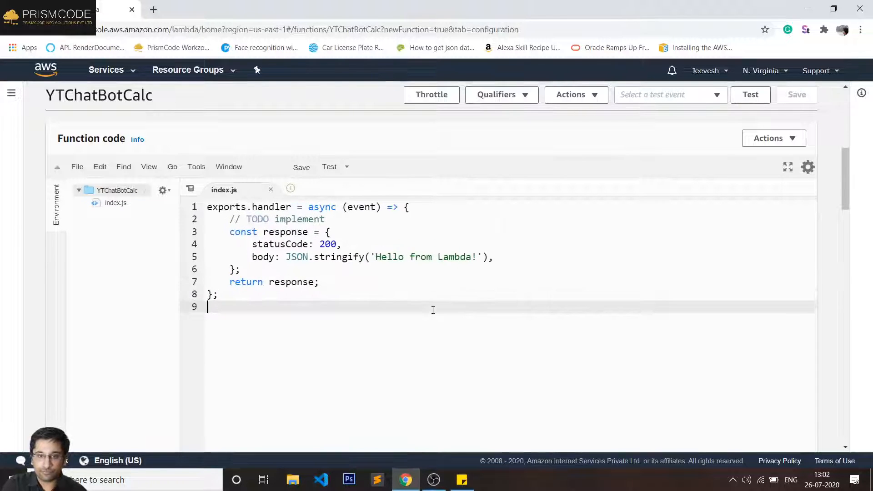
key(ctrl+plus)
key(ctrl+plus)
key(ctrl+plus)
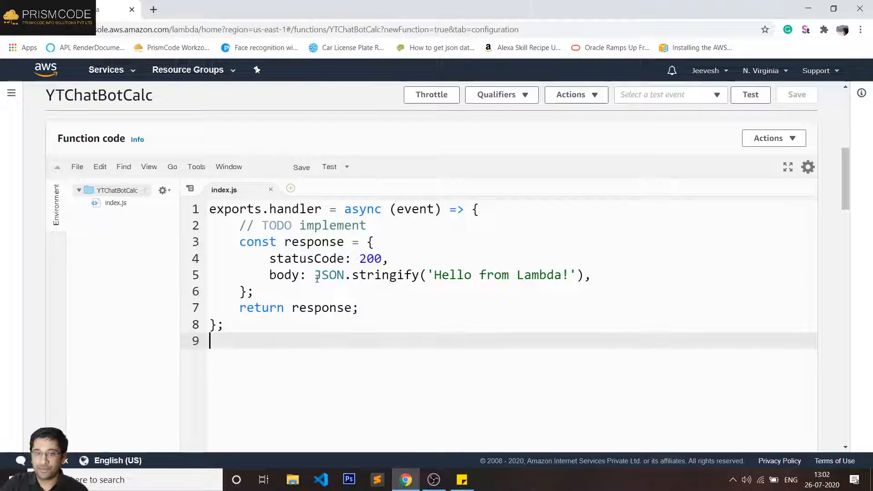
click(112, 203)
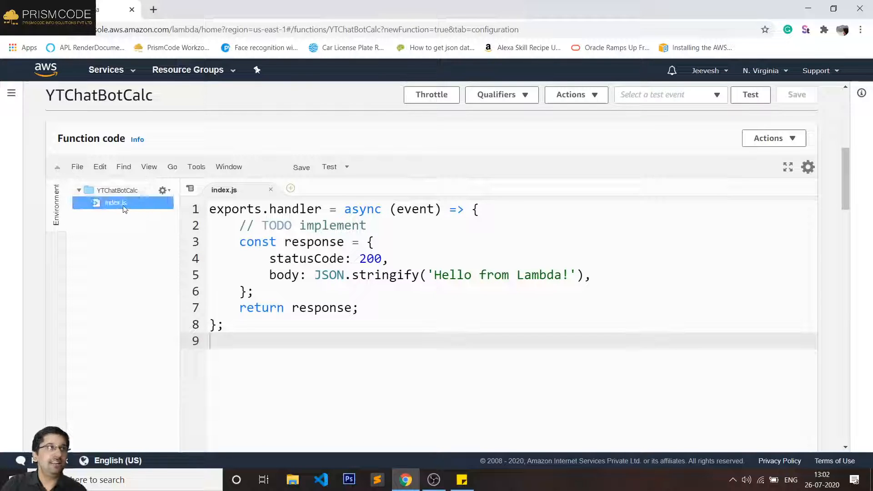
double_click(283, 208)
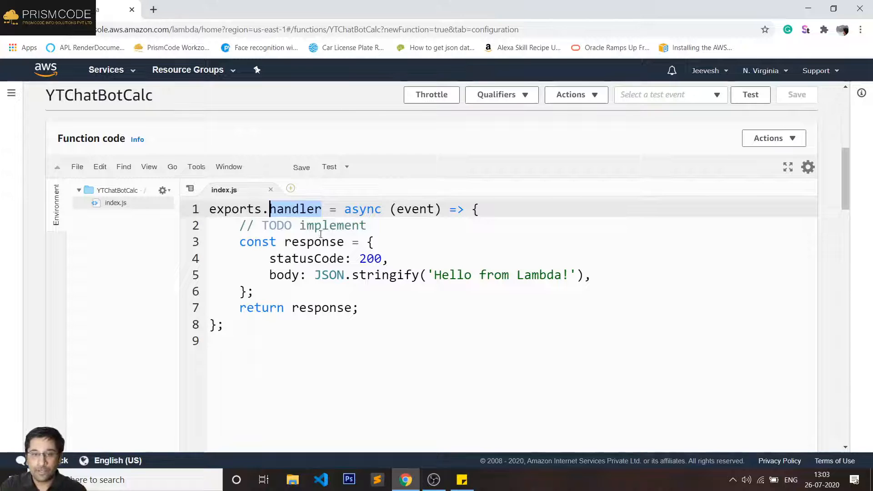
- Replace the '// TODO implement' comment with 'result = 0' on line 2 of the handler
click(313, 211)
key(Down)
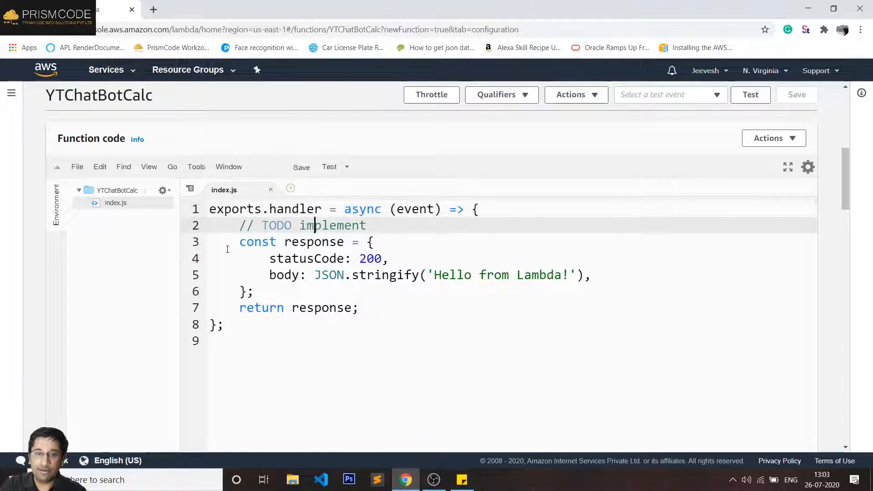
drag(240, 242, 358, 308)
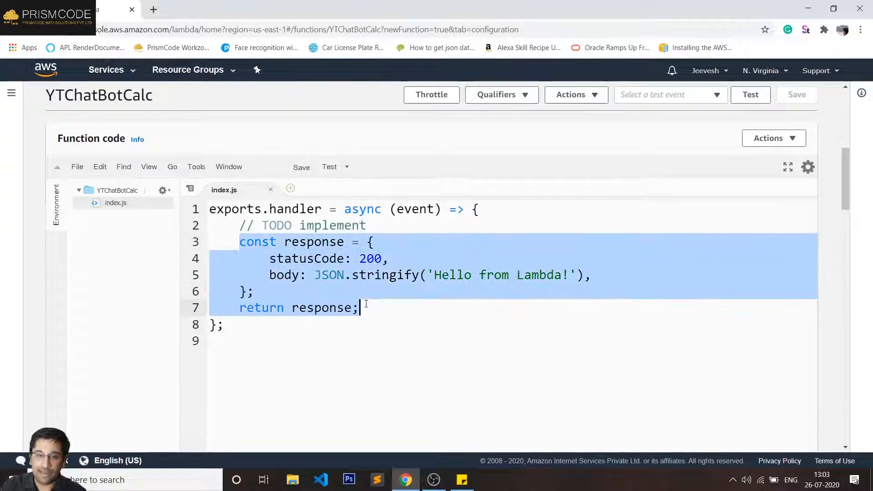
click(401, 227)
key(BackSpace)
key(BackSpace)
key(BackSpace)
key(BackSpace)
key(BackSpace)
key(BackSpace)
key(BackSpace)
key(BackSpace)
key(BackSpace)
key(BackSpace)
key(BackSpace)
key(BackSpace)
key(BackSpace)
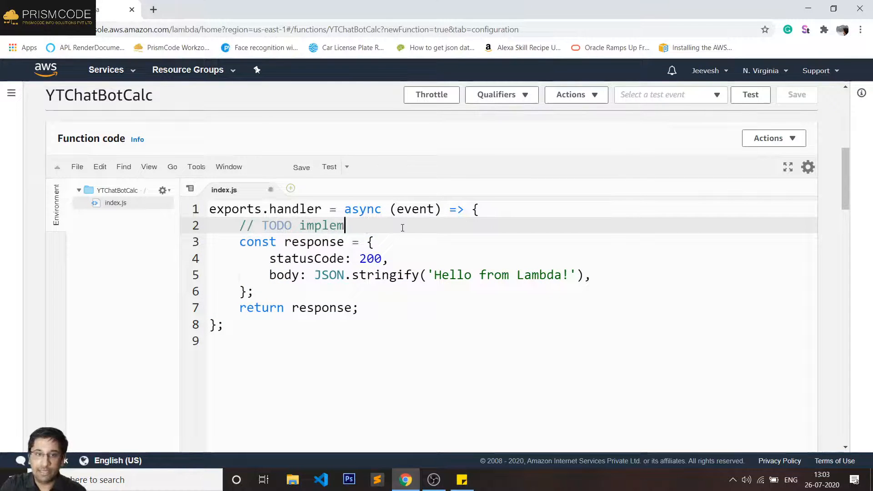
key(BackSpace)
key(BackSpace)
key(BackSpace)
key(BackSpace)
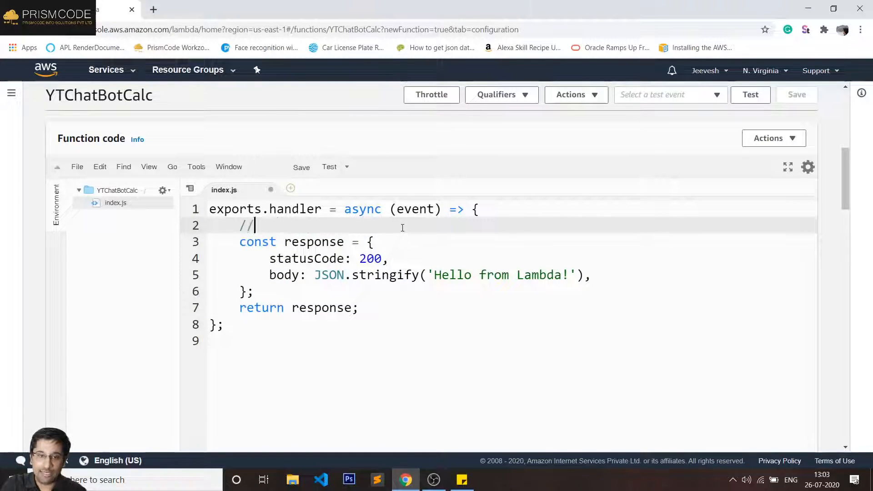
key(Return)
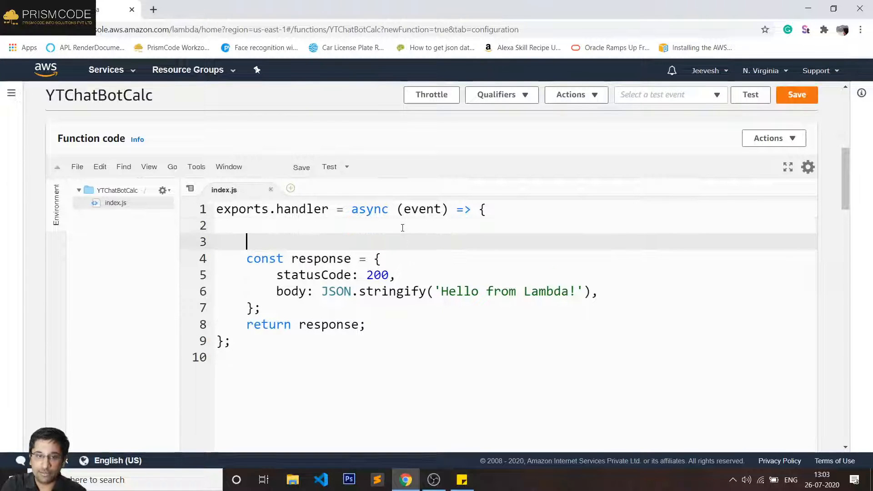
key(Up)
text(re)
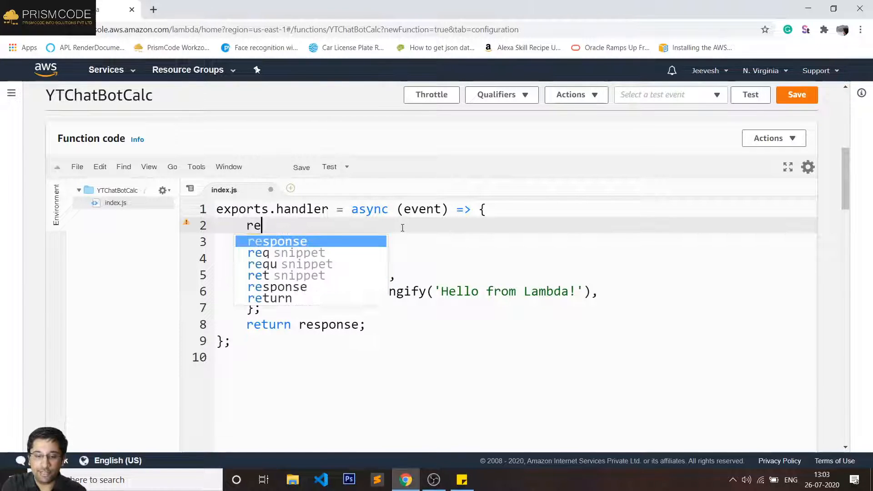
text(sult = 0;)
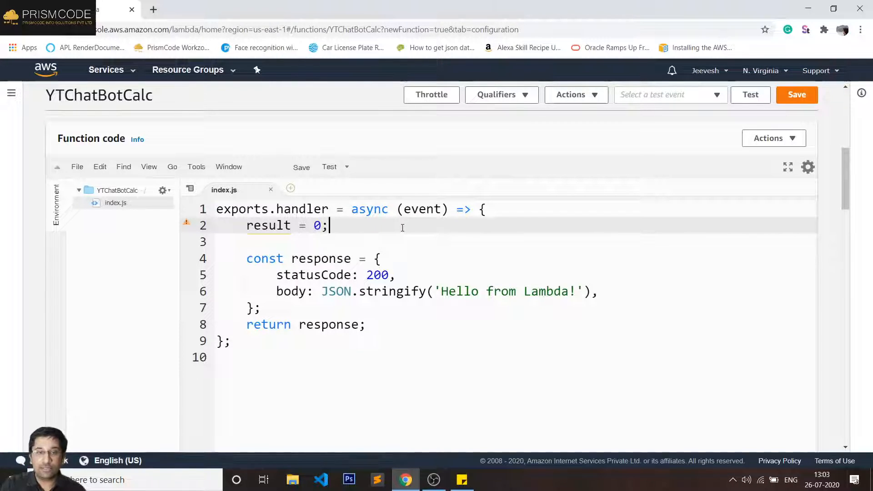
key(Down)
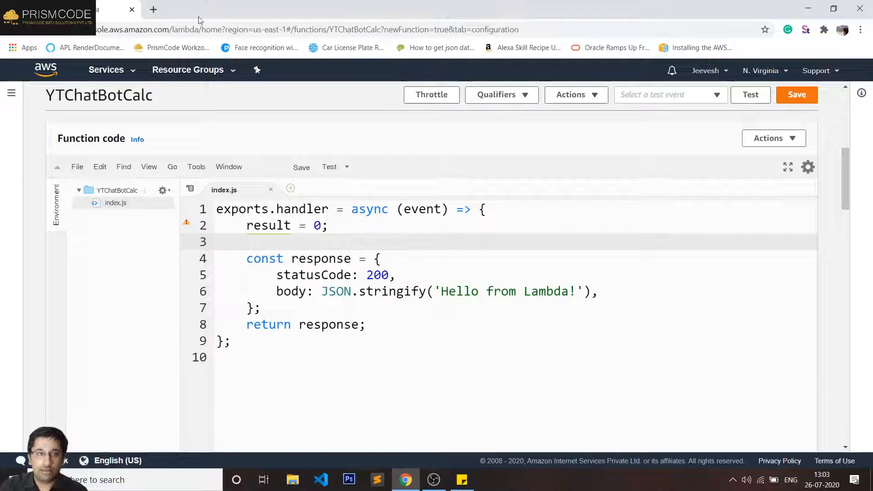
- Open Amazon Lex from the Services menu in a new browser tab and switch to it
click(121, 70)
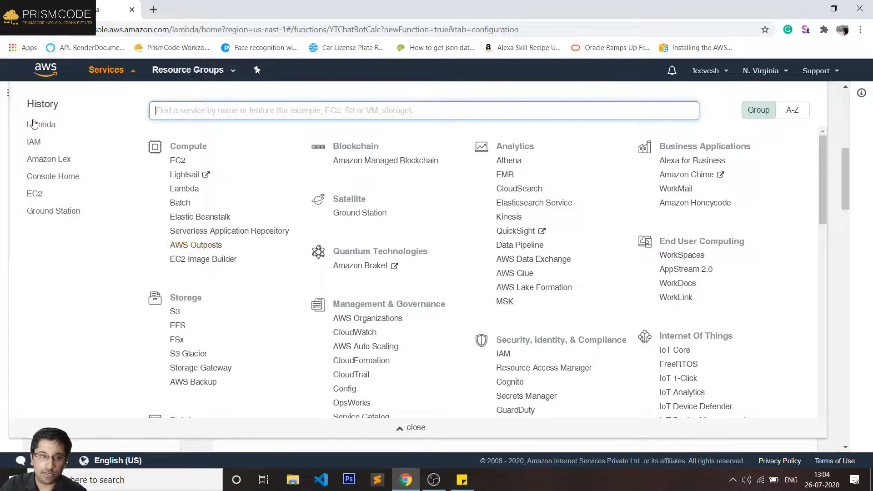
right_click(47, 164)
click(87, 170)
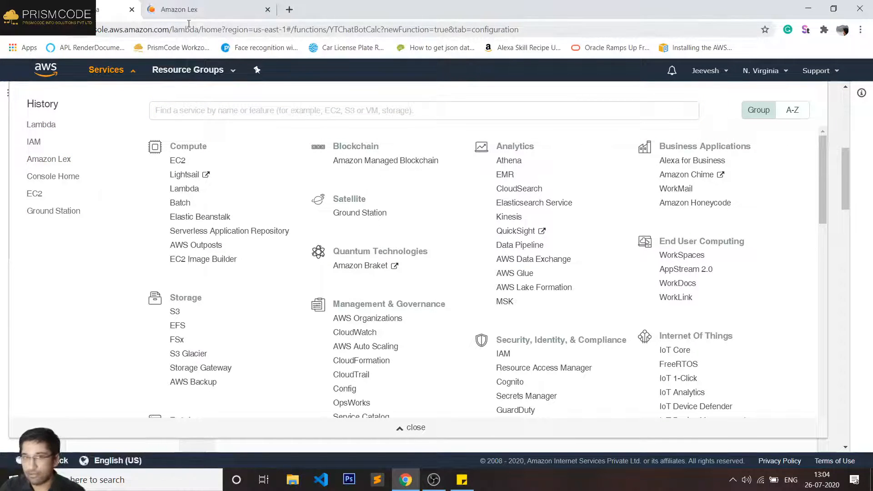
click(131, 70)
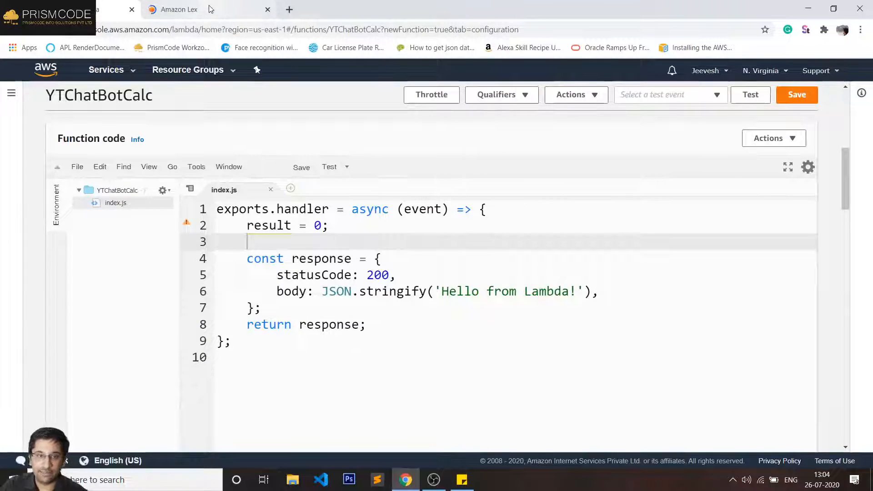
click(210, 9)
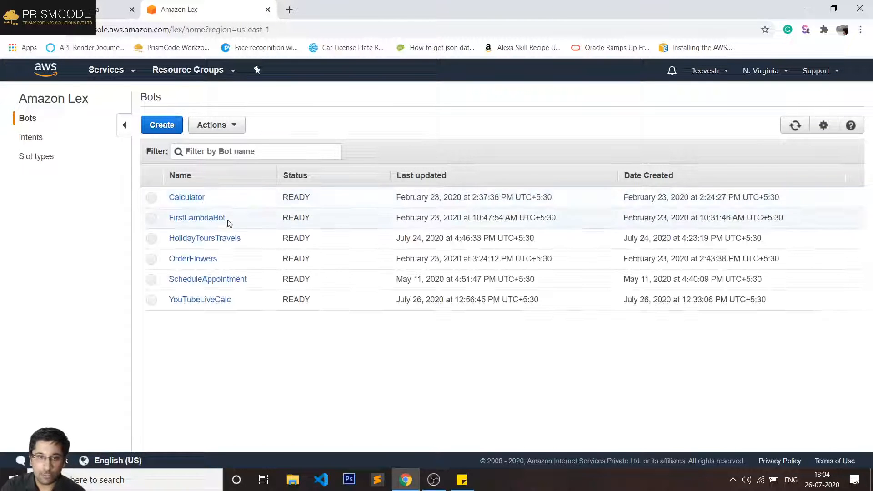
- Open the YouTubeLiveCalc bot's YTAddition intent and bring up the test chatbot panel
click(225, 301)
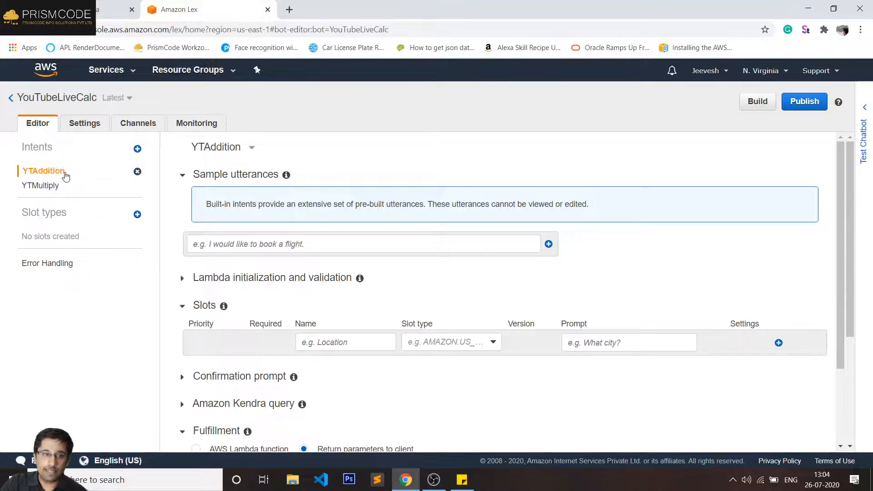
drag(20, 175, 52, 175)
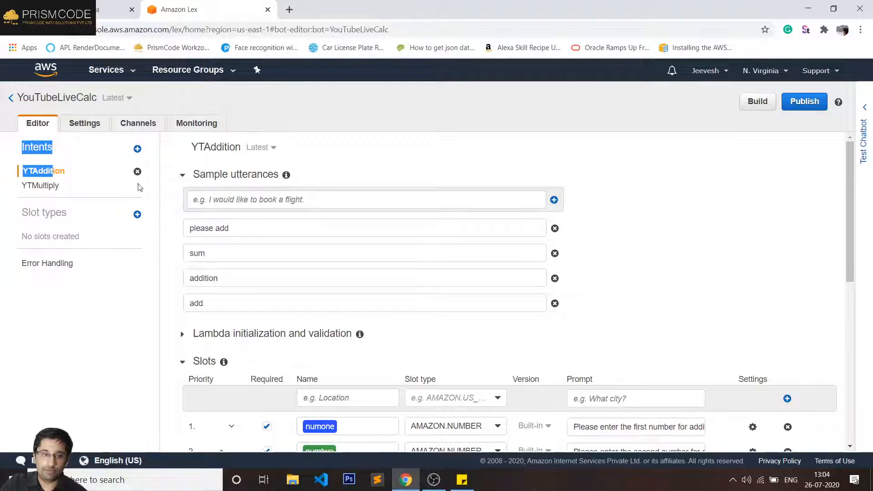
click(92, 159)
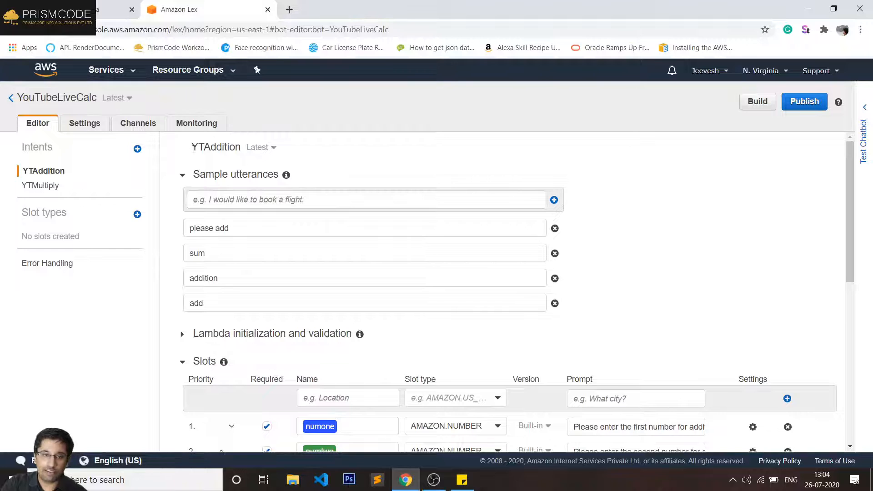
drag(191, 147, 238, 149)
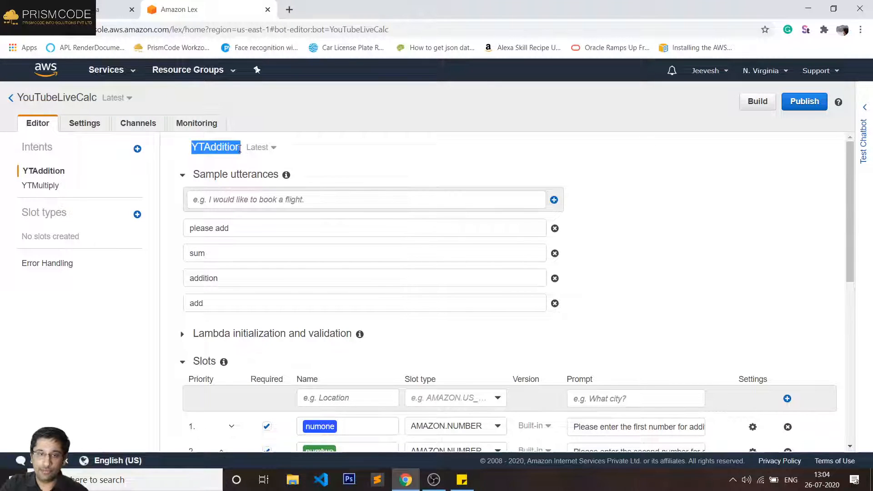
click(863, 131)
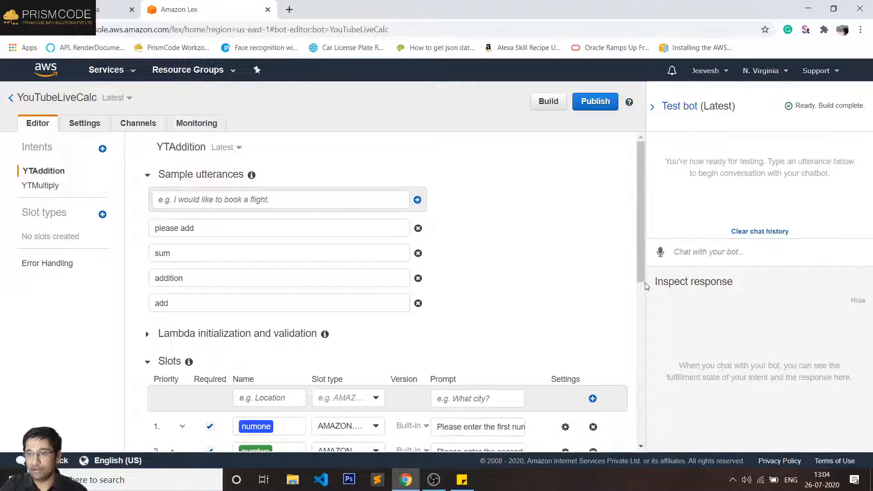
- Test YTAddition by sending 'add' then a non-numeric word, triggering a re-prompt for the first number
click(684, 252)
text(add)
key(Return)
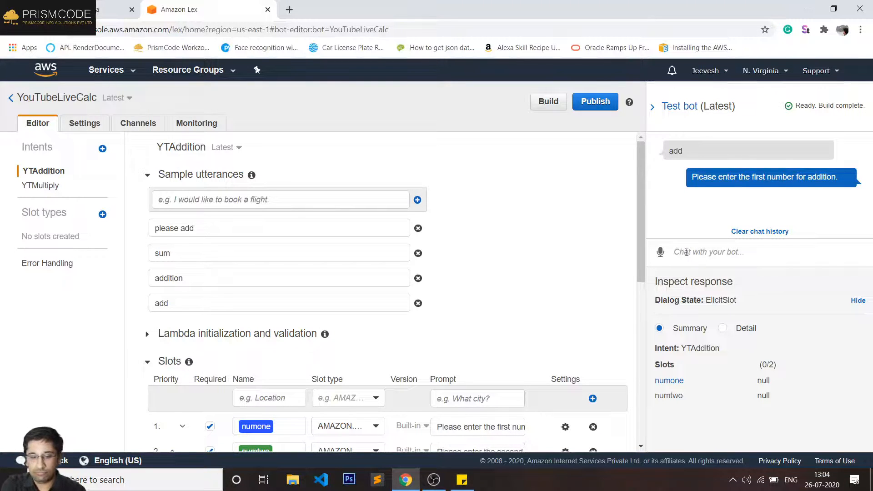
text(jeevesh)
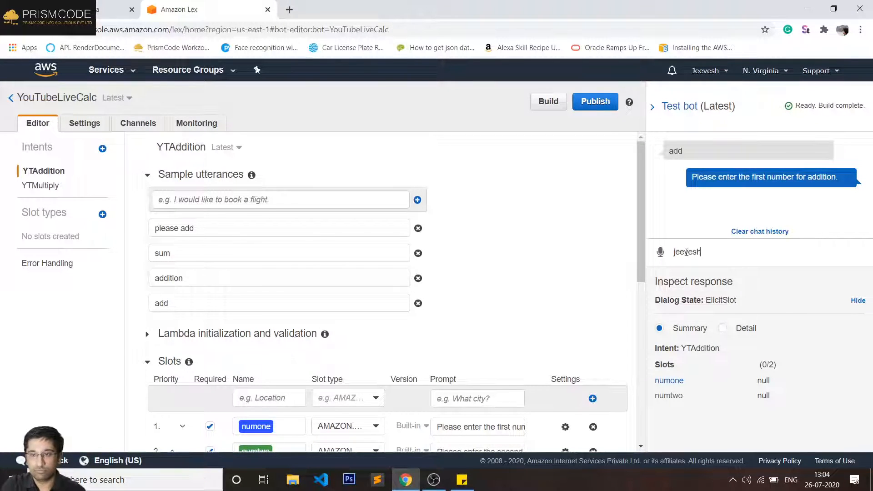
key(Return)
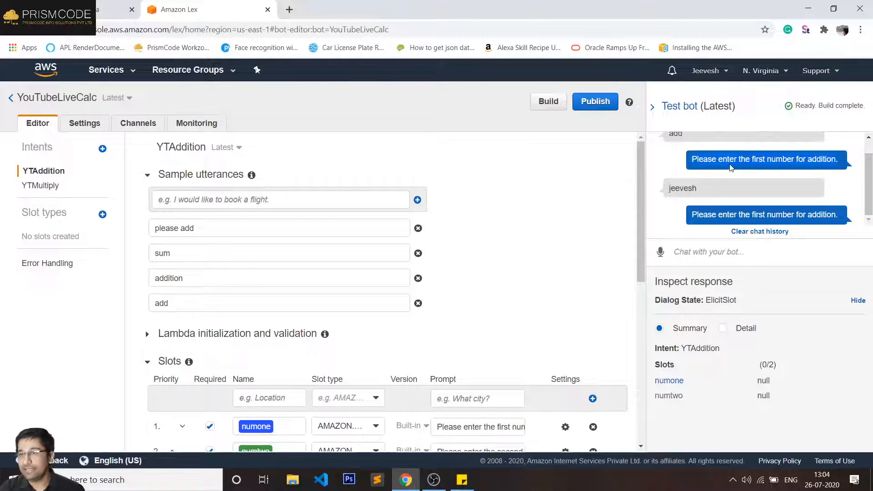
double_click(680, 189)
click(749, 217)
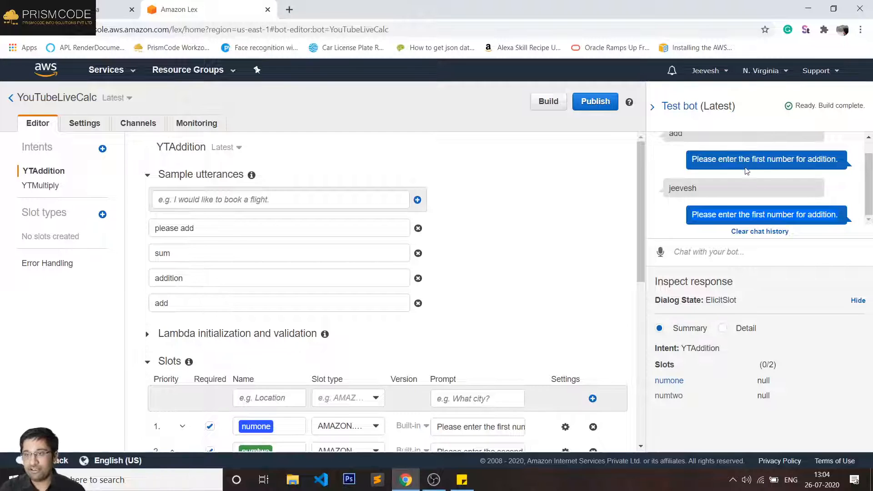
- Return to the YTChatBotCalc Lambda function browser tab
scroll(659, 180, up, 1)
scroll(721, 179, down, 1)
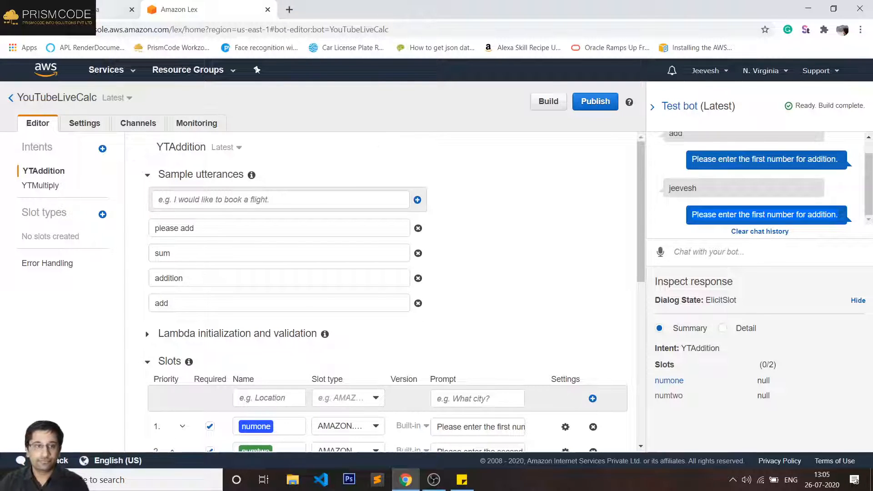
click(82, 9)
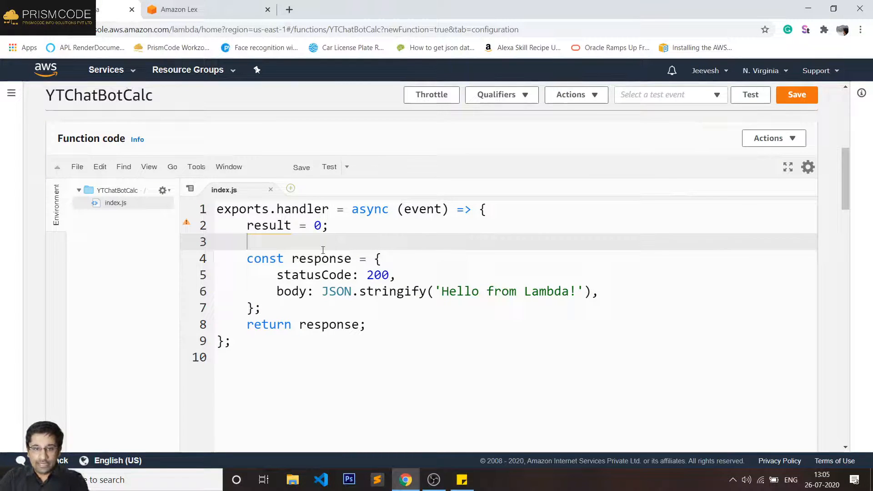
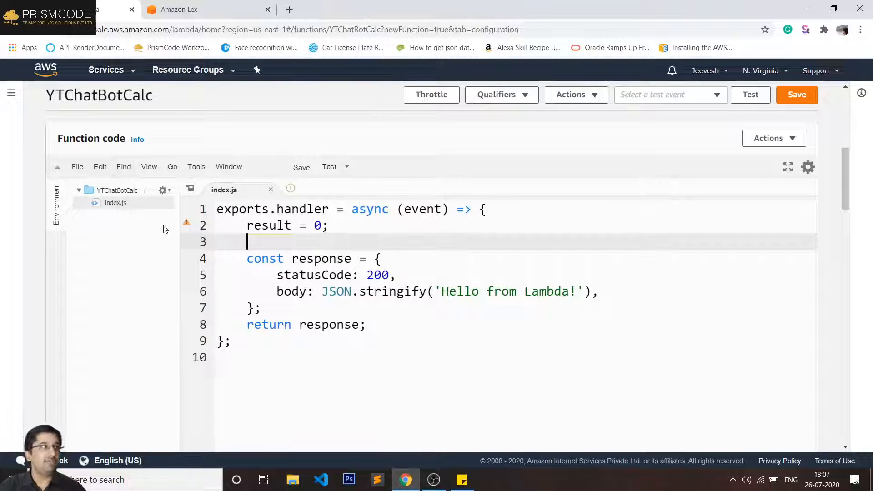
- Add the sample utterance 'add {numone} and {numtwo}' to the YTAddition intent in the Lex tab
click(177, 8)
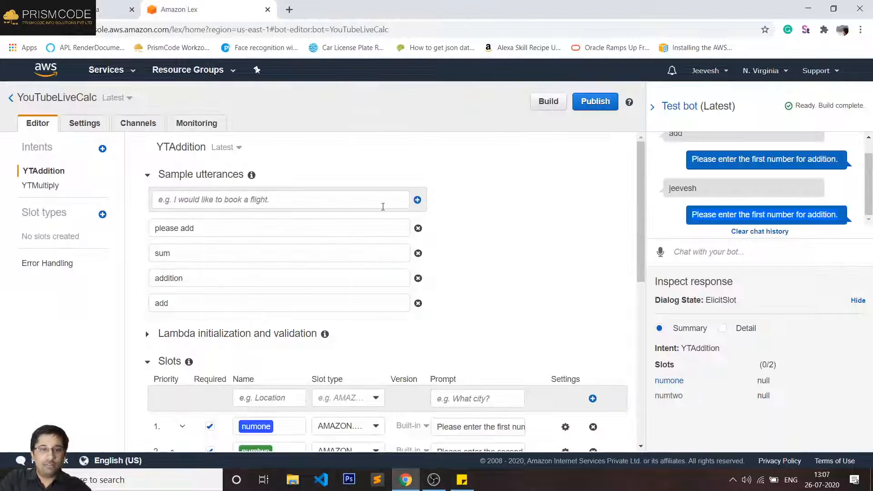
click(199, 202)
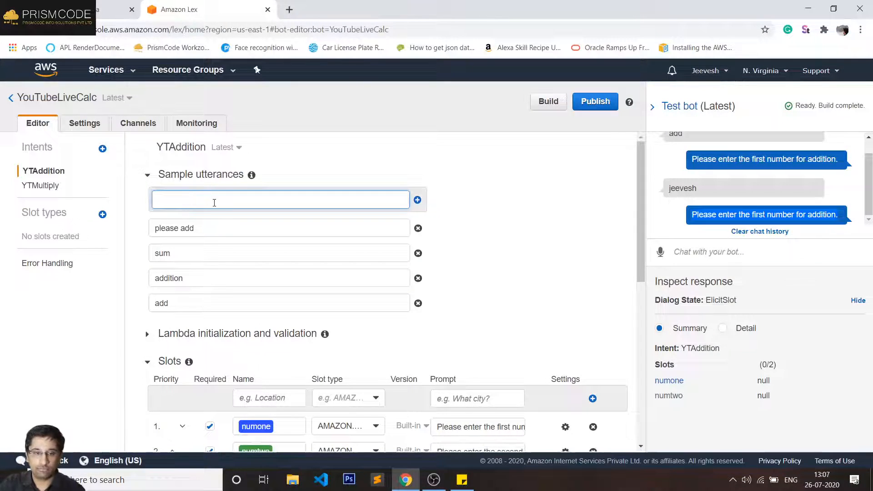
key(Return)
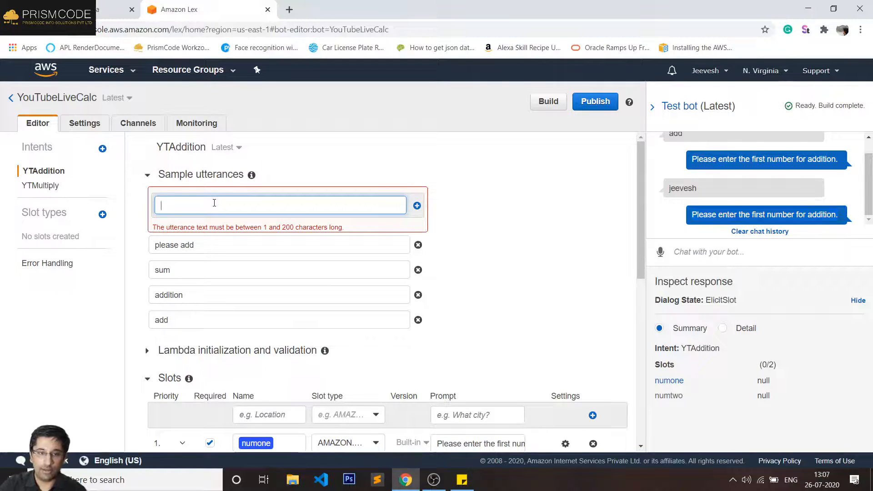
text(add )
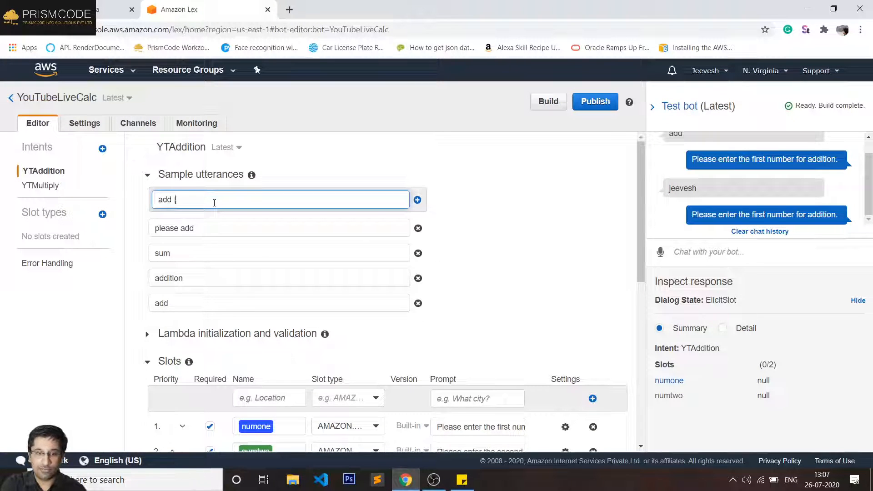
text({num)
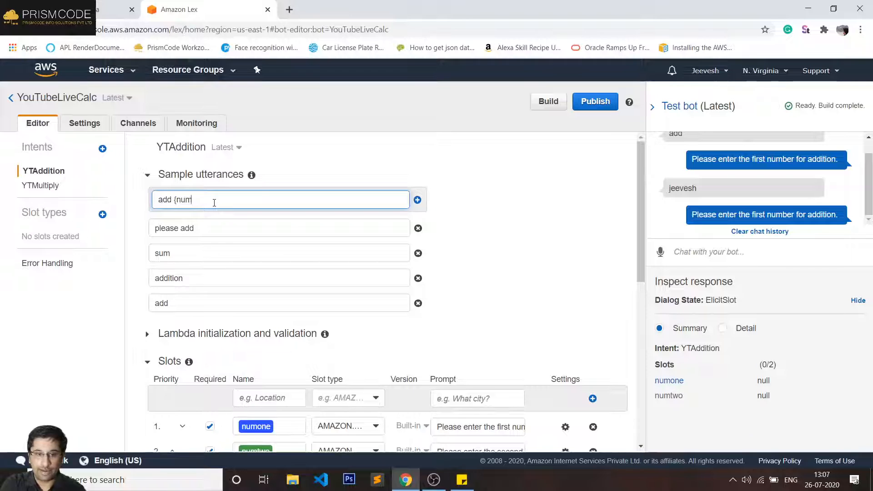
text(one})
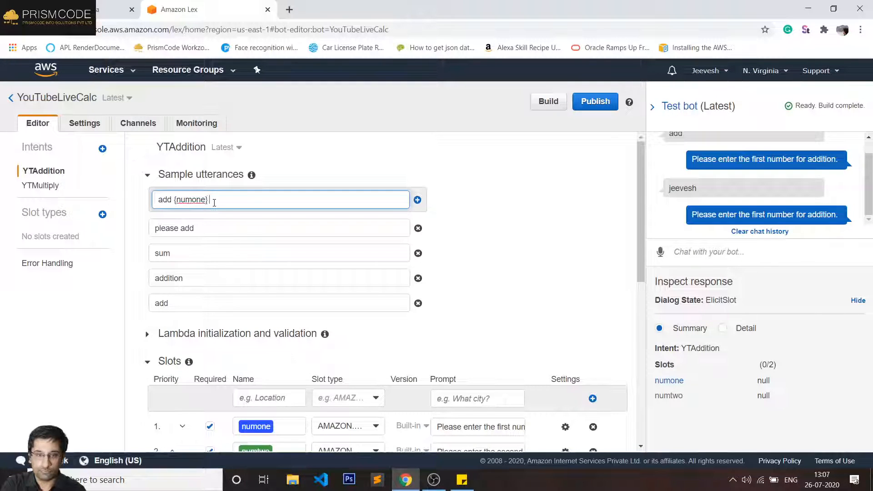
text( and {)
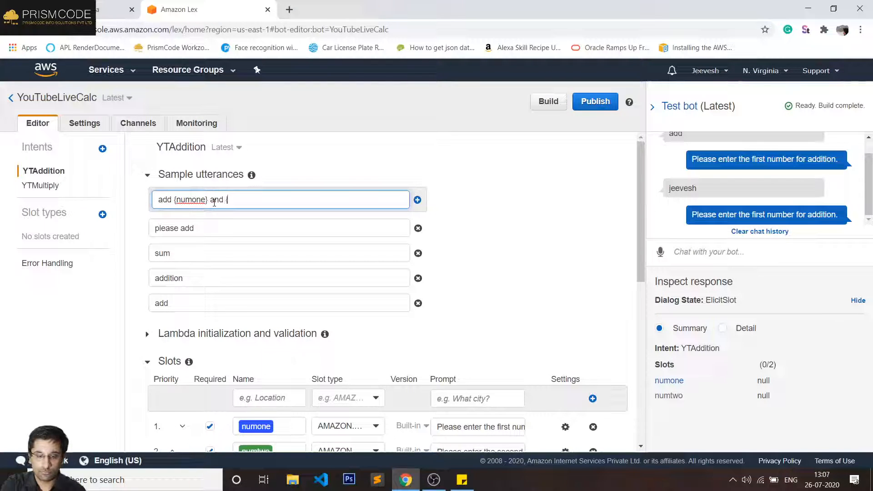
text(numt)
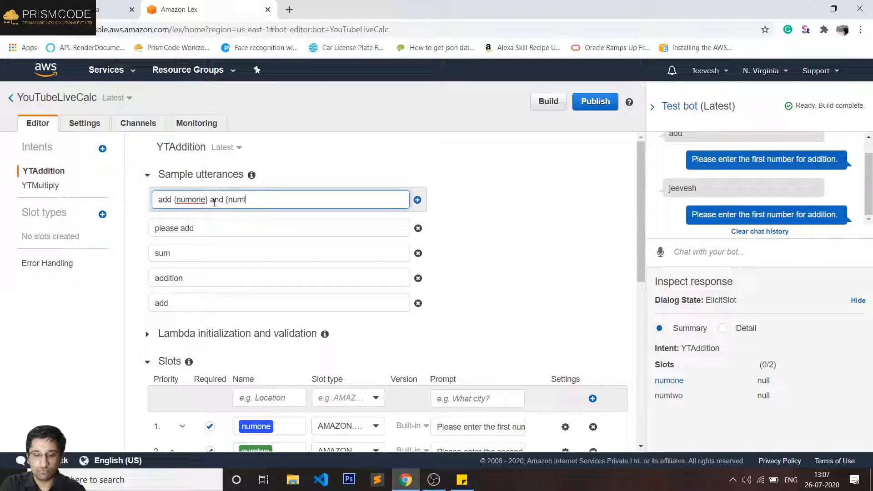
text(wo)
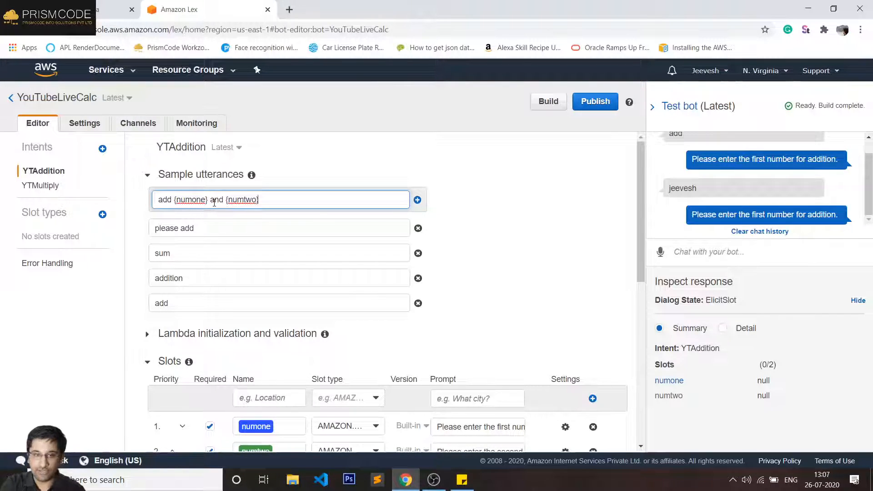
key(Return)
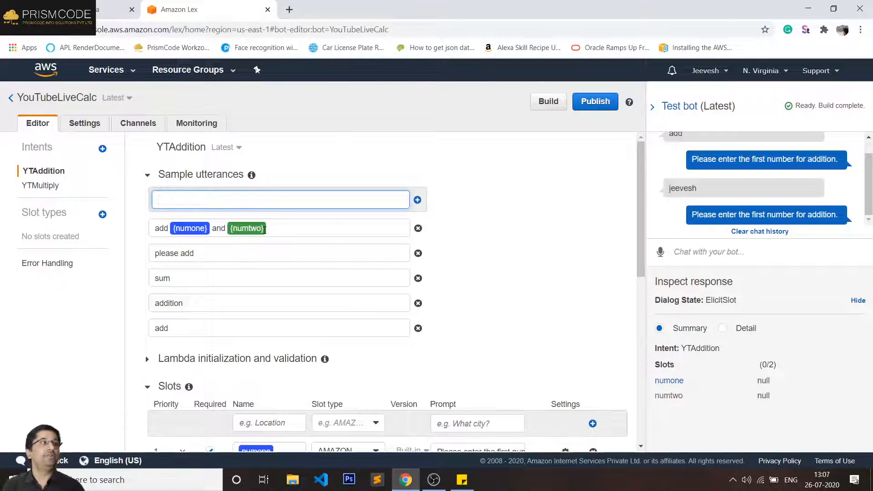
scroll(278, 226, down, 2)
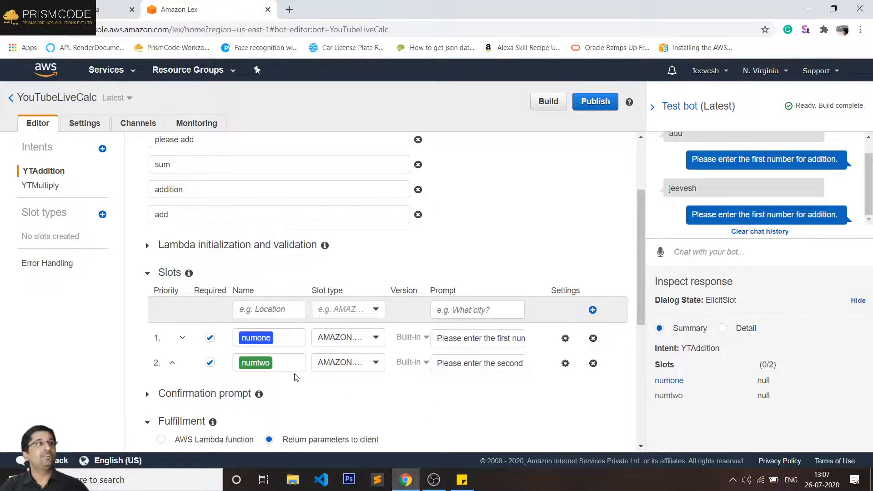
scroll(281, 363, up, 2)
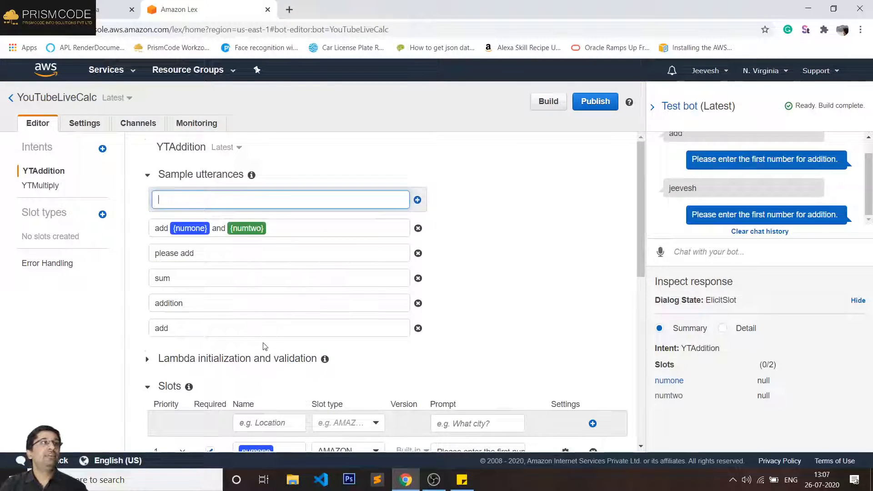
scroll(265, 346, down, 1)
scroll(230, 354, up, 1)
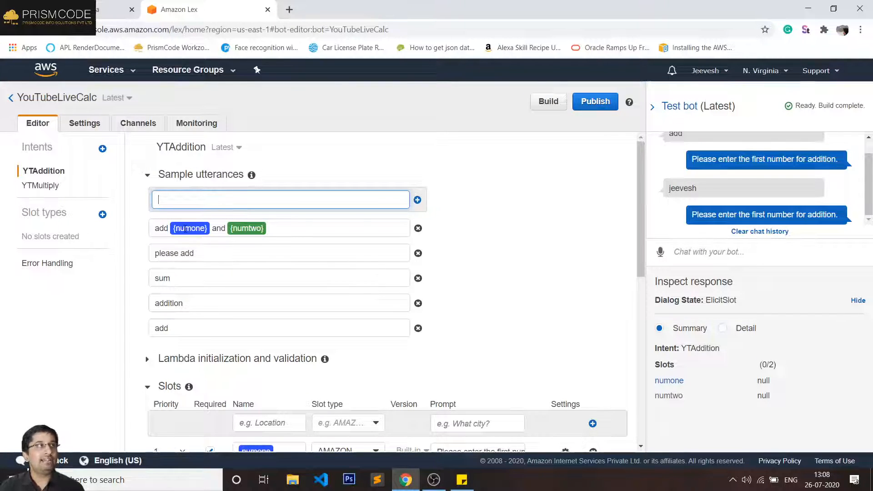
click(186, 230)
click(187, 228)
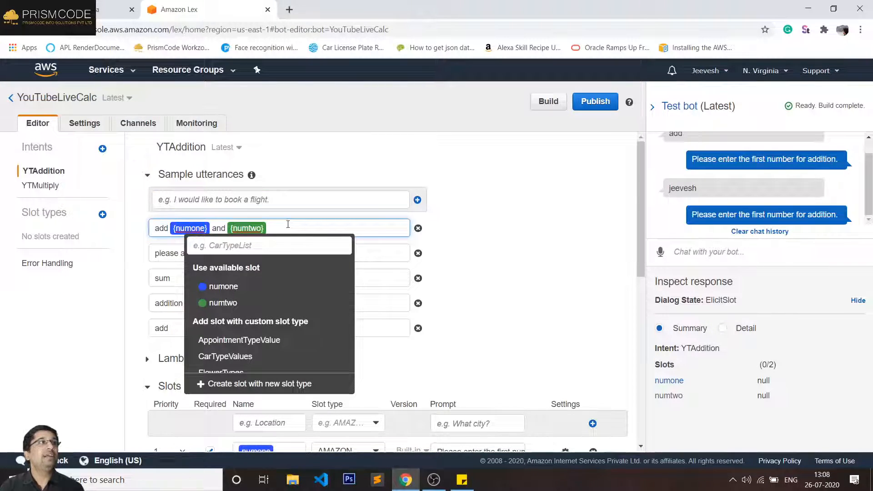
click(462, 248)
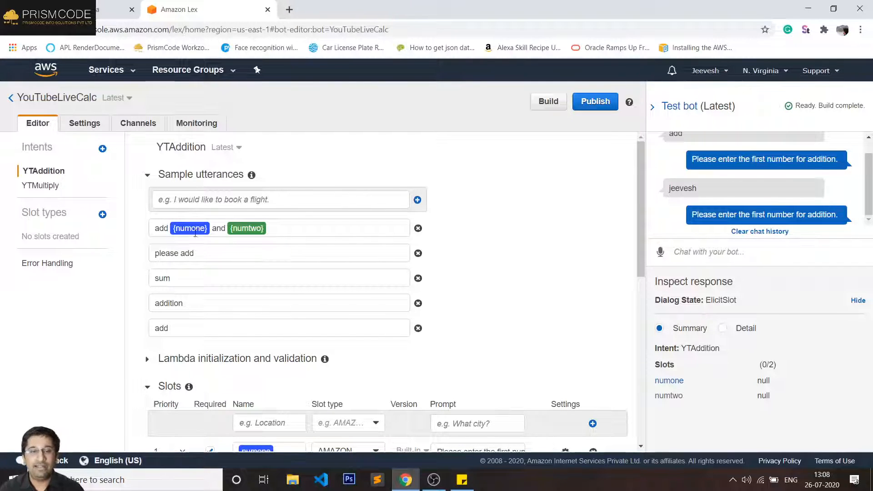
- Rebuild and confirm the YouTubeLiveCalc bot, then start typing 'add 100 and' in the test chat
click(746, 260)
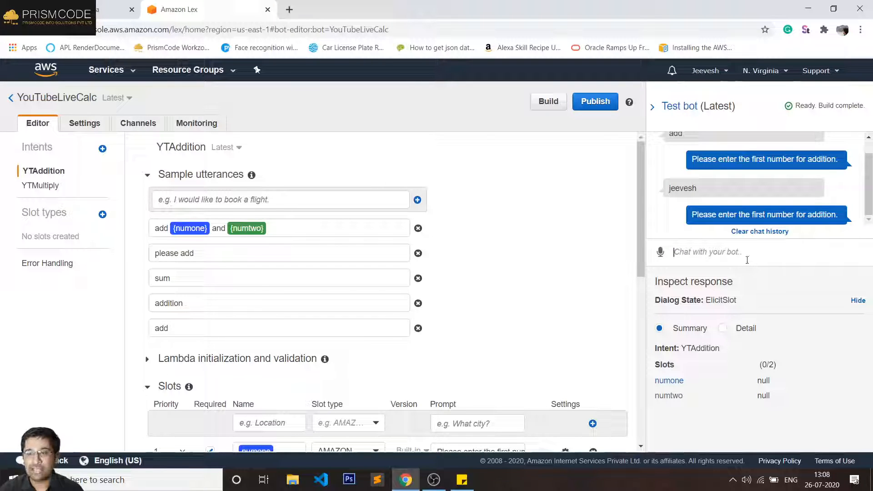
click(548, 101)
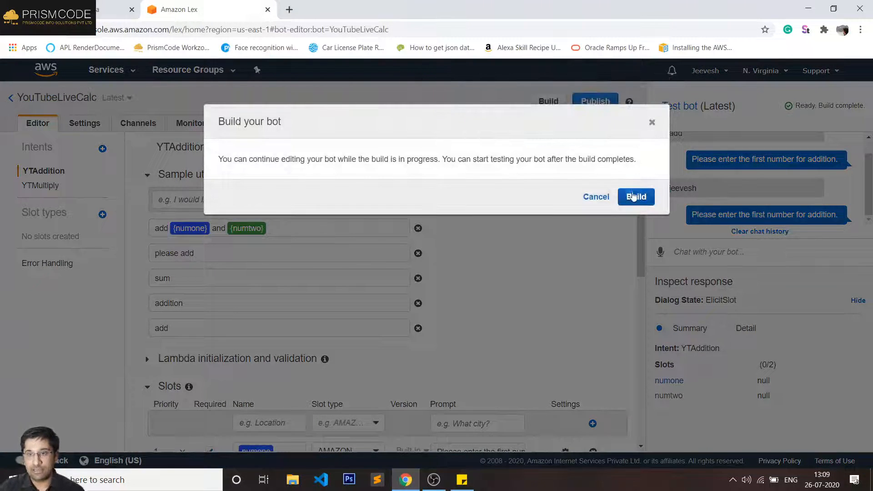
click(627, 193)
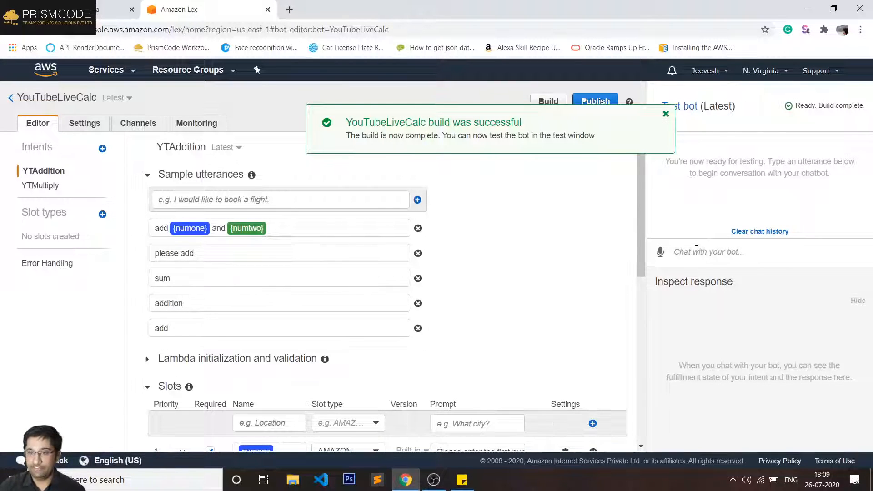
text(add)
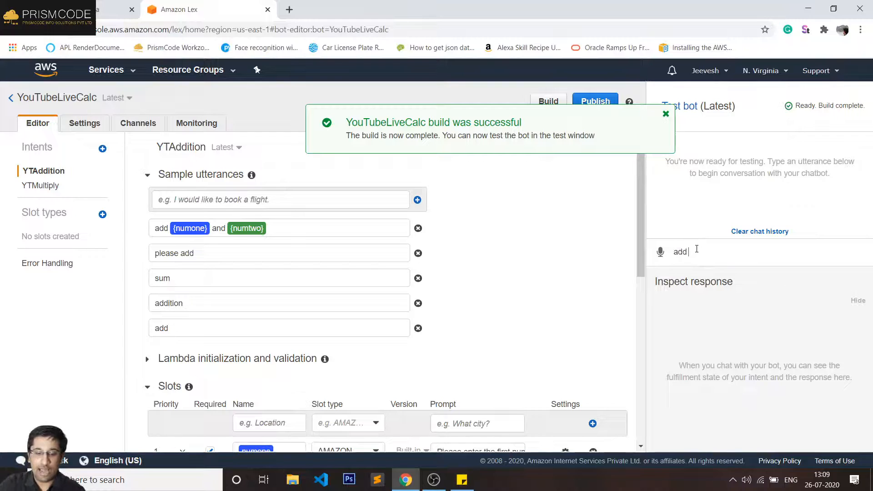
text( 100 and 20)
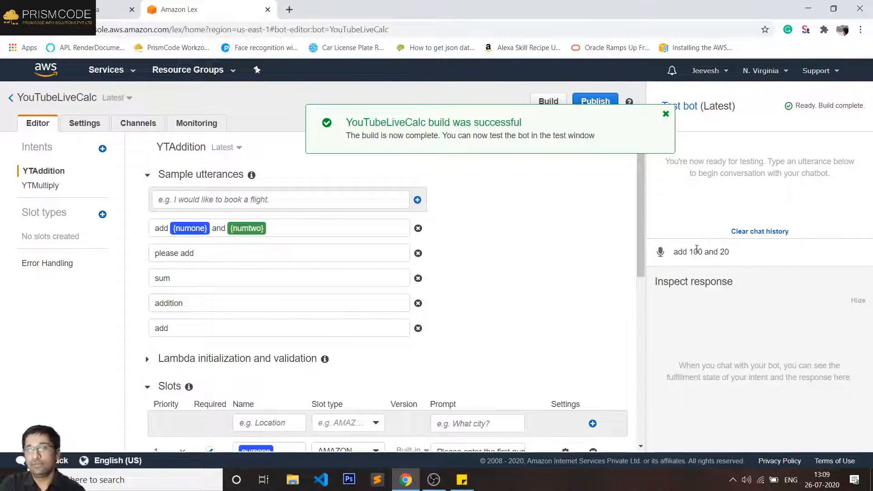
- Send 'add 100 and 20' to the test bot, dismiss the build notice, and return to Lambda
key(Return)
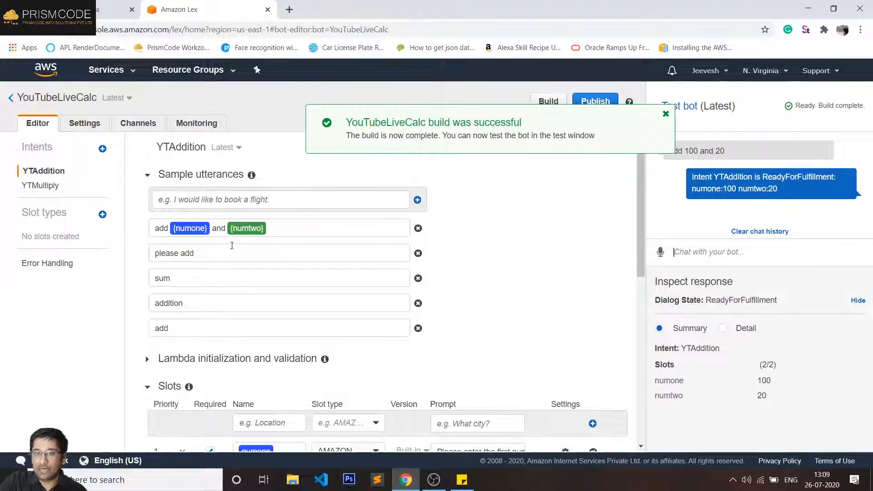
click(666, 114)
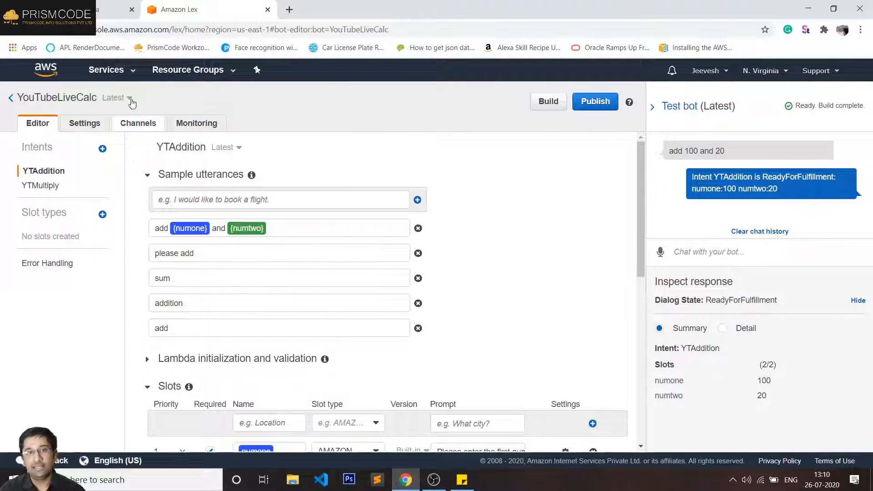
click(114, 9)
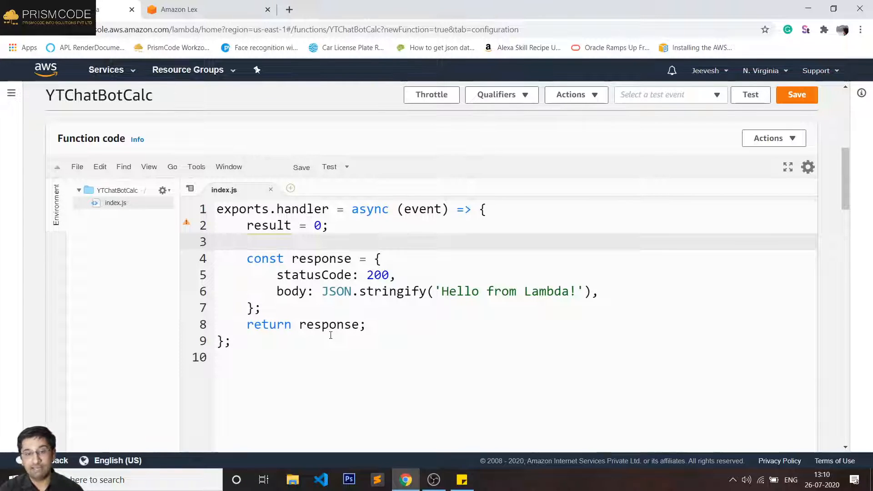
- Zoom in on the Lex editor to read the YTAddition slots numone 100 and numtwo 20
click(182, 6)
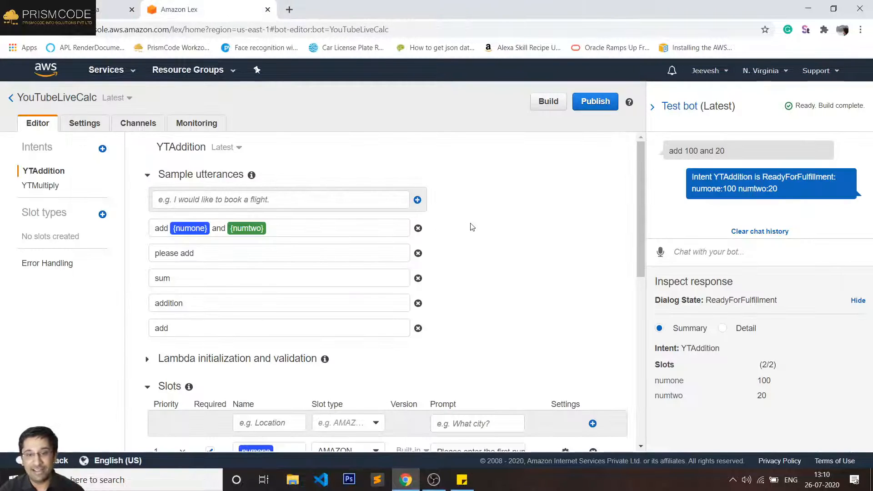
key(ctrl+plus)
key(ctrl+plus)
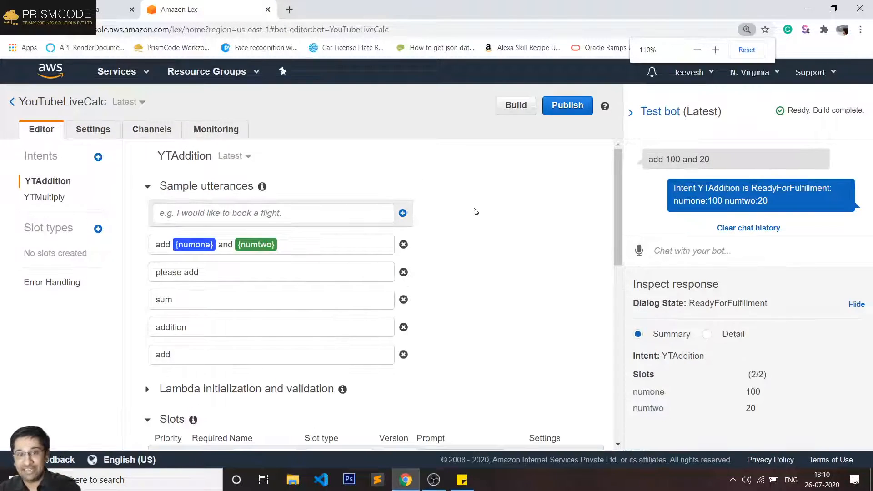
scroll(491, 272, down, 2)
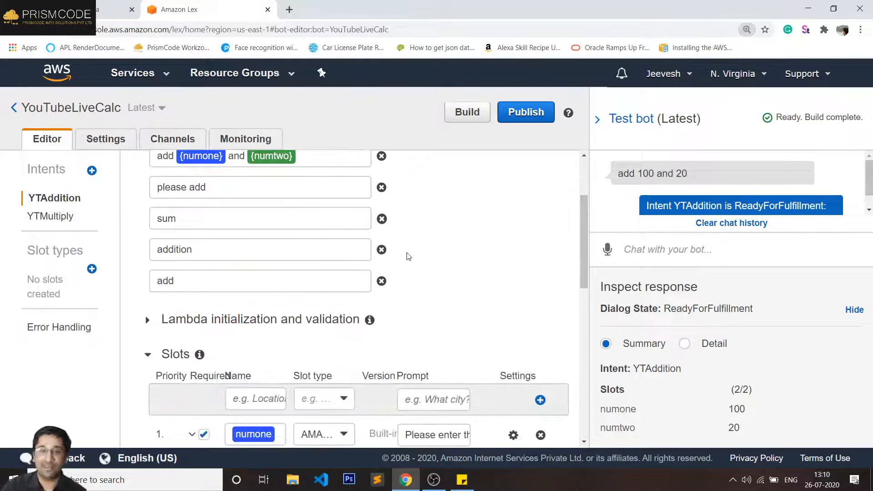
scroll(202, 175, up, 3)
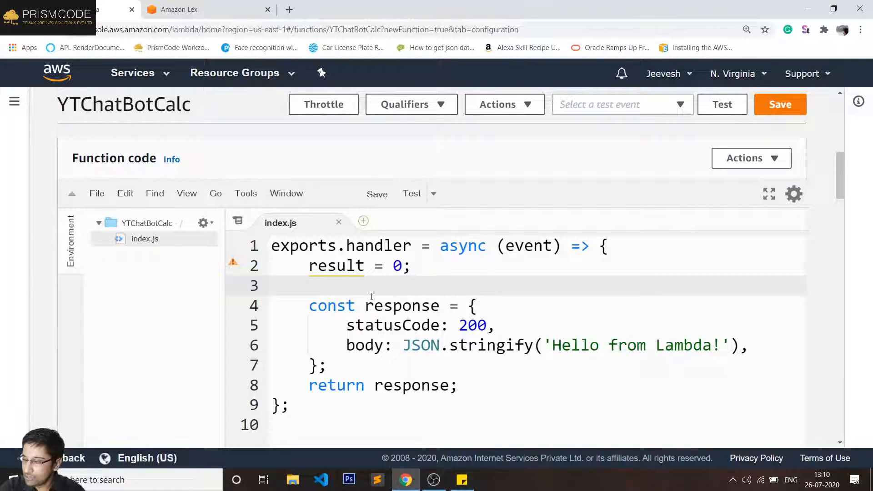
- Type 'var intent = event. currentIntent.slots.' on line 3 of index.js
text(var)
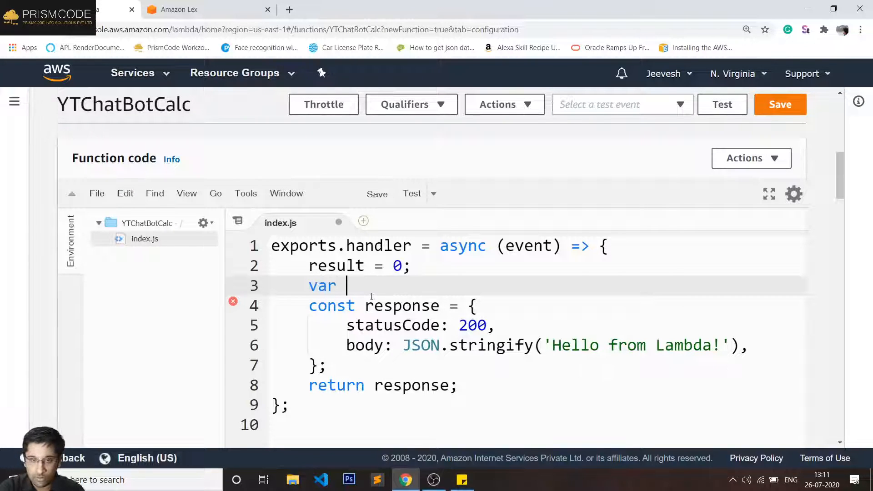
text(i)
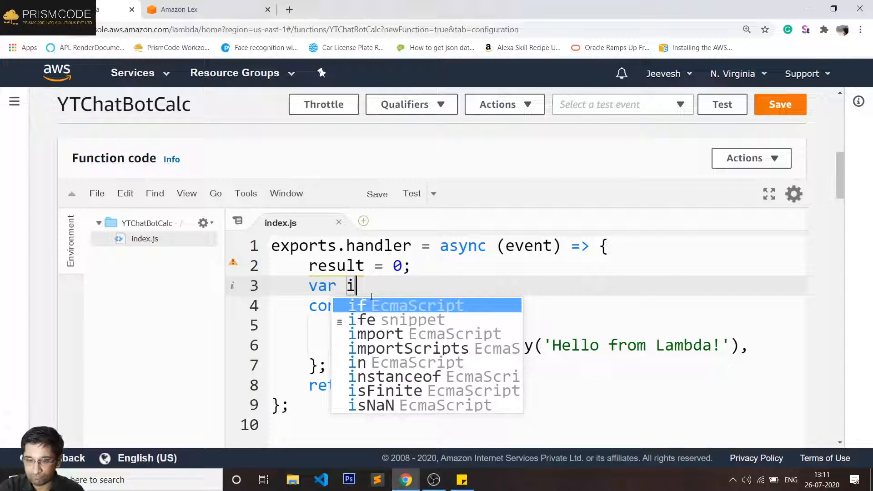
text(ntent )
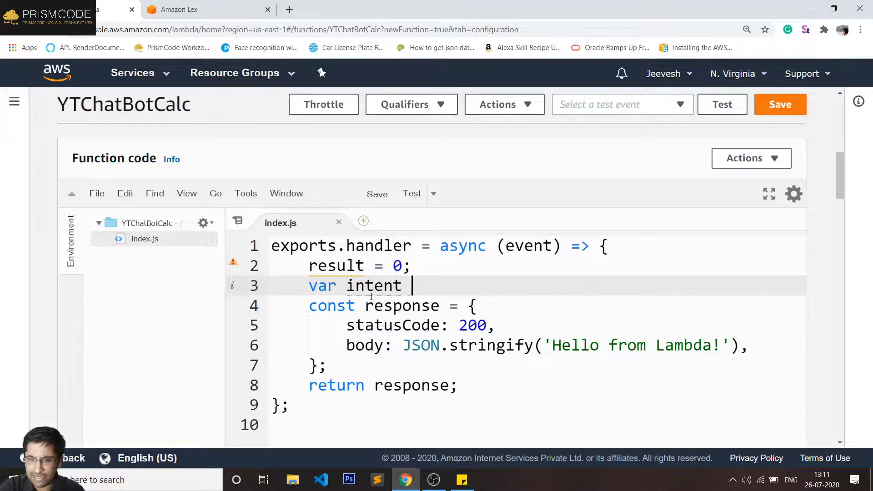
text(=)
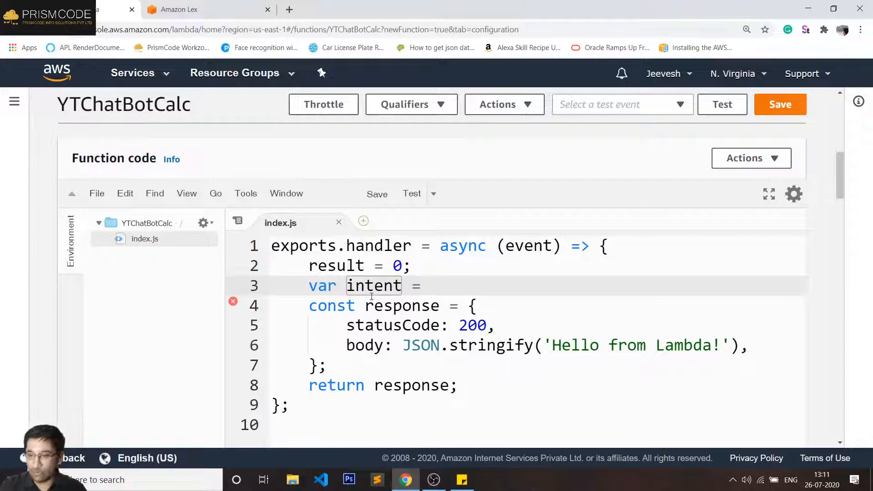
text(even)
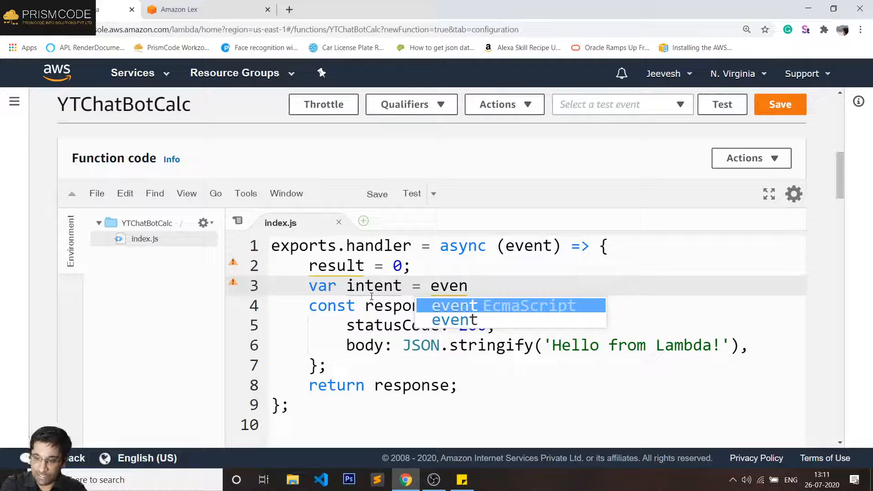
text(t.)
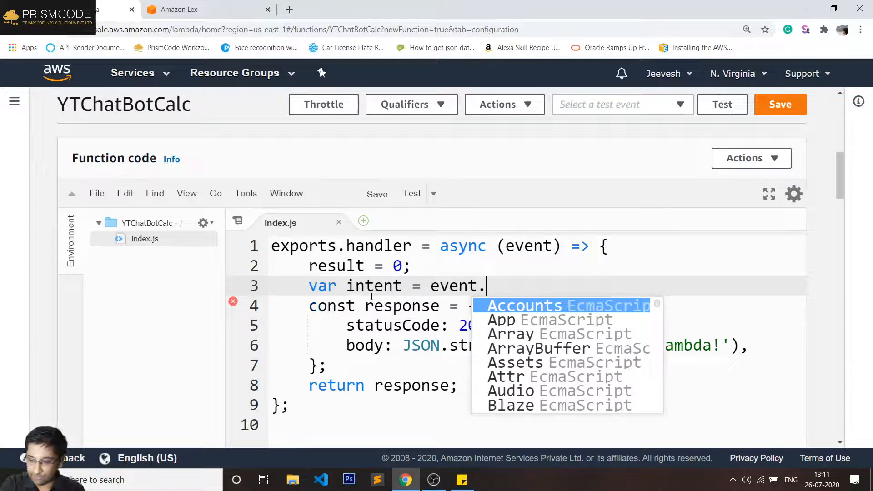
text( curre)
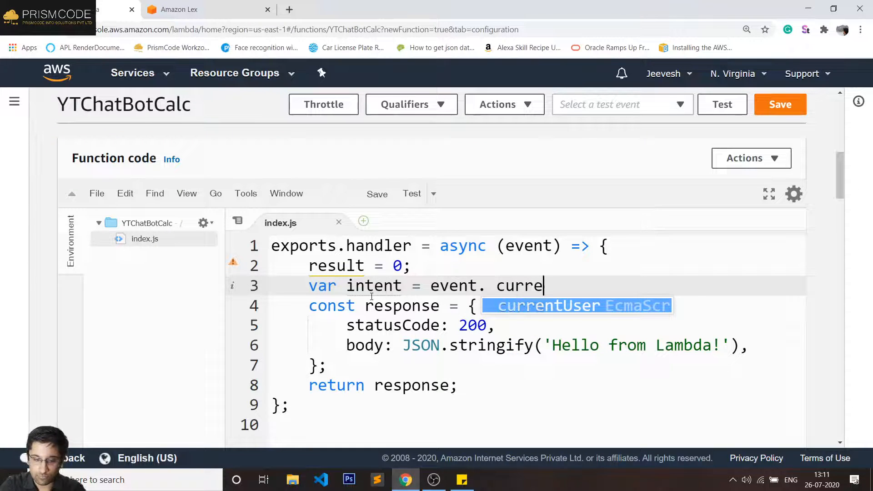
text(ntInten)
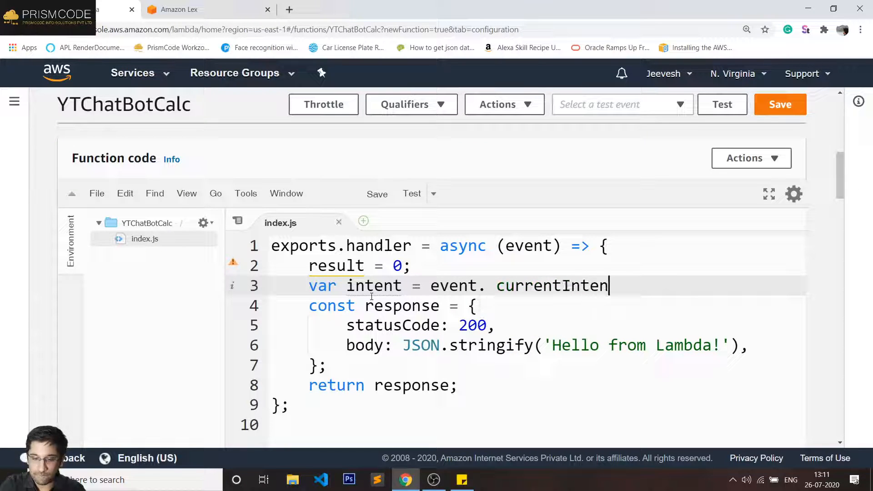
text(t)
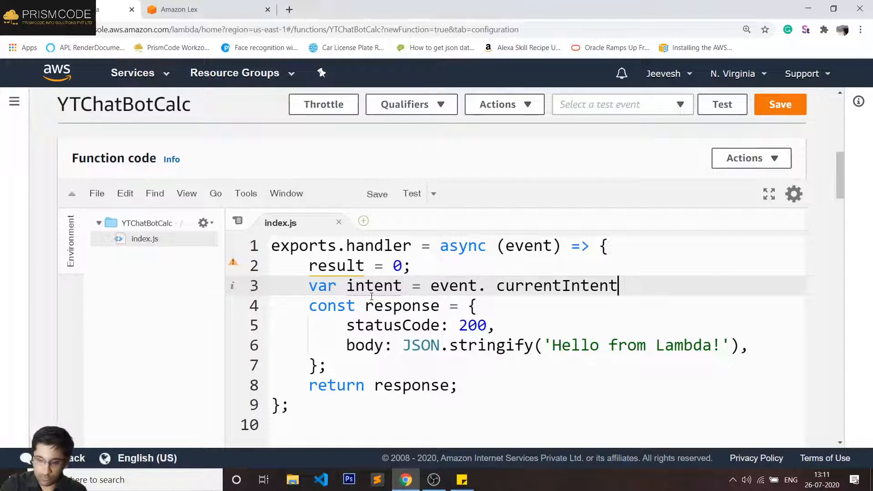
text(.slots.)
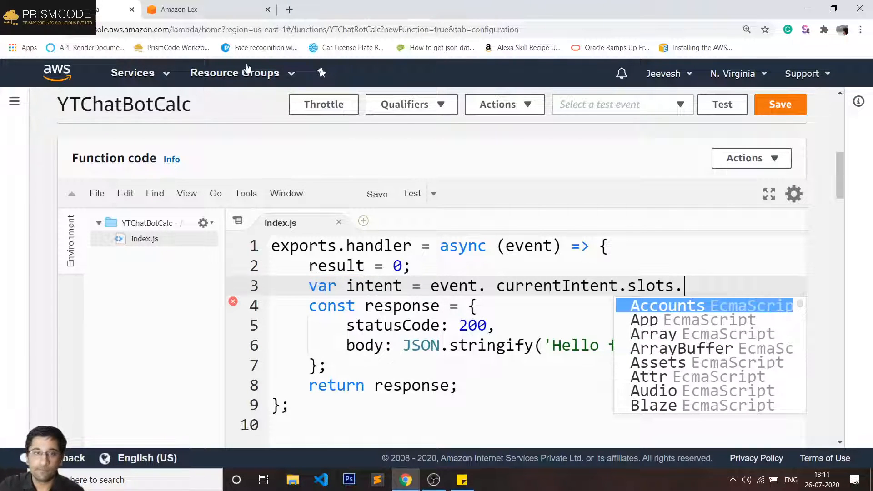
- After checking the slot name in Lex, end line 3 with 'numone;' and remove the space after 'event.'
click(222, 10)
click(203, 271)
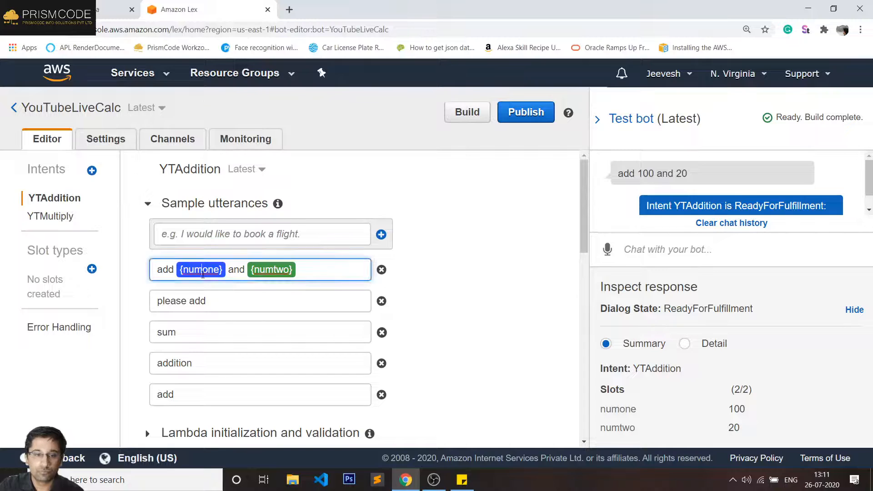
click(114, 9)
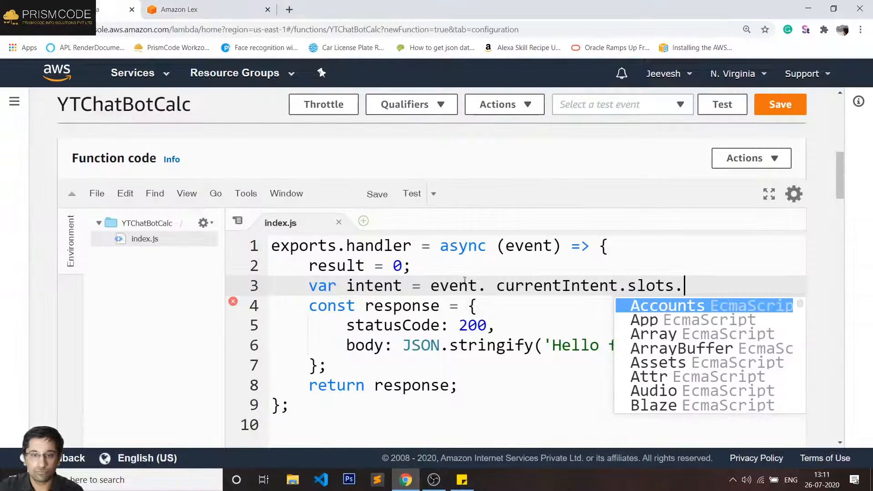
click(684, 282)
text(numone)
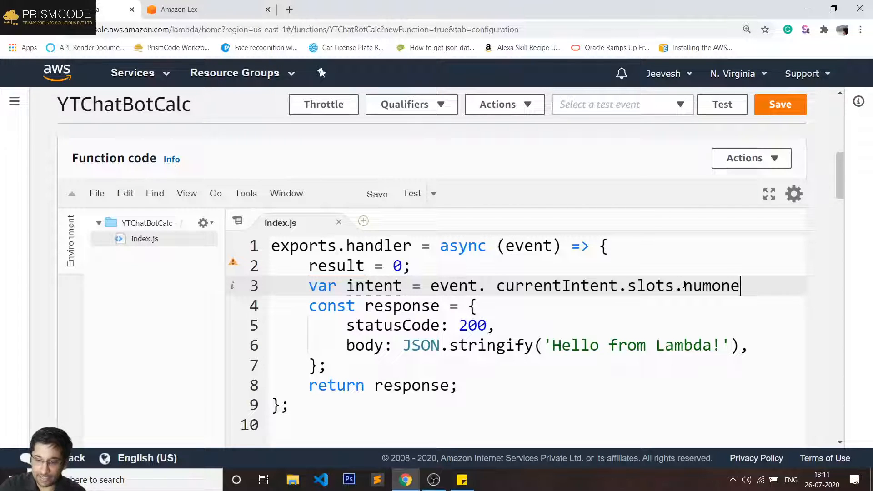
text(;)
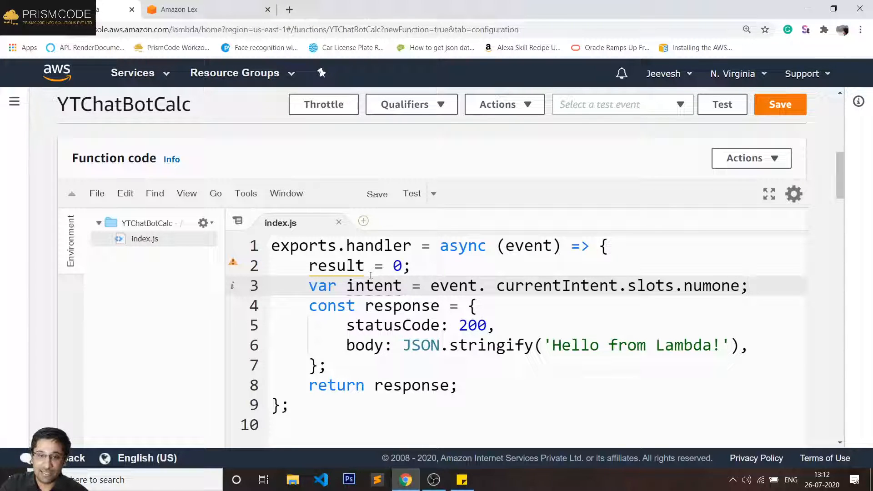
click(495, 286)
key(BackSpace)
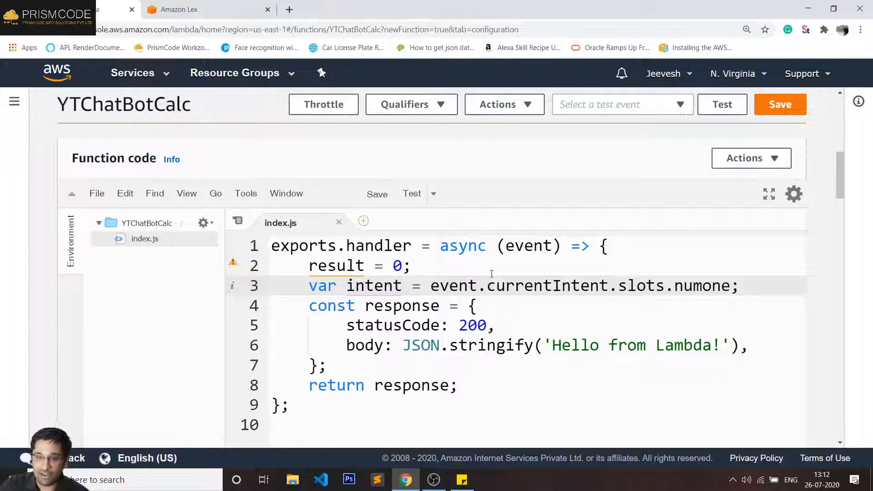
- Highlight event, currentIntent, slots and numone on line 3, tracing event to the handler's parameter
double_click(457, 285)
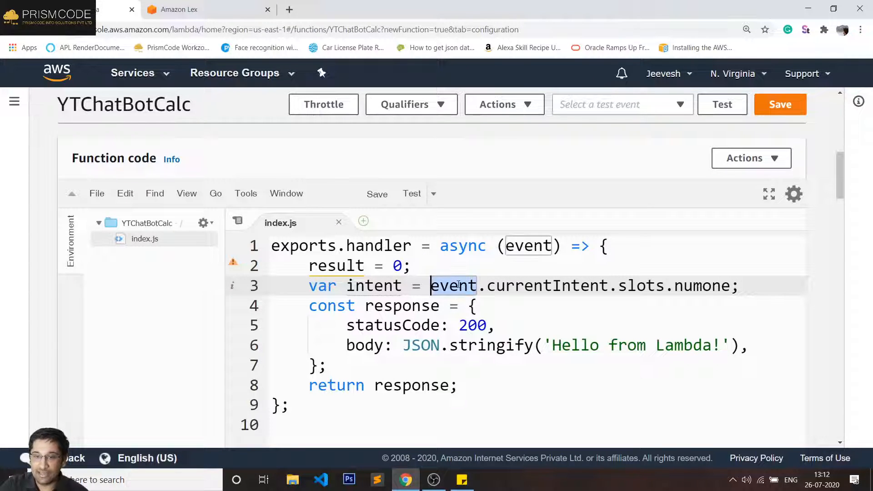
double_click(545, 286)
double_click(641, 286)
click(687, 287)
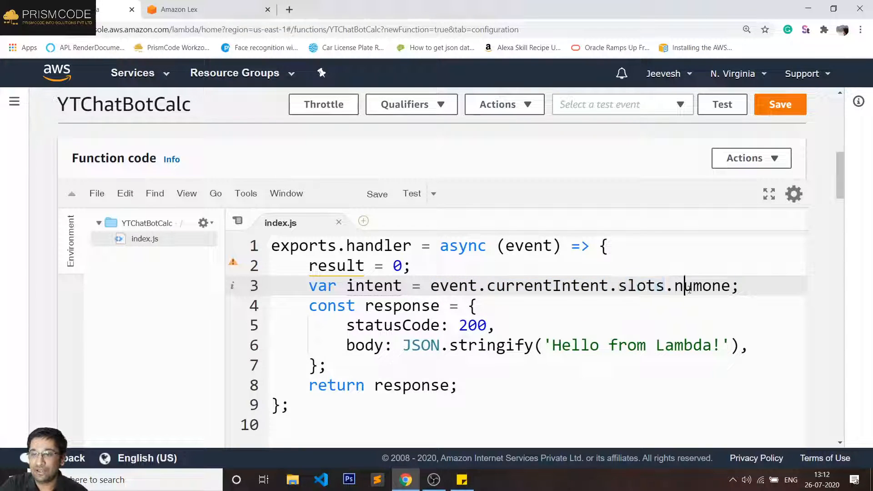
double_click(688, 287)
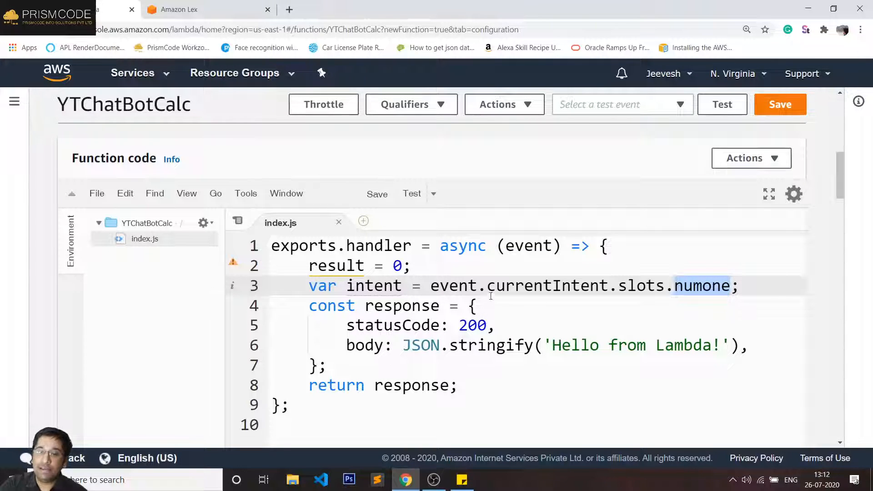
double_click(458, 286)
scroll(515, 293, up, 1)
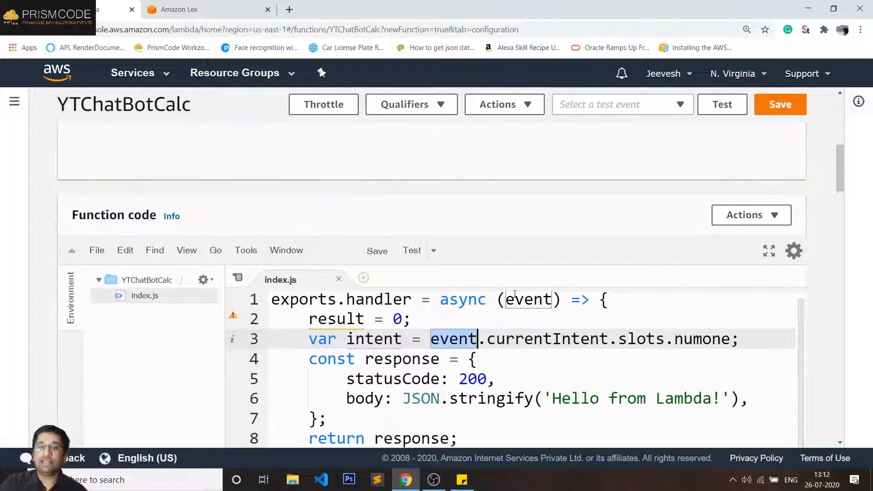
scroll(336, 207, down, 2)
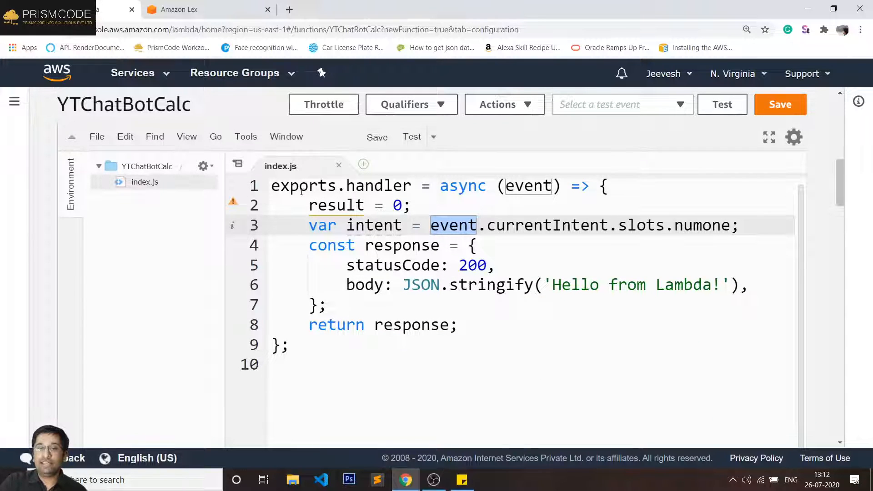
drag(336, 190, 271, 190)
double_click(395, 190)
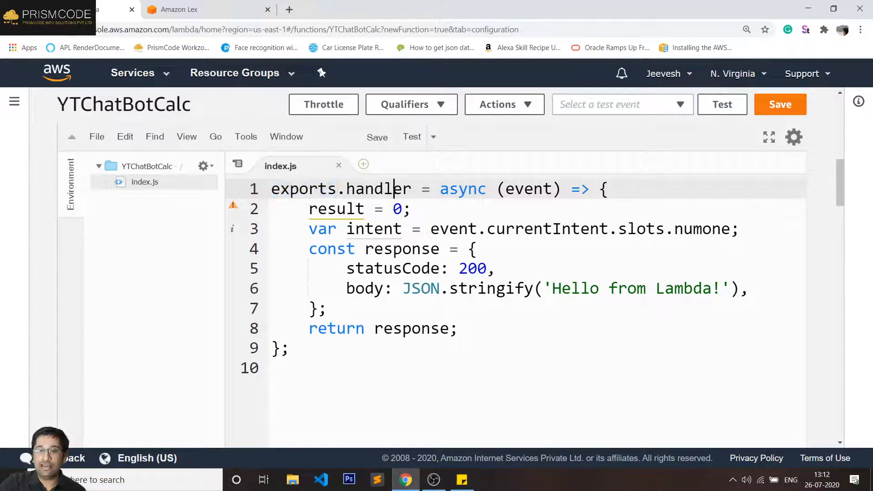
double_click(530, 188)
- Compare with the Lex ReadyForFulfillment result, then select the whole event.currentIntent.slots.numone expression
click(181, 14)
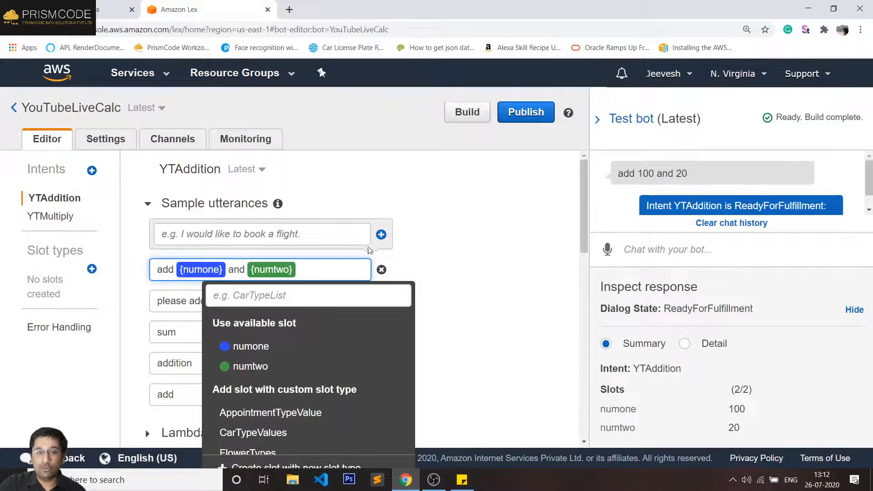
click(493, 239)
click(116, 9)
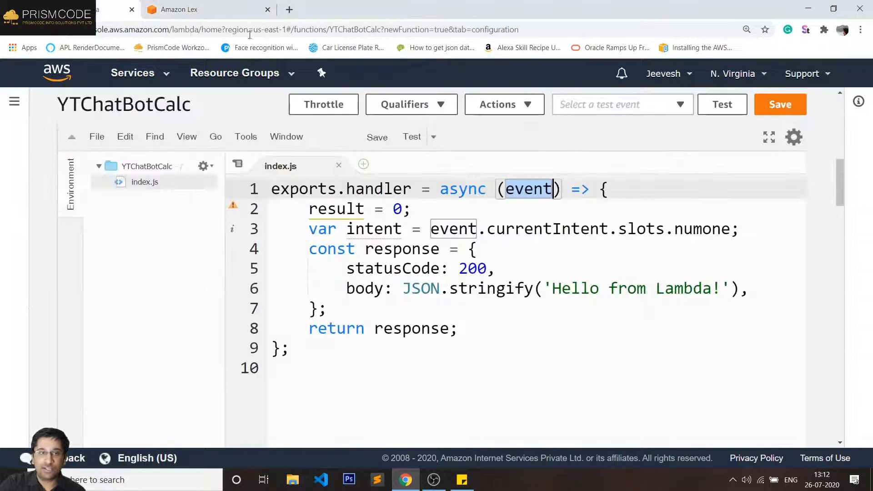
click(196, 10)
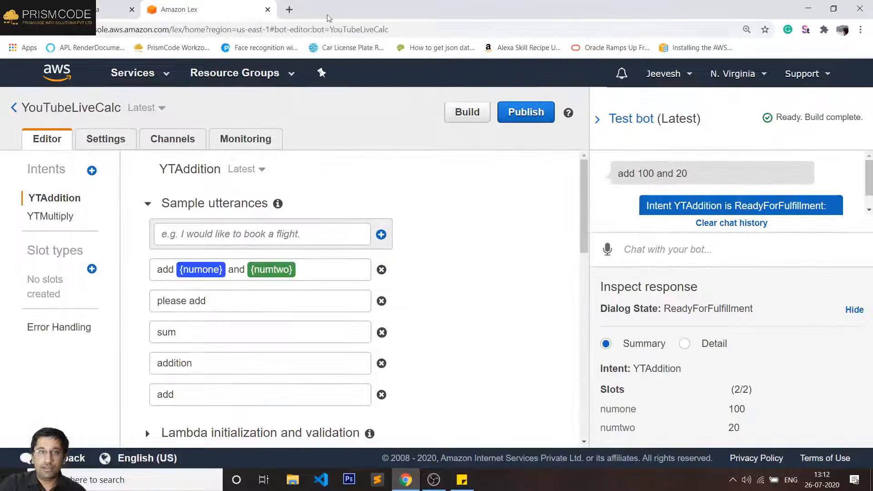
triple_click(702, 313)
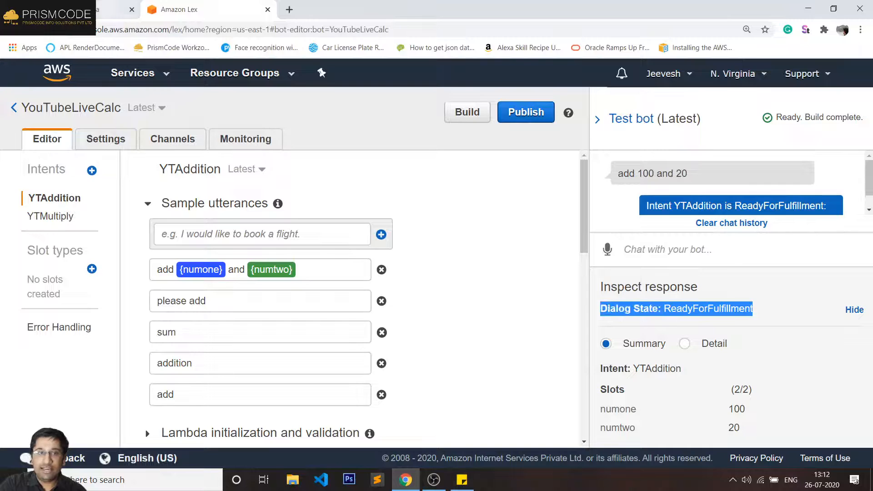
click(110, 8)
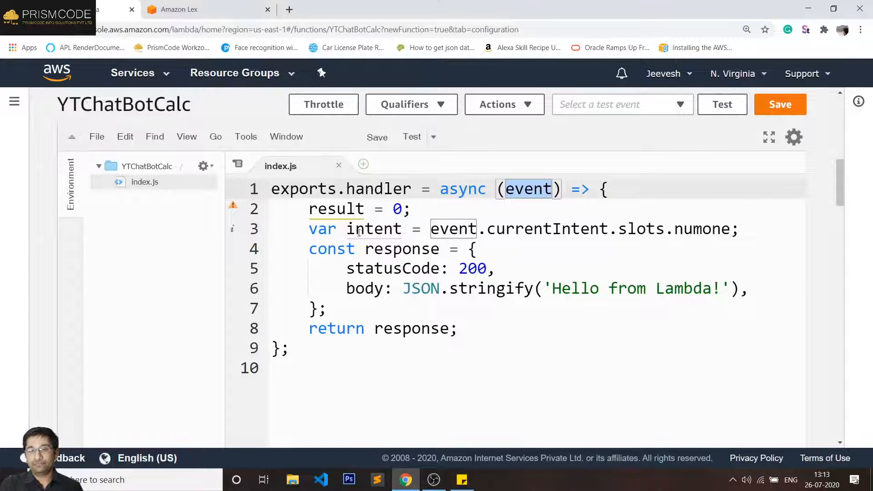
double_click(521, 227)
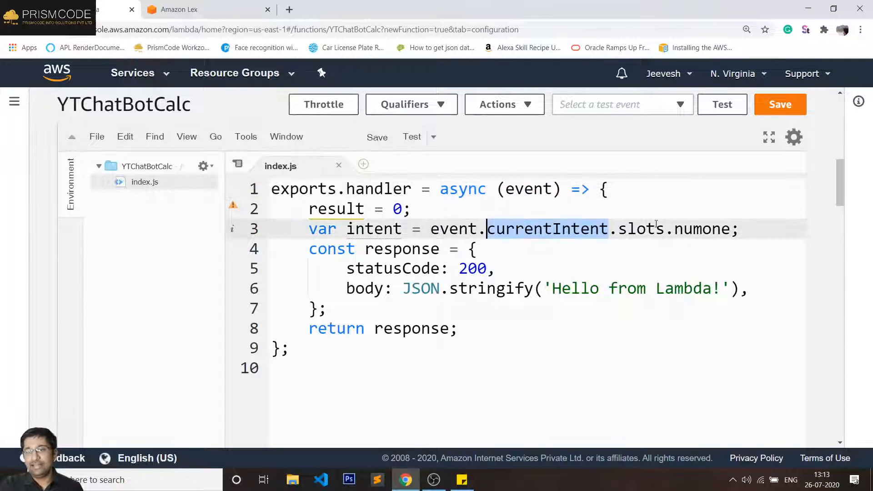
double_click(642, 228)
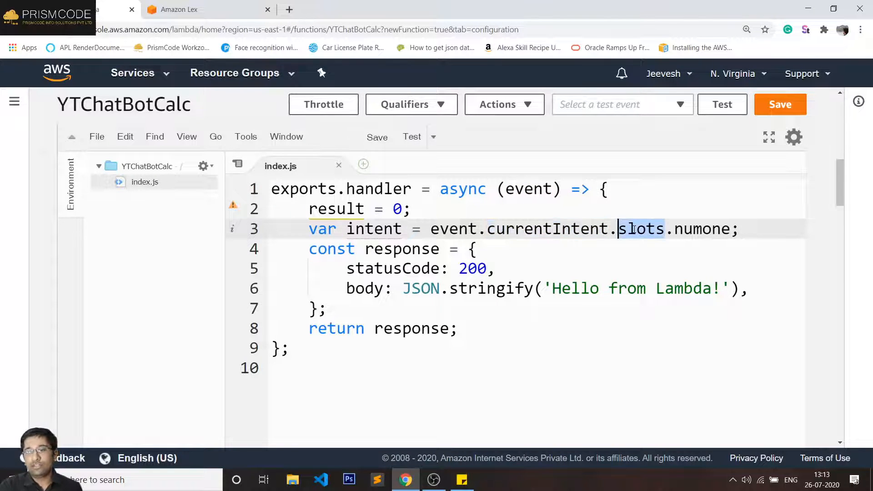
double_click(711, 229)
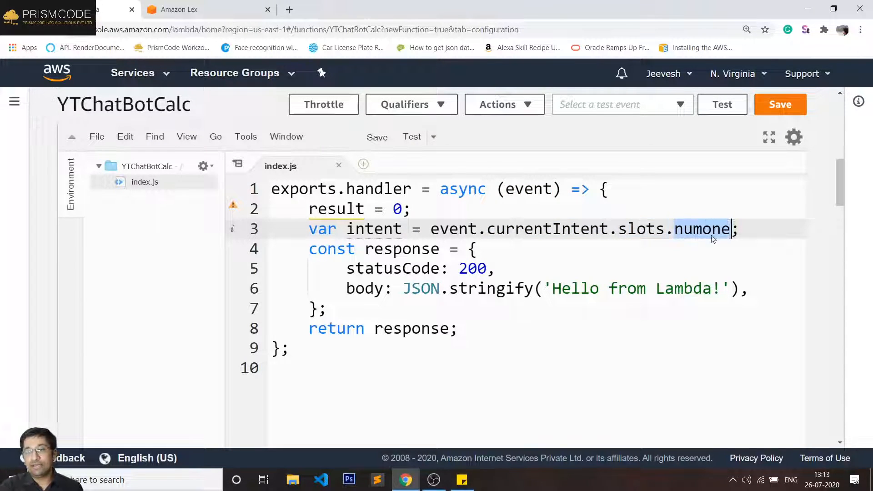
click(217, 7)
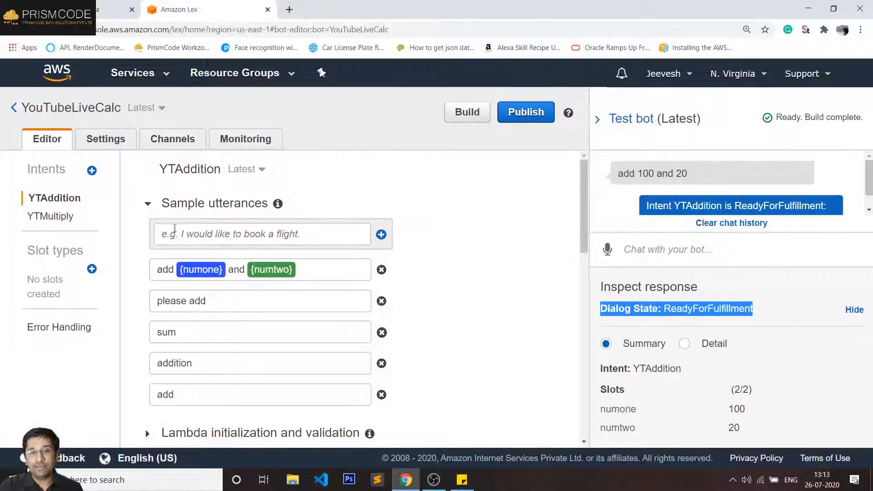
click(116, 9)
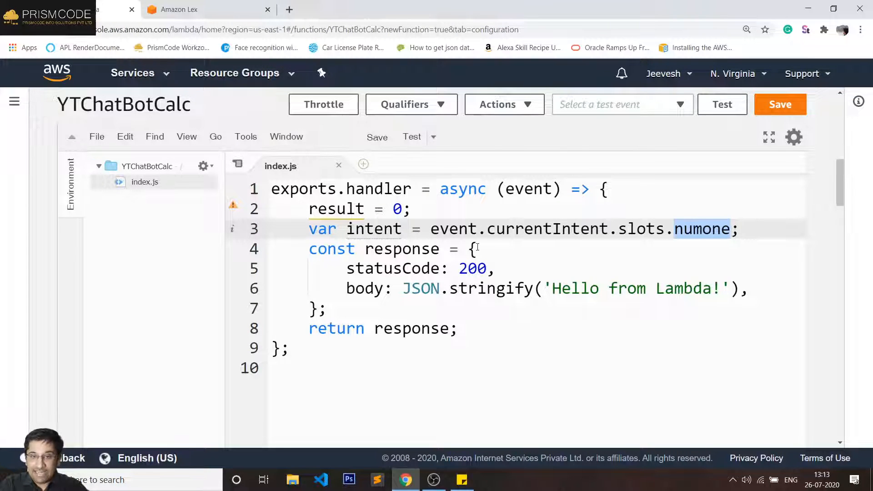
click(637, 229)
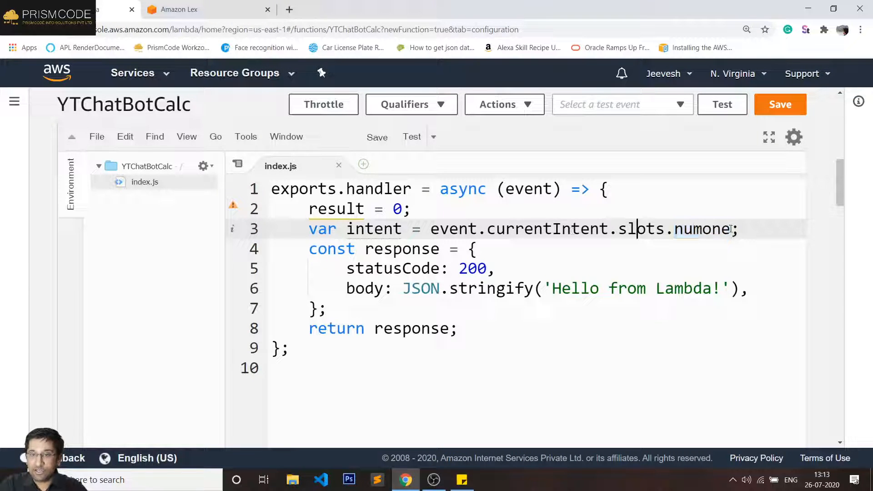
drag(431, 230, 731, 230)
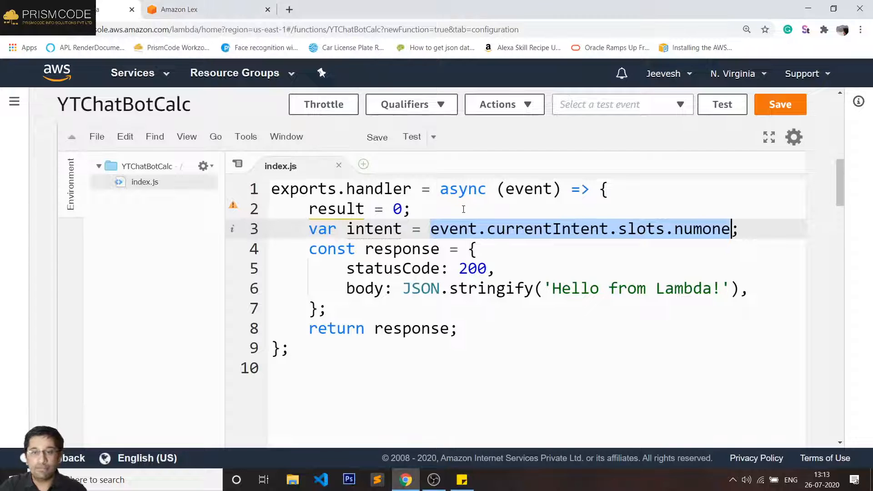
- Insert 'console.log(event);' as a new line 3 and point out its console and event words
click(439, 209)
key(Return)
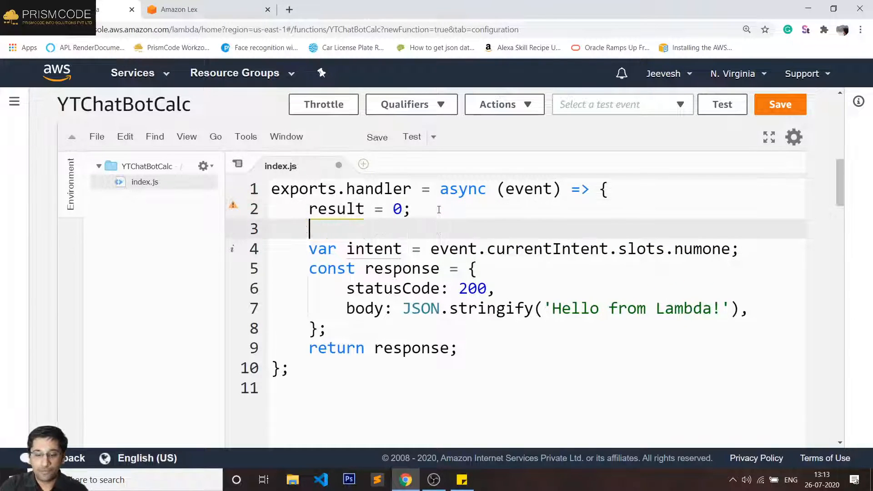
text(console.)
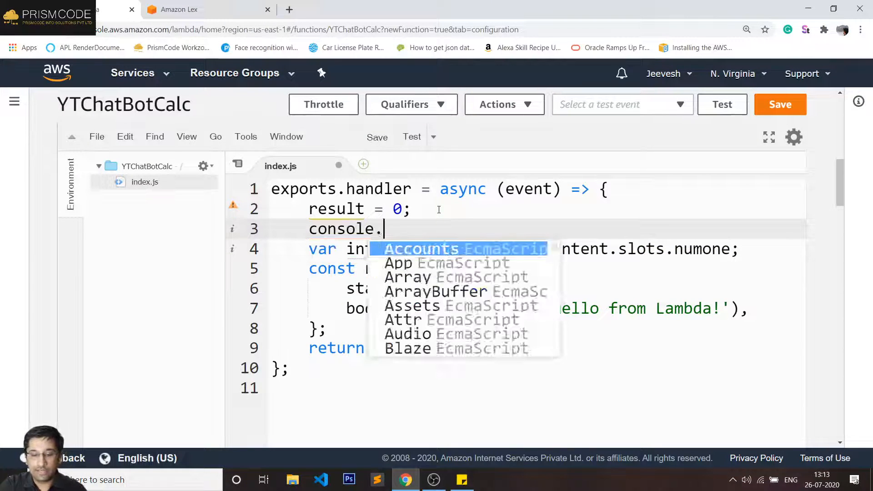
text(log()
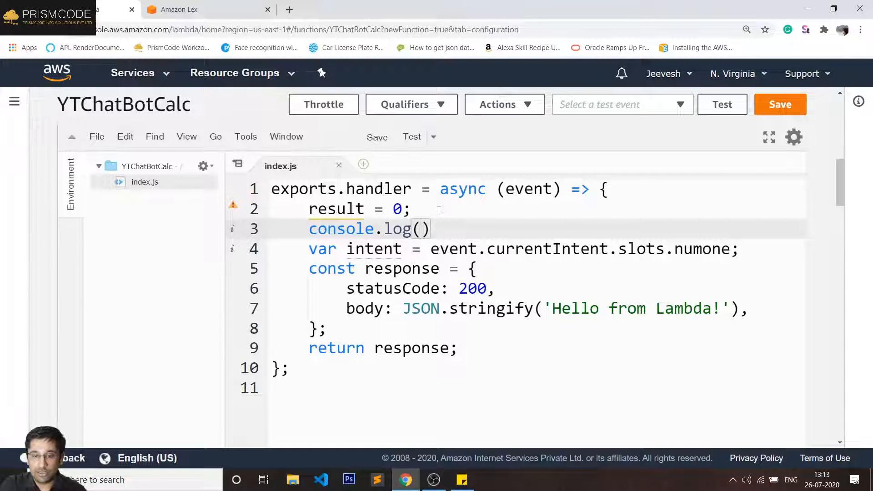
text(event)
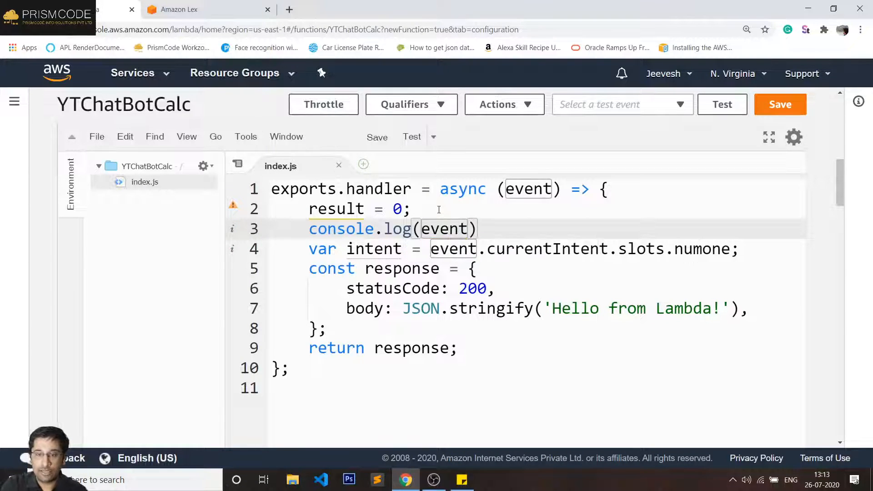
text();)
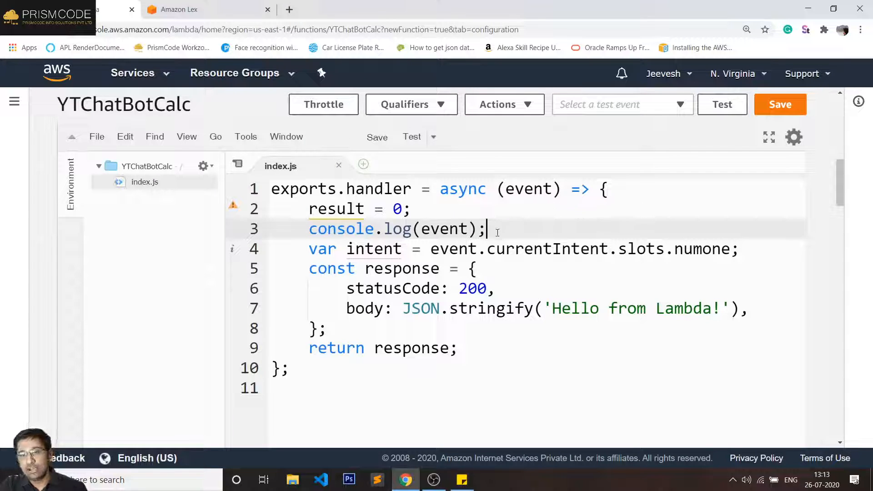
double_click(435, 228)
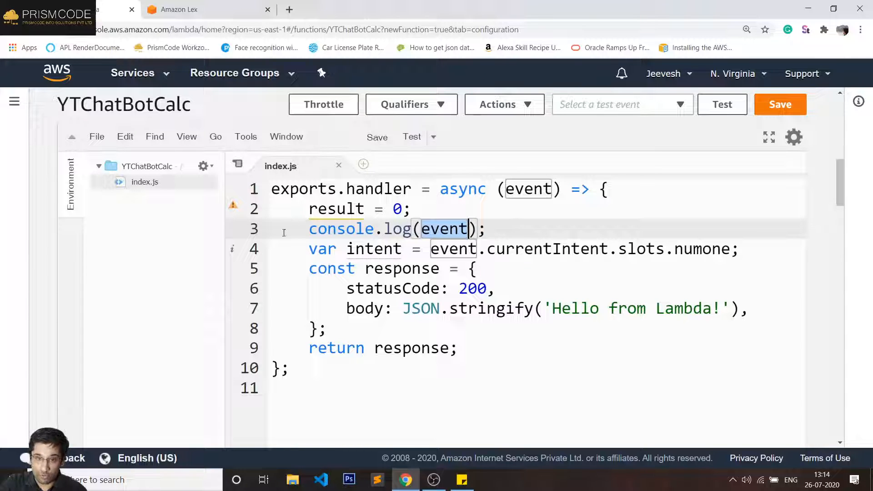
double_click(302, 233)
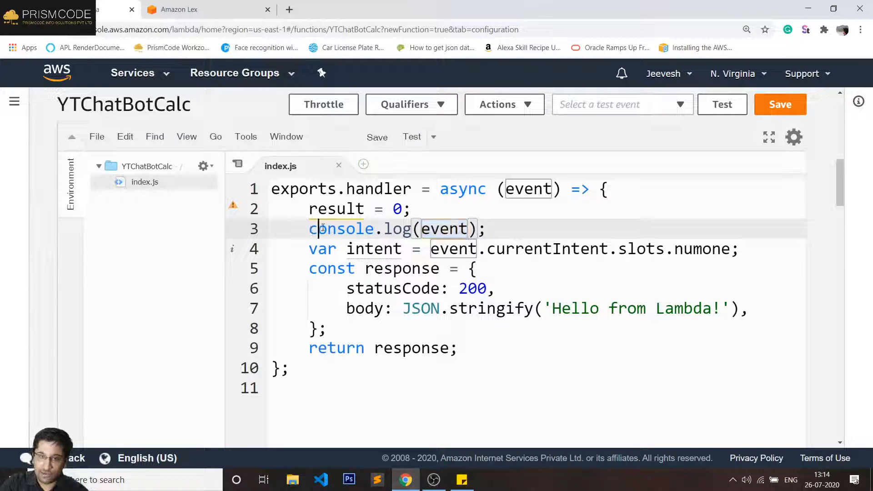
click(418, 228)
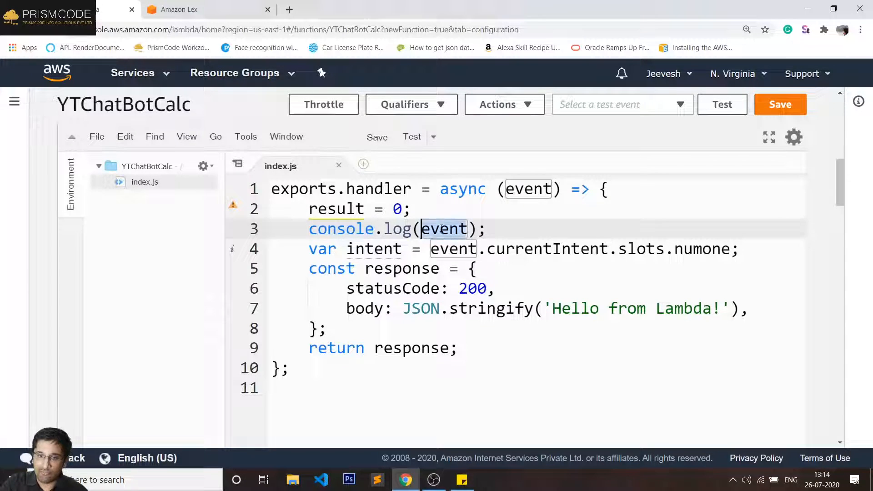
double_click(346, 224)
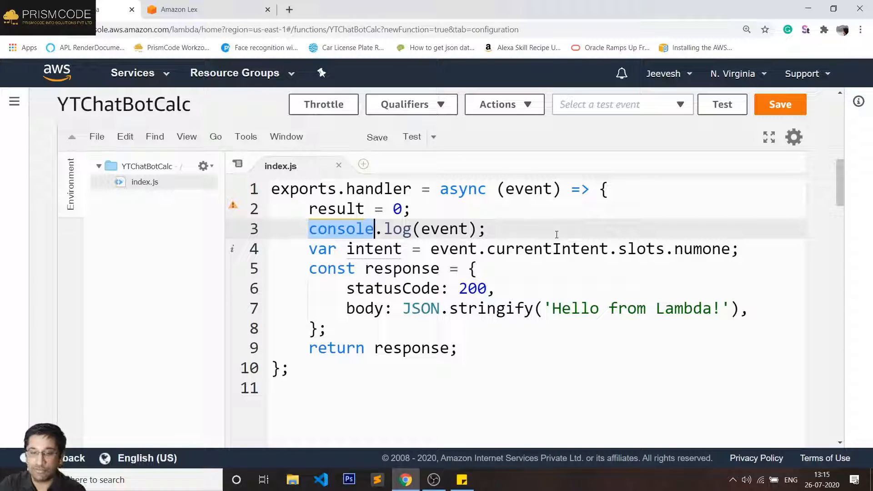
- Make line 2 read 'var result = 0;'
click(420, 210)
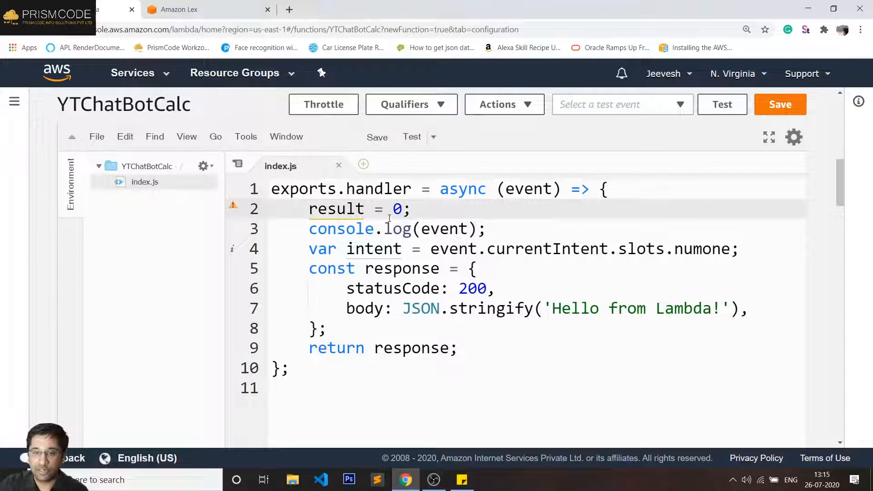
click(309, 229)
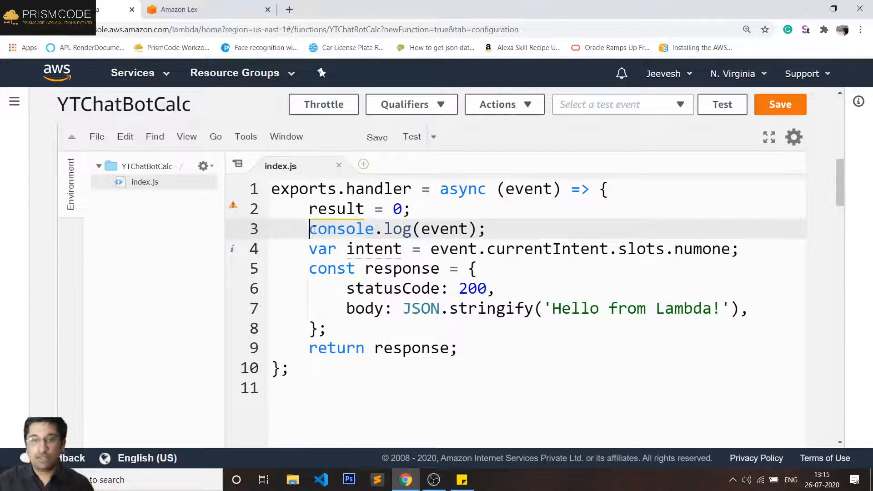
key(Up)
text(var)
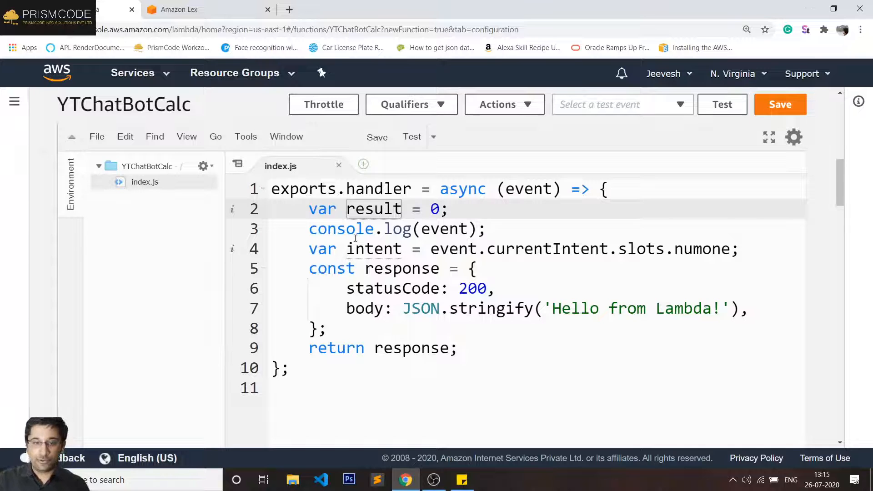
- Comment out the console.log(event) line with '//'
click(337, 232)
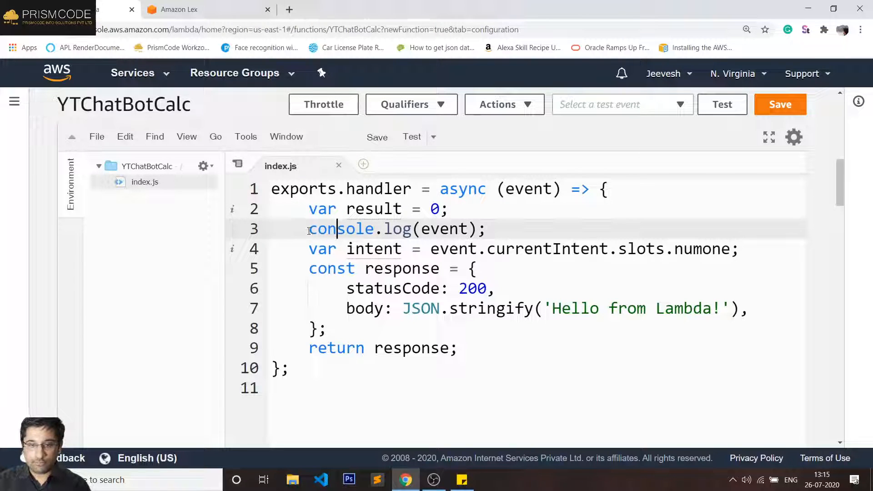
click(306, 231)
text(//)
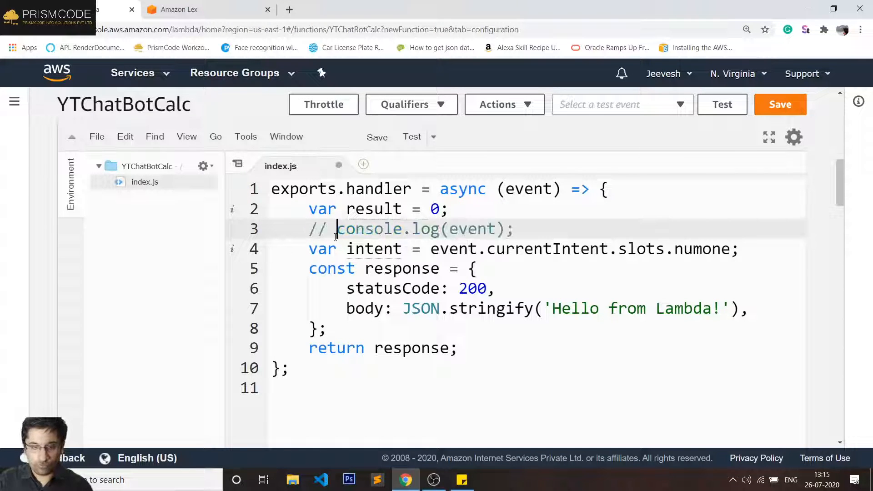
key(Down)
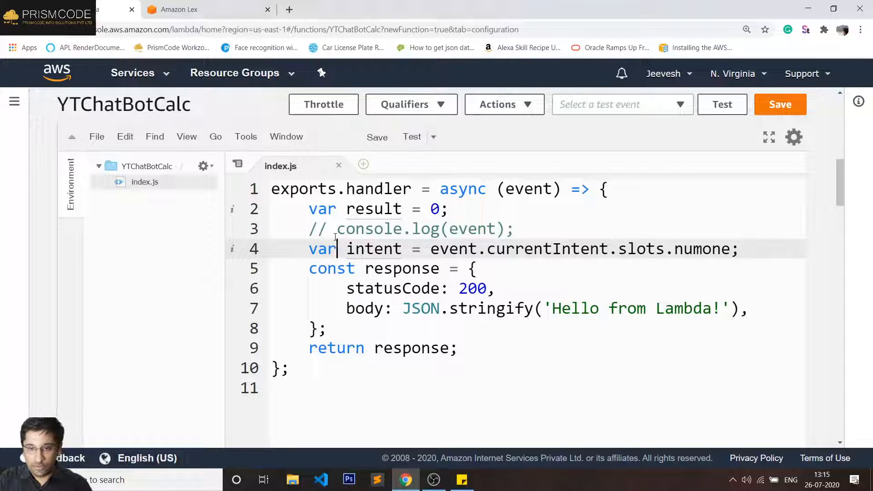
key(Right)
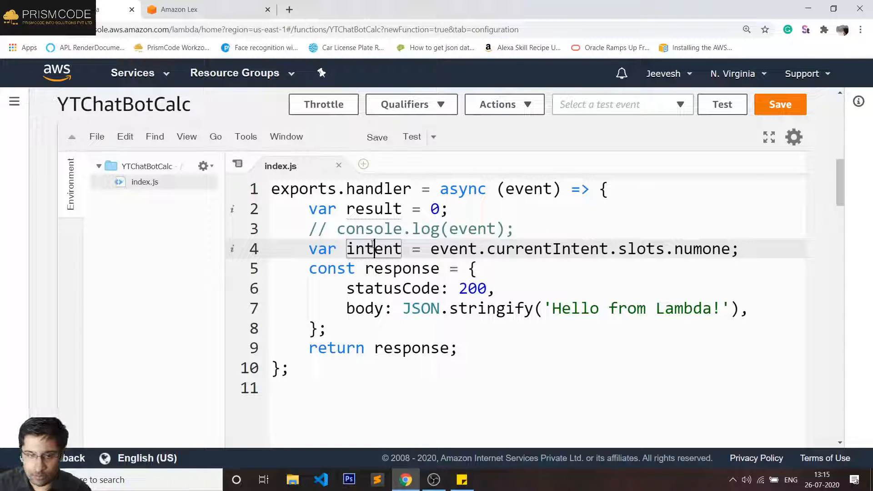
- Rename the intent variable to numone and duplicate that line as line 5
double_click(377, 248)
text(numon)
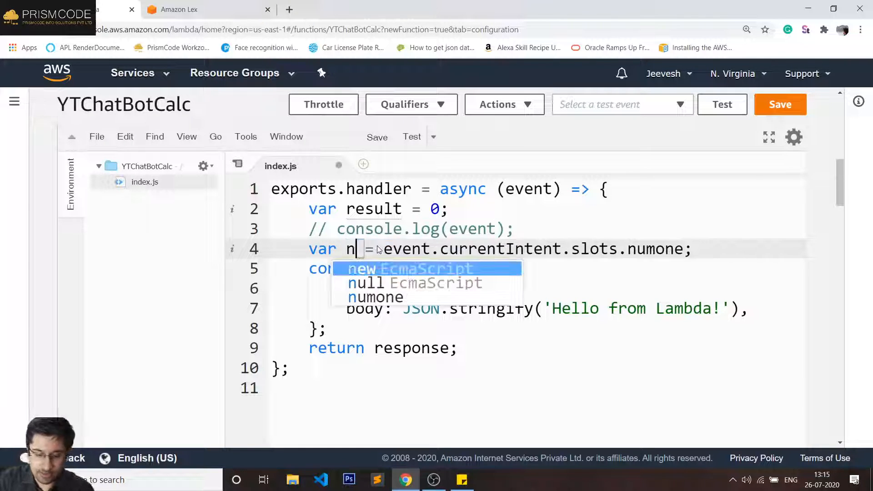
text(e)
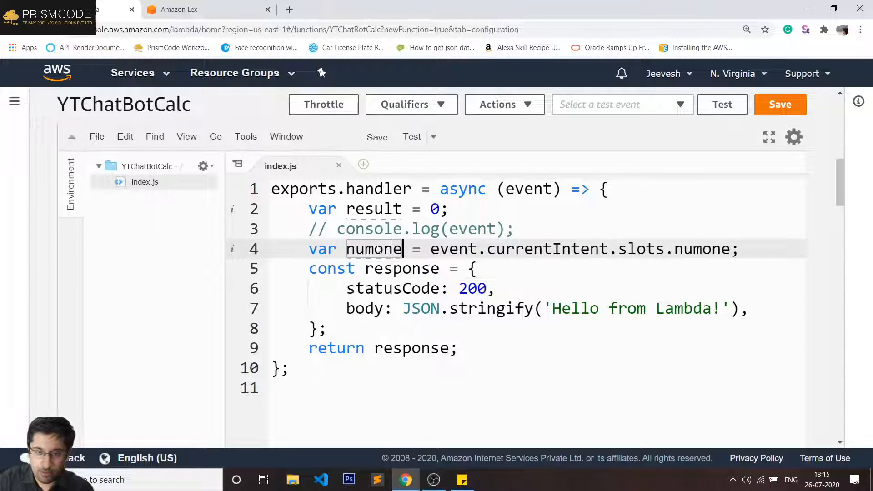
key(Home)
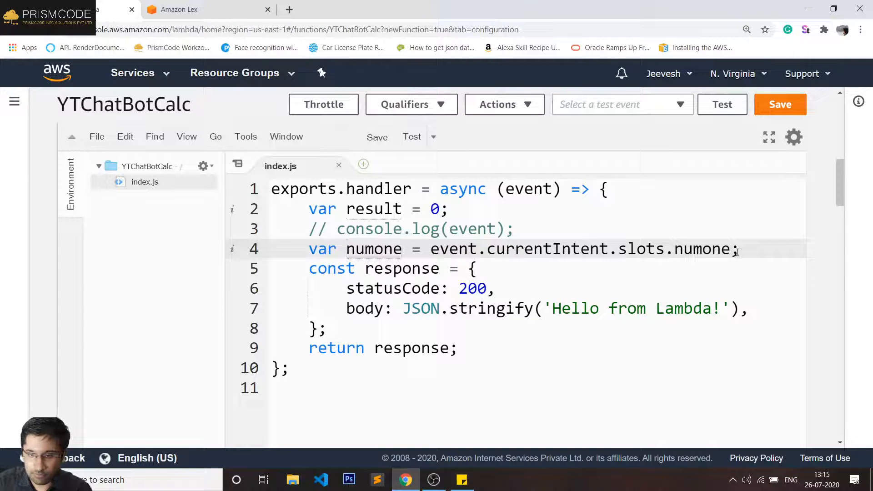
shift+click(761, 255)
key(ctrl+c)
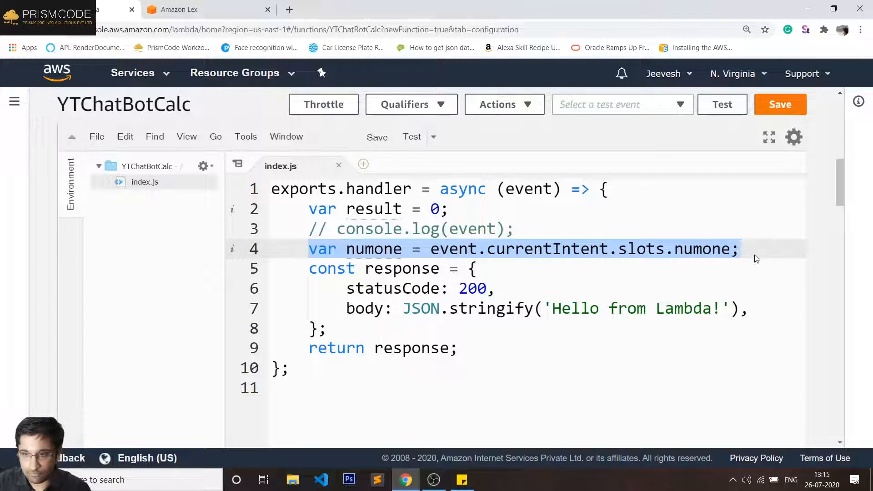
click(754, 255)
key(Return)
key(ctrl+v)
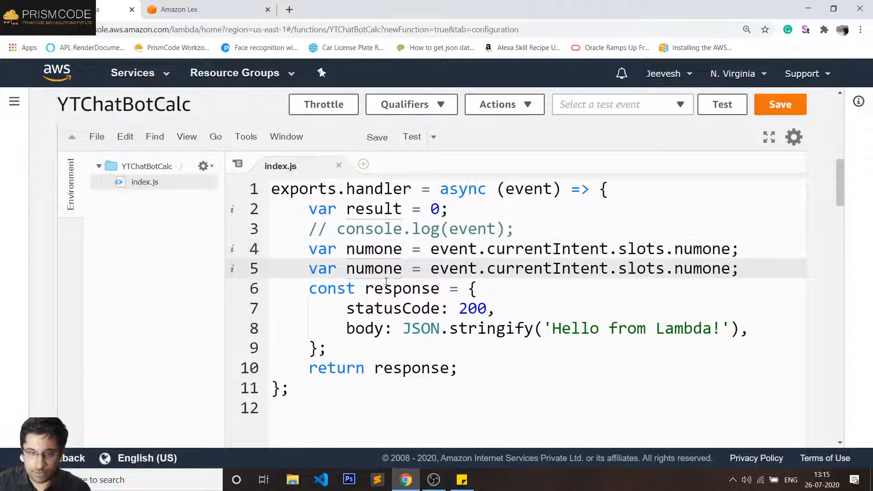
- Change both numone names on line 5 to numtwo, matching the Lex slot name
click(182, 10)
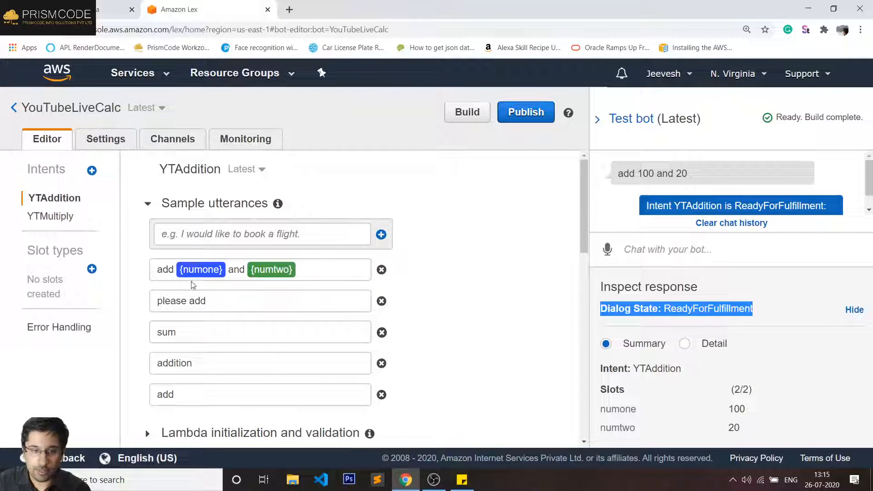
double_click(271, 269)
click(114, 9)
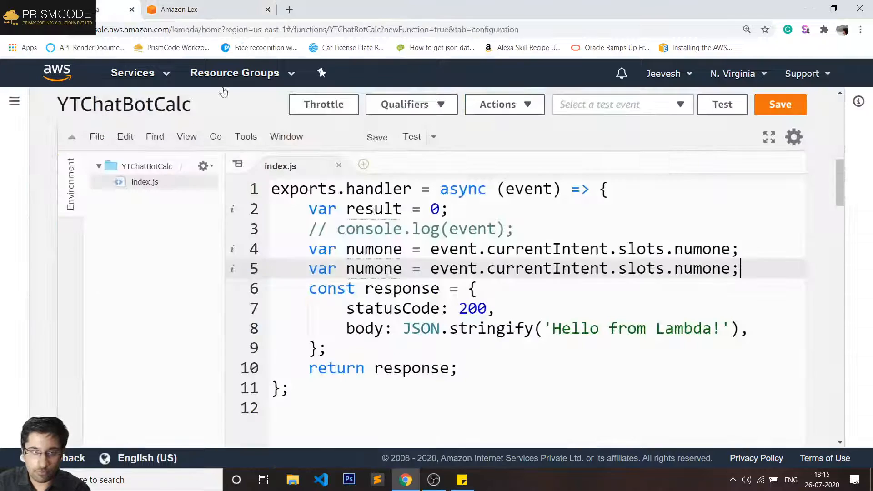
double_click(374, 269)
key(ctrl+v)
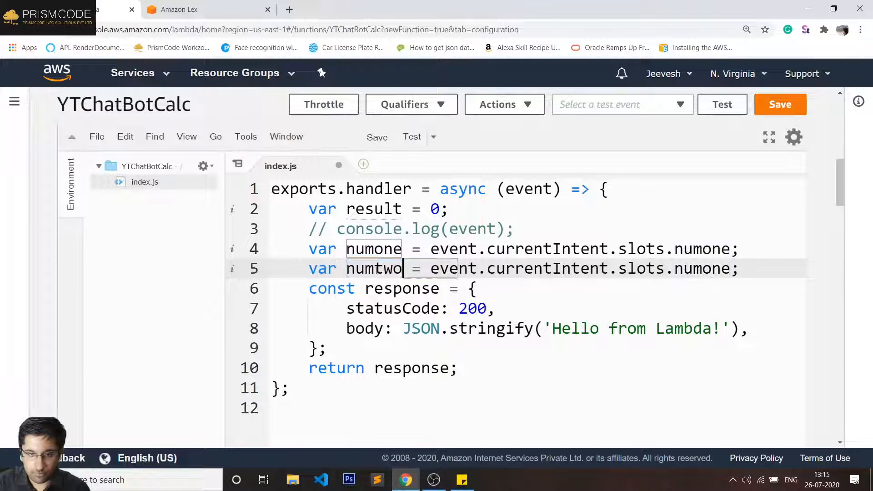
double_click(701, 269)
key(ctrl+v)
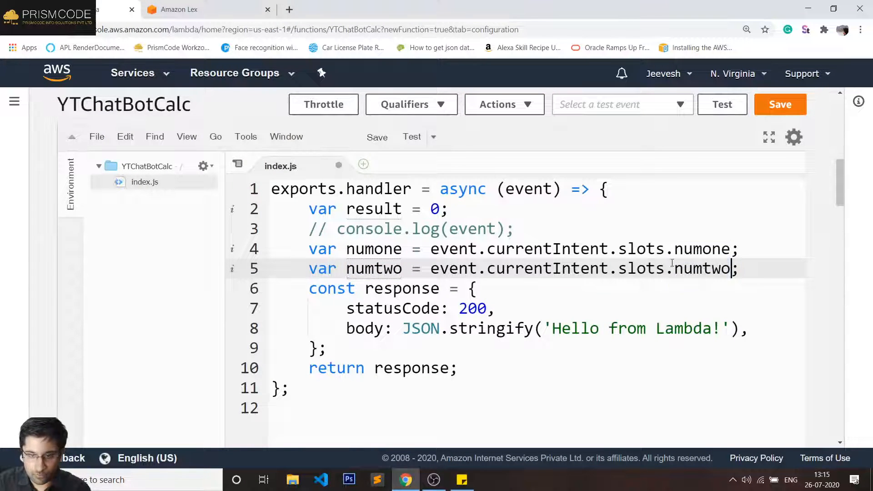
- Start a new line 'var intent =eve' below the commented-out log line
click(564, 233)
key(Return)
text(var)
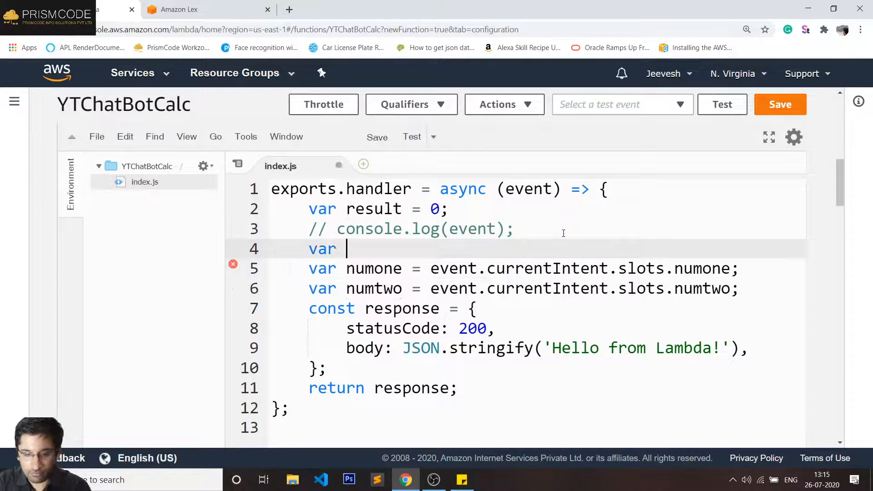
text( intent )
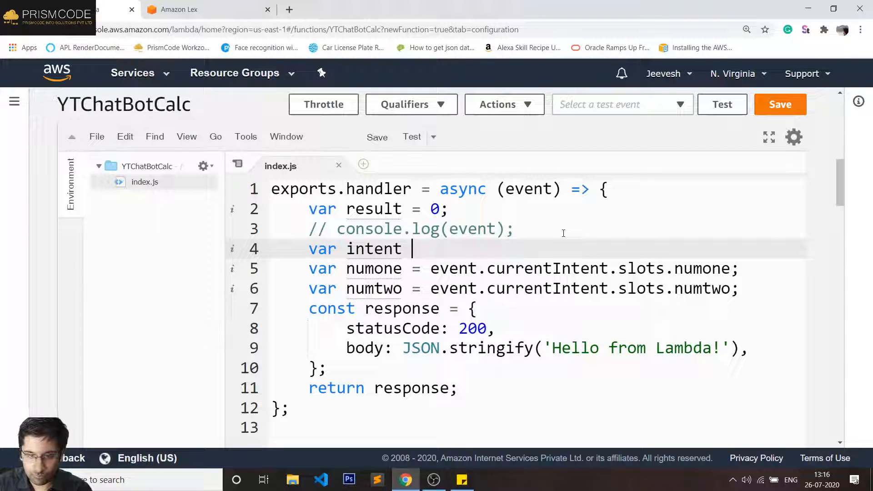
text(=eve)
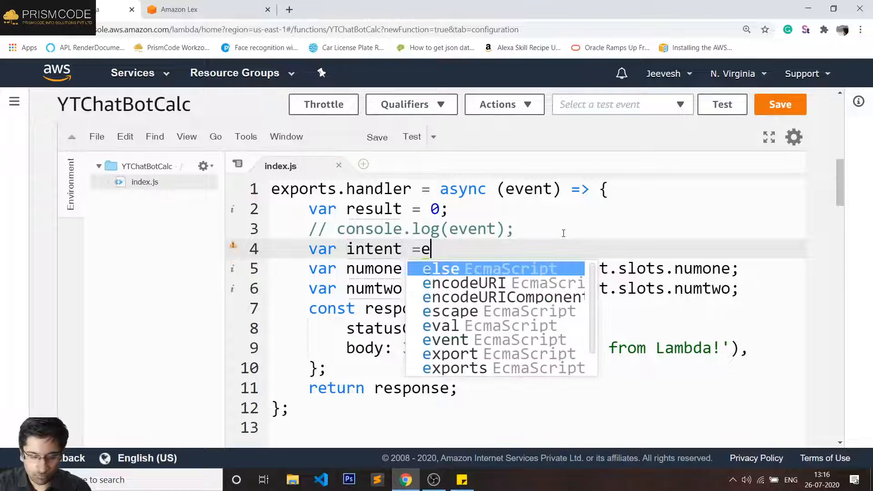
- Complete line 4 as 'var intent = event.currentIntent.name;', then highlight intent and event
key(Left)
key(Left)
key(Left)
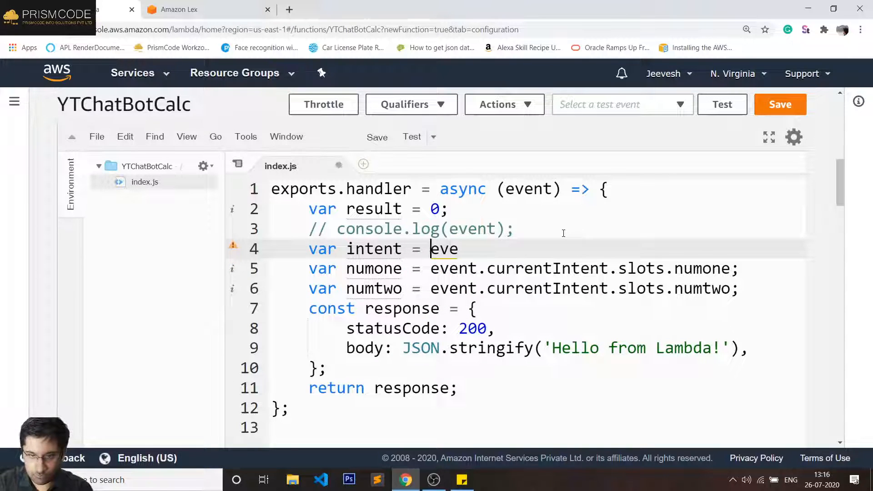
key(Right)
key(Right)
key(Right)
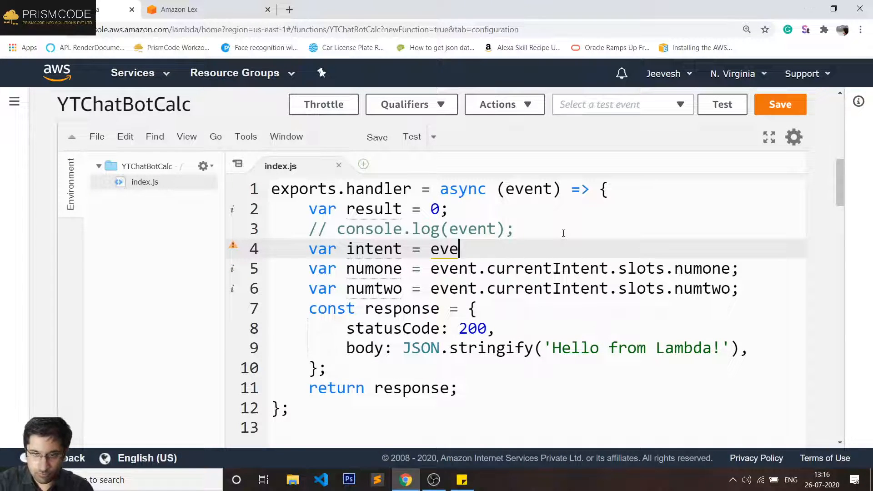
text(nt.c)
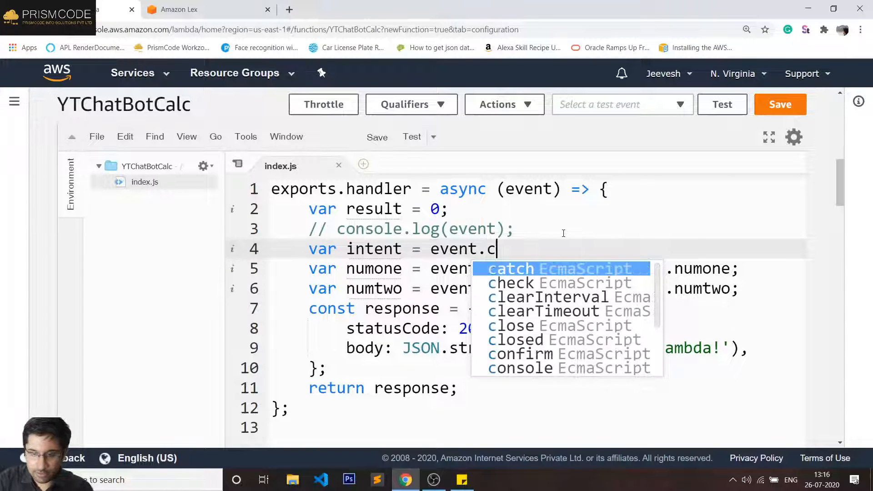
text(urr)
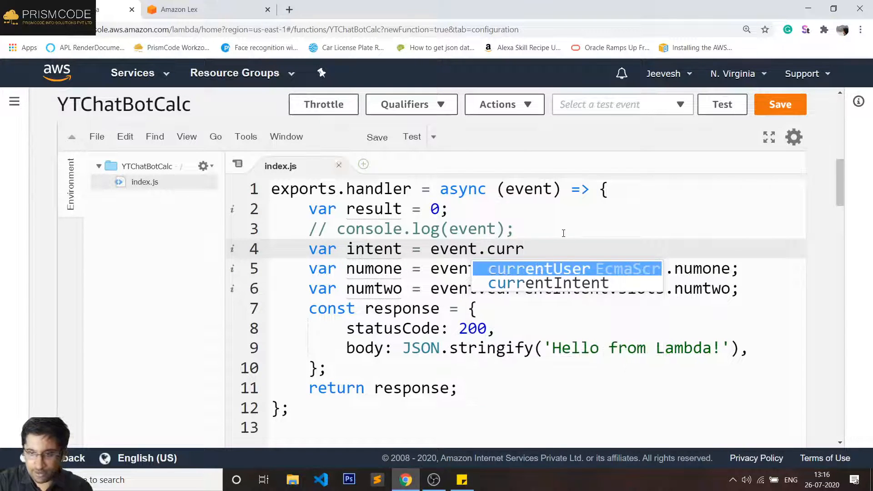
key(Escape)
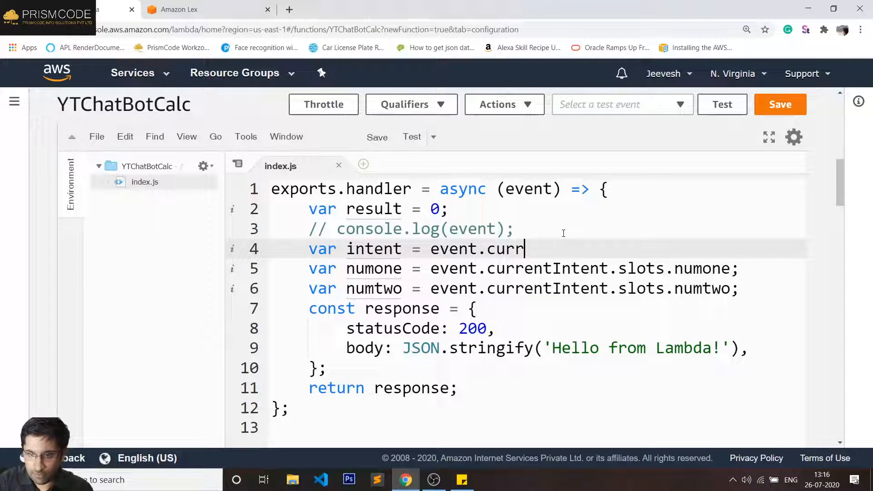
key(Down)
key(Up)
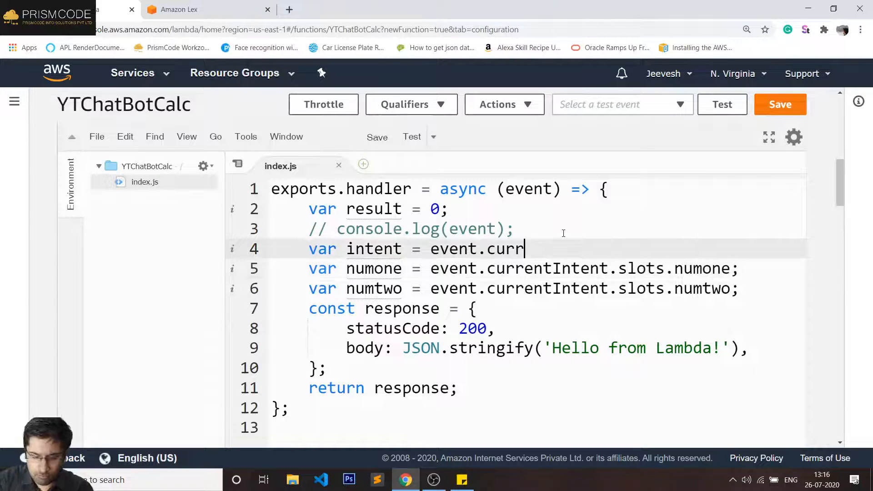
text(e)
key(Down)
key(Return)
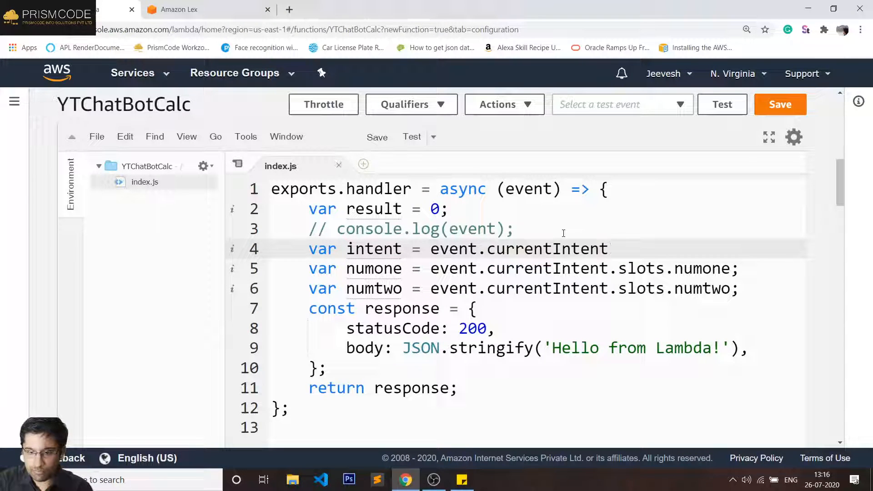
text(.)
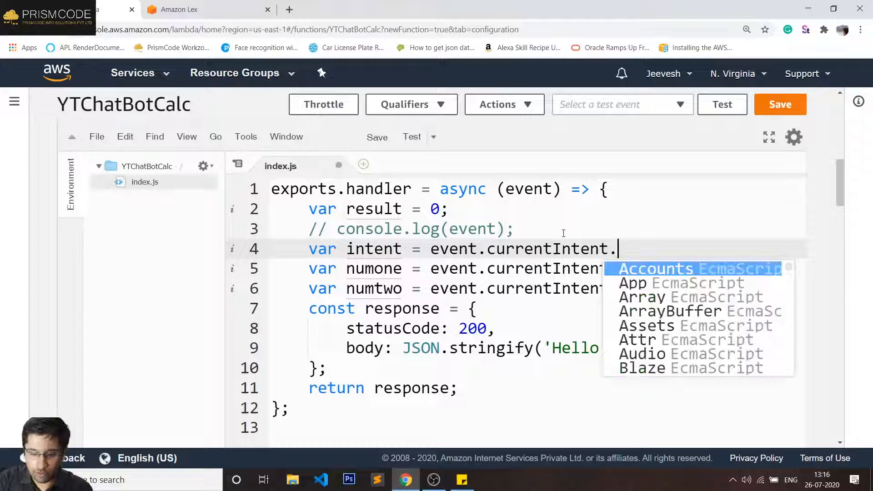
text(name)
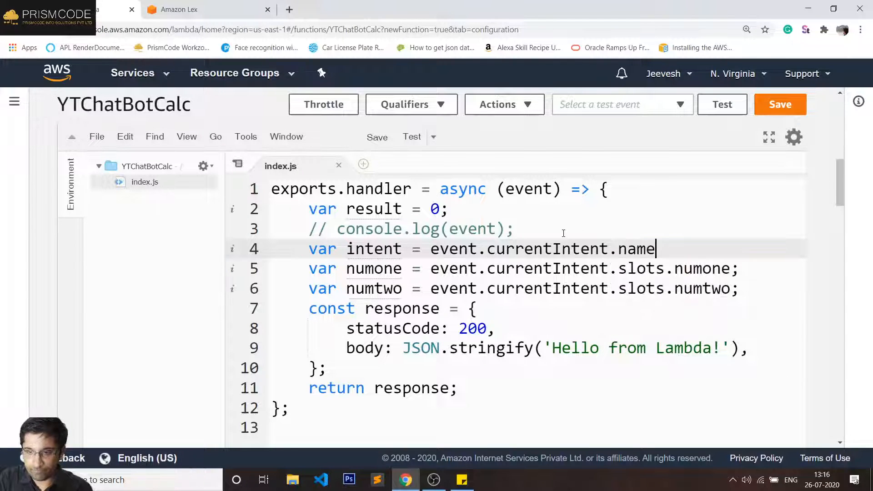
text(;)
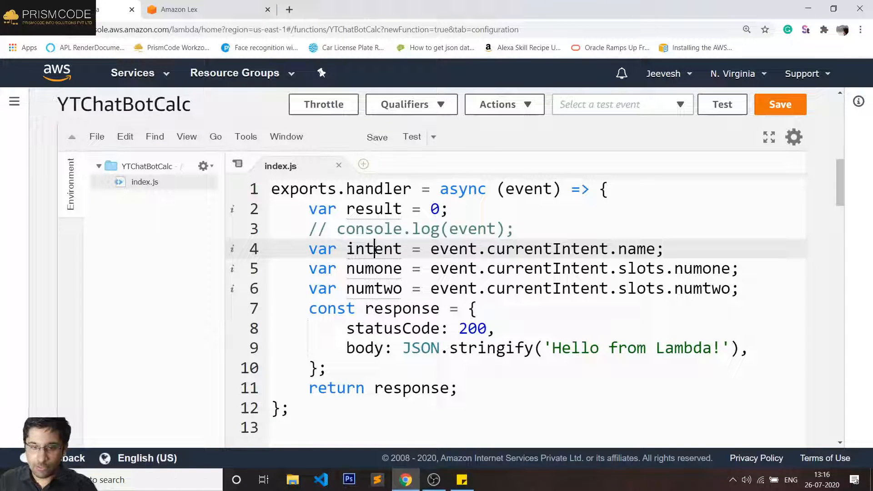
double_click(374, 249)
double_click(454, 249)
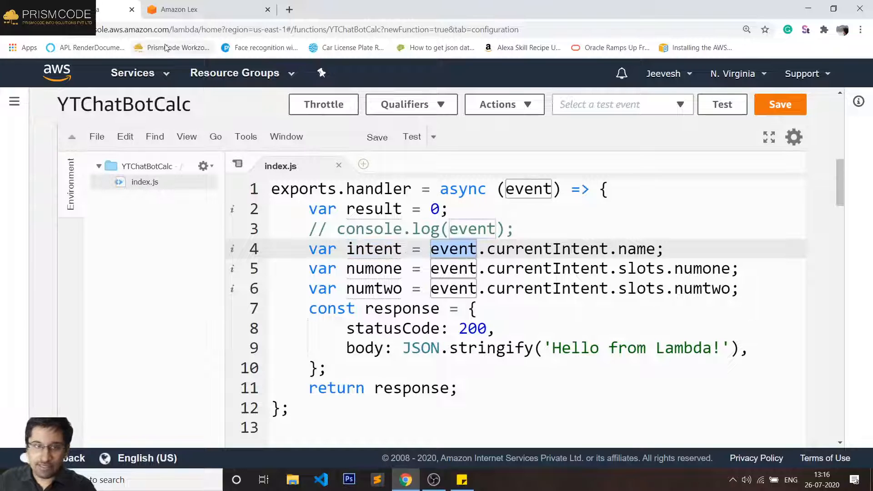
- Compare YTAddition's slots in Lex with the intent, numone and numtwo variables in index.js
click(191, 9)
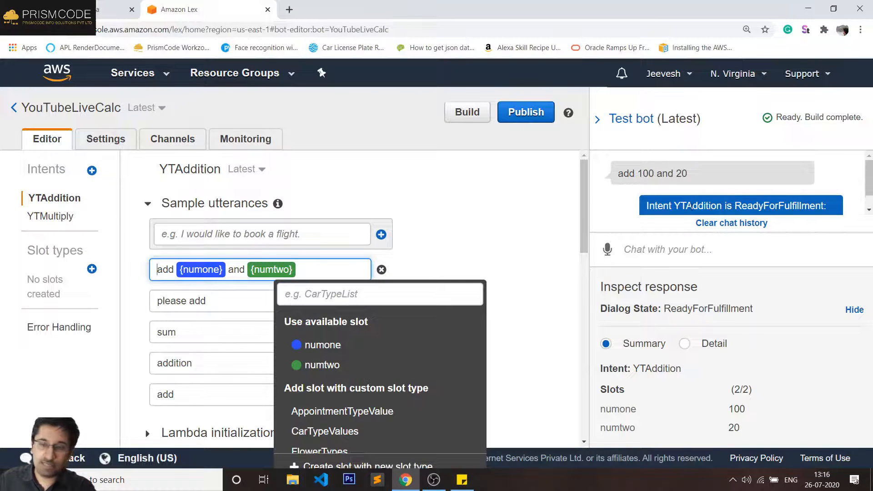
click(82, 9)
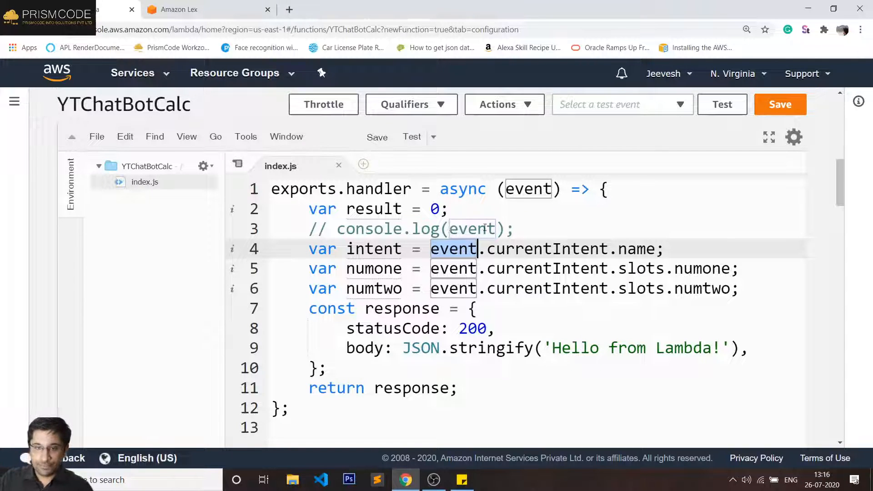
double_click(385, 251)
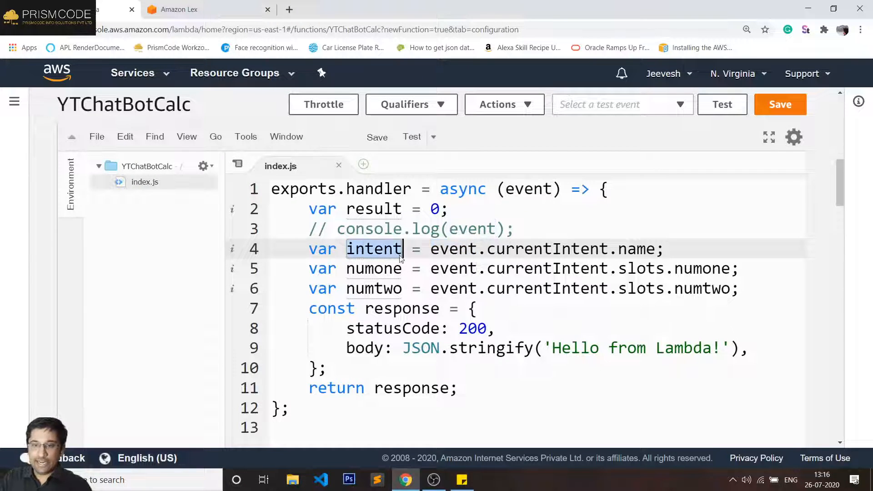
double_click(402, 268)
double_click(389, 290)
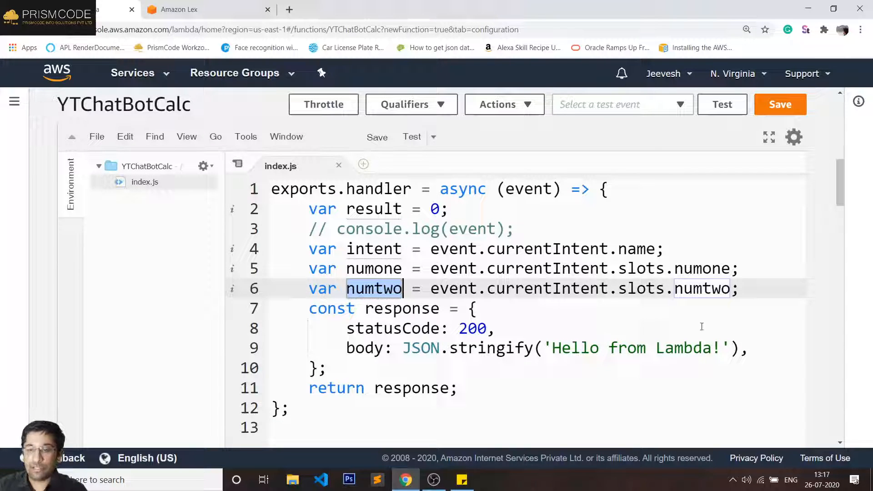
- Insert an empty line 7 after the numtwo declaration
click(759, 289)
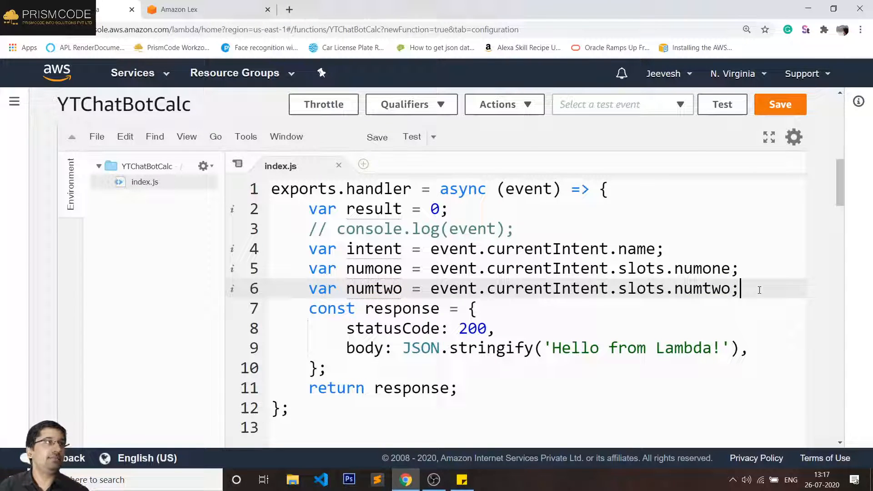
key(Return)
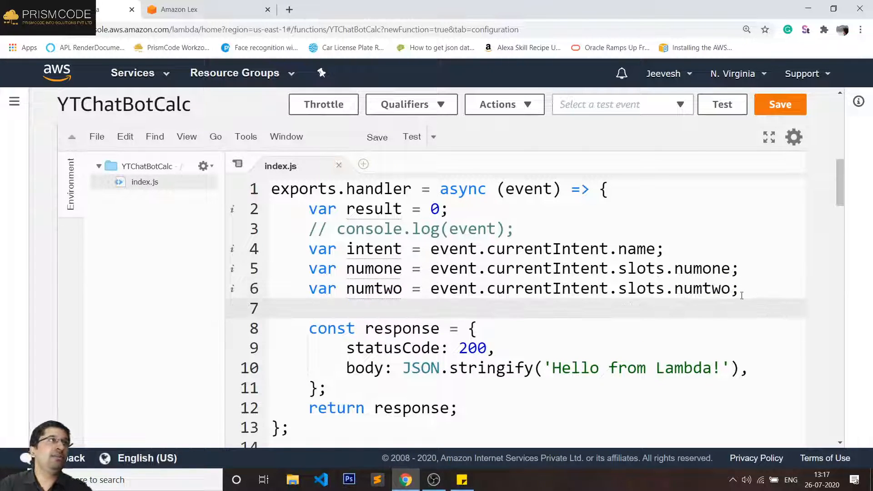
double_click(381, 288)
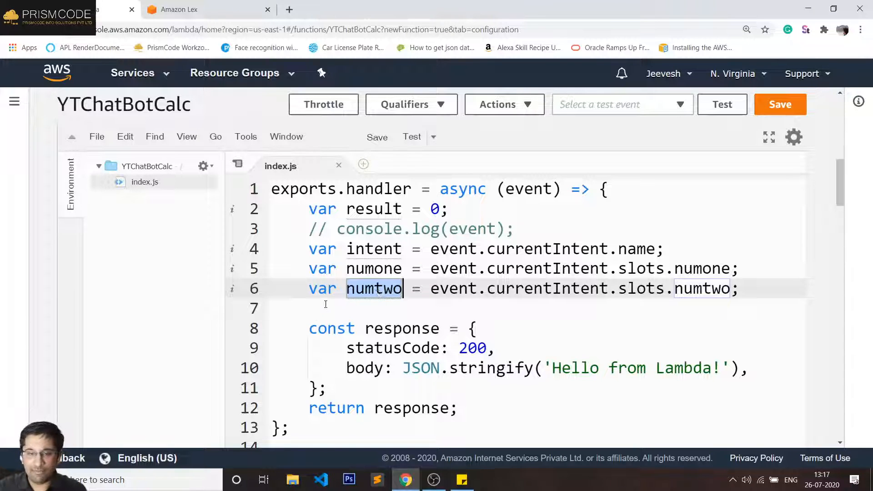
click(352, 312)
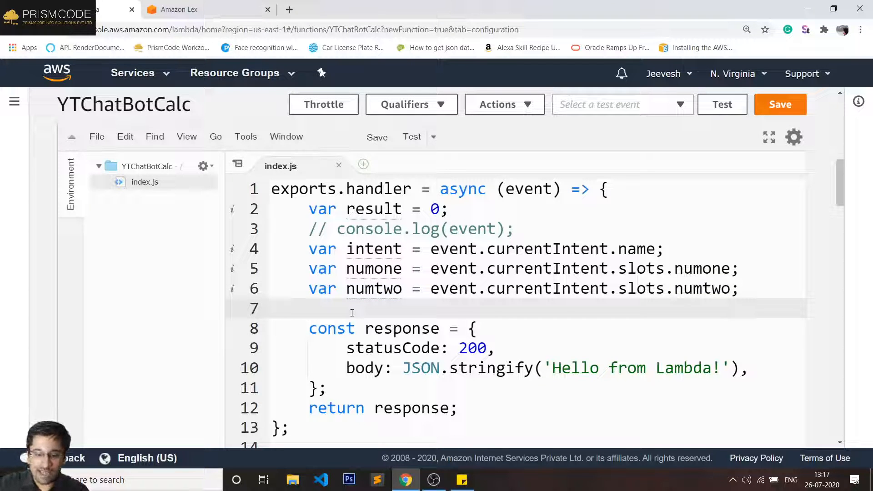
- Write the condition if(intent === "YTAddition"), copying the intent name from Lex
text(if()
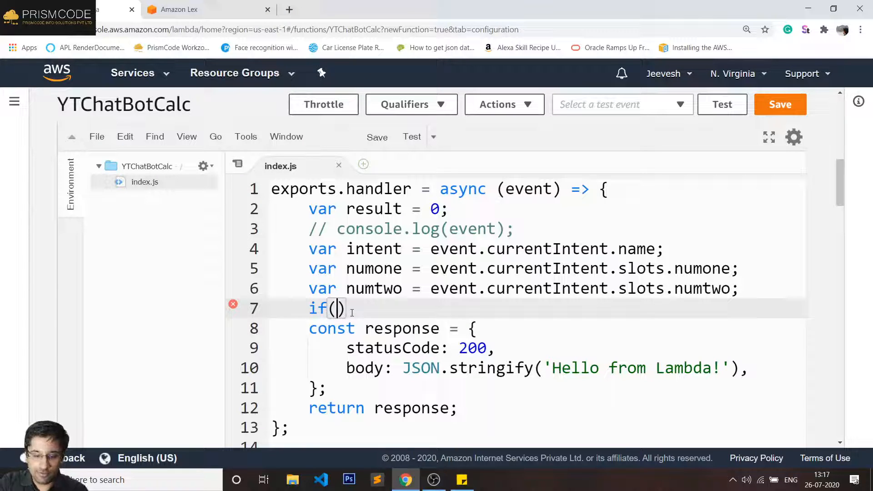
text(intent)
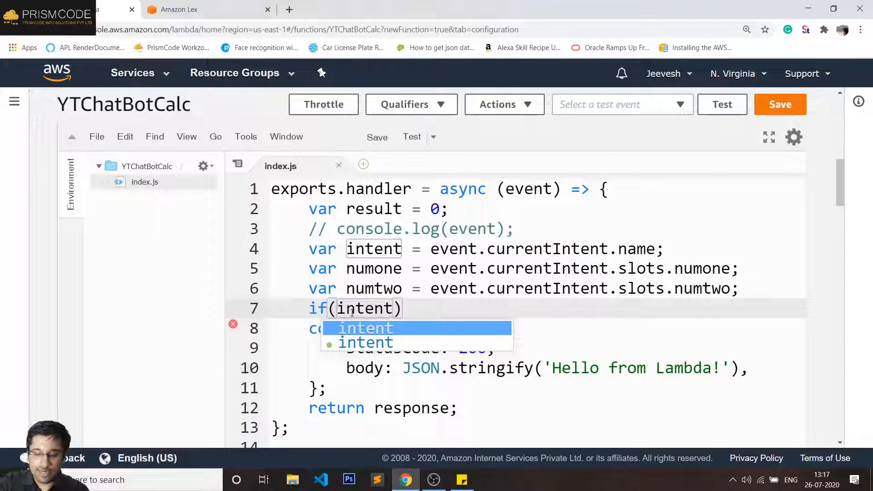
text( === )
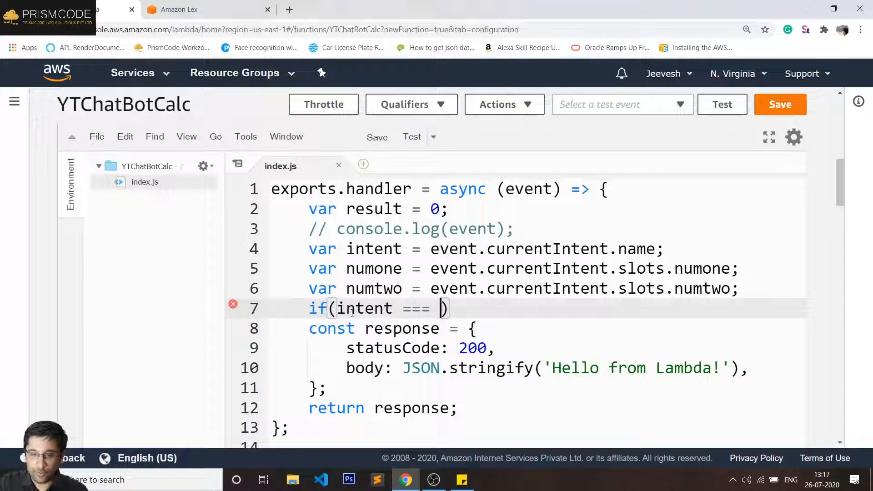
text("")
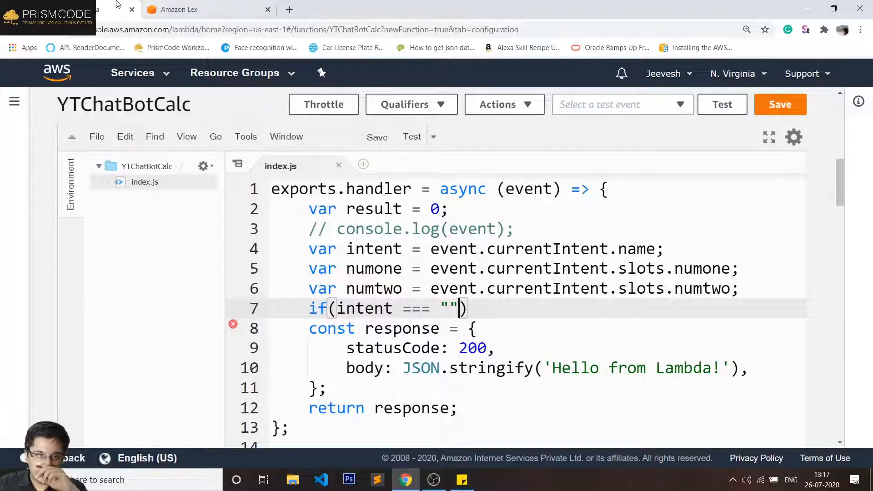
click(175, 5)
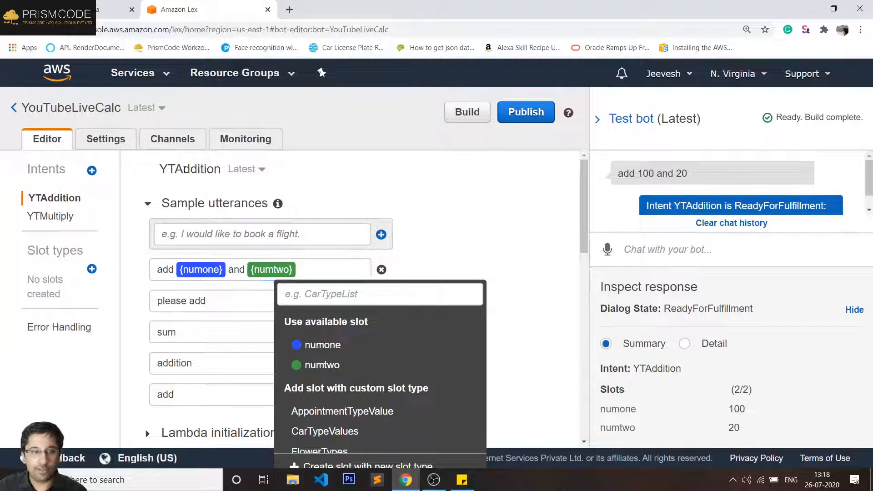
double_click(186, 170)
key(ctrl+c)
click(117, 9)
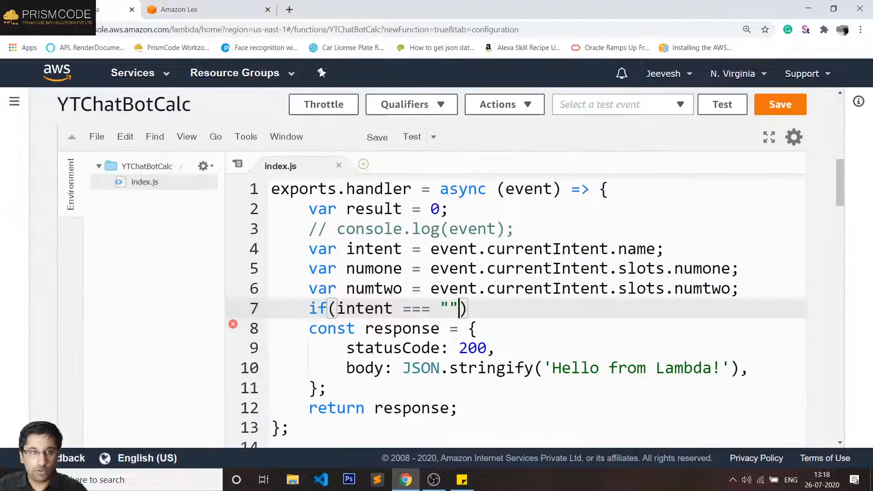
click(450, 309)
key(ctrl+v)
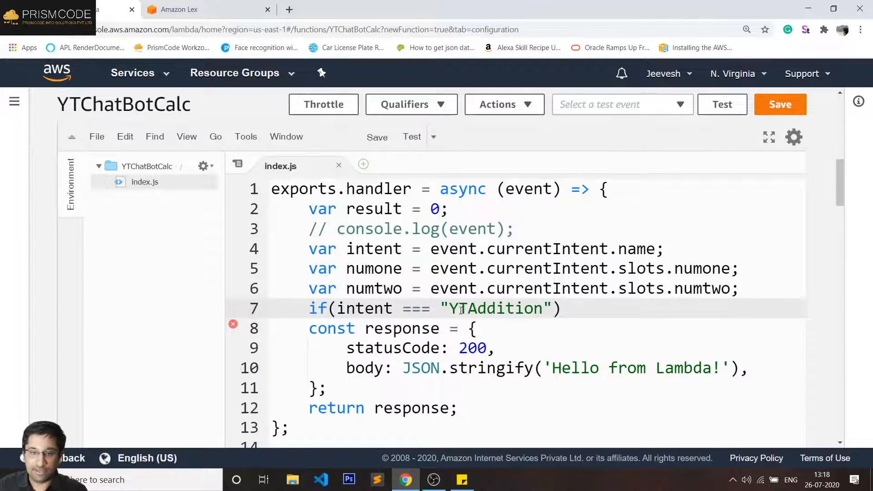
click(576, 313)
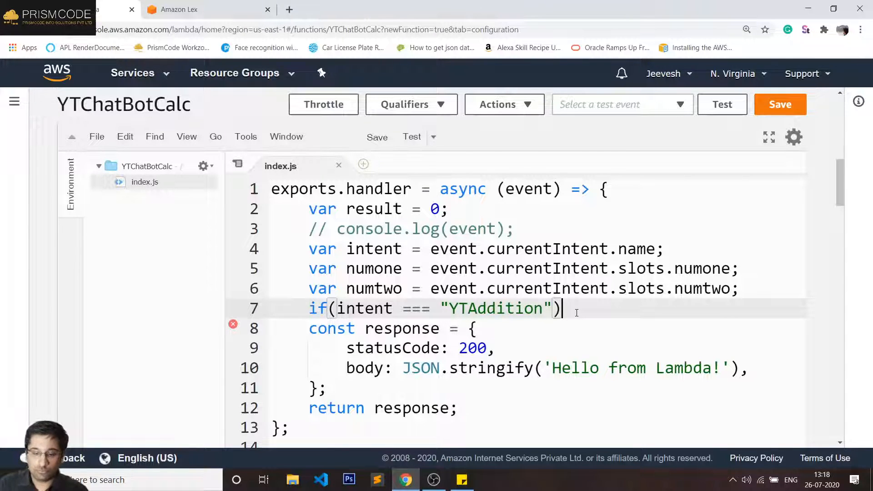
- Inside the if block, set result = parseInt(numone) + parseInt(numtwo)
text({)
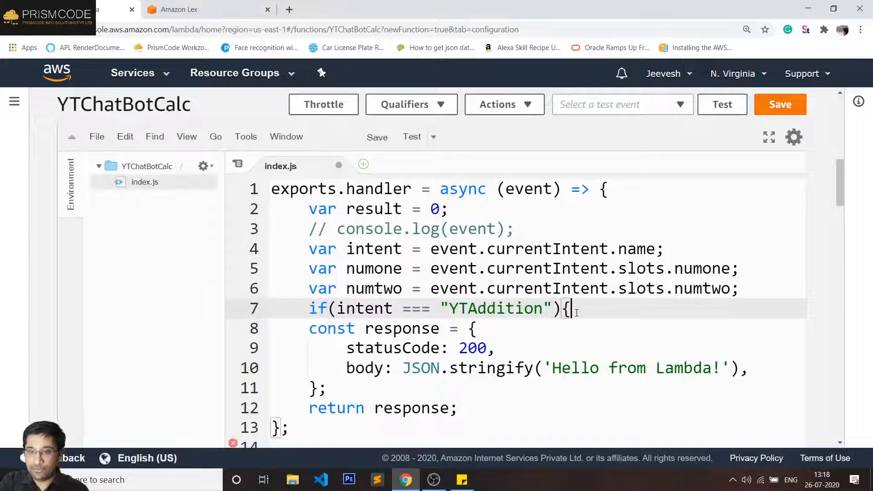
key(Return)
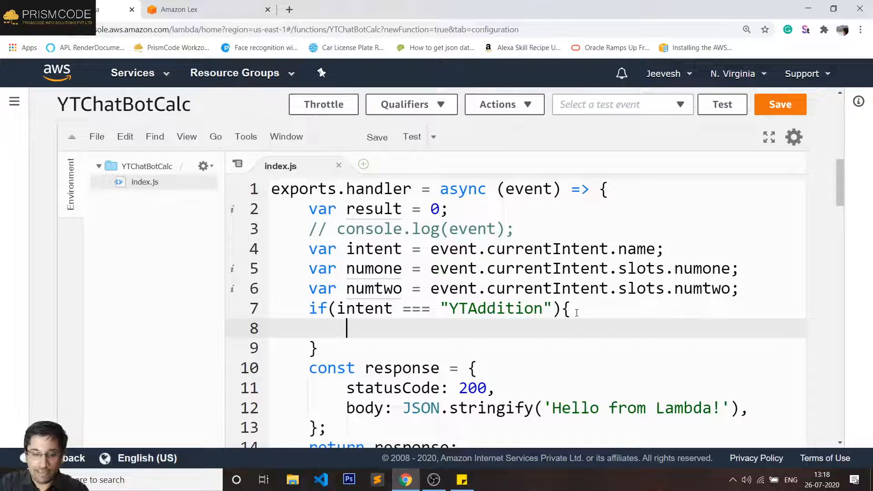
text(result )
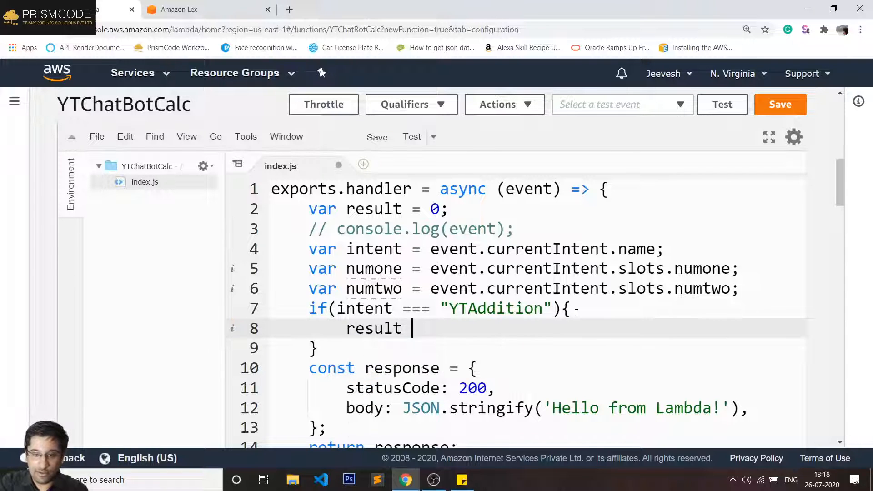
text(= )
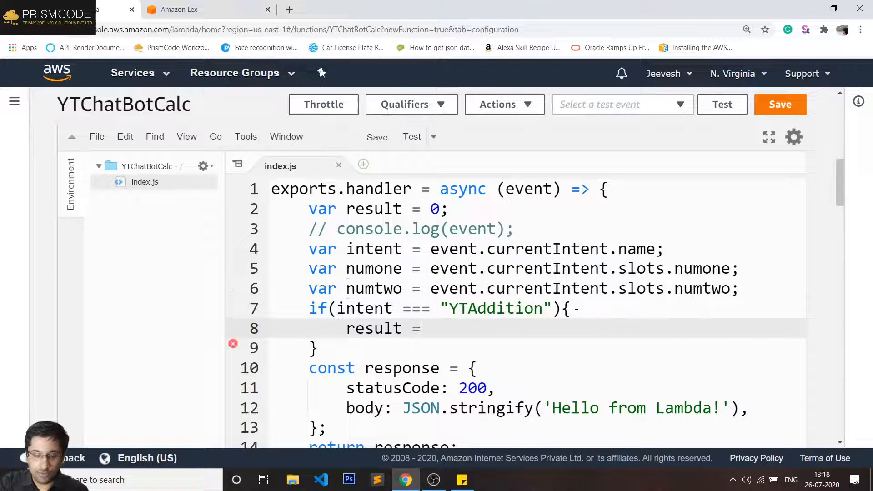
text(parse)
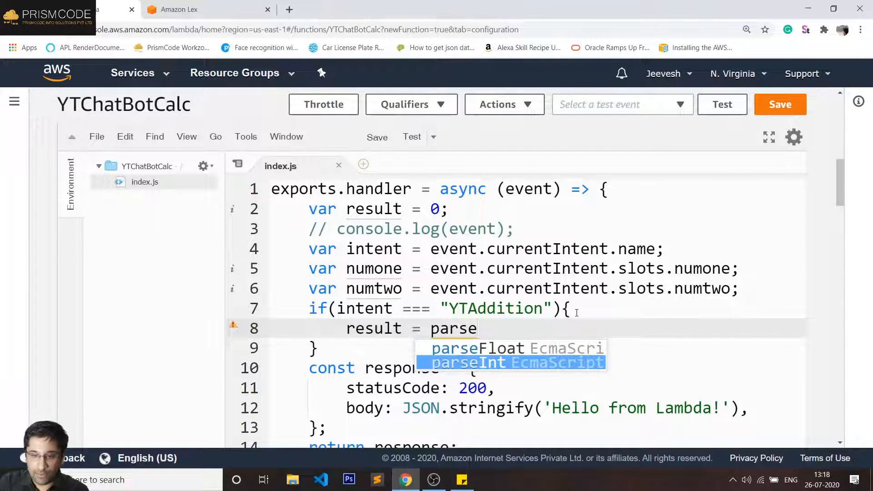
key(Return)
text(()
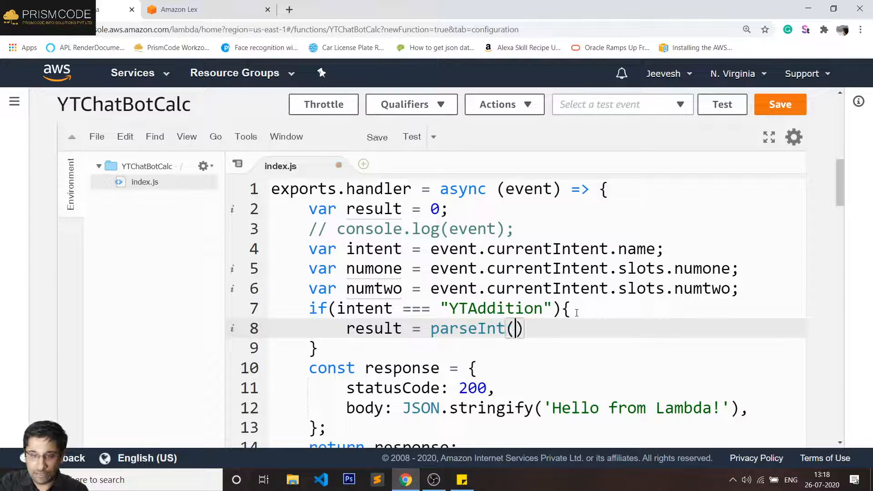
text(nu)
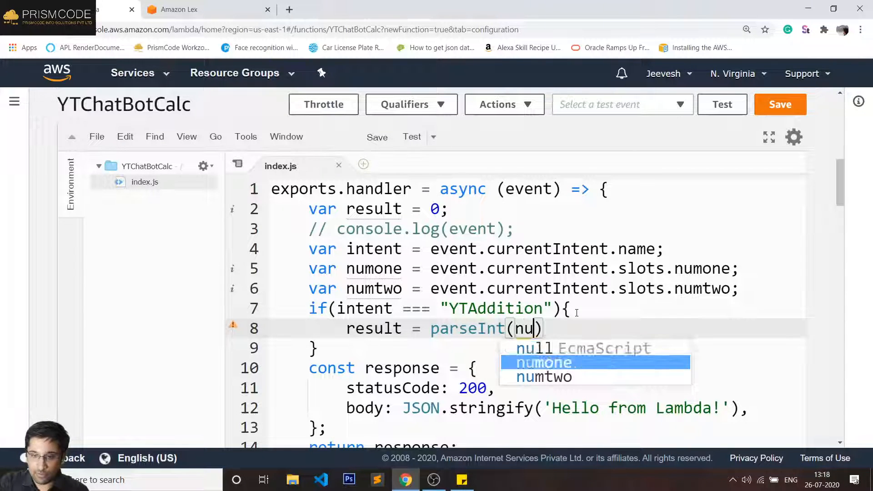
key(Return)
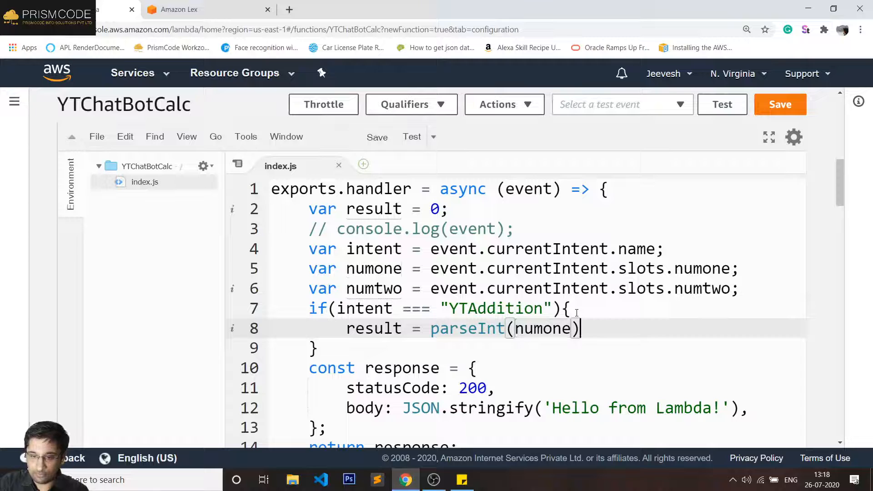
text() +)
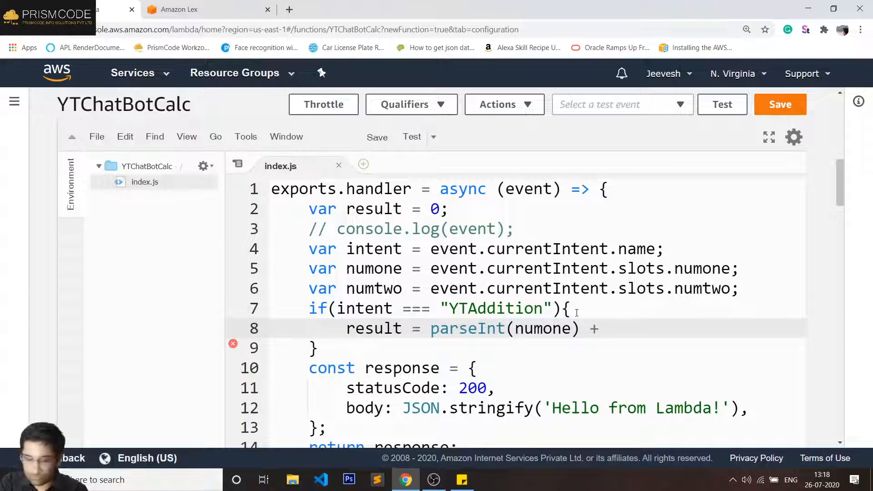
text(par)
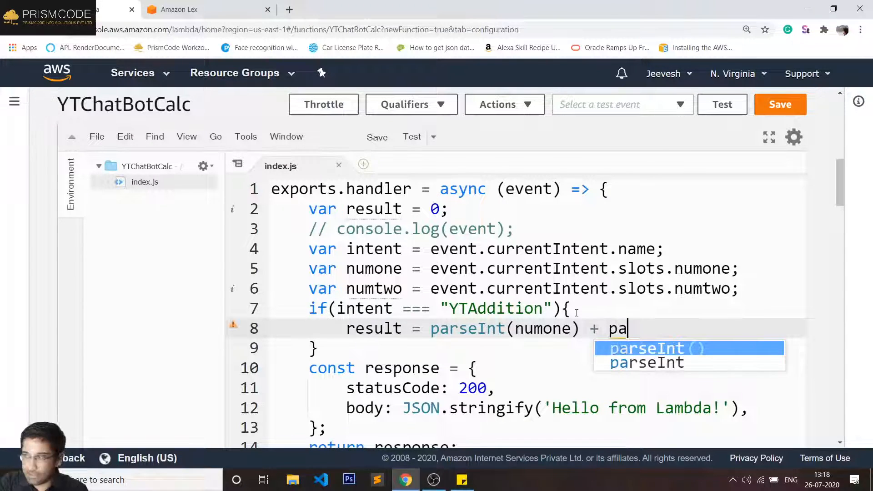
key(Return)
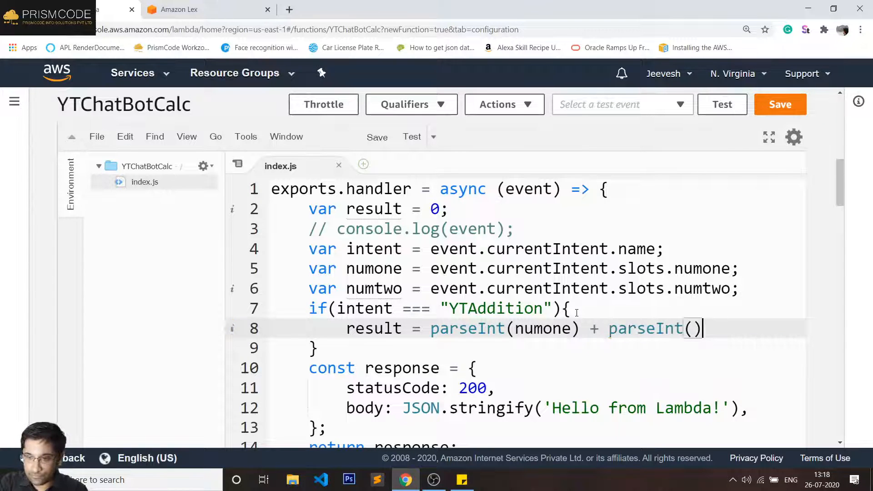
text(num)
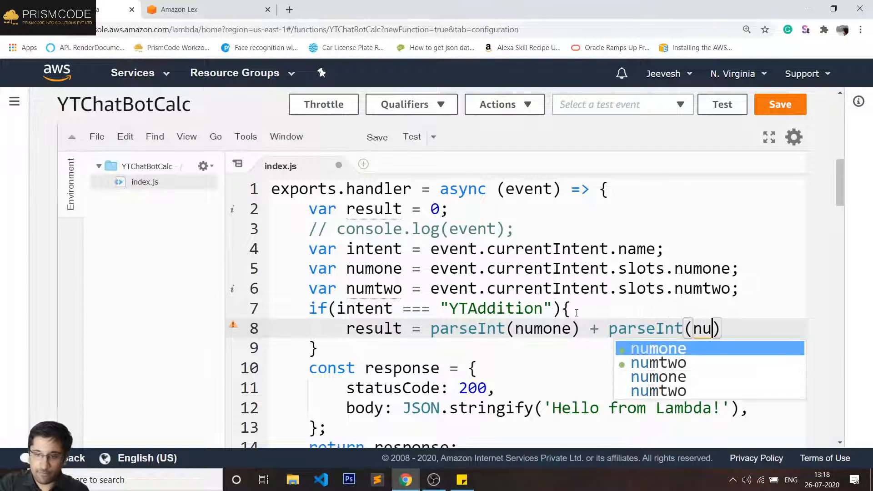
key(Escape)
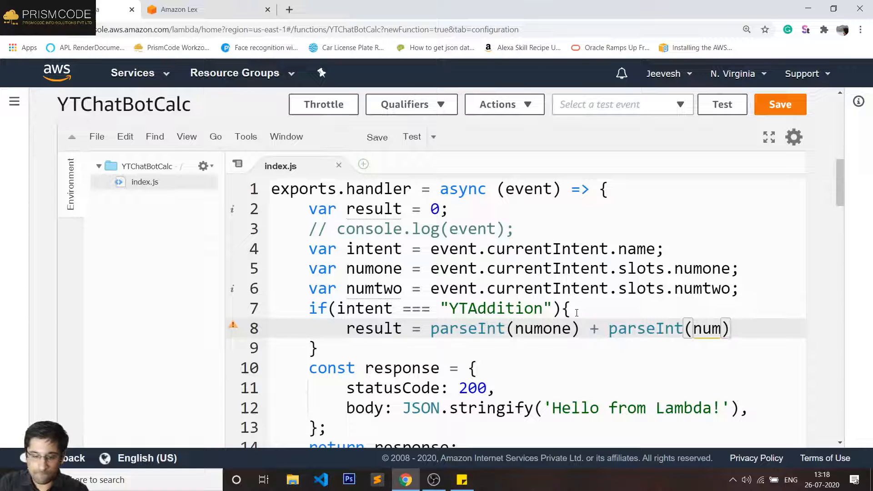
text(t)
key(Return)
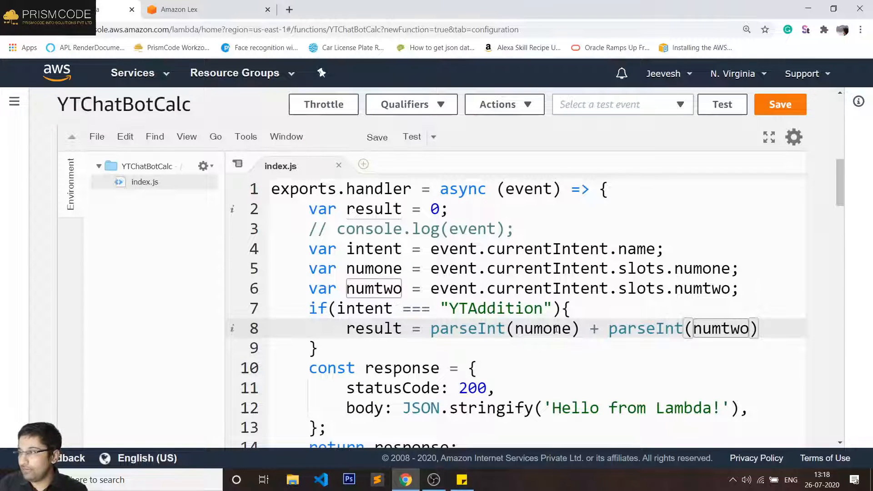
- Add blank lines after the variable declarations and after the if block
click(746, 290)
key(Return)
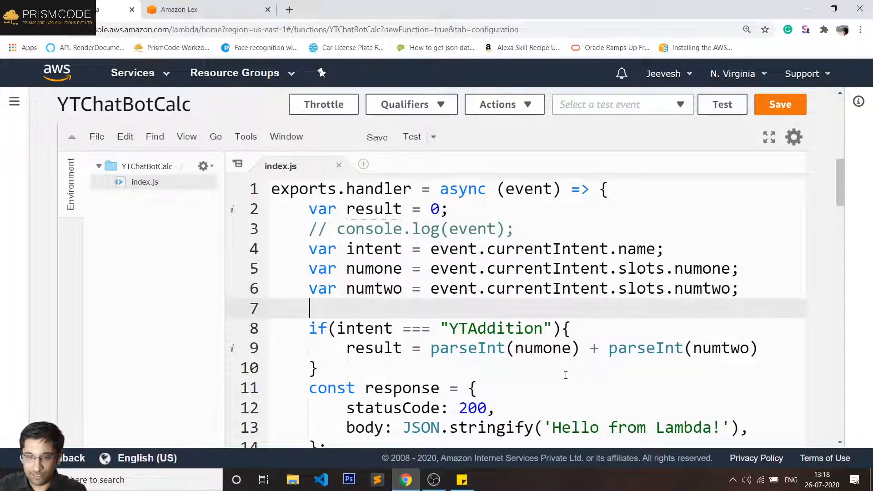
click(565, 374)
key(Return)
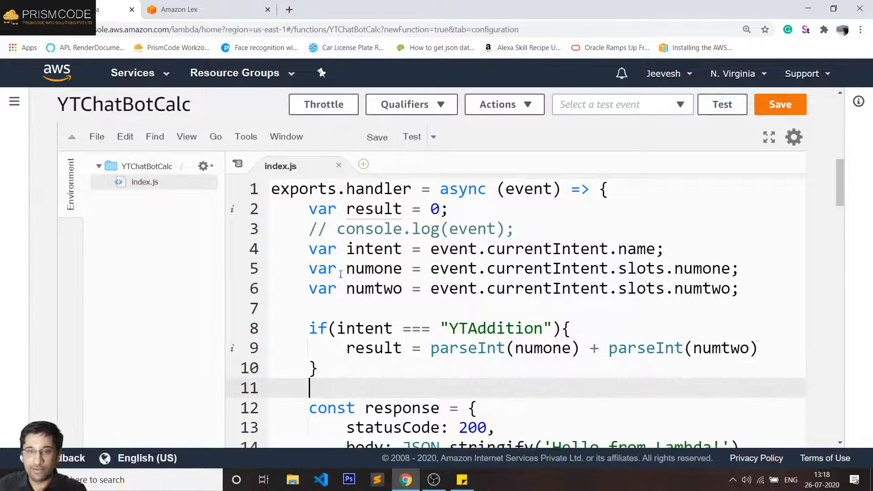
- Review the variables used in the if block and end line 9 with a semicolon
double_click(367, 209)
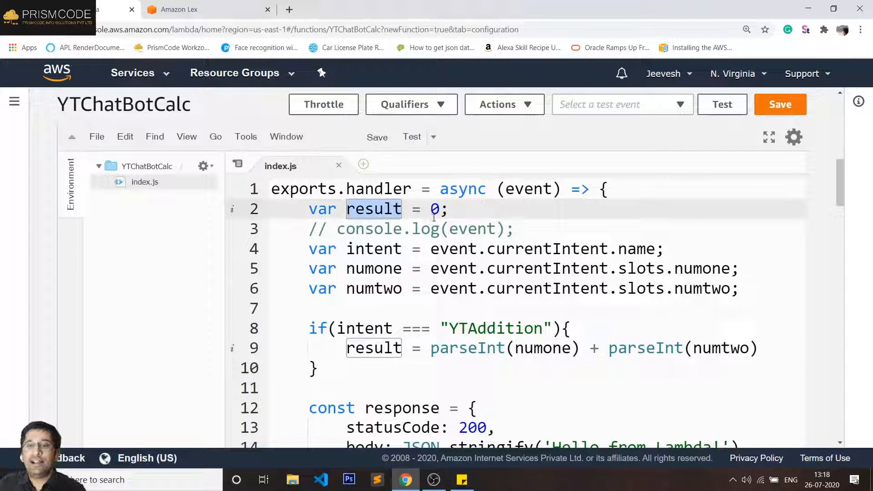
click(373, 249)
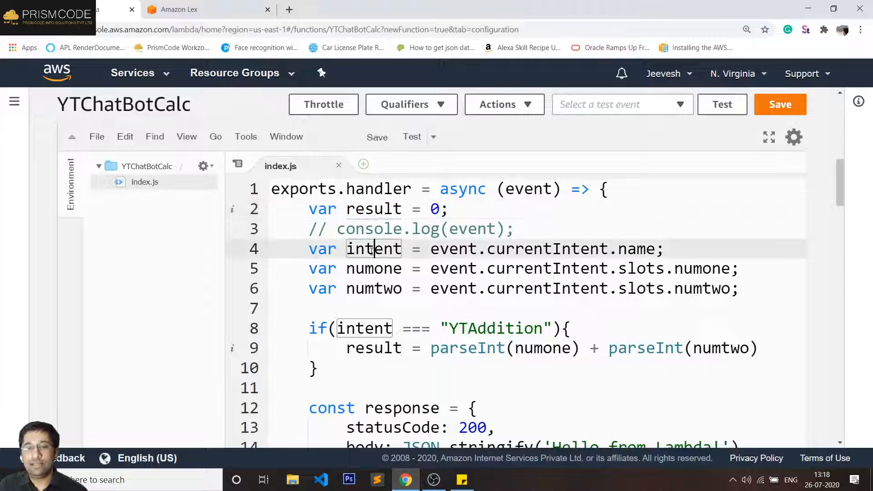
double_click(371, 250)
double_click(373, 269)
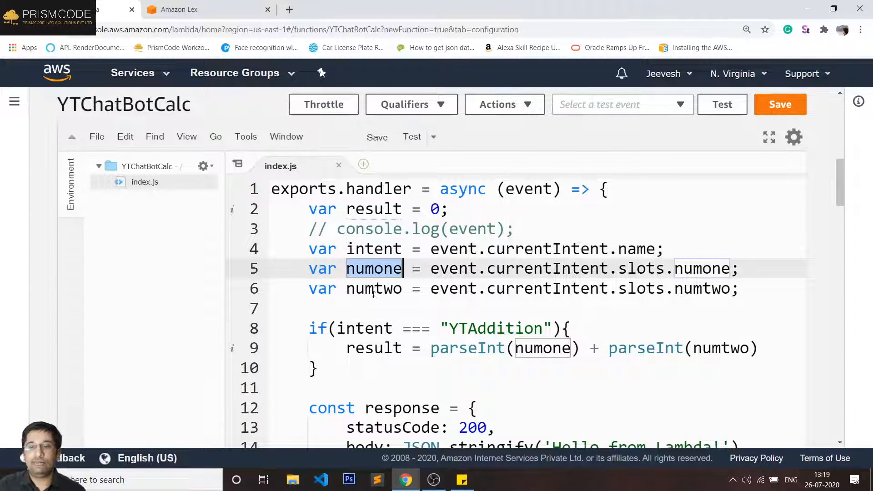
click(375, 289)
double_click(374, 289)
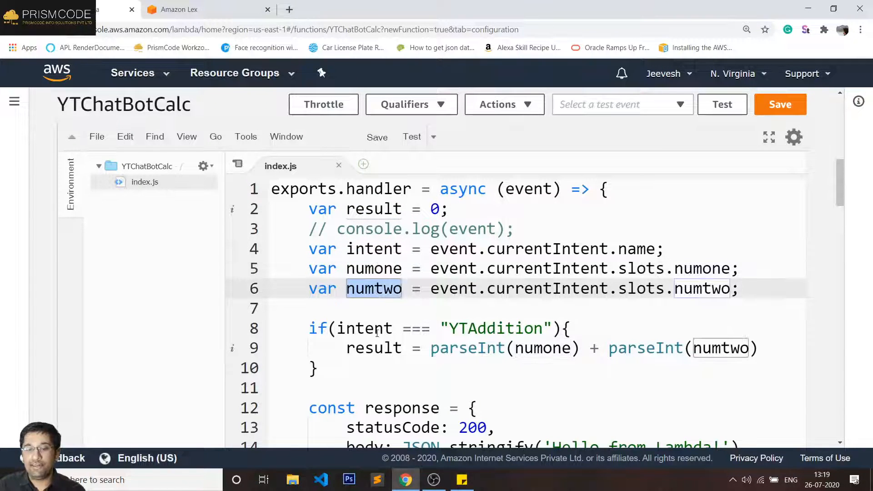
double_click(377, 330)
double_click(484, 327)
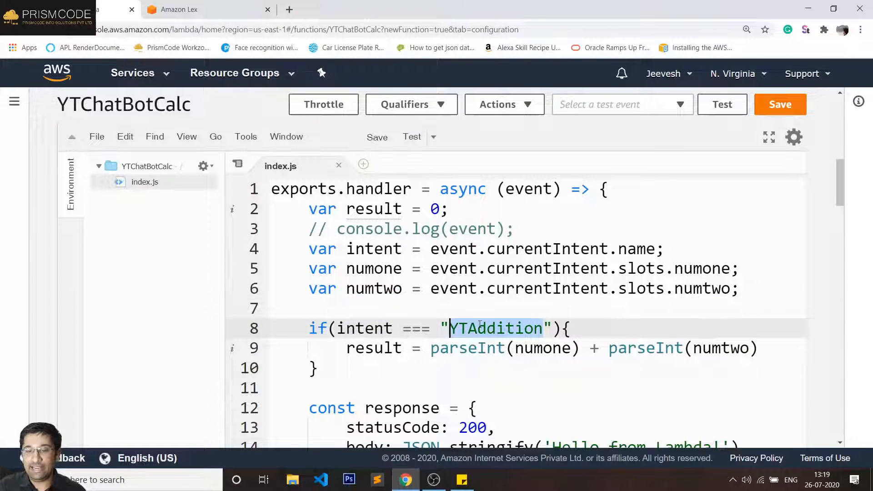
double_click(385, 348)
double_click(457, 348)
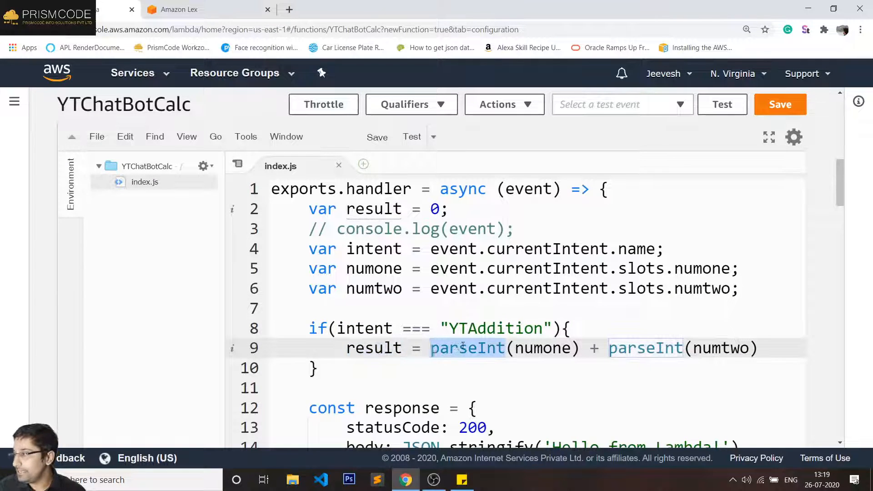
click(520, 354)
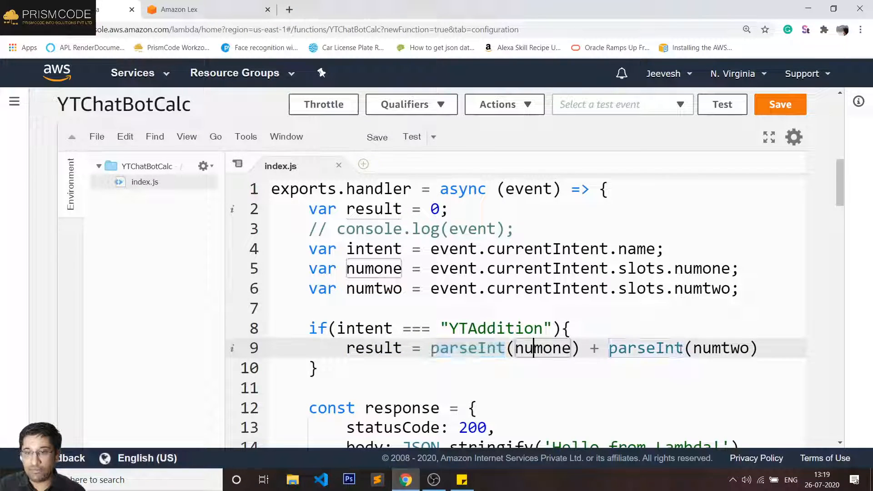
double_click(717, 357)
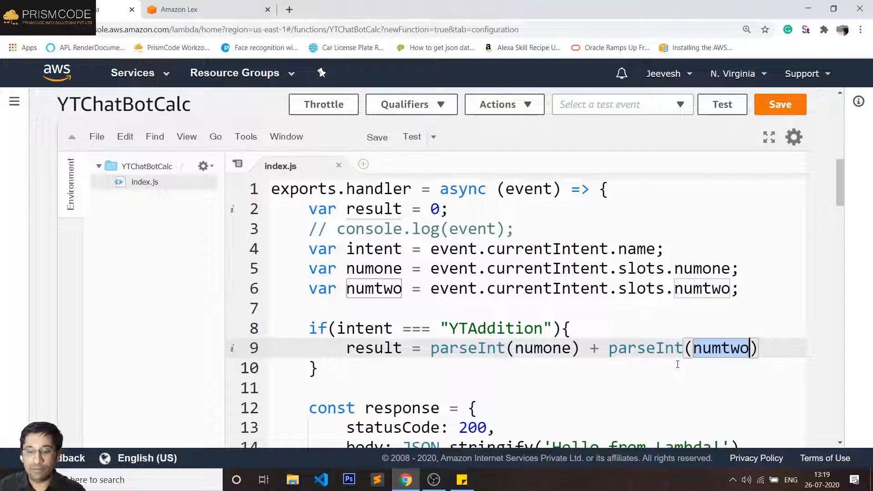
click(770, 344)
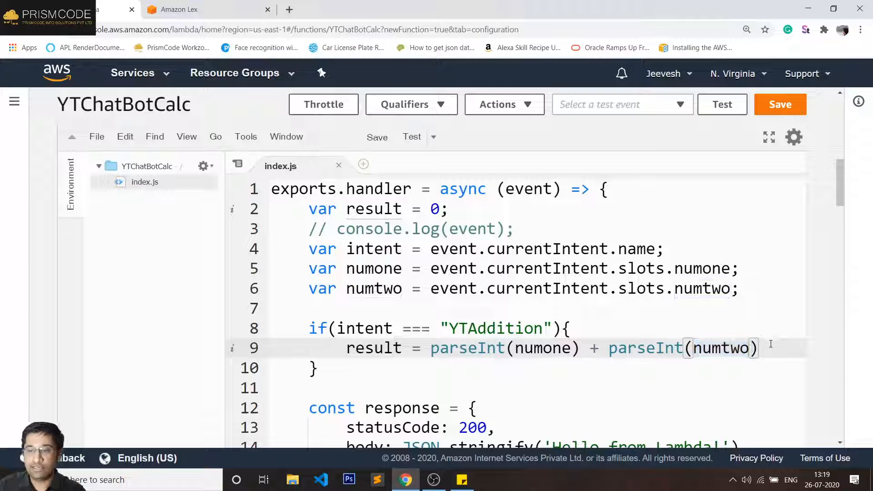
text(;)
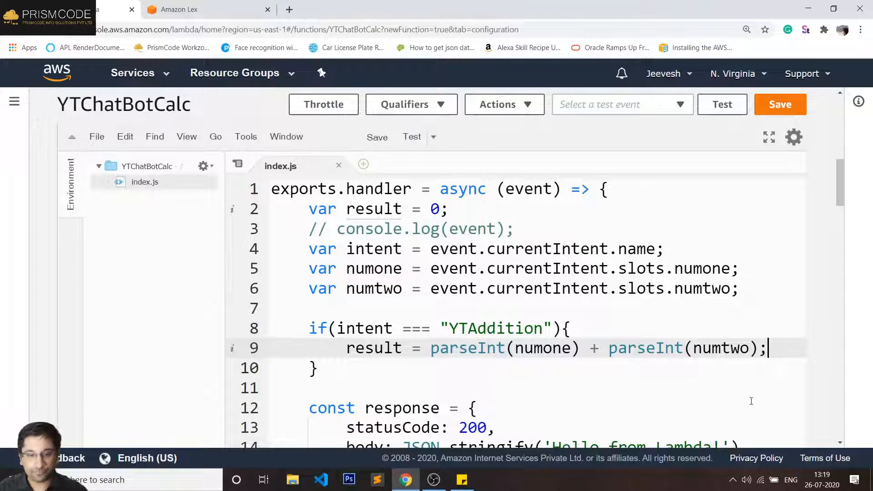
- Add else if(intent === "") on line 11 and copy the YTMultiply intent name from Lex
click(346, 374)
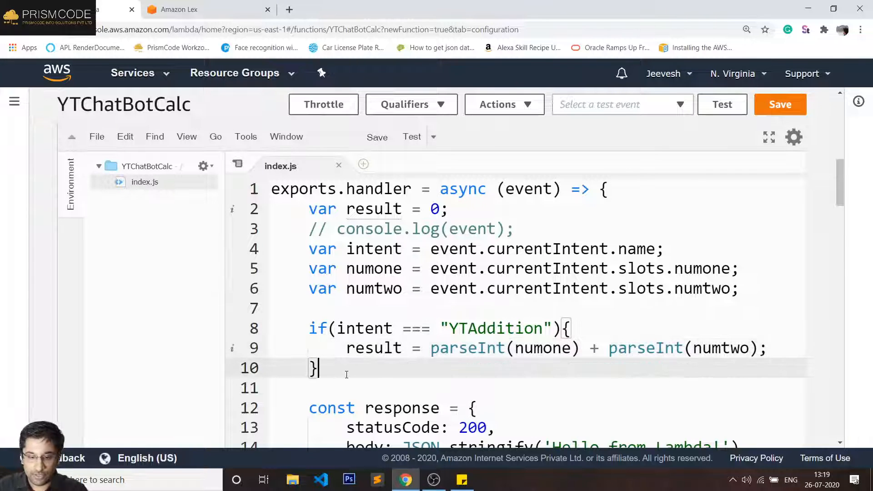
key(Return)
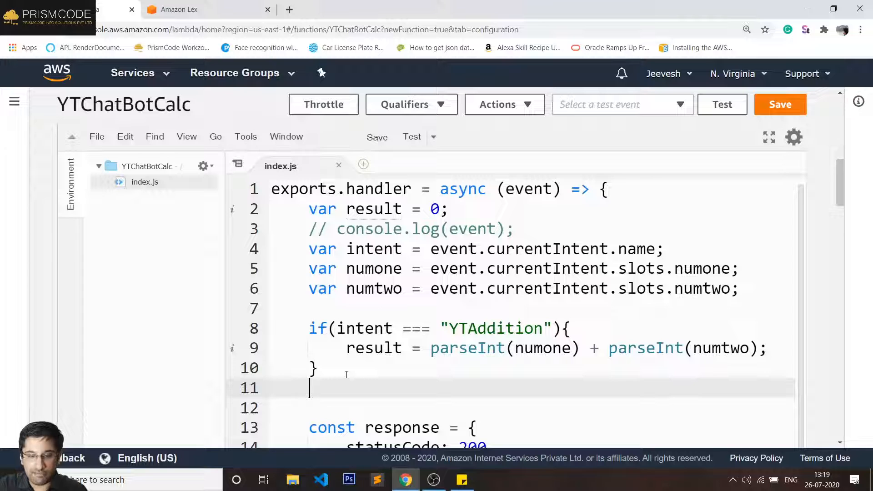
text(else )
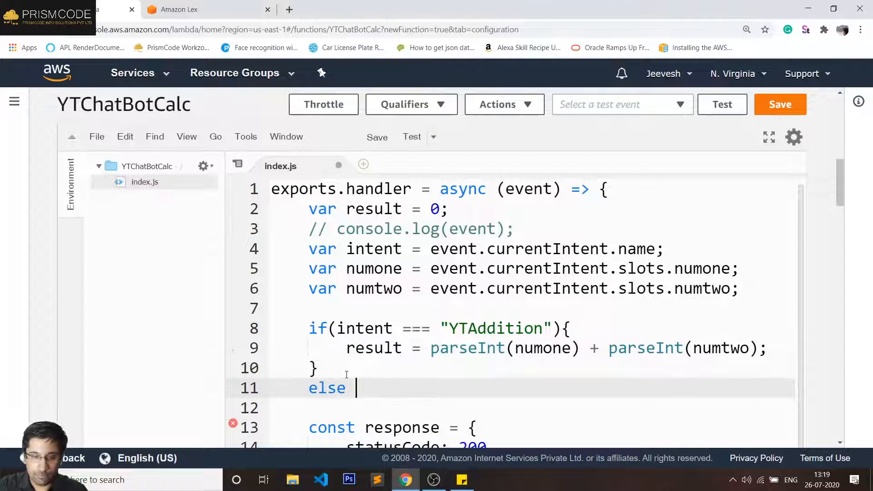
text(if)
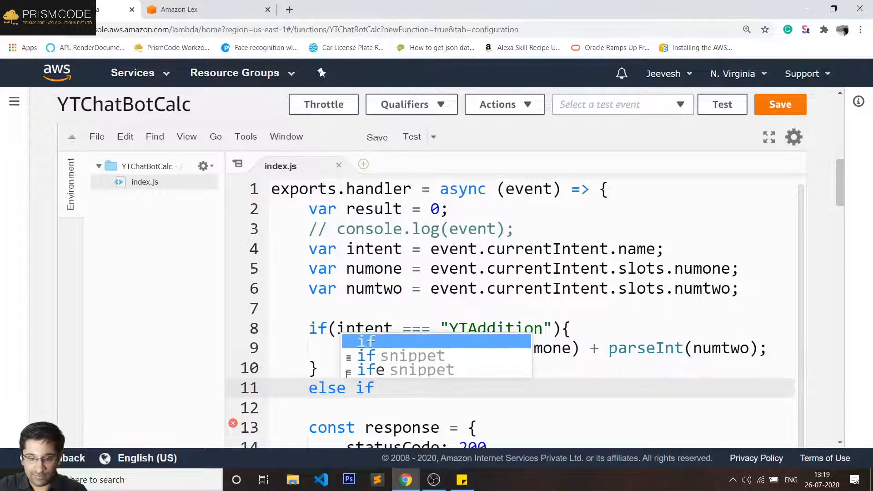
text(()
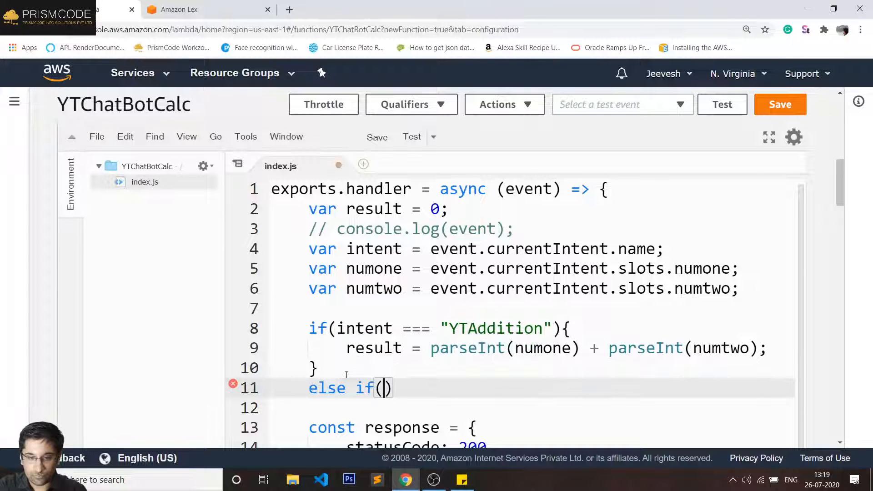
text(intent )
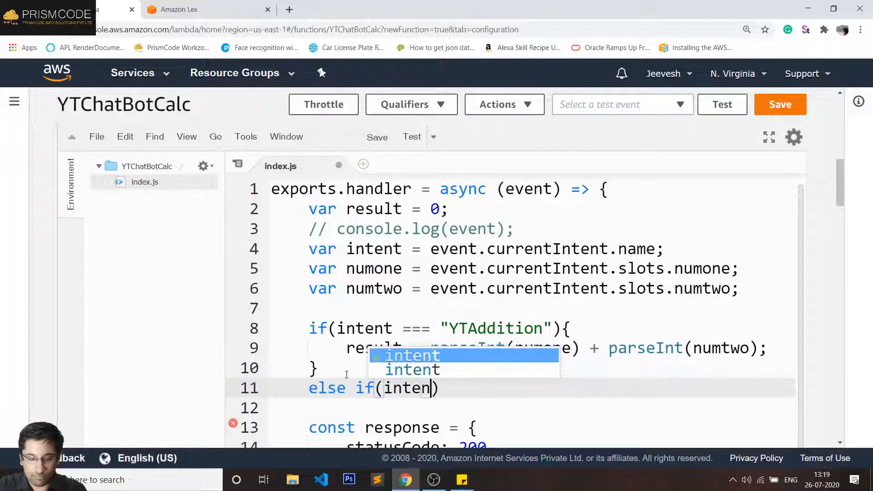
text(=== ")
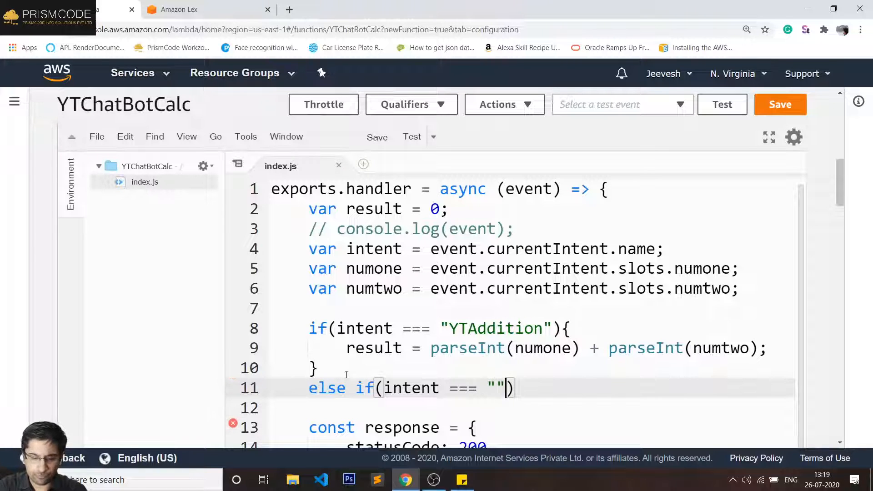
click(177, 9)
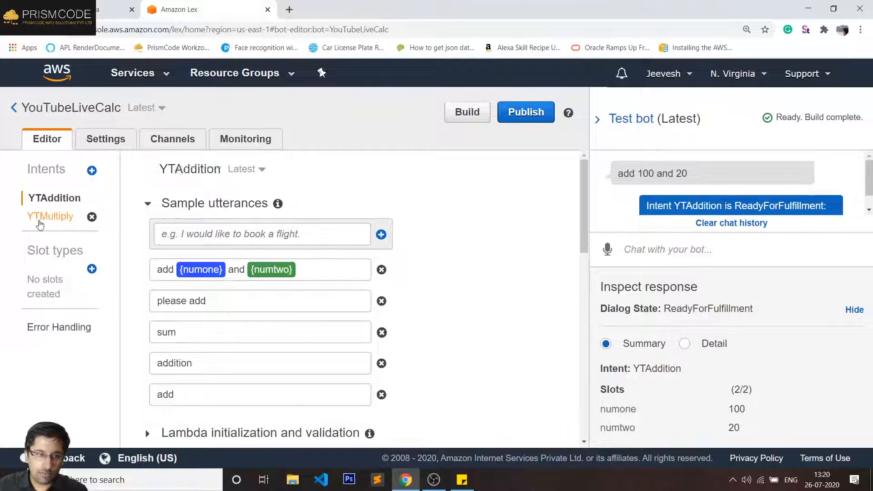
click(51, 216)
double_click(184, 169)
key(ctrl+c)
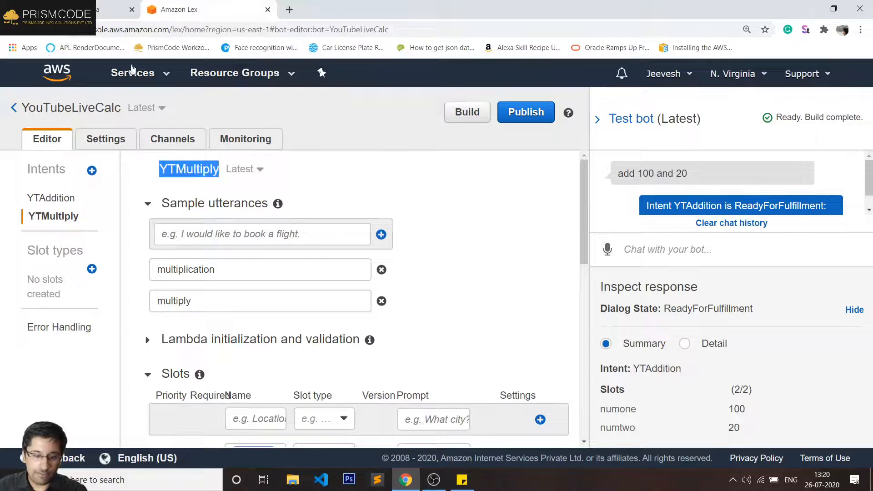
click(89, 11)
key(Left)
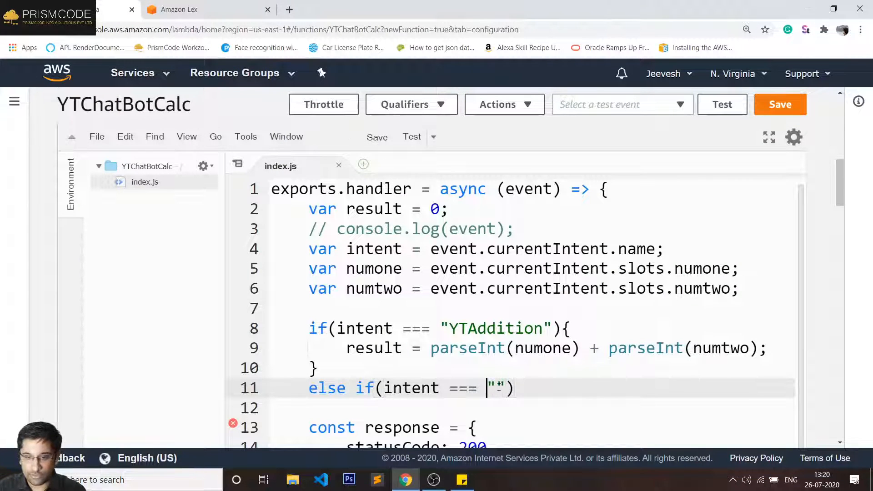
key(ctrl+v)
click(617, 389)
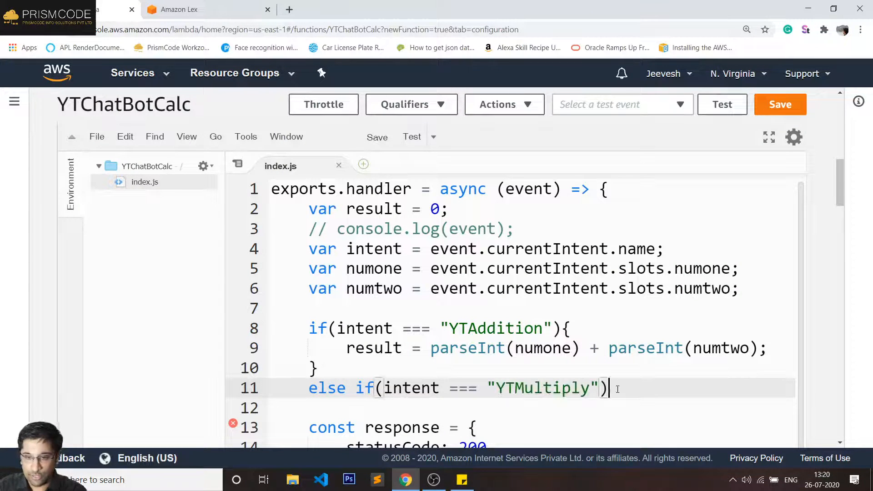
text({)
key(Return)
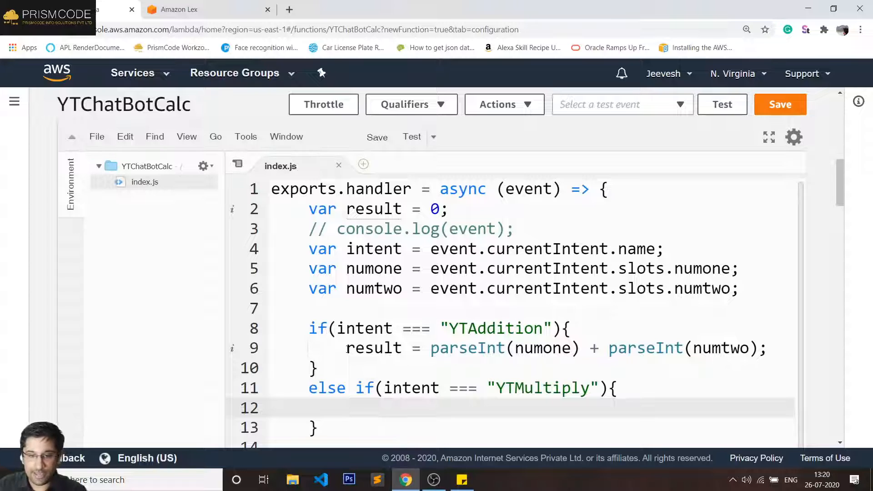
click(346, 348)
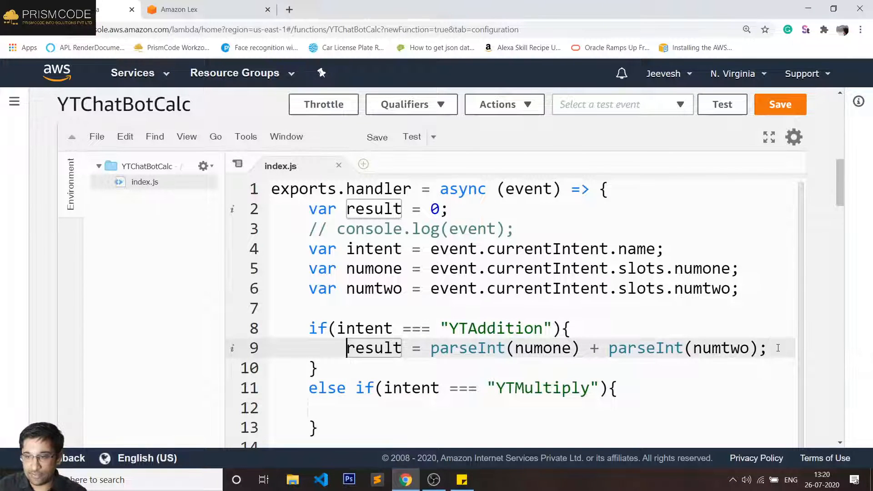
click(778, 347)
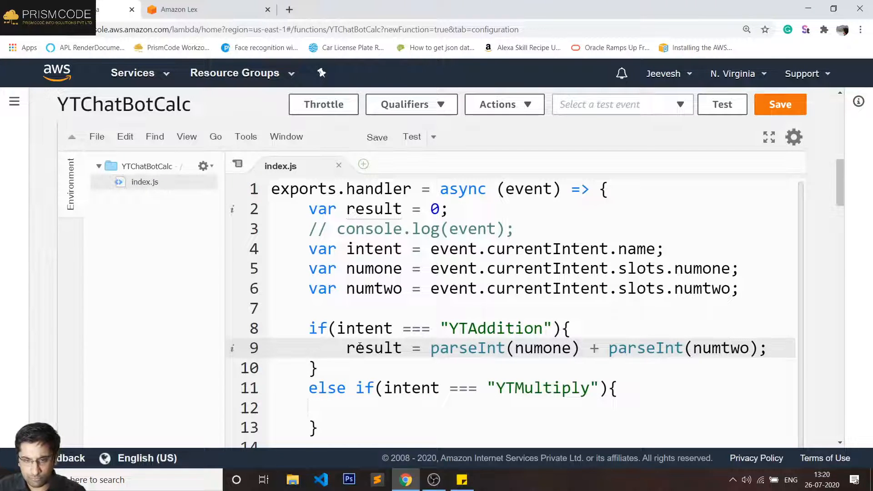
key(shift+Home)
key(ctrl+c)
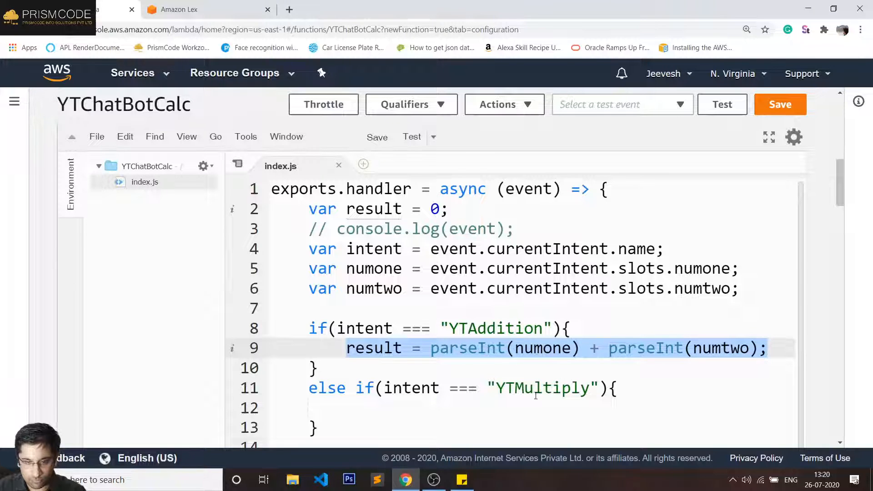
click(520, 412)
key(ctrl+v)
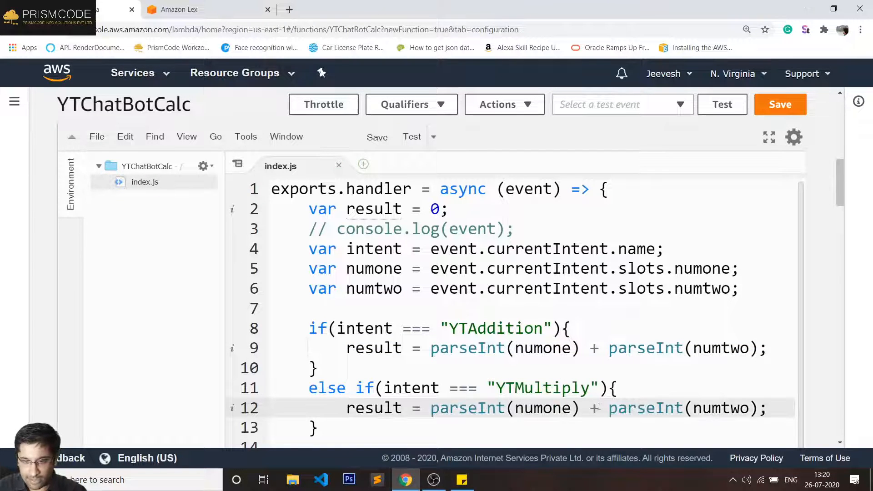
click(598, 406)
key(BackSpace)
text(-)
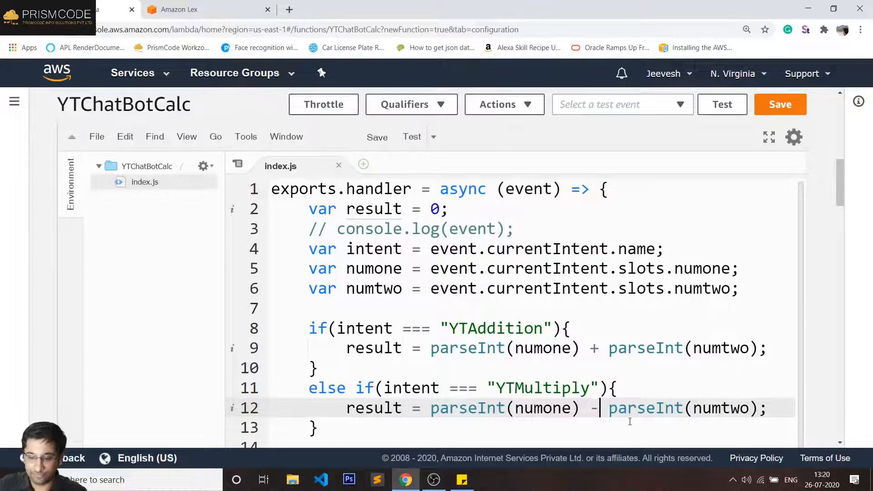
key(BackSpace)
text(*)
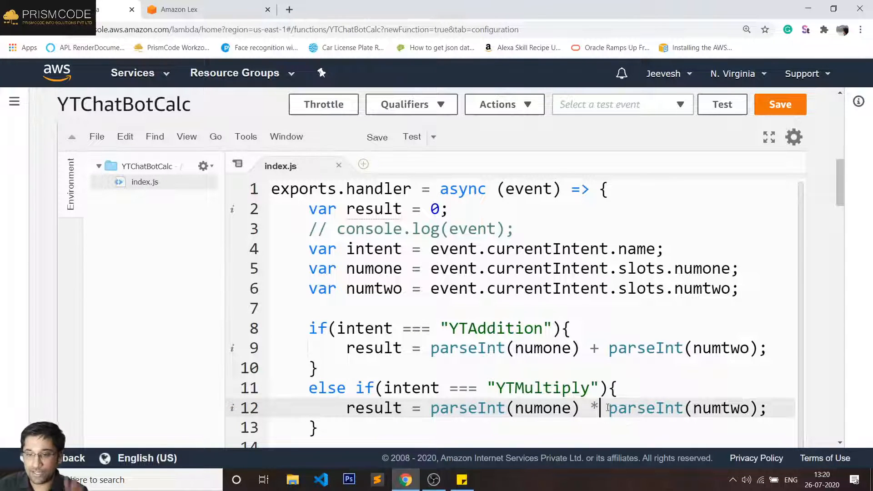
double_click(462, 408)
double_click(500, 328)
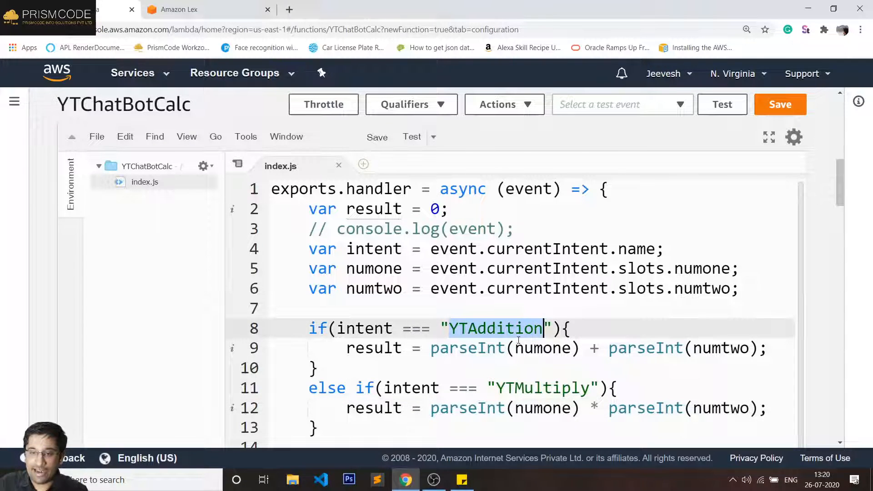
double_click(547, 388)
scroll(547, 391, down, 3)
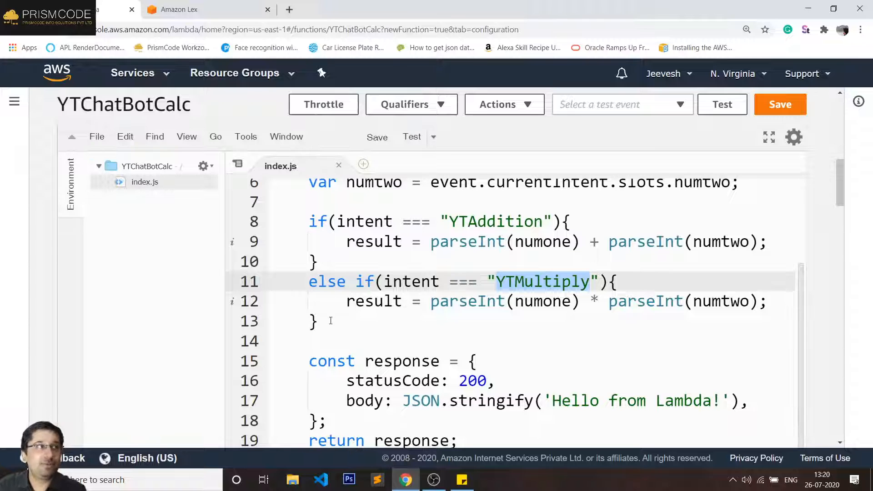
click(341, 321)
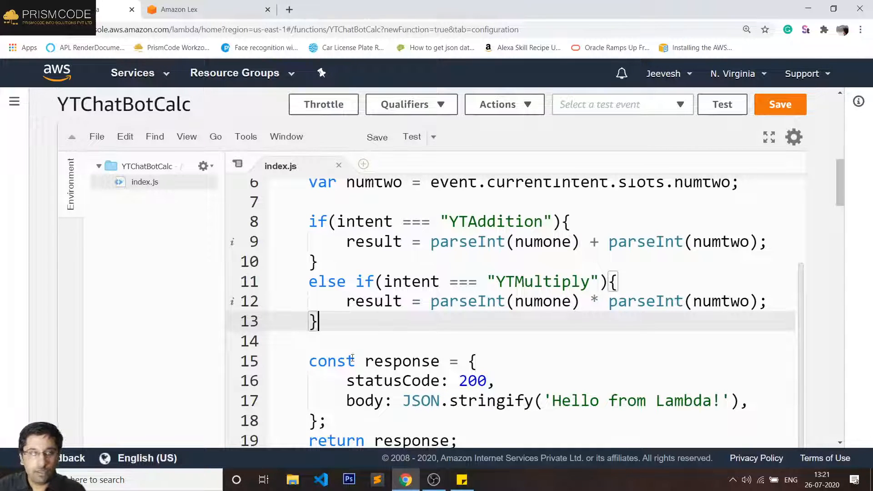
double_click(353, 381)
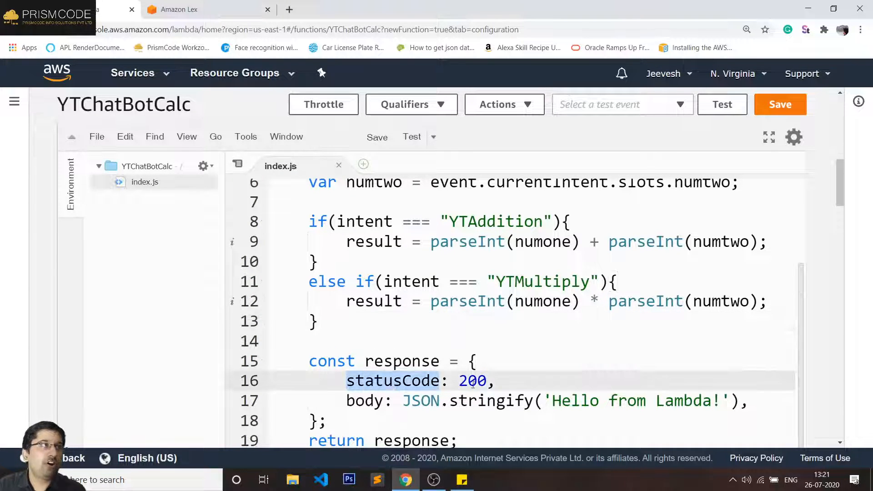
shift+click(668, 407)
drag(671, 406, 750, 398)
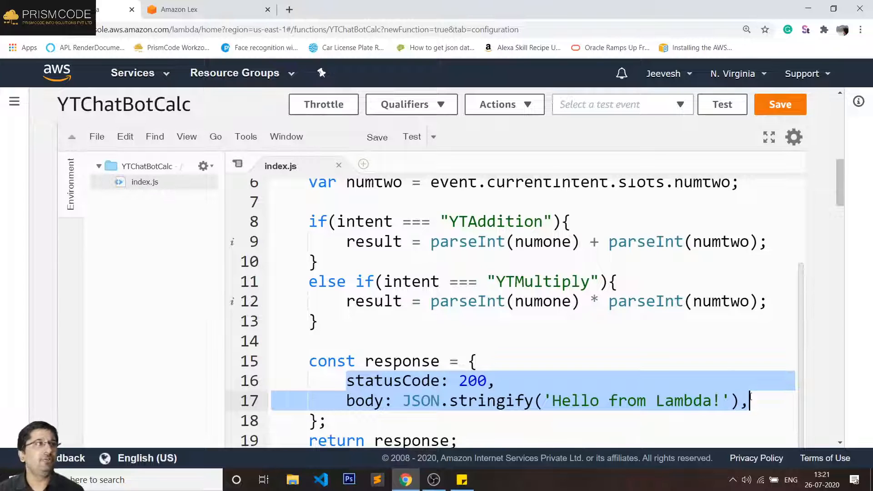
click(481, 241)
double_click(520, 241)
scroll(411, 210, up, 1)
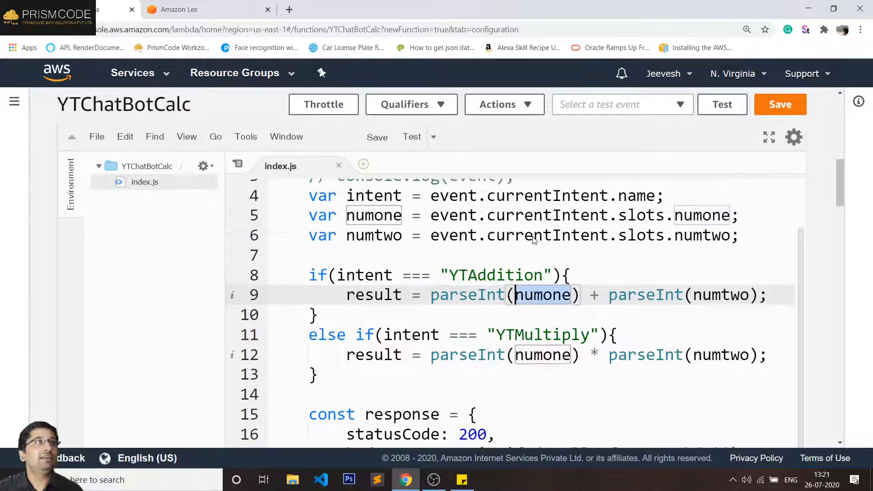
scroll(360, 211, down, 2)
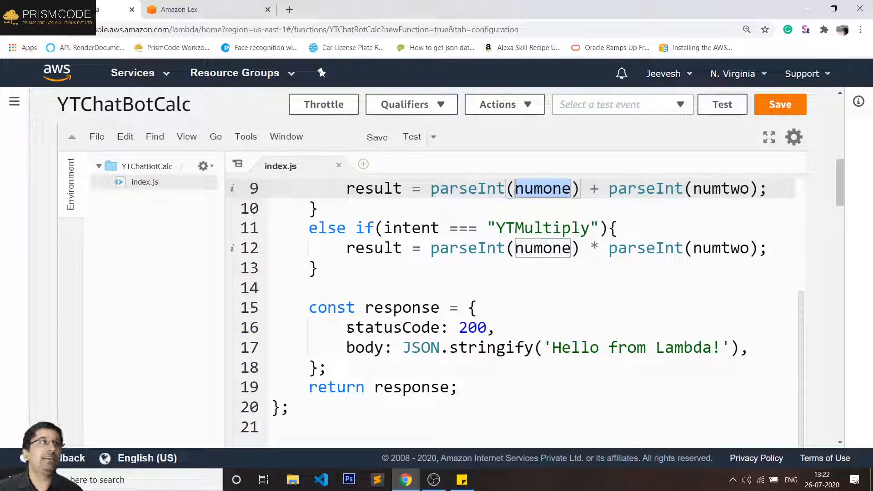
drag(347, 330, 746, 351)
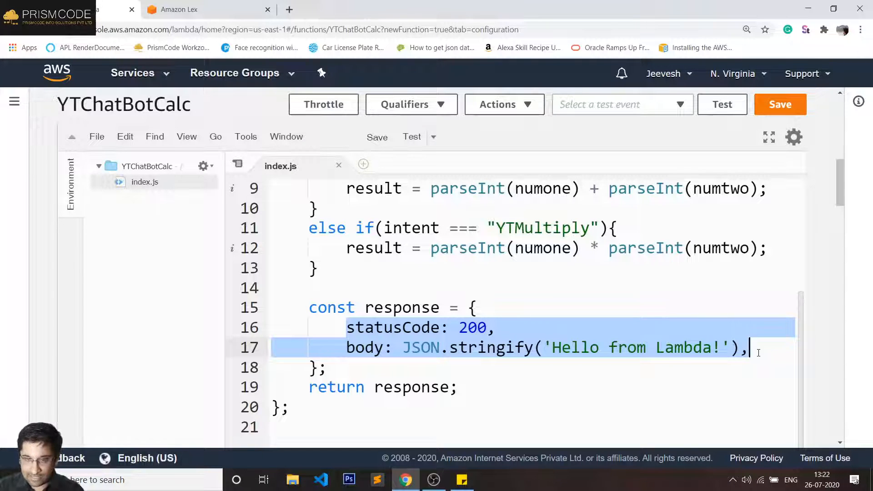
- Replace the statusCode and body lines with "sessionAttributes" :{ opening a new brace
key(BackSpace)
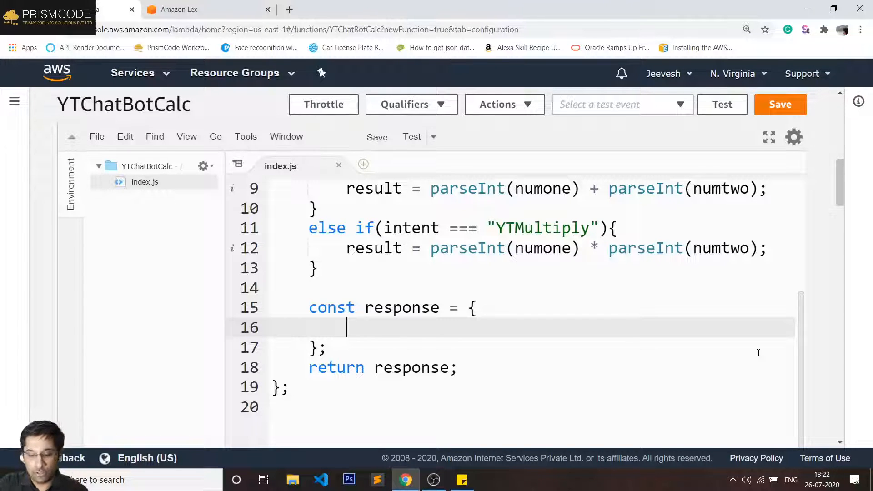
text("")
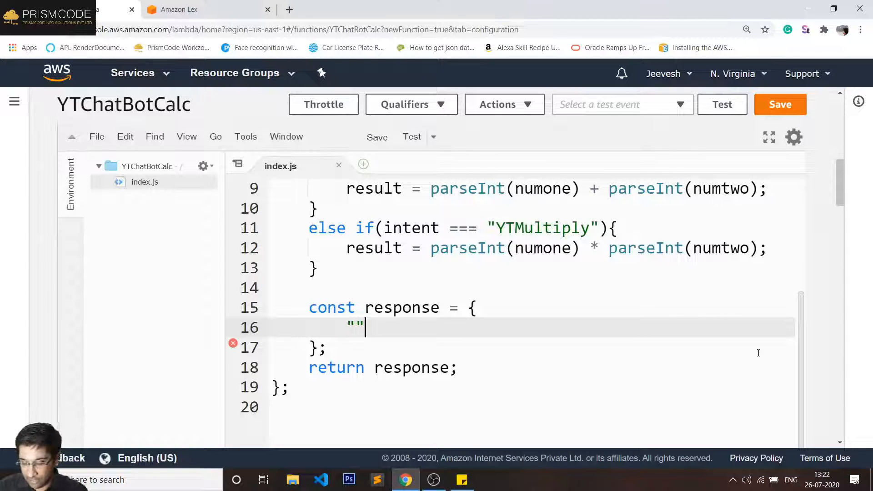
key(Left)
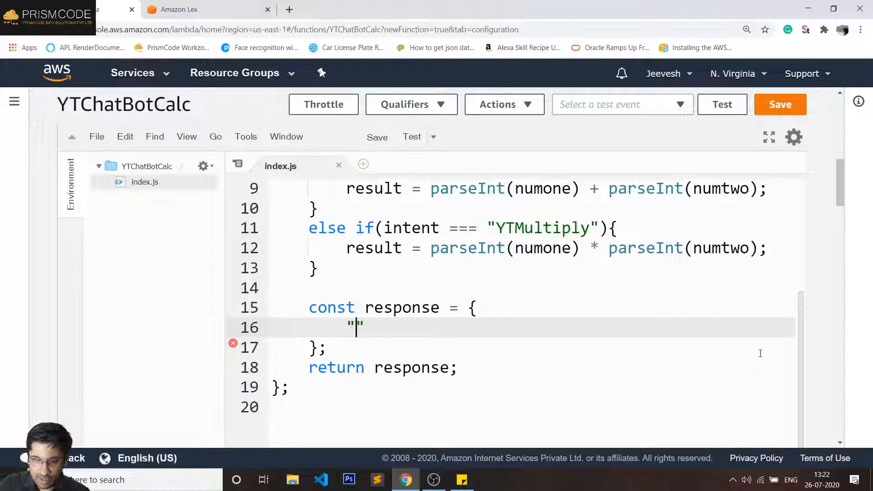
text(session)
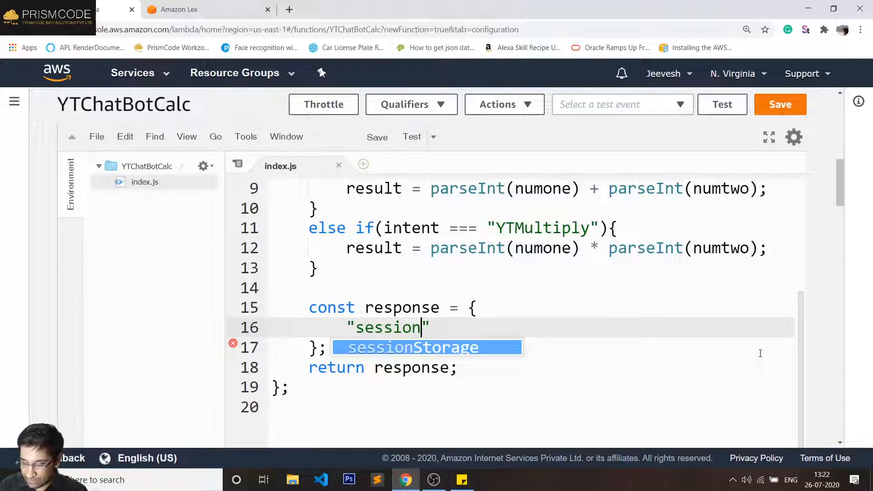
text(At)
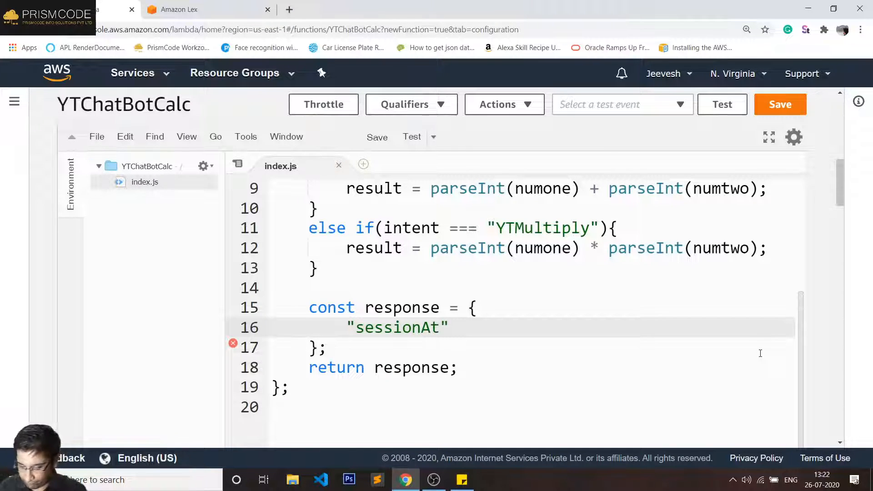
text(tr)
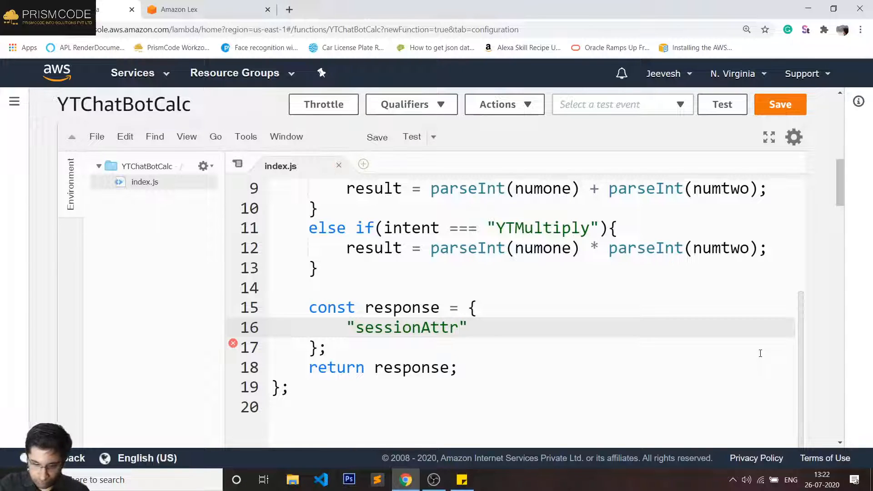
text(ibut)
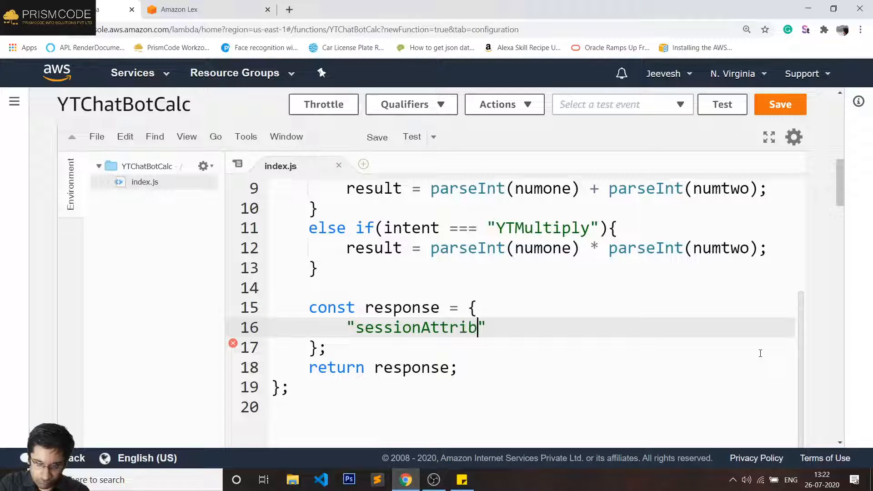
text(es)
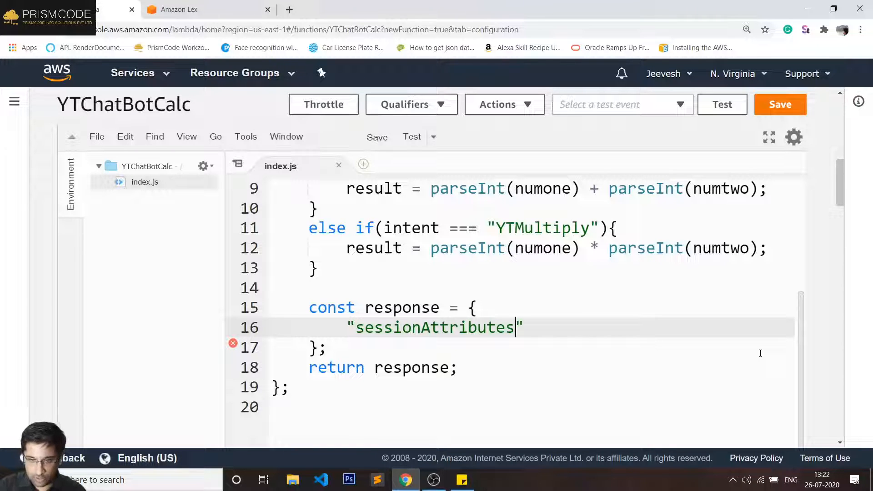
key(Right)
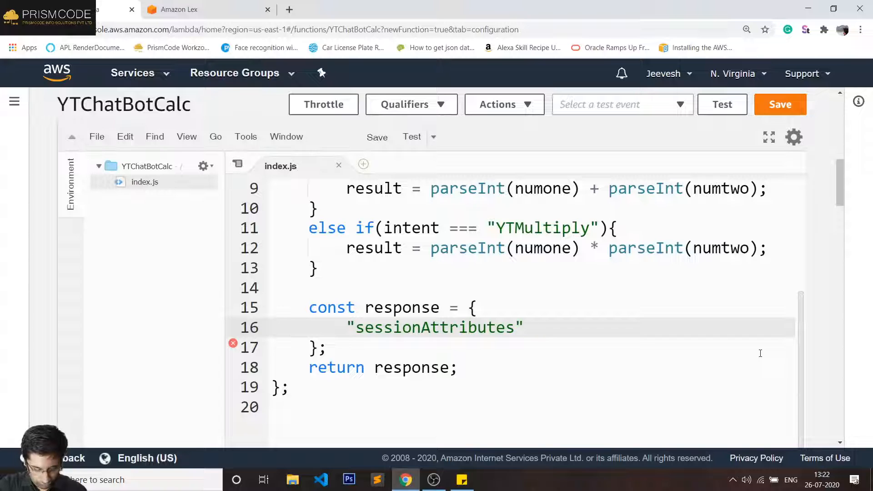
text(:{)
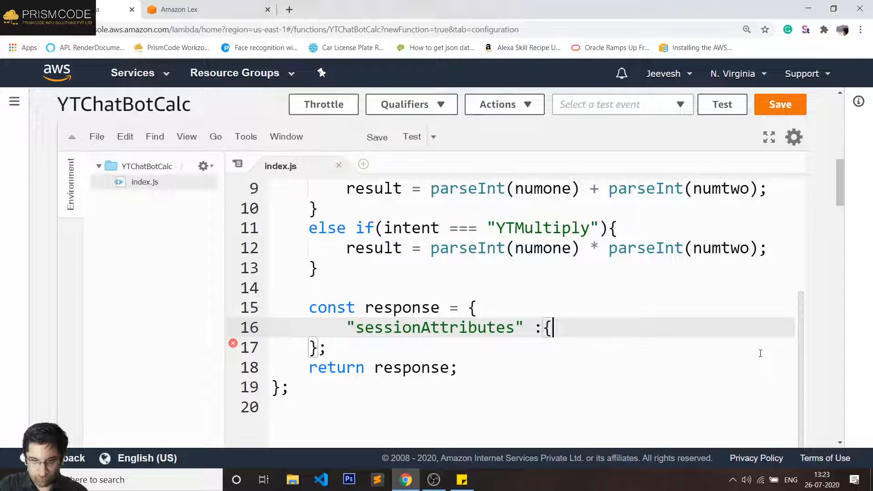
key(Return)
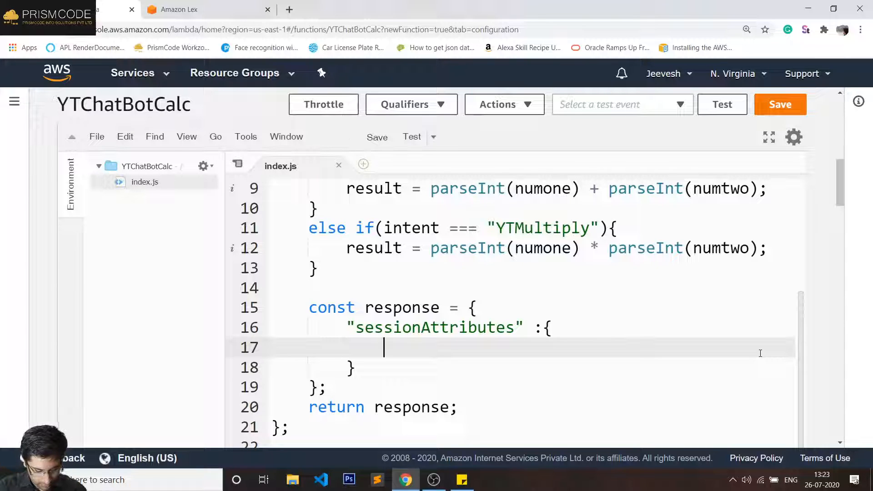
- Close the empty sessionAttributes object with a comma and remove the extra blank lines
text(a)
key(BackSpace)
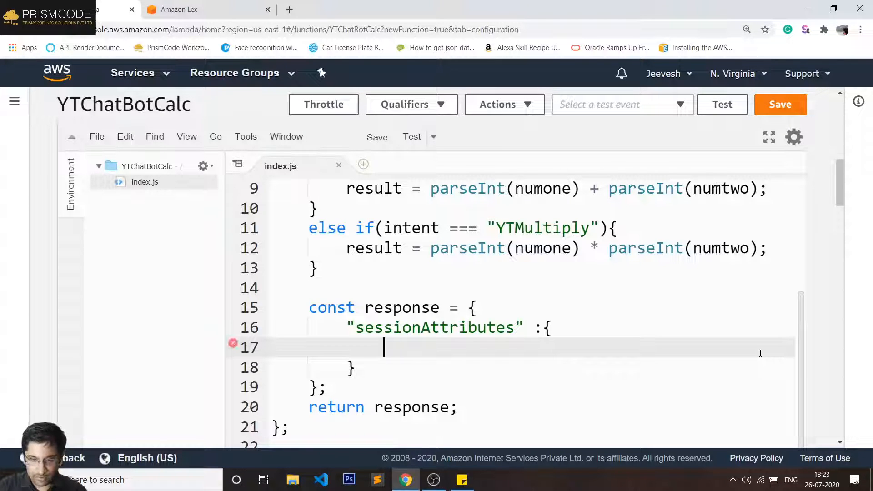
key(Down)
text(,)
key(Return)
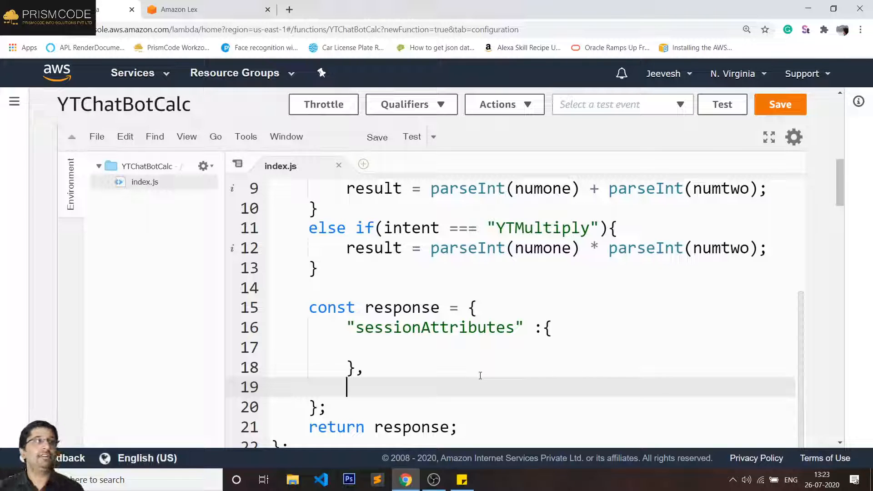
click(438, 345)
key(BackSpace)
key(BackSpace)
key(BackSpace)
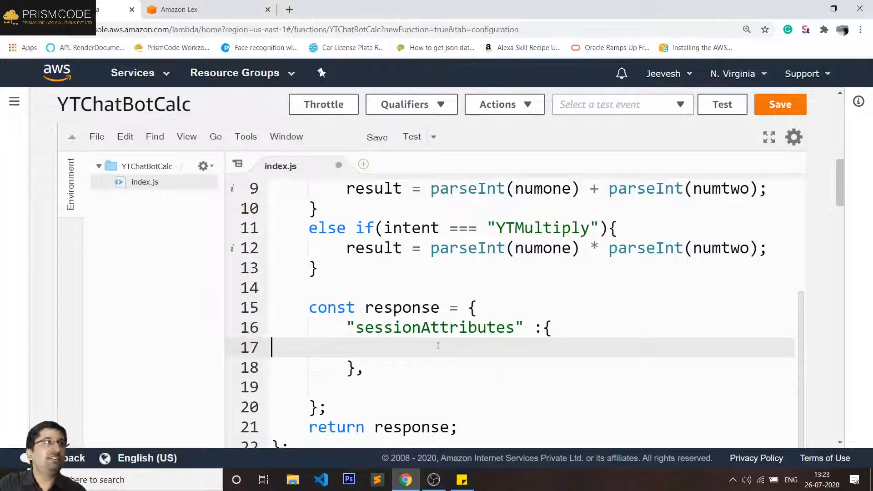
key(BackSpace)
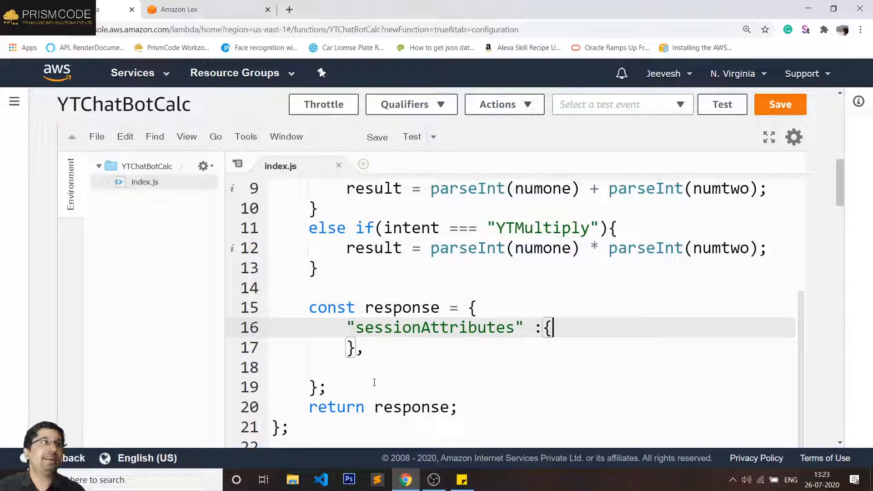
click(381, 370)
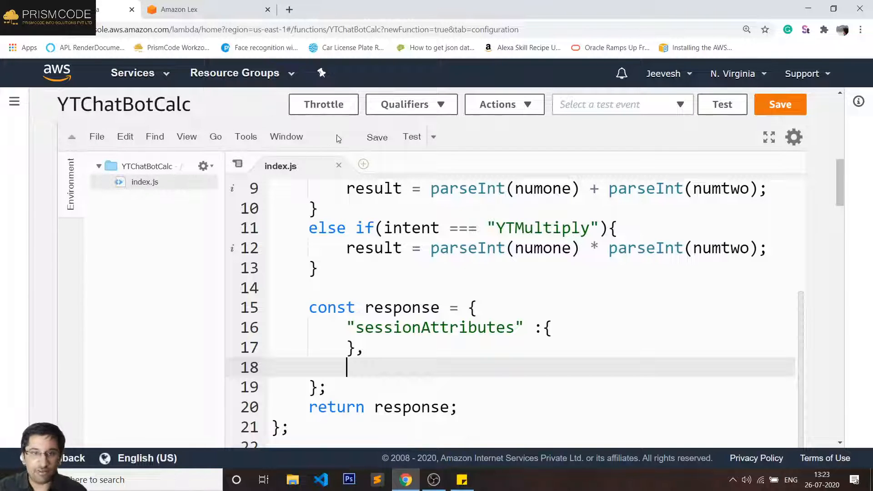
- Save YTChatBotCalc's code and open the Lambda console in a new browser tab
click(768, 104)
click(145, 74)
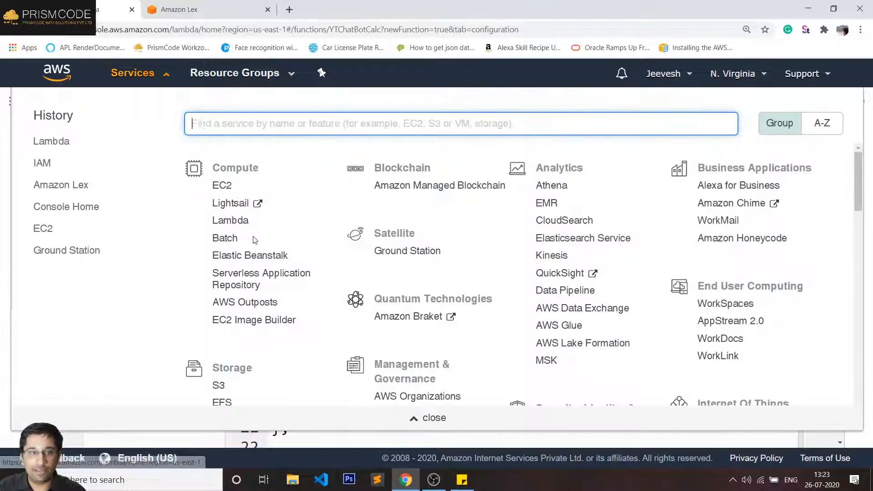
right_click(235, 221)
click(252, 226)
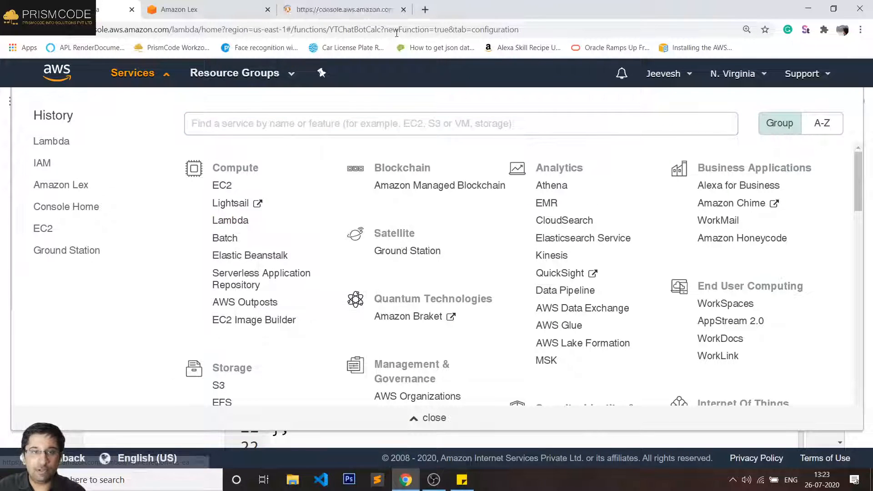
click(343, 9)
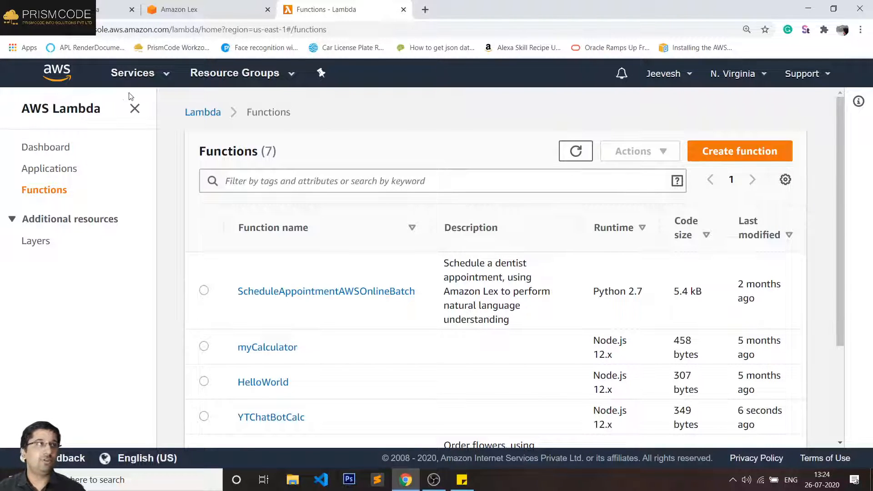
- Open the myCalculator function and view its code
scroll(298, 306, down, 2)
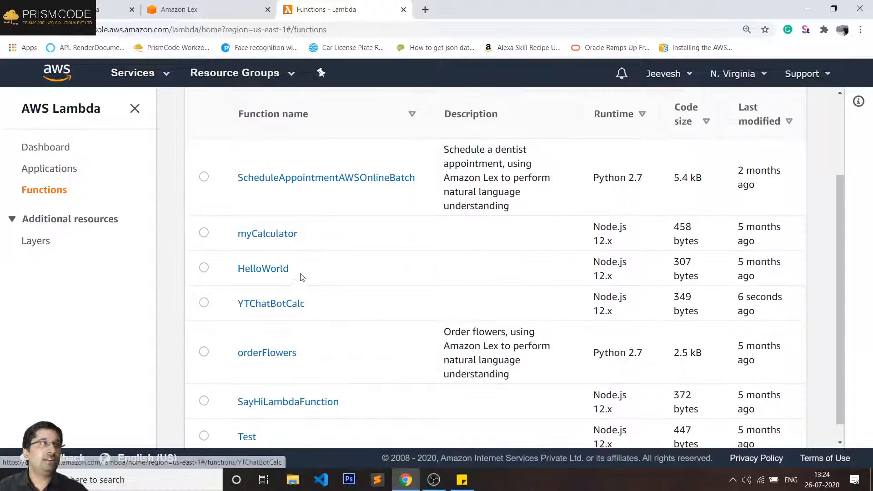
click(282, 235)
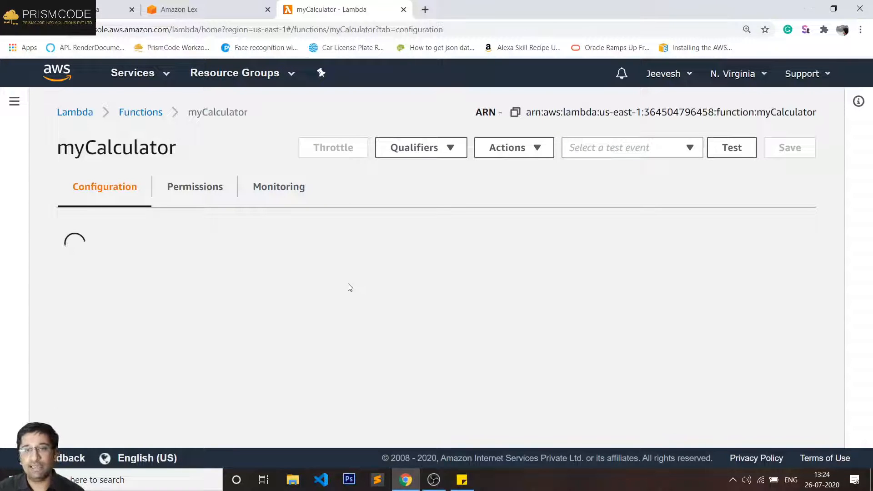
scroll(276, 335, down, 10)
click(299, 336)
key(ctrl+a)
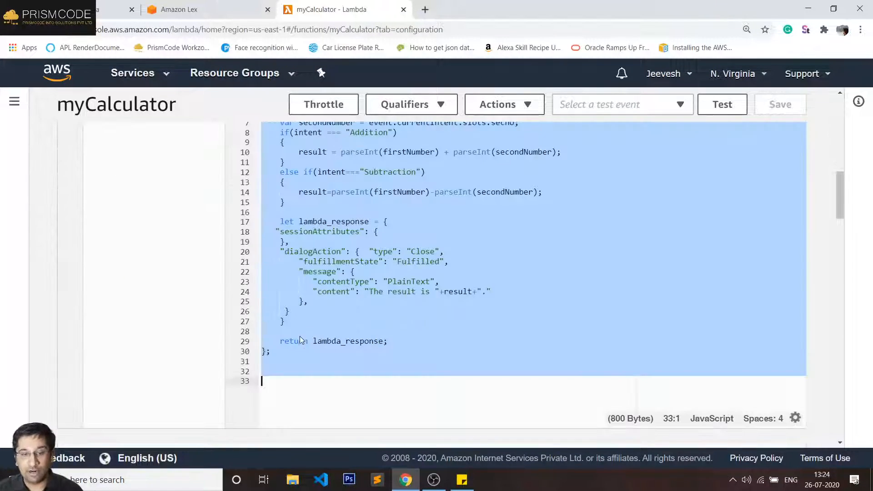
click(336, 318)
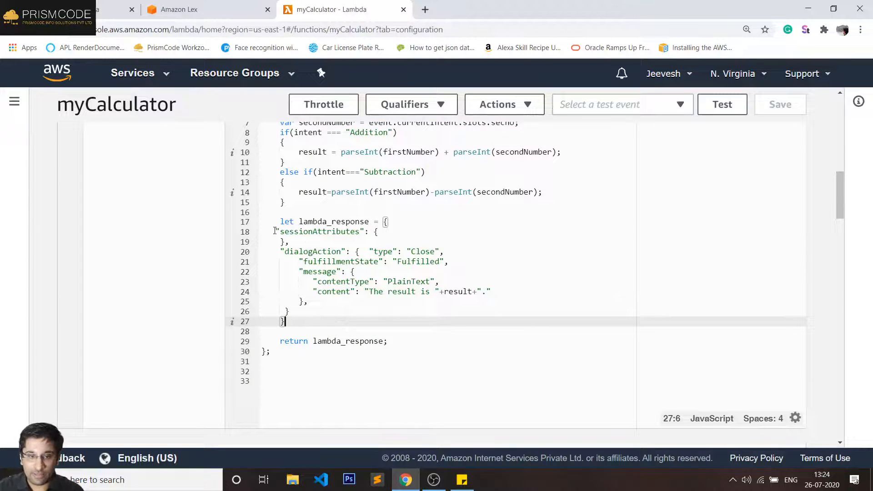
- Select myCalculator's sessionAttributes and dialogAction response code, then close its page
drag(277, 230, 298, 251)
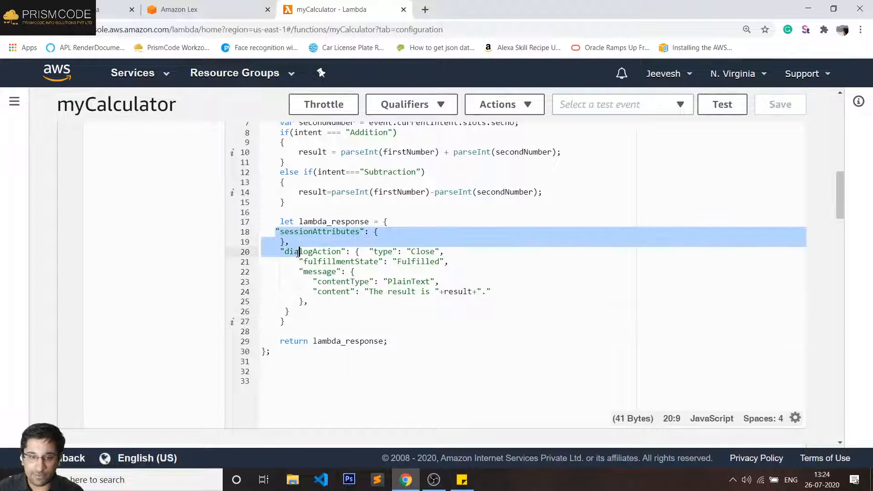
click(360, 252)
drag(293, 312, 275, 232)
key(ctrl+c)
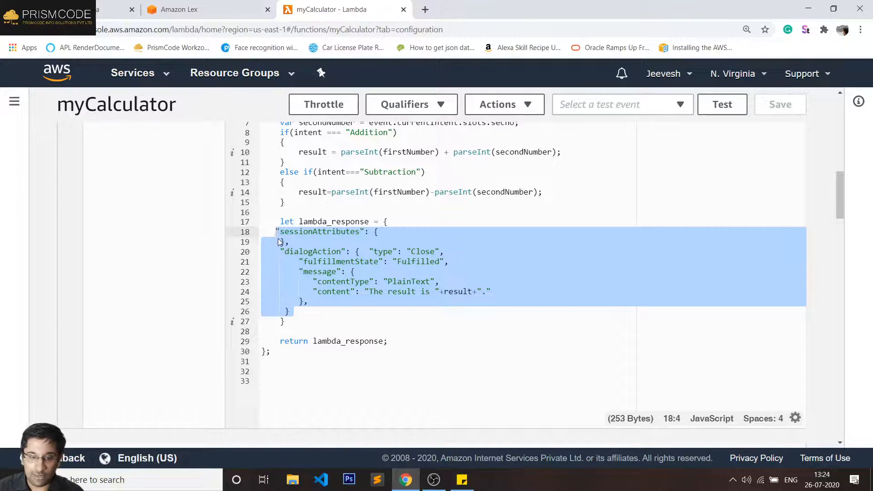
click(403, 10)
scroll(327, 254, down, 8)
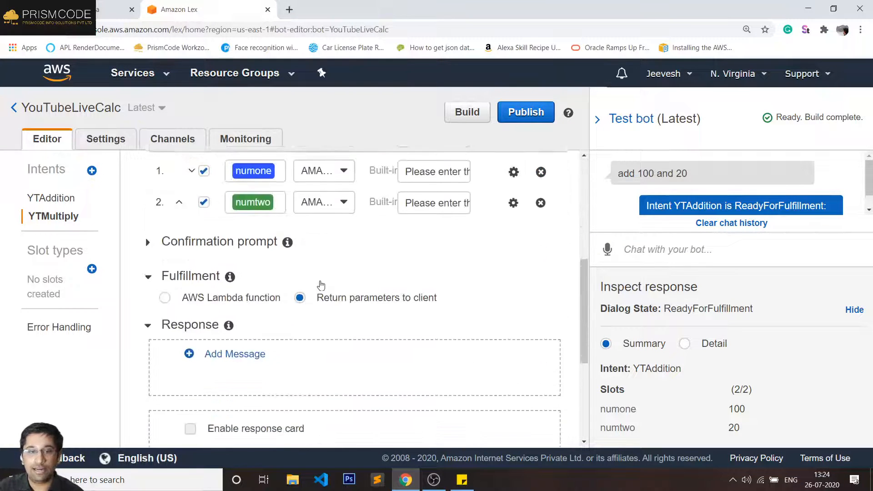
scroll(319, 287, up, 4)
- Paste the dialogAction response block over YTChatBotCalc's sessionAttributes lines and indent it one level
click(125, 4)
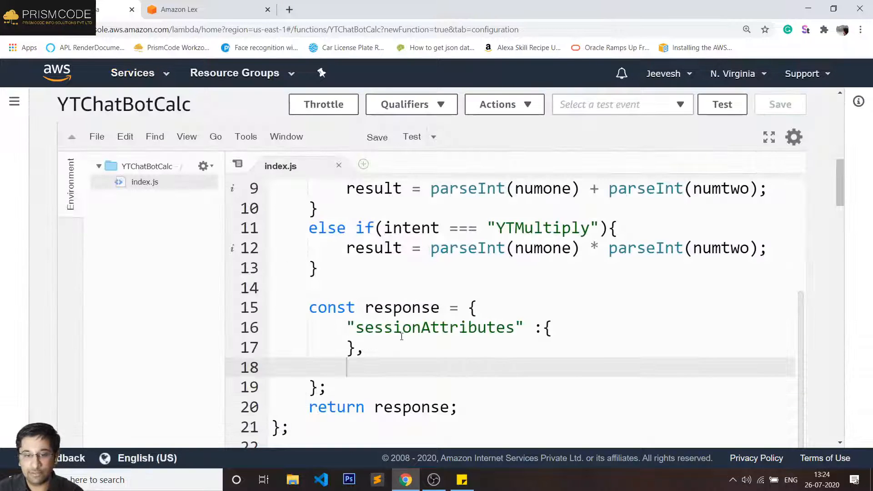
scroll(406, 309, down, 1)
drag(364, 314, 350, 271)
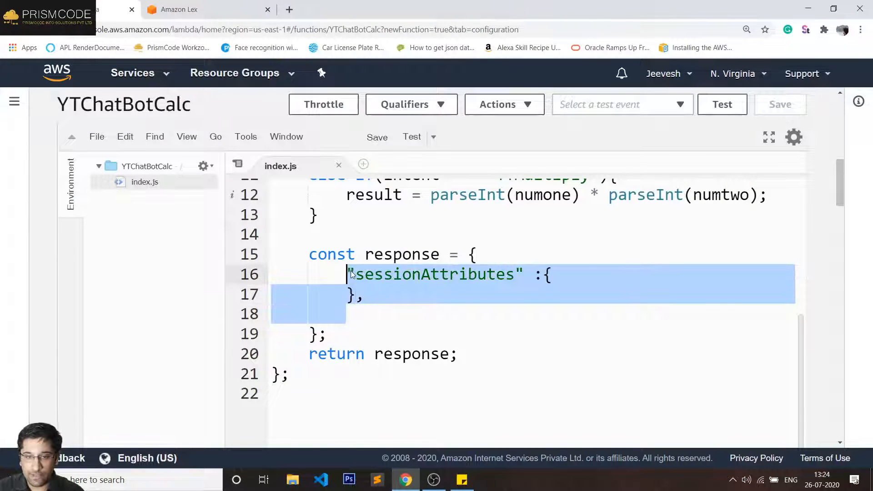
key(ctrl+v)
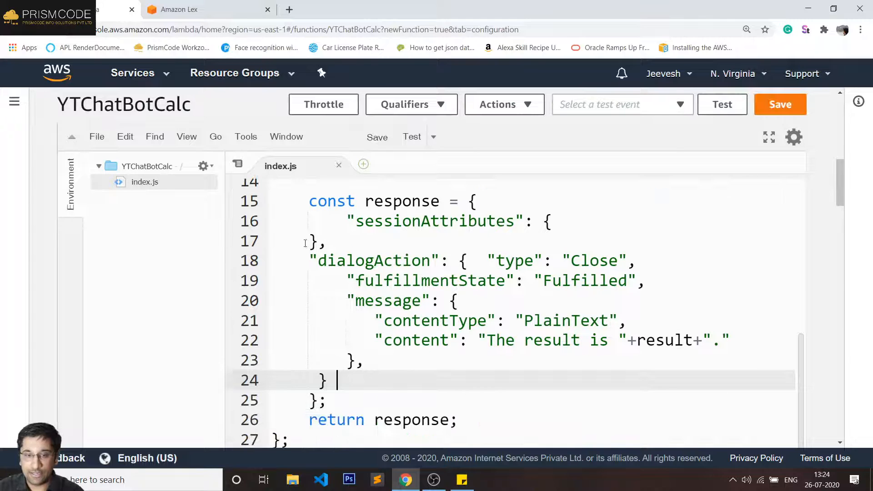
drag(304, 243, 344, 377)
key(Tab)
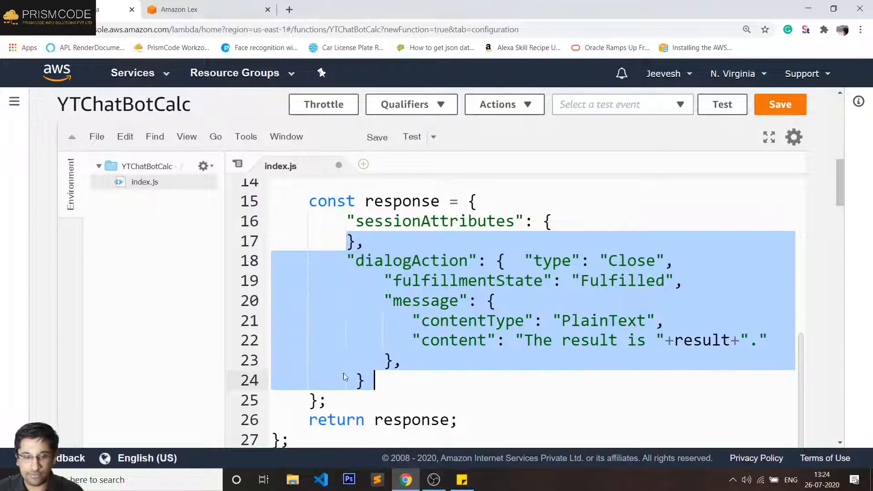
click(507, 340)
- Go over dialogAction, fulfillmentState and PlainText, then empty the content string on line 22
click(559, 221)
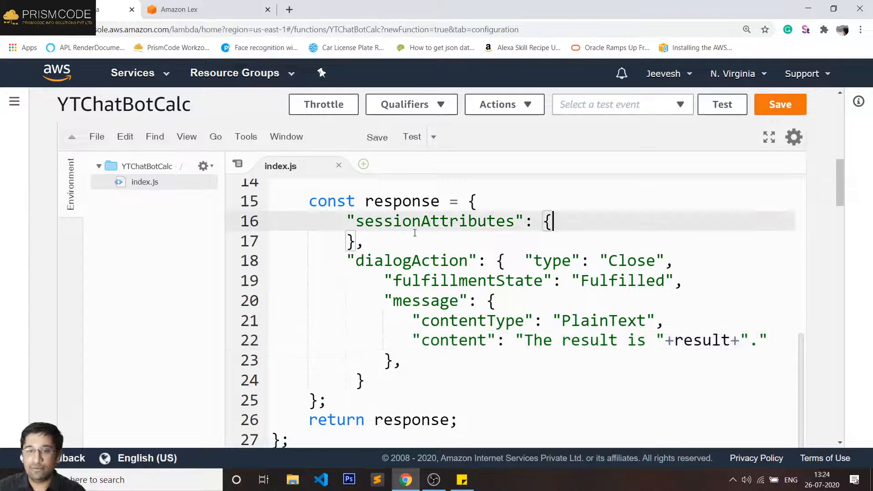
double_click(403, 259)
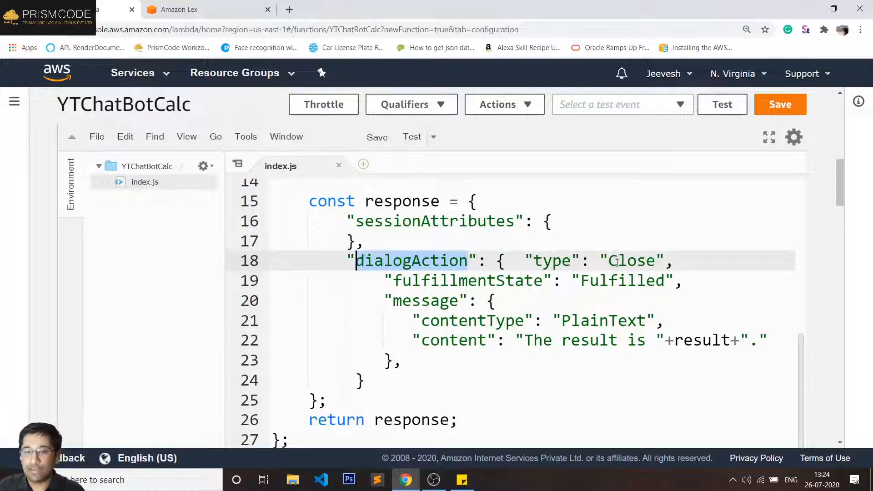
double_click(471, 280)
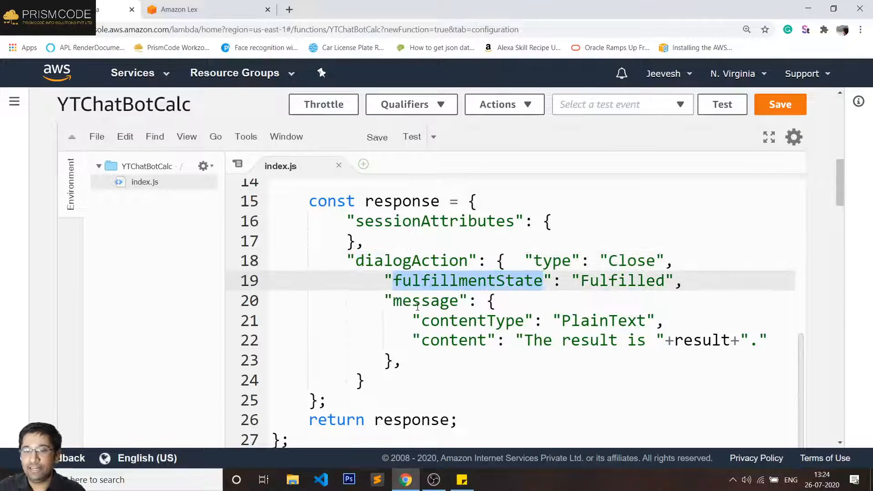
double_click(561, 321)
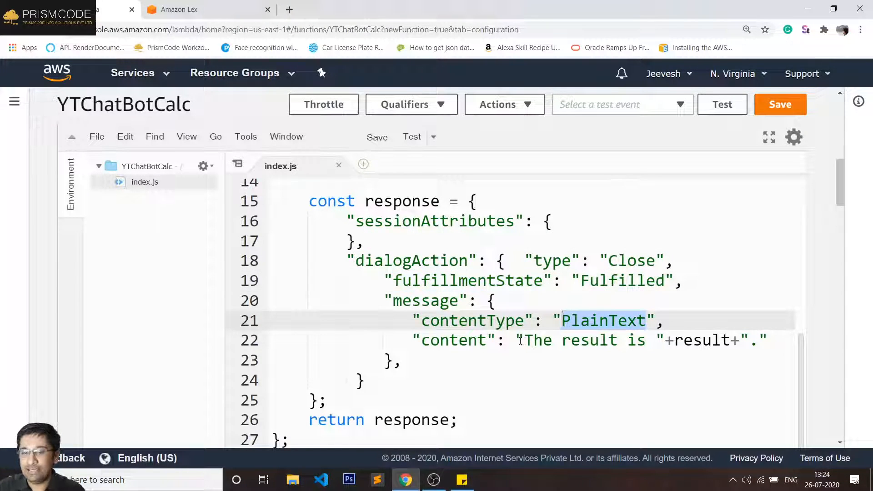
drag(517, 340, 768, 344)
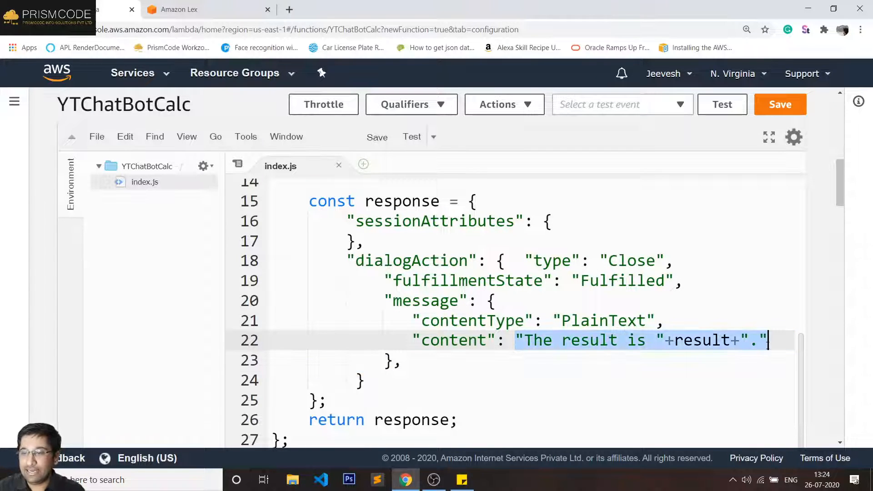
key(BackSpace)
text("content": ")
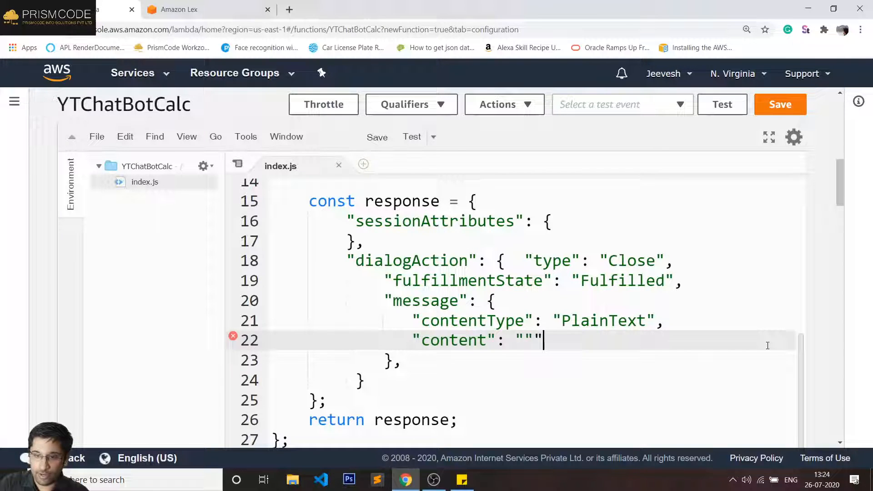
- Set the content message to "Hi From Lambda" and save the function
key(Delete)
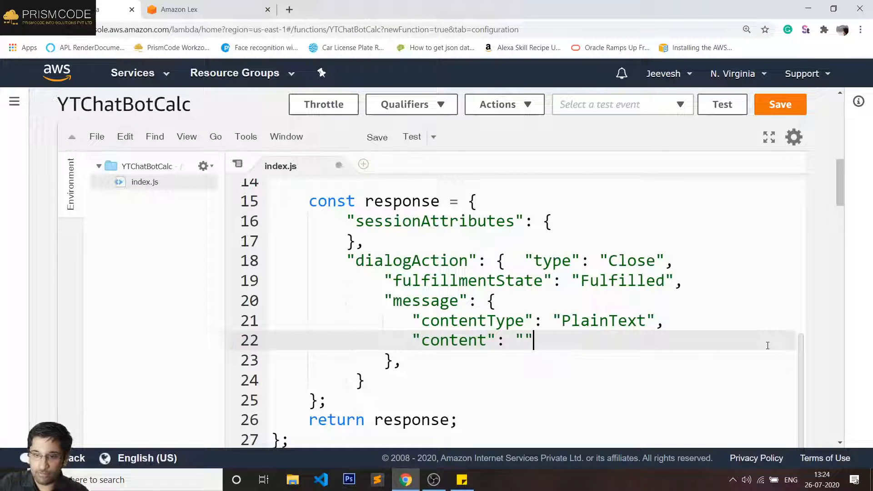
text(;)
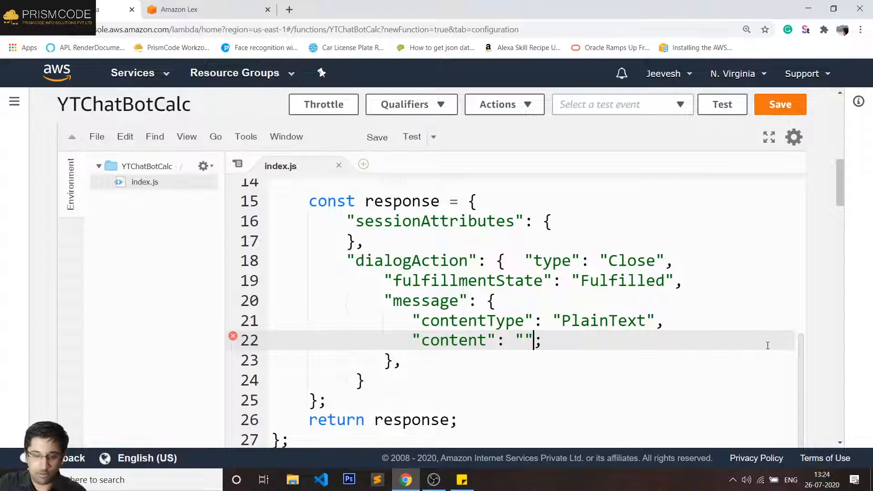
key(Delete)
key(Left)
text(Hi From)
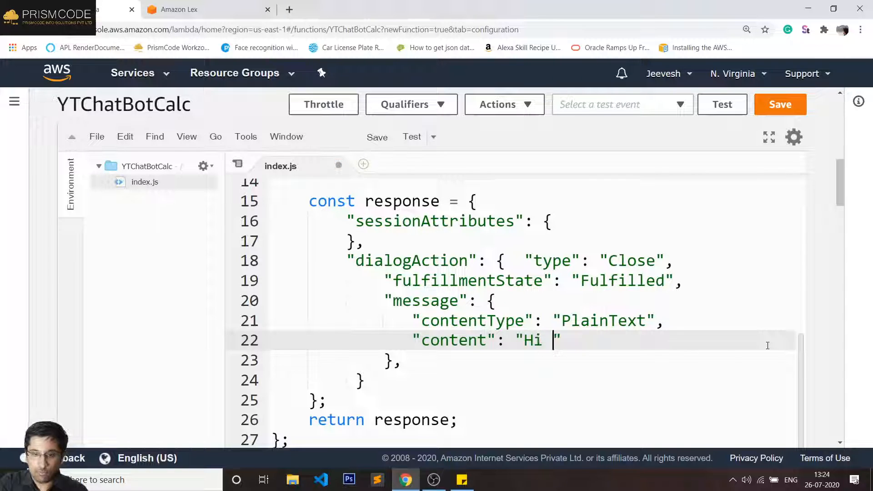
text( Lambd)
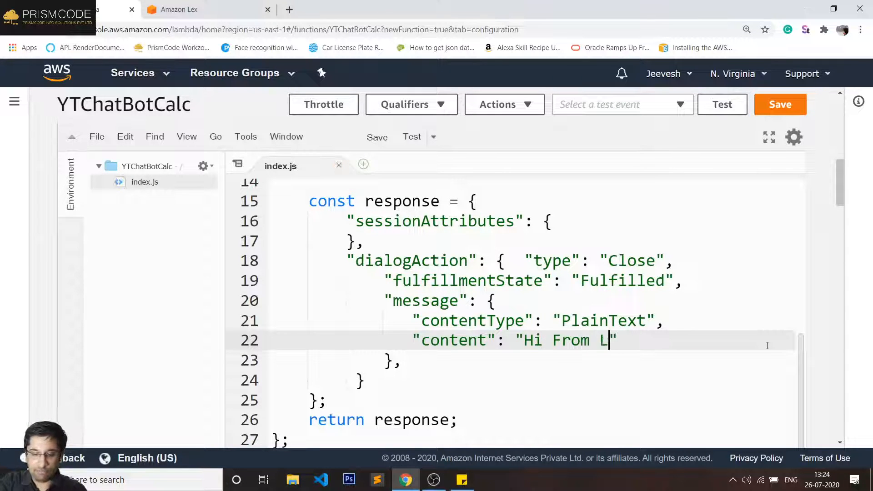
text(a)
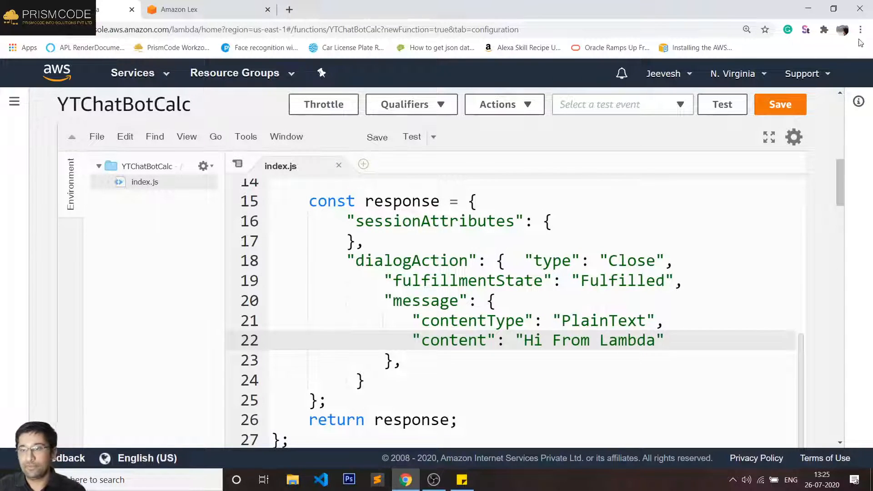
click(759, 108)
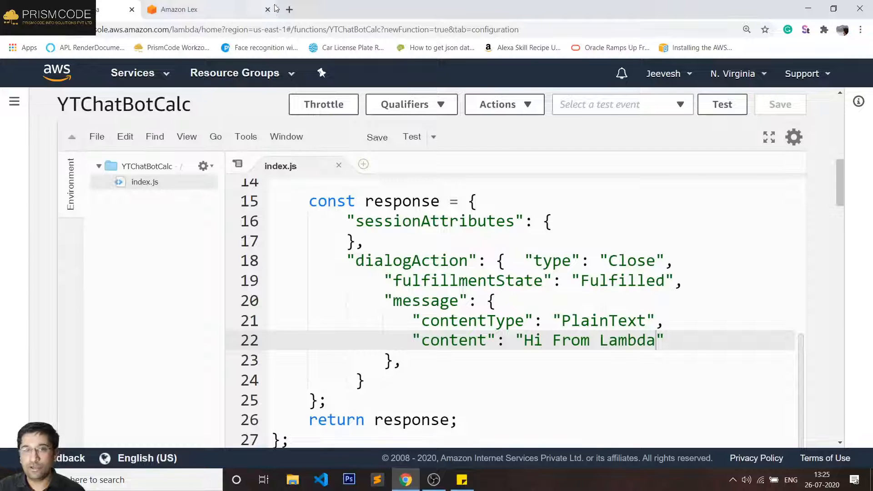
click(205, 5)
- Reload the bot and set YTAddition's fulfillment to the YTChatBotCalc Lambda function
scroll(249, 330, down, 4)
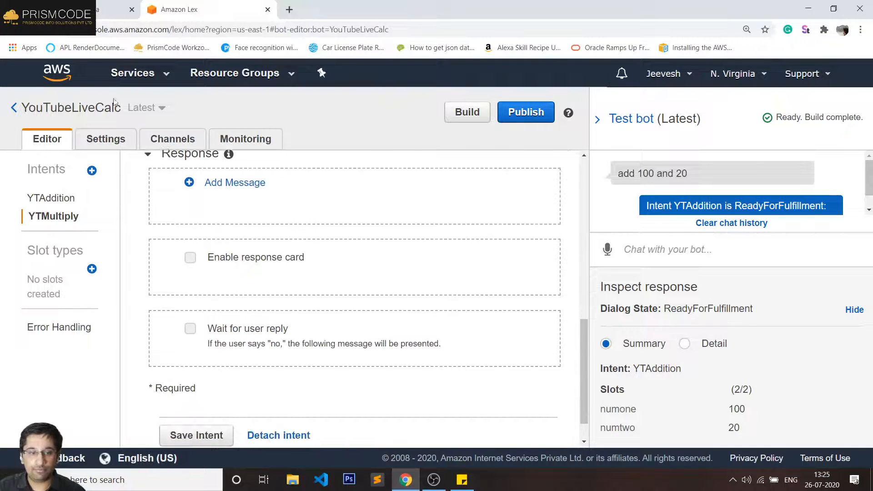
click(48, 35)
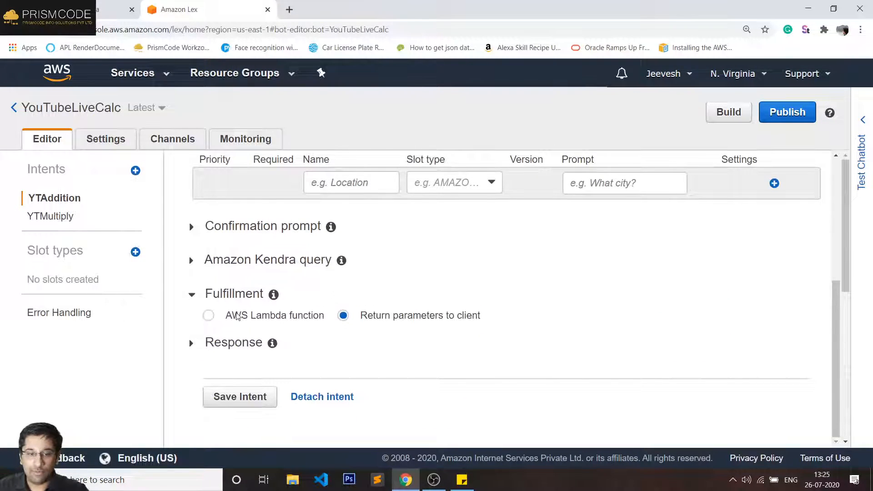
scroll(257, 293, down, 1)
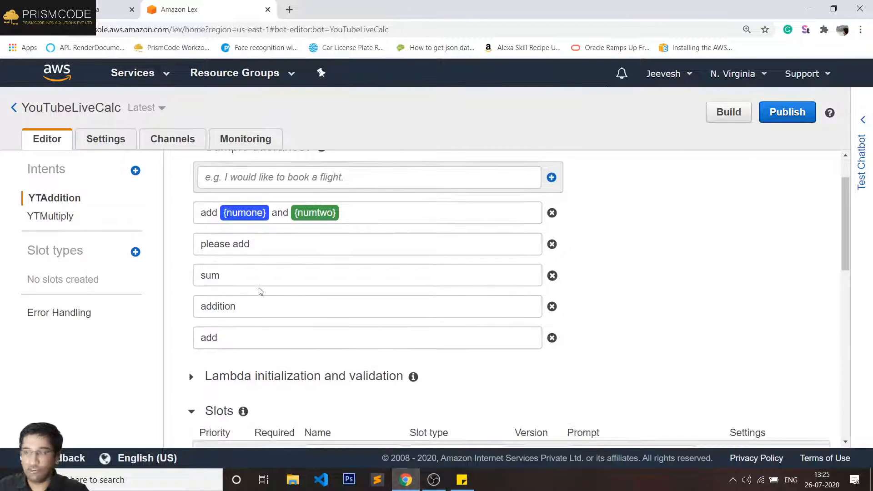
scroll(269, 278, down, 3)
scroll(230, 239, down, 3)
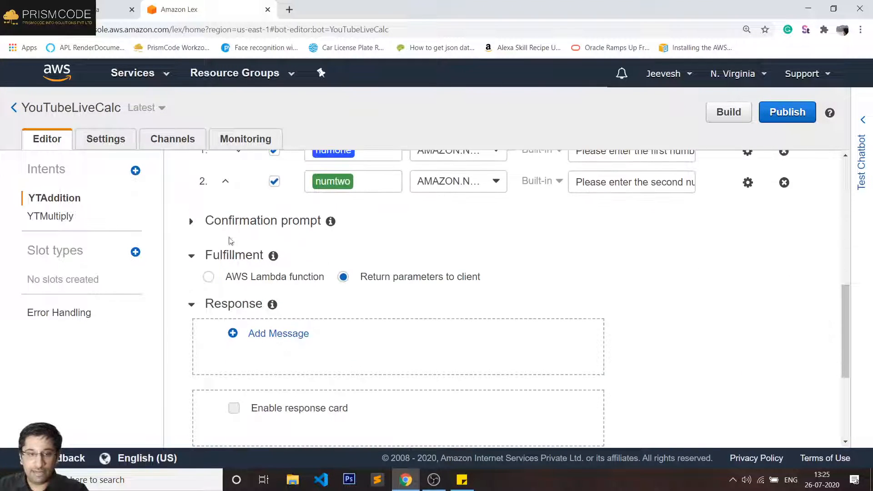
click(249, 278)
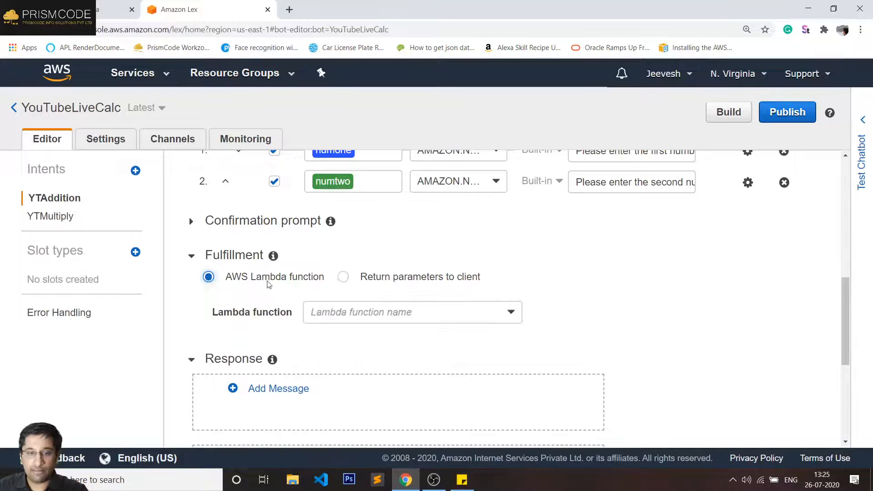
click(369, 318)
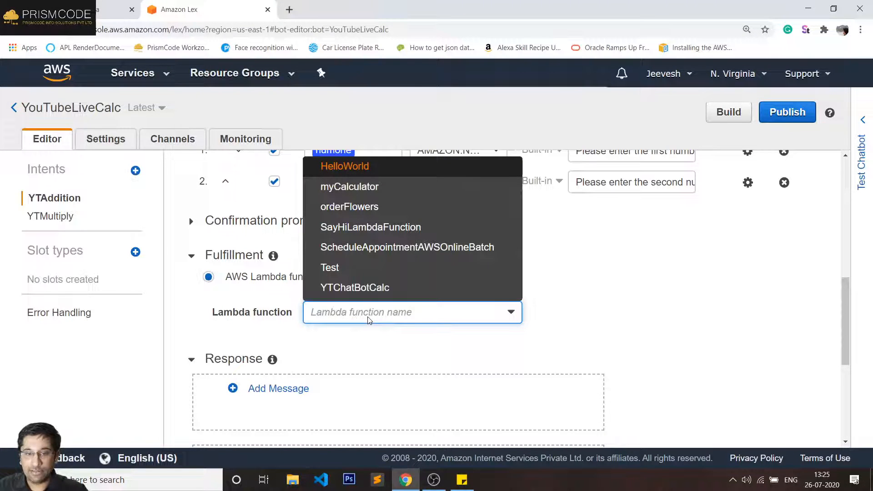
click(362, 288)
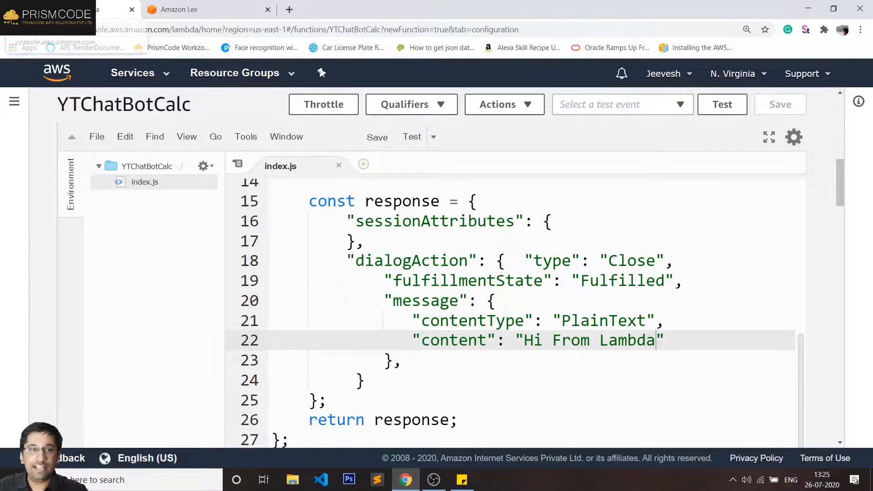
- Grant Lex permission to invoke YTChatBotCalc and start building the bot
click(157, 13)
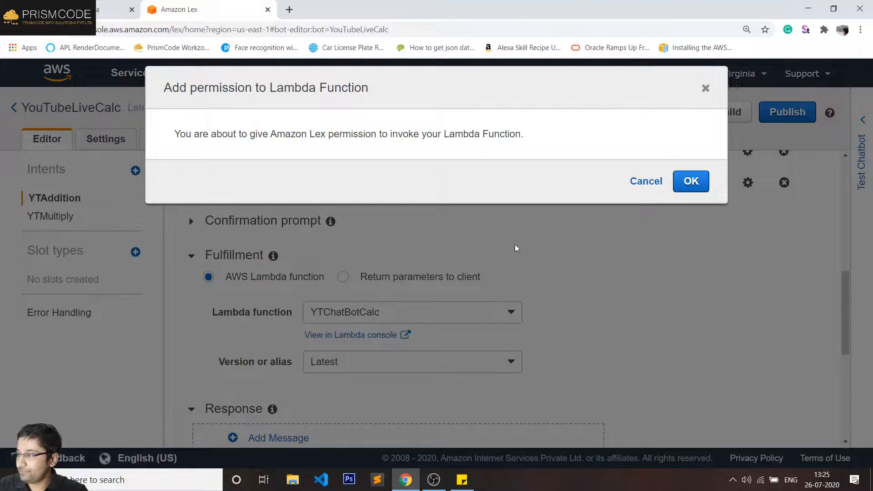
click(690, 180)
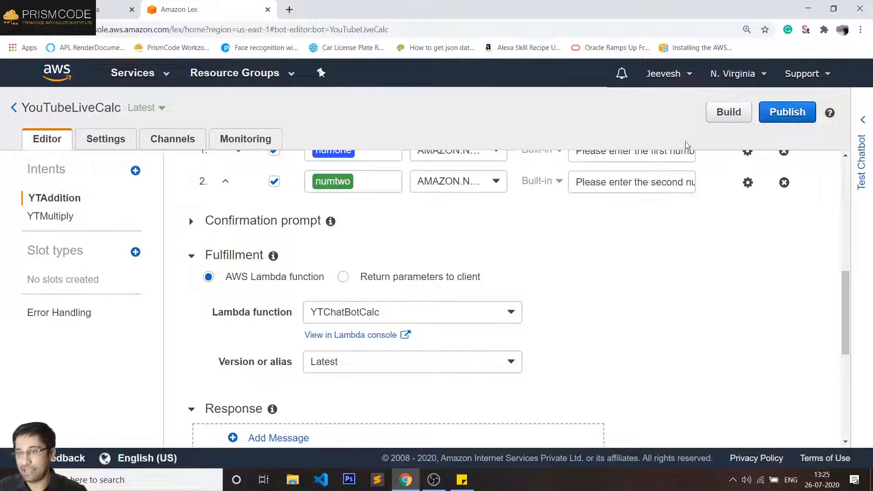
click(737, 114)
- Confirm the bot build and open the Test bot chat panel
click(704, 191)
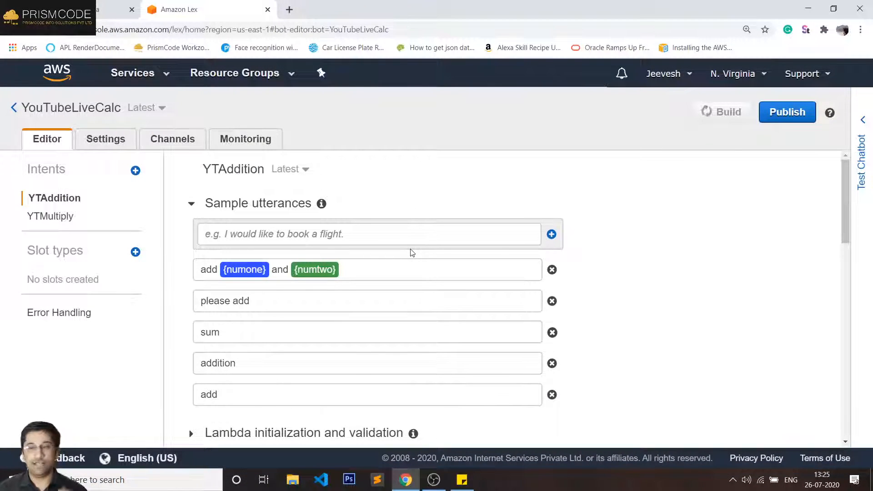
click(861, 166)
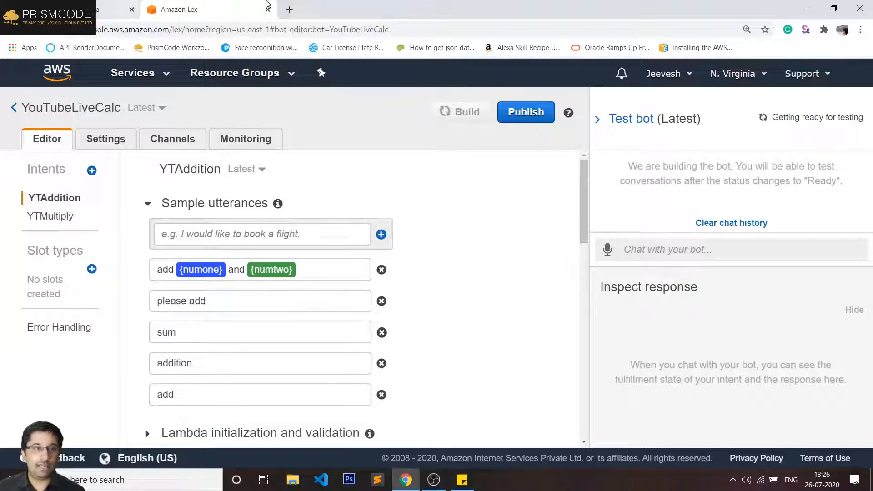
click(113, 8)
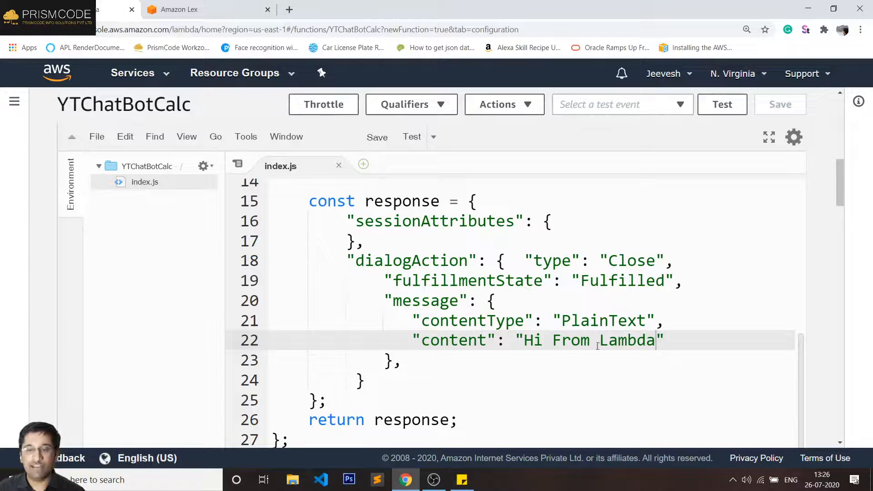
click(195, 7)
- Send "please add", then 50 and 30 in the test chat
click(730, 258)
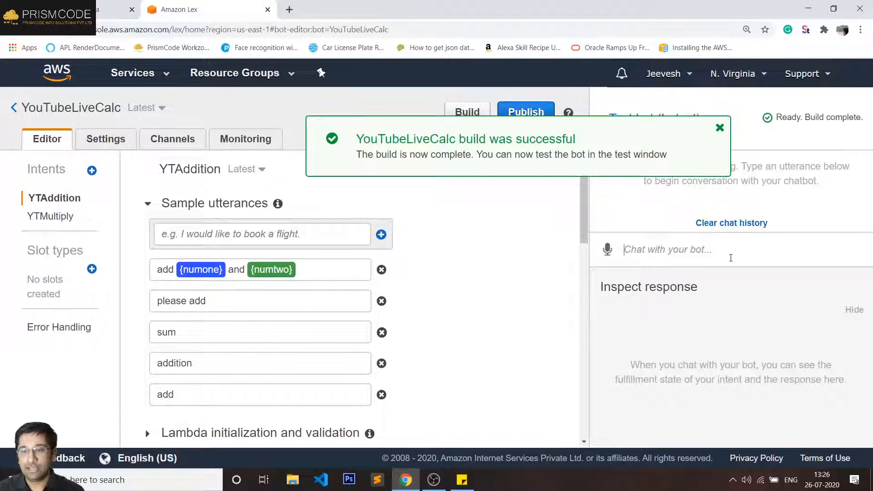
text(plea)
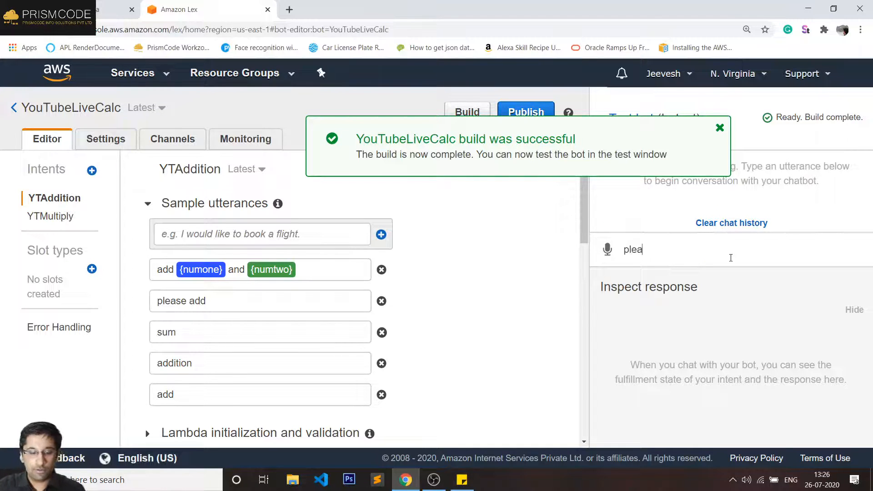
text(se add)
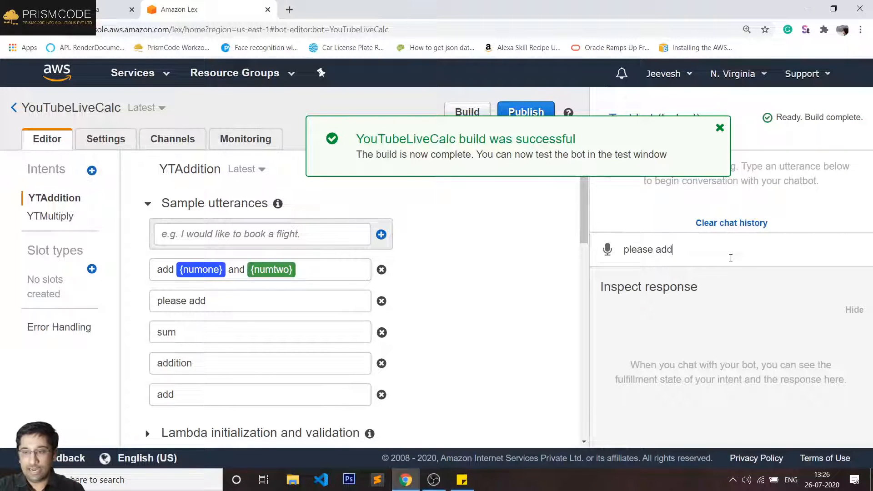
key(Return)
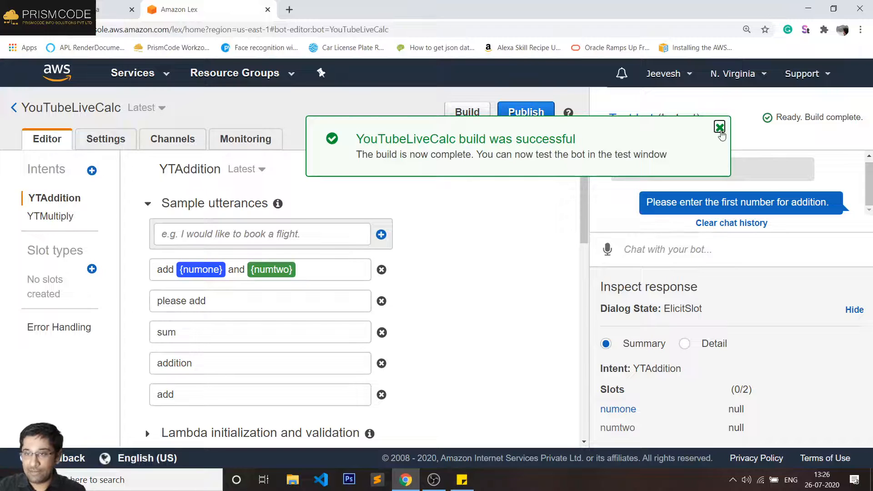
click(719, 127)
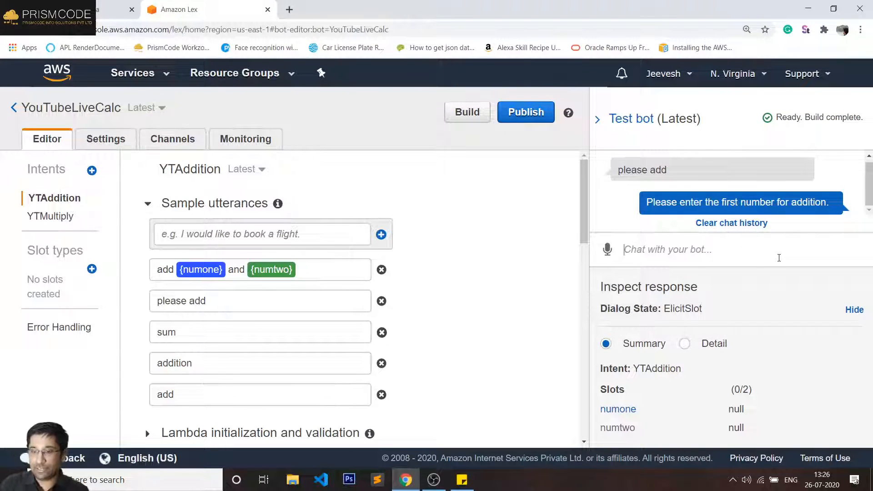
text(50)
key(Return)
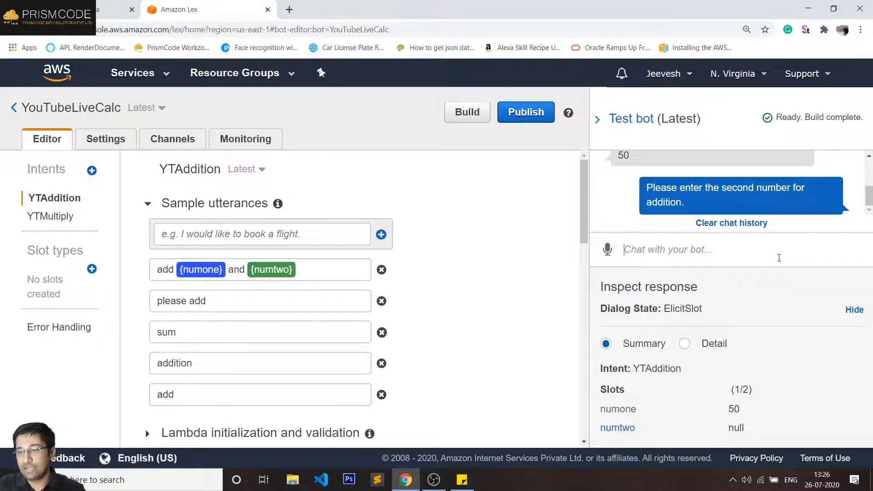
text(30)
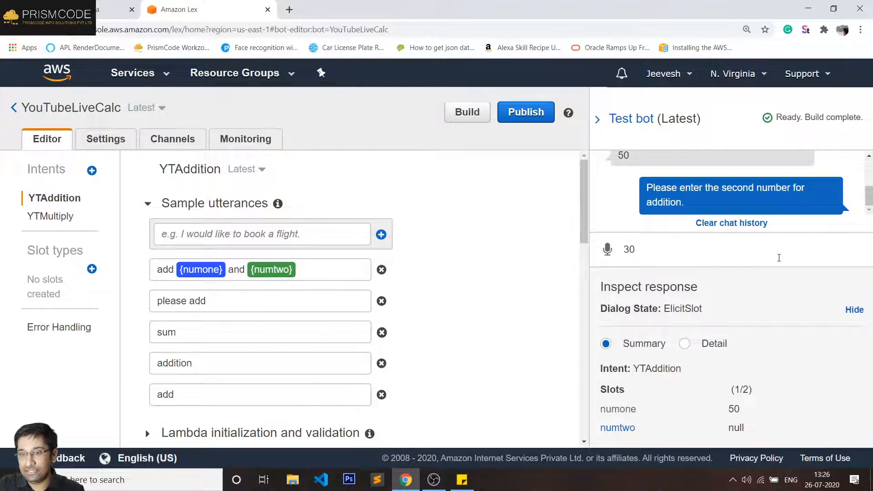
key(Return)
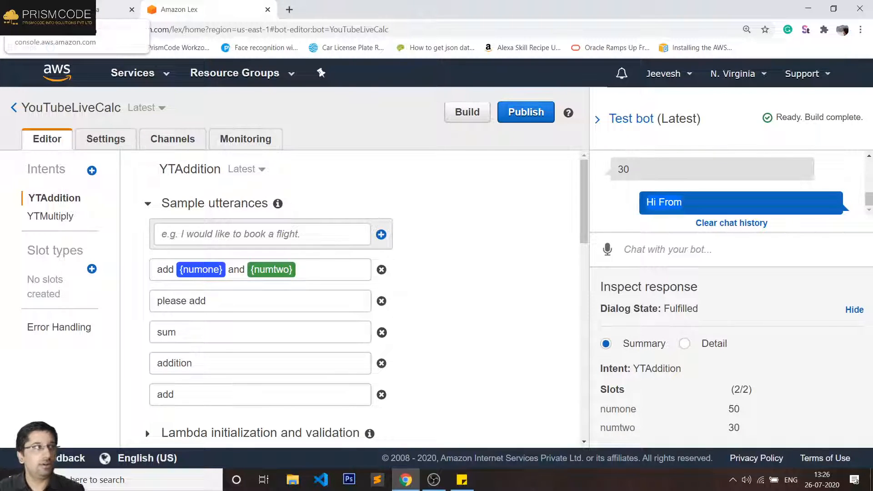
- Review the YTChatBotCalc function code that returns the 'Hi From Lambda' message
click(91, 10)
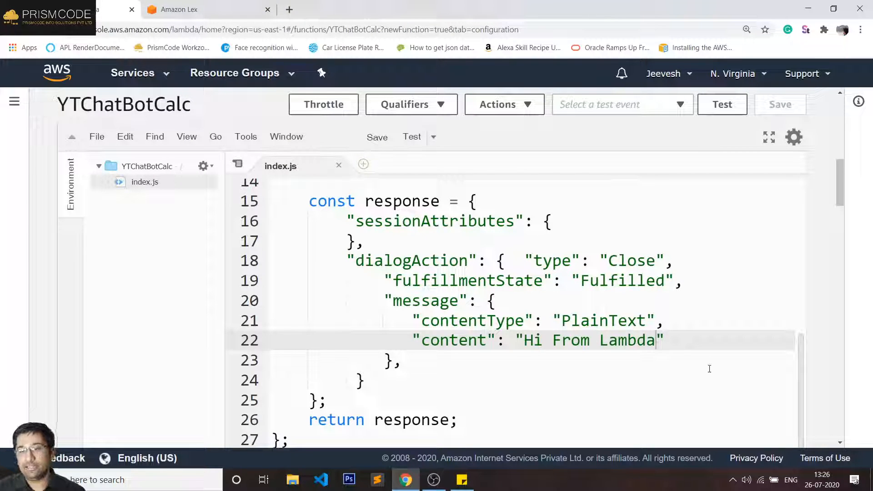
scroll(662, 346, down, 6)
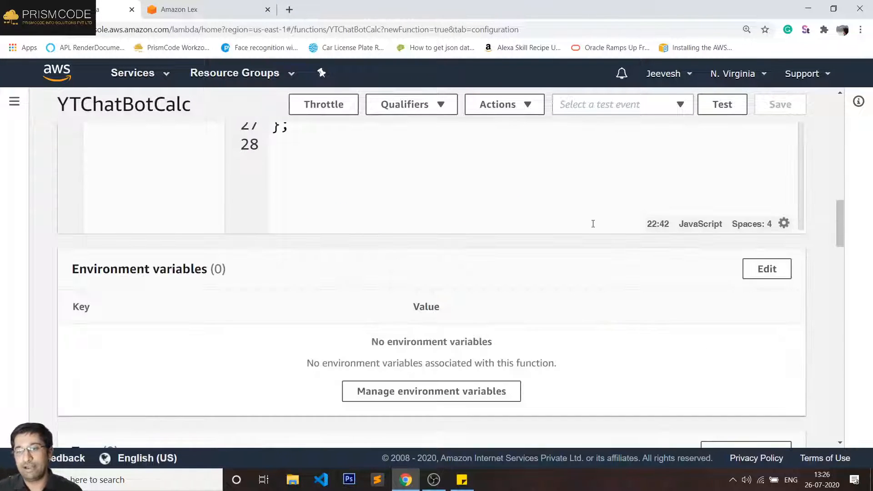
scroll(592, 224, up, 4)
scroll(773, 209, down, 1)
scroll(866, 240, down, 3)
scroll(866, 240, up, 6)
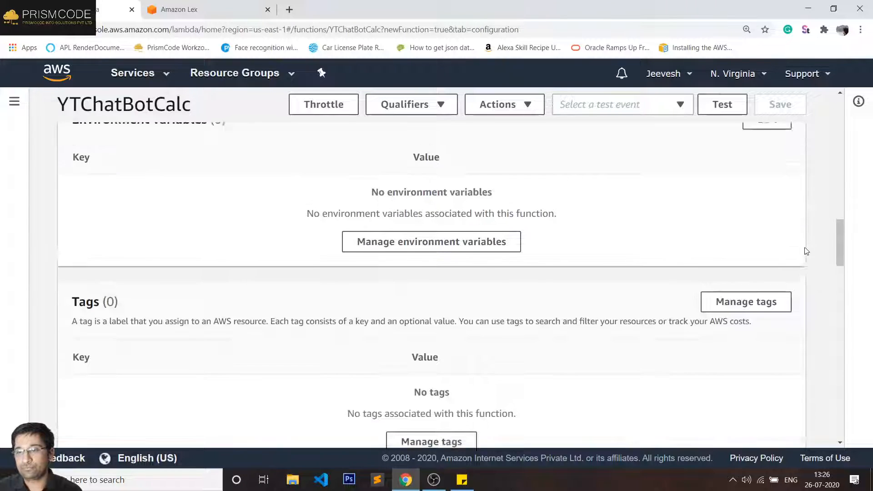
- Compare against the Lex test chat, then select the response object code on lines 15 to 24
click(181, 10)
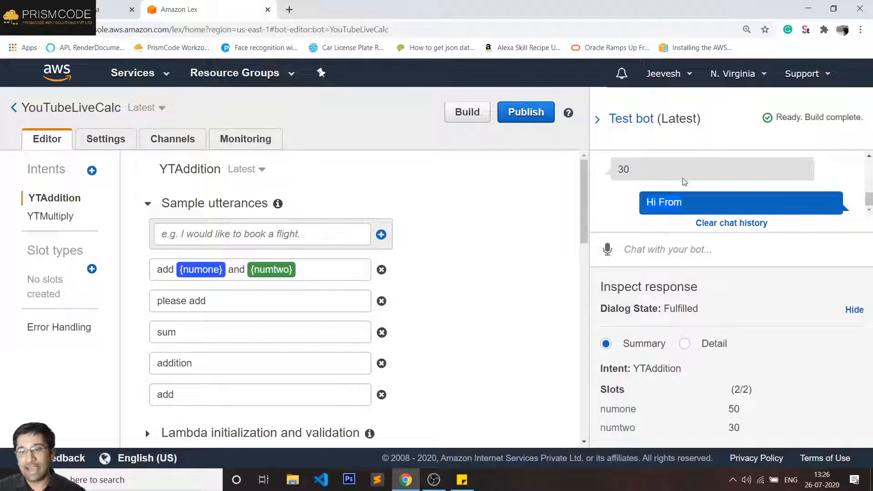
scroll(684, 191, up, 3)
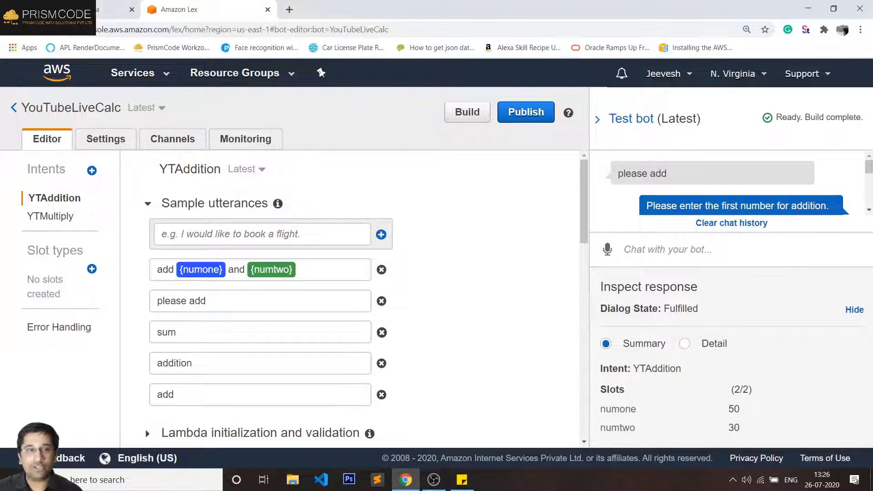
click(110, 9)
drag(309, 159, 374, 339)
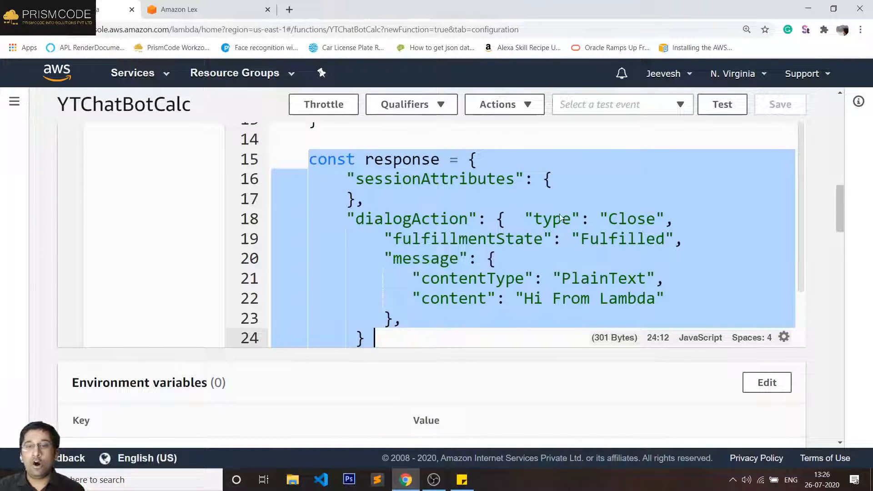
click(533, 278)
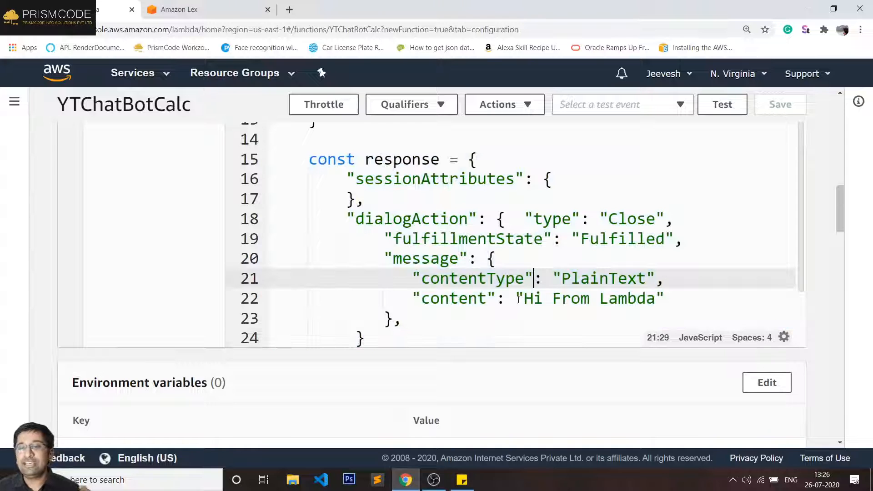
drag(517, 300, 677, 302)
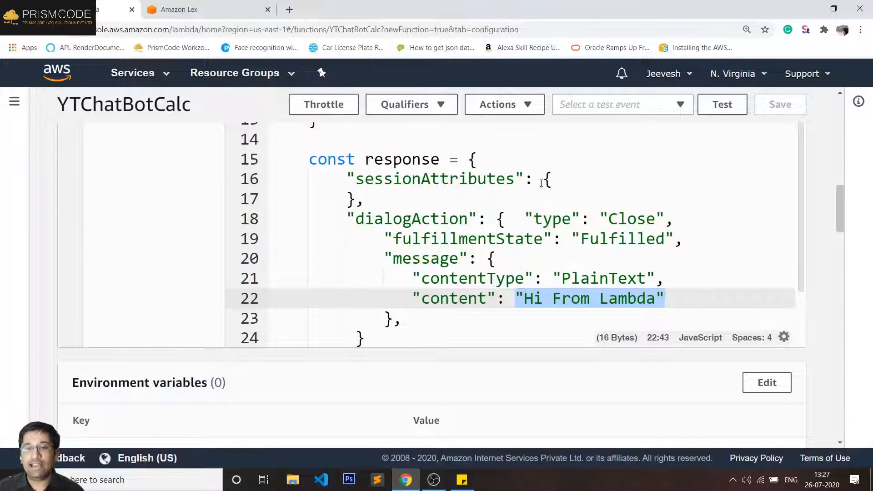
click(423, 220)
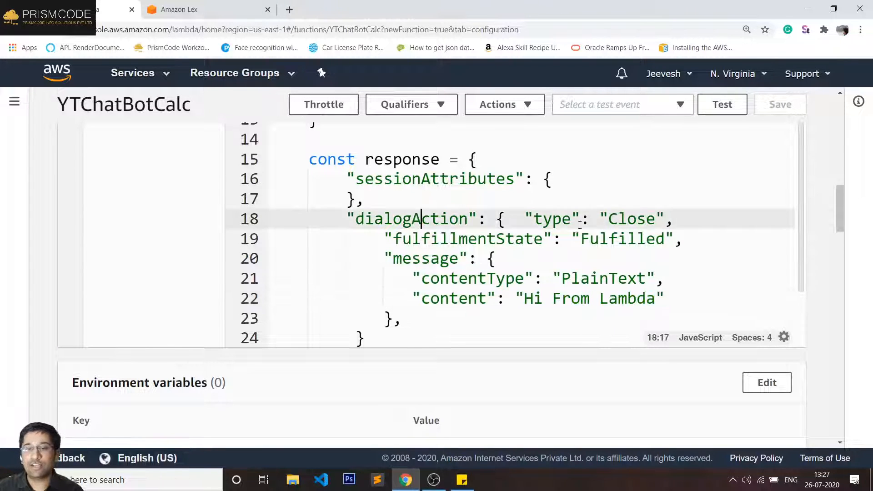
double_click(500, 281)
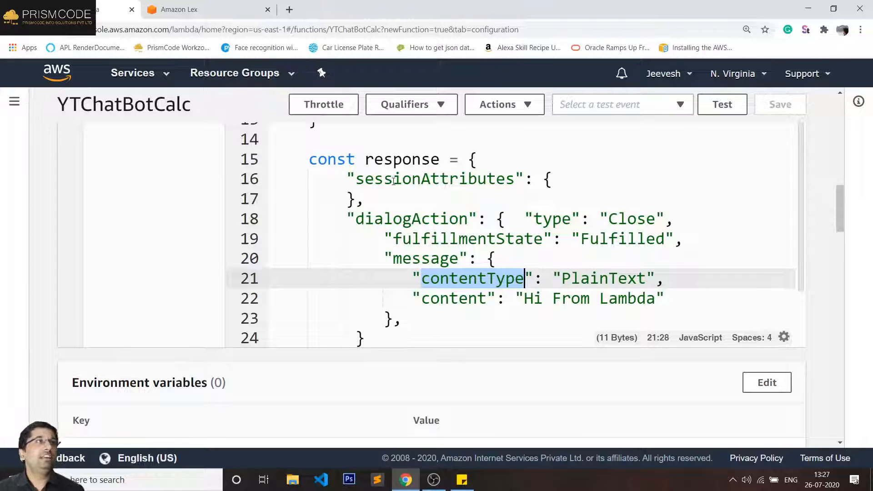
drag(347, 178, 391, 330)
scroll(392, 330, up, 1)
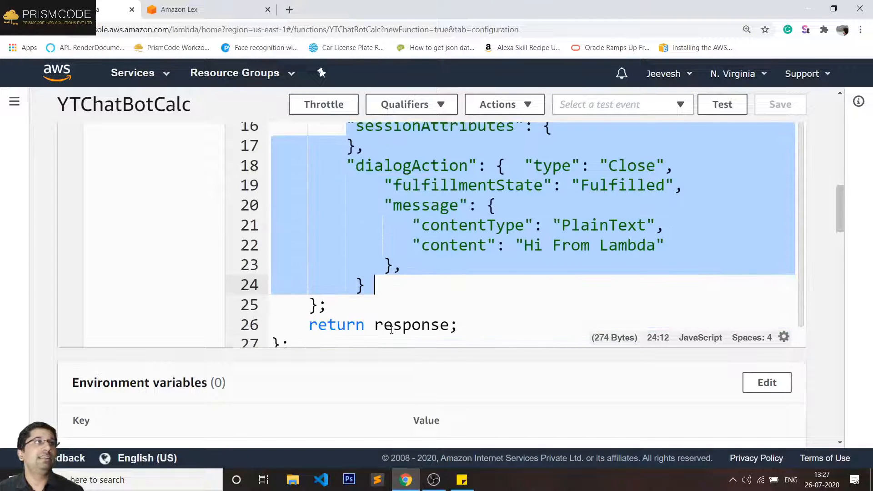
scroll(399, 304, up, 1)
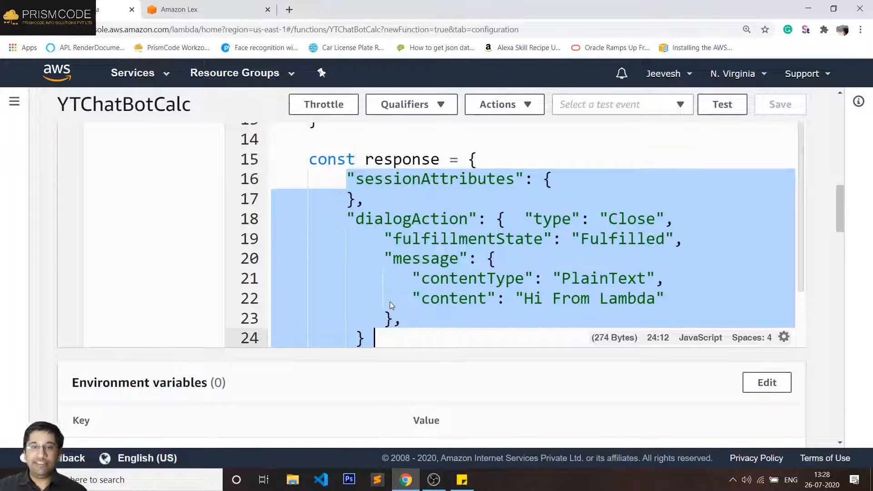
click(289, 9)
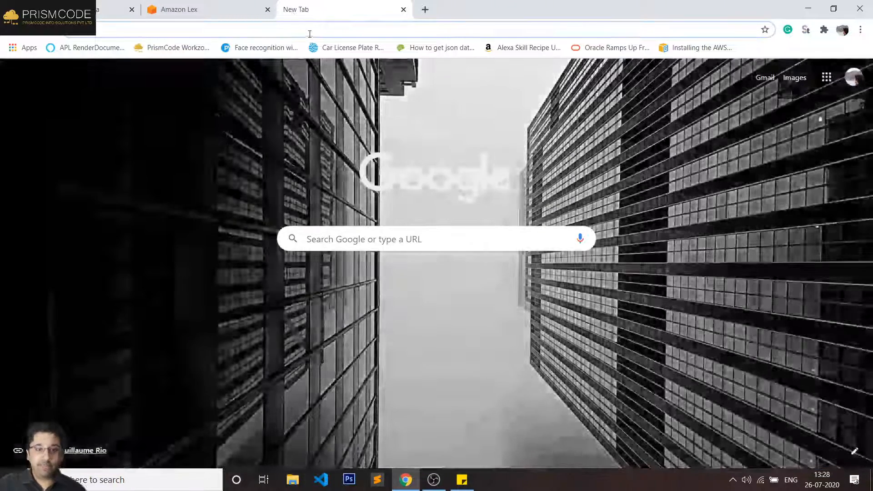
text(prismcode)
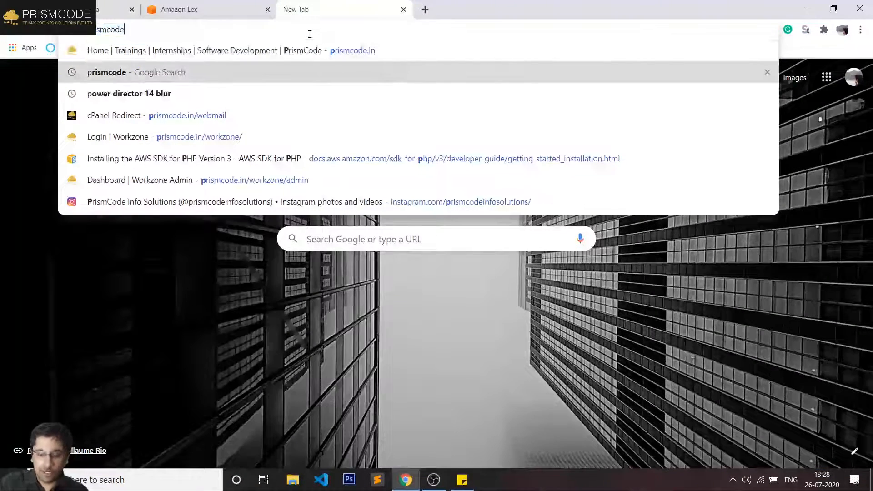
key(Up)
text(/)
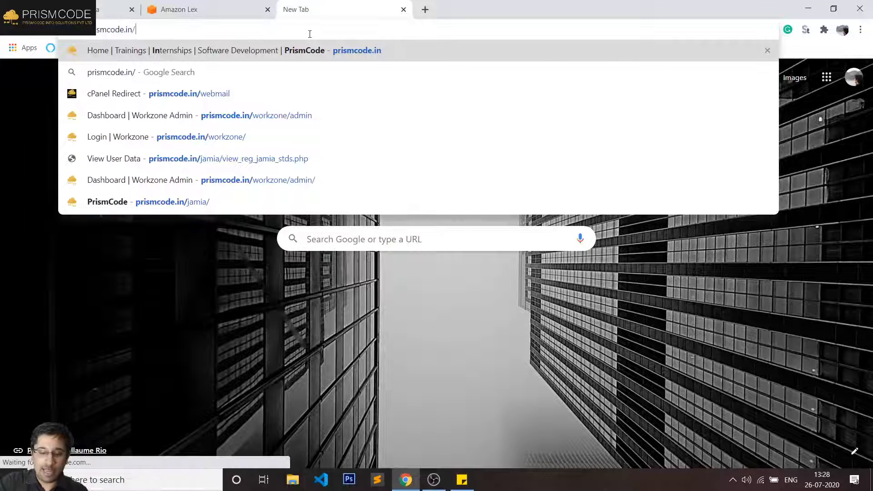
text(ja)
key(Return)
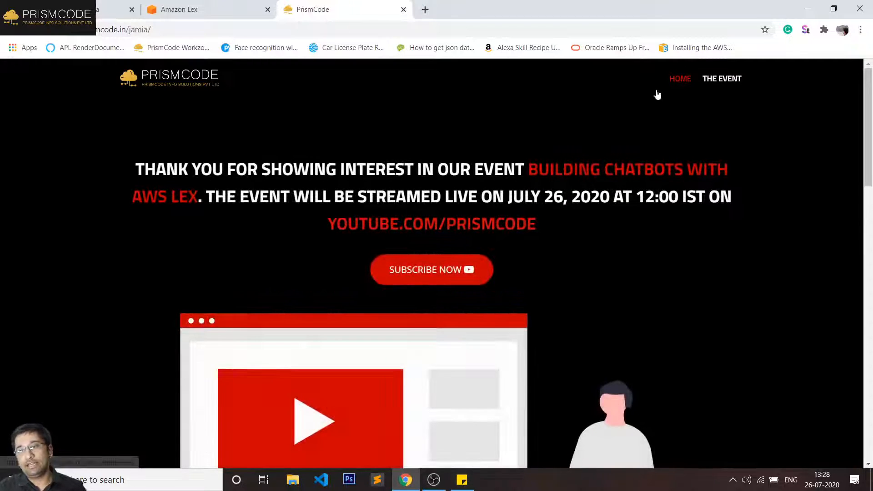
click(722, 79)
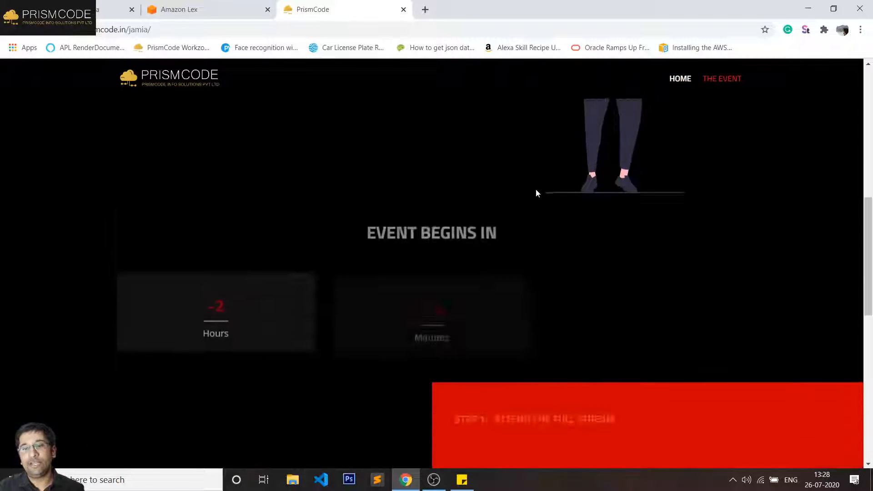
scroll(506, 199, down, 6)
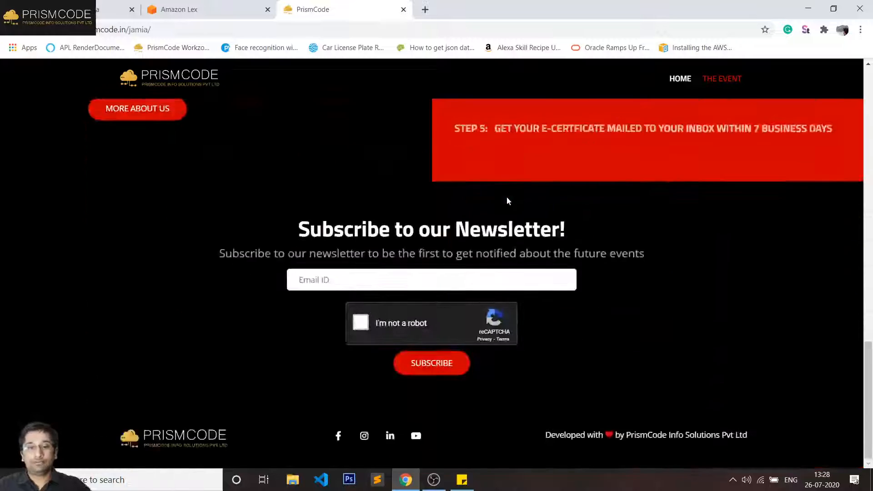
scroll(506, 197, up, 10)
scroll(317, 239, down, 4)
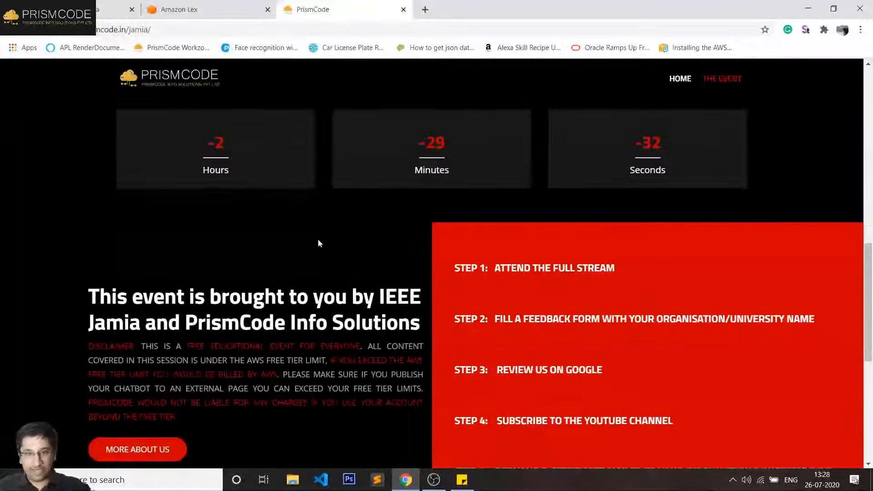
scroll(377, 231, down, 6)
scroll(428, 212, down, 2)
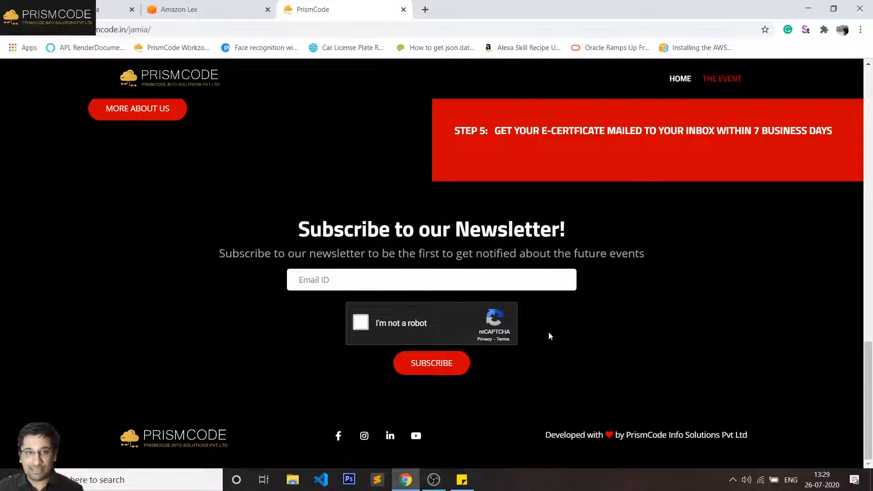
scroll(548, 336, up, 15)
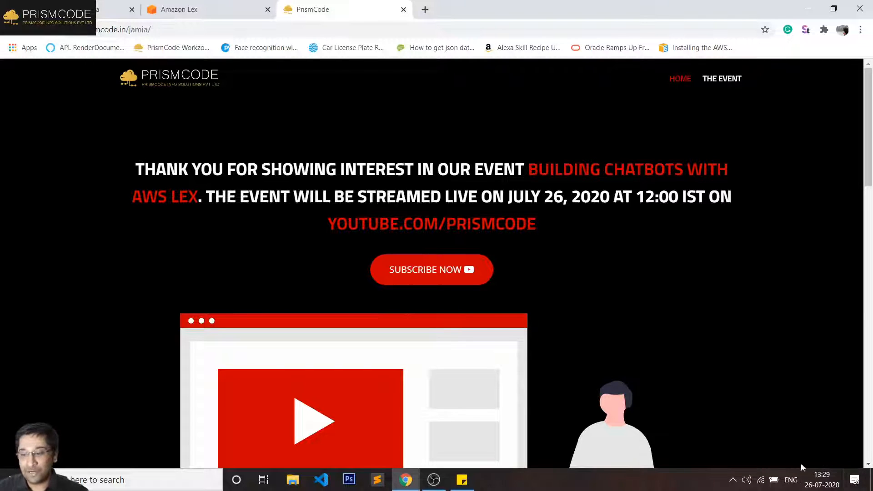
click(45, 30)
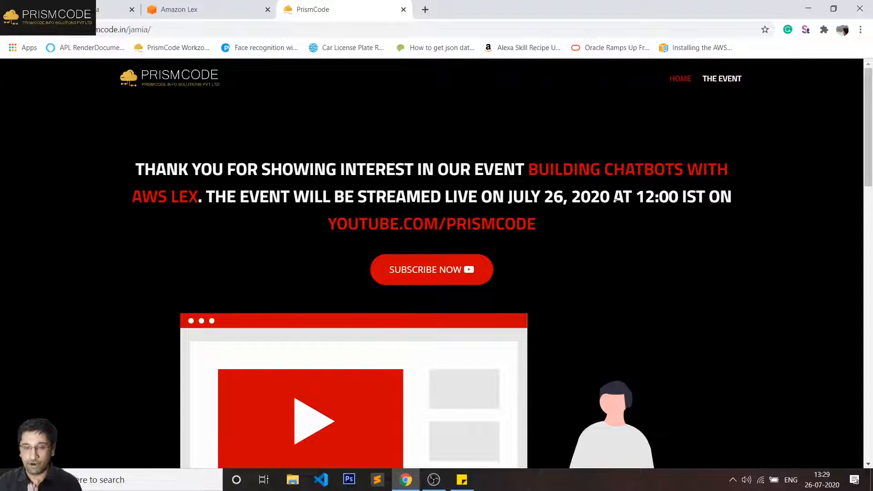
click(403, 10)
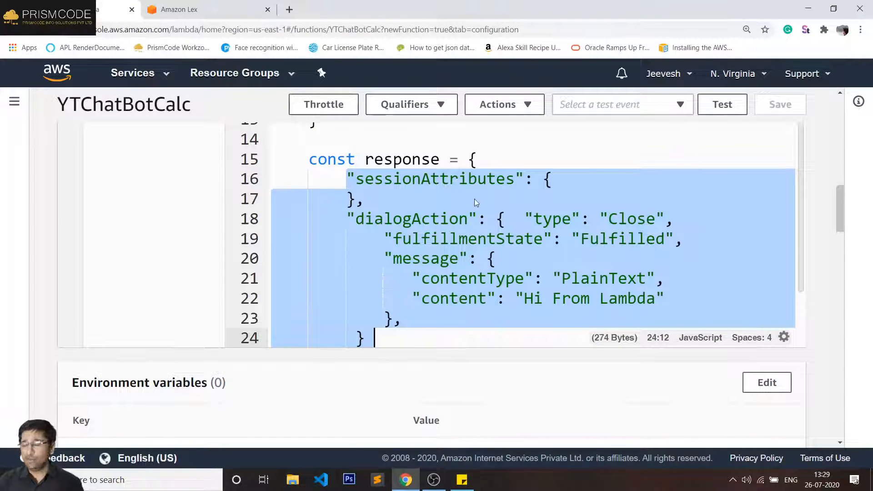
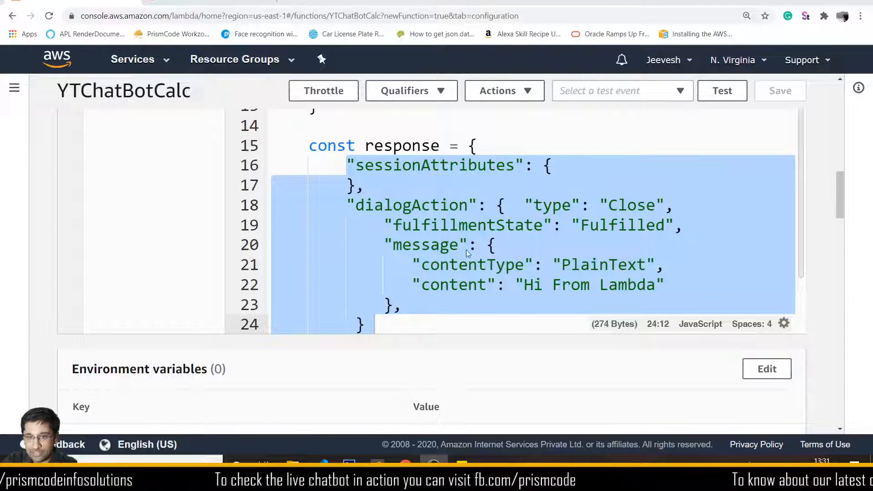
- Change line 22's reply to "The result is "+result+"." and save the Lambda function
scroll(626, 270, down, 1)
click(609, 232)
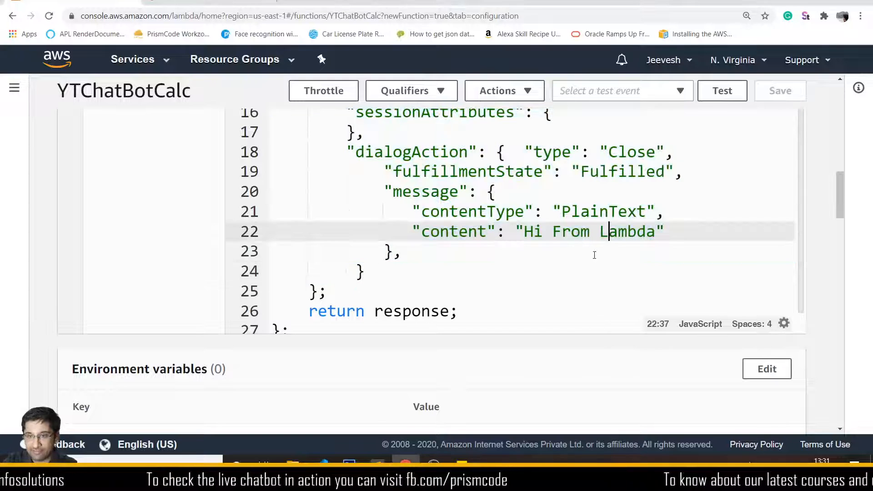
key(Delete)
key(Delete)
key(Delete)
key(Delete)
key(Delete)
key(BackSpace)
key(BackSpace)
key(BackSpace)
key(BackSpace)
key(BackSpace)
key(BackSpace)
key(BackSpace)
key(BackSpace)
key(BackSpace)
text(")
key(shift+Right)
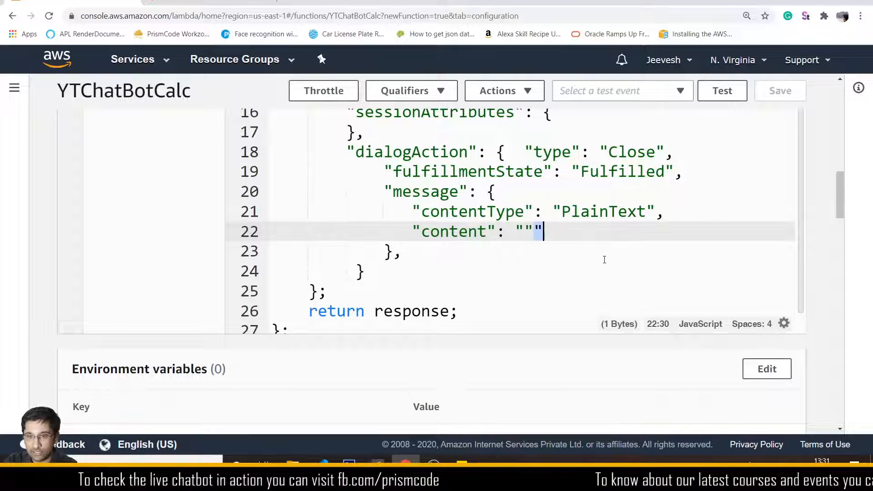
key(ctrl+z)
key(ctrl+z)
key(ctrl+z)
key(ctrl+z)
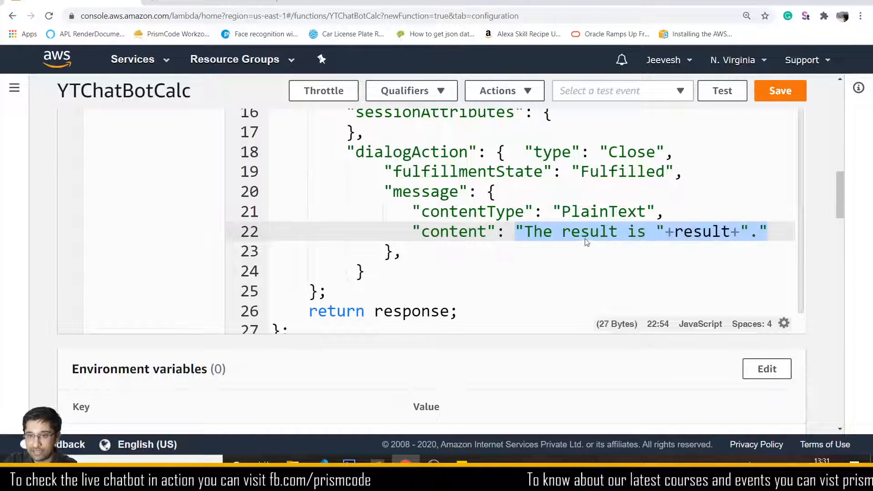
double_click(586, 234)
double_click(702, 232)
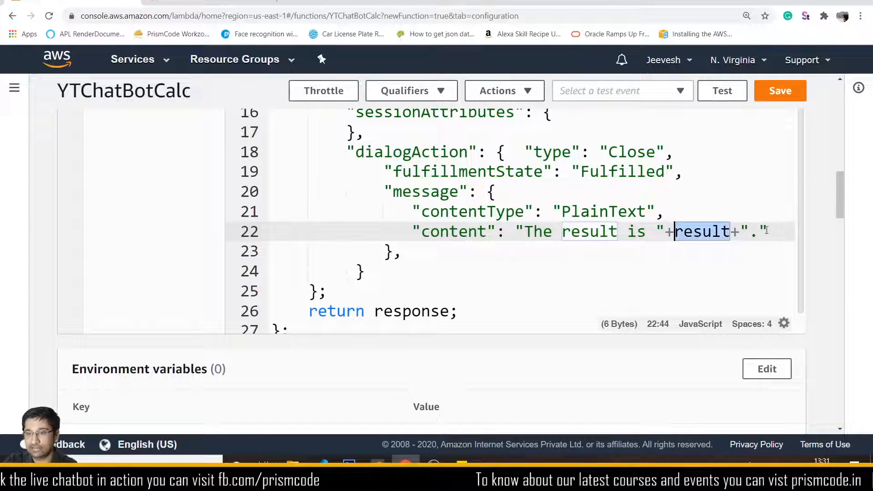
click(778, 100)
click(228, 6)
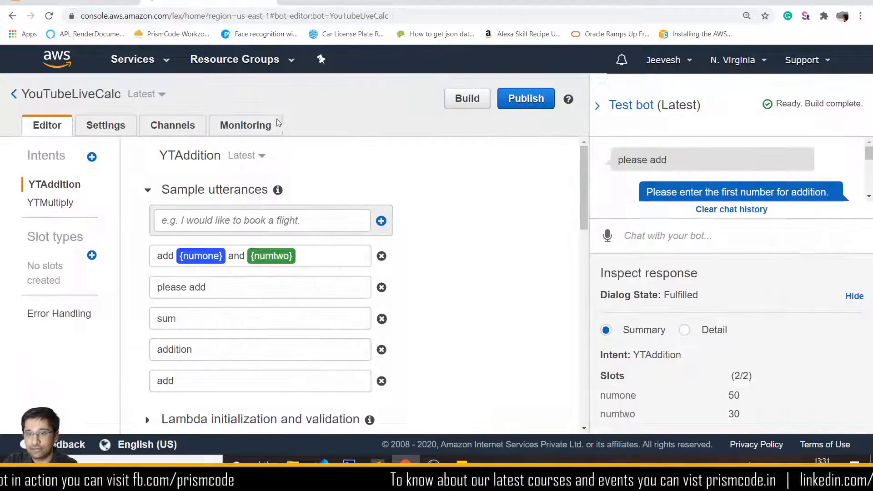
- Reload the Lex console and send "add 30 and 70" in Test bot, getting "The result is 100."
key(F5)
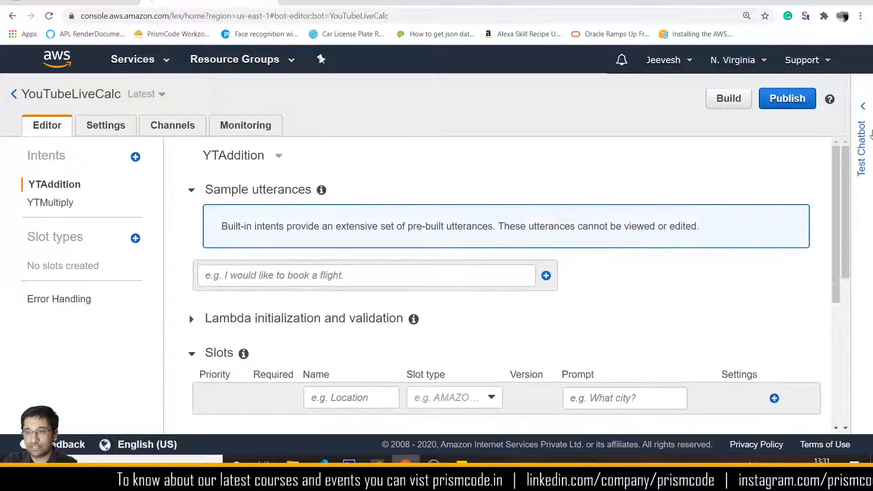
click(868, 133)
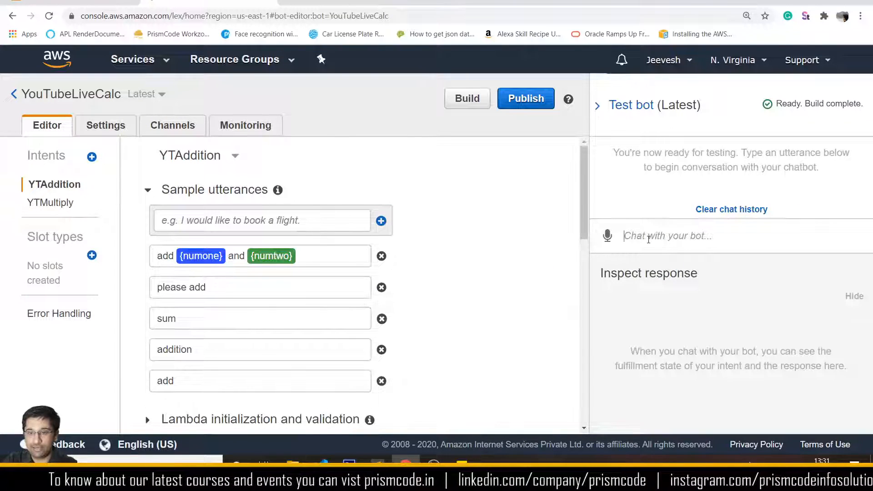
text(add )
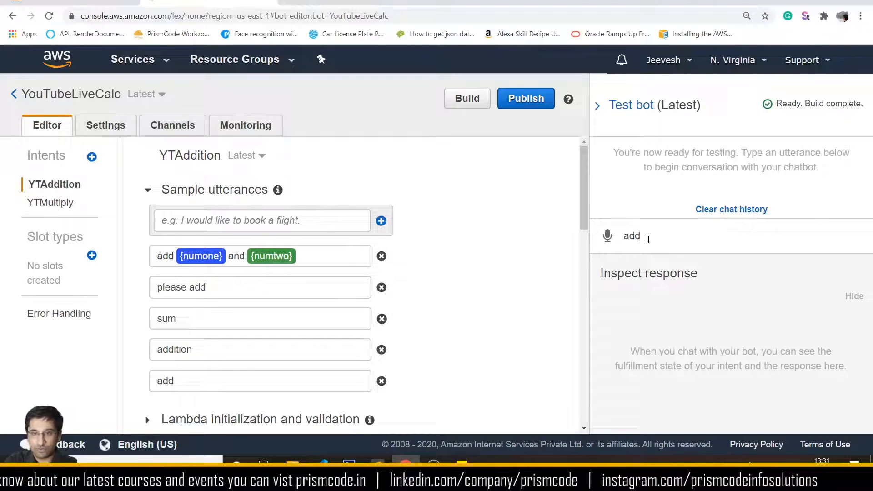
text(30 )
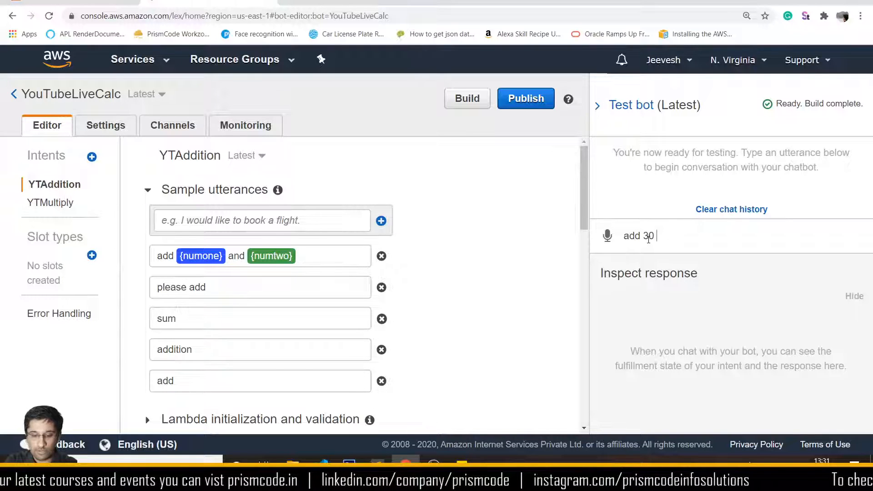
text(and 70)
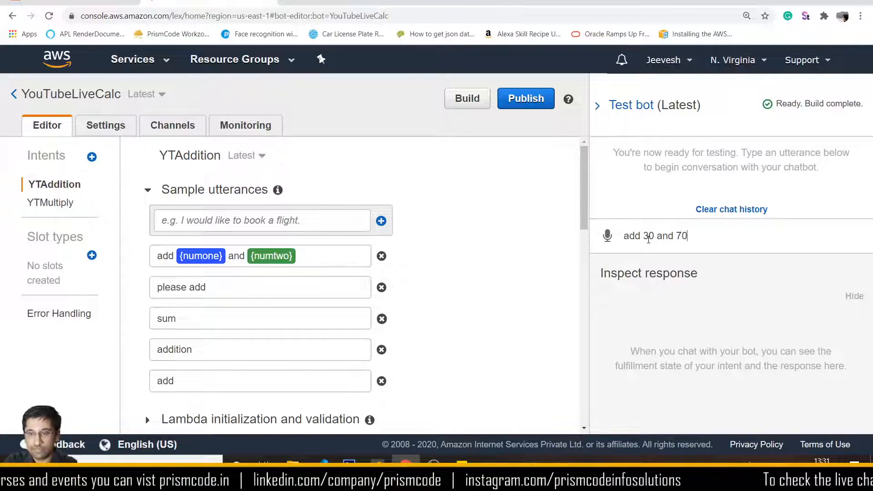
key(Return)
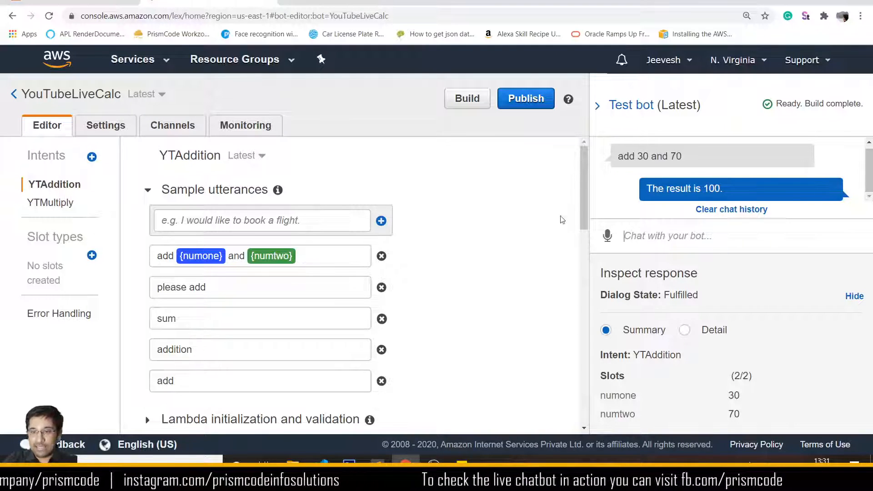
- Ask by voice to add 2020 and 50, getting "The result is 2070."
click(608, 235)
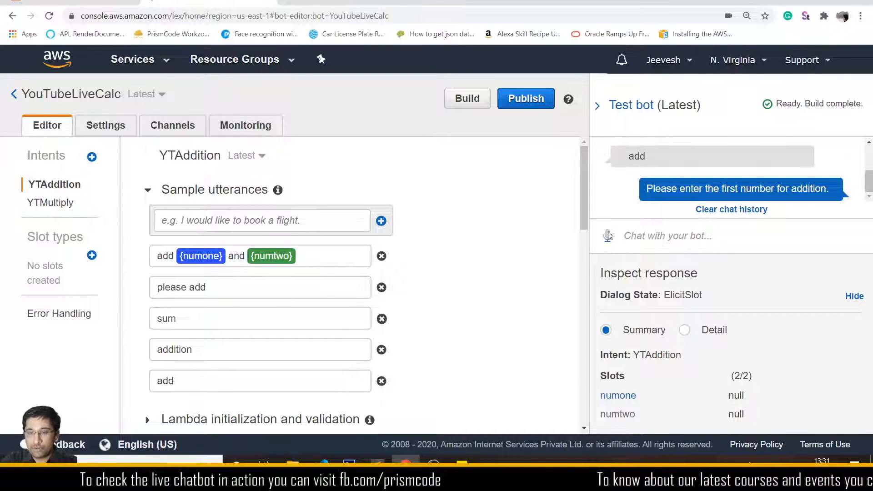
click(608, 236)
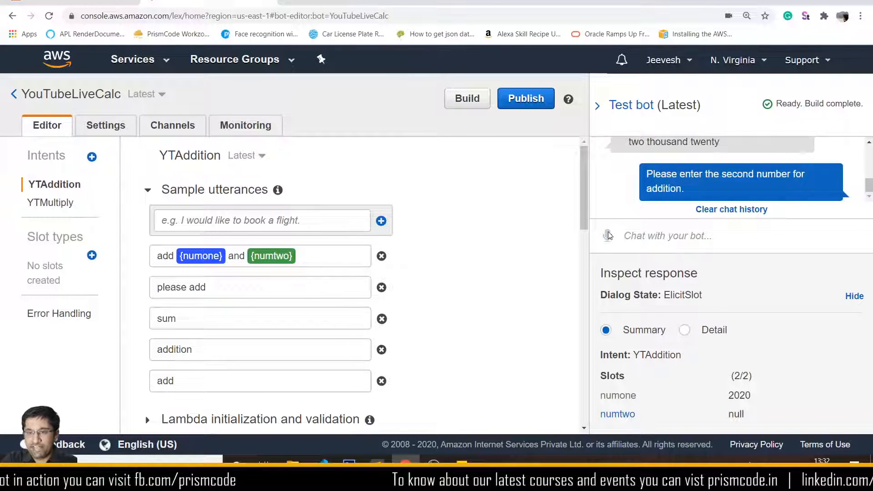
click(609, 235)
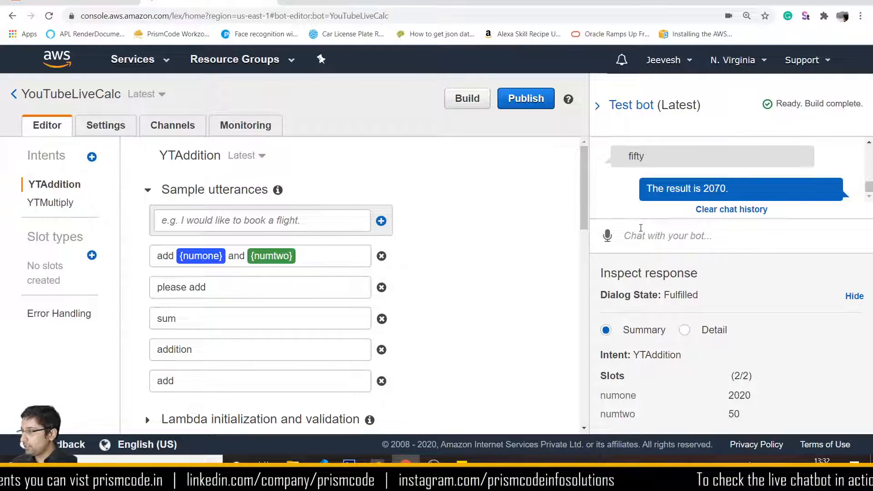
click(640, 227)
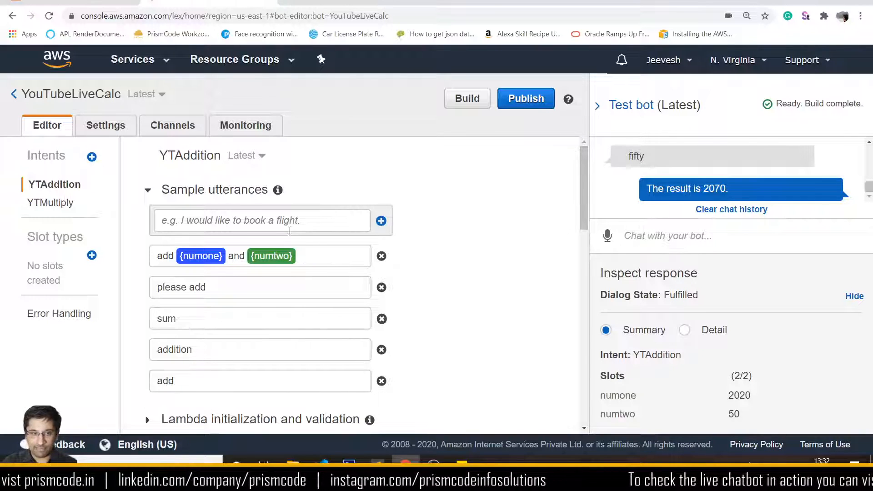
- Voice-test multiplying 10 by 350 to reach ReadyForFulfillment, then open the YTMultiply intent
click(606, 235)
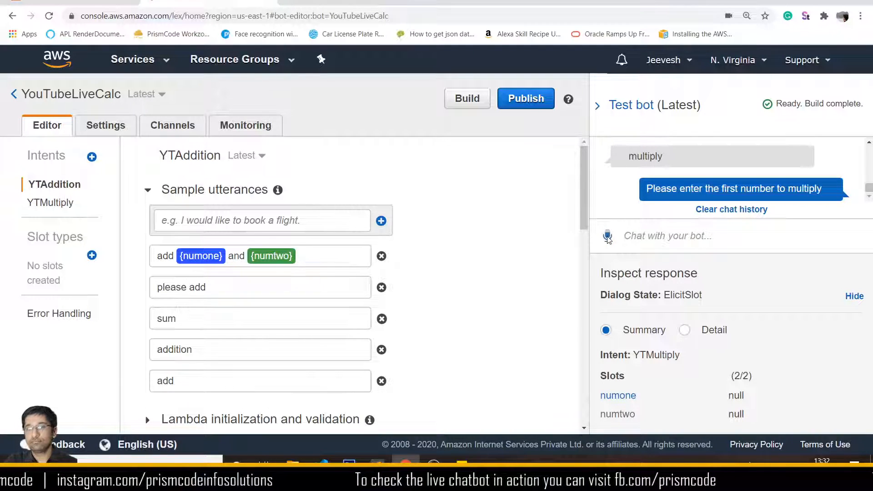
click(607, 236)
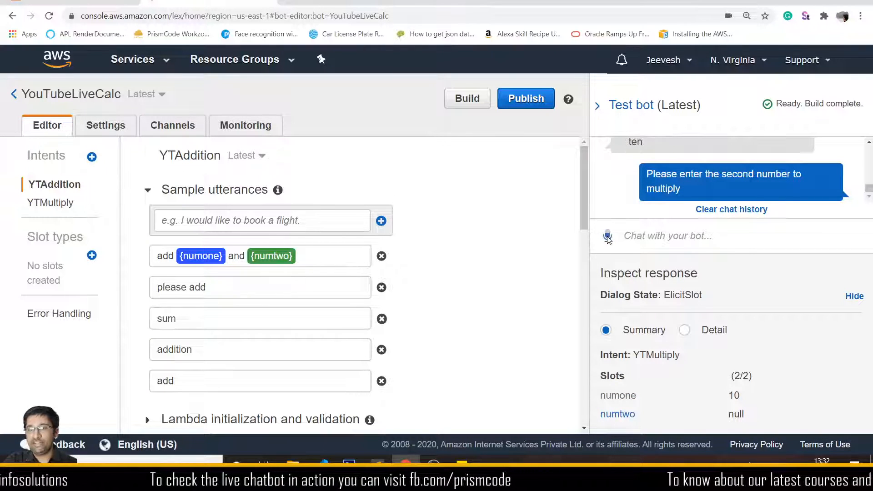
click(607, 236)
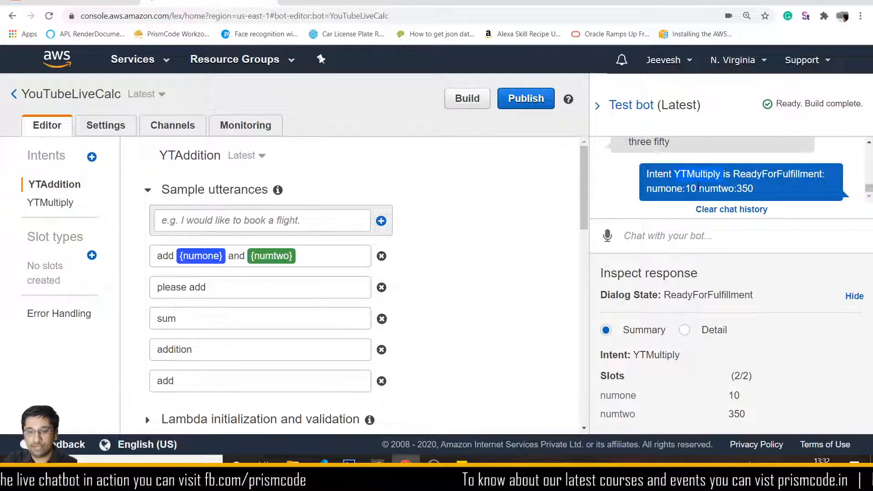
click(52, 202)
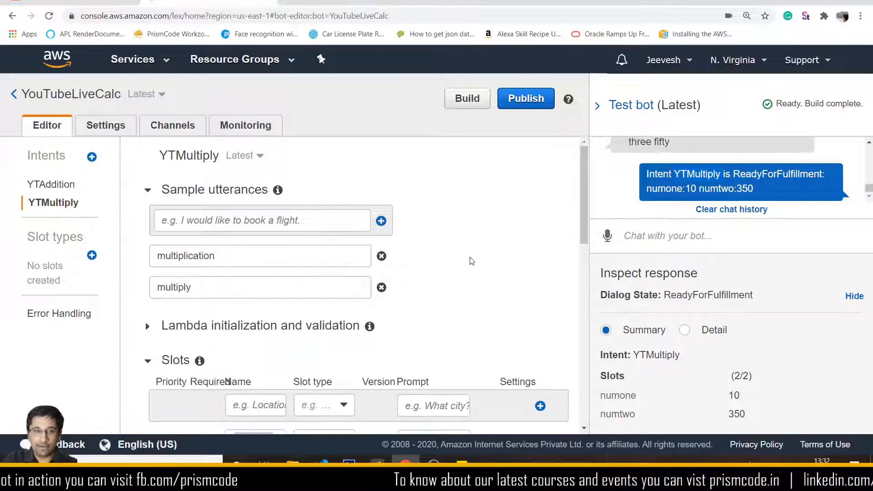
- Compare YTAddition's fulfillment settings with those of YTMultiply
scroll(472, 261, down, 6)
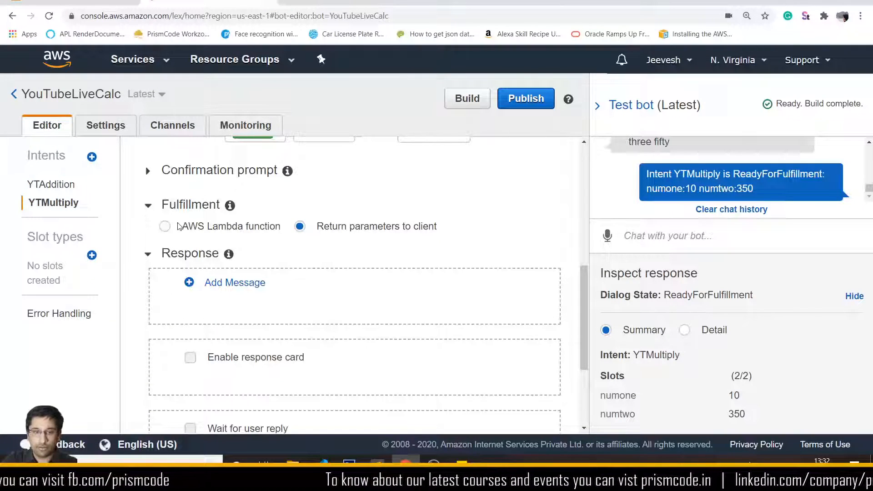
click(51, 184)
scroll(287, 249, down, 3)
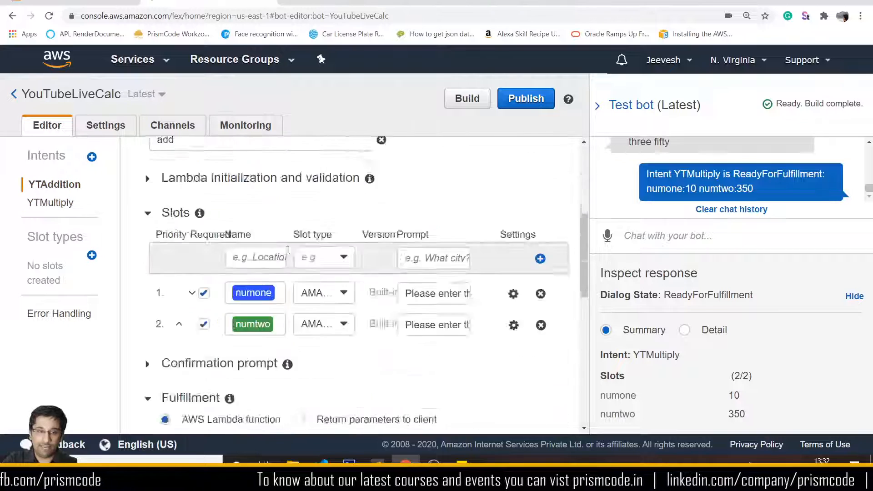
scroll(288, 249, down, 2)
click(51, 202)
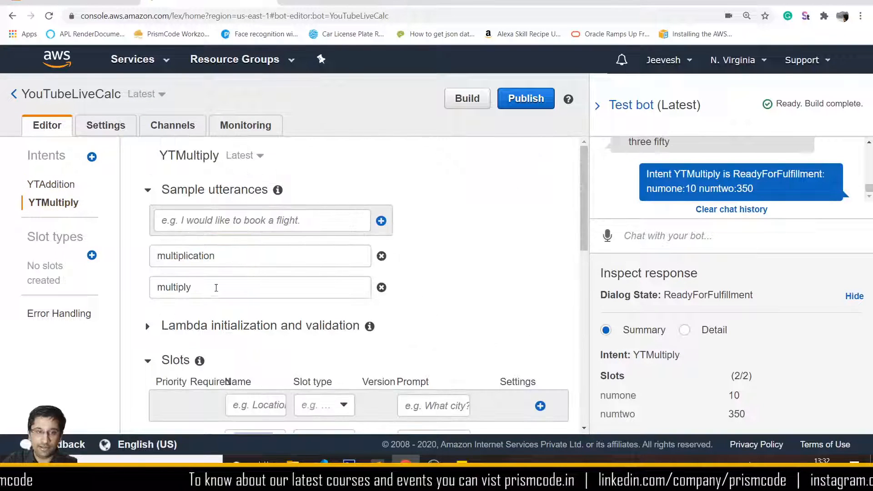
scroll(216, 287, down, 7)
- Set YTMultiply's fulfillment to the YTChatBotCalc Lambda function, allow invocation, and start the build
click(165, 169)
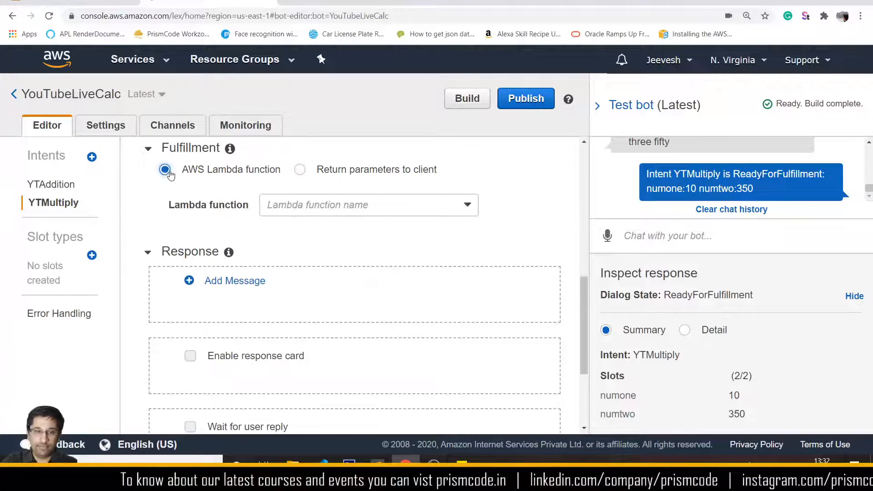
click(326, 211)
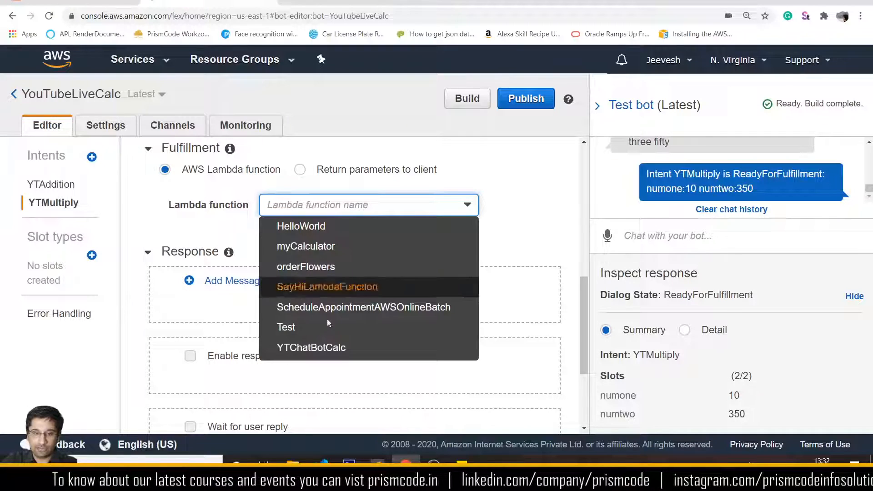
click(320, 347)
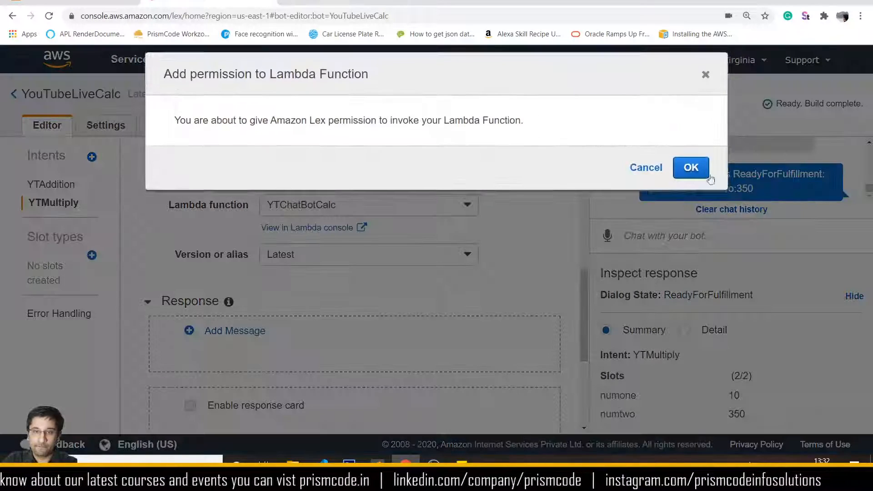
click(708, 175)
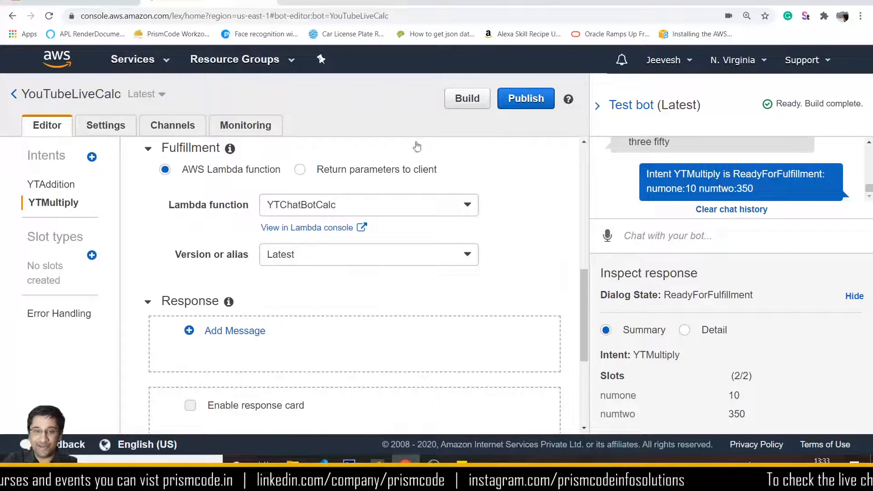
click(472, 100)
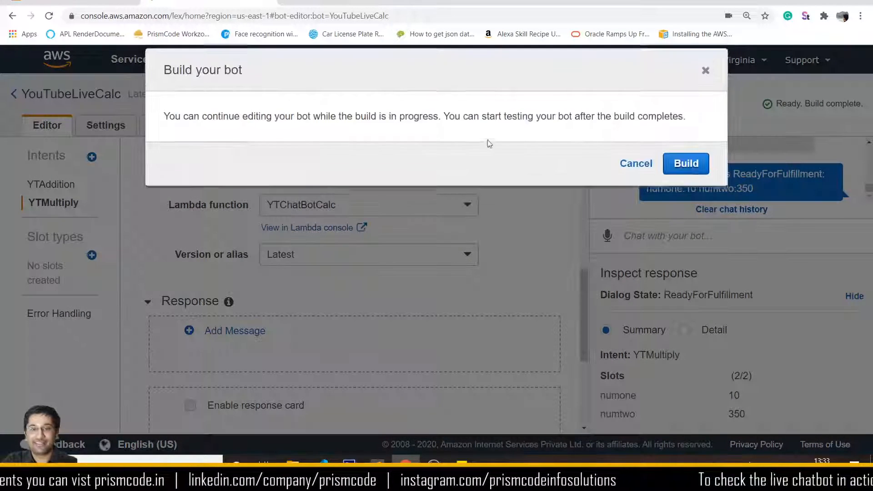
click(697, 166)
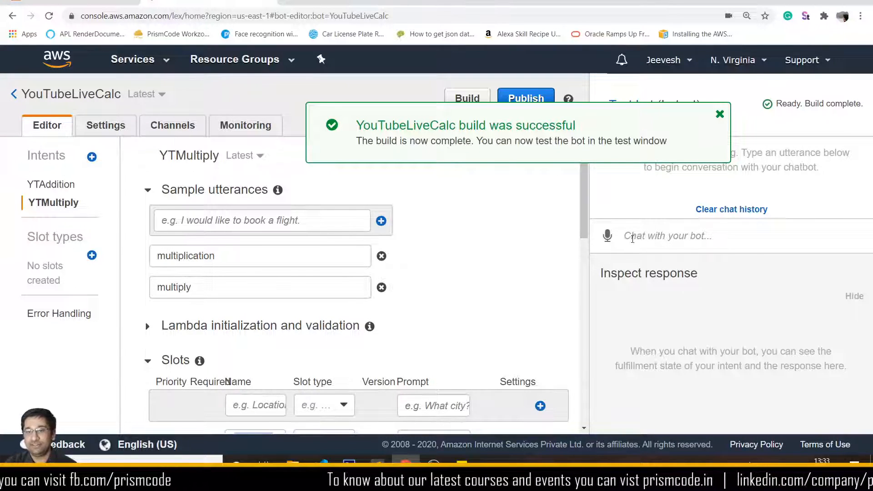
click(609, 237)
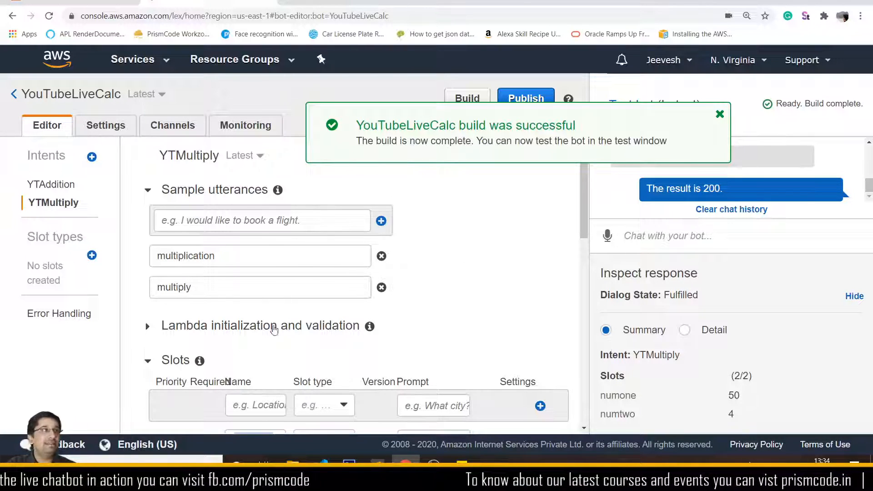
scroll(284, 258, down, 4)
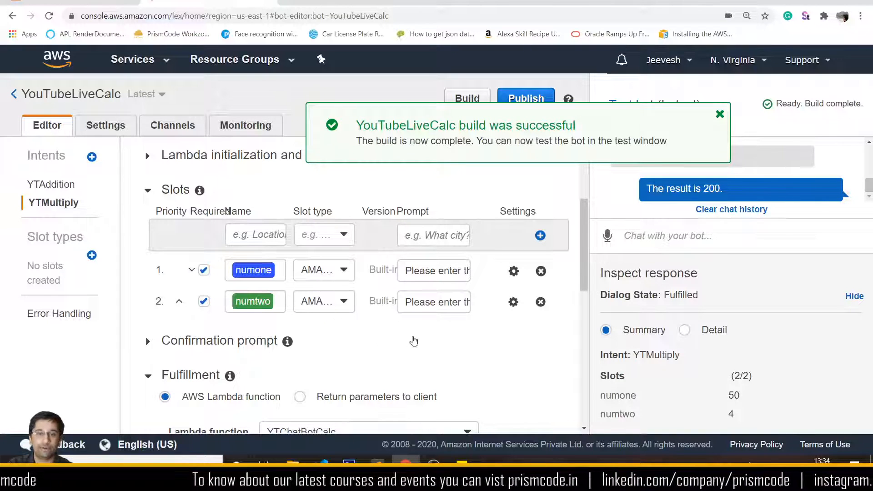
click(57, 184)
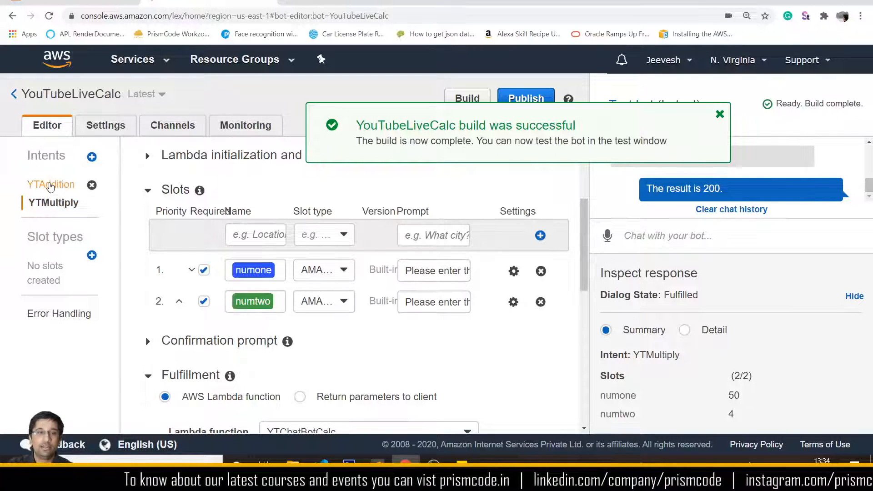
click(58, 203)
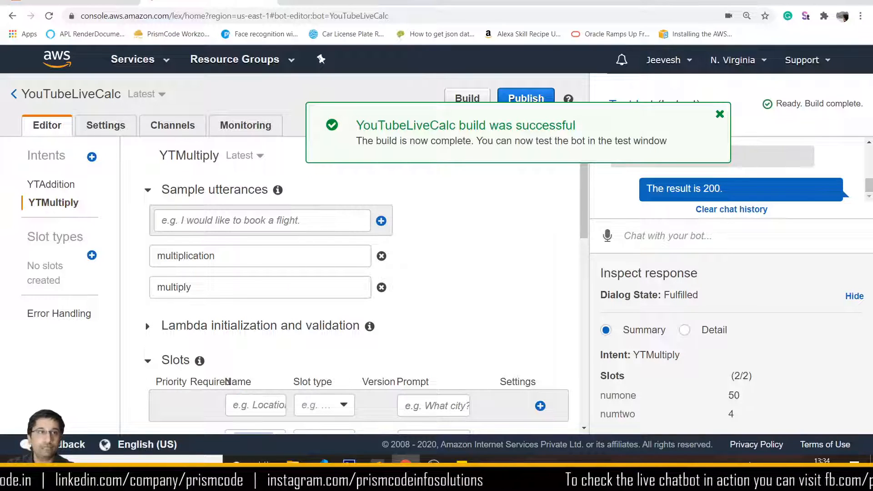
- Create a new intent named HelpCalc
click(92, 157)
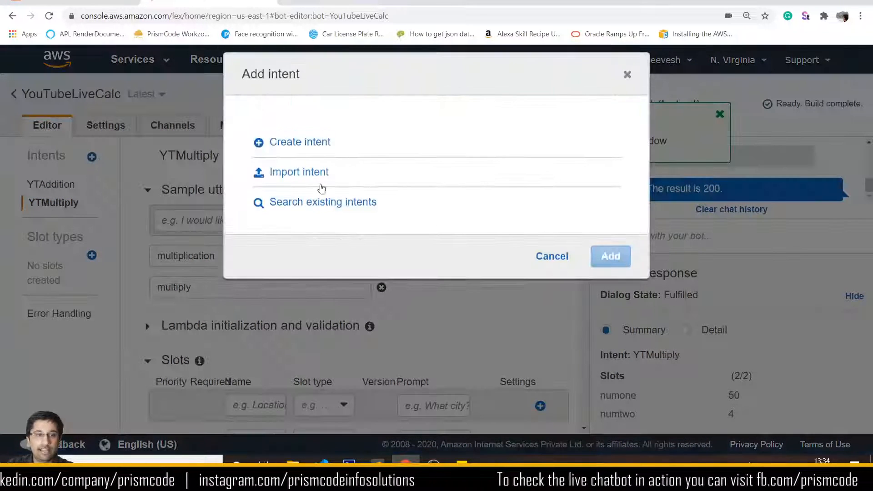
click(307, 140)
text(H)
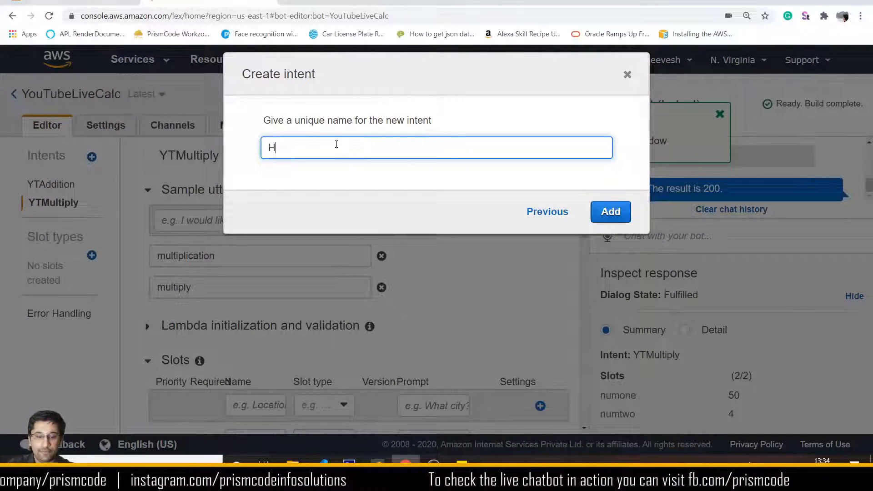
text(elpC)
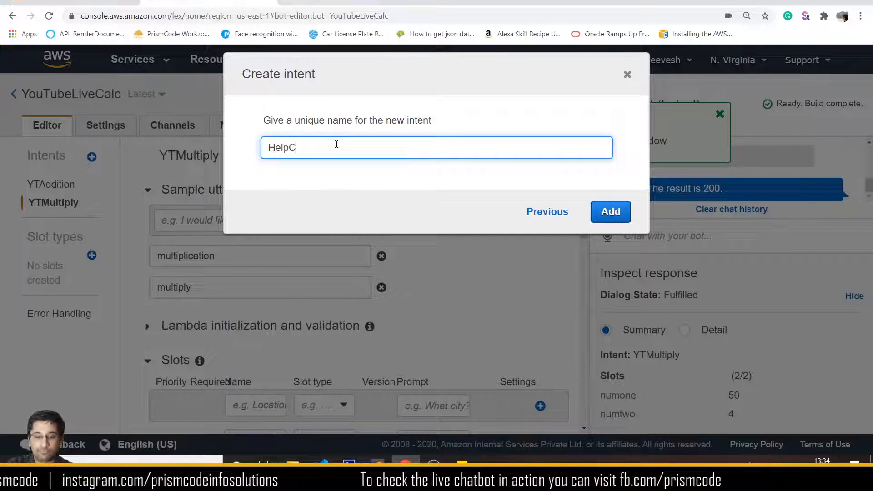
text(alc)
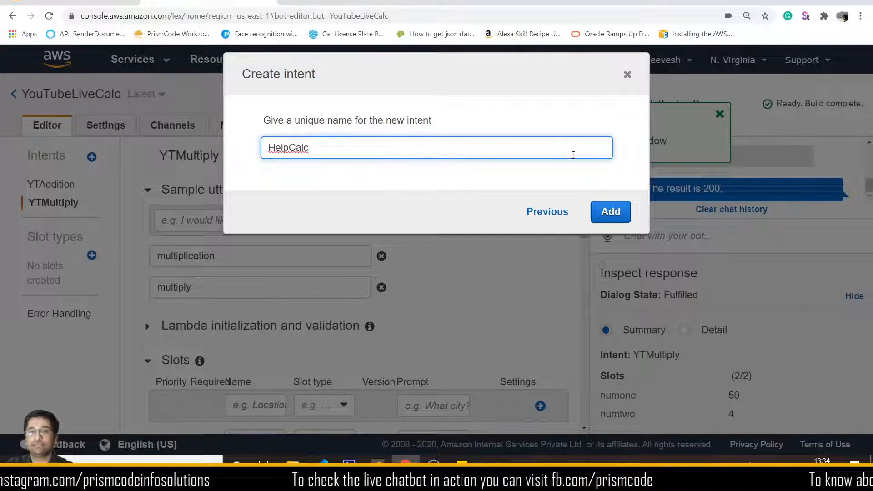
click(609, 212)
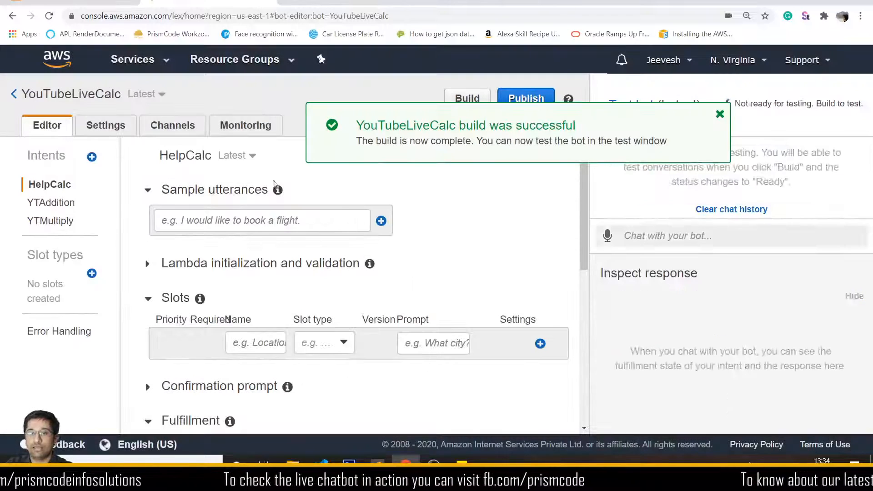
- Add the sample utterances help, hi and hello to HelpCalc
click(184, 219)
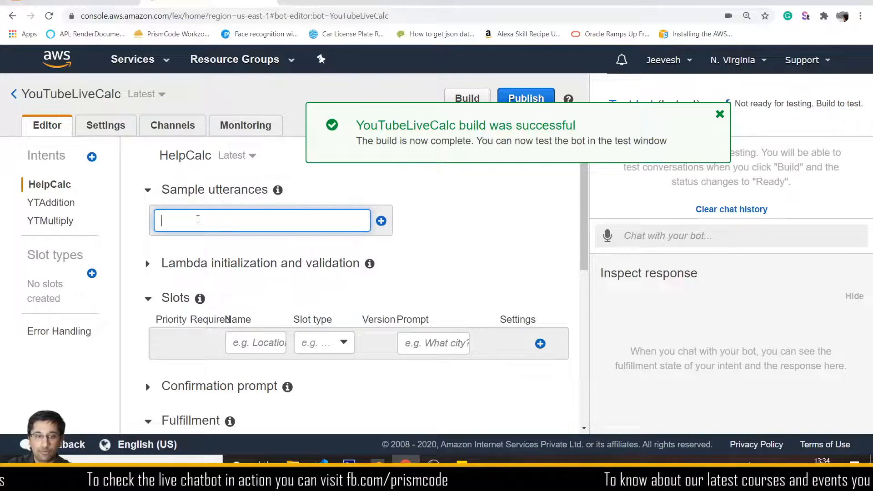
text(H)
key(BackSpace)
text(h)
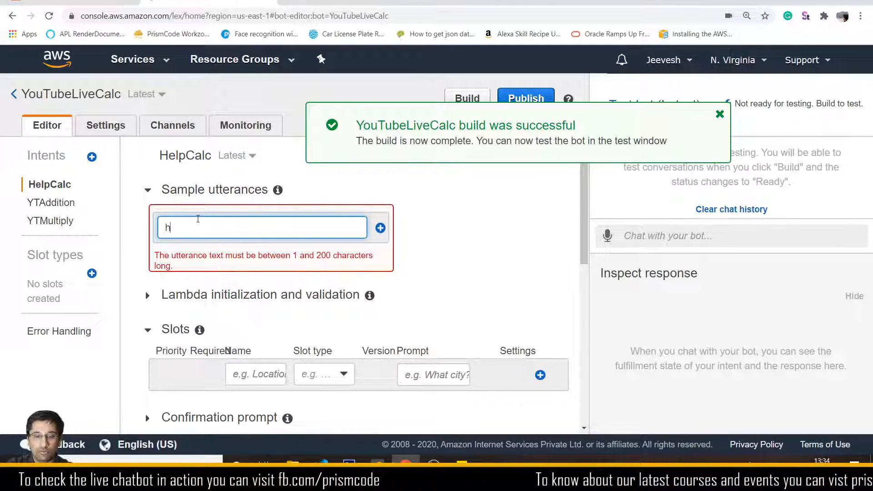
text(elp)
key(Return)
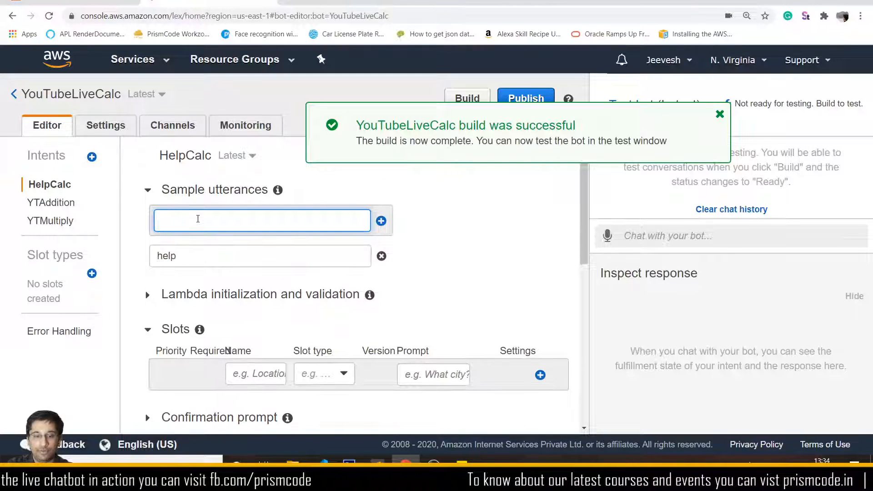
text(hi)
key(Return)
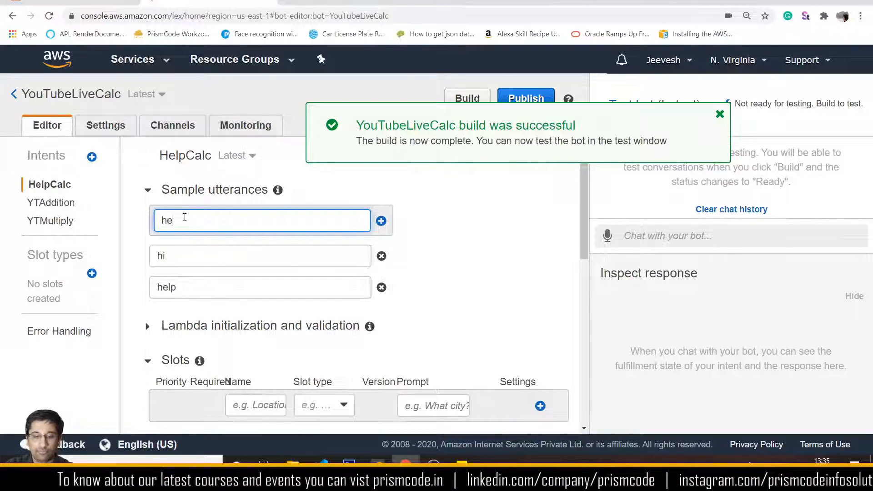
text(llo)
key(Return)
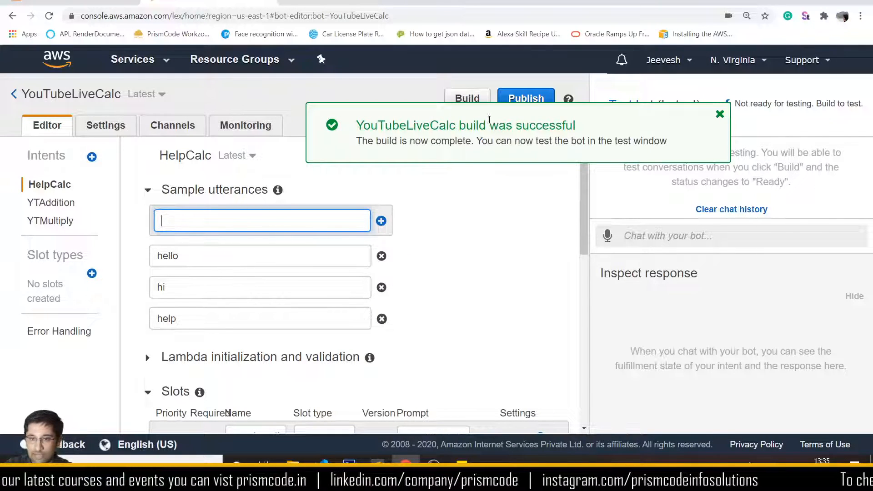
- Dismiss the success notice and confirm rebuilding the bot
double_click(719, 114)
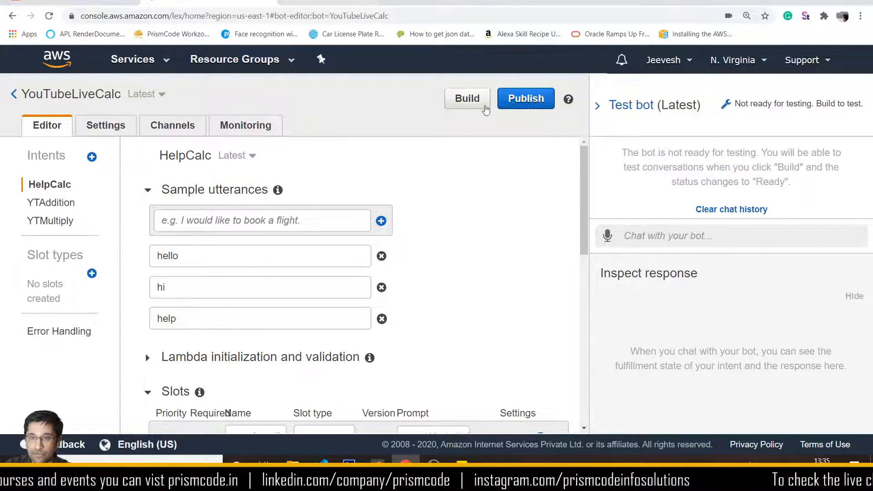
click(482, 105)
click(600, 182)
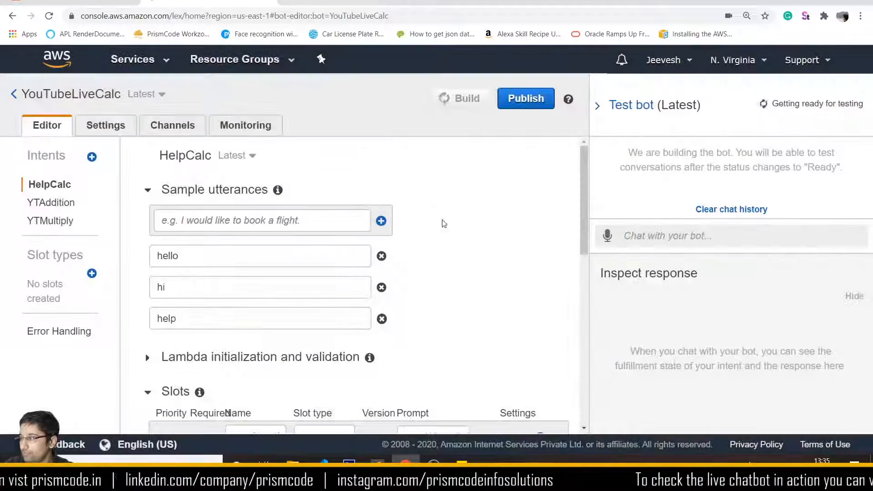
- Glance at the YTChatBotCalc code with zoom reset, then return to the HelpCalc intent
double_click(180, 156)
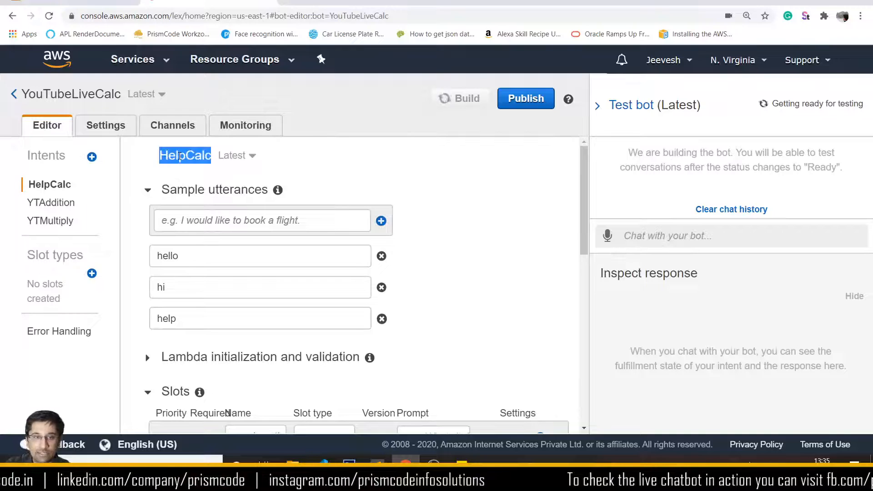
click(59, 6)
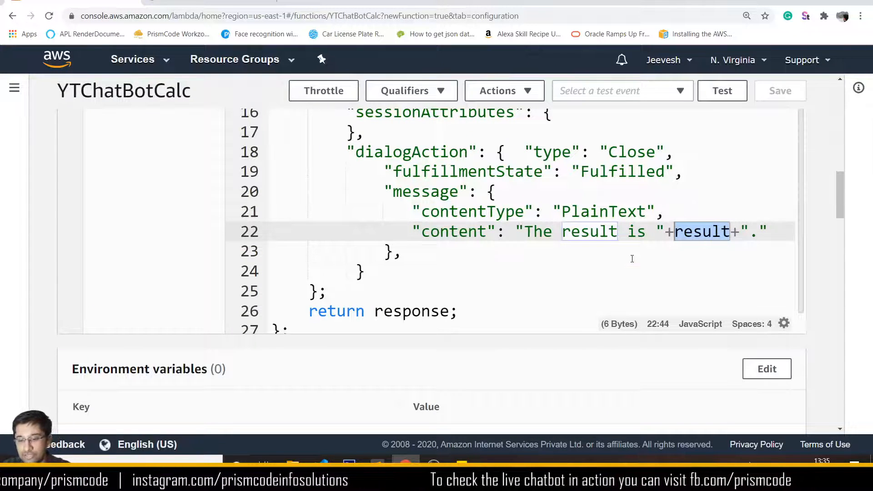
key(ctrl+minus)
key(ctrl+minus)
scroll(589, 204, up, 3)
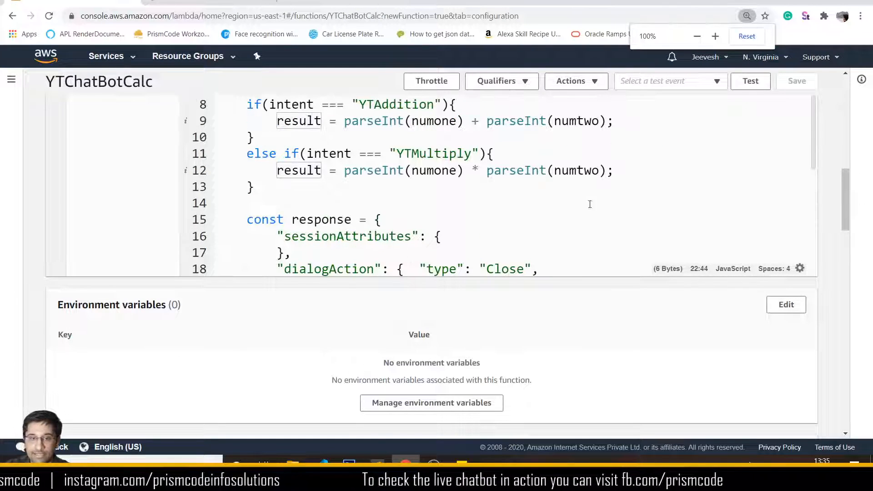
scroll(391, 255, up, 3)
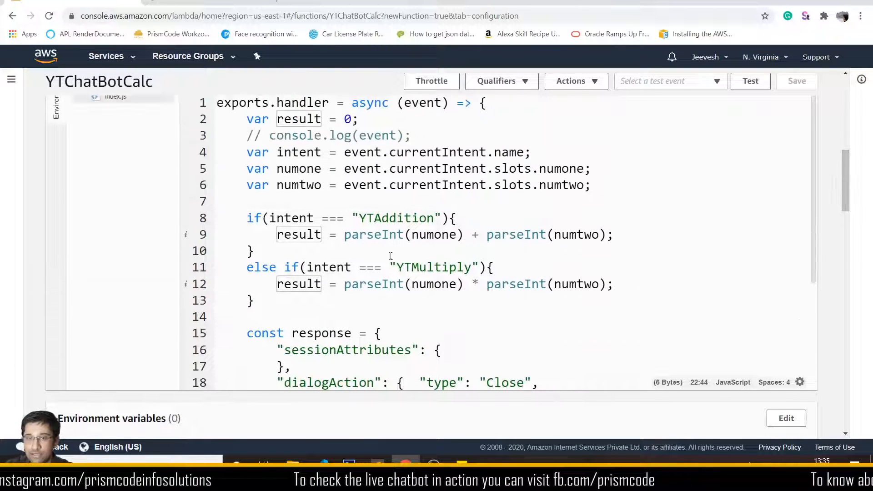
click(207, 4)
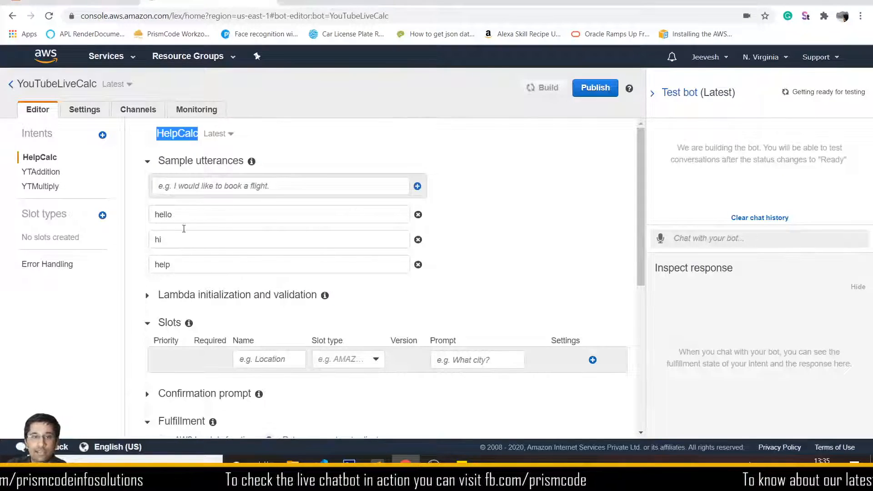
- Set HelpCalc's fulfillment to the YTChatBotCalc Lambda function and grant invoke permission
scroll(234, 324, down, 4)
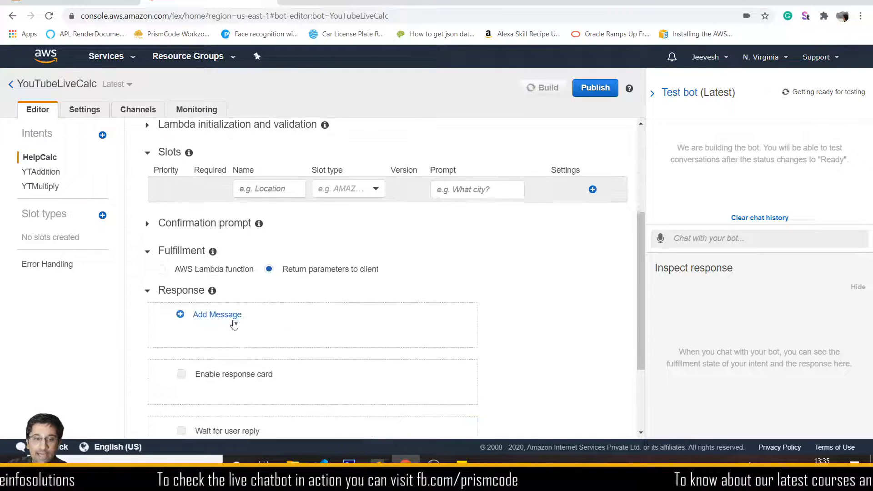
click(162, 268)
click(271, 300)
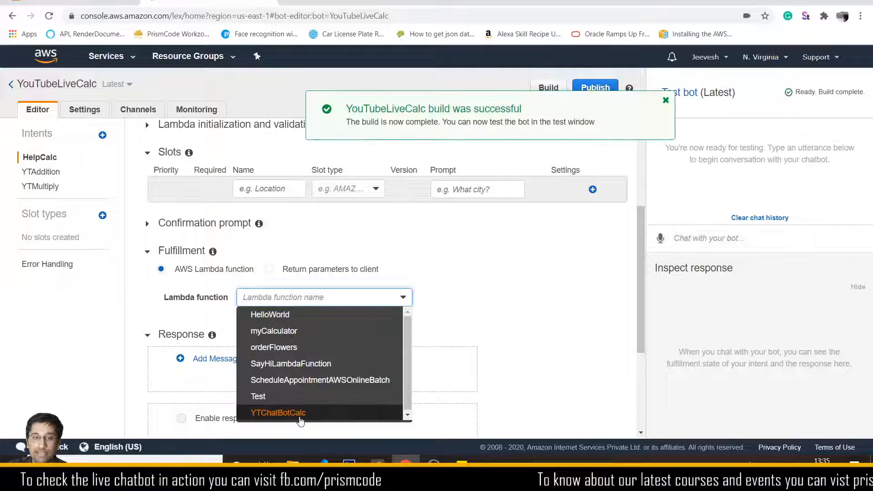
click(284, 414)
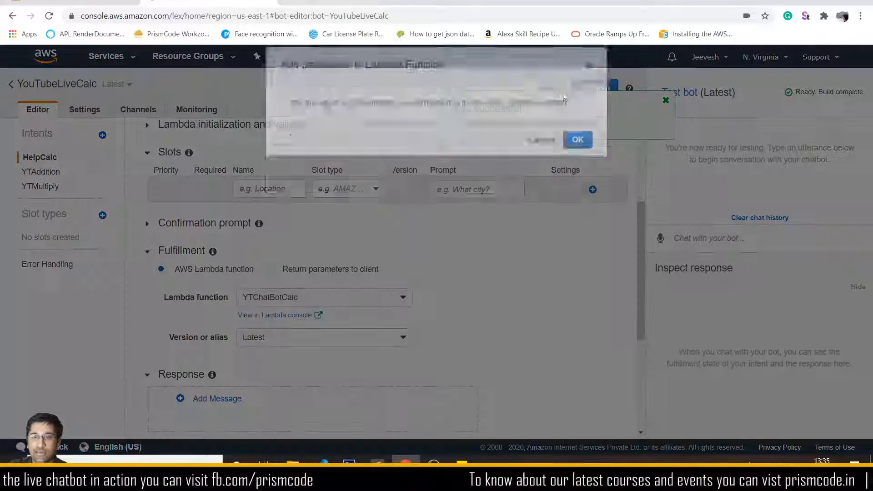
click(576, 184)
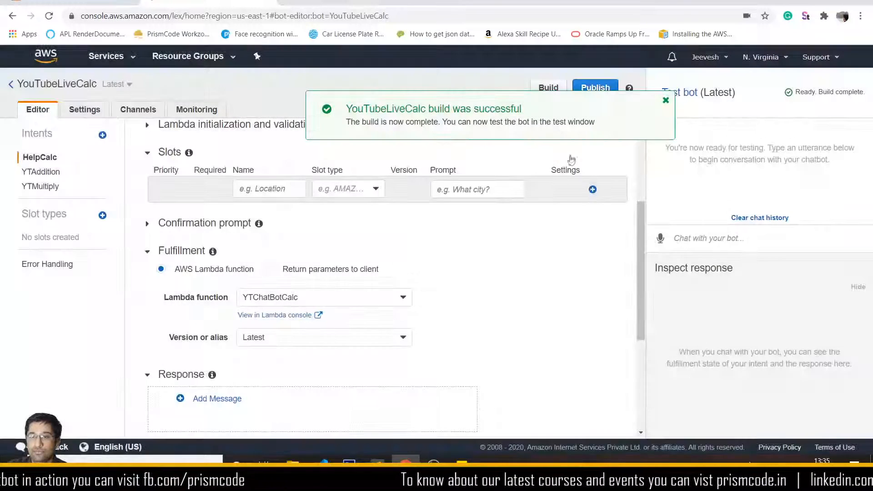
- Rebuild the YouTubeLiveCalc bot, confirming the build
scroll(216, 217, up, 3)
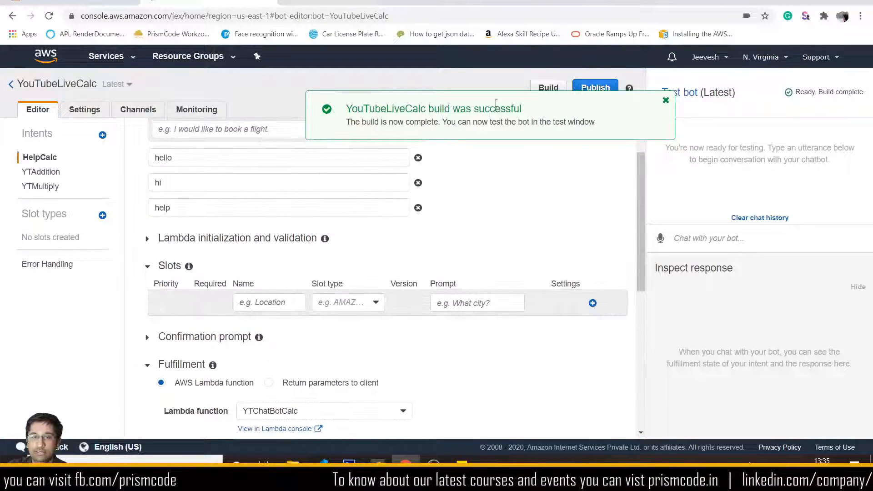
click(548, 87)
click(568, 194)
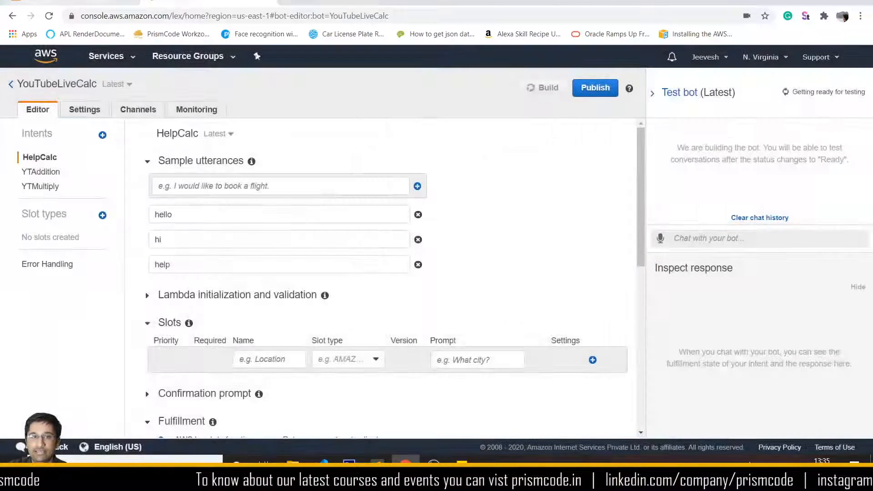
scroll(359, 314, down, 3)
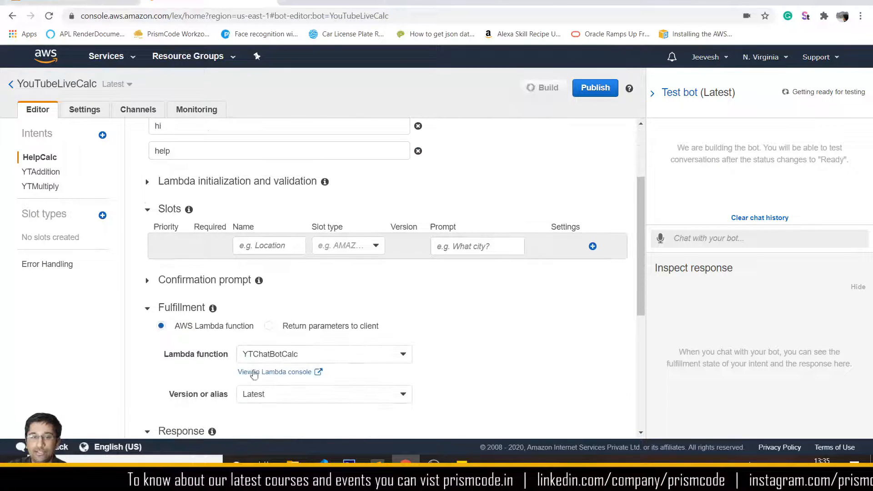
scroll(253, 374, down, 3)
scroll(244, 306, up, 6)
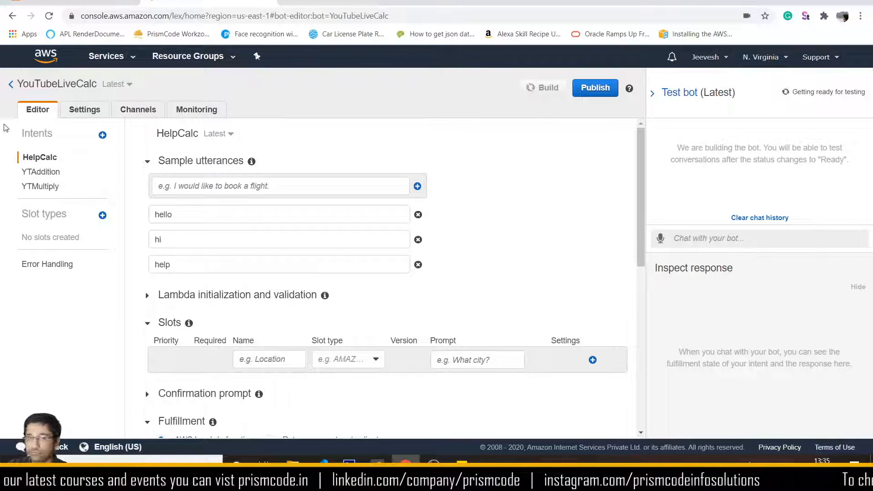
click(31, 4)
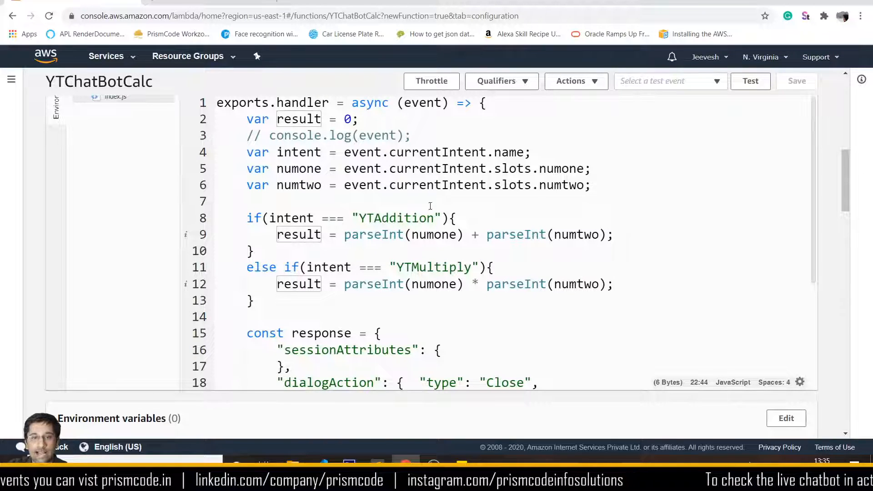
- Add else if(intent === "HelpCalc"){ after the YTMultiply block, verifying the intent name in Lex
click(257, 253)
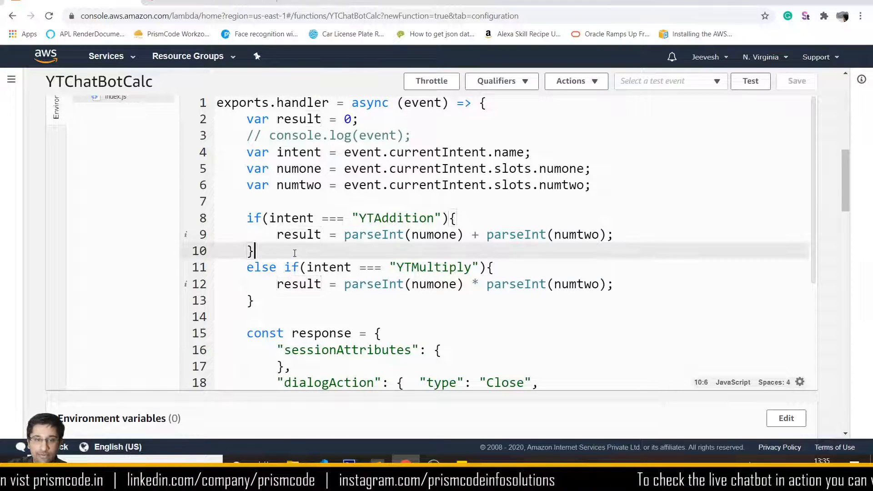
click(283, 298)
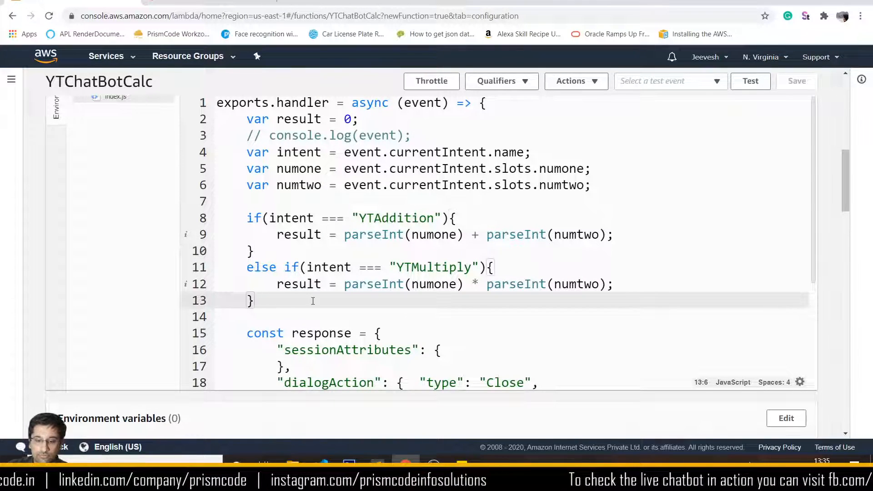
key(Return)
text(else )
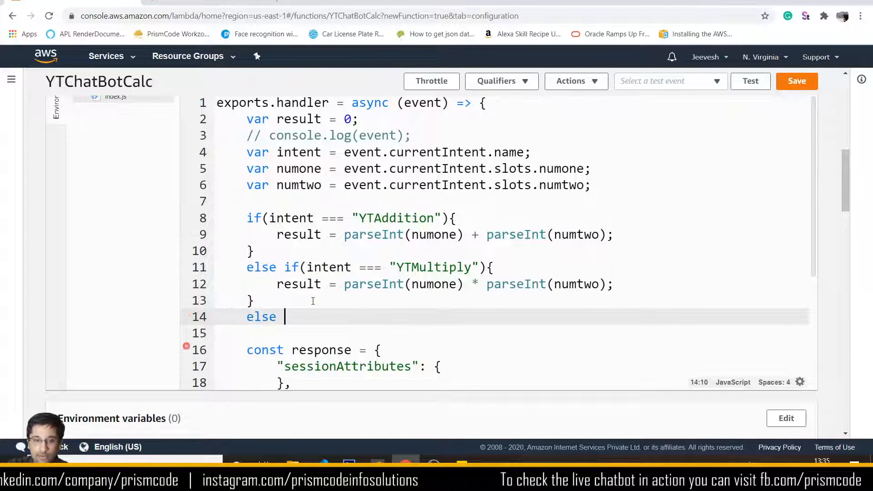
text(if)
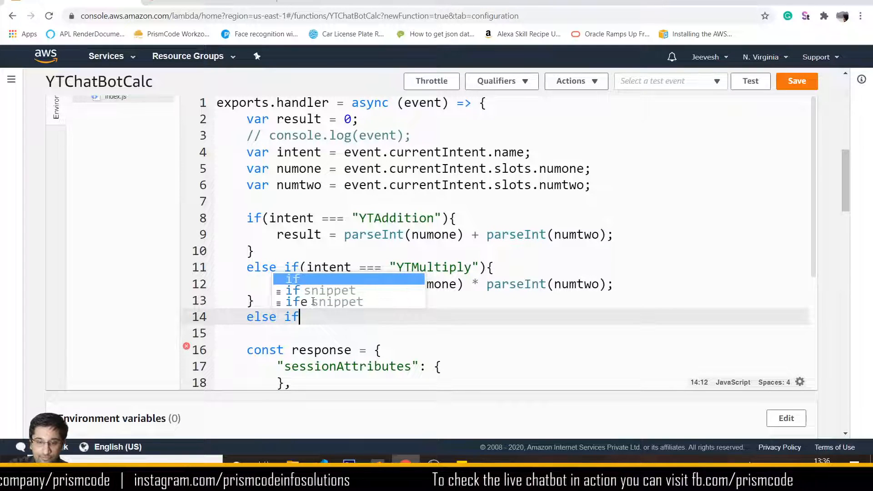
text(()
text(intent )
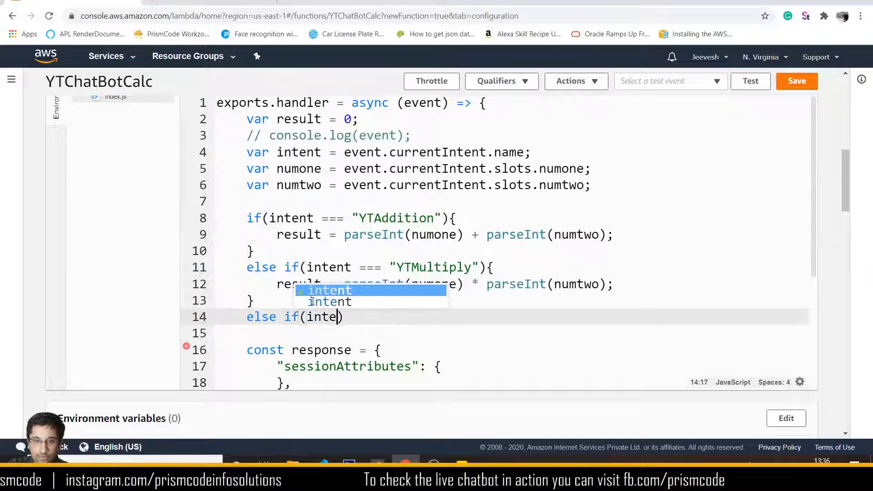
text(===)
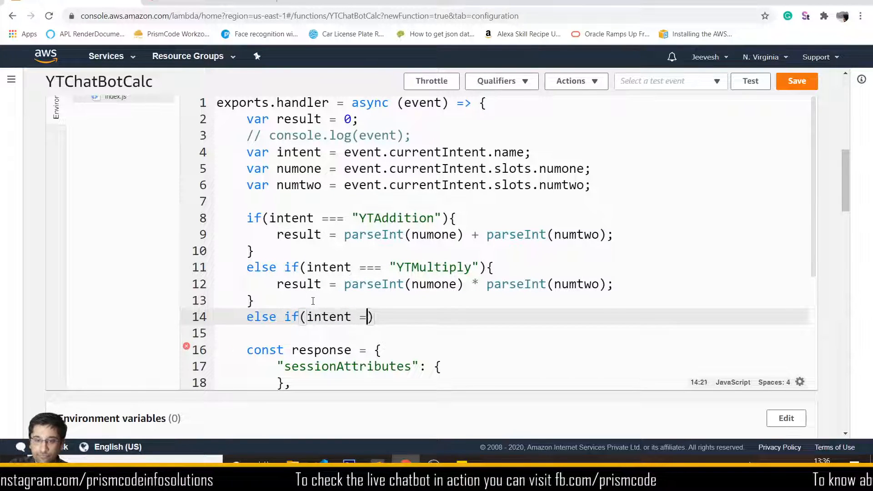
text( "HelpCalc)
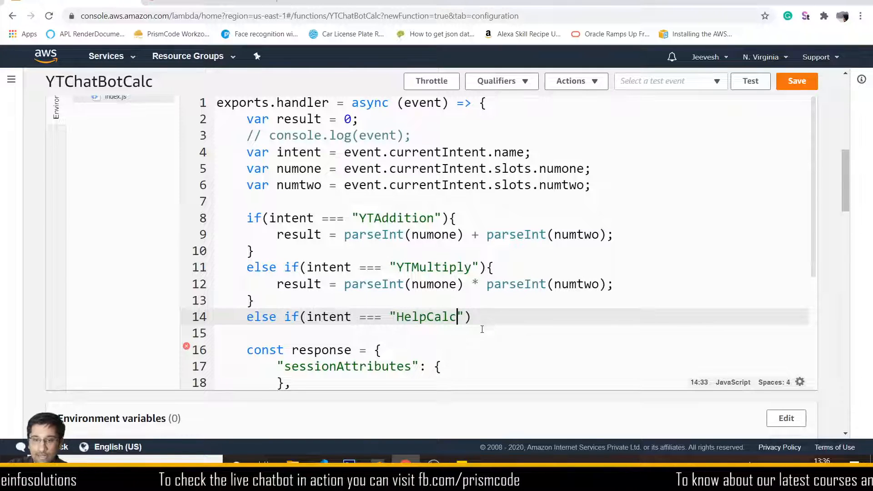
text("){)
key(Return)
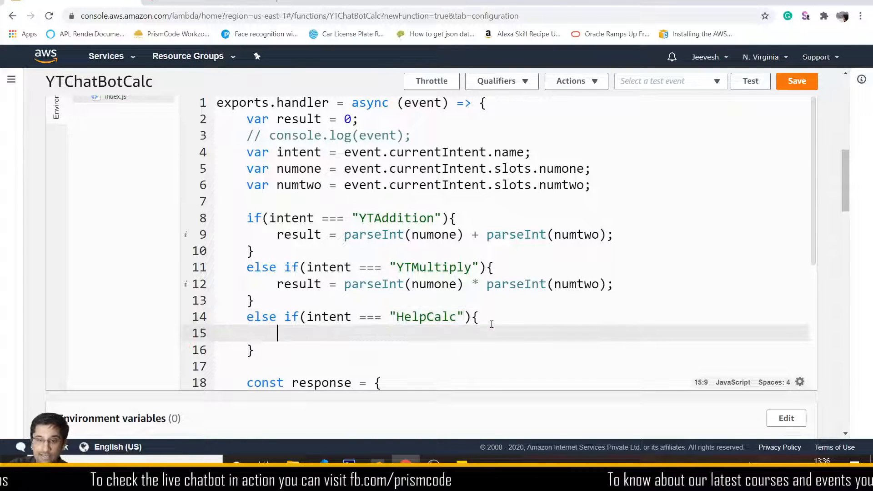
double_click(434, 320)
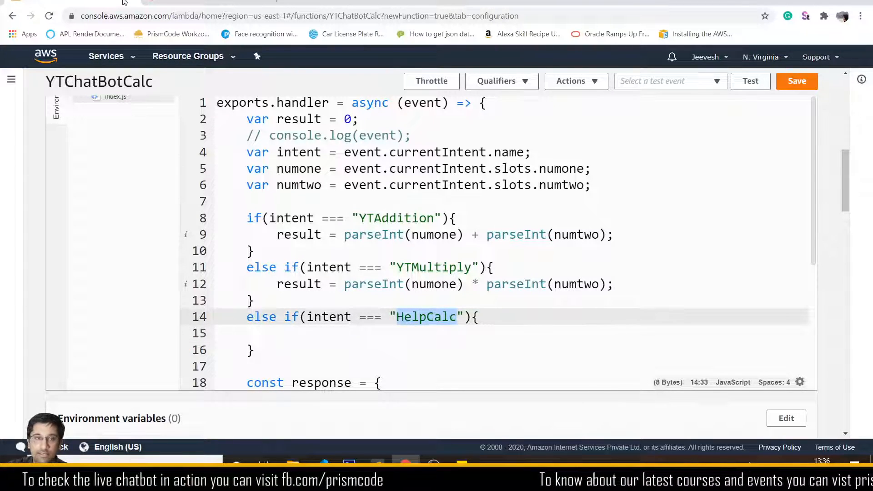
click(182, 2)
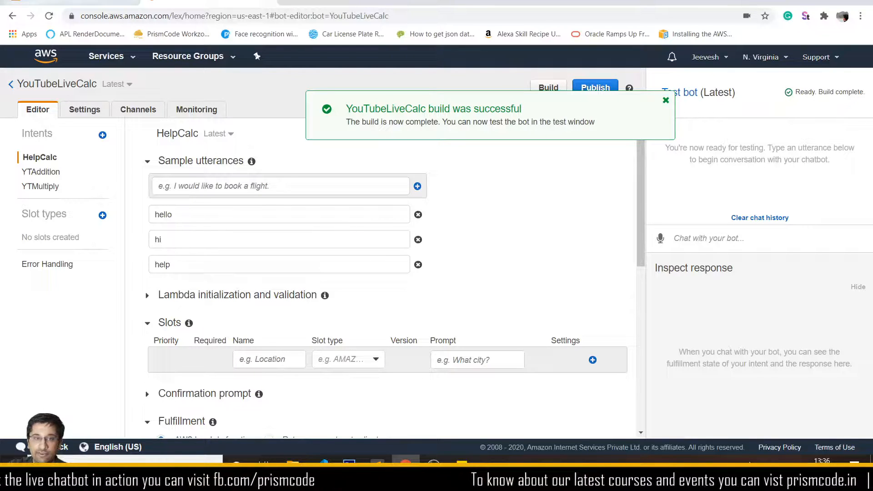
click(75, 3)
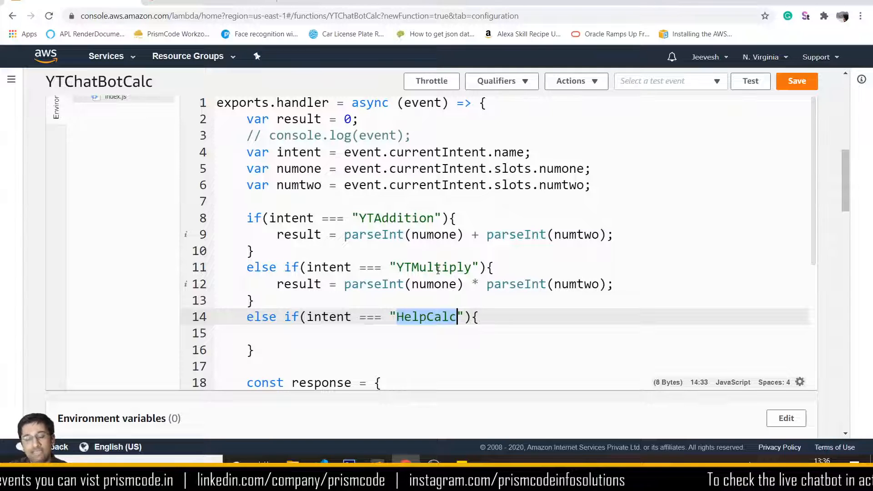
- Write result = ""; inside the HelpCalc branch
scroll(438, 328, down, 2)
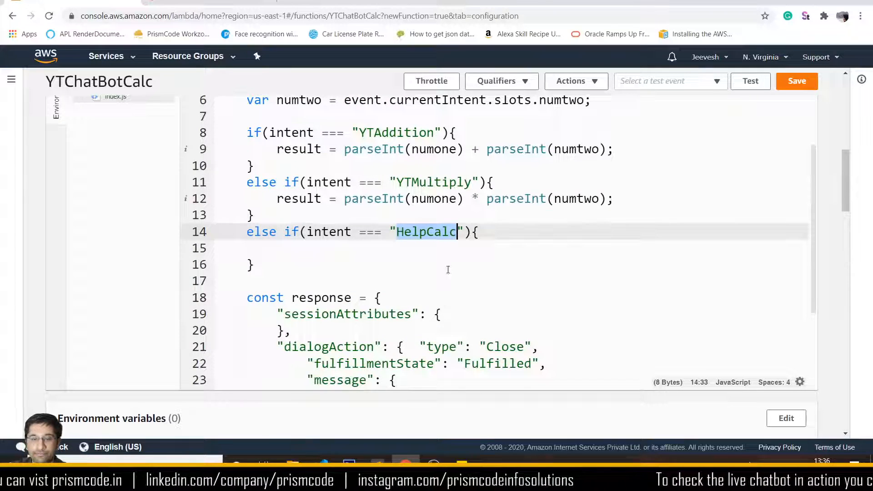
click(371, 254)
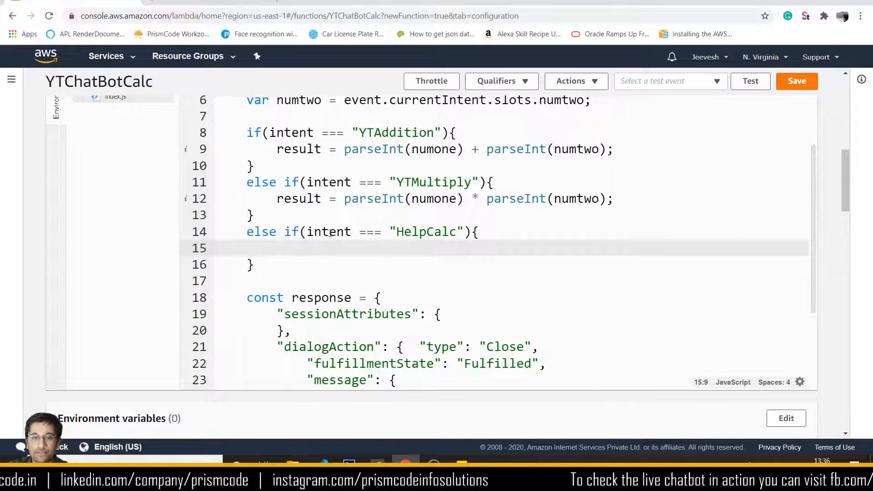
double_click(433, 232)
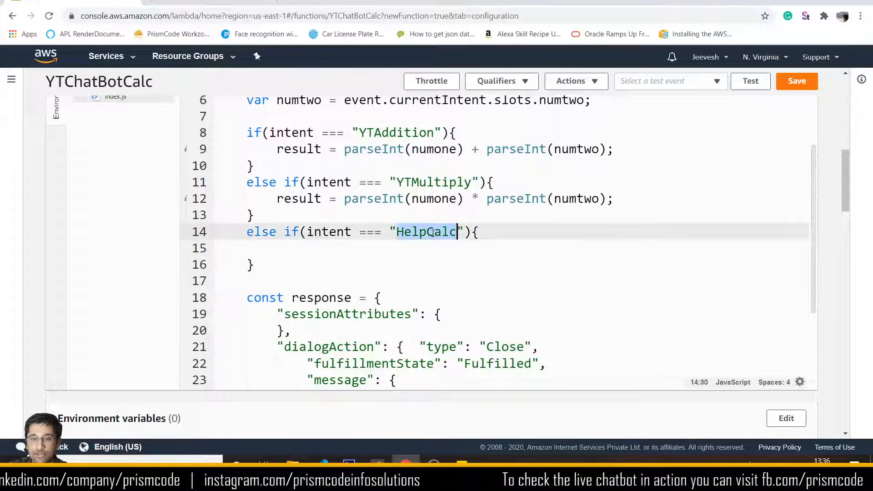
click(354, 248)
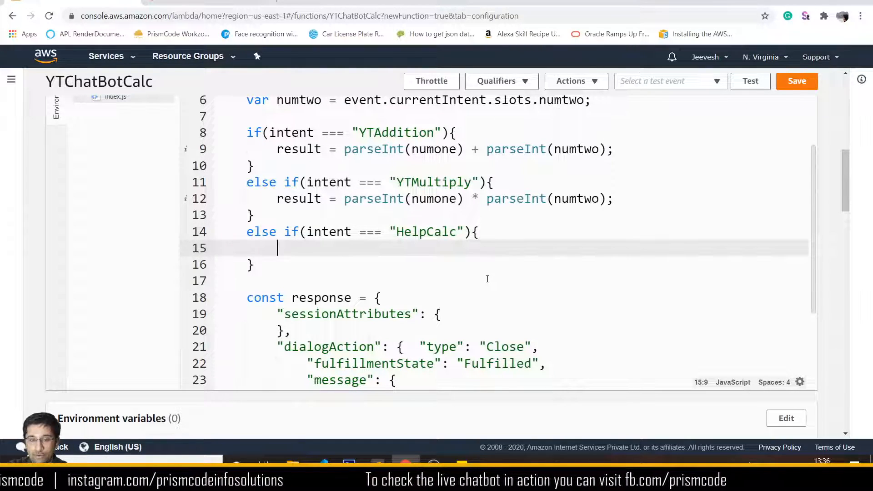
text(re)
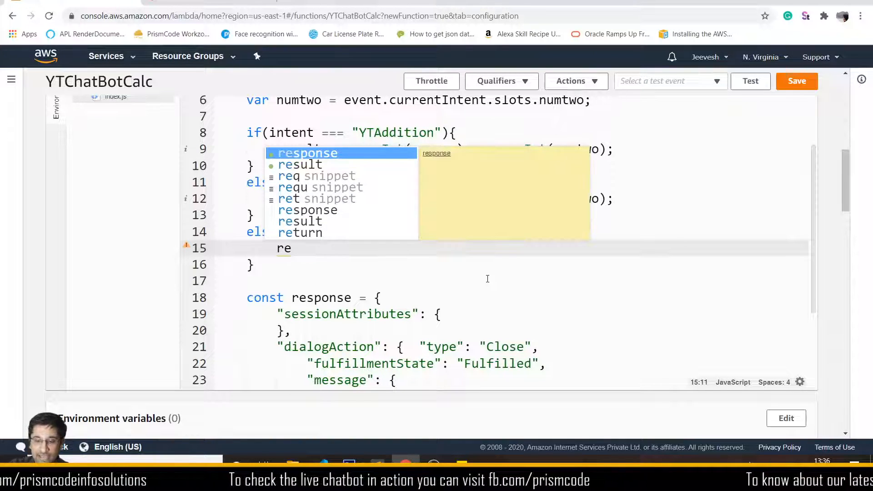
key(Down)
key(Return)
text(= )
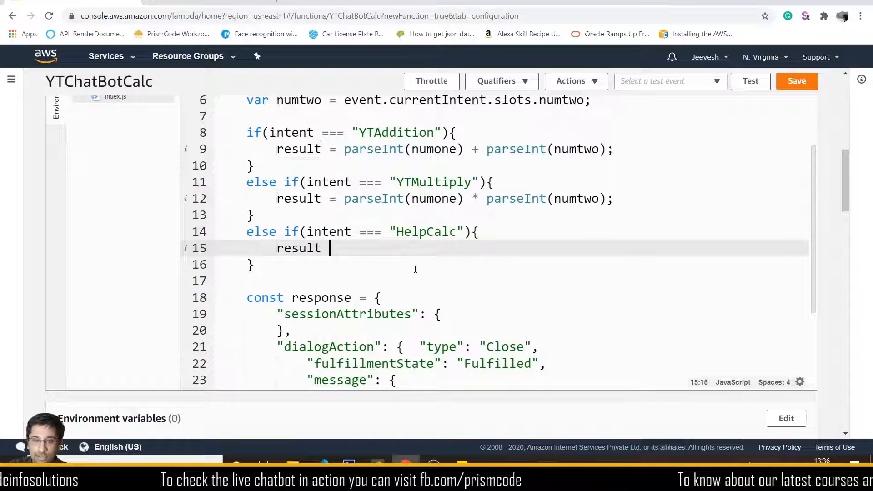
text("";)
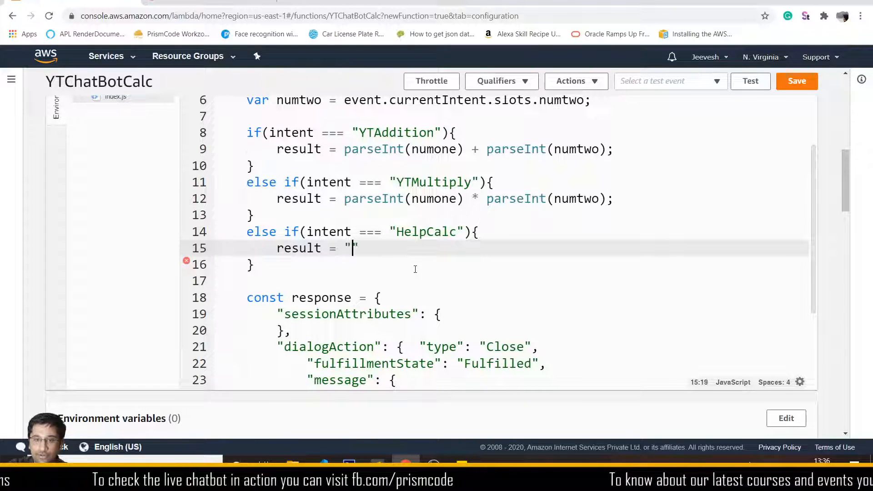
scroll(489, 293, down, 2)
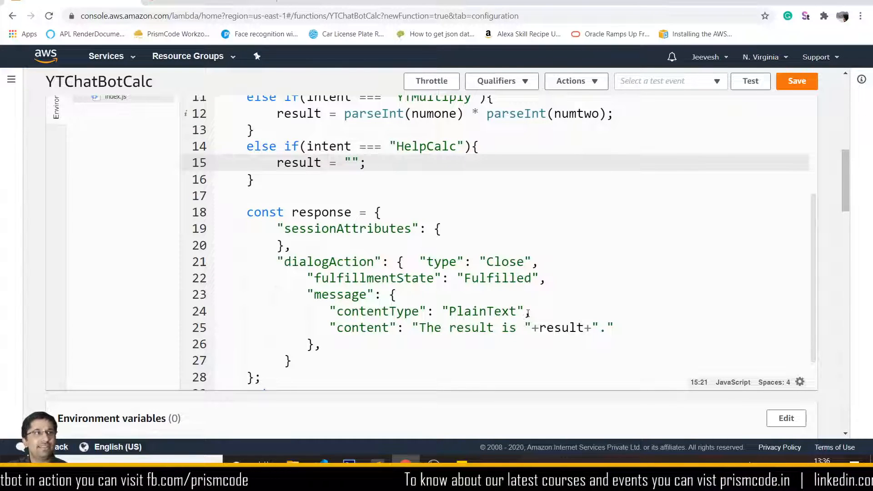
- Make the response message content just the result variable
drag(415, 328, 537, 321)
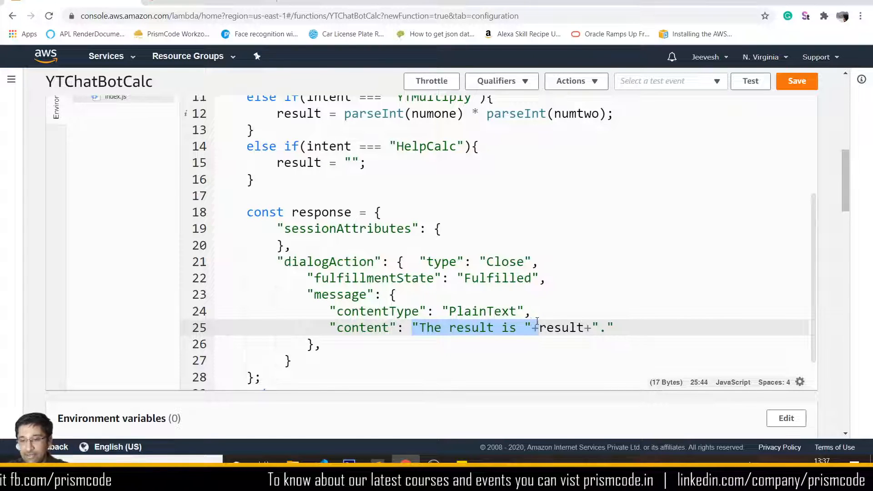
key(BackSpace)
key(ctrl+z)
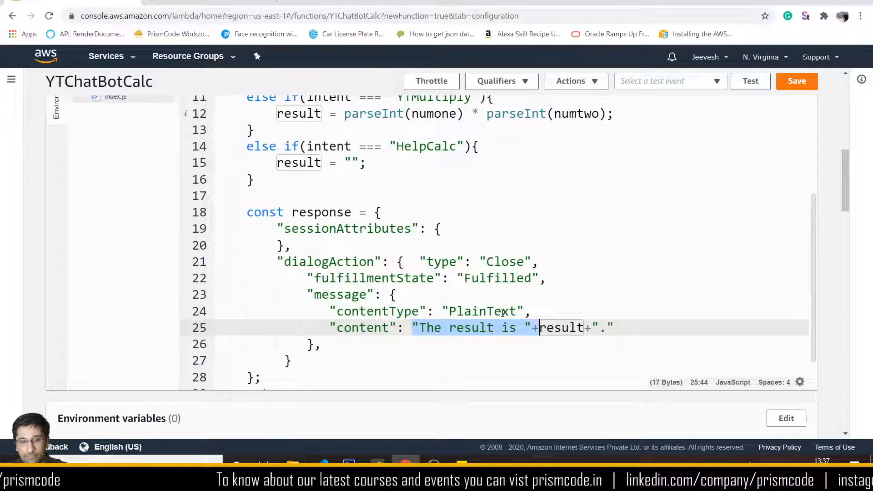
shift+click(618, 326)
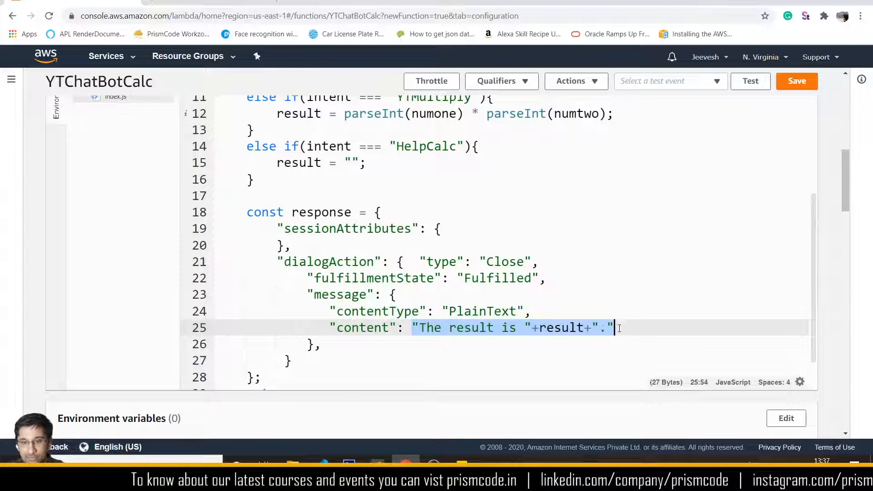
text(res)
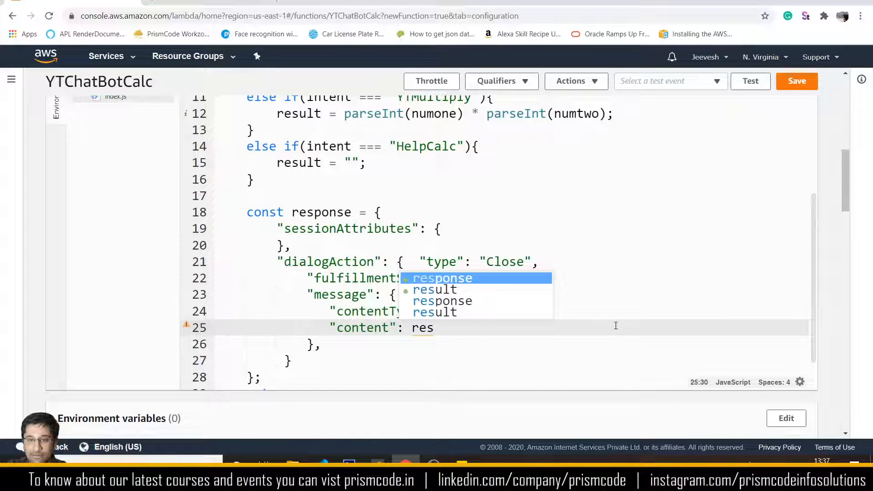
key(Down)
key(Return)
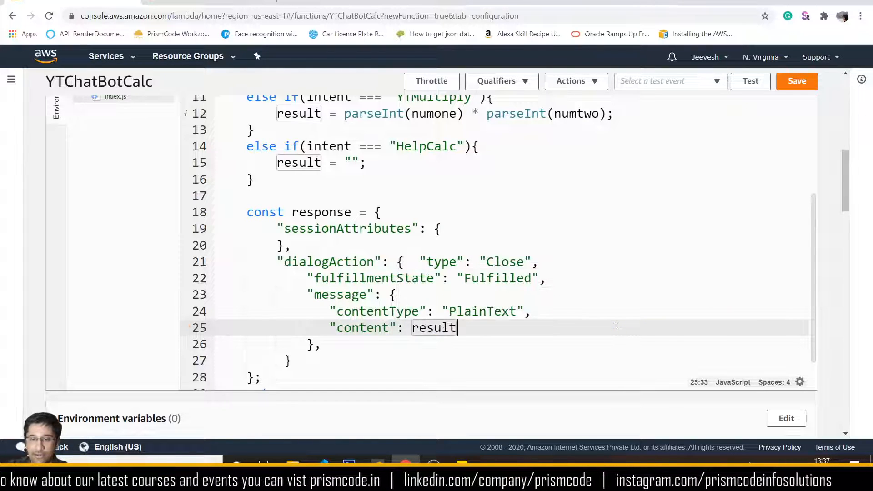
click(351, 163)
- Prefix the multiply line with "The result is ", end it with ".", and delete the leftover line
scroll(351, 163, up, 4)
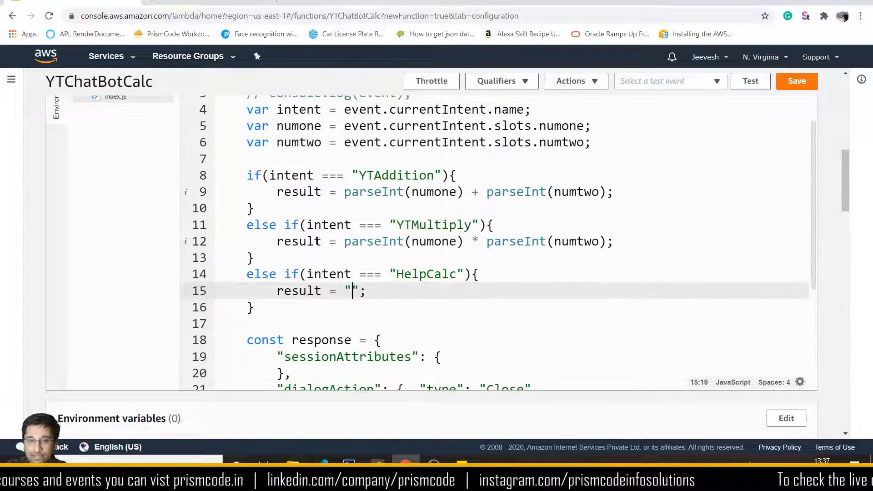
double_click(299, 241)
click(641, 245)
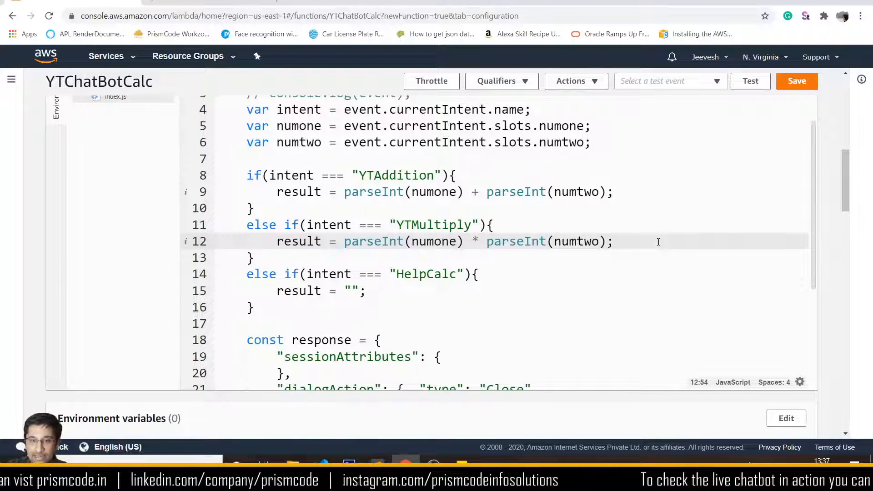
key(Return)
text("The result is "+result+".")
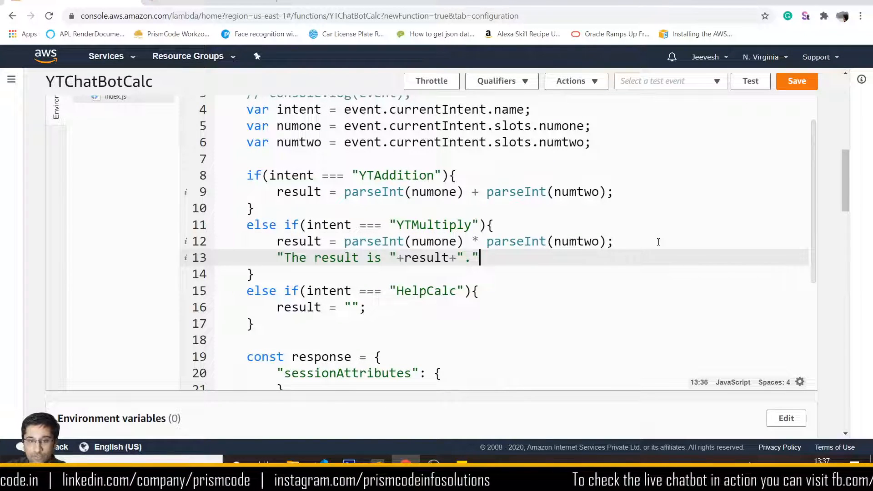
drag(278, 258, 404, 257)
key(ctrl+c)
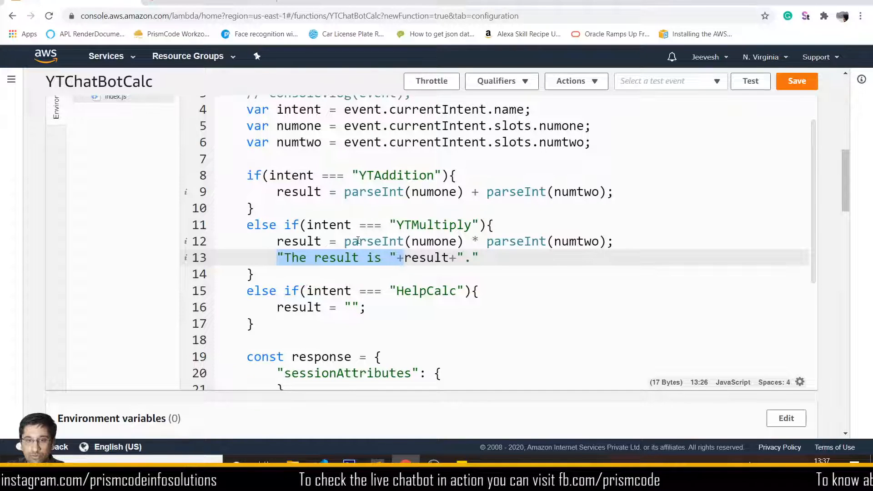
click(344, 241)
key(ctrl+v)
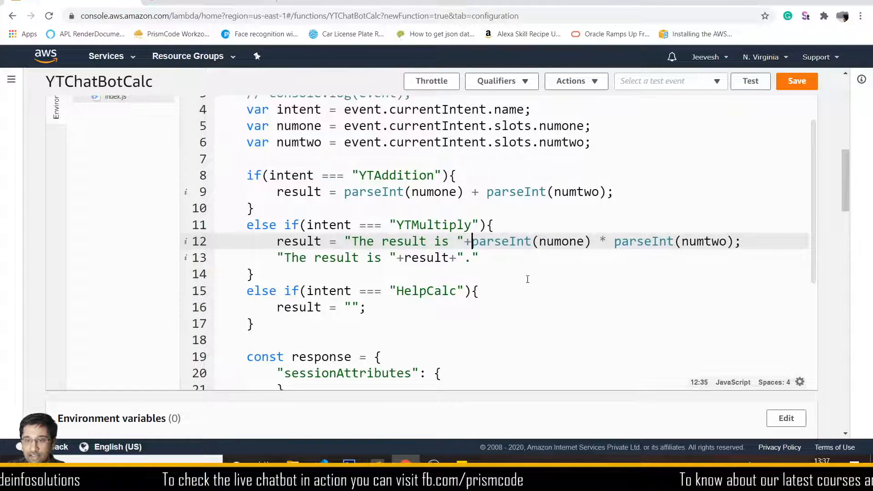
drag(450, 258, 353, 257)
drag(363, 258, 281, 264)
key(BackSpace)
key(BackSpace)
key(BackSpace)
key(BackSpace)
key(BackSpace)
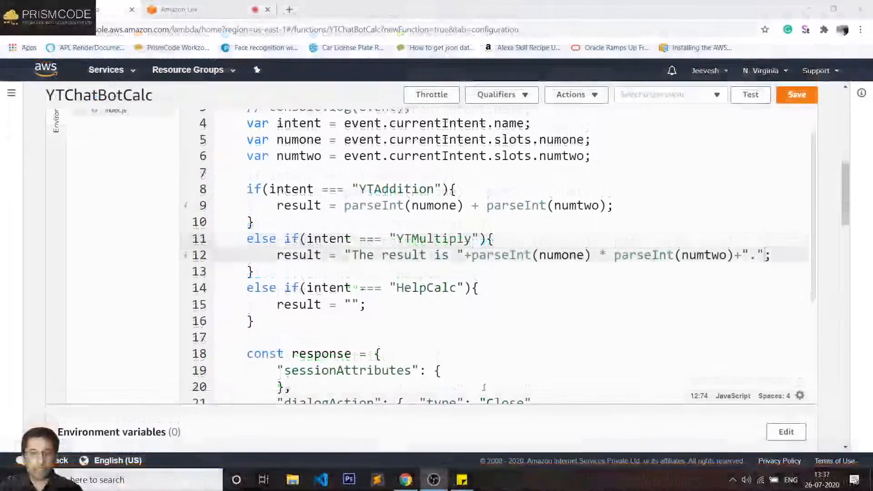
- Type "Welcome to the calculator chatbot. You can start by typing add 5 and 6" into HelpCalc's result
click(419, 239)
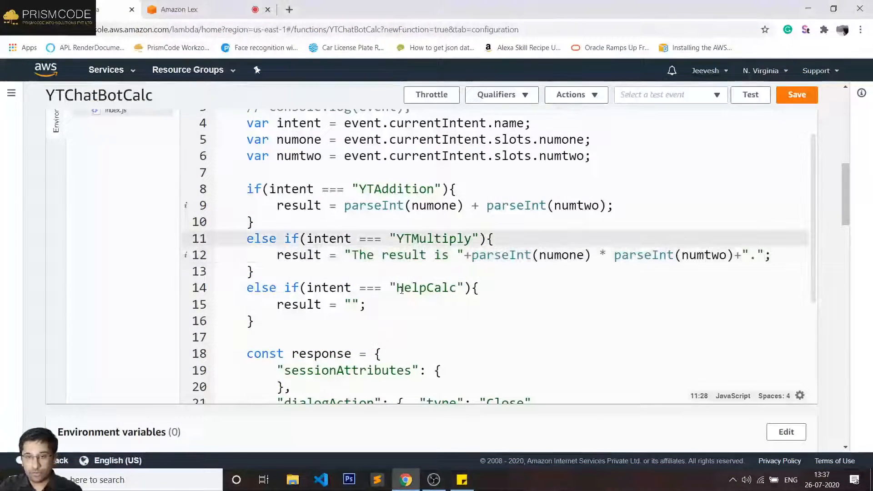
double_click(426, 287)
click(287, 303)
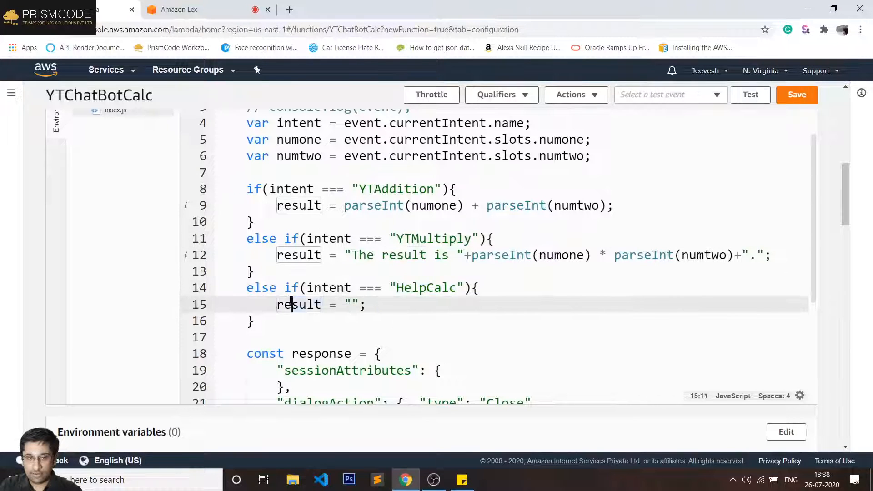
double_click(278, 304)
click(352, 304)
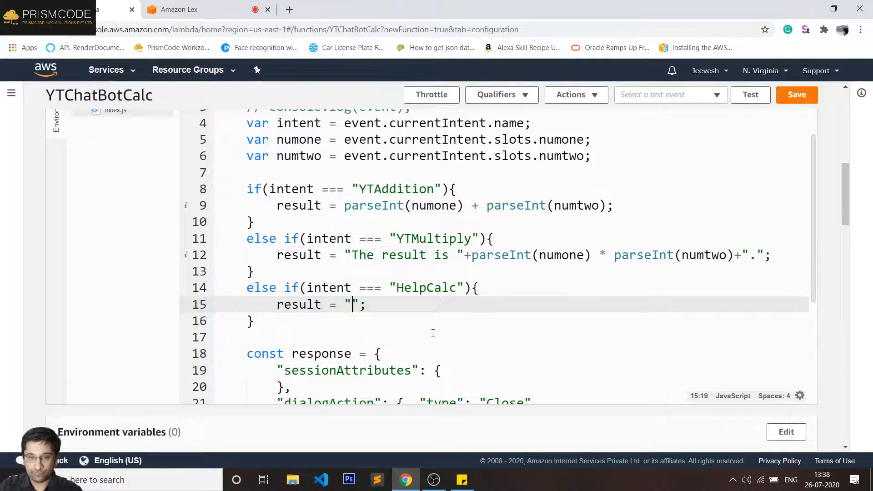
text(Welcome to )
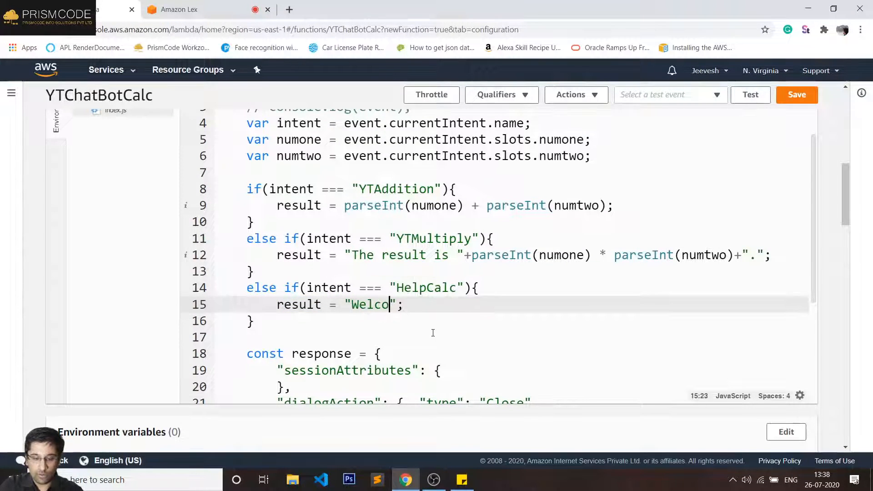
text(the calcu)
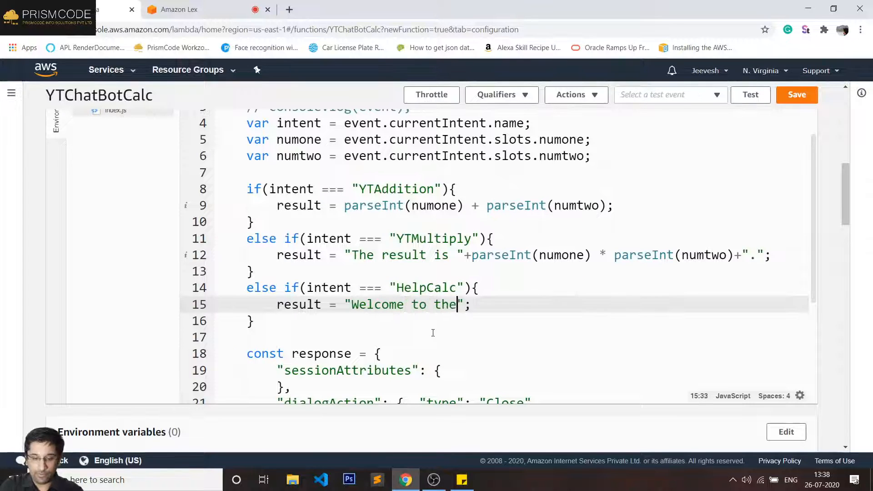
text(lator )
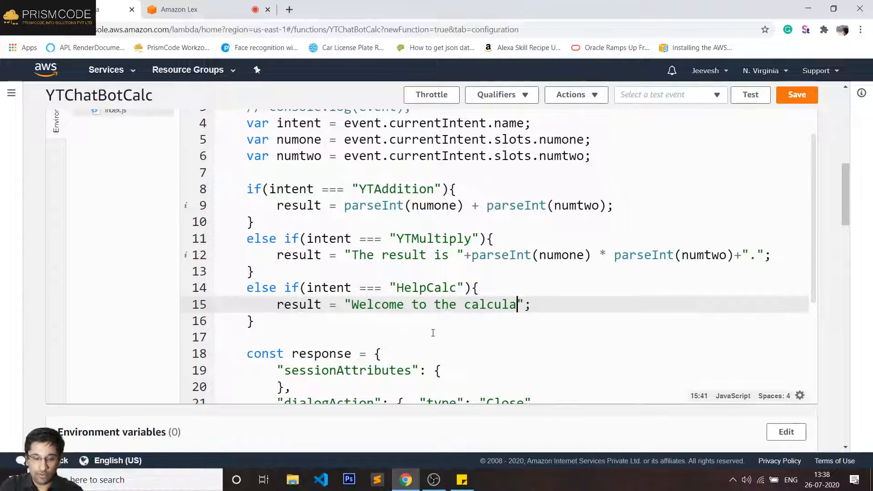
text(cha)
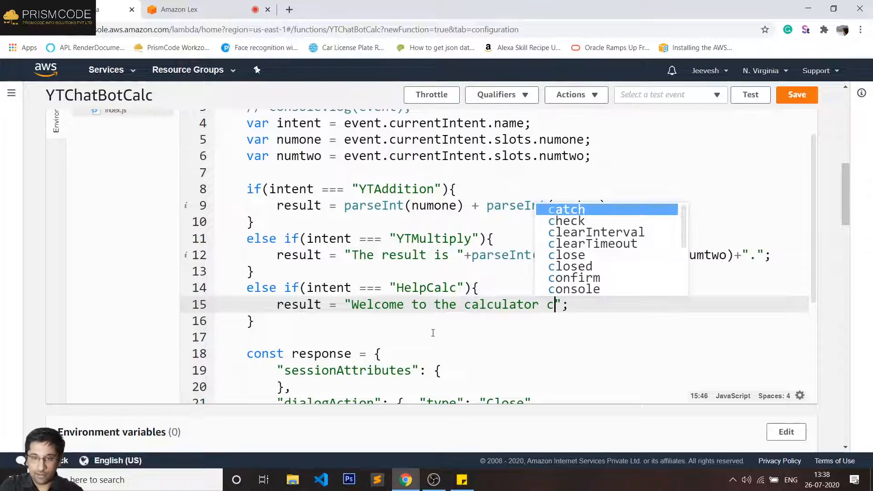
text(tbot)
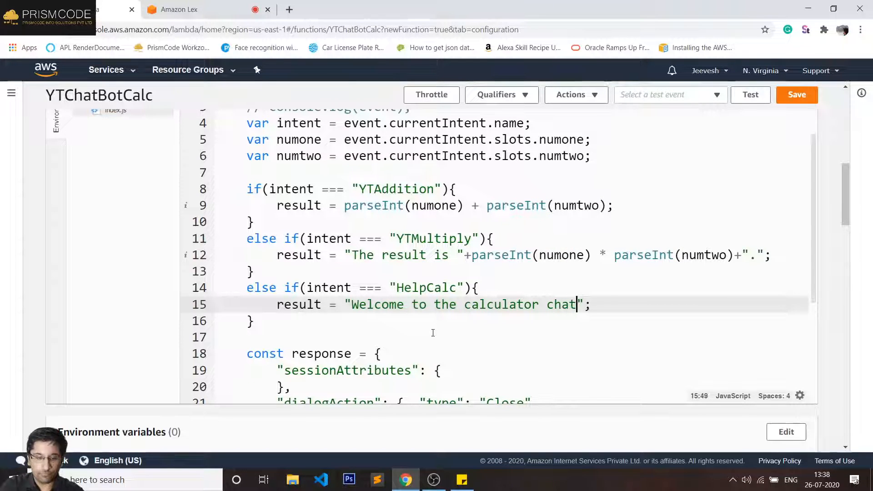
text(. )
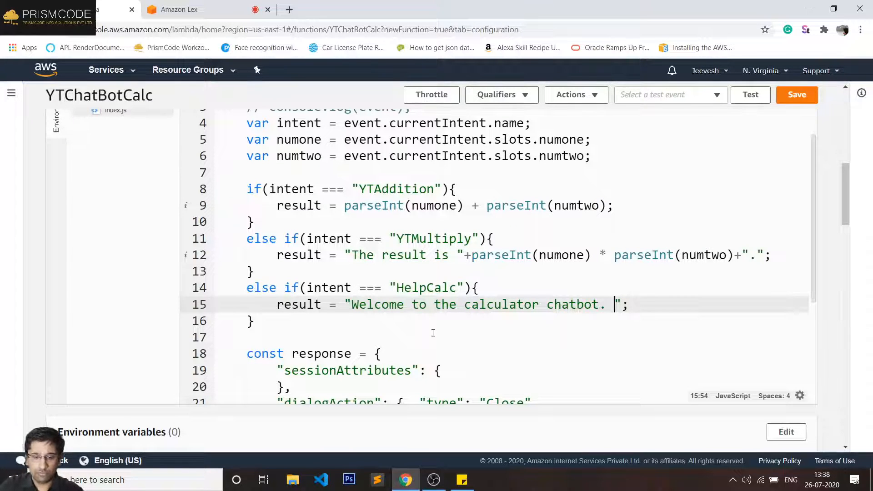
text(You c)
text(an st)
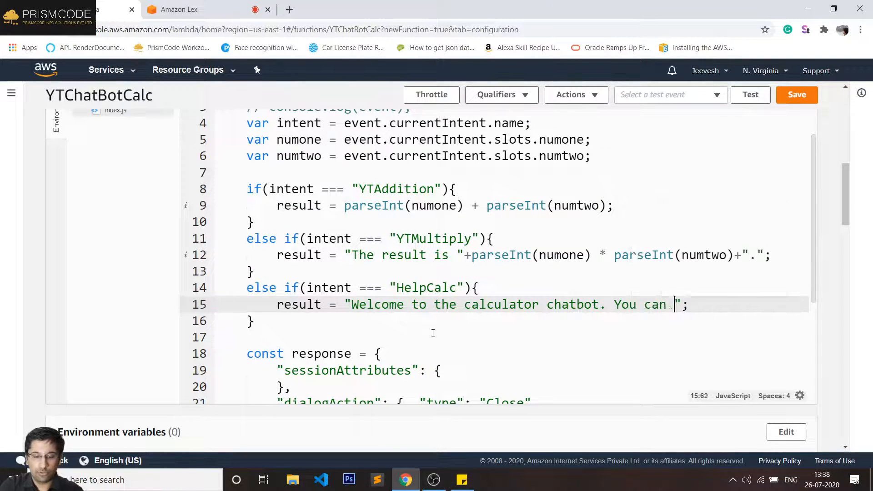
key(BackSpace)
text(start by t)
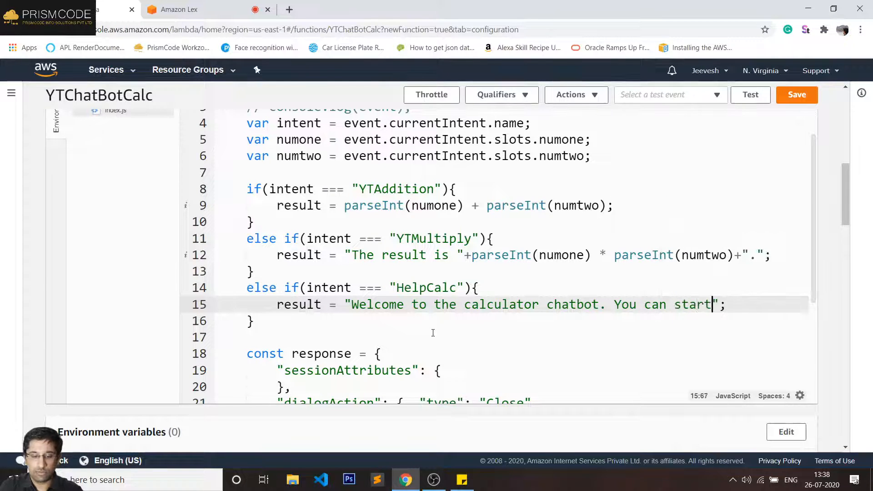
text(yping)
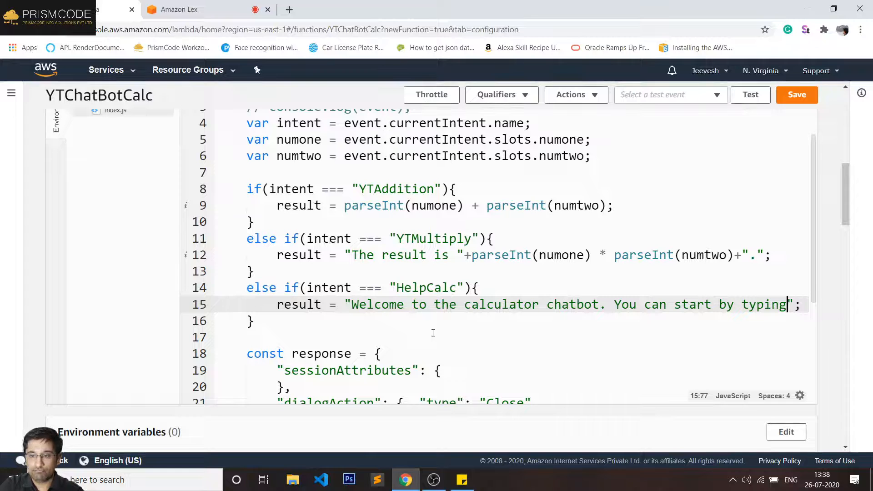
text( add)
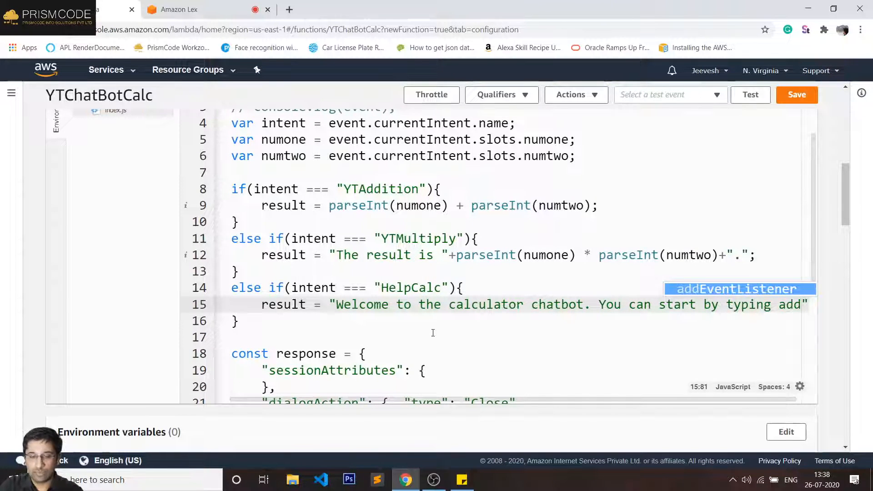
text( 5 and)
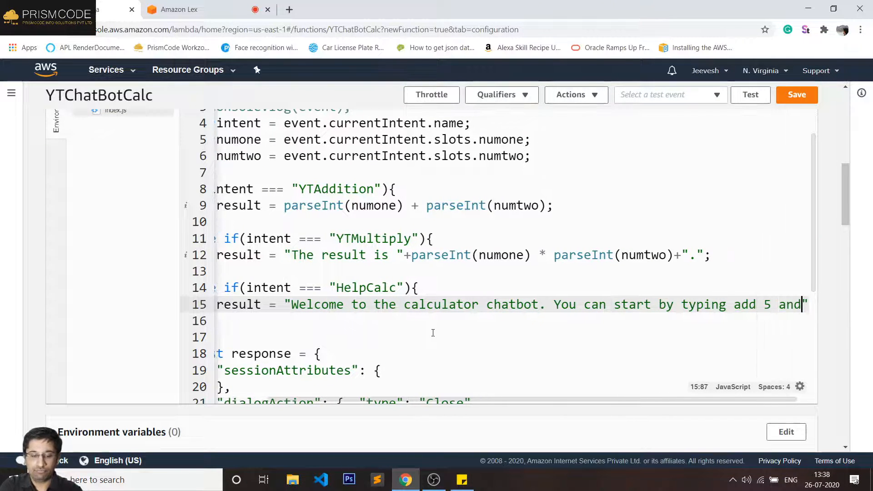
text( 6)
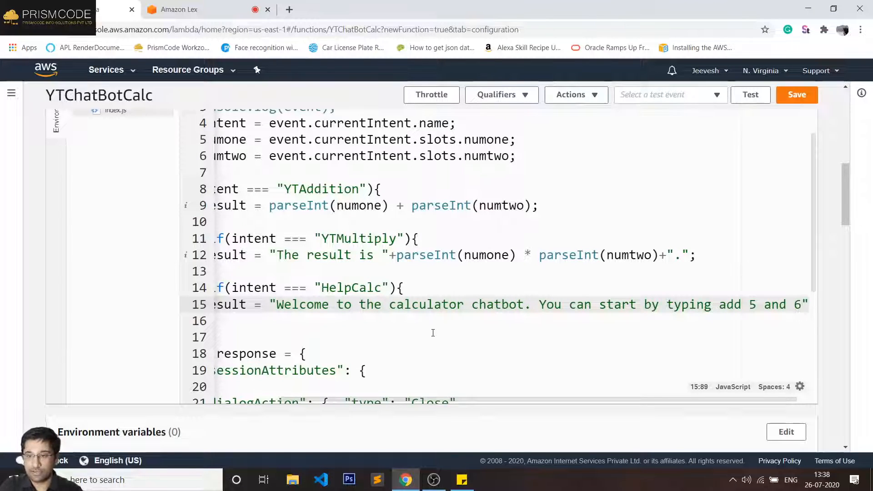
- Insert "something like" before "add 5 and 6" and append "or multiply."
key(Left)
key(Left)
key(Left)
key(Left)
key(Left)
key(Left)
key(Left)
key(Left)
key(Left)
key(Left)
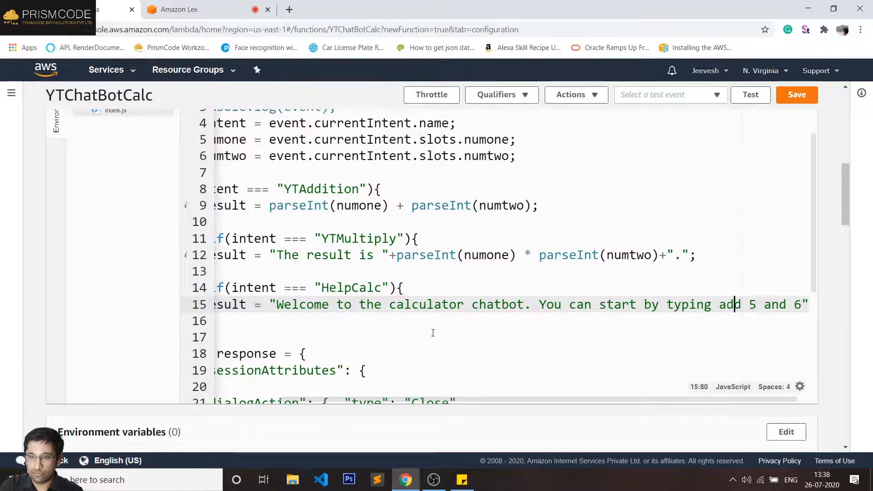
text(something )
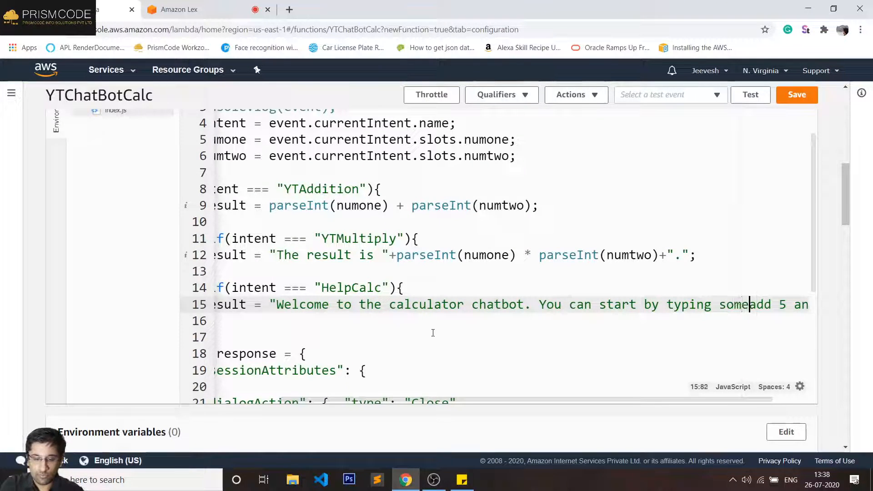
text(like)
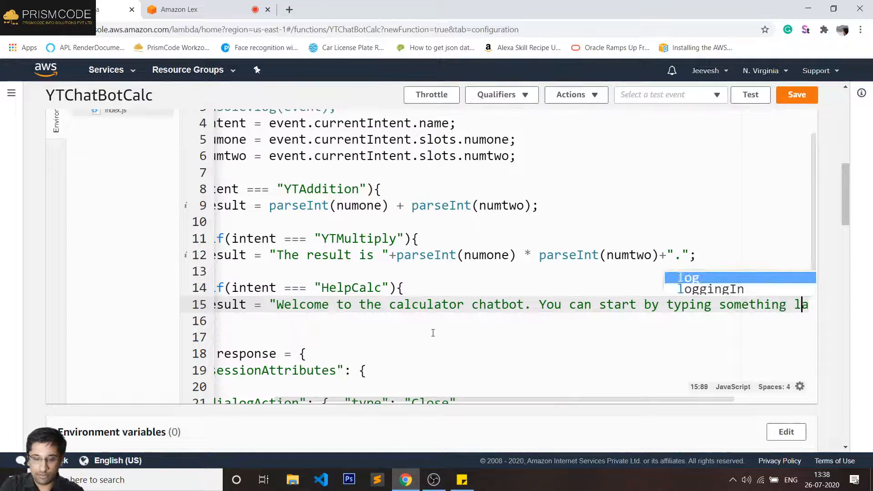
key(Right)
key(Right)
key(Right)
key(Right)
key(Right)
key(Right)
key(Right)
key(Right)
key(Right)
key(Right)
key(Right)
key(Right)
key(Right)
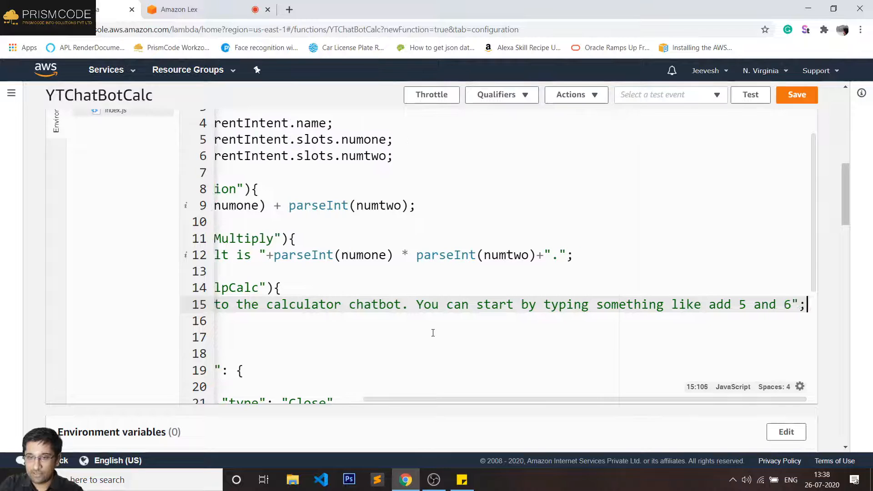
key(Left)
key(Left)
text(or mu)
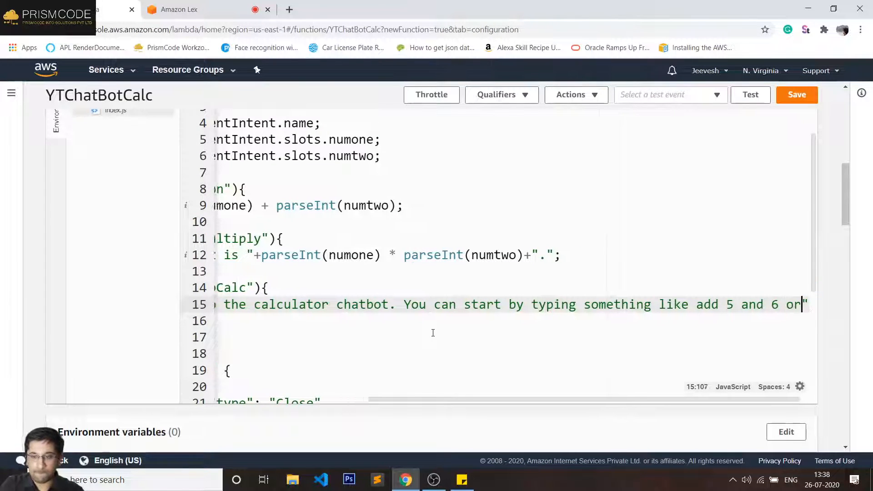
text(ltiply)
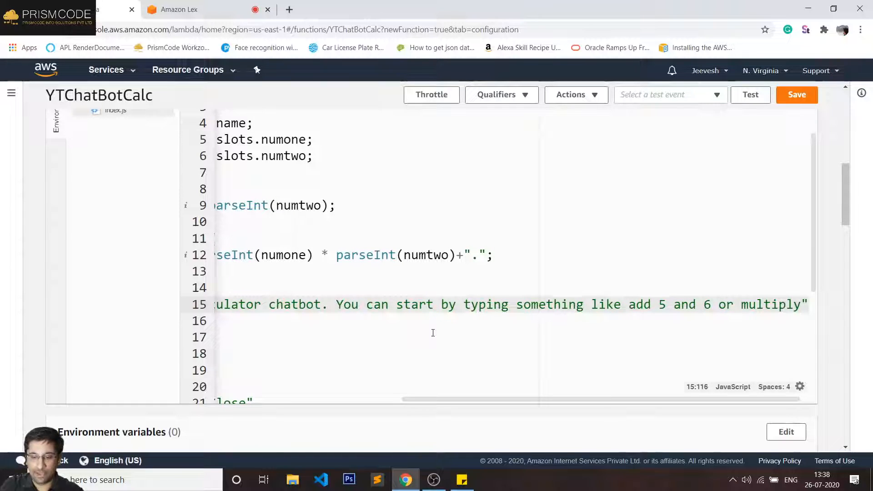
text(.)
click(347, 280)
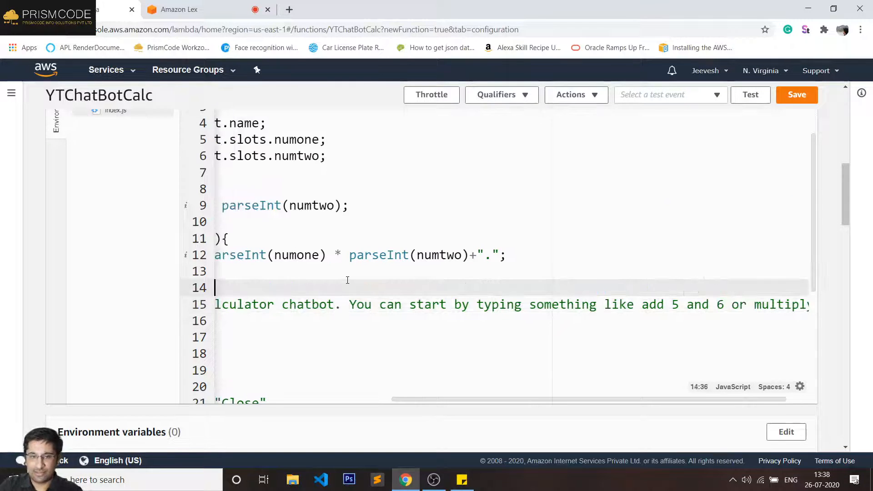
key(Up)
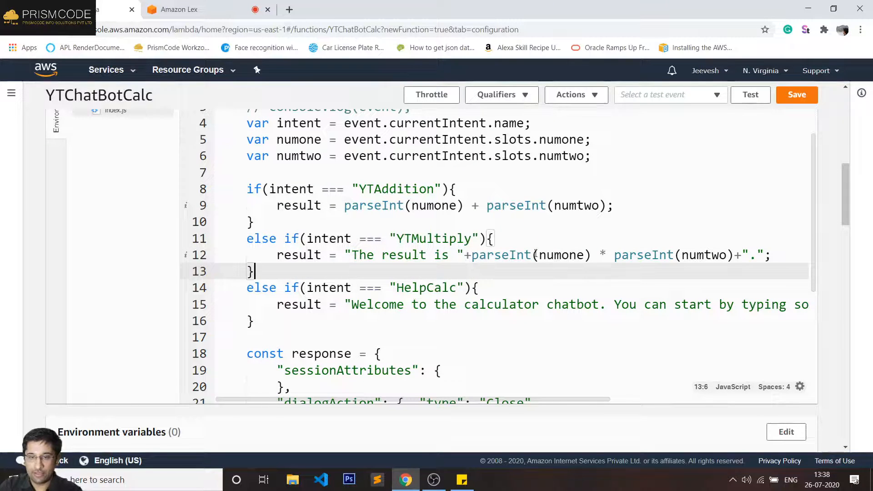
- Copy the multiply result expression onto YTAddition's line 9, changing * to +
drag(345, 254, 788, 250)
key(ctrl+c)
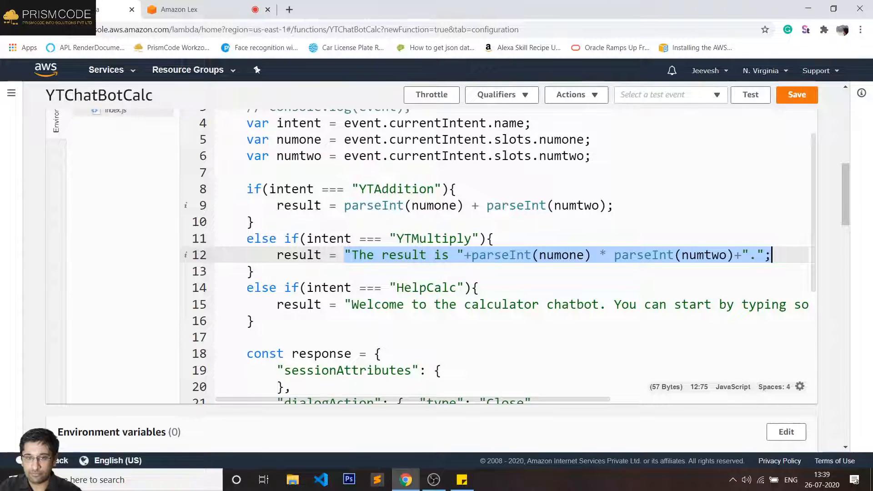
drag(344, 205, 610, 204)
key(ctrl+v)
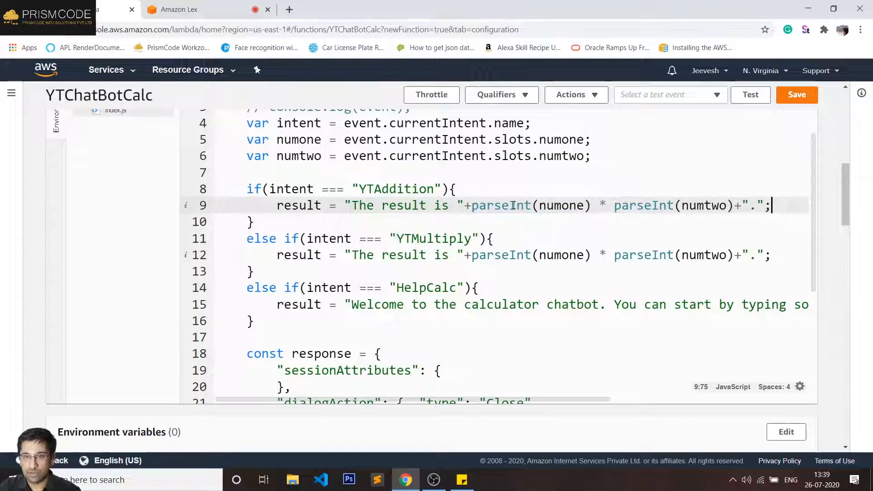
click(608, 205)
key(BackSpace)
text(+)
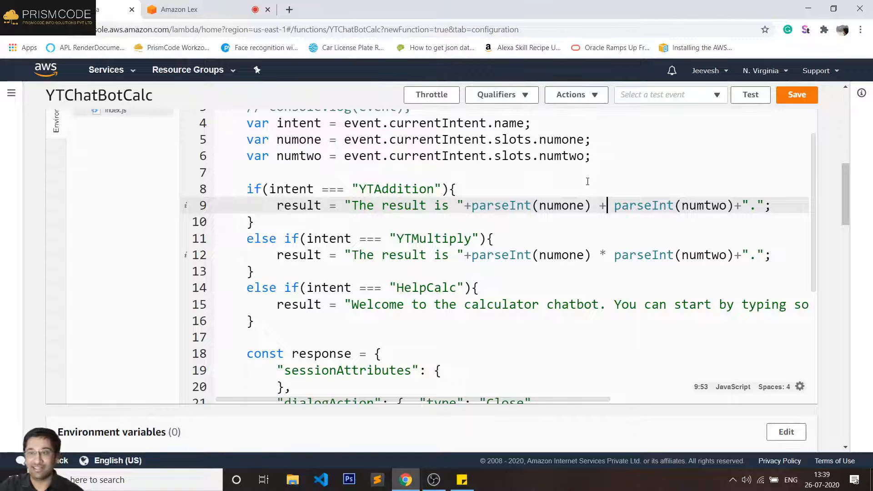
double_click(400, 190)
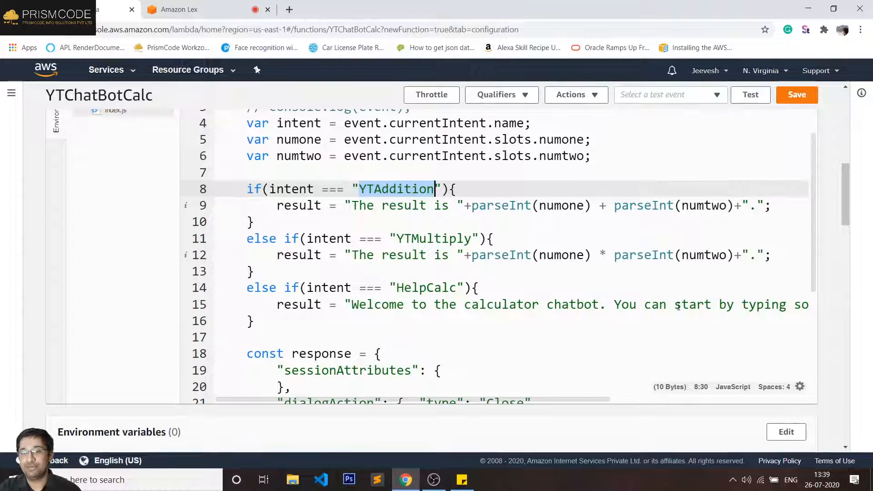
drag(674, 304, 769, 304)
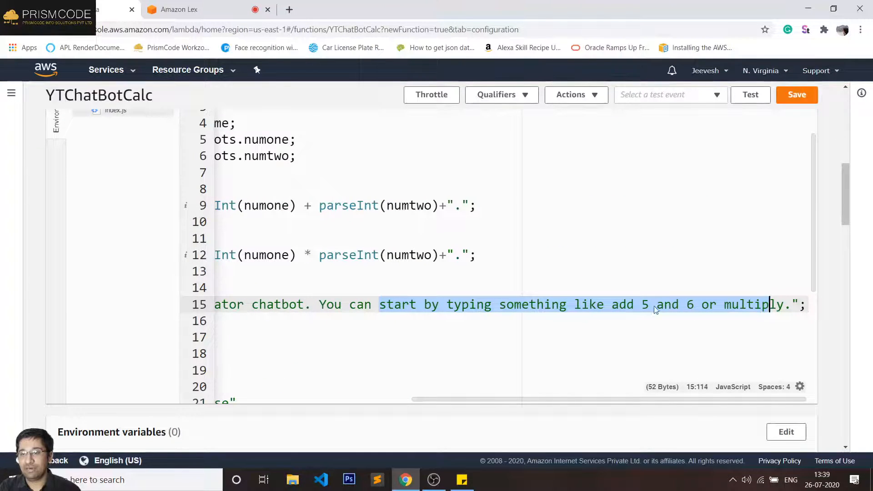
- Put quotes around 'add 5 and 6' and 'multiply' in the HelpCalc welcome message on line 15
click(630, 307)
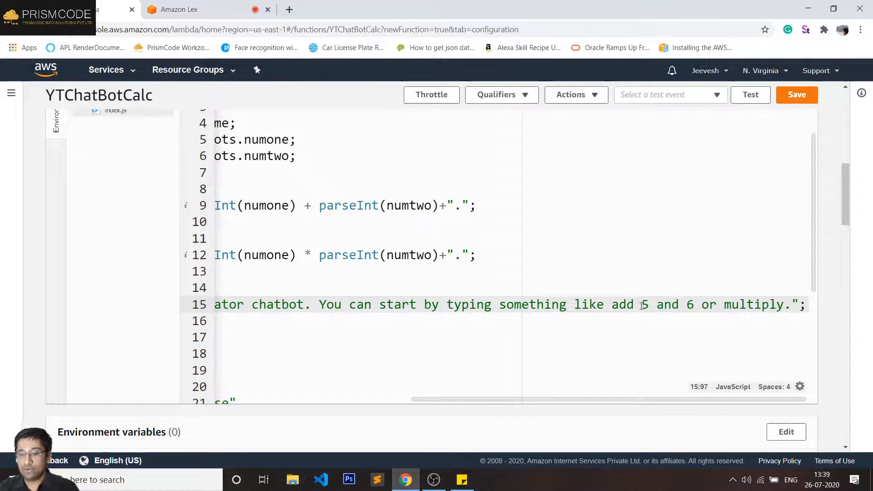
text(')
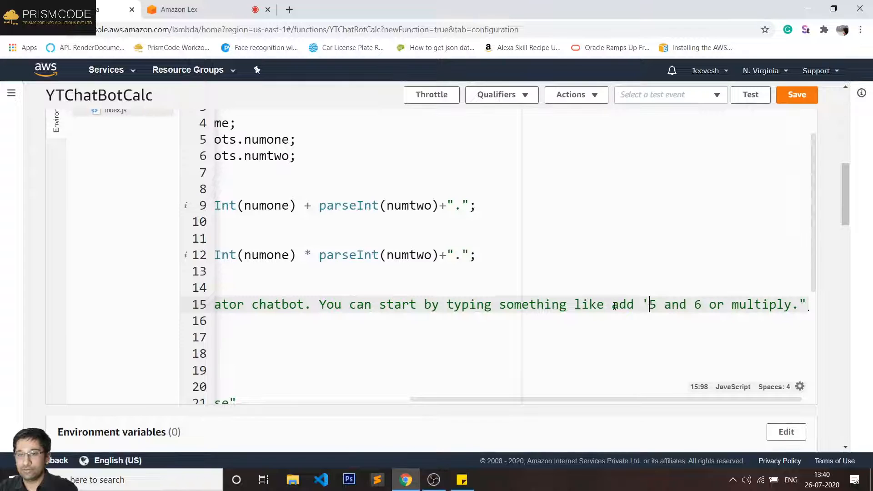
text(')
click(645, 305)
key(Delete)
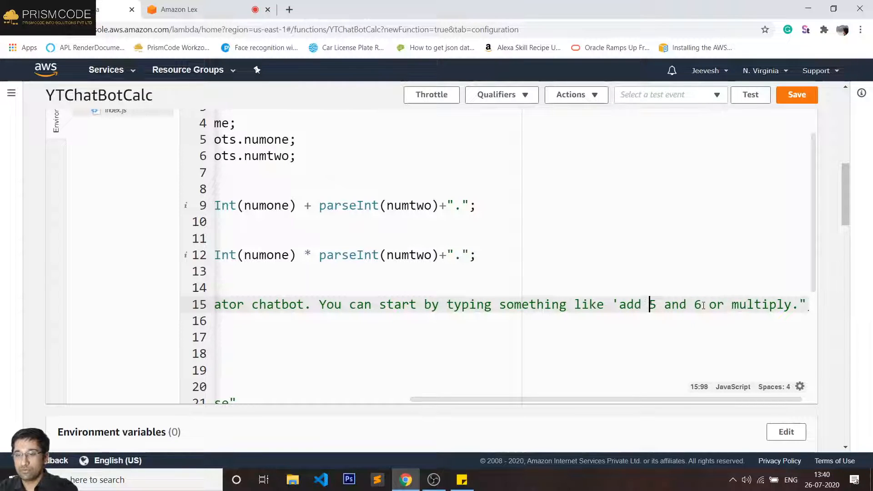
click(704, 305)
text(')
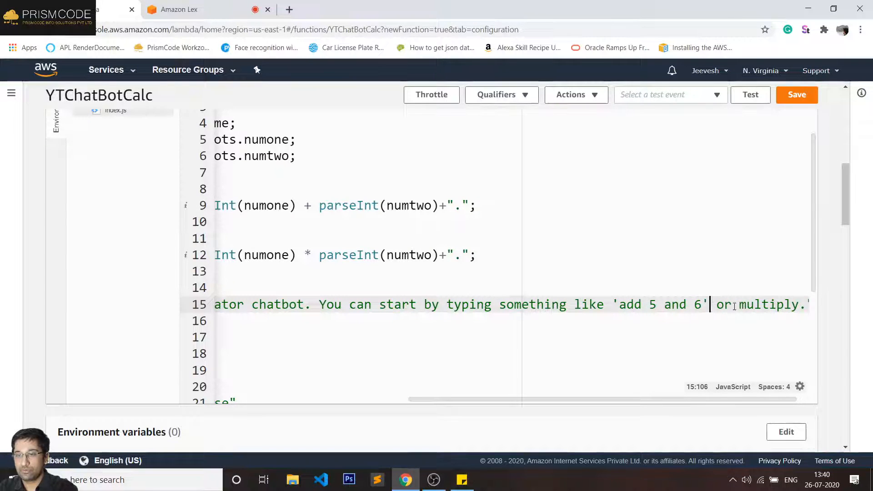
click(740, 304)
text(' or )
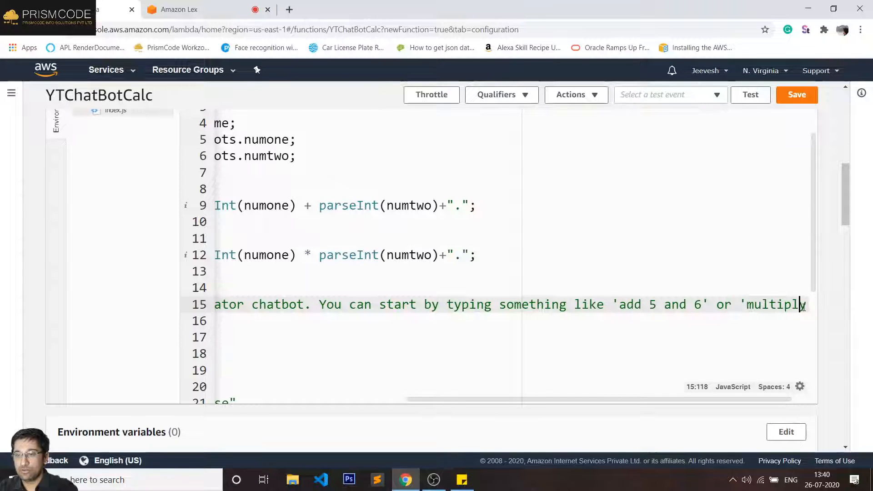
text('.)
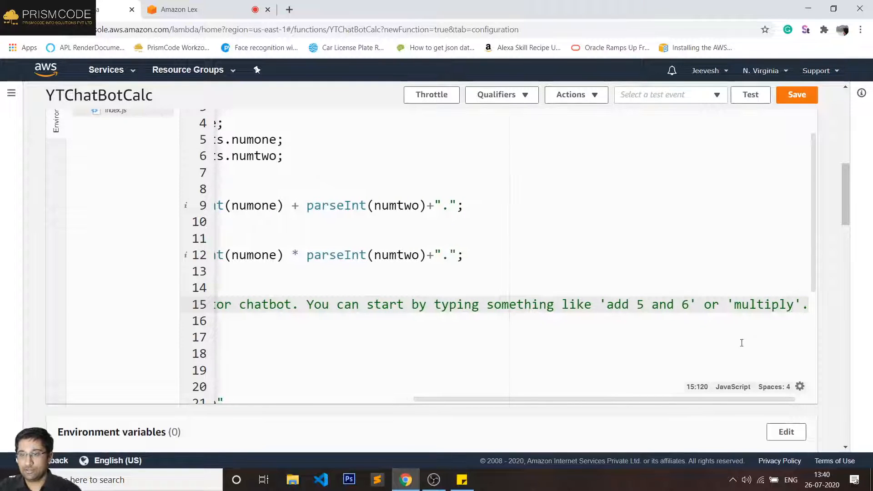
- Review the response's message content, then save the YTChatBotCalc function and return to Lex
drag(603, 403, 406, 403)
scroll(378, 343, down, 1)
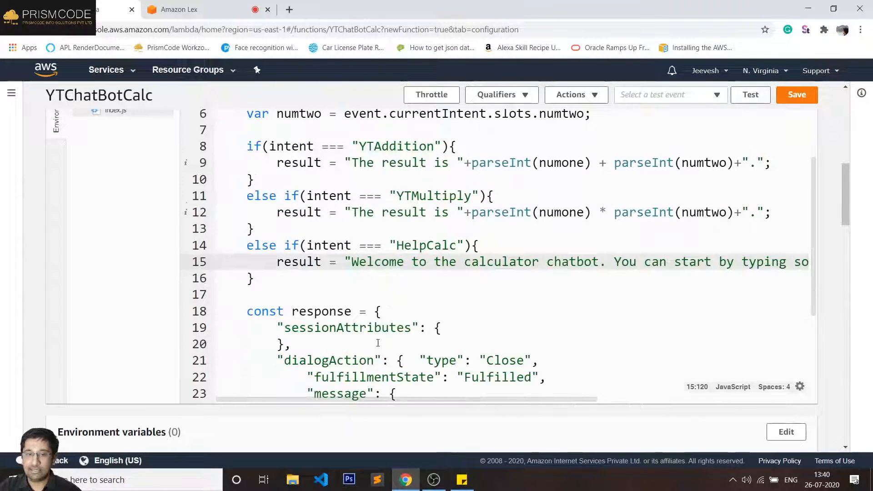
scroll(377, 343, down, 3)
scroll(371, 344, down, 1)
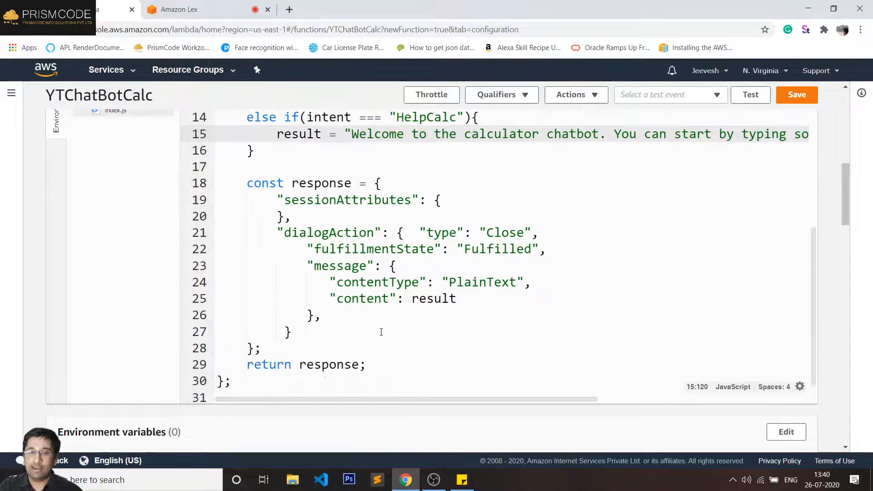
click(359, 298)
double_click(361, 298)
click(427, 300)
double_click(428, 300)
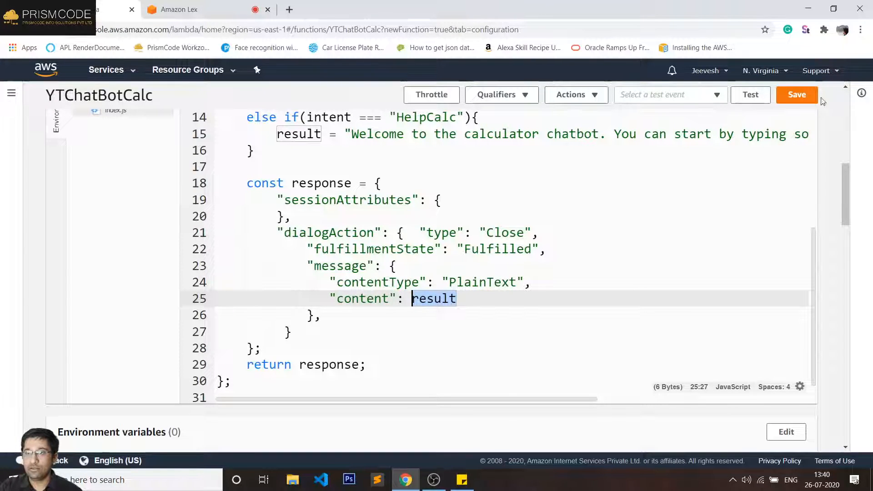
click(800, 96)
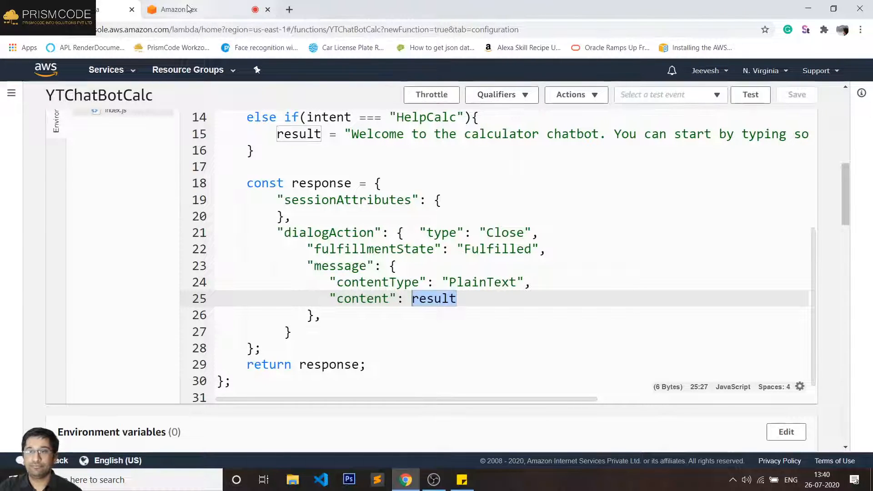
click(181, 10)
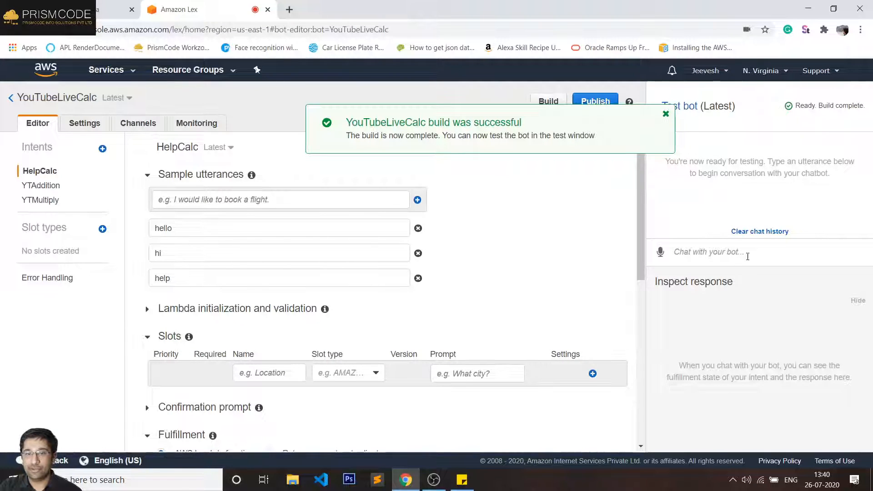
- Send 'hi' and 'add 5 and 6' in the test chat, getting the welcome and 'The result is 56.'
click(720, 255)
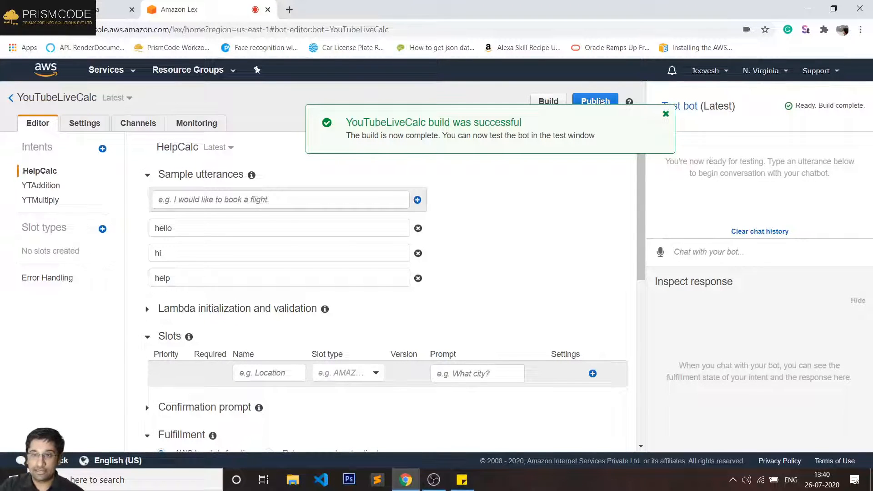
click(665, 113)
click(717, 255)
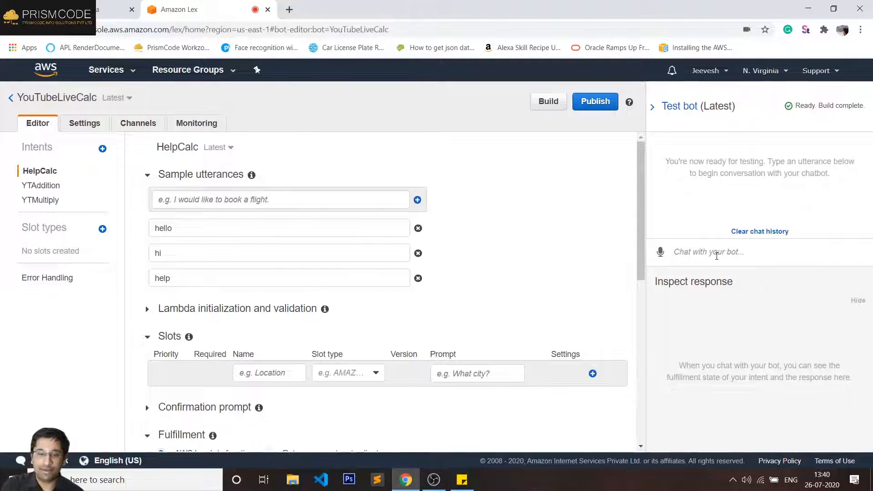
text(hi)
key(Return)
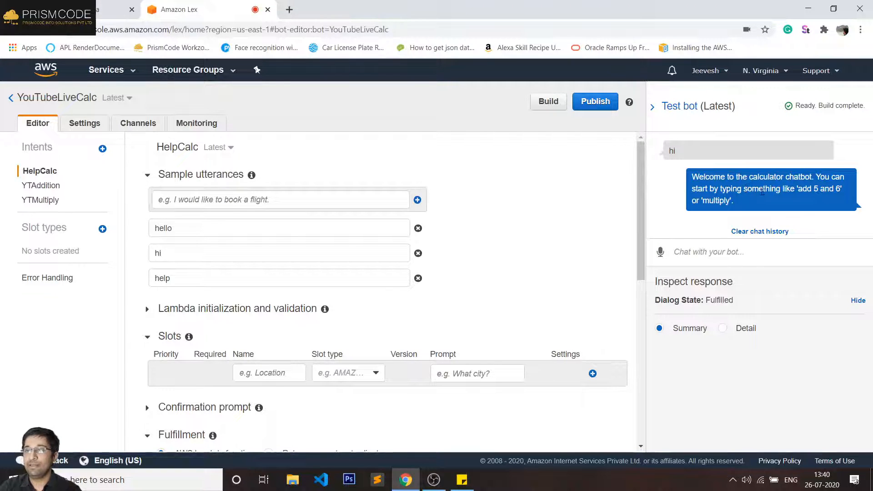
click(722, 254)
text(add 5 and)
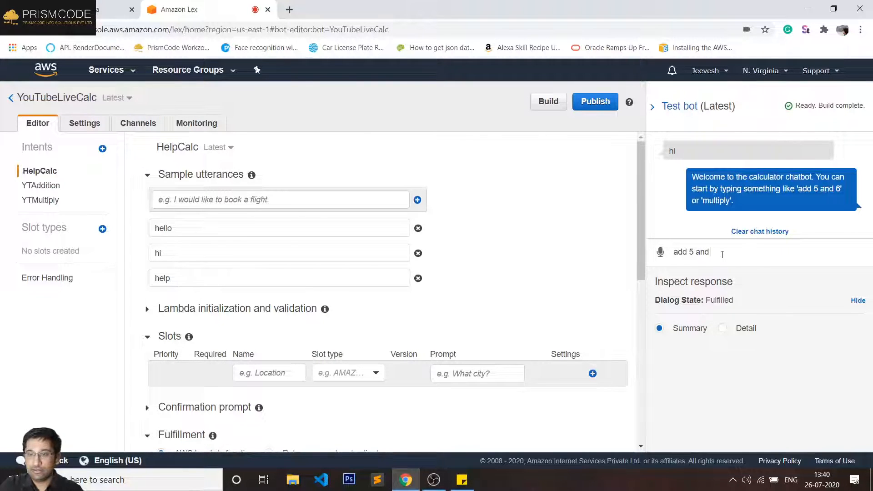
text( 6)
key(Return)
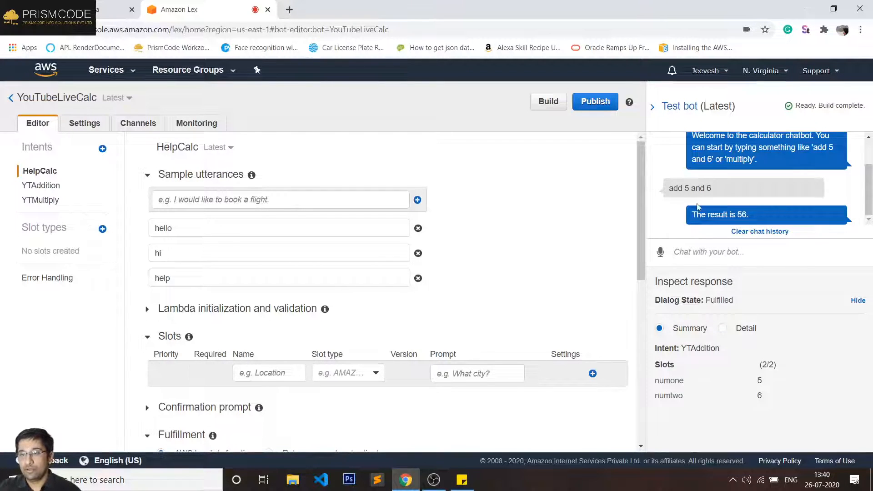
- In YTAddition, compute numresult = parseInt(numone) + parseInt(numtwo) and use it in the result message
click(105, 11)
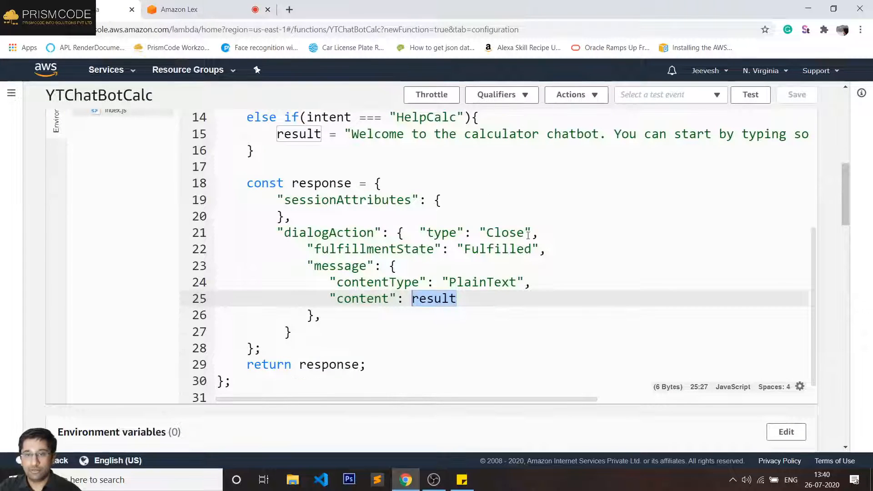
scroll(447, 245, up, 3)
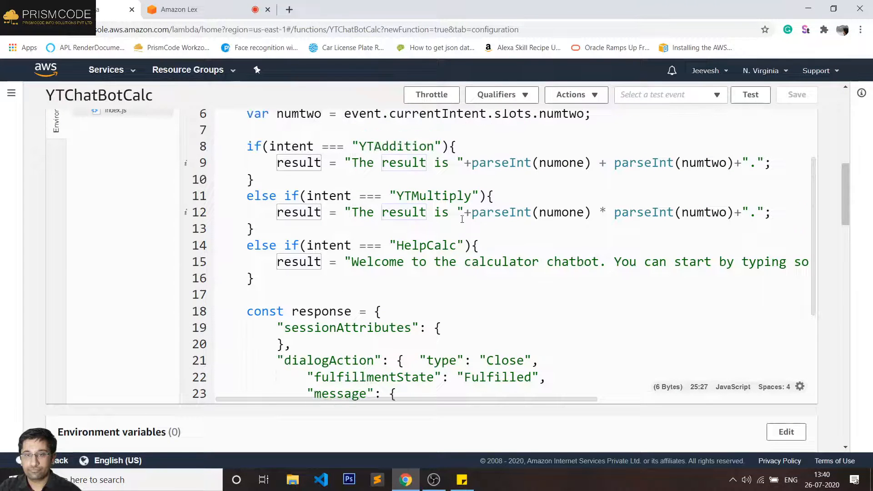
double_click(490, 212)
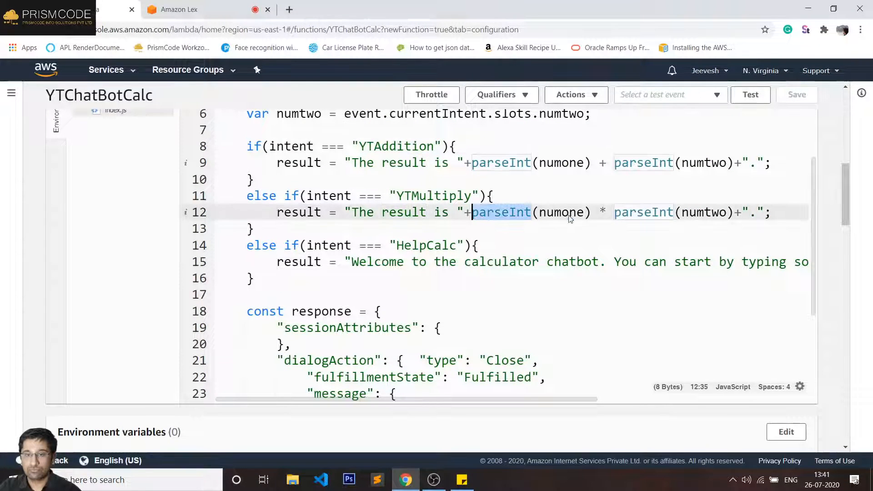
click(743, 213)
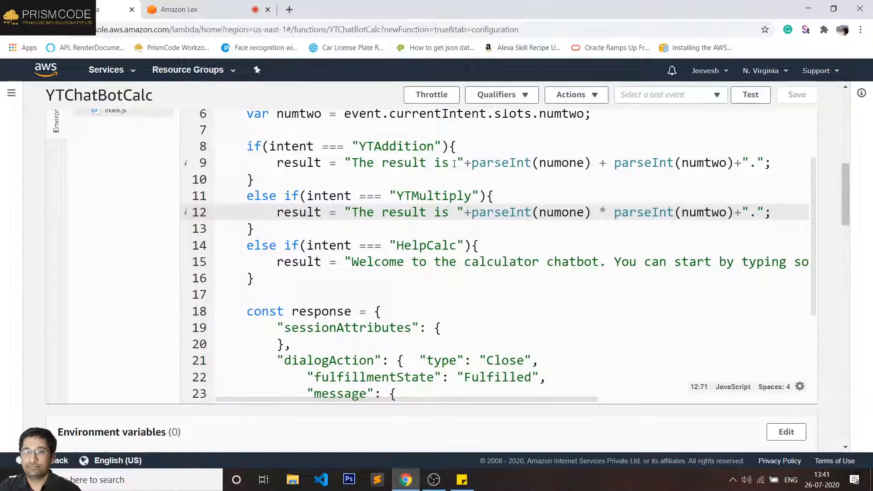
click(472, 163)
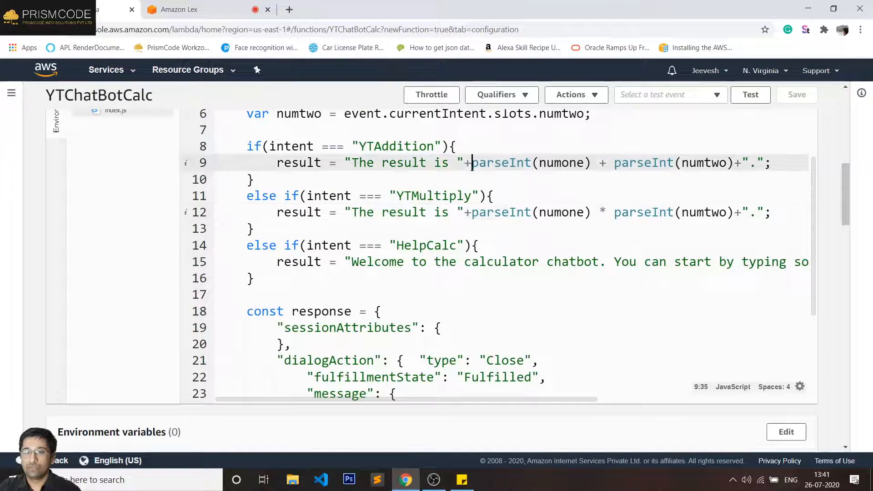
shift+click(735, 162)
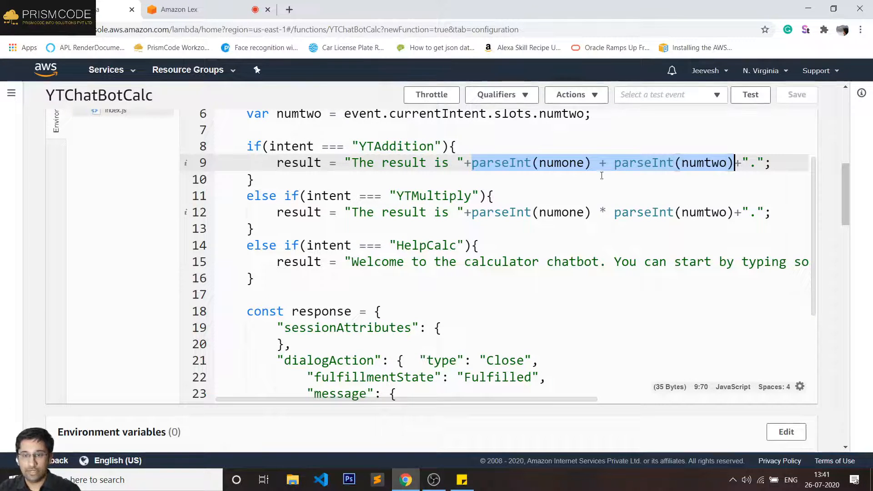
key(BackSpace)
click(481, 147)
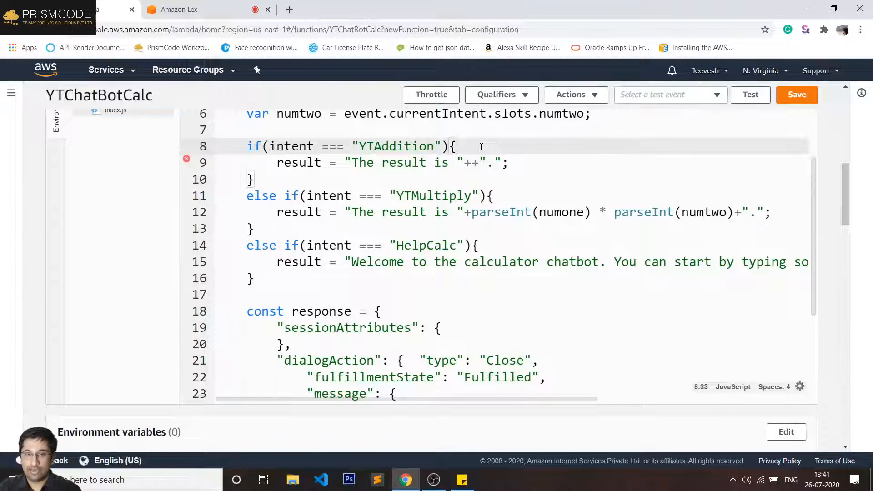
key(Return)
text(let)
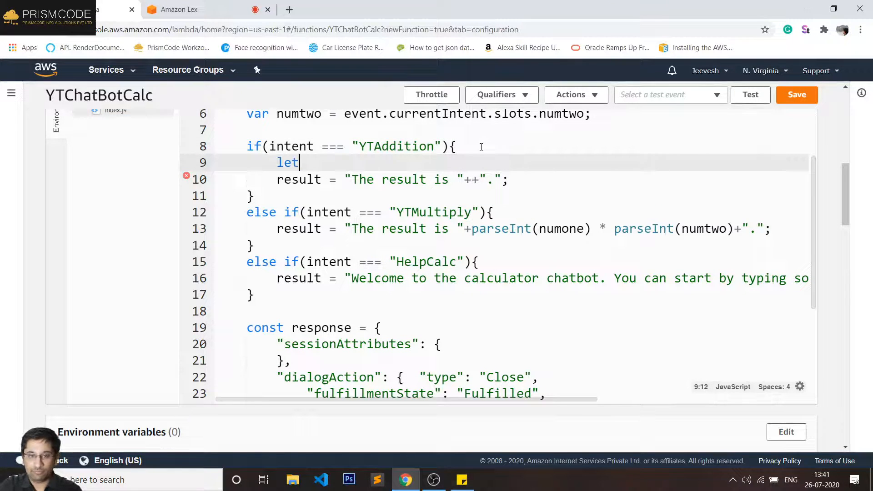
text( num)
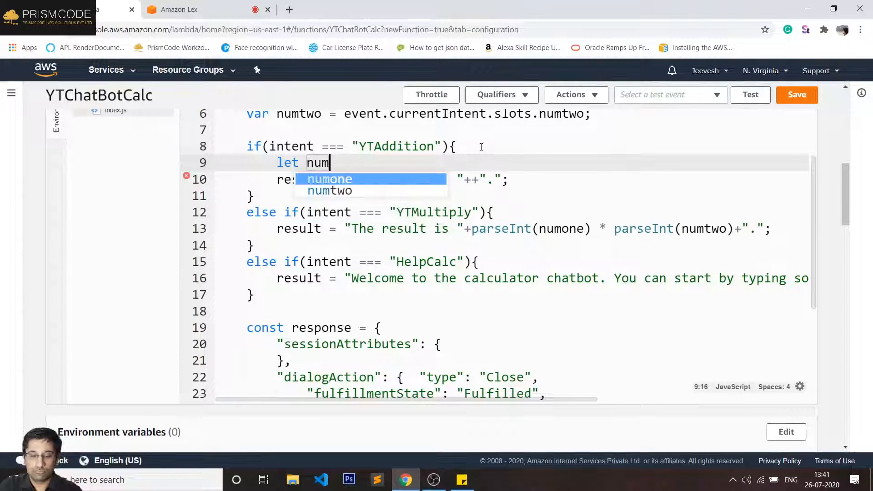
text(result )
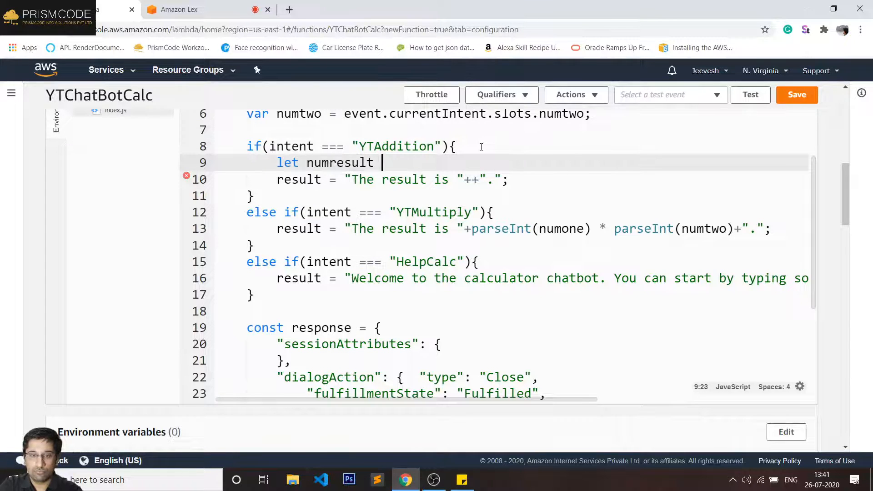
text(= parseInt(numone) + parseInt(numtwo))
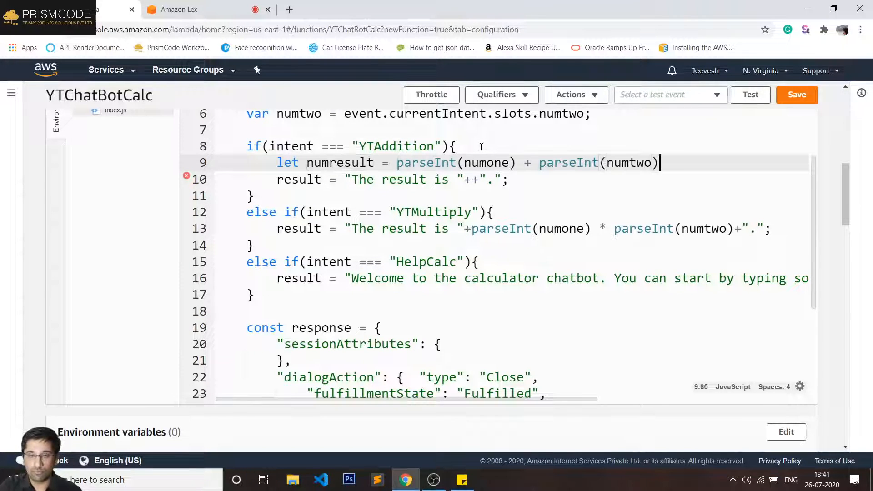
text(;)
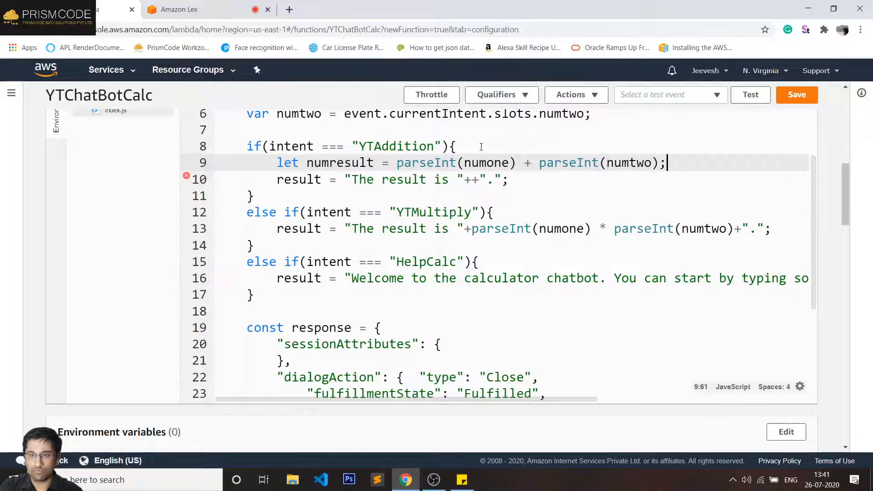
double_click(347, 167)
key(ctrl+c)
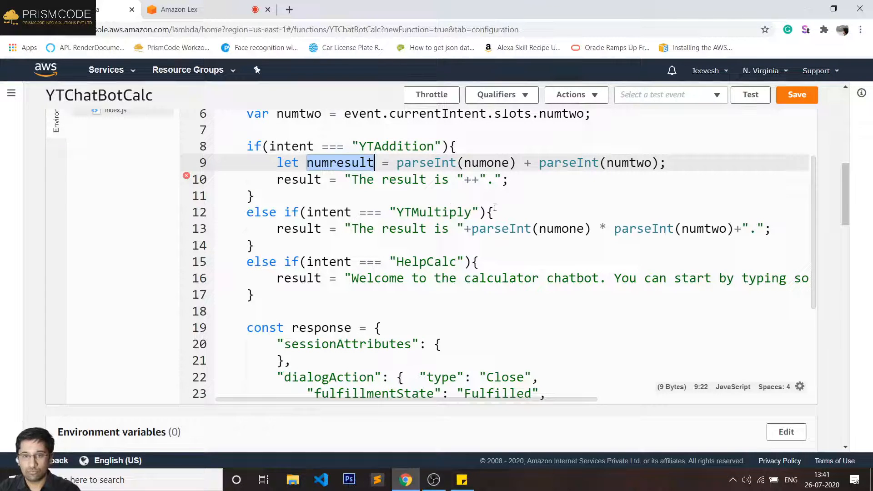
click(467, 180)
key(Right)
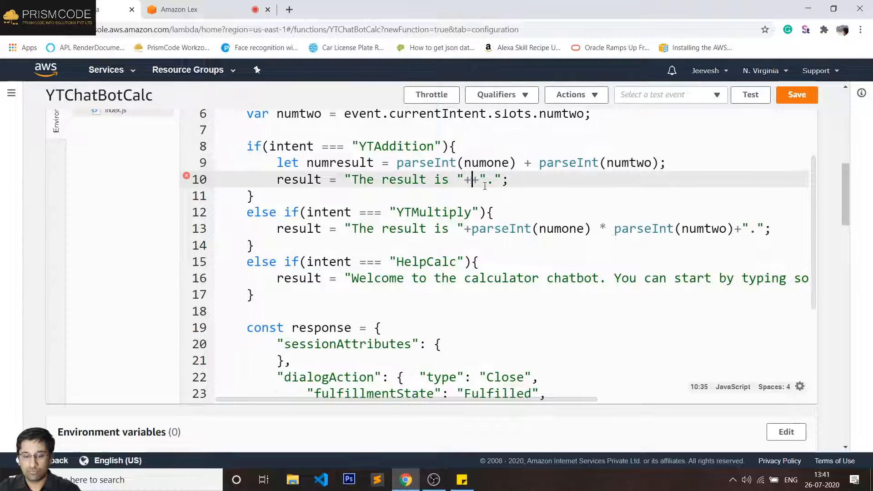
key(ctrl+v)
- Copy the numresult line into YTMultiply with *, use numresult in line 14's message, and save
drag(664, 162, 277, 162)
key(ctrl+c)
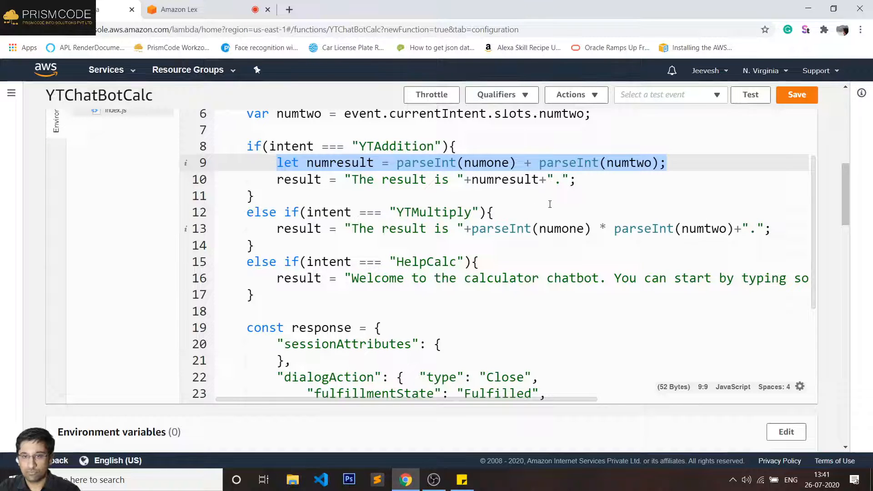
click(506, 214)
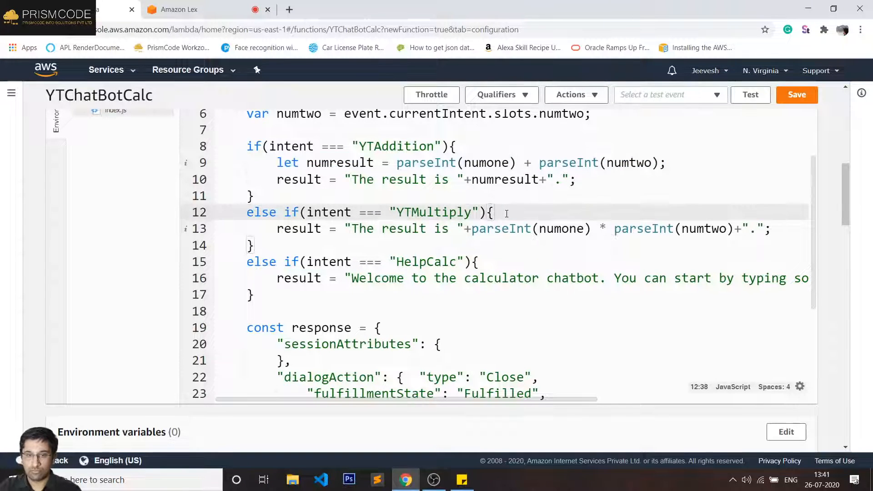
key(Return)
key(ctrl+v)
click(531, 228)
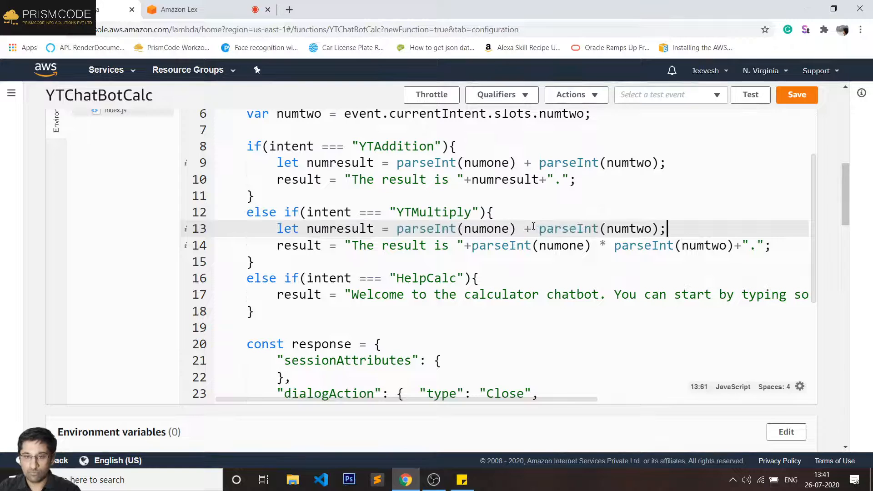
key(BackSpace)
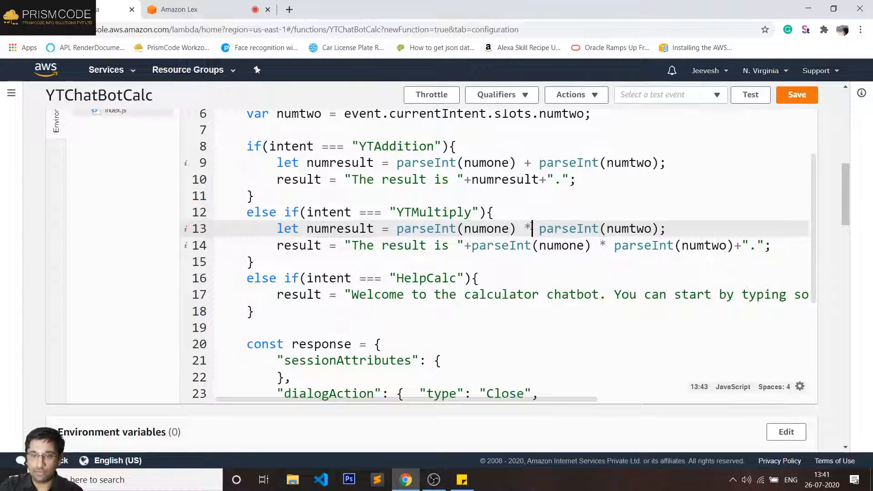
text(*)
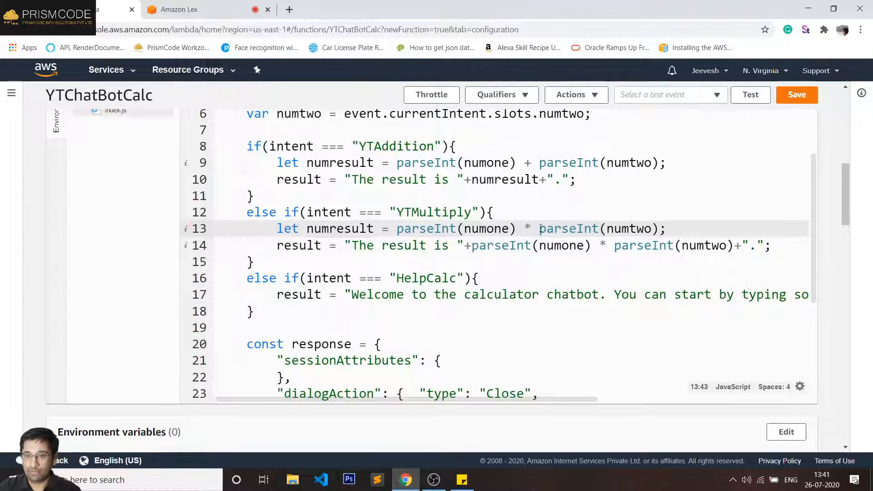
double_click(338, 231)
key(ctrl+c)
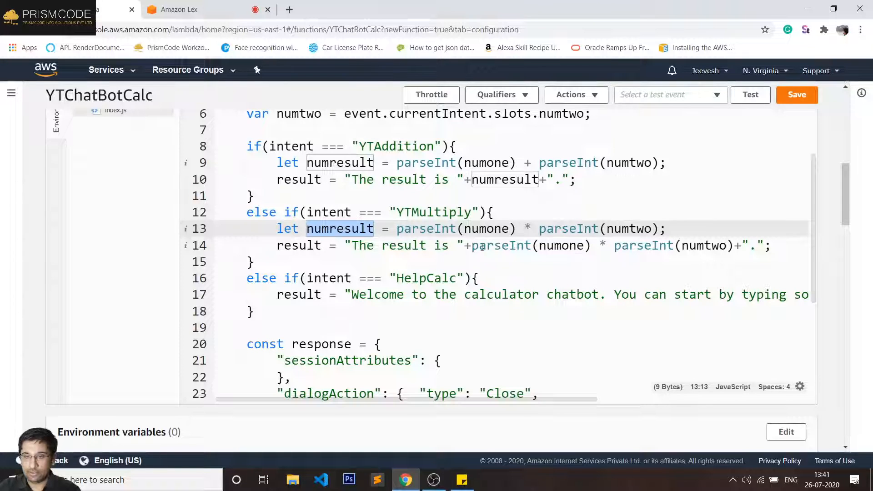
drag(472, 245, 735, 245)
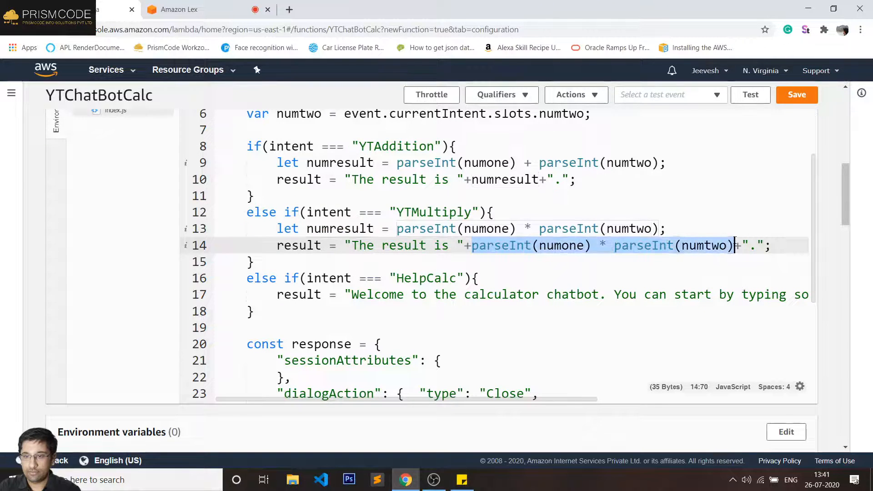
key(ctrl+v)
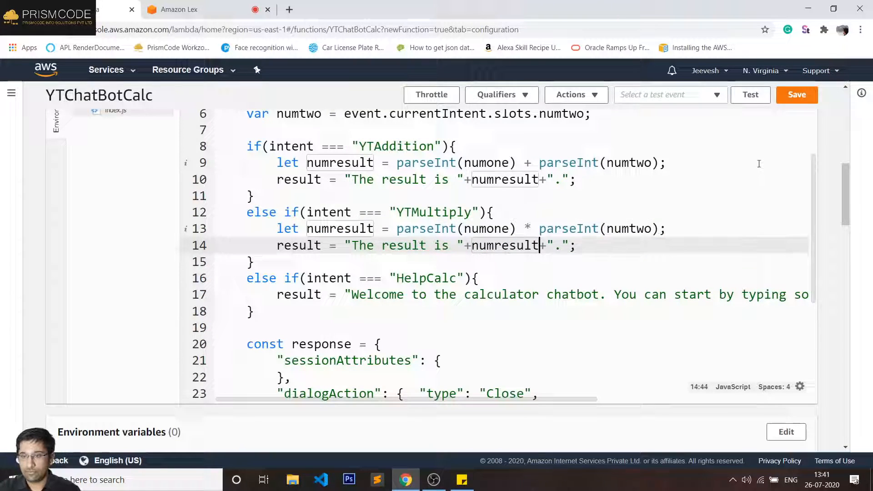
click(784, 97)
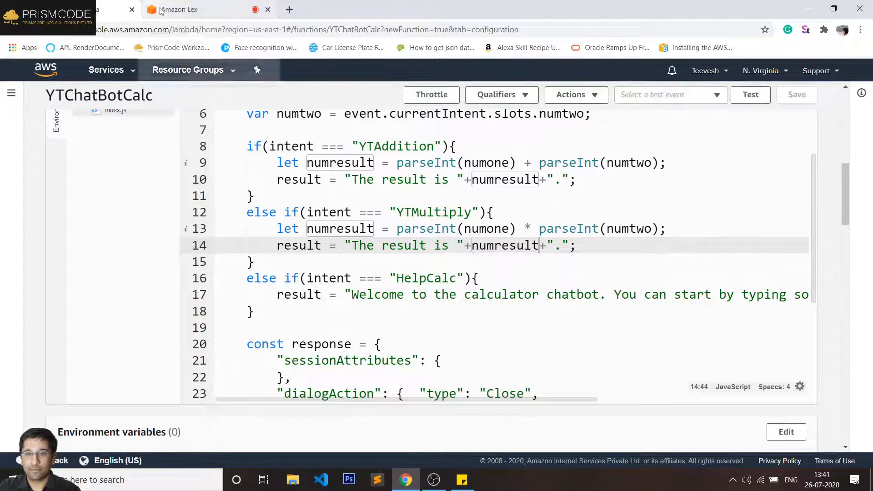
- Clear the test chat history and send 'hi' and 'add 5 and 6' to the bot
click(160, 10)
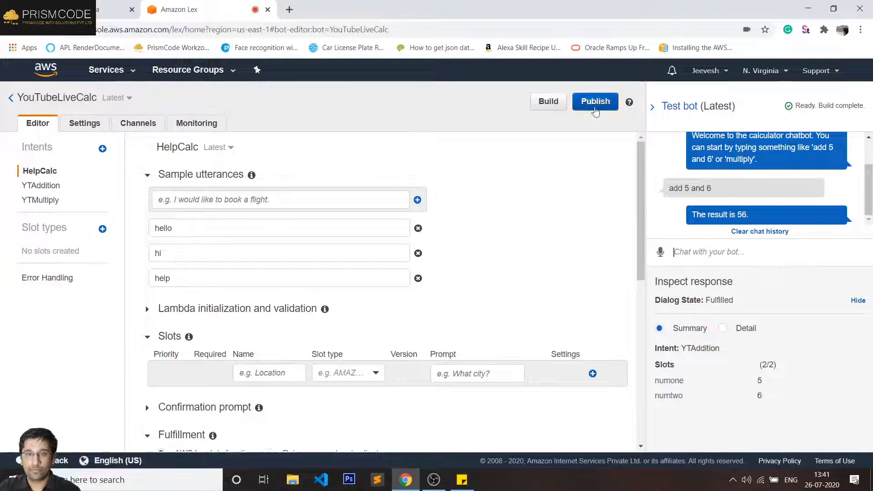
click(755, 233)
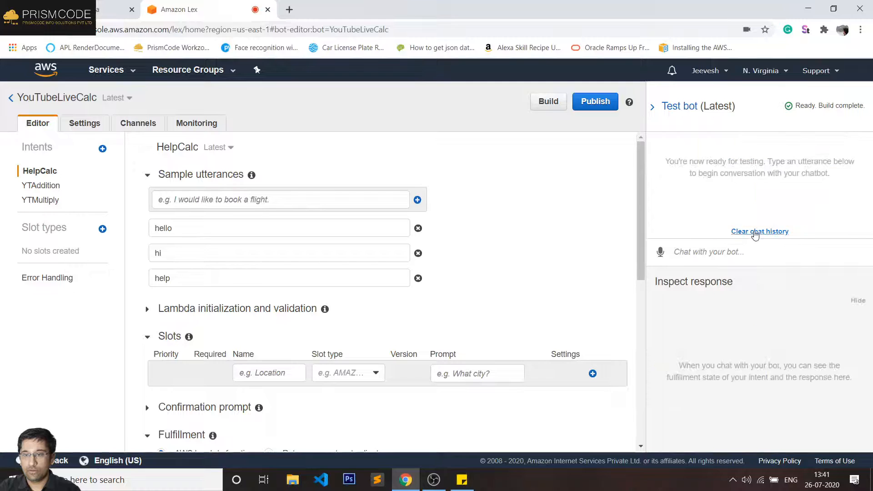
click(703, 250)
text(hi)
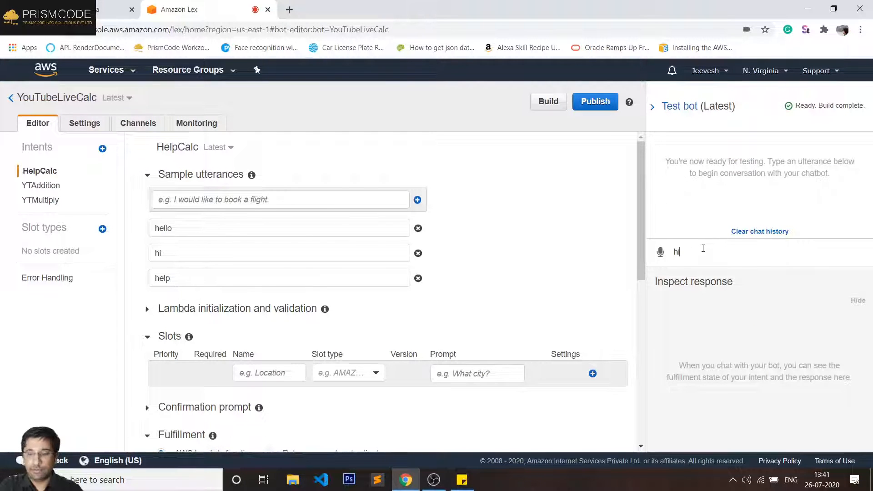
key(Return)
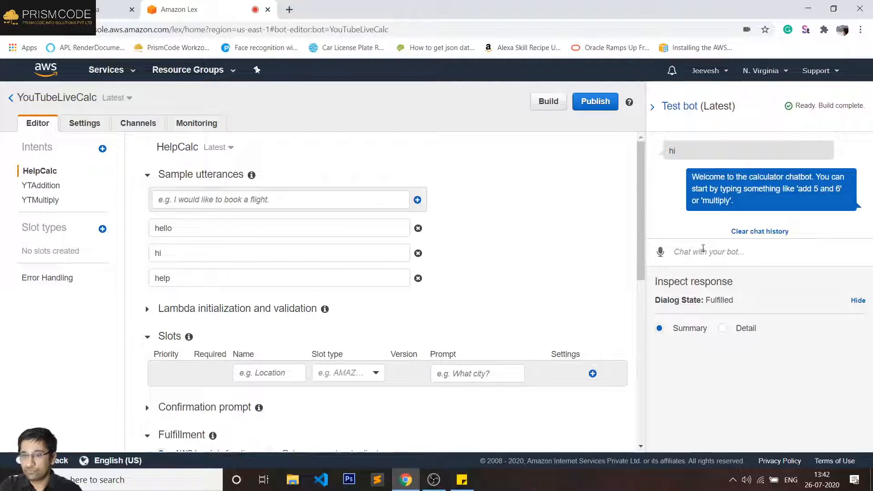
text(add 5 )
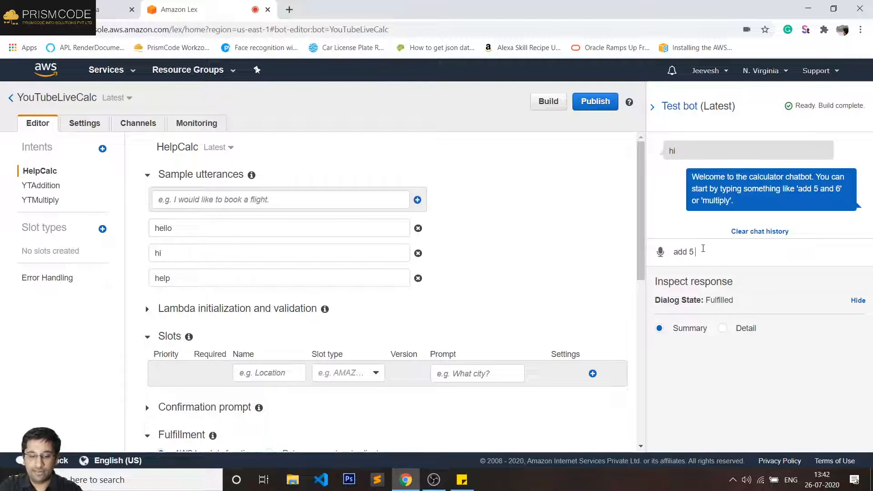
text(and 6)
key(Return)
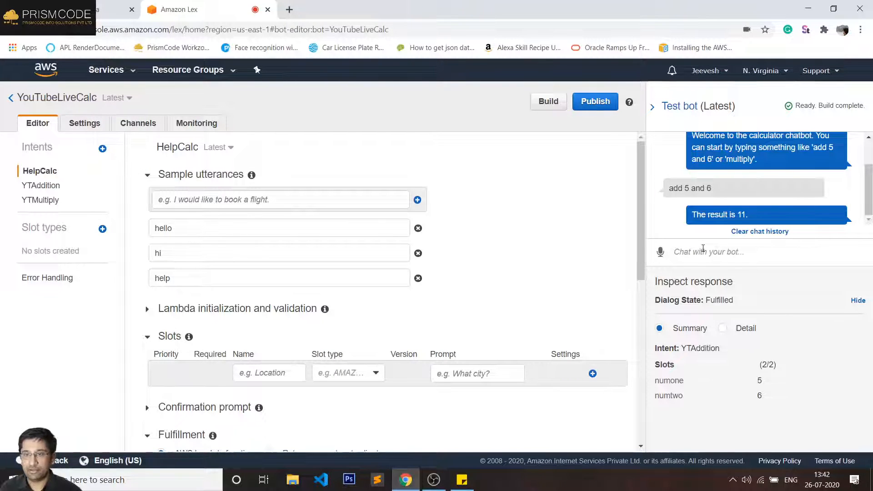
- Multiply 10 by 300 to get 'The result is 3000.', then send 'help'
text(mu)
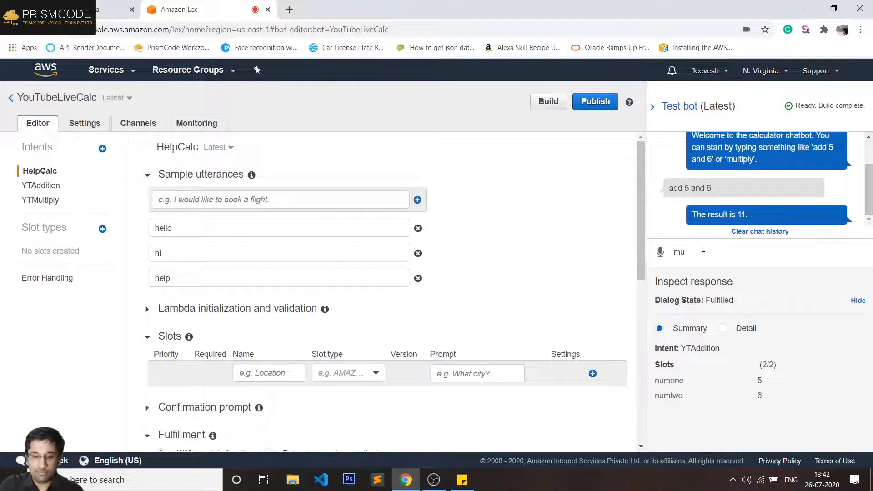
text(ltiply)
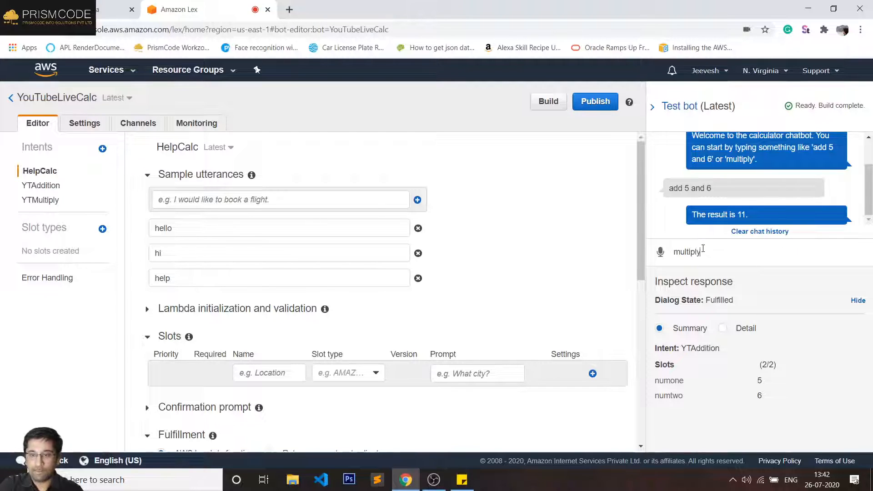
key(Return)
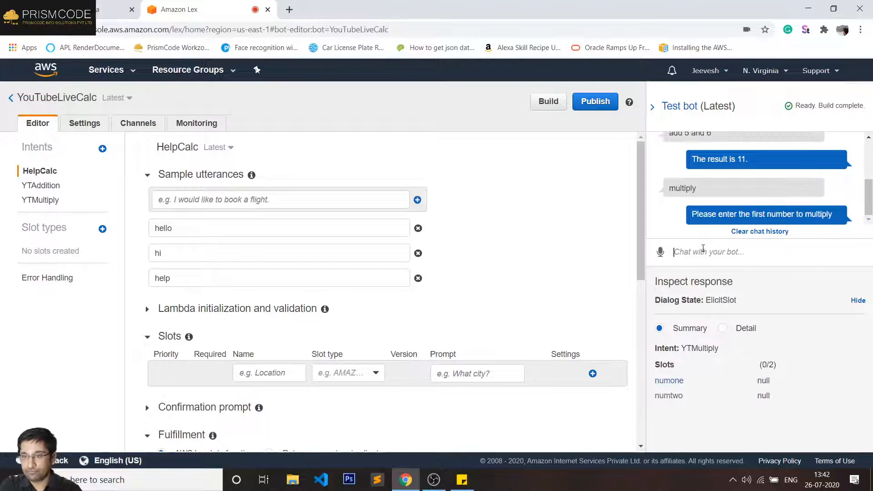
text(10)
key(Return)
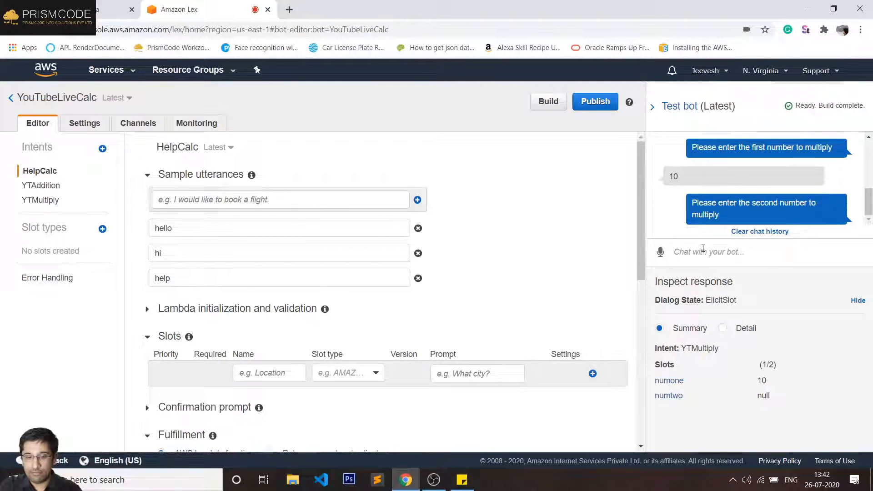
text(300)
key(Return)
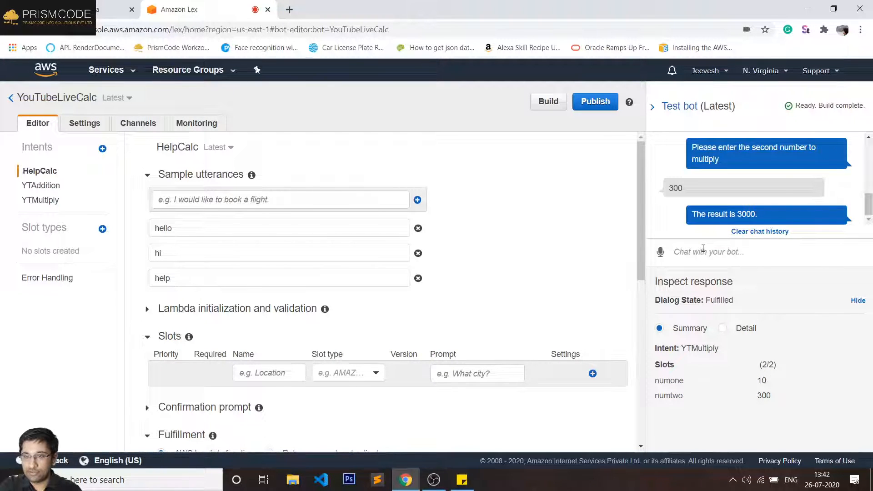
text(help)
key(Return)
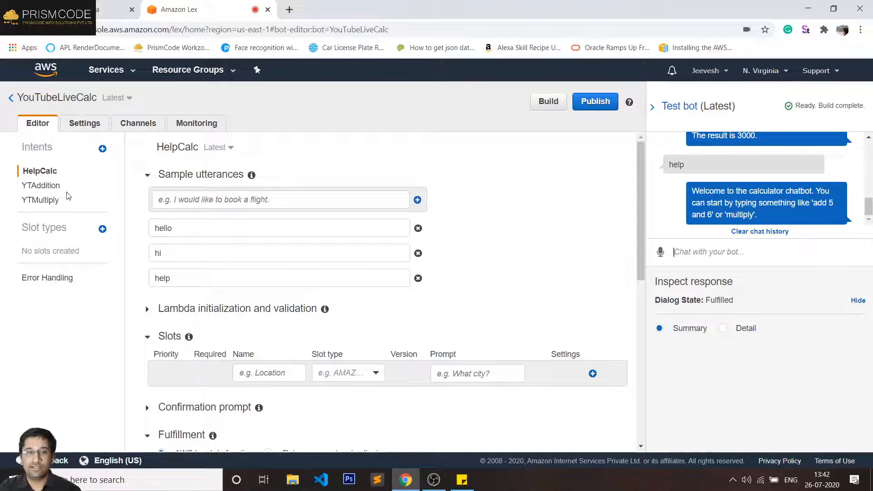
- Add the utterance 'multiply {numone} and {numtwo}' to YTMultiply and start rebuilding YouTubeLiveCalc
click(45, 200)
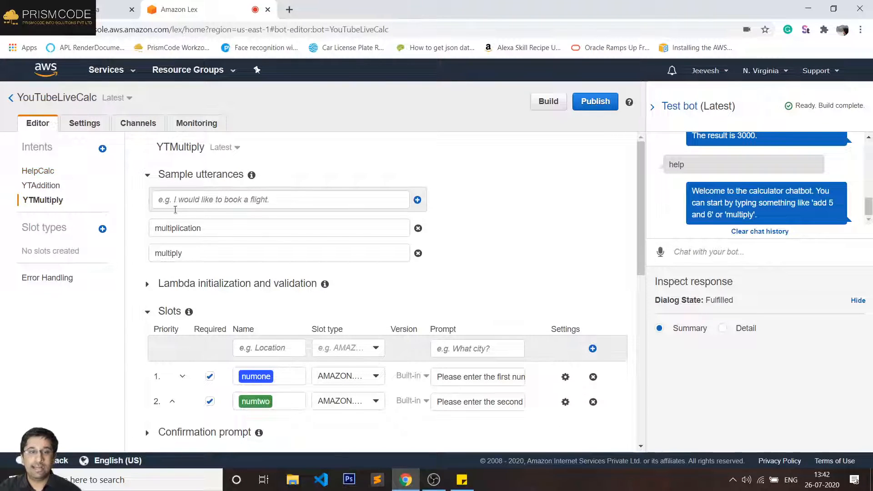
click(38, 171)
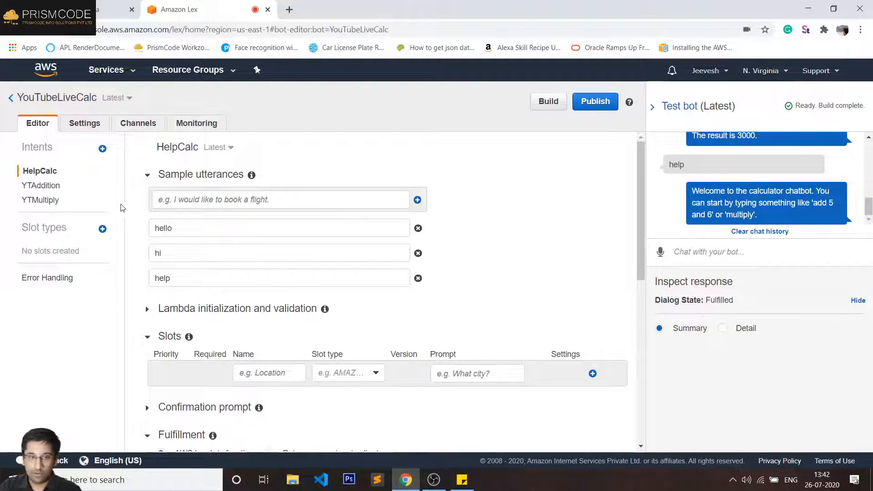
click(54, 186)
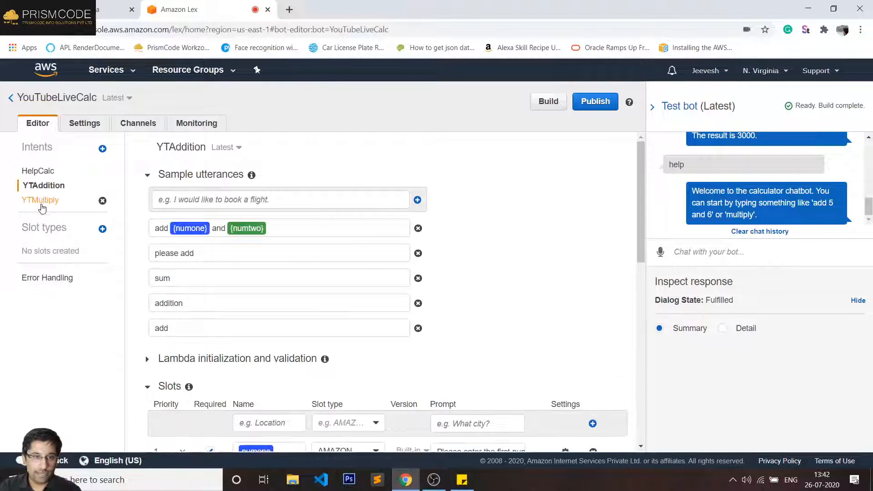
click(40, 201)
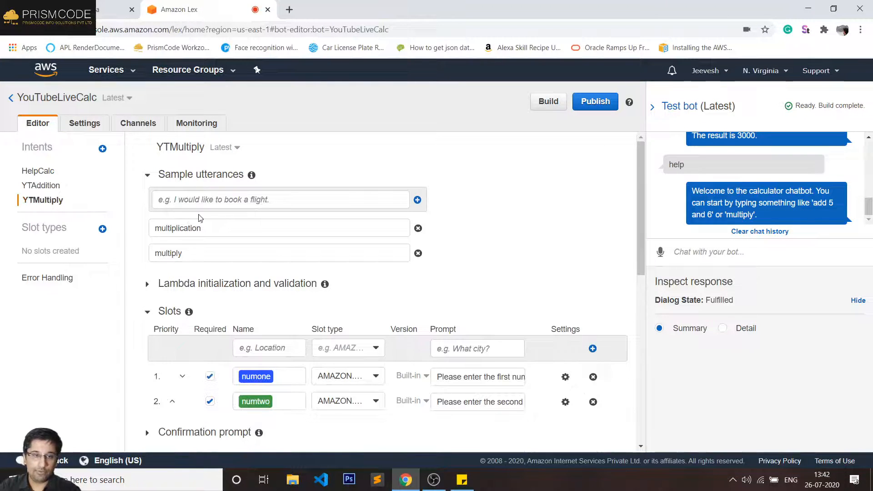
click(205, 201)
key(Return)
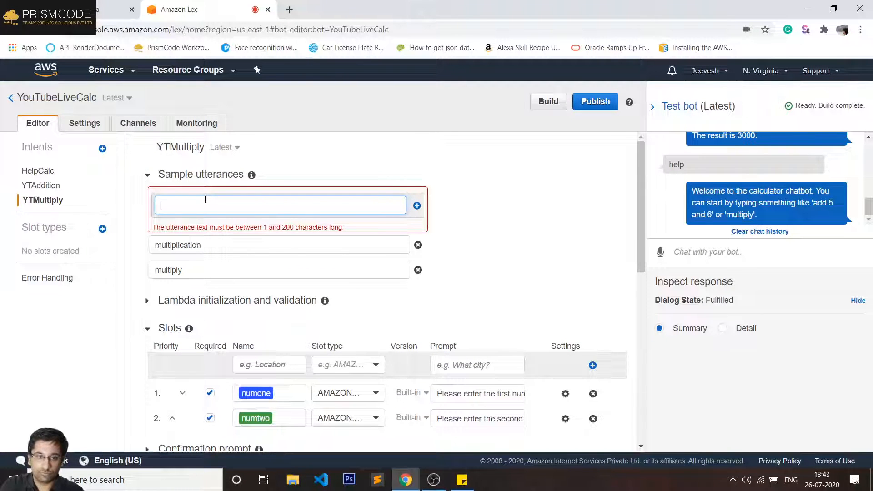
text(mult)
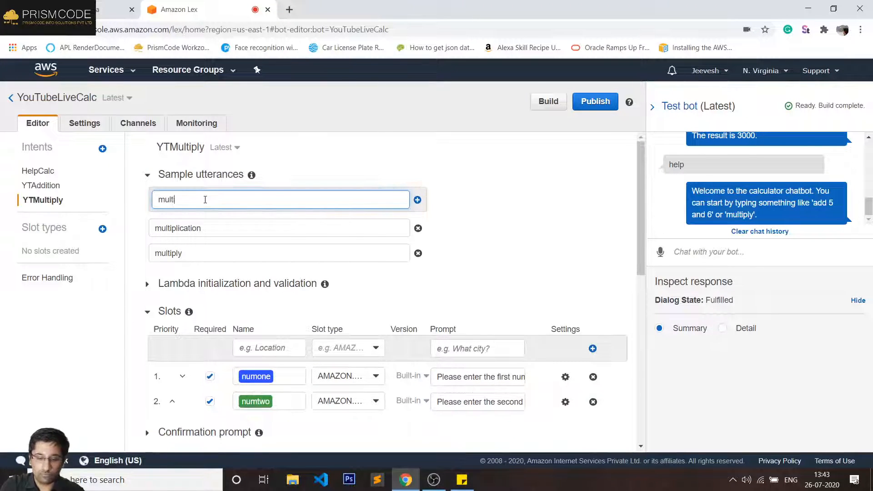
text(iply {)
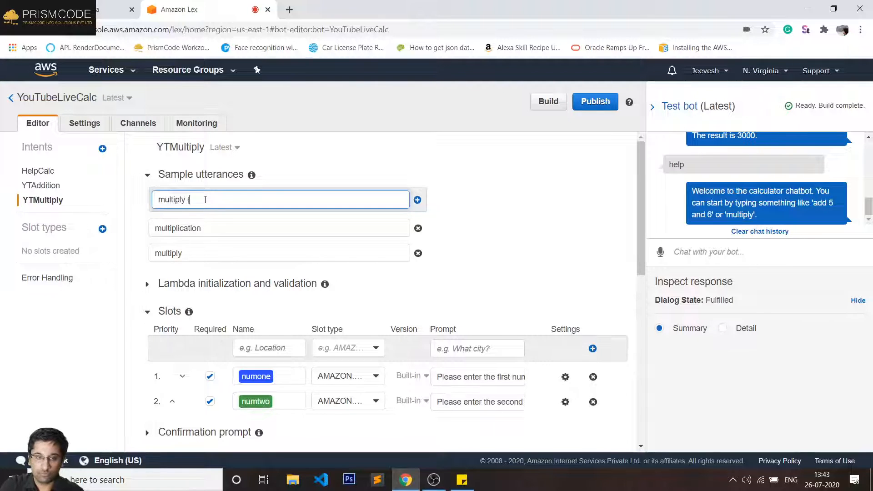
text(numone)
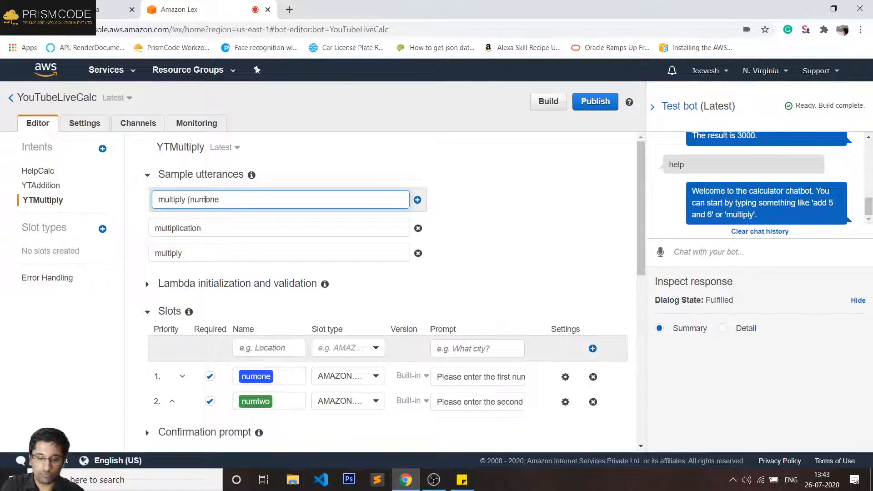
text(} and )
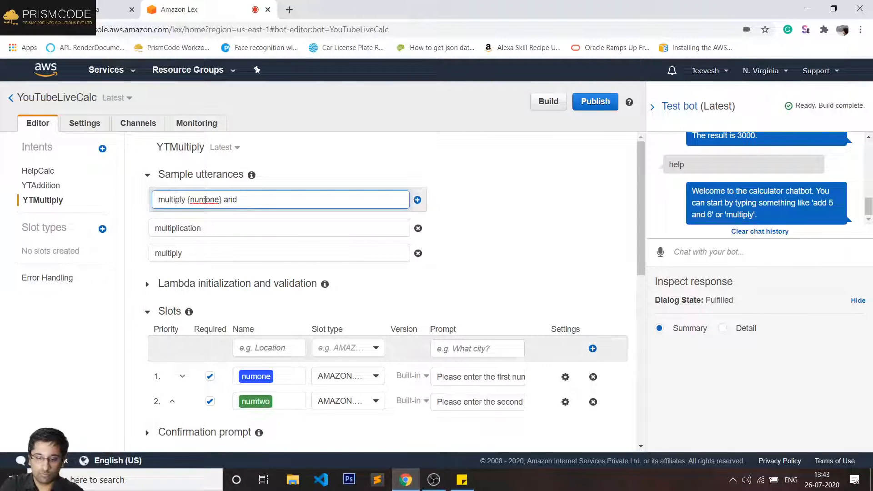
text({numt)
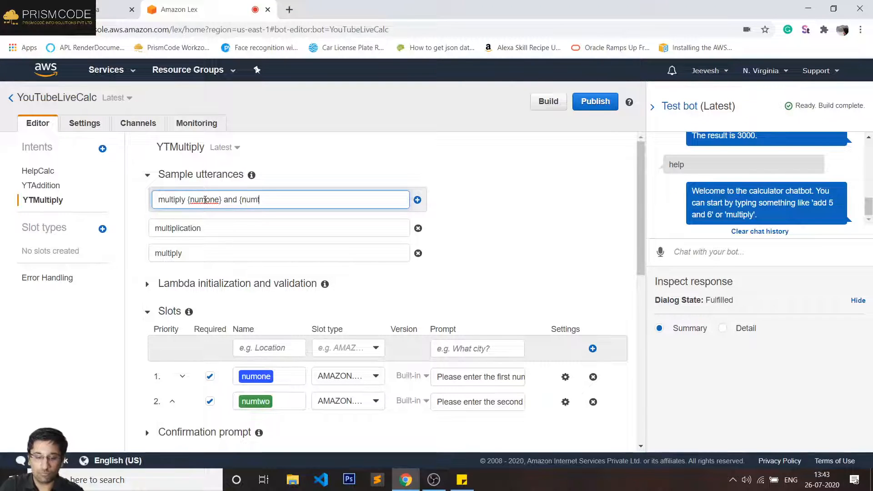
text(wo})
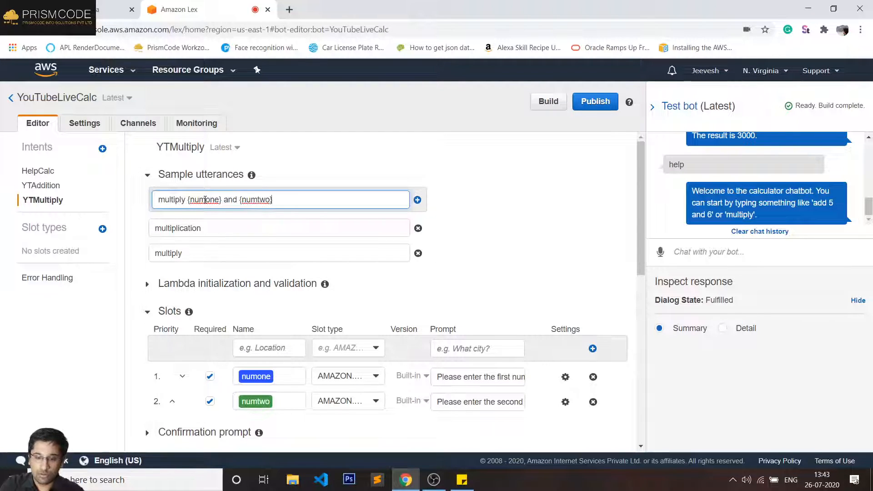
key(Return)
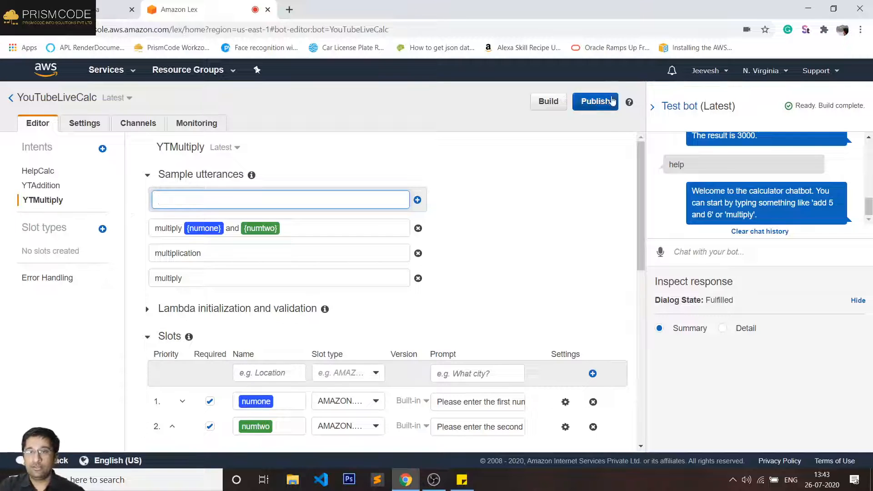
click(550, 101)
- Confirm the YouTubeLiveCalc build and dismiss the success notice once it completes
click(571, 209)
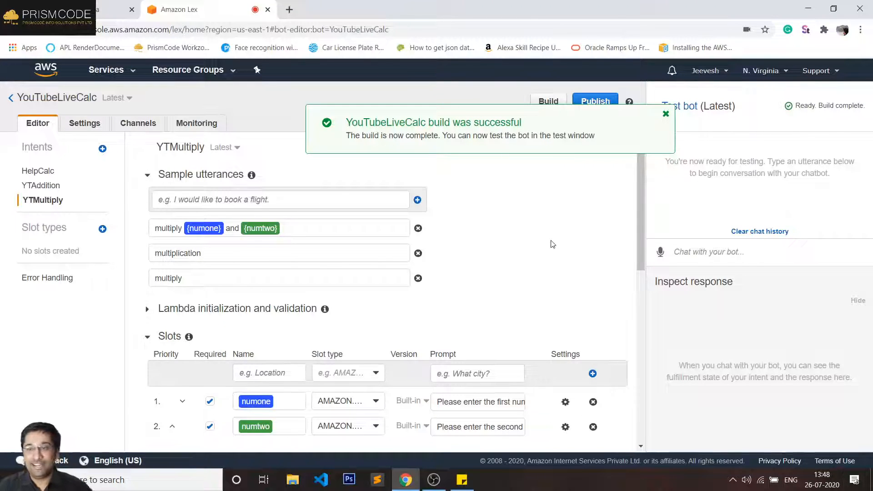
click(665, 114)
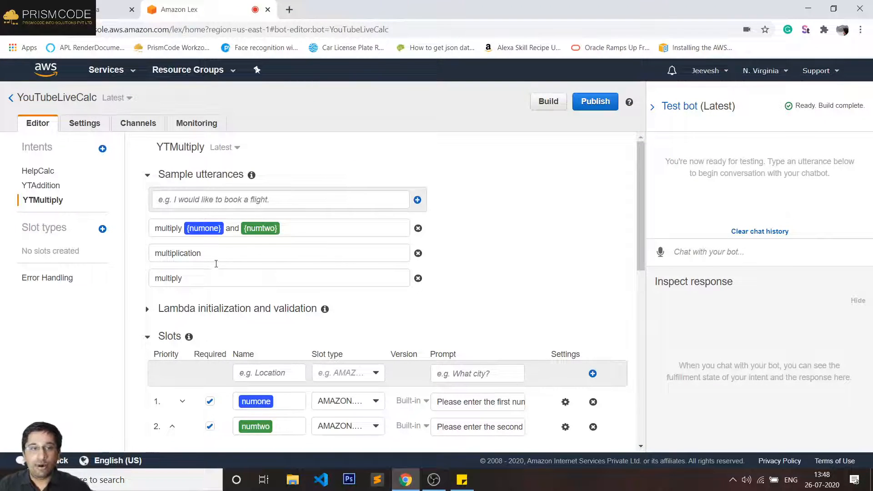
- View the bot's Facebook channel settings, then open a new blank browser tab
click(137, 129)
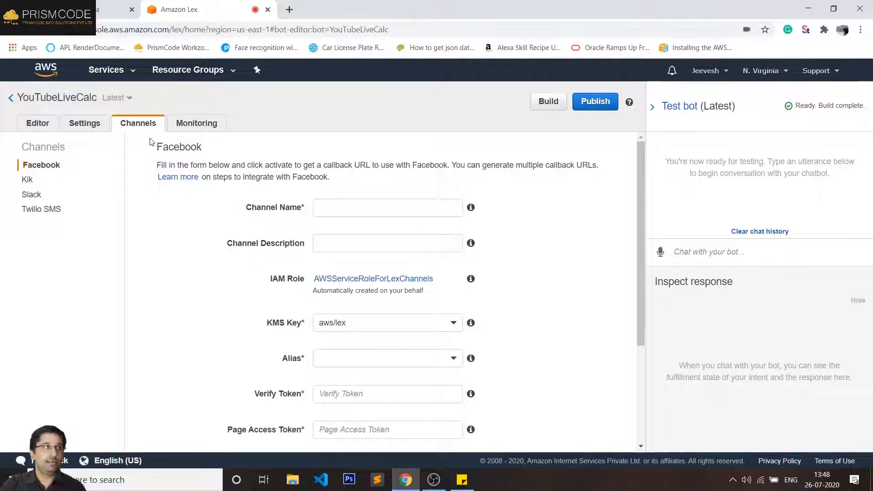
double_click(172, 147)
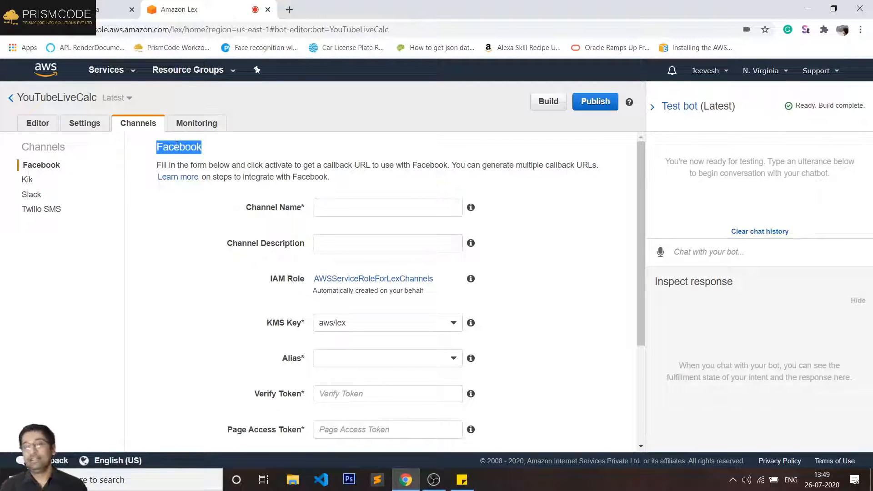
click(289, 10)
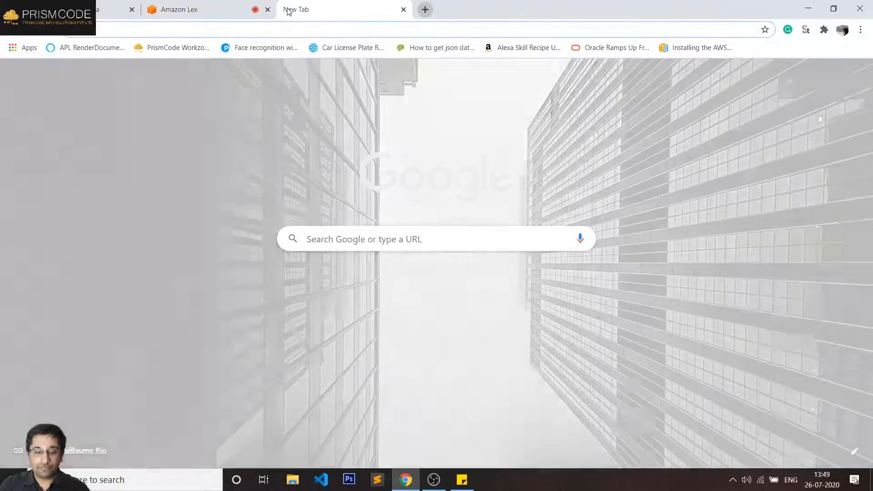
- Go to Facebook for Developers and open Test Bot's Alerts inbox showing the review-results notice
text(deve)
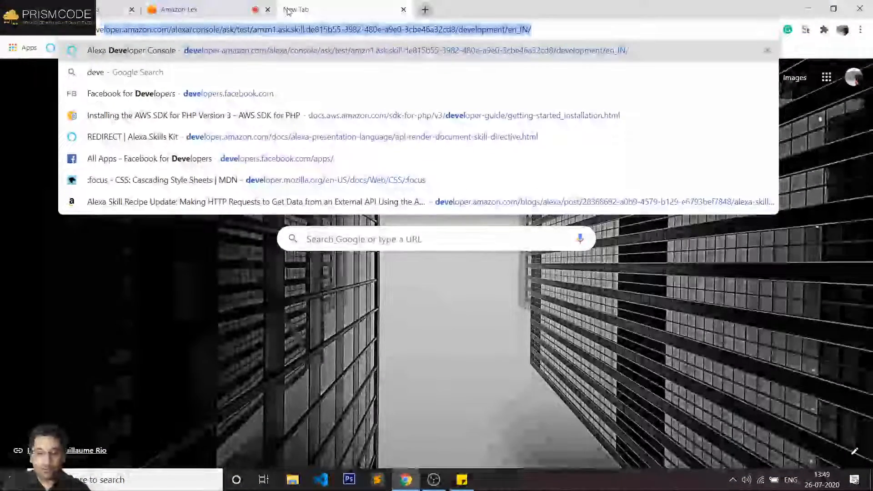
text(loper)
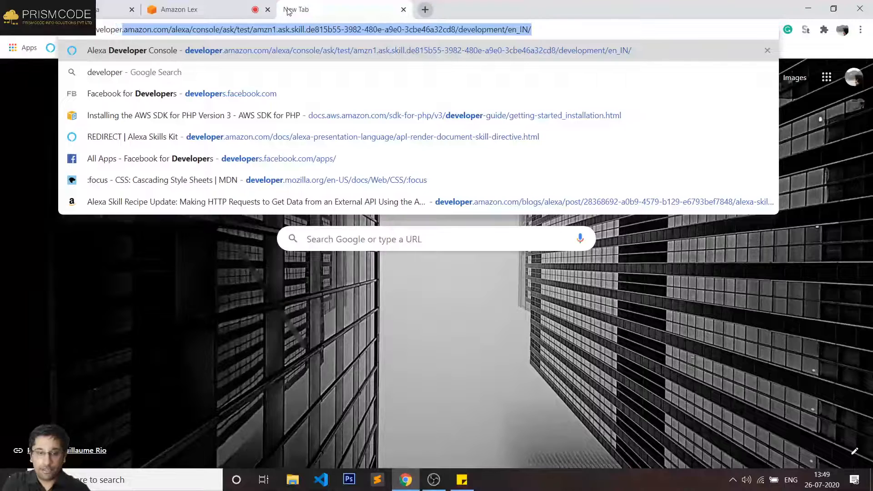
text(.fa)
key(Return)
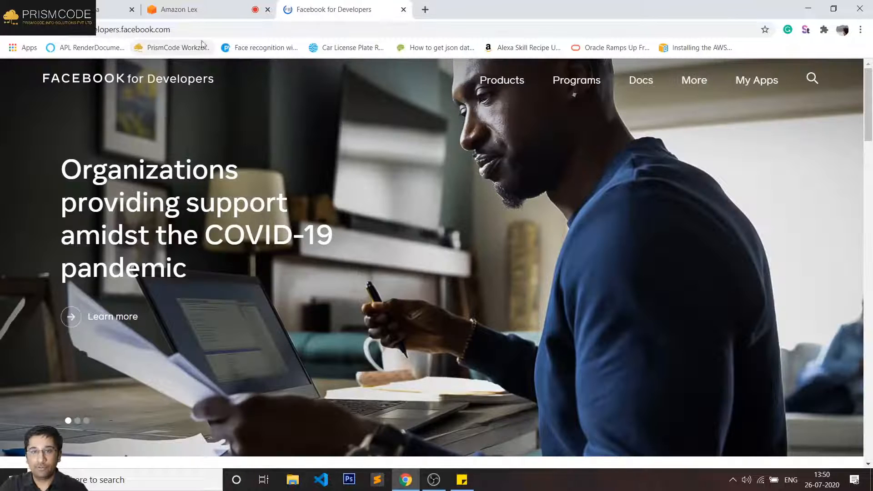
click(758, 82)
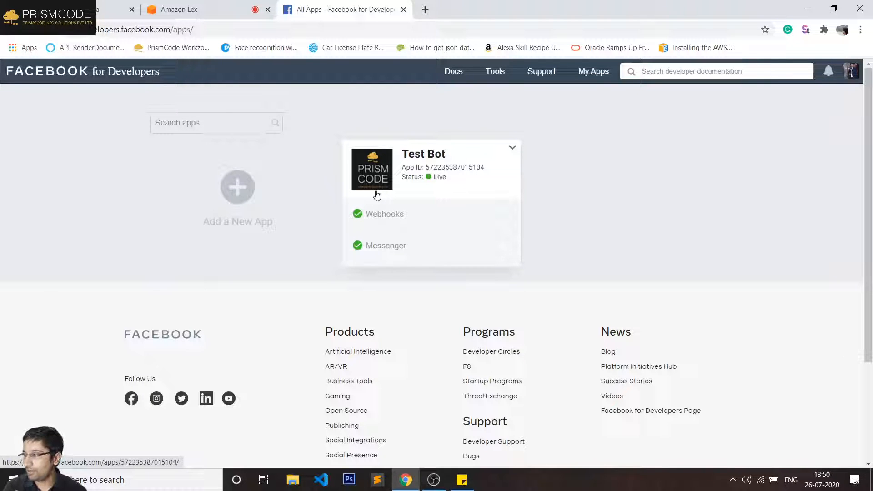
click(424, 156)
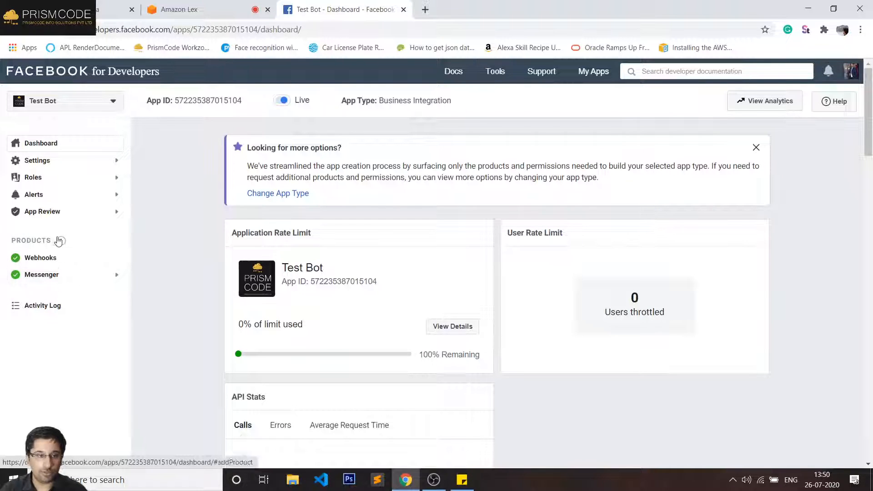
click(77, 194)
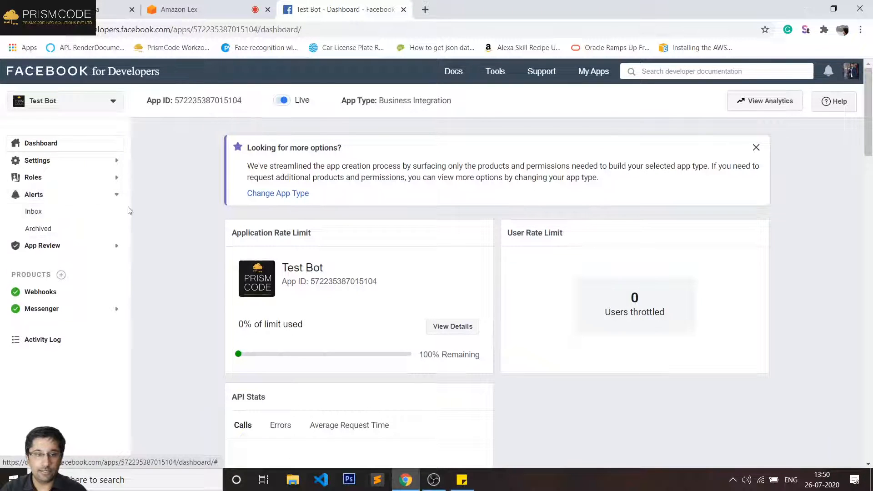
click(68, 213)
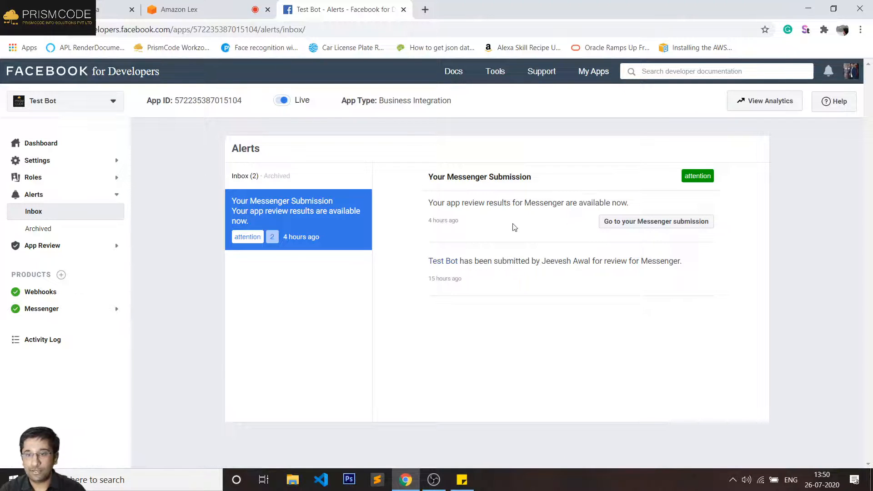
triple_click(482, 262)
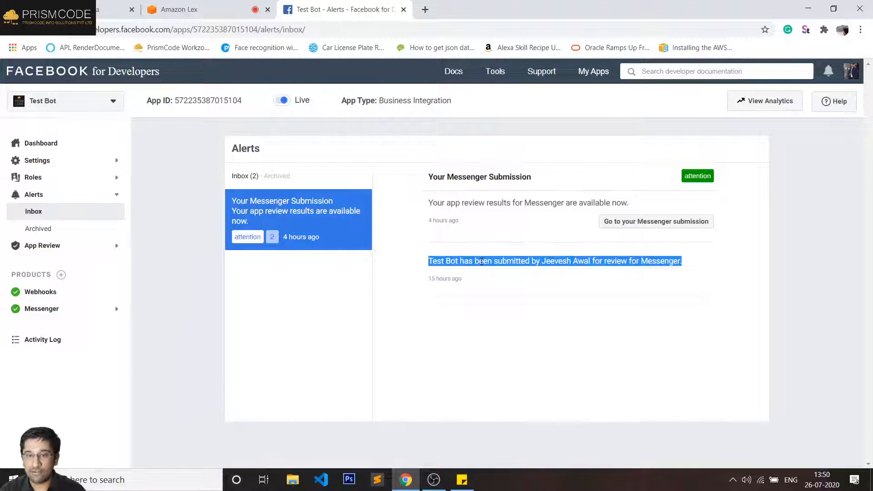
triple_click(444, 277)
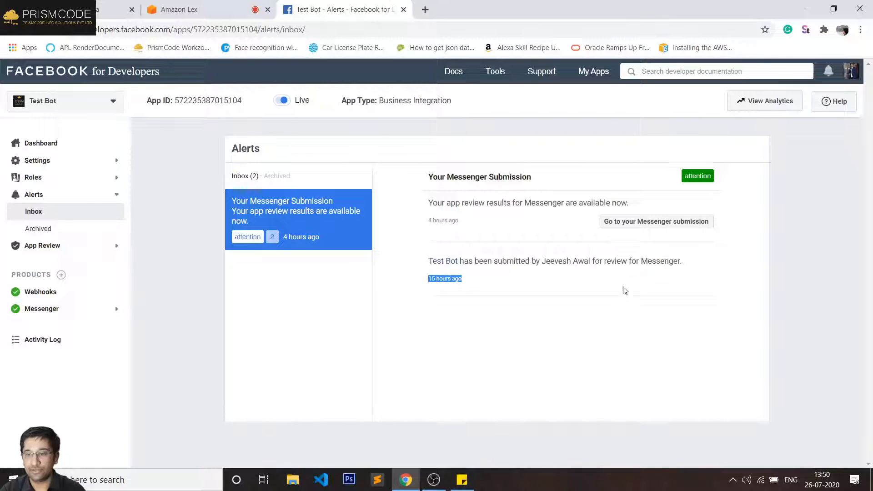
drag(446, 202, 643, 205)
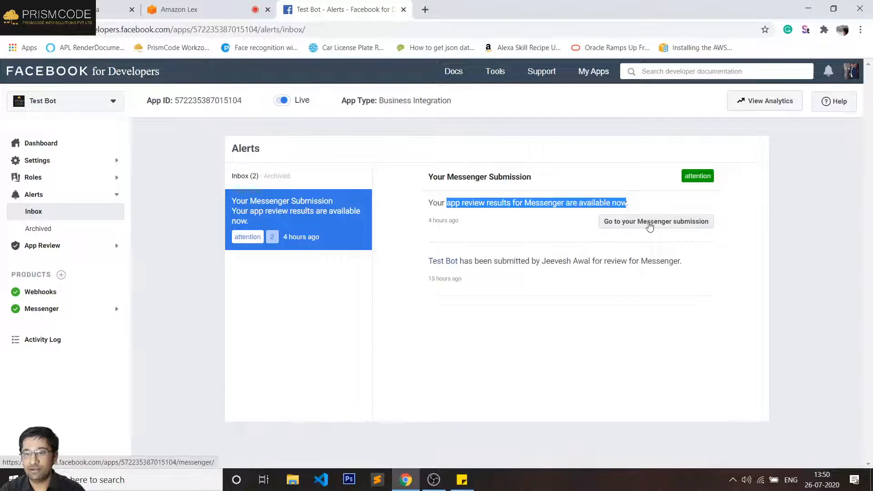
- Open the Messenger submission and locate pages_messaging marked Not Approved: bot experience broken
click(650, 225)
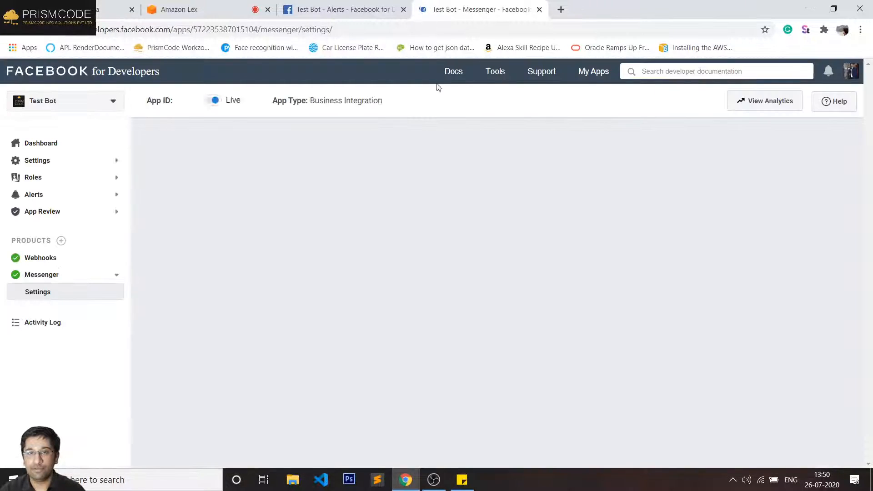
scroll(381, 300, down, 10)
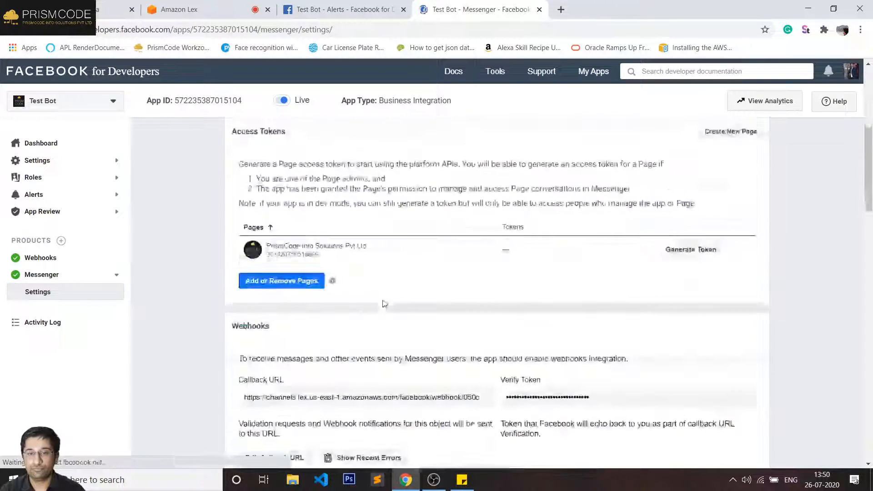
scroll(379, 297, down, 5)
scroll(367, 301, down, 3)
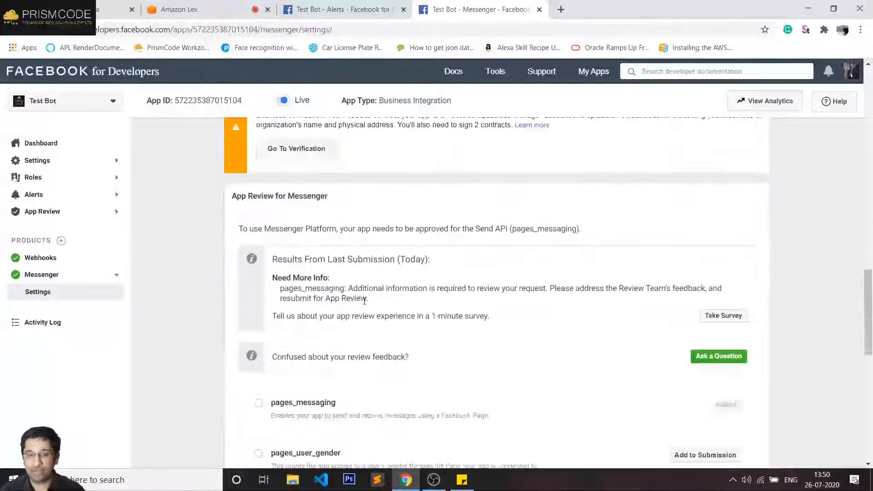
scroll(399, 282, down, 1)
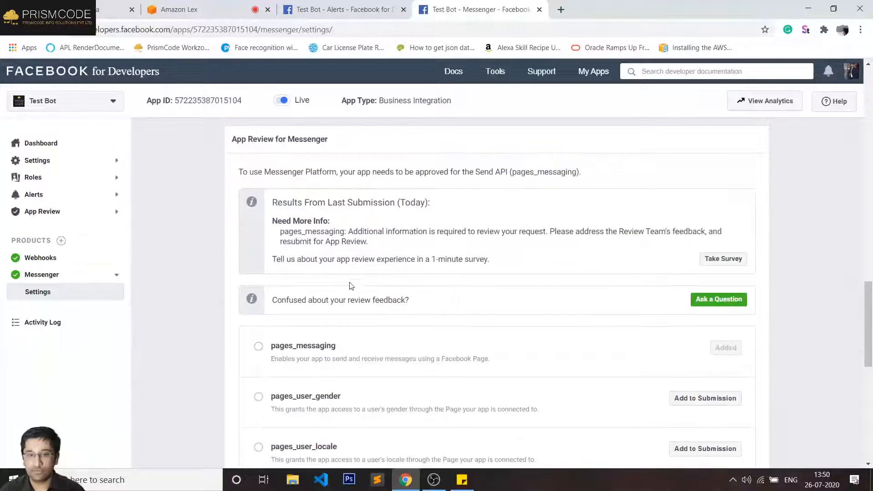
scroll(505, 260, up, 2)
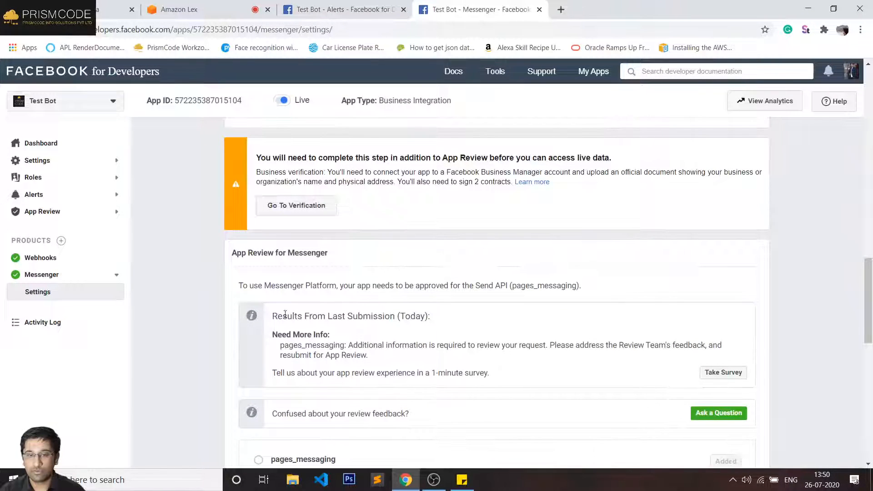
drag(383, 345, 633, 346)
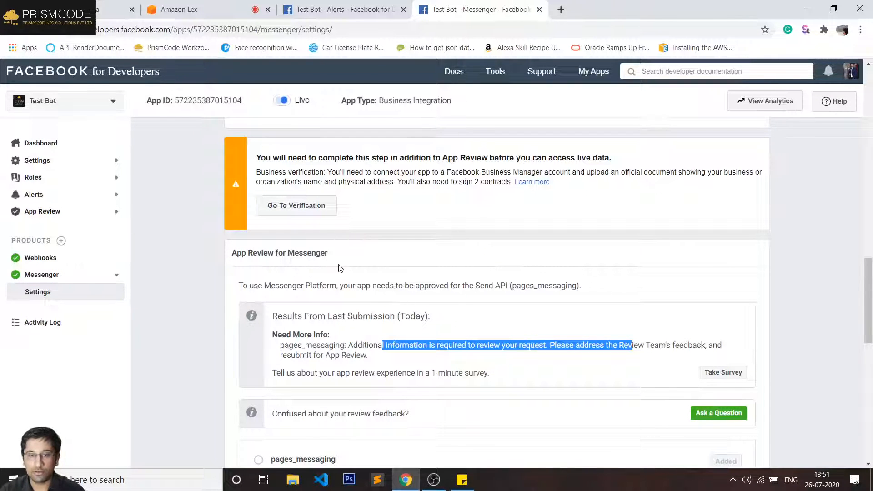
scroll(337, 273, down, 10)
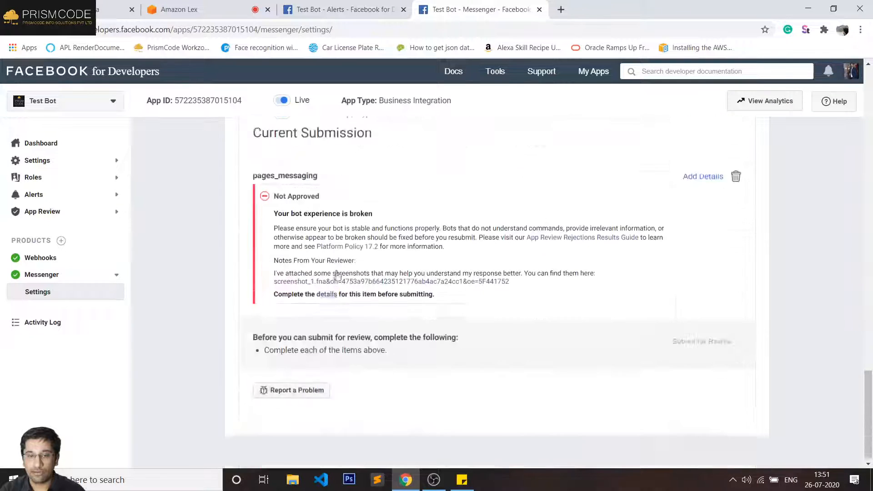
triple_click(290, 181)
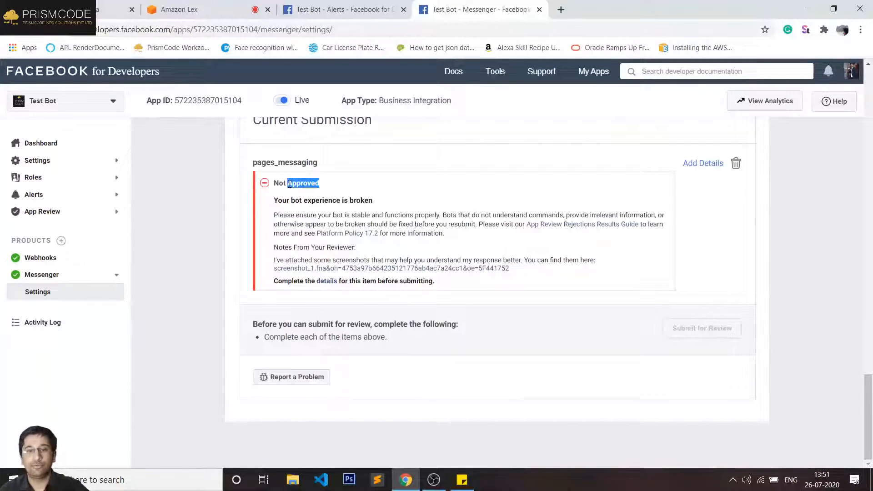
- View the reviewer's screenshot of the failed chat, then close it
click(481, 269)
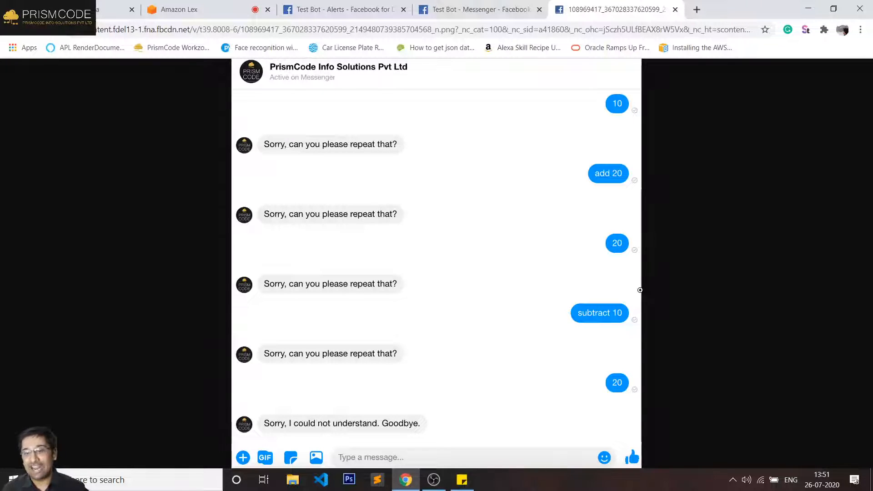
click(675, 9)
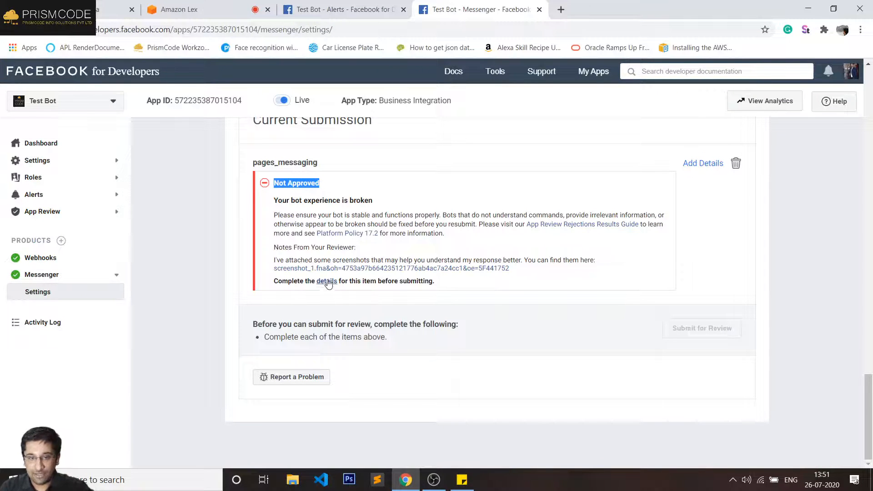
- Open the pages_messaging submission details and read through the testing instructions
click(458, 285)
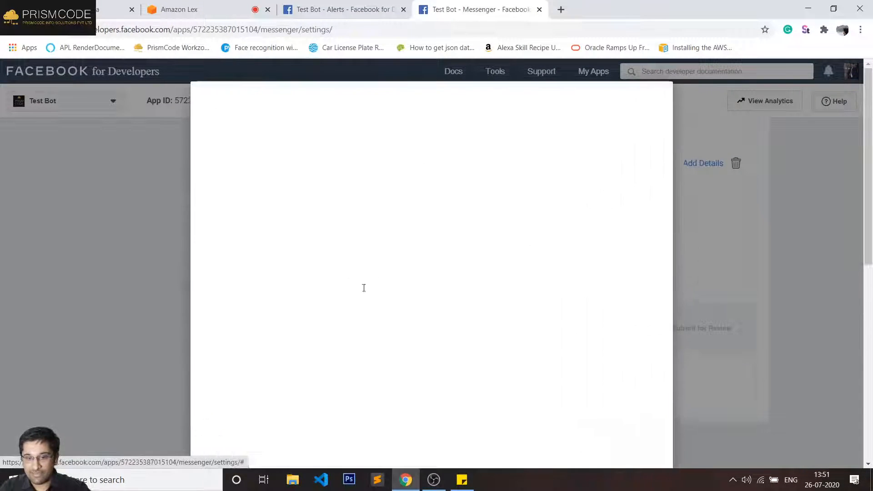
scroll(363, 250, down, 7)
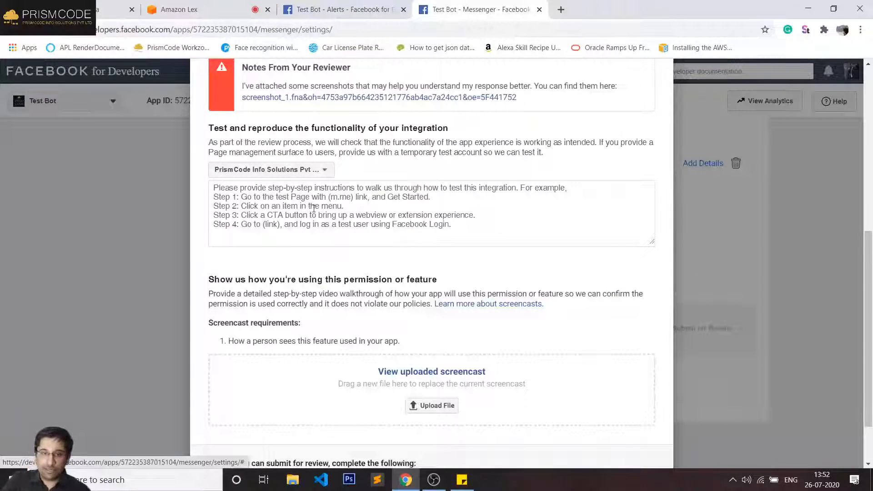
click(264, 216)
scroll(370, 215, down, 2)
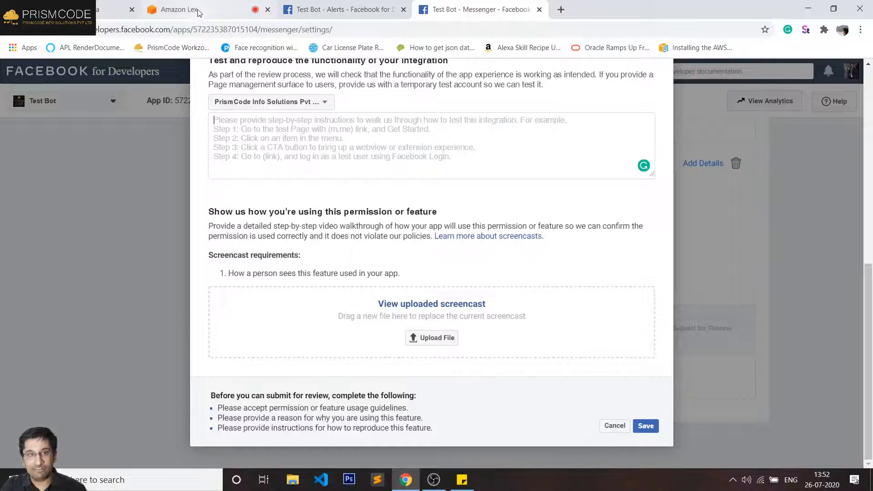
scroll(418, 166, up, 10)
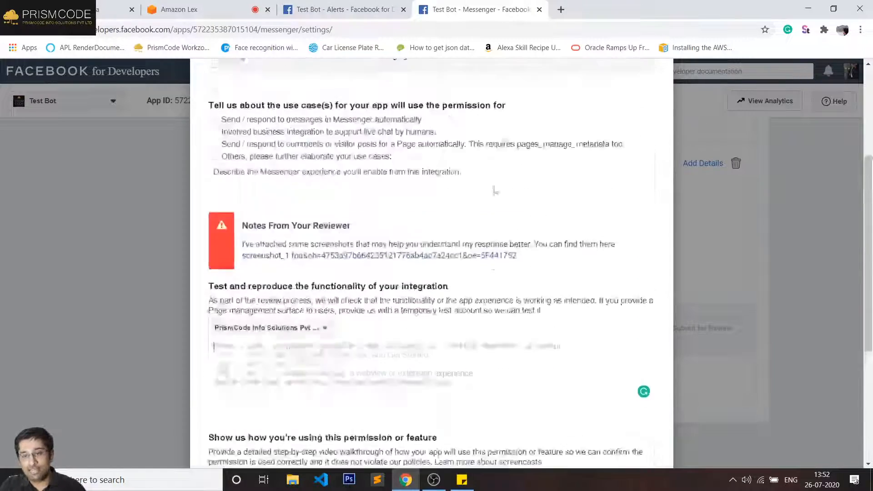
scroll(345, 221, down, 10)
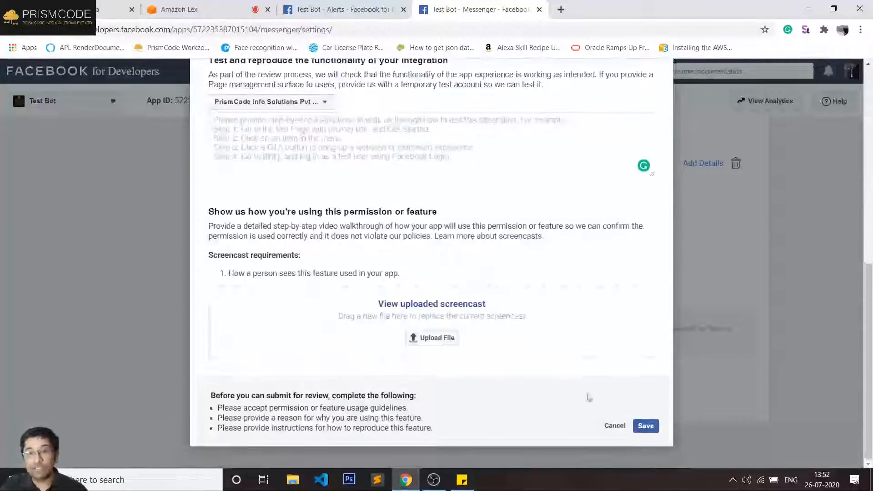
- Cancel the details form without saving and move to the YouTubeLiveCalc bot in Amazon Lex
click(613, 425)
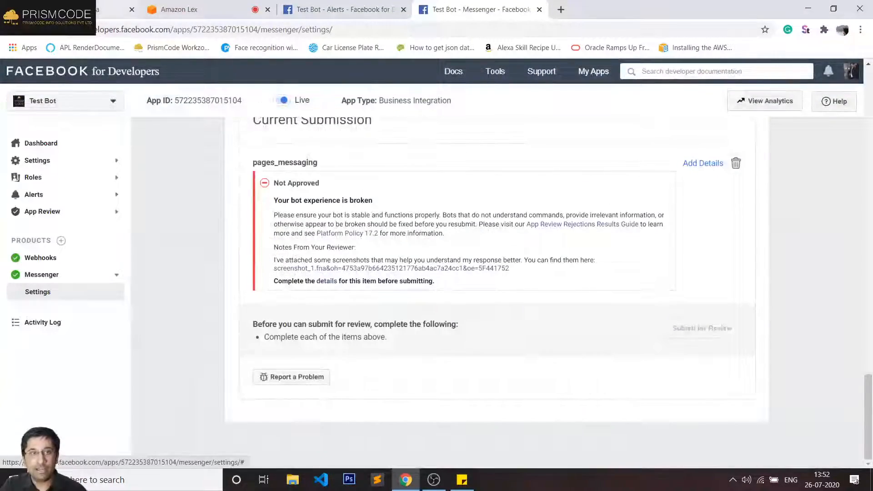
click(113, 9)
click(183, 11)
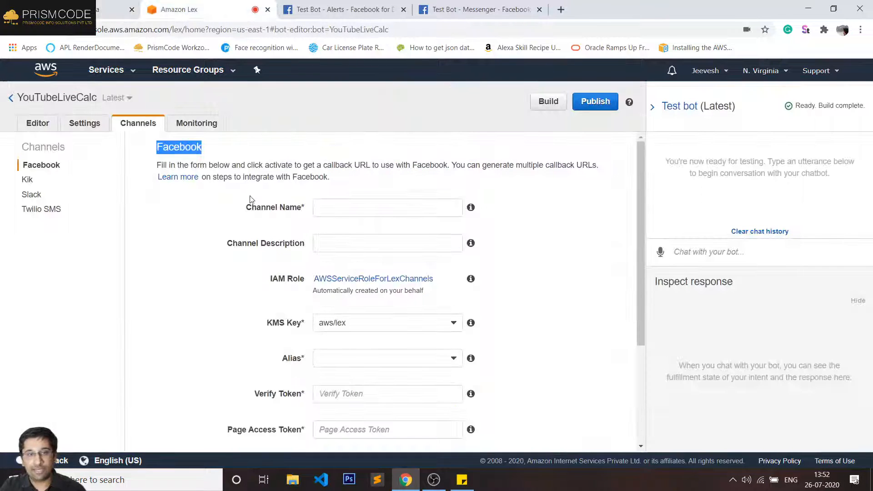
- Look at the YTMultiply intent's utterances and slots, then return to Test Bot's Messenger settings
click(39, 124)
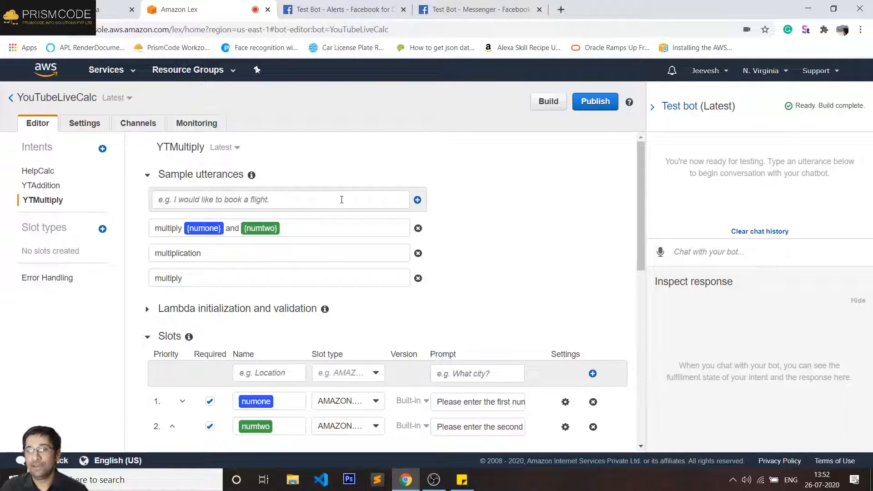
click(481, 8)
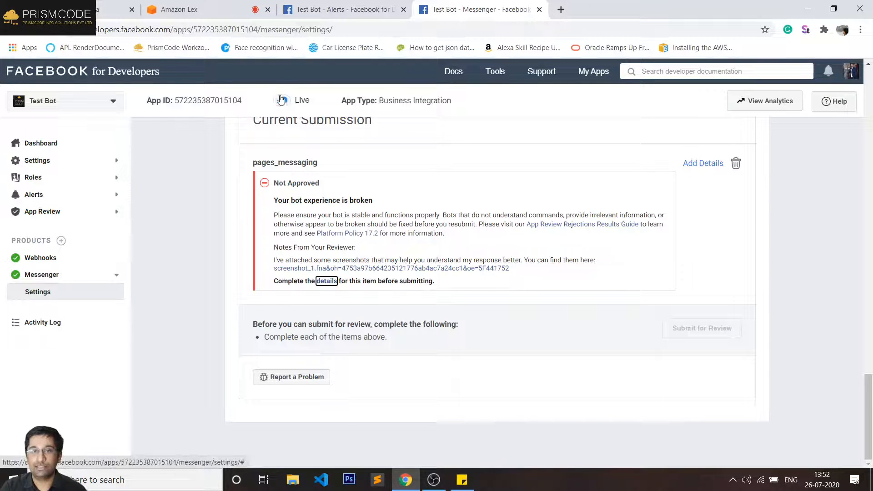
- Open the PrismCode Info Solutions Messenger chat at m.me/prismcode
click(290, 30)
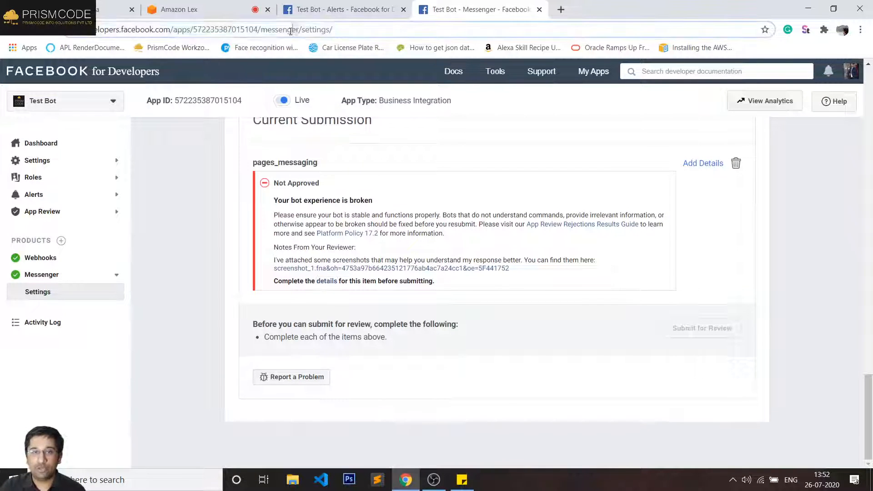
text(m)
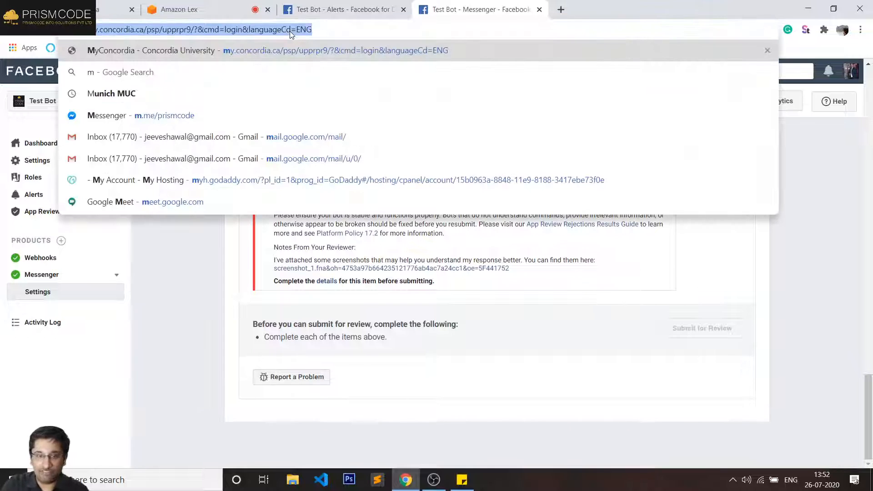
text(.me)
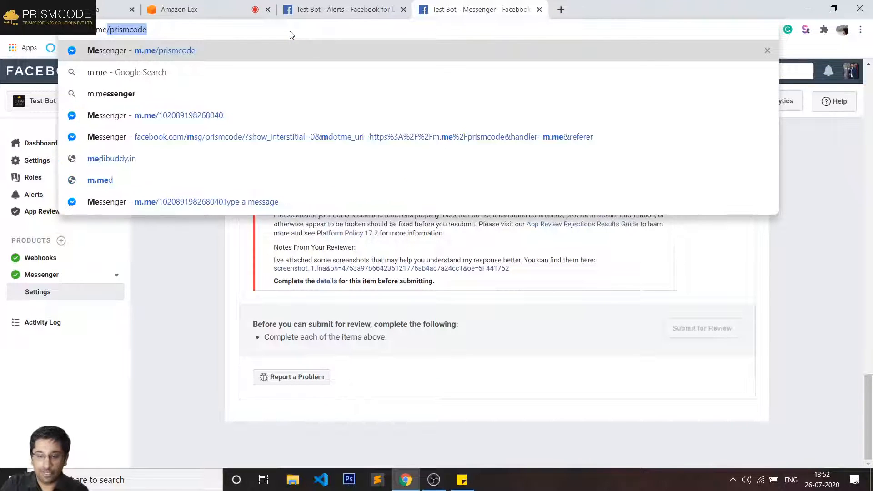
key(Return)
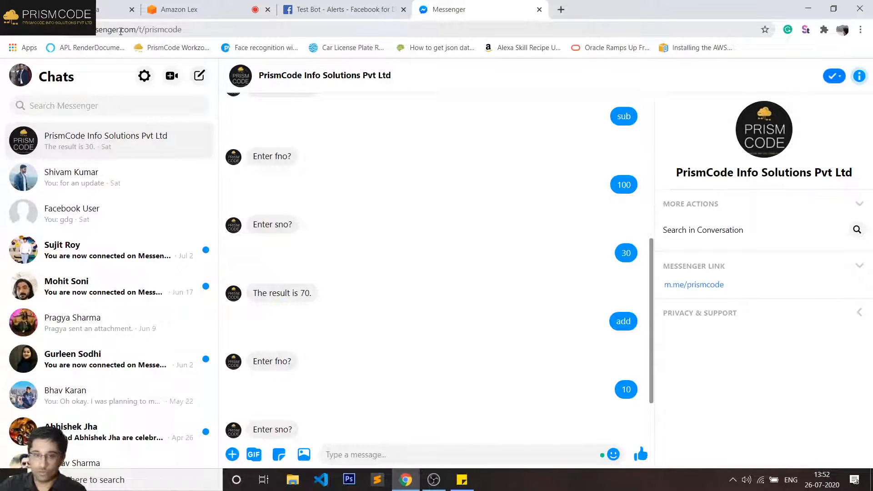
scroll(532, 315, down, 2)
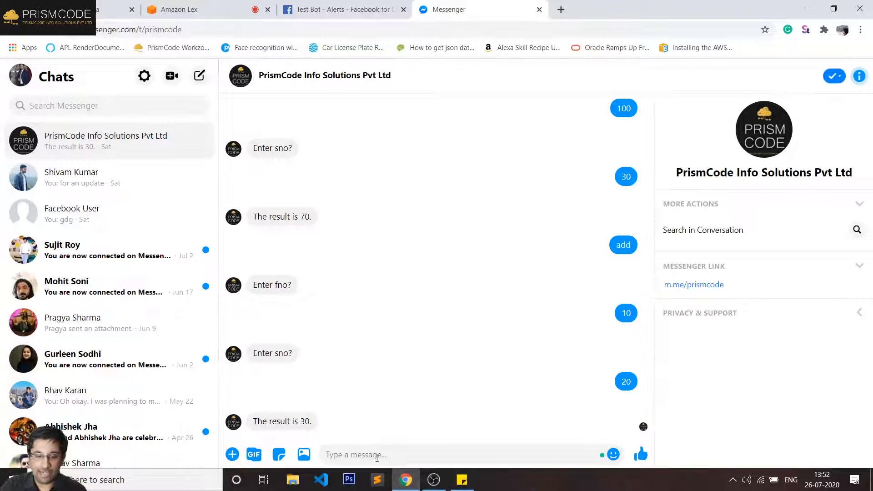
- Send 'add', '10' and '30' to the bot and select its reply 'The result is 40.'
text(add)
key(Return)
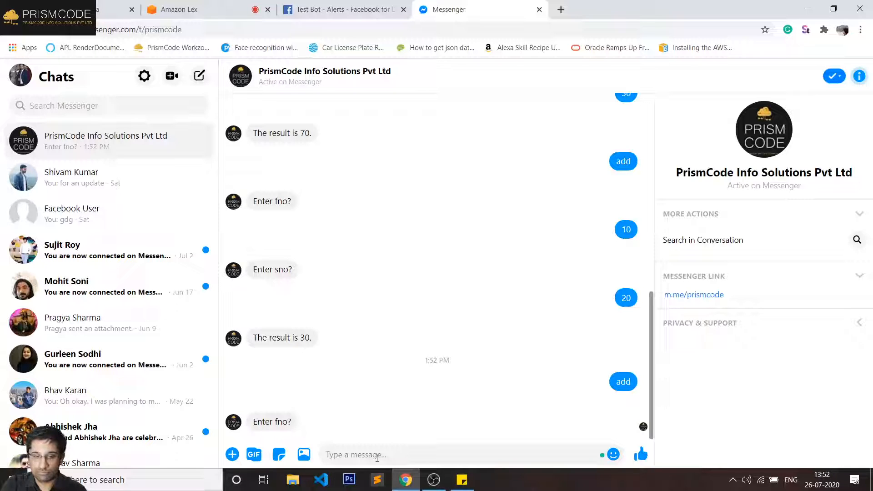
text(10)
key(Return)
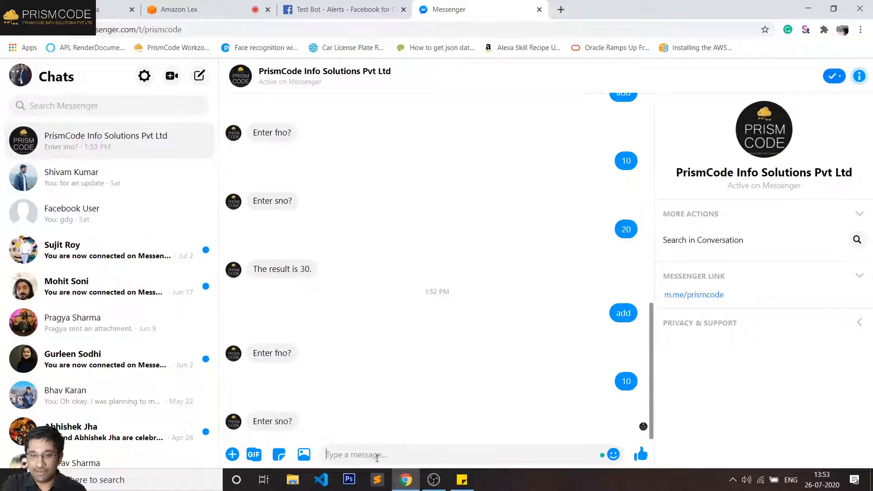
text(30)
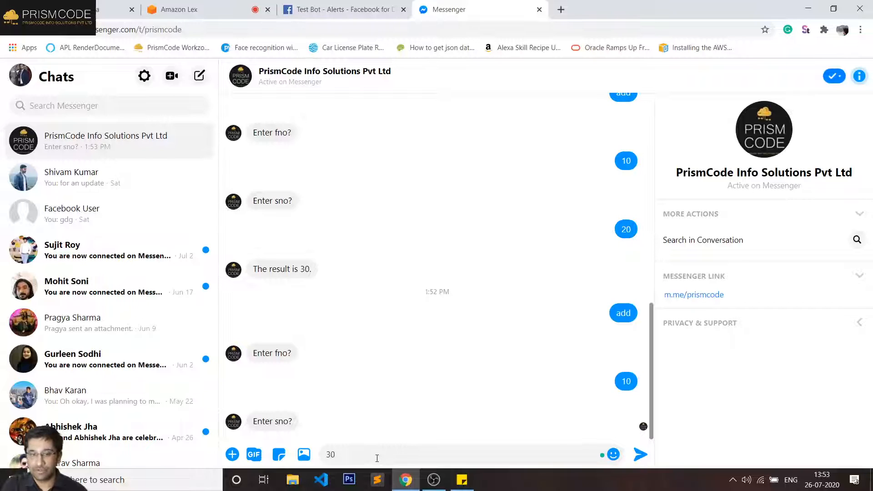
key(Return)
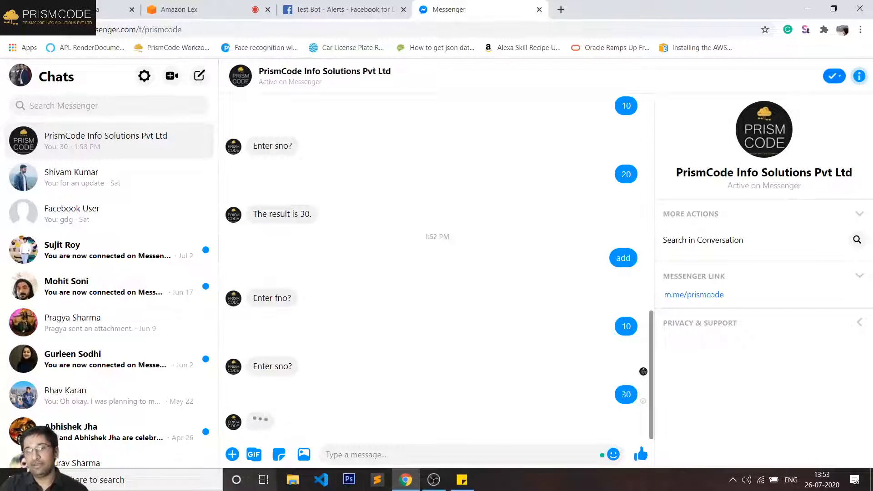
triple_click(292, 422)
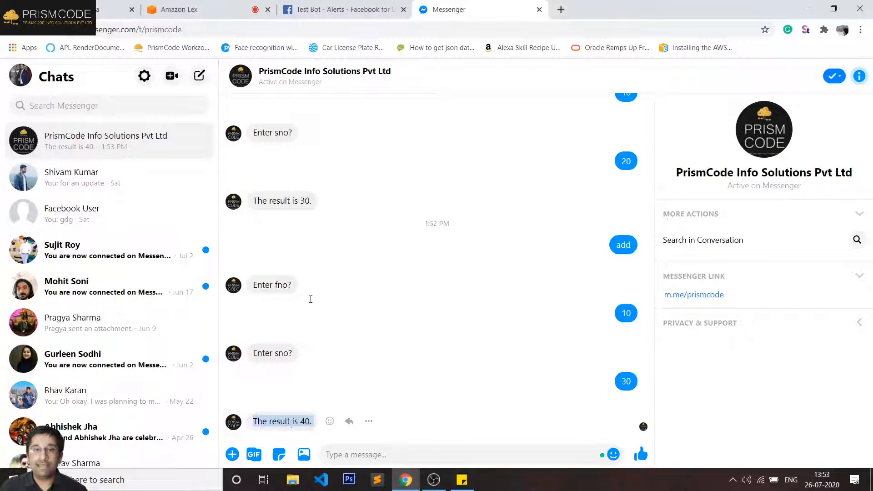
- Close the Messenger chat and go to the Facebook for Developers All Apps list
click(539, 9)
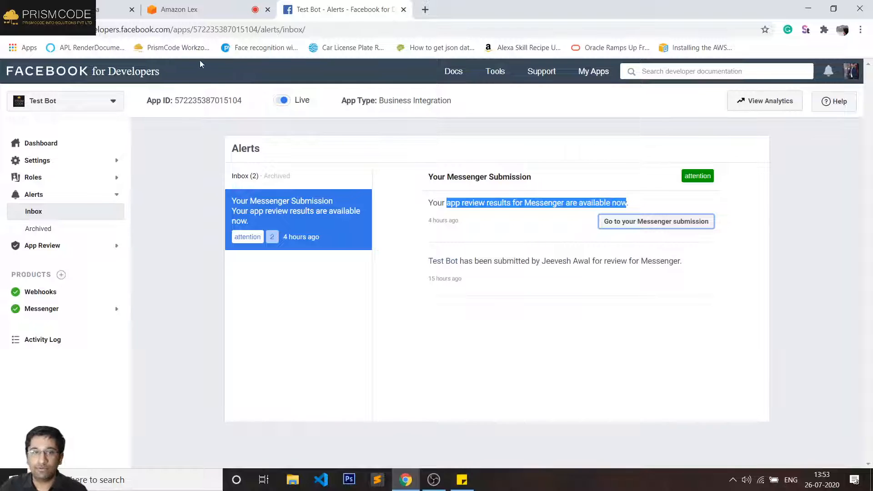
drag(175, 30, 337, 31)
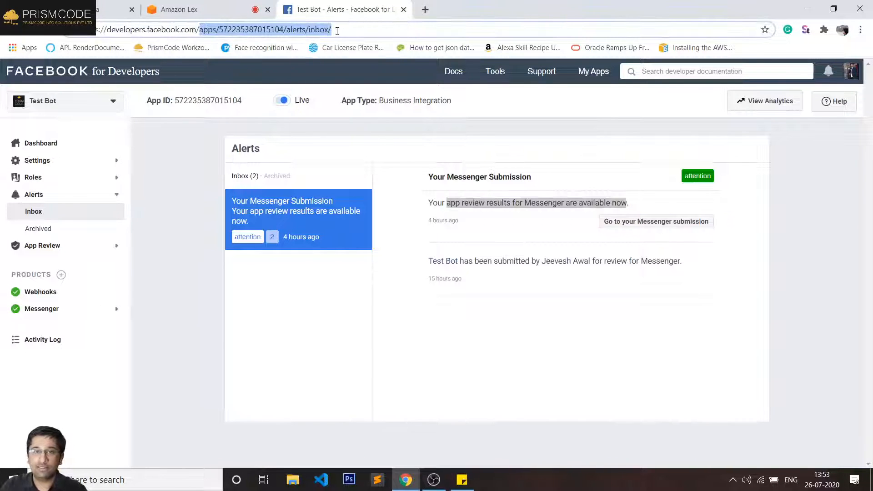
key(BackSpace)
key(Return)
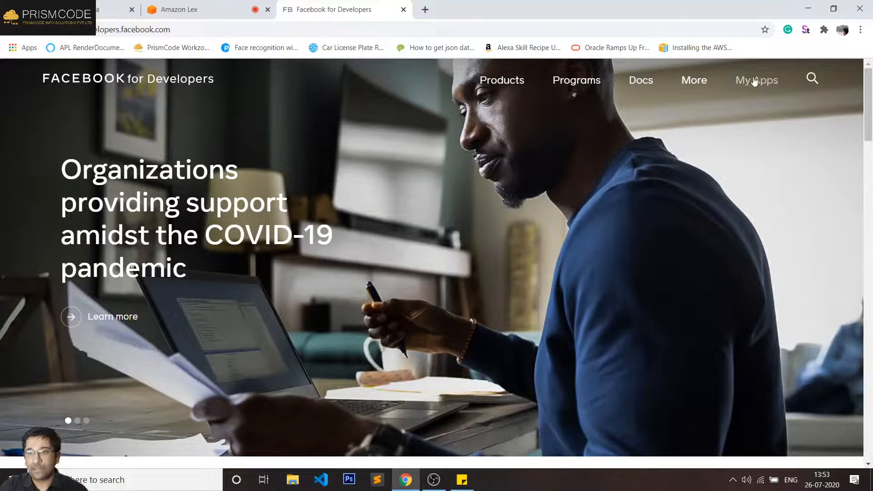
click(737, 91)
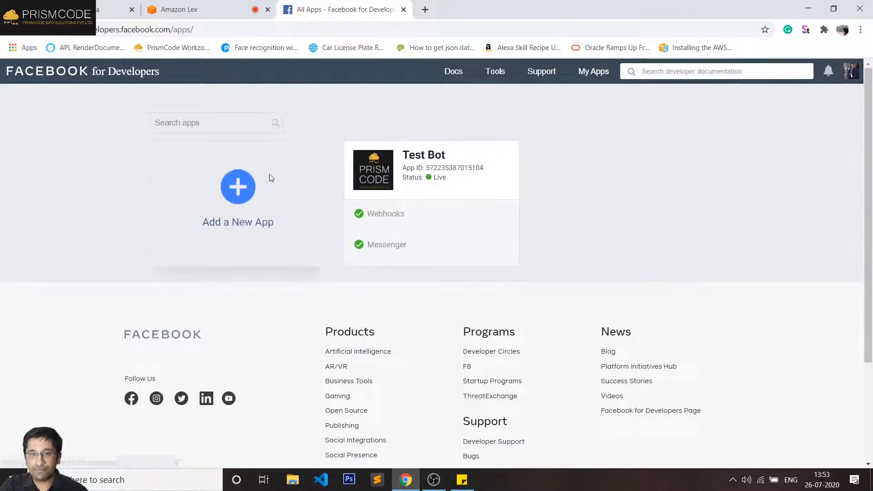
- Remove the Test Bot app, confirming with the account password
click(510, 150)
click(488, 177)
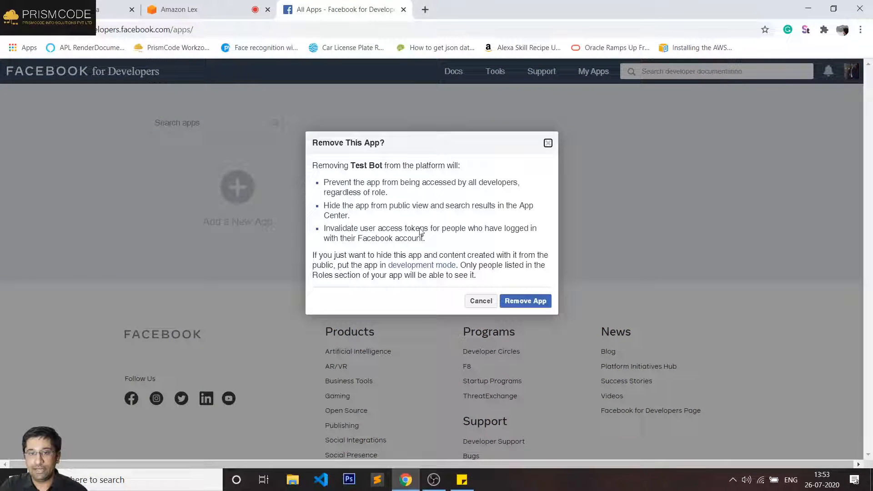
click(538, 300)
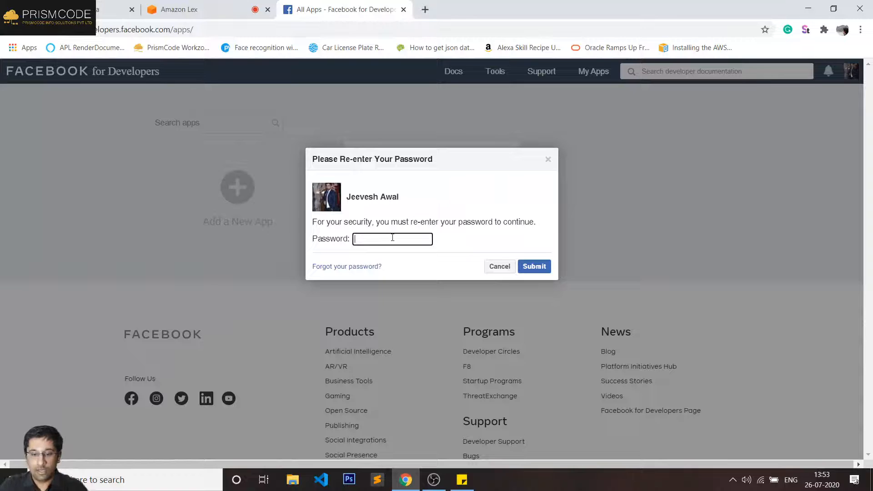
text(••••)
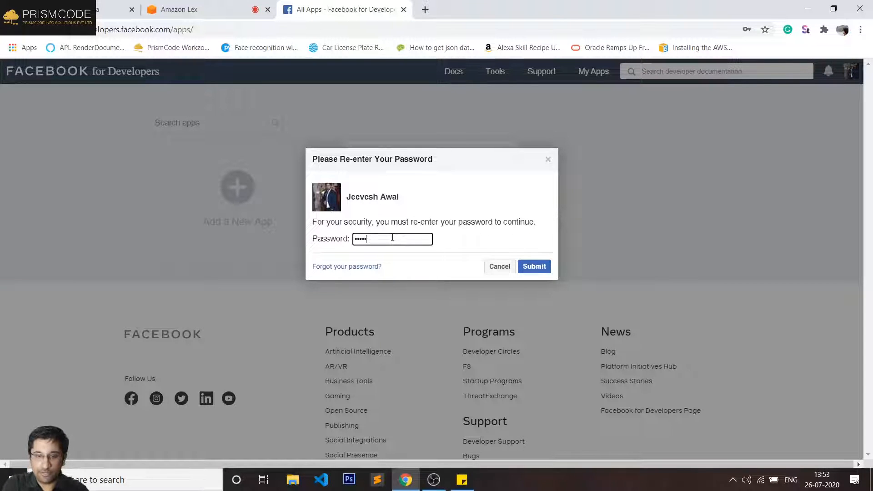
text(•)
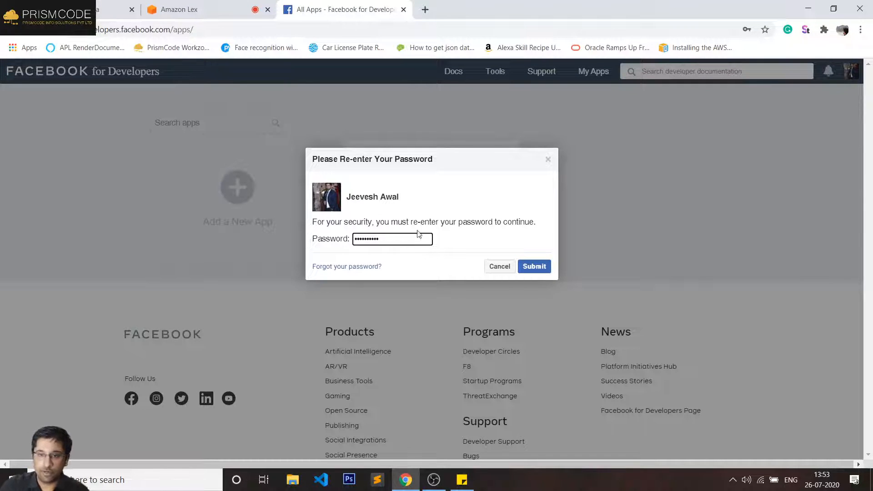
click(525, 266)
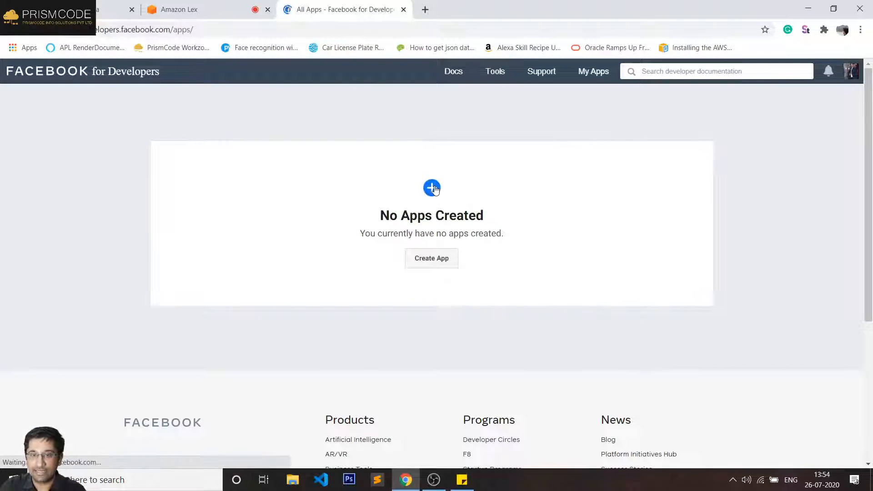
- Create a new app with display name YTLiveChatbot, passing the reCAPTCHA check
click(433, 188)
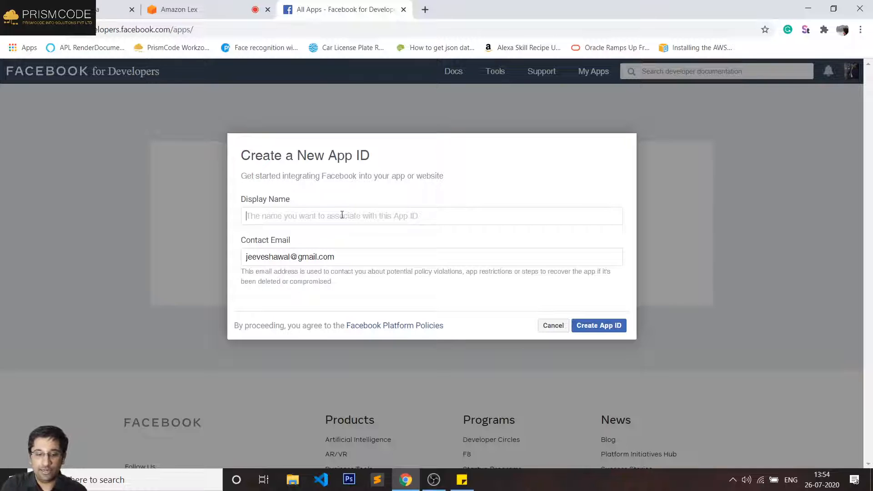
text(YTLive)
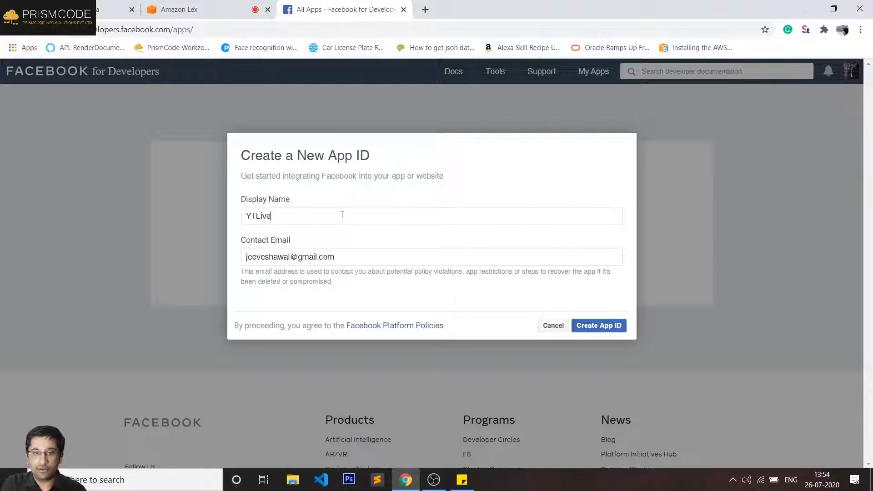
text(Chatb)
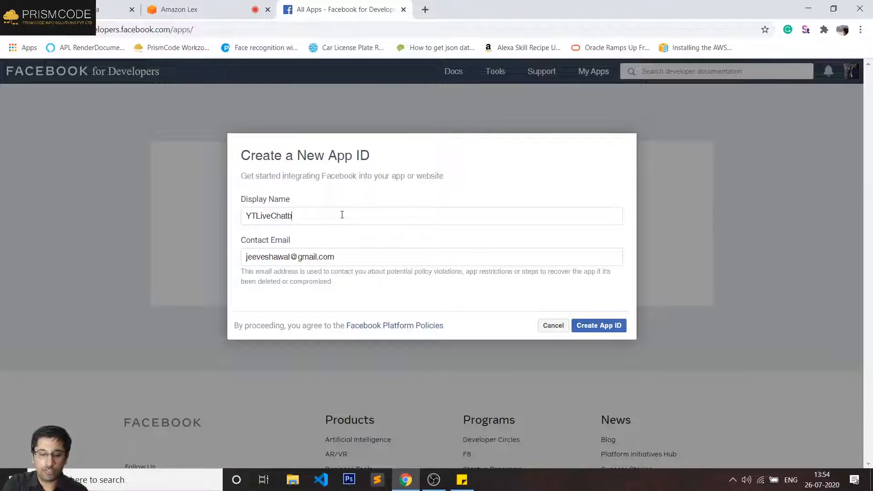
text(ot)
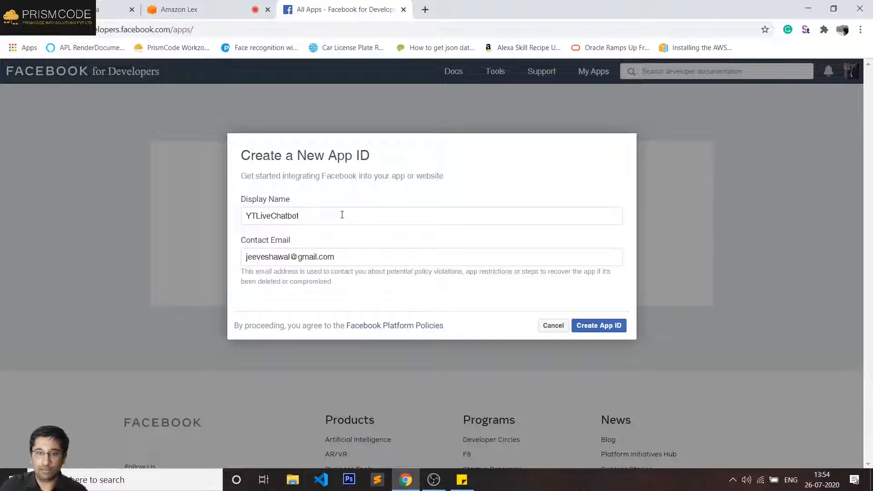
click(607, 326)
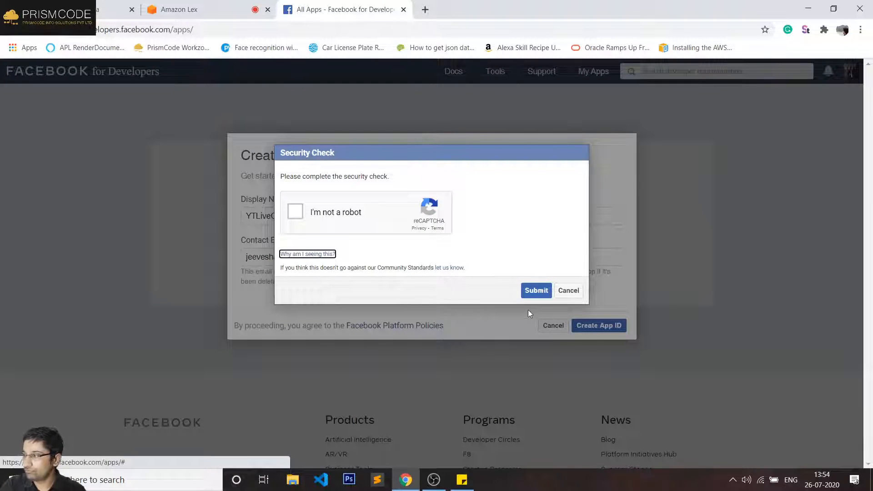
click(305, 202)
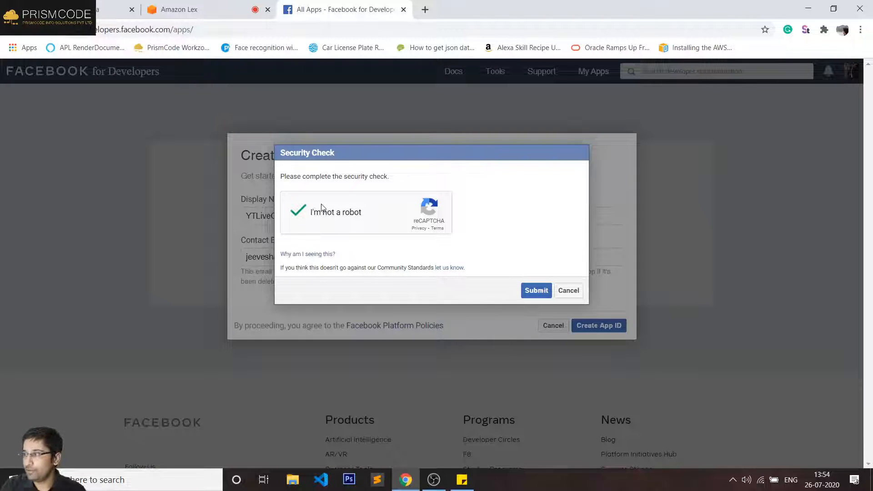
click(535, 290)
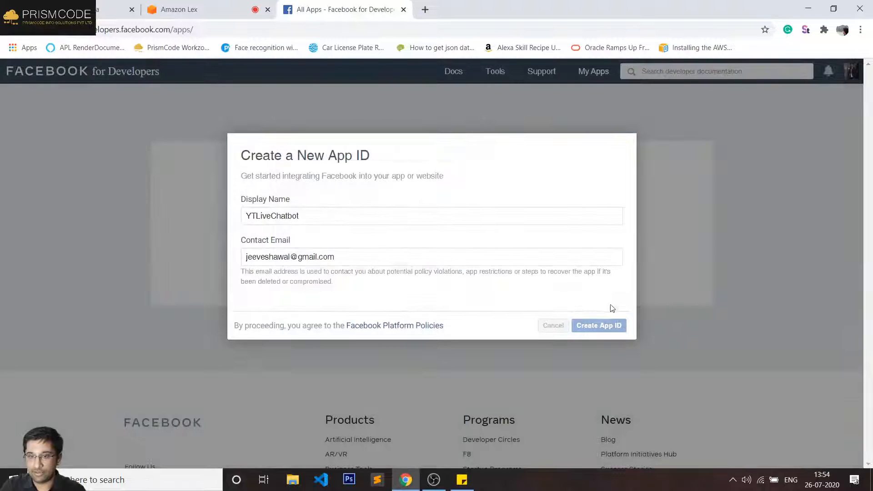
click(596, 327)
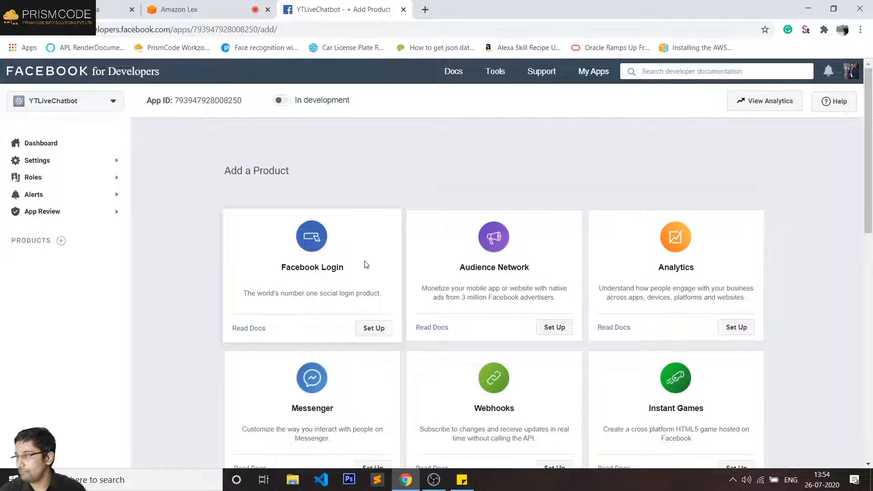
- Add the Messenger product to the YTLiveChatbot app
scroll(366, 264, down, 3)
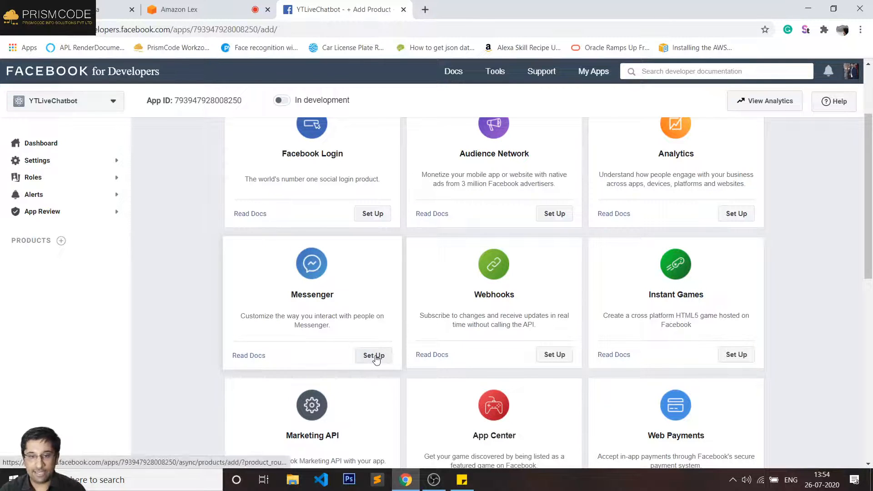
click(328, 329)
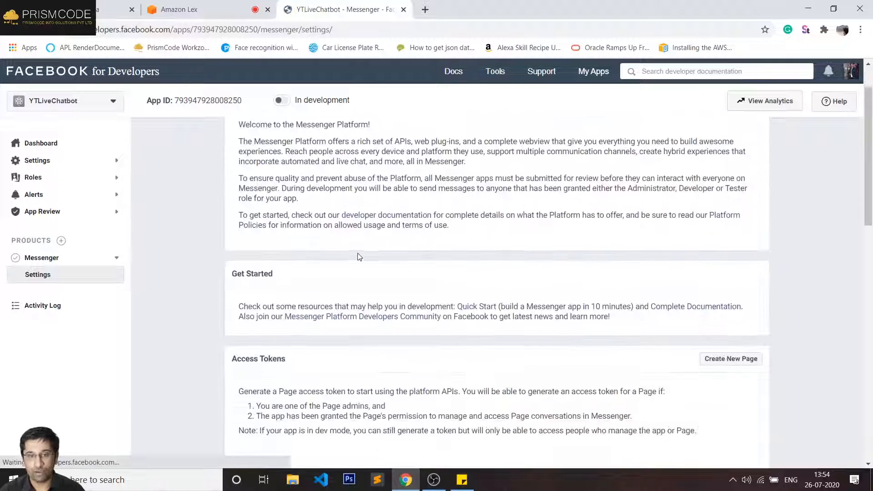
scroll(331, 231, down, 5)
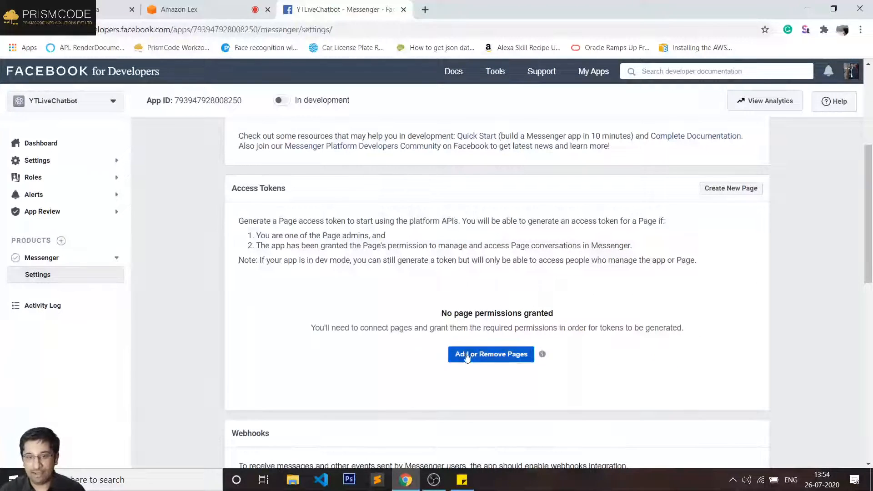
- Link the PrismCode Info Solutions Pvt Ltd page to Messenger and grant its permissions
click(484, 358)
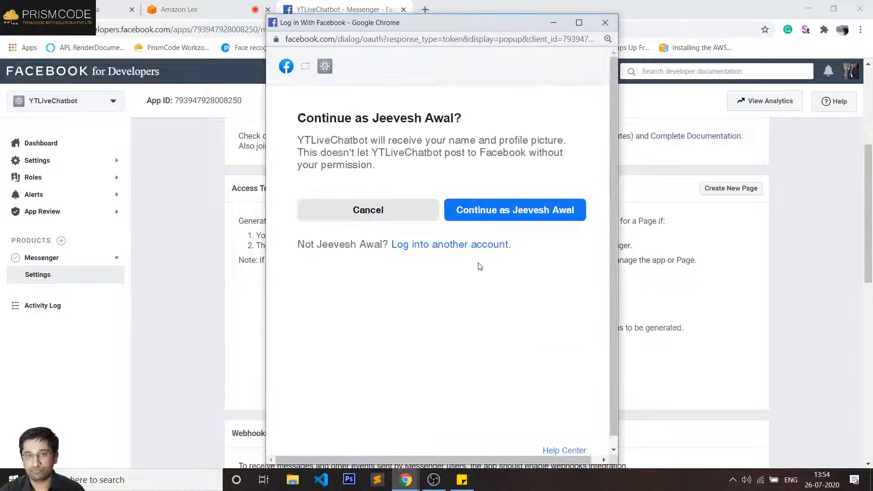
click(502, 219)
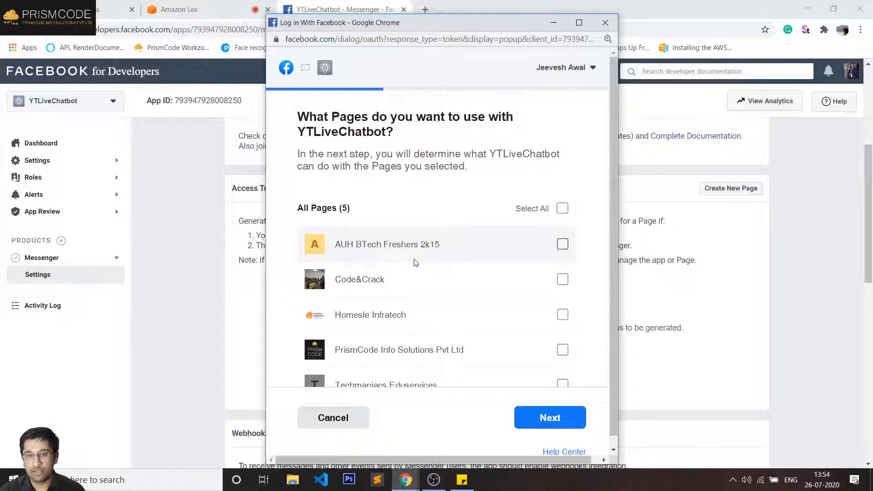
scroll(415, 262, down, 1)
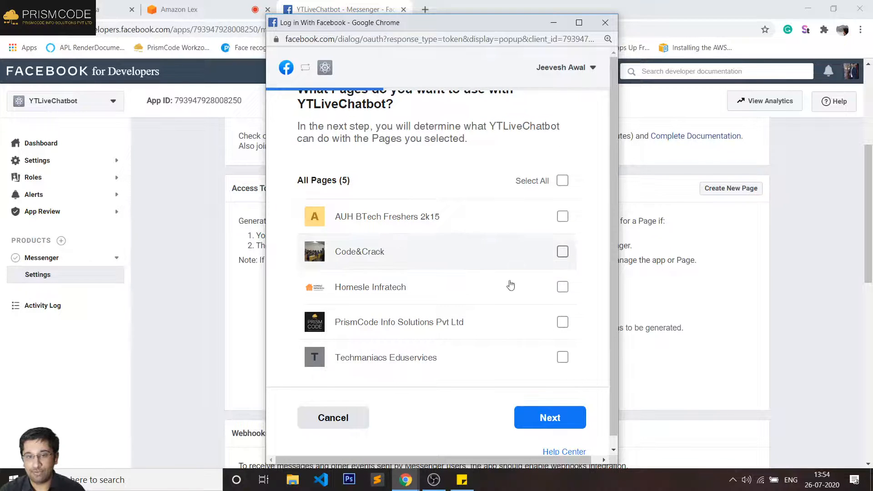
click(549, 326)
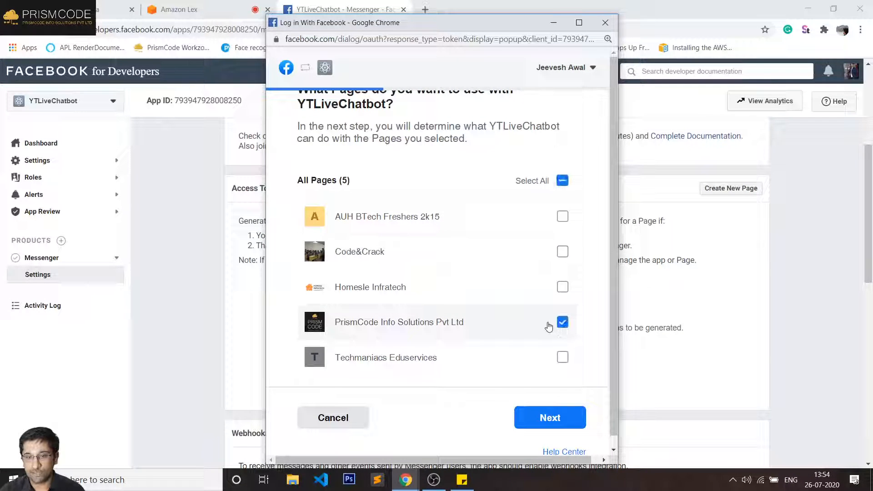
click(562, 417)
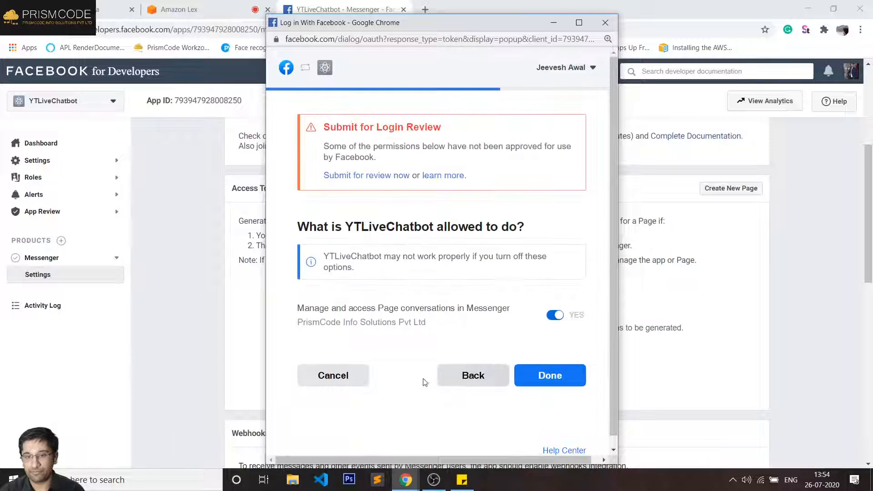
click(542, 378)
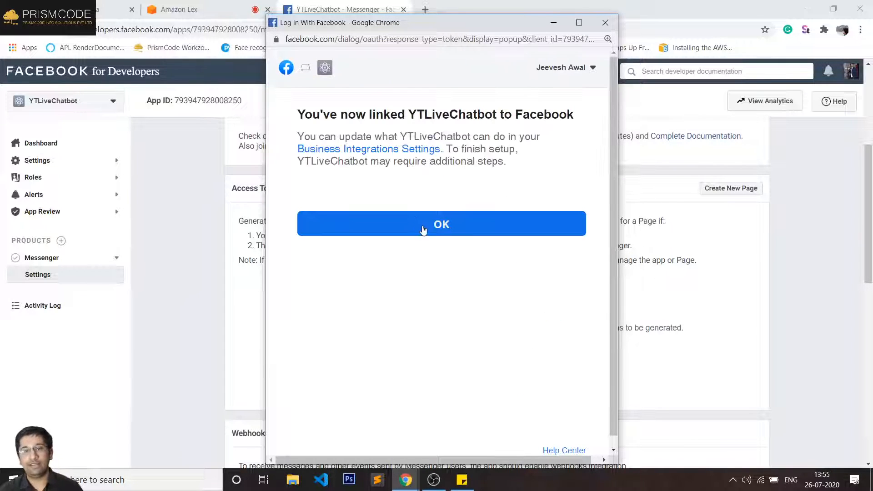
click(423, 231)
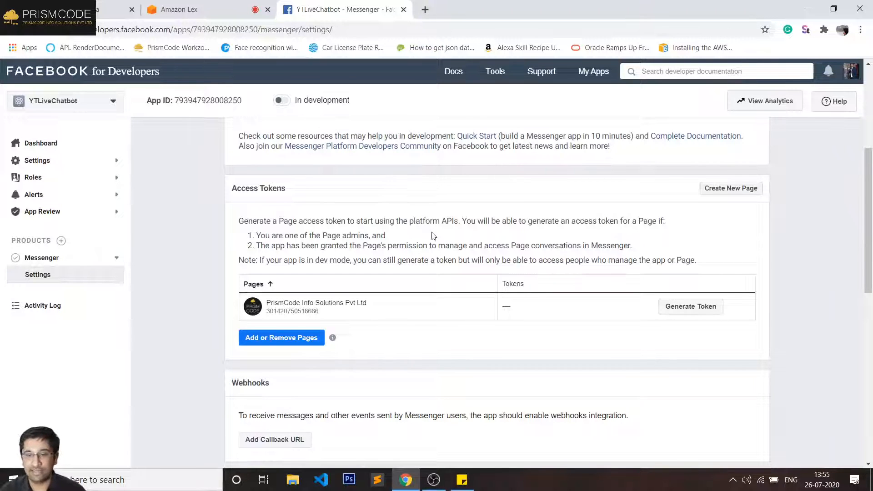
- Look over the Messenger settings, then return to the Amazon Lex bot editor
scroll(433, 236, down, 5)
scroll(323, 247, up, 1)
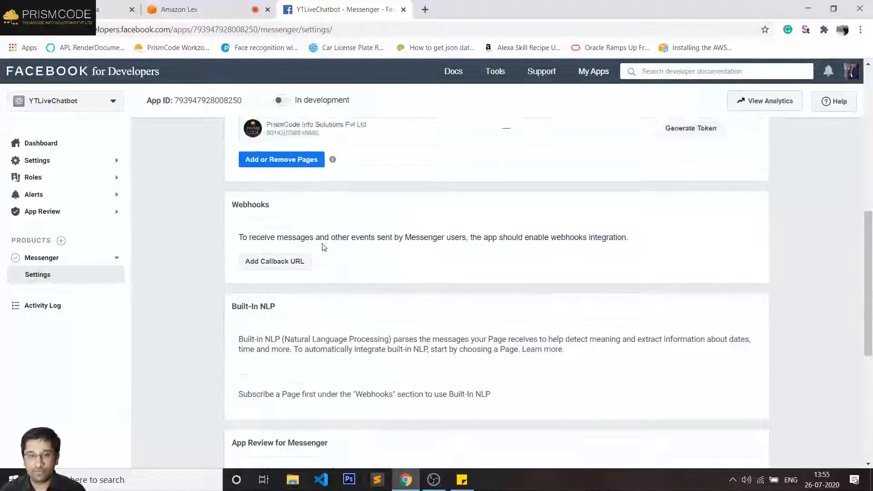
scroll(323, 246, up, 3)
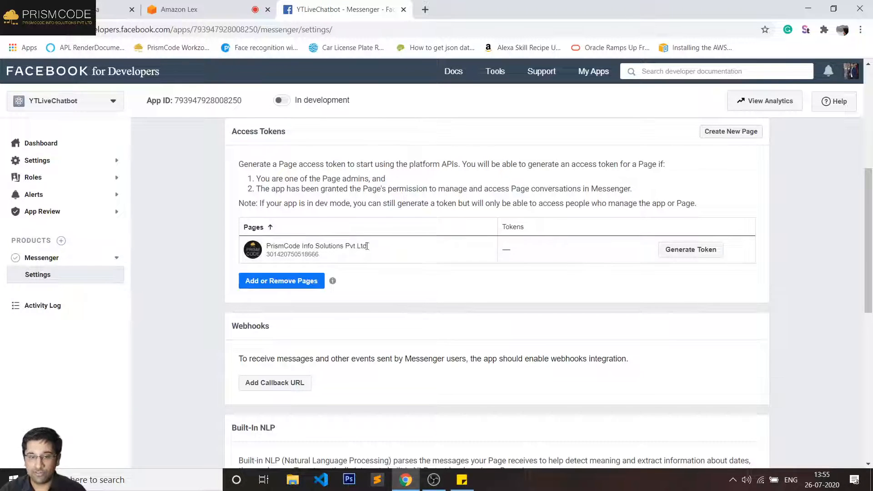
scroll(402, 287, down, 5)
scroll(402, 286, up, 5)
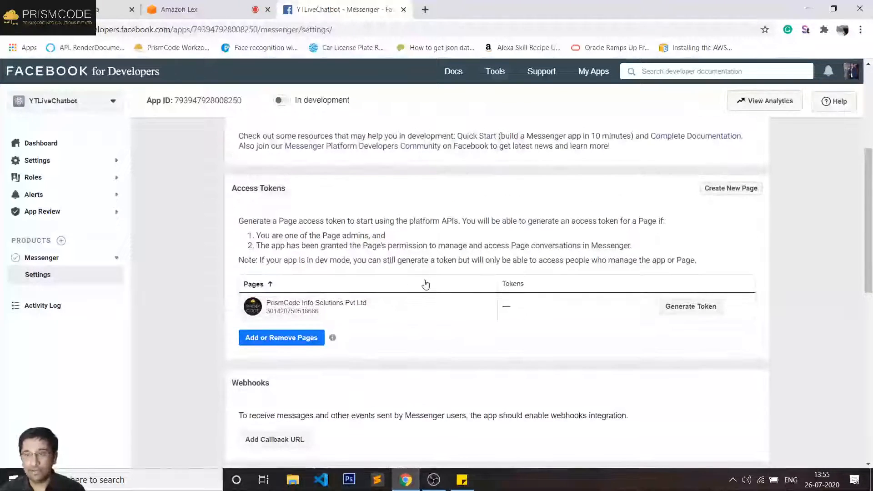
click(199, 10)
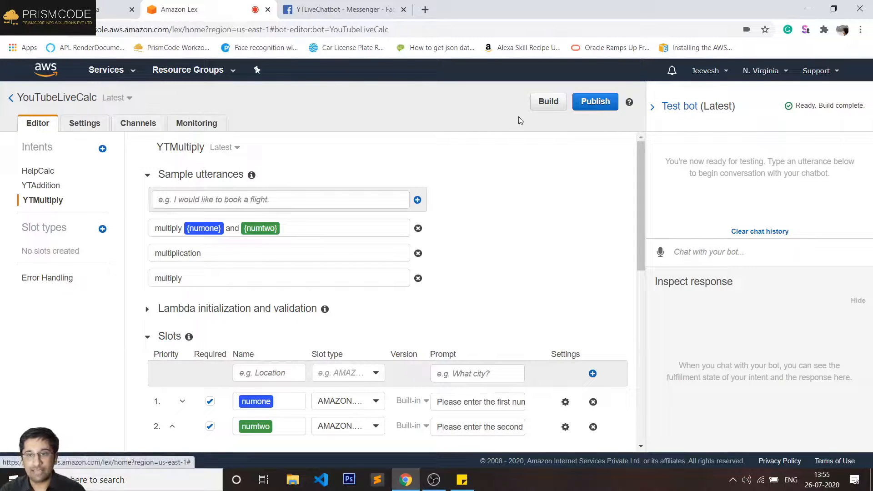
- Publish the YouTubeLiveCalc bot with a newly created alias 'prod'
click(604, 104)
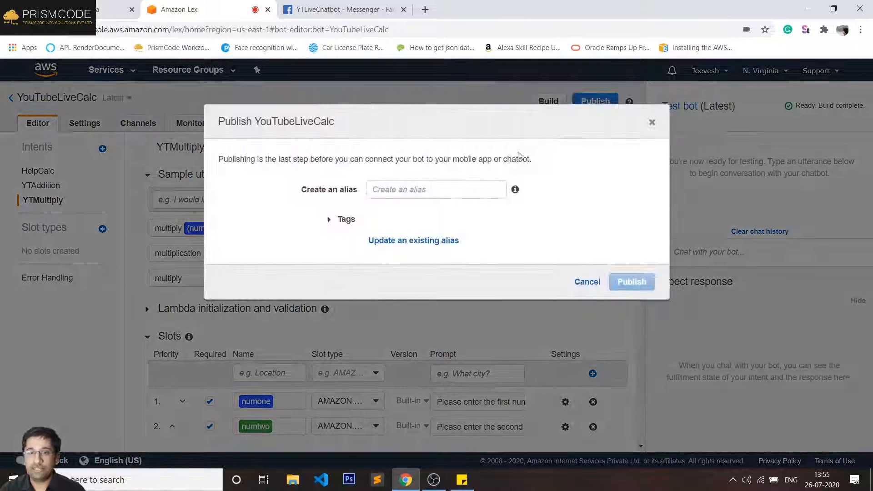
click(396, 189)
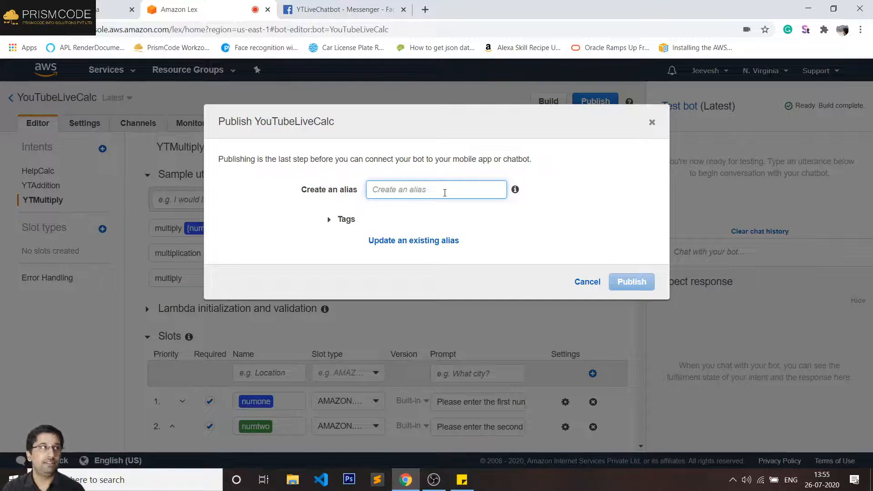
text(prod)
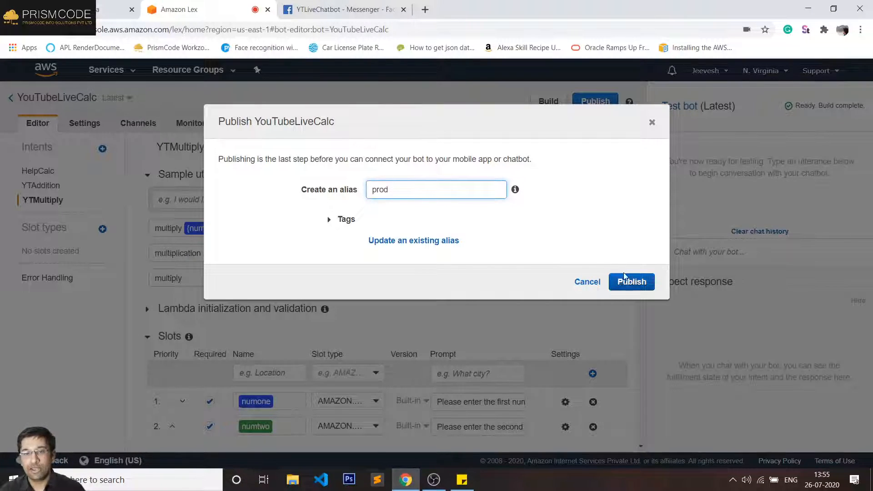
click(637, 283)
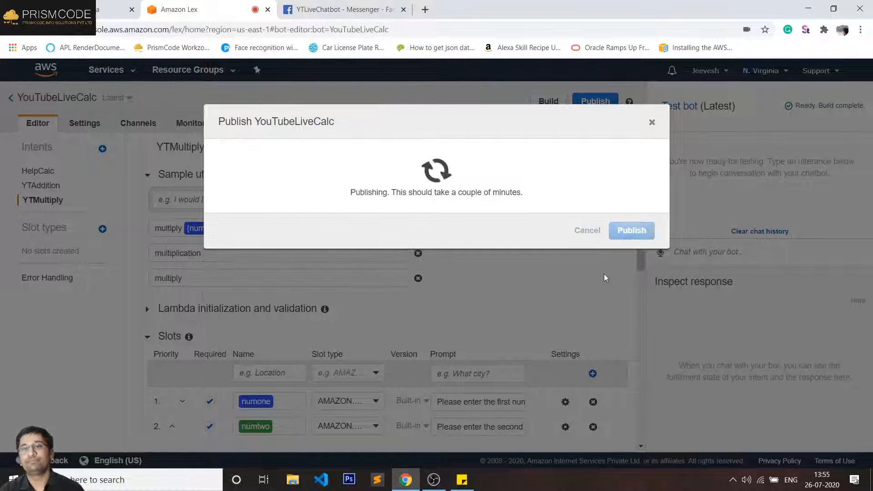
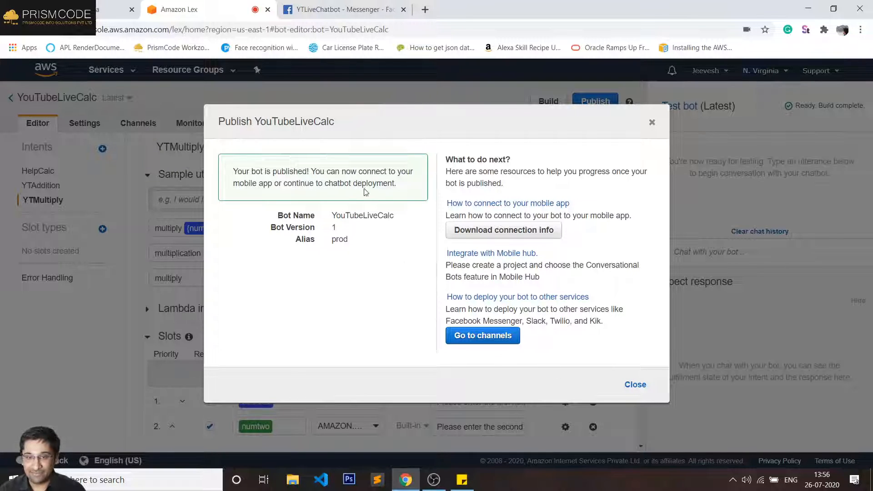
- Dismiss the publish confirmation and show the YouTubeLiveCalc bot's empty Facebook channel form
click(634, 385)
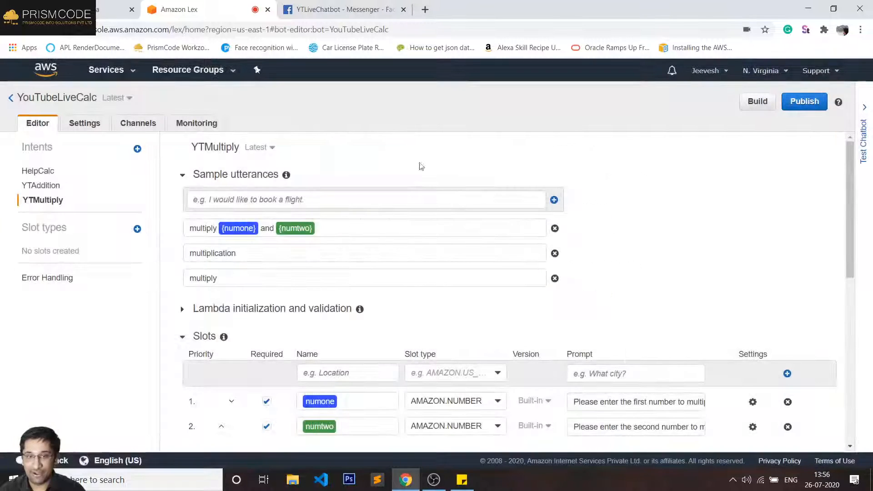
click(138, 122)
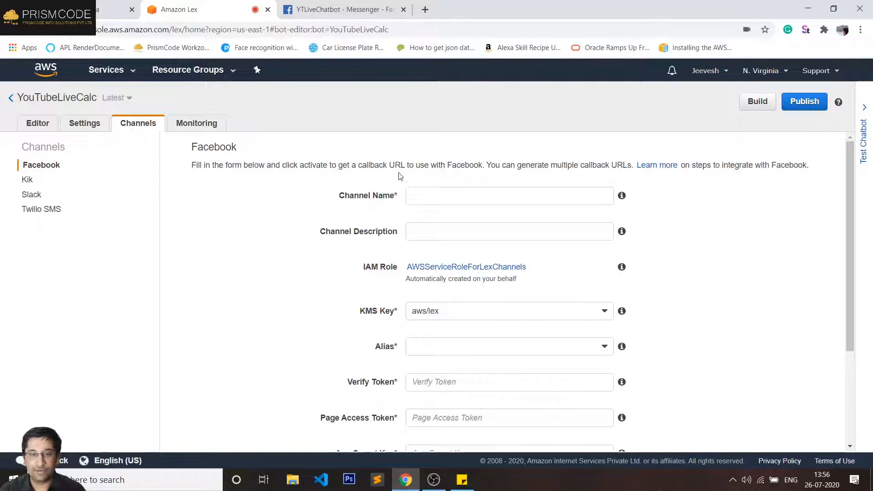
- Enter channel name YTLiveChatBot and alias prod in the Facebook form, then return to Messenger settings
click(418, 193)
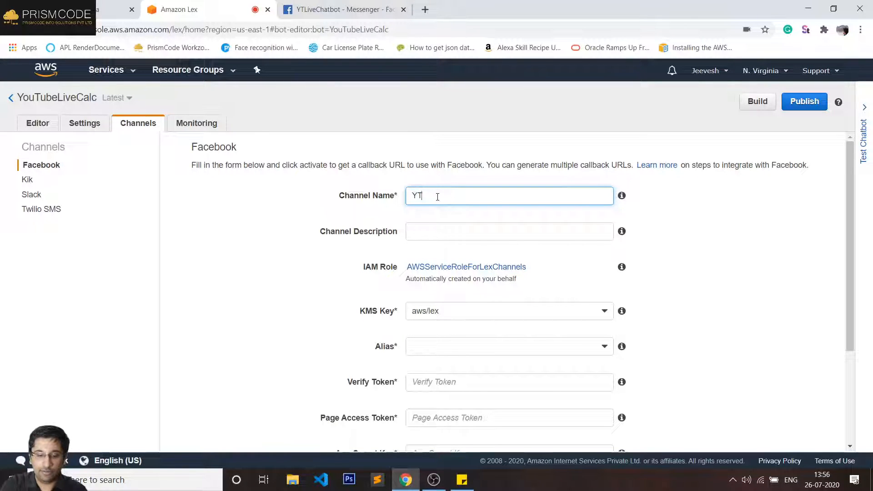
text(ChatBot)
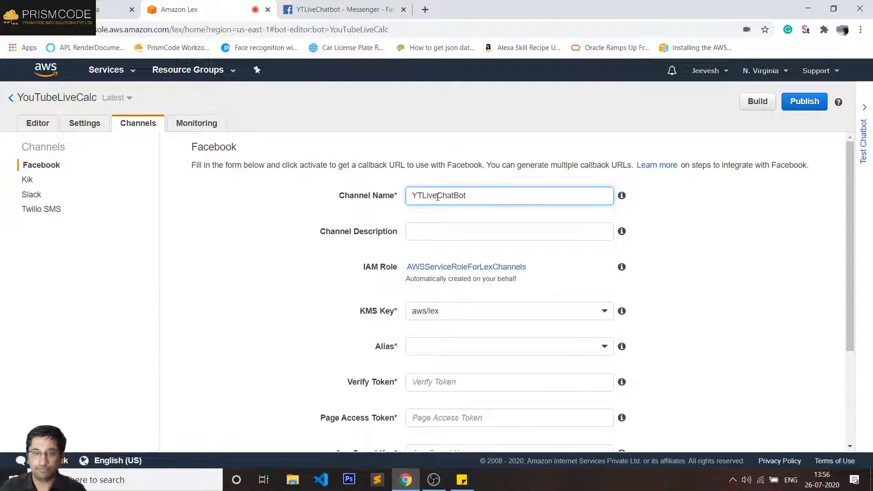
click(472, 234)
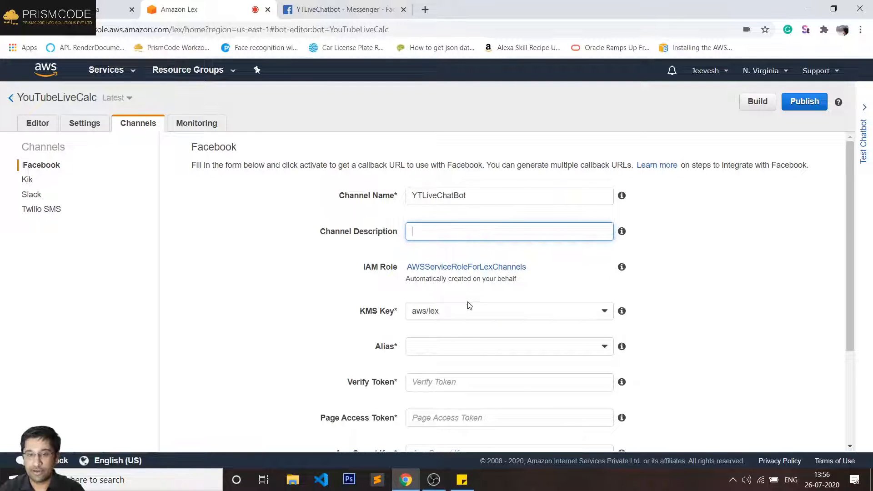
scroll(454, 318, down, 1)
click(441, 291)
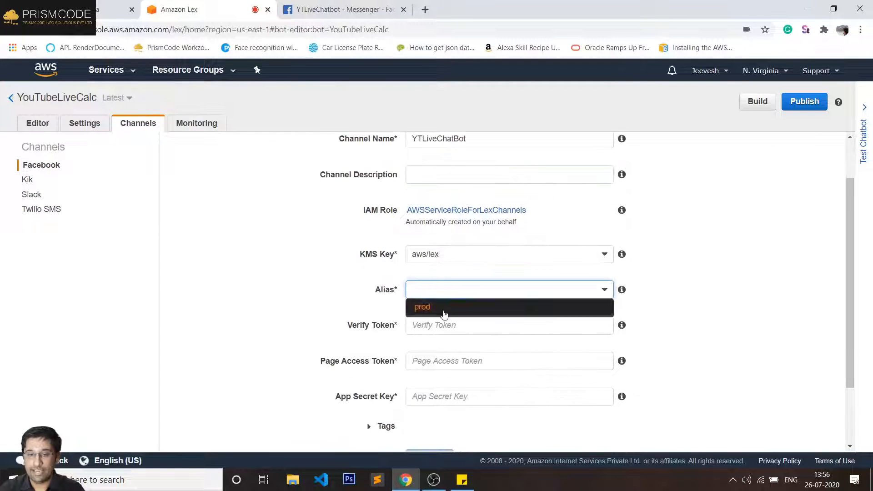
click(430, 306)
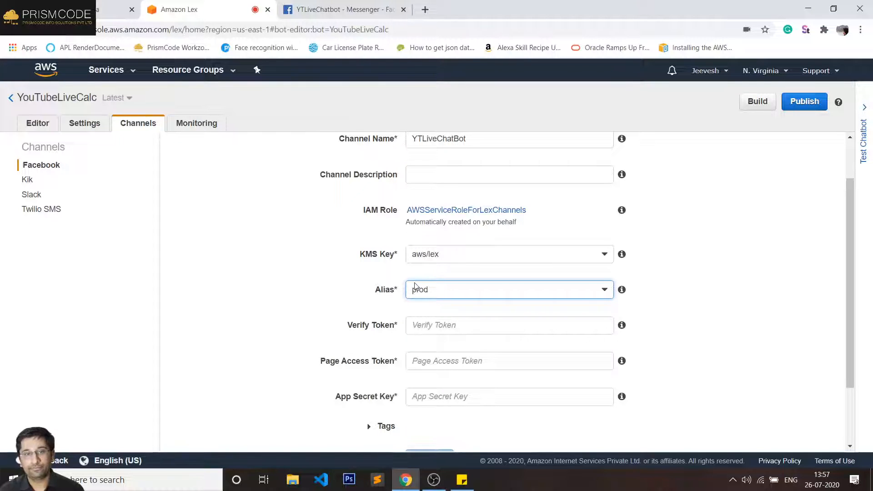
click(345, 5)
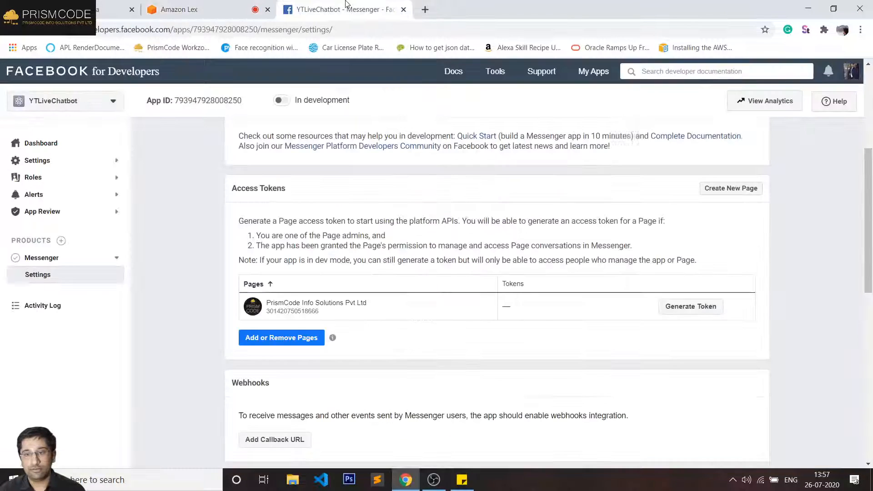
- Generate and copy a page access token for the PrismCode Info Solutions page
click(703, 308)
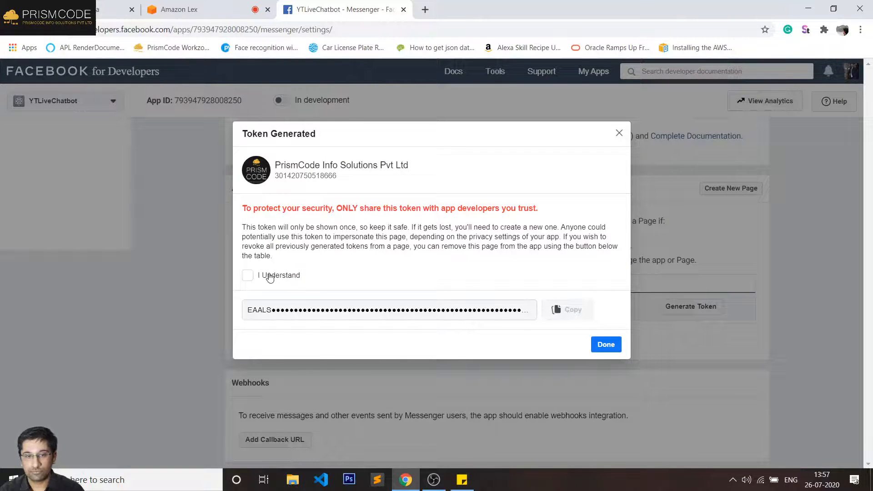
click(269, 276)
click(561, 309)
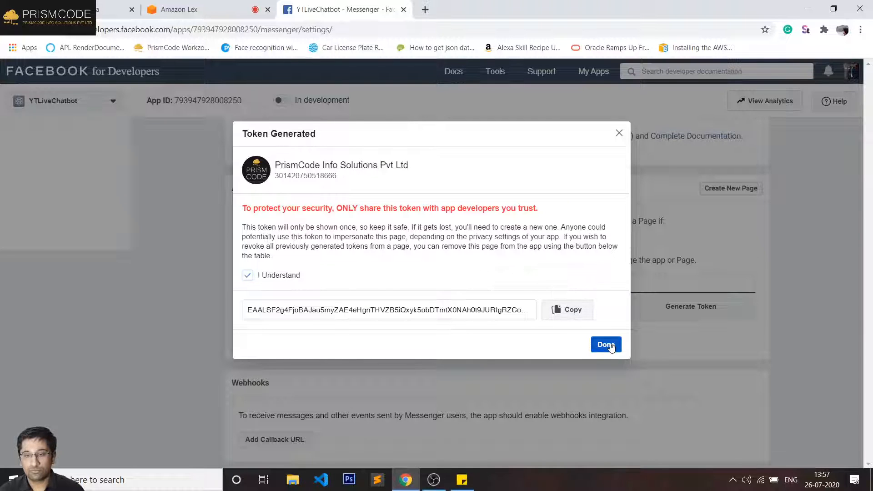
click(604, 344)
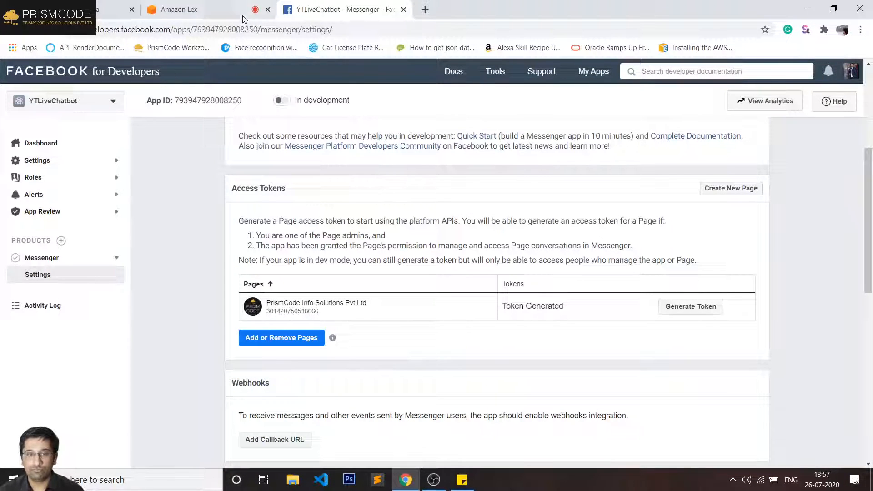
click(228, 13)
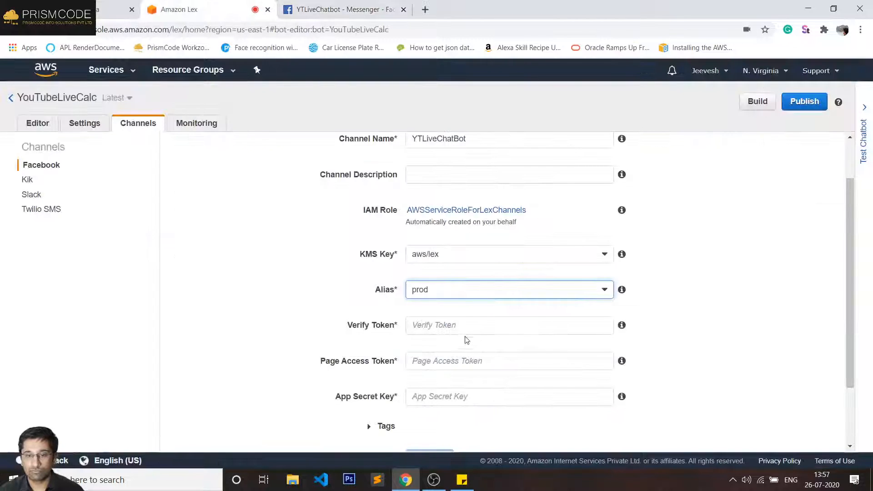
click(485, 358)
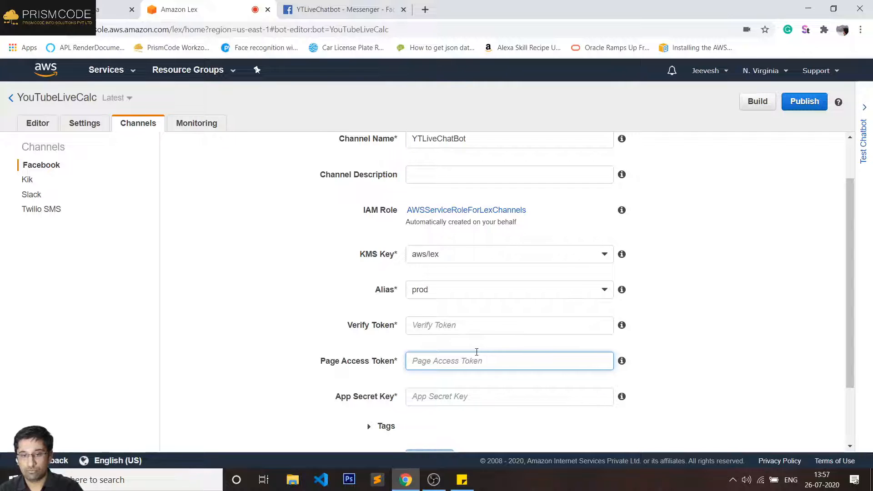
key(ctrl+v)
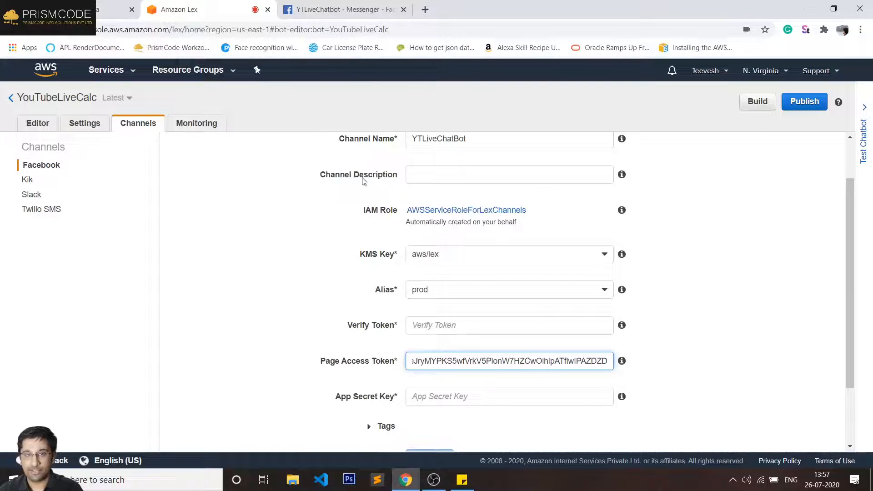
click(429, 331)
text(123)
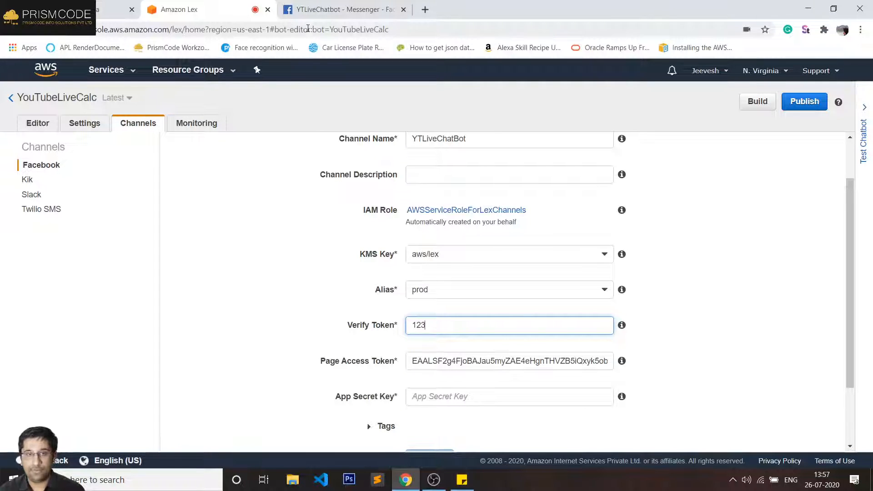
click(318, 10)
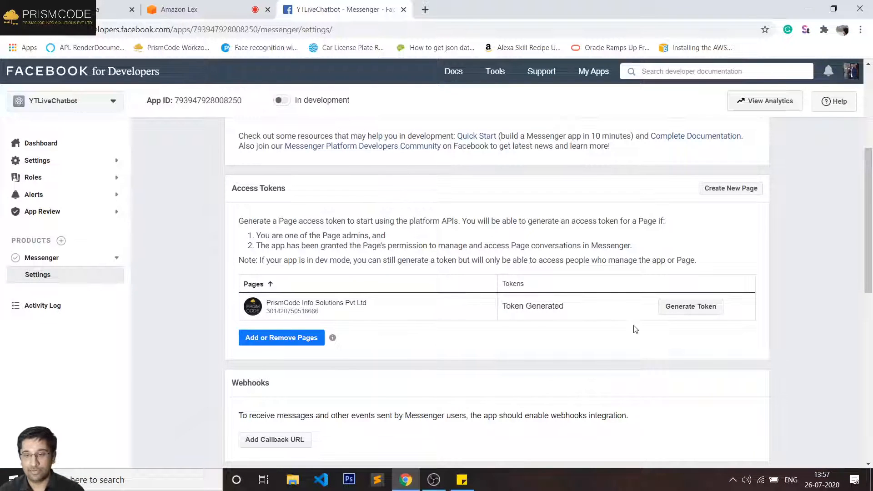
- Open the YTLiveChatbot app's Basic settings page
scroll(494, 295, down, 3)
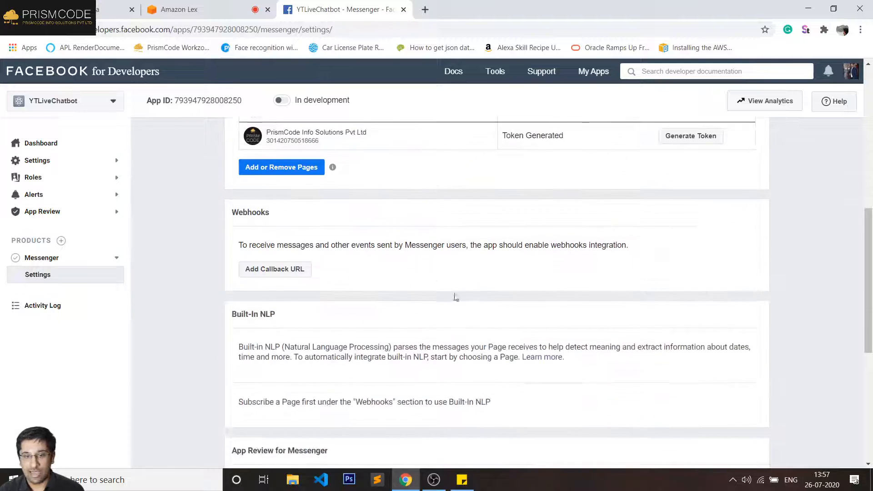
scroll(366, 255, up, 3)
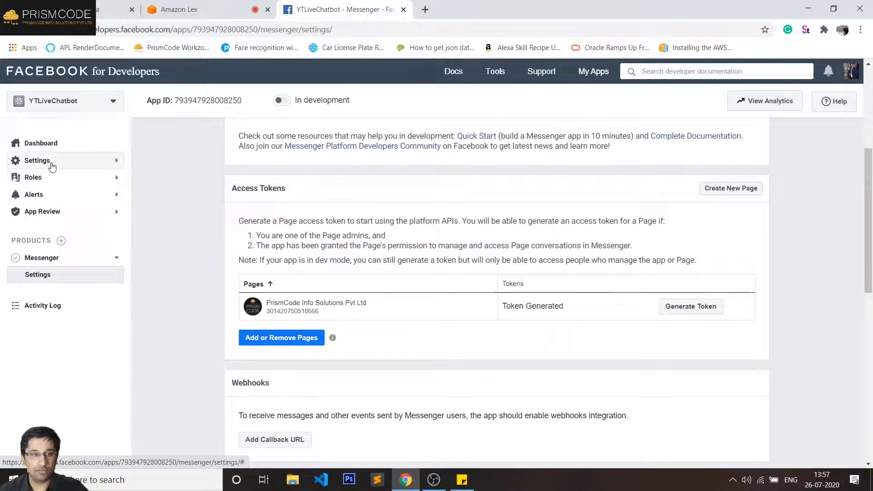
click(115, 163)
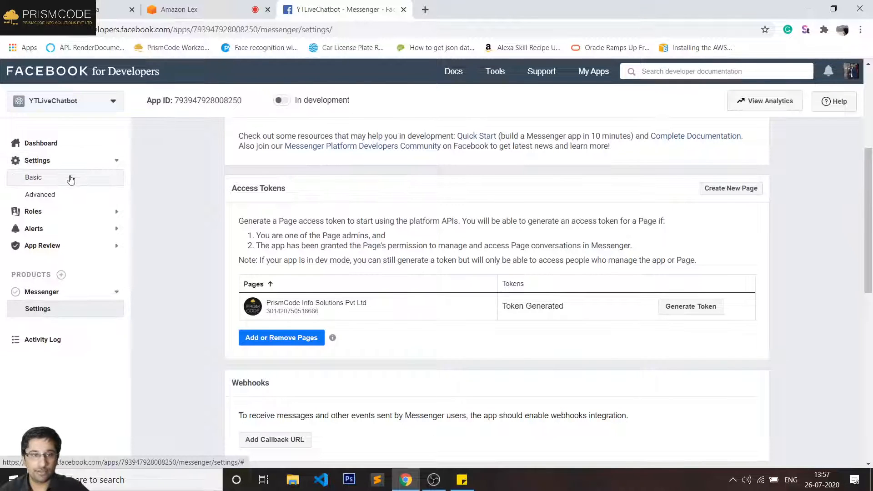
click(70, 179)
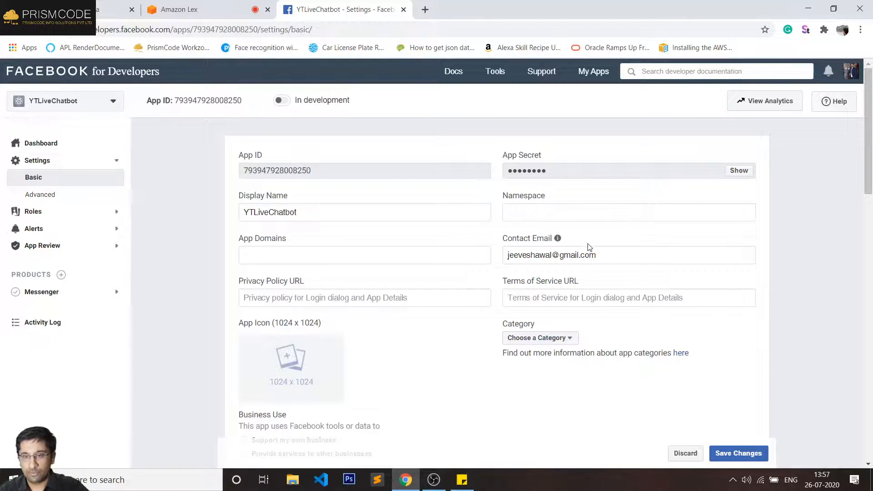
triple_click(264, 280)
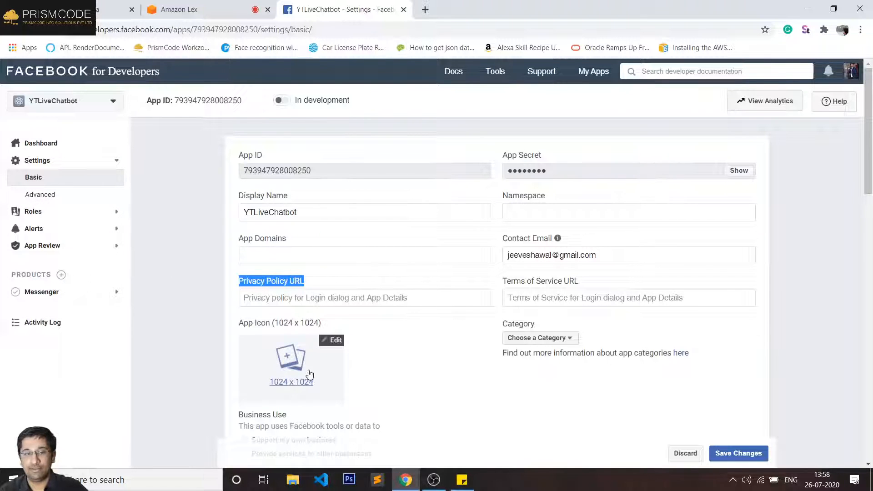
- Upload Untitled design.png as the app icon
click(285, 362)
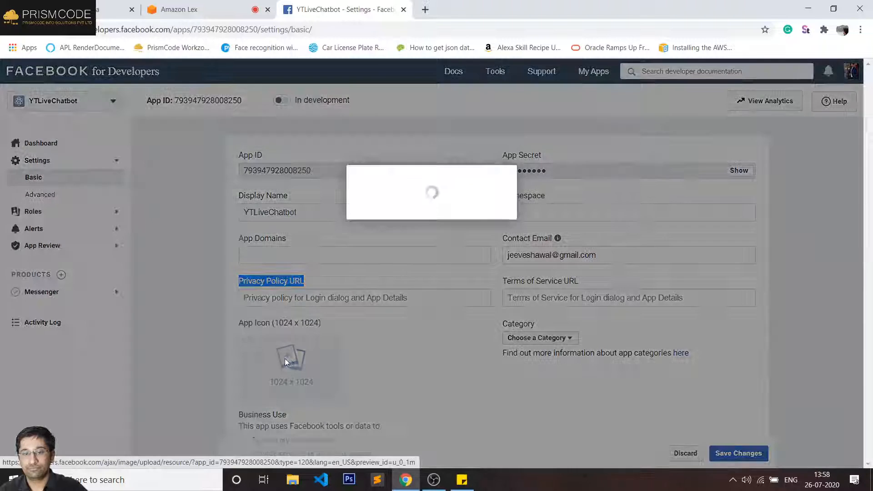
click(337, 216)
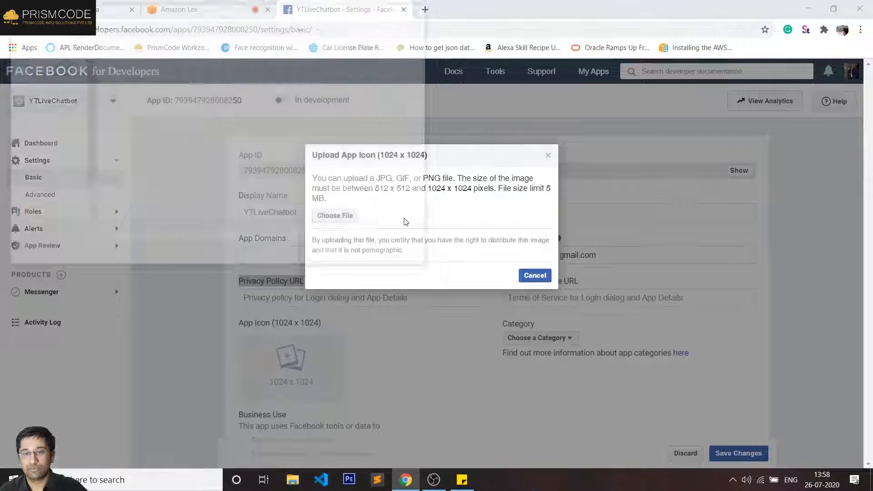
click(270, 196)
double_click(270, 195)
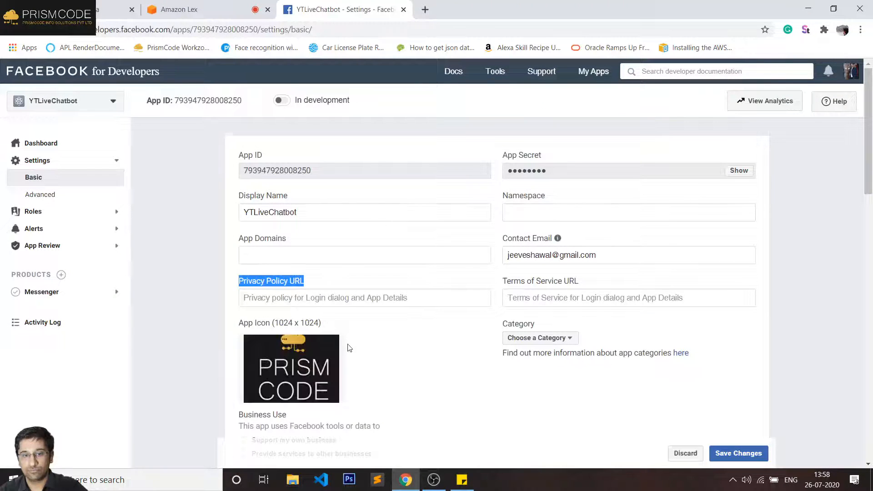
scroll(349, 347, down, 2)
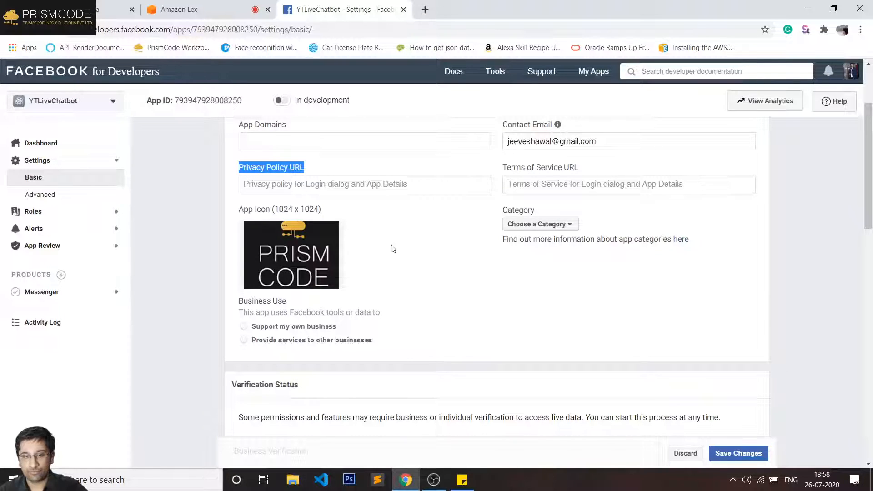
click(372, 186)
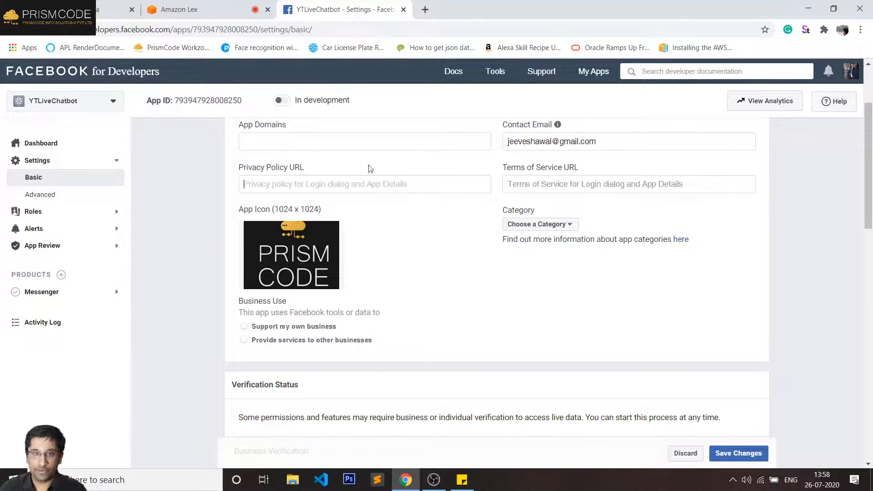
- Open prismcode.in in a new tab and copy its Privacy Policy page URL
click(425, 10)
text(prismcode.in)
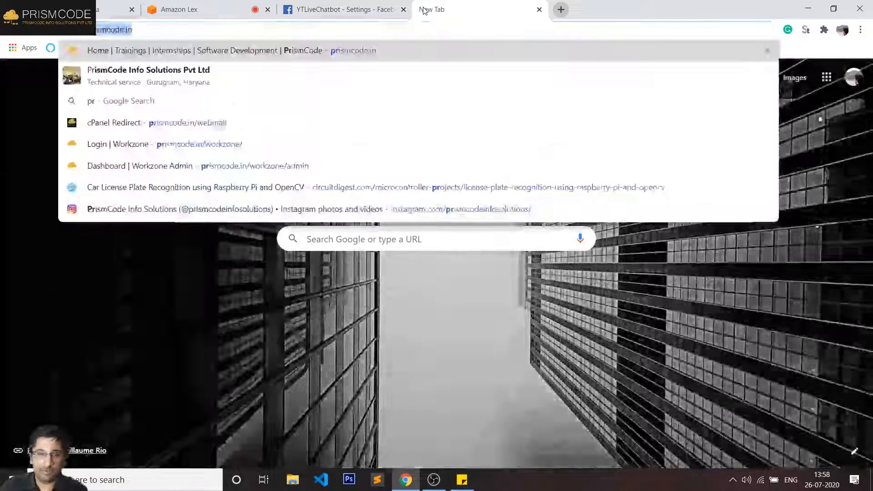
key(Return)
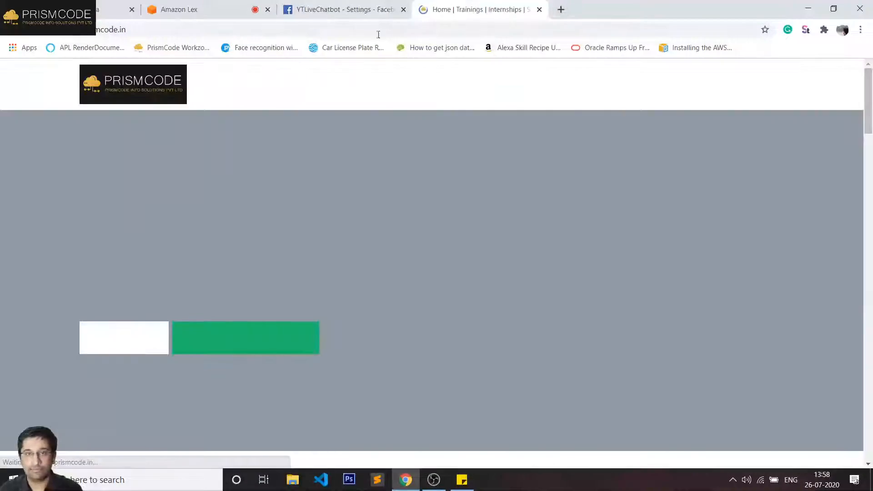
scroll(504, 219, down, 20)
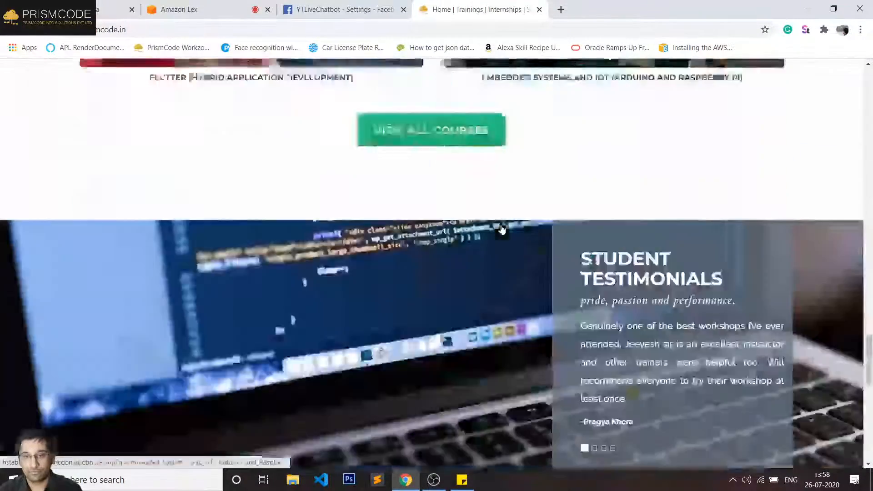
scroll(502, 230, down, 10)
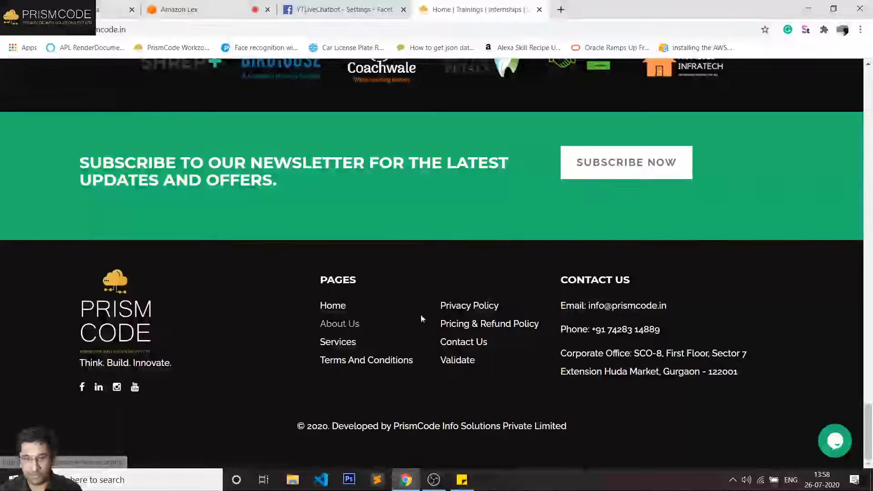
click(460, 306)
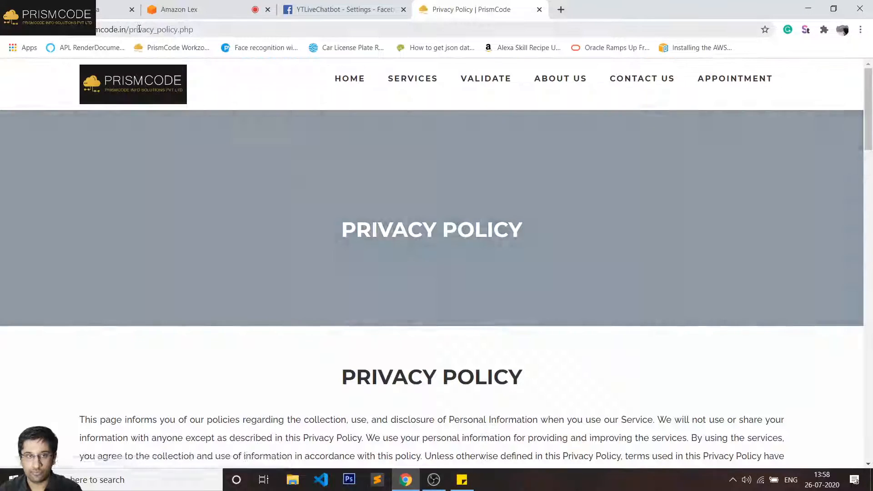
click(139, 28)
key(ctrl+c)
key(BackSpace)
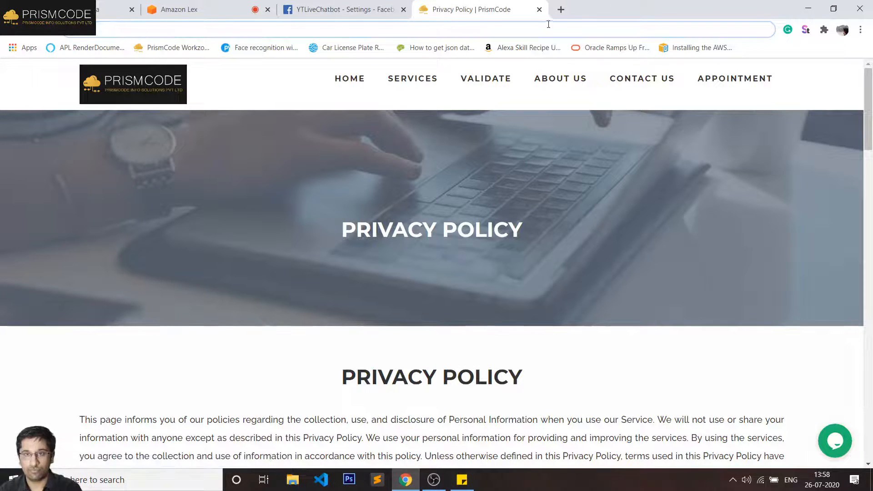
click(539, 9)
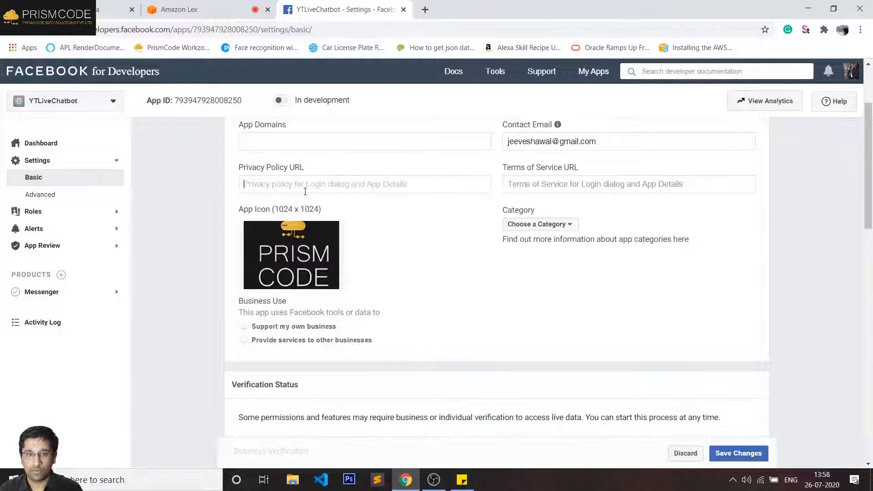
key(ctrl+v)
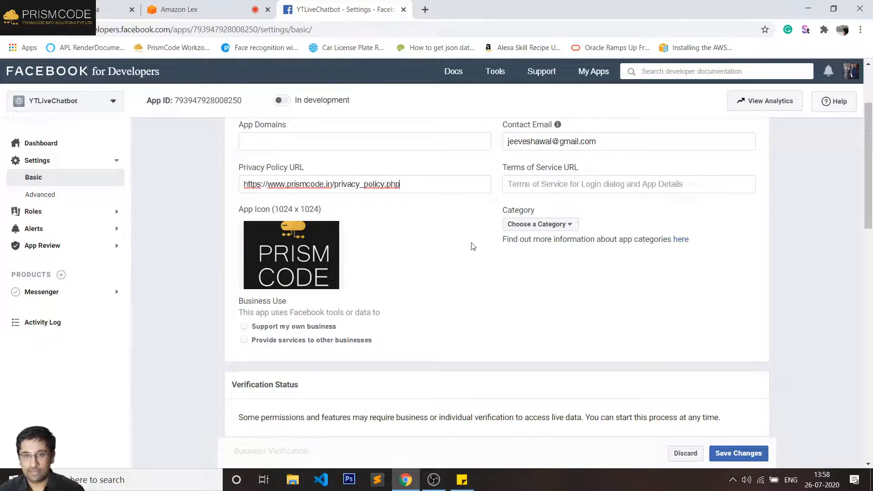
scroll(527, 313, up, 3)
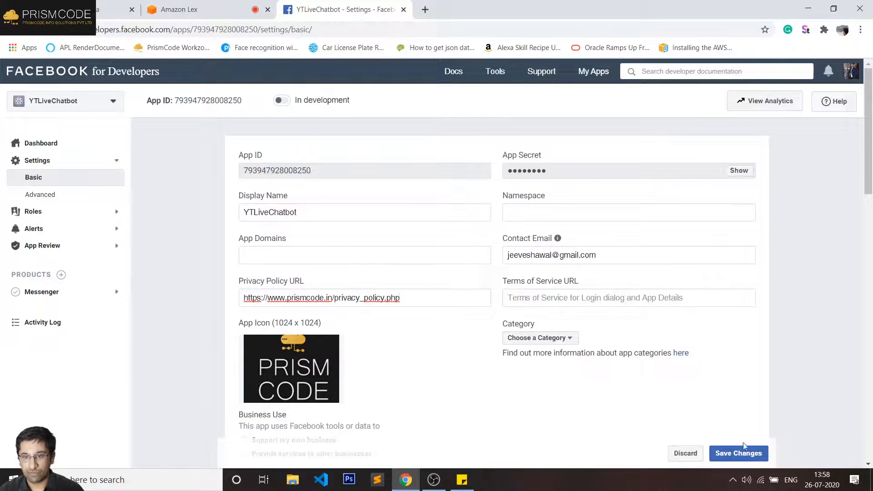
click(749, 454)
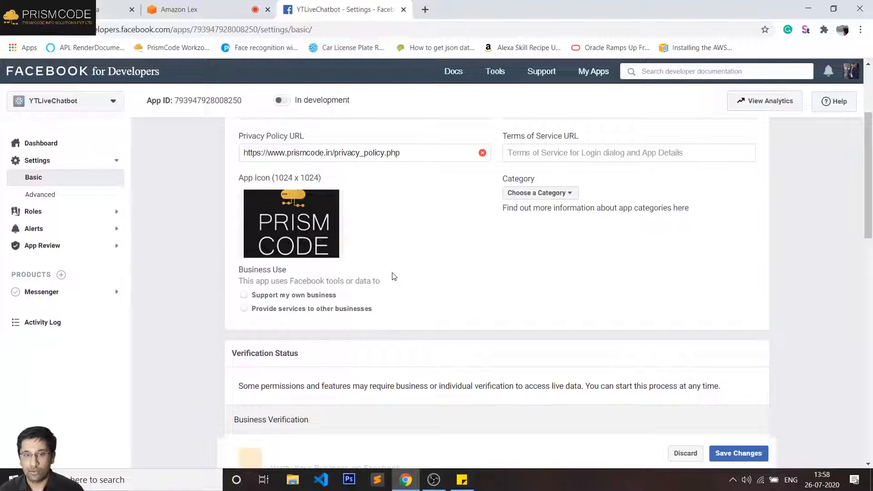
mouse_move(467, 160)
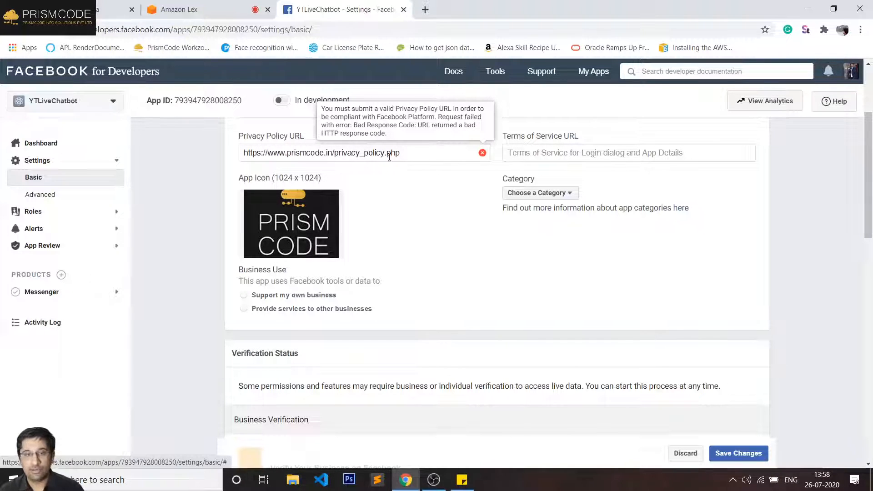
scroll(467, 191, down, 4)
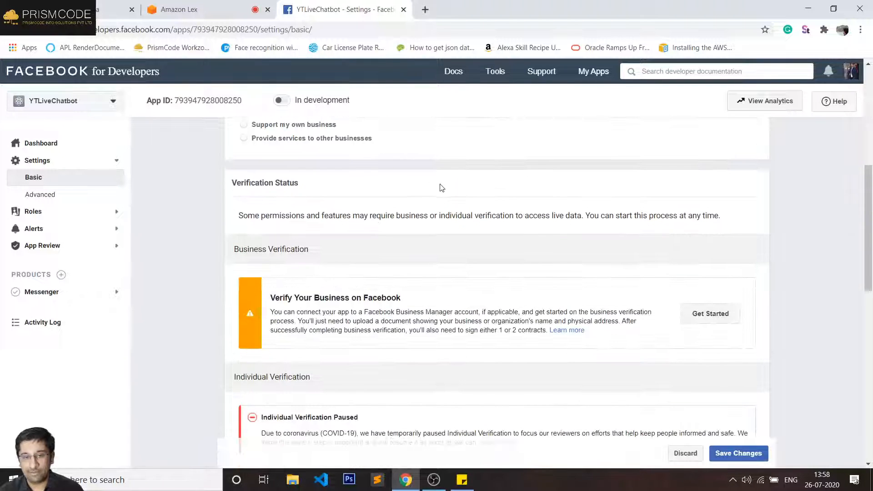
scroll(441, 188, up, 6)
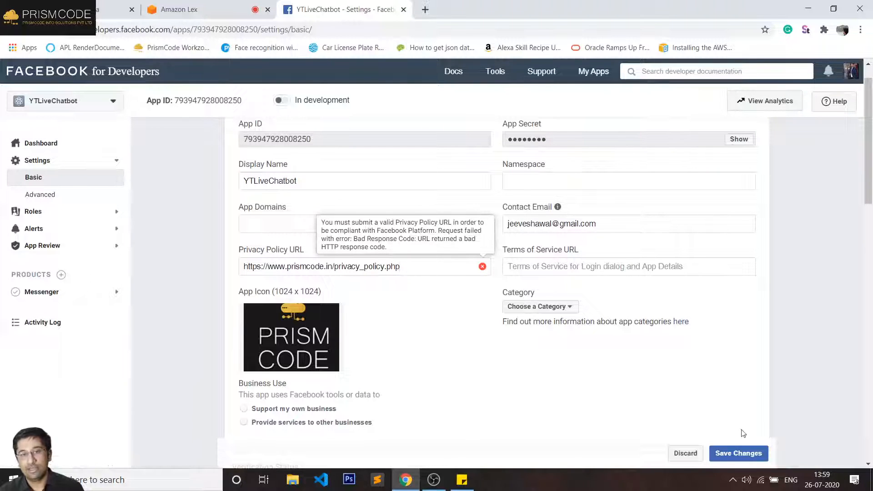
- Retry saving, then go to the app's Messenger Settings page
click(751, 453)
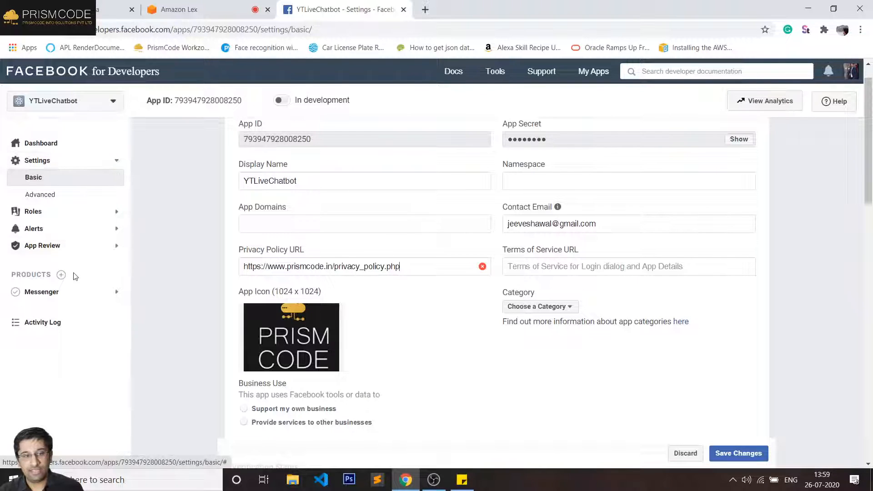
click(52, 296)
click(48, 309)
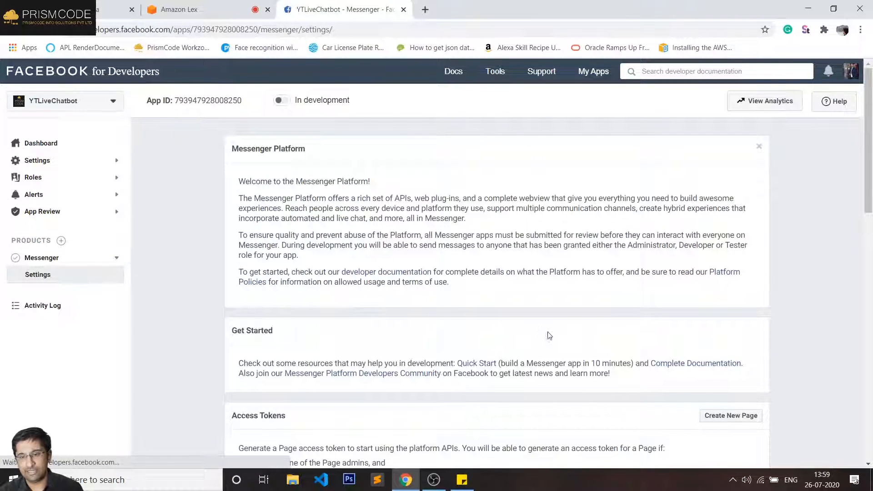
- Review the Messenger settings, comparing them with the Lex Facebook channel form
scroll(548, 336, down, 10)
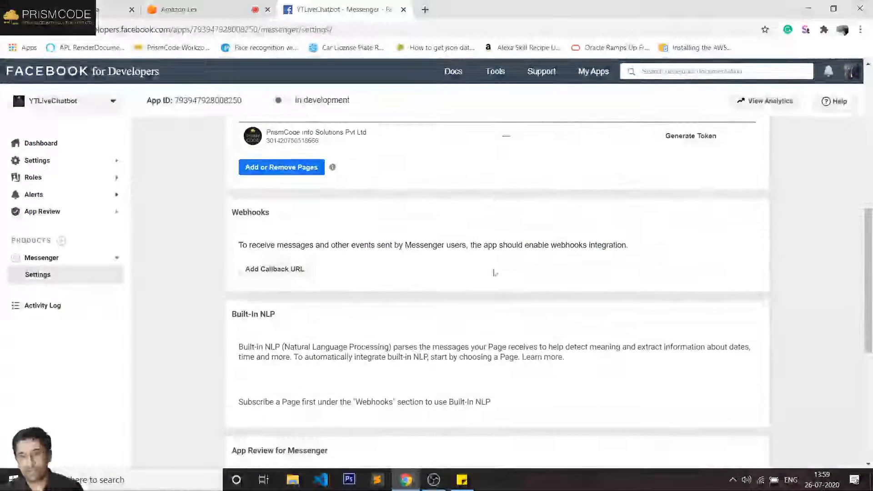
click(217, 12)
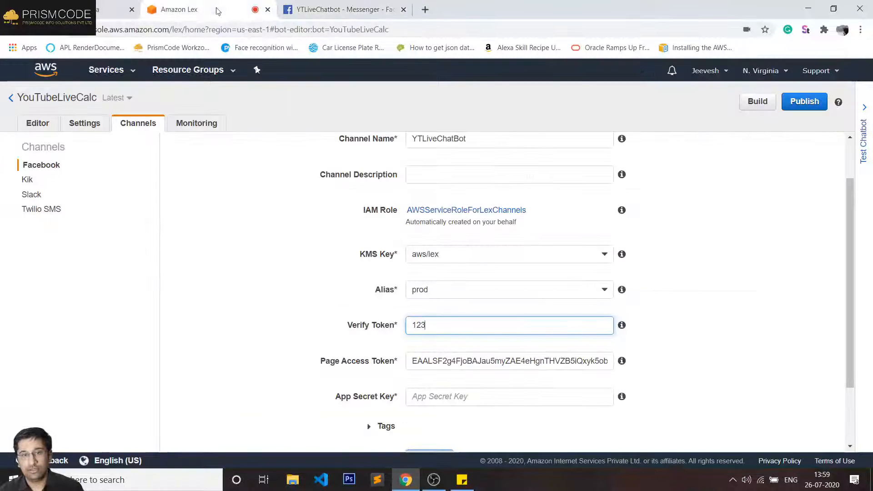
click(343, 11)
scroll(537, 359, down, 1)
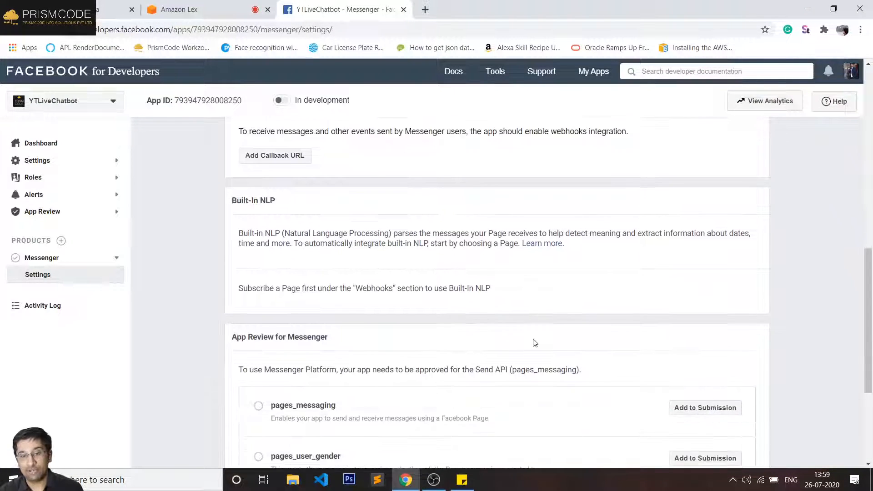
scroll(487, 314, down, 3)
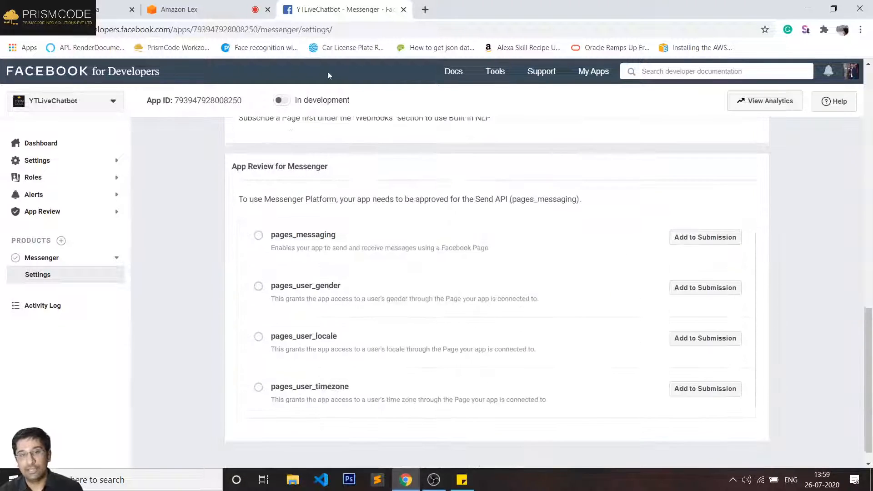
scroll(345, 193, up, 15)
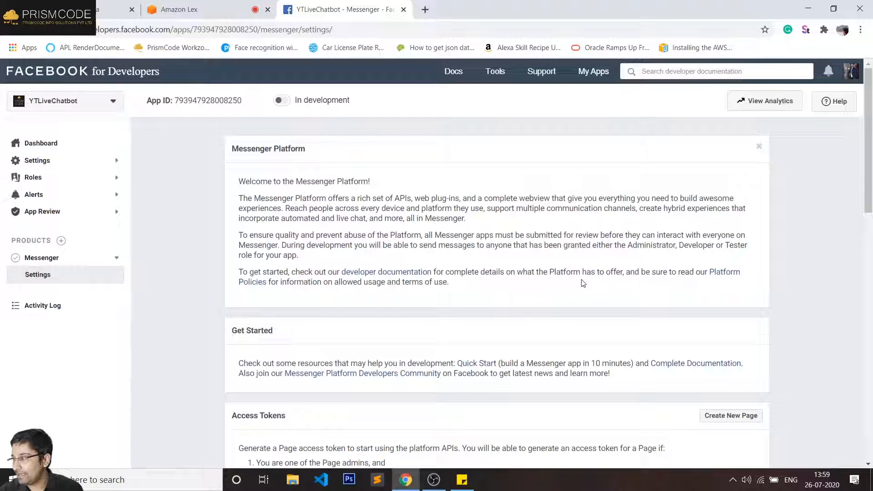
- Select the empty App Secret Key field in Lex, then recheck the Messenger access tokens
click(212, 7)
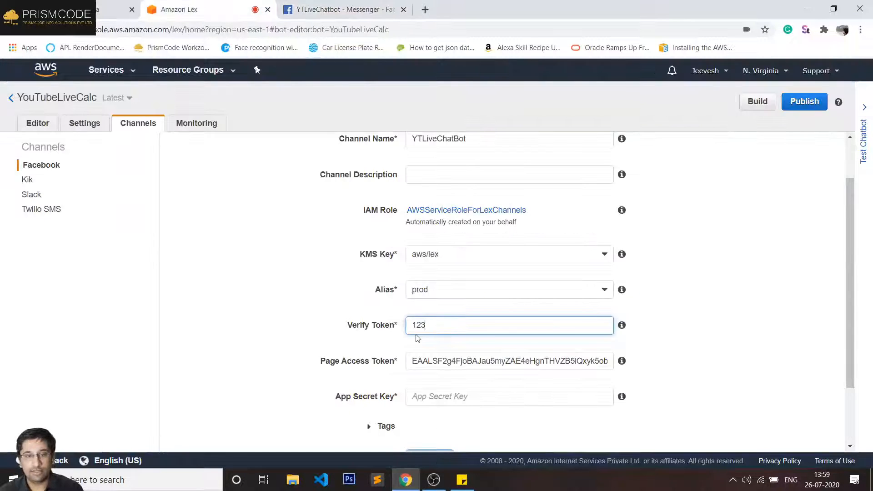
click(470, 396)
scroll(469, 396, down, 3)
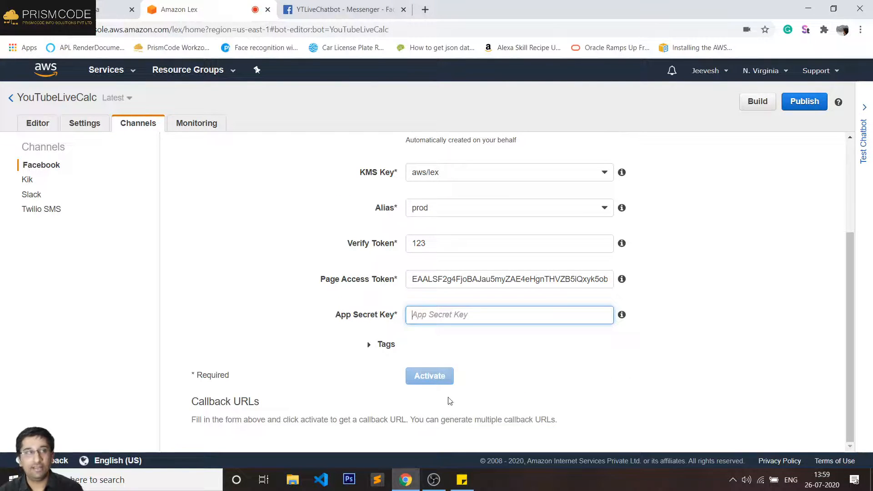
click(331, 12)
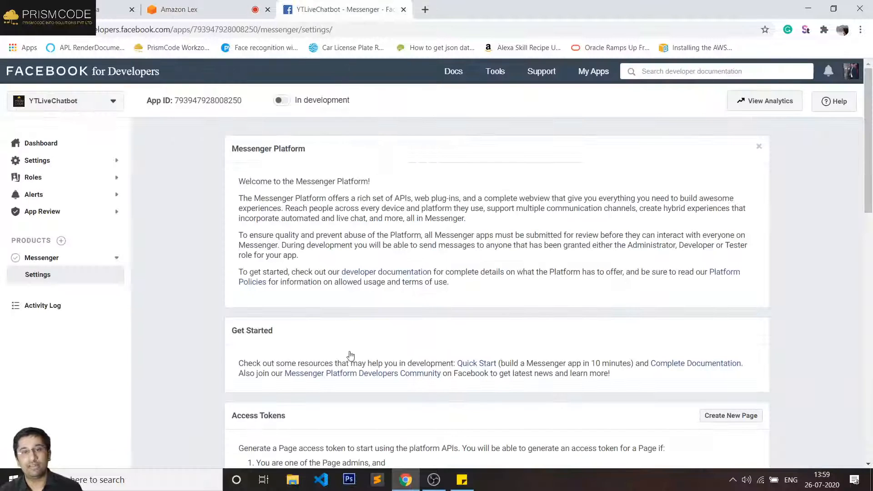
scroll(230, 315, down, 2)
scroll(230, 316, down, 3)
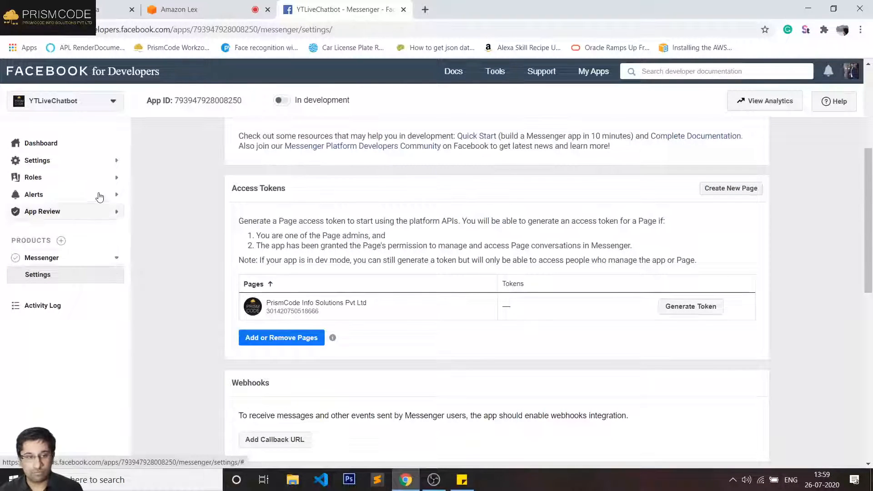
click(114, 162)
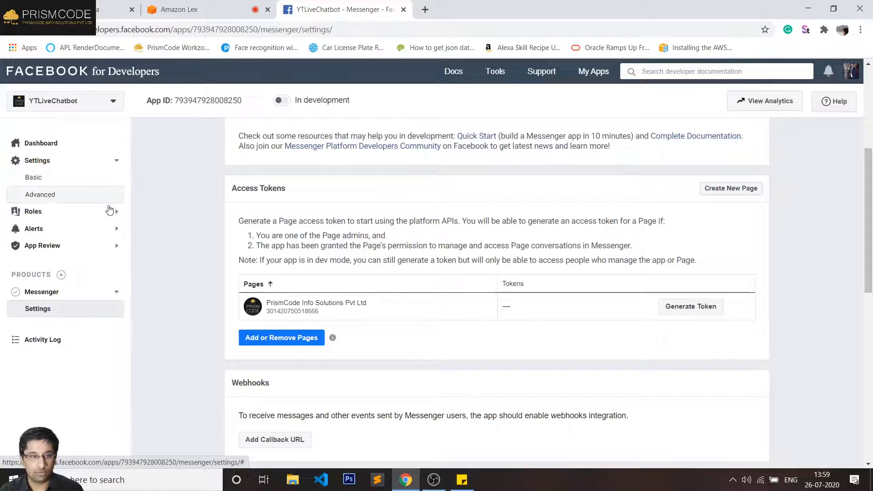
- Re-paste the privacy policy address as the Privacy Policy URL and save again
click(80, 177)
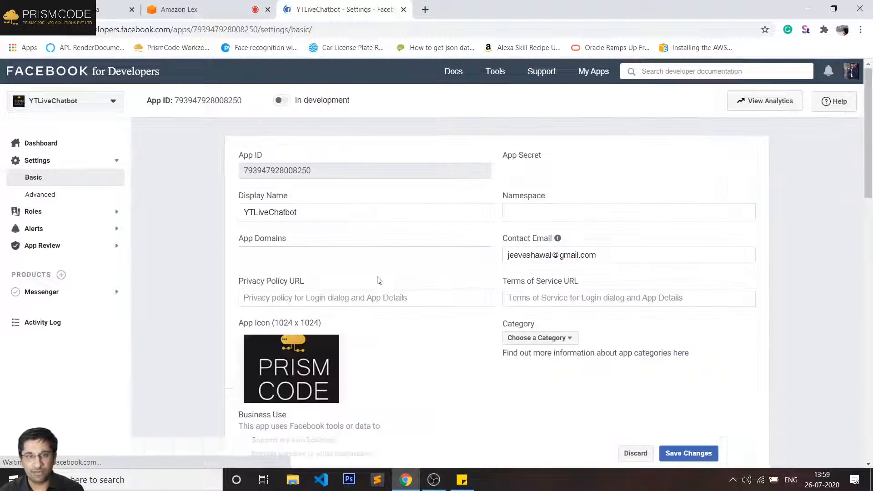
click(311, 298)
key(ctrl+v)
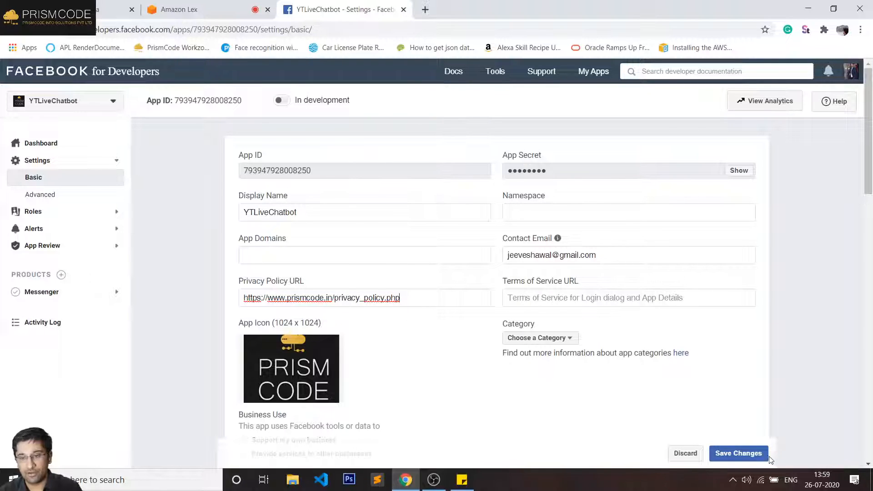
click(741, 452)
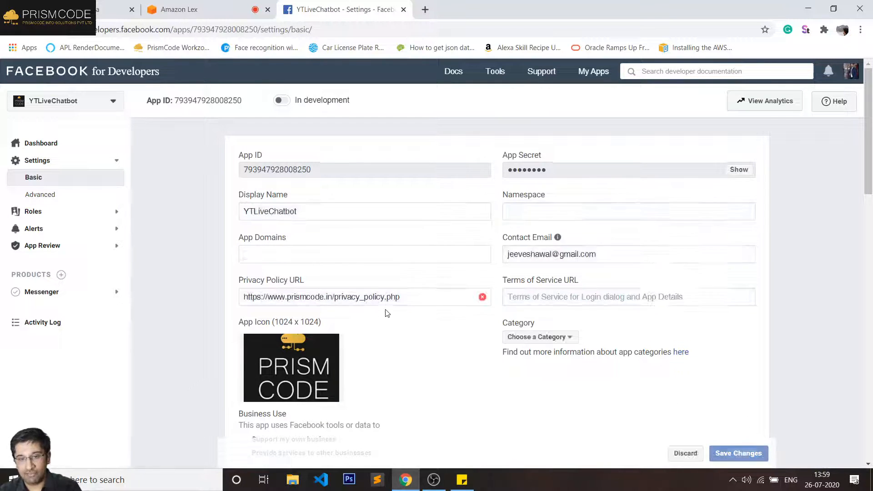
scroll(480, 269, down, 3)
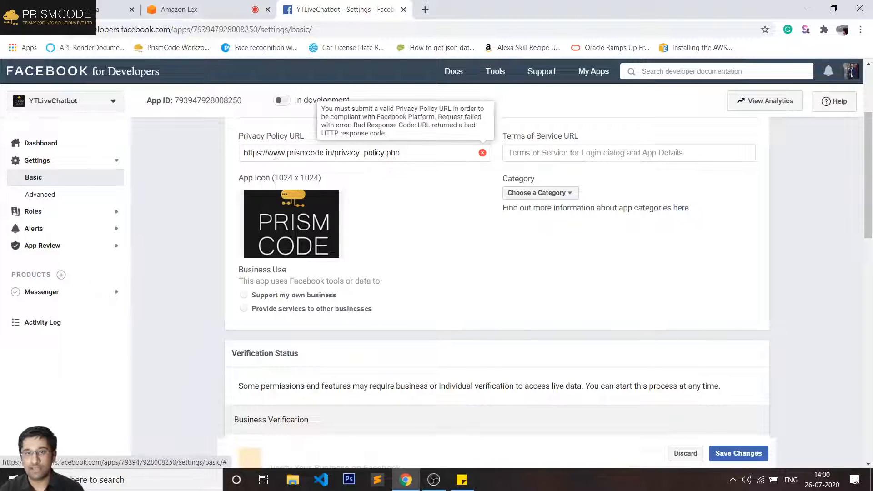
- Read the Privacy Policy URL error, then return to the Lex Facebook channel form
click(404, 148)
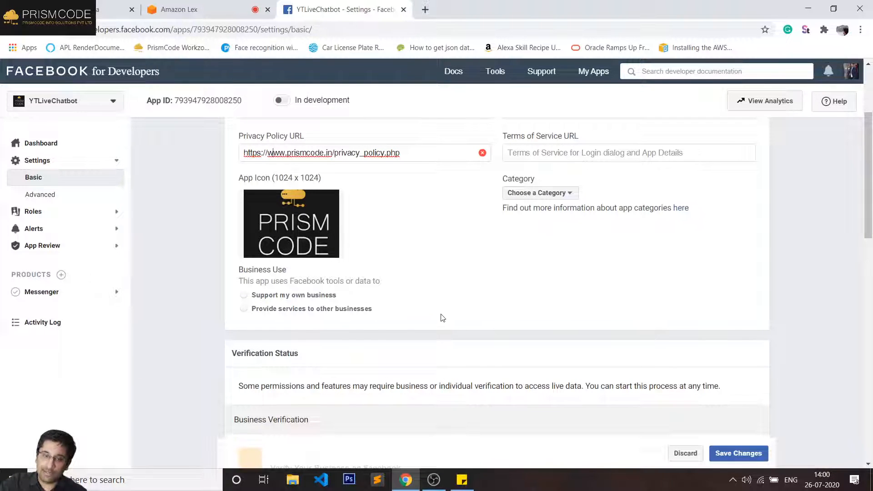
scroll(442, 317, up, 3)
click(178, 8)
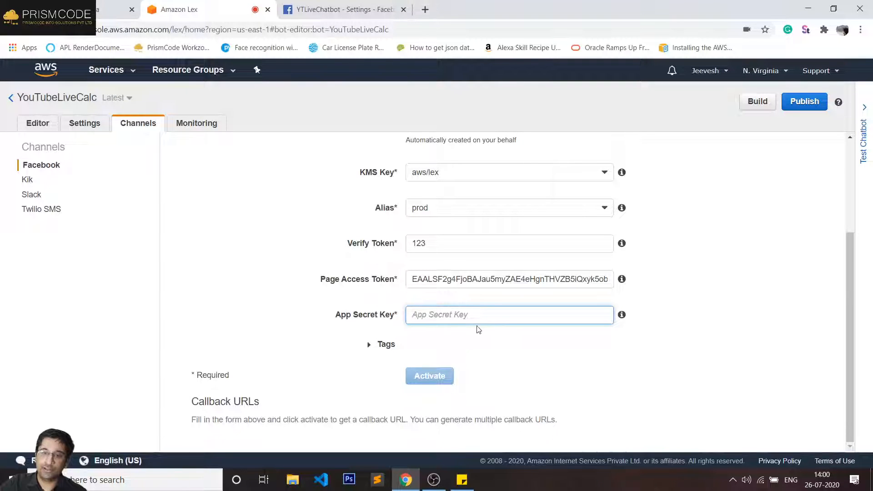
- Close the Facebook app settings tab and open a new blank browser tab
click(291, 10)
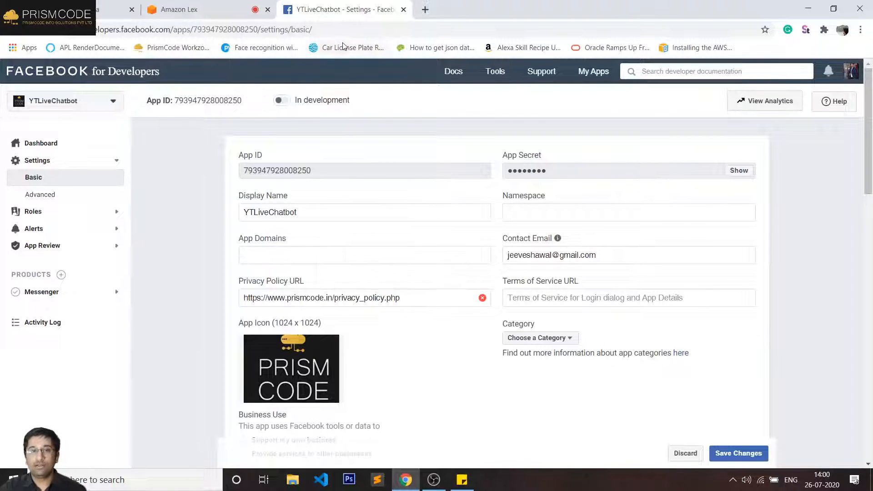
click(403, 9)
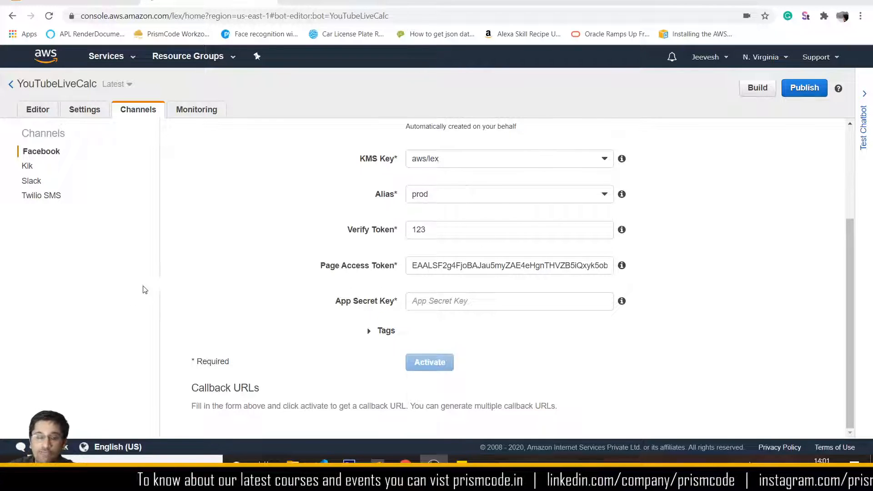
click(284, 4)
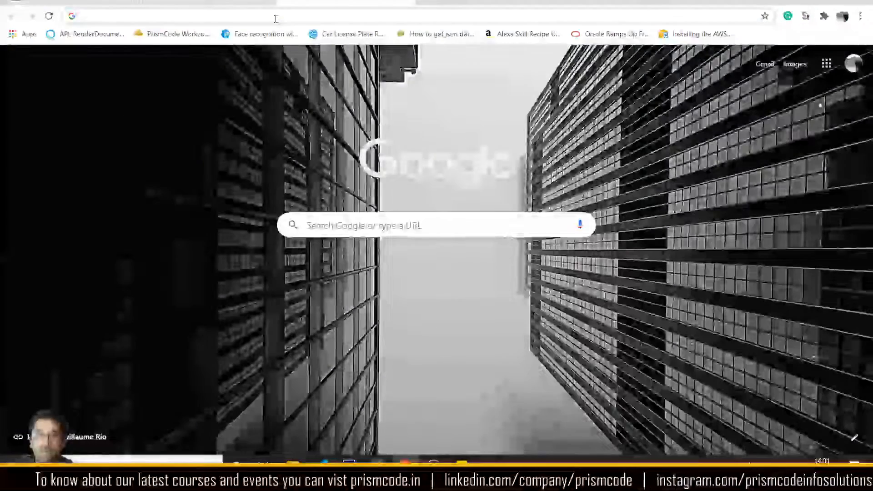
- Go to PrismCode's event page at prismcode.in/jamia/ using the address-bar autocomplete
click(275, 17)
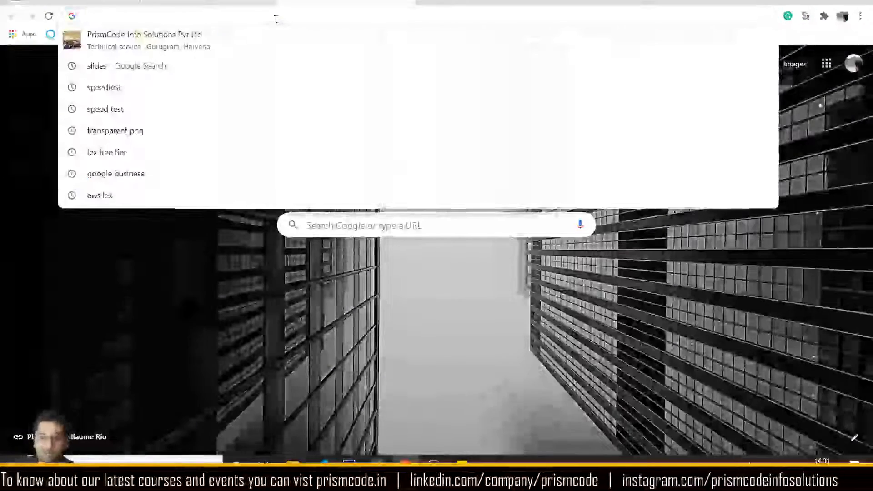
text(prismcode.in/)
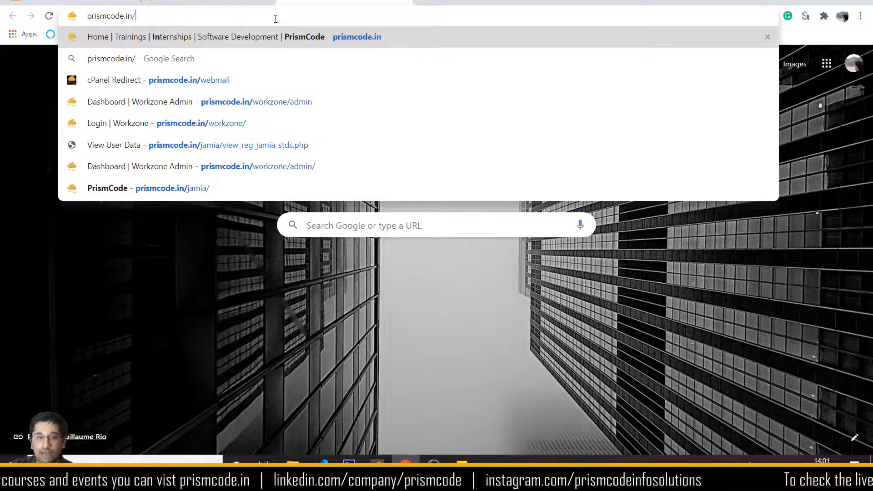
key(Down)
key(Down)
key(Down)
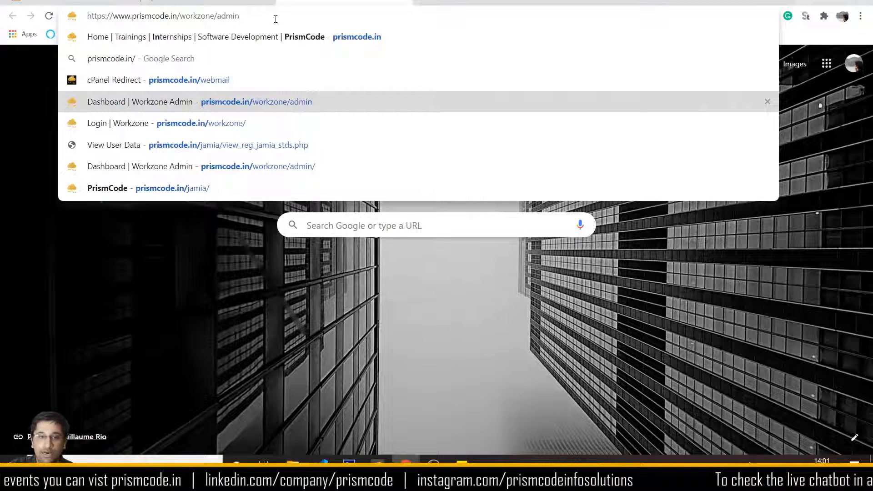
key(Up)
key(Up)
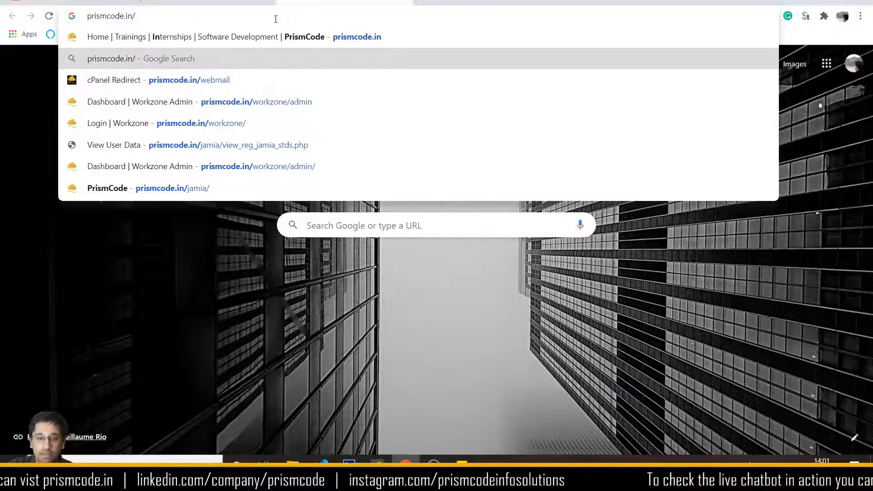
text(j)
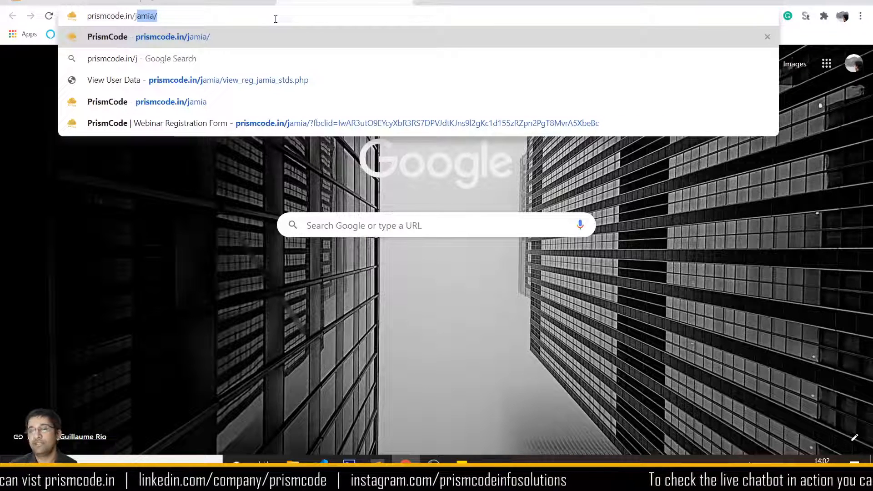
key(Return)
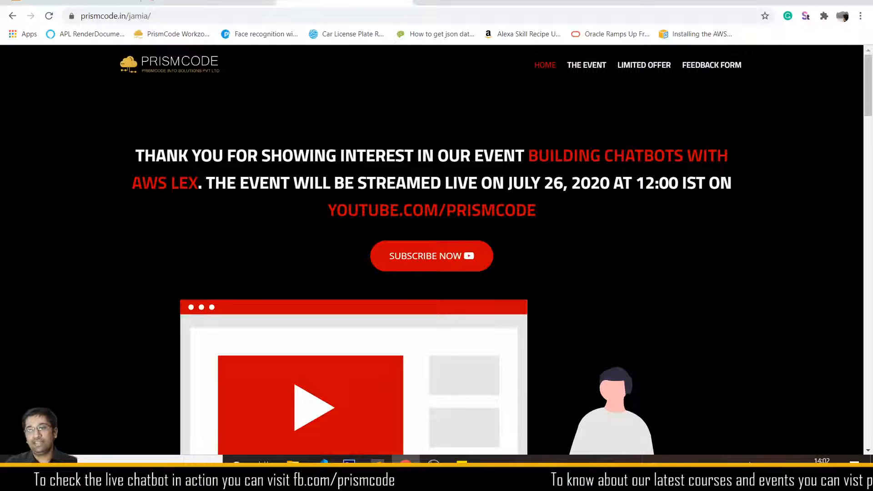
- Scroll to the LIKED THE EVENT? offers and highlight the AWS MASTERCLASS heading and the word AWS
scroll(580, 178, down, 20)
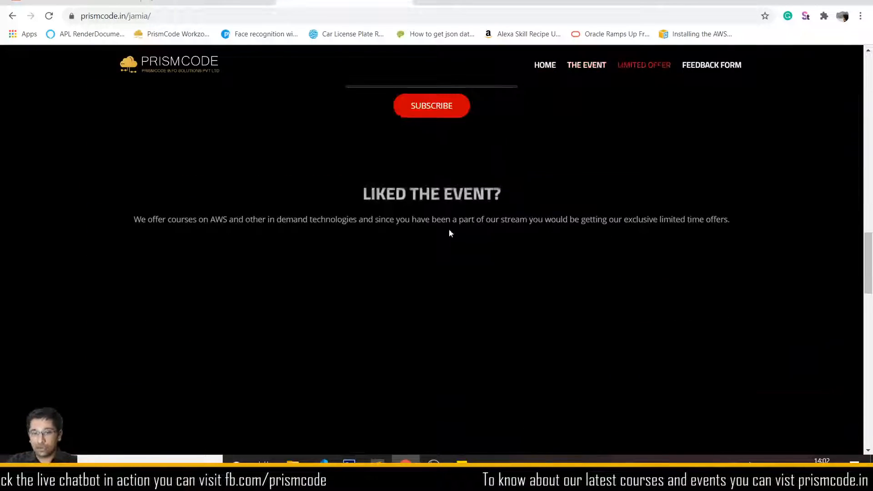
scroll(452, 229, down, 3)
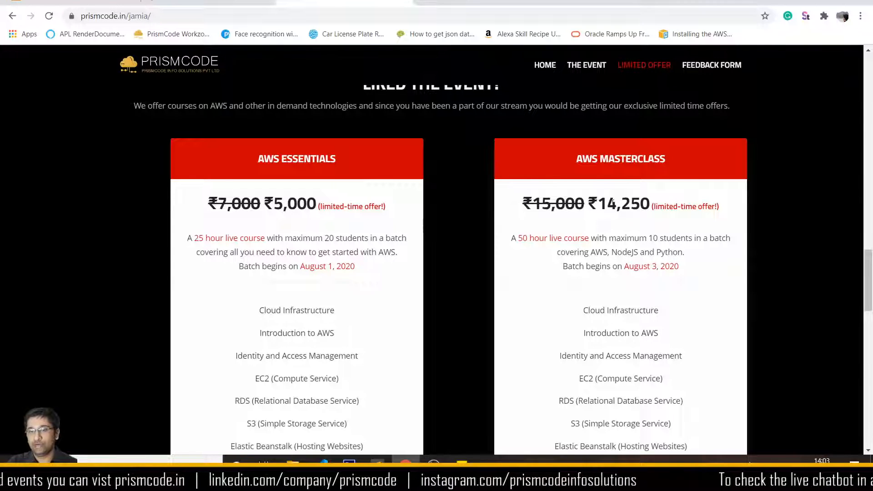
triple_click(617, 159)
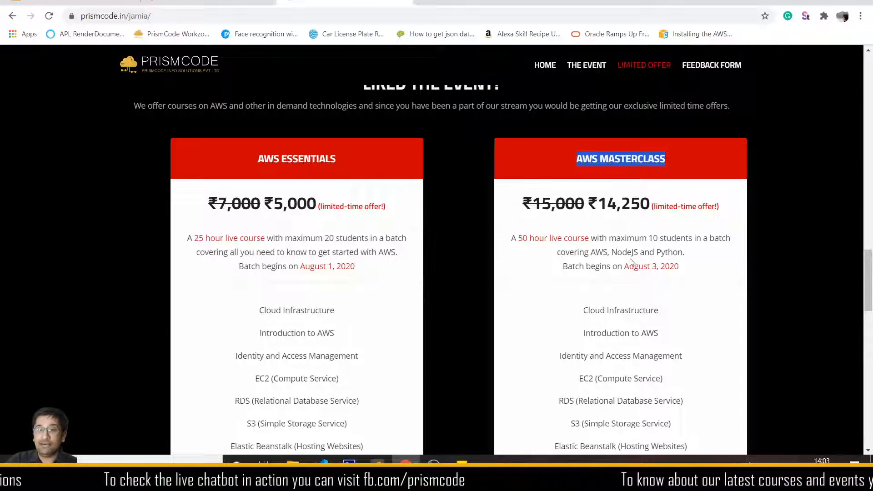
click(606, 256)
double_click(600, 252)
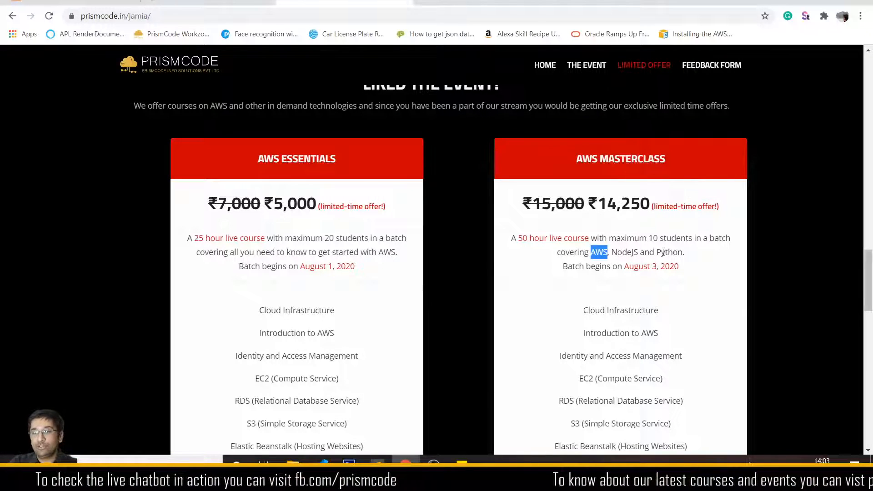
click(607, 256)
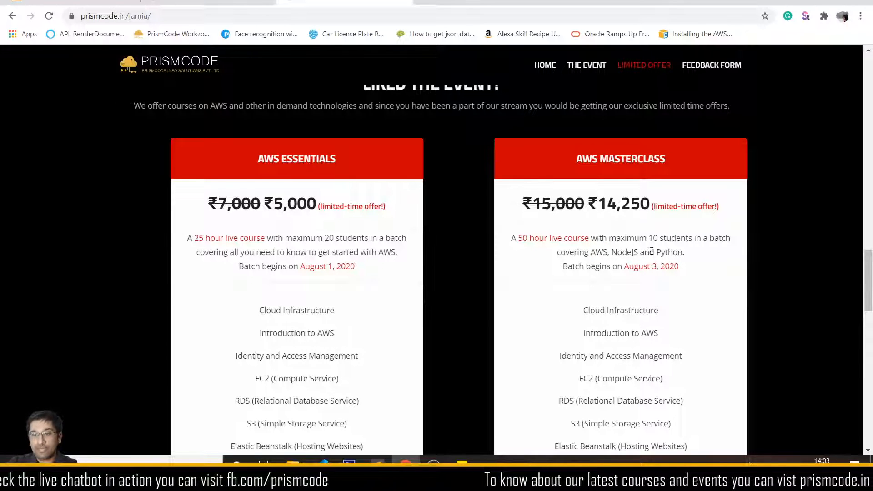
- Compare both course cards' topic lists and highlight the AWS ESSENTIALS heading
scroll(657, 255, down, 3)
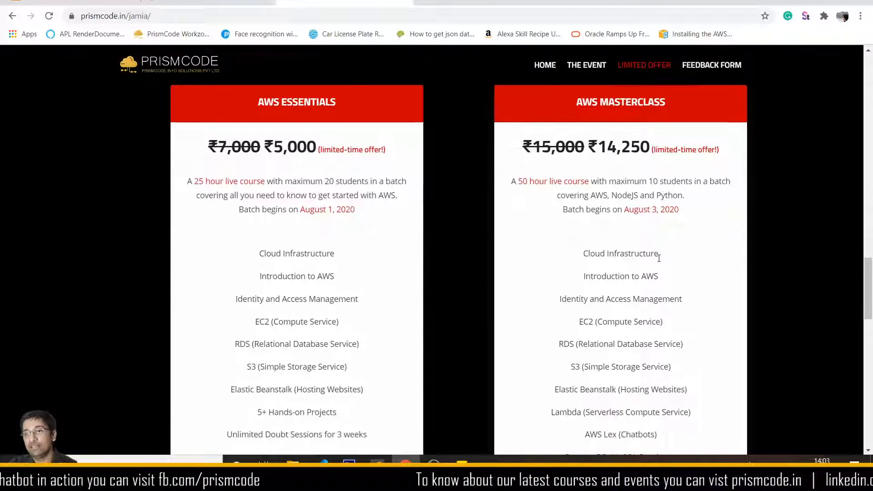
scroll(636, 182, down, 4)
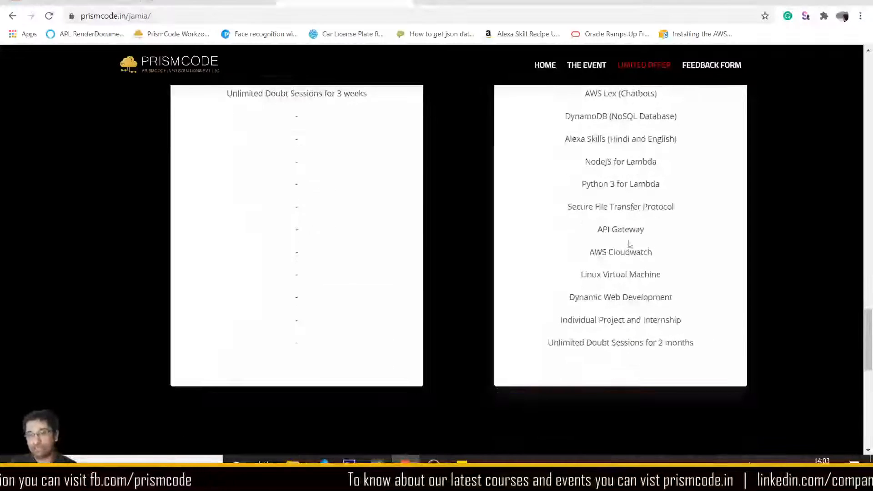
scroll(657, 245, up, 3)
scroll(657, 274, up, 3)
scroll(643, 230, down, 5)
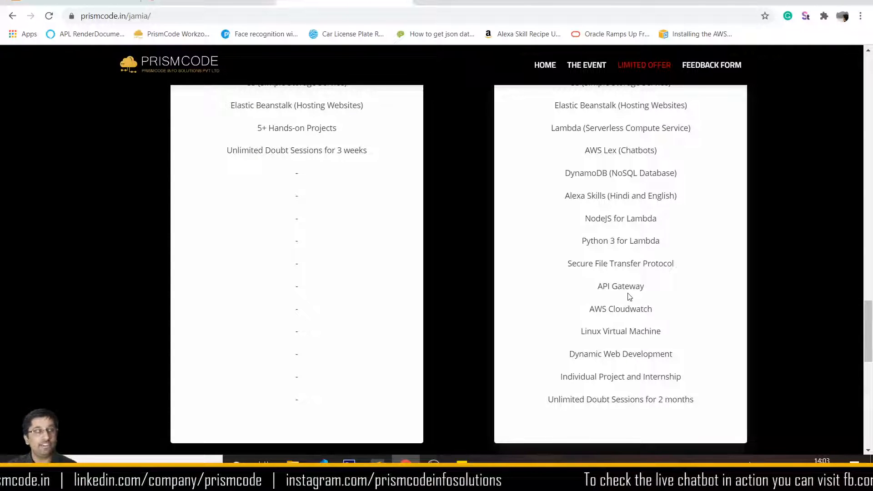
scroll(614, 341, up, 5)
scroll(614, 341, up, 2)
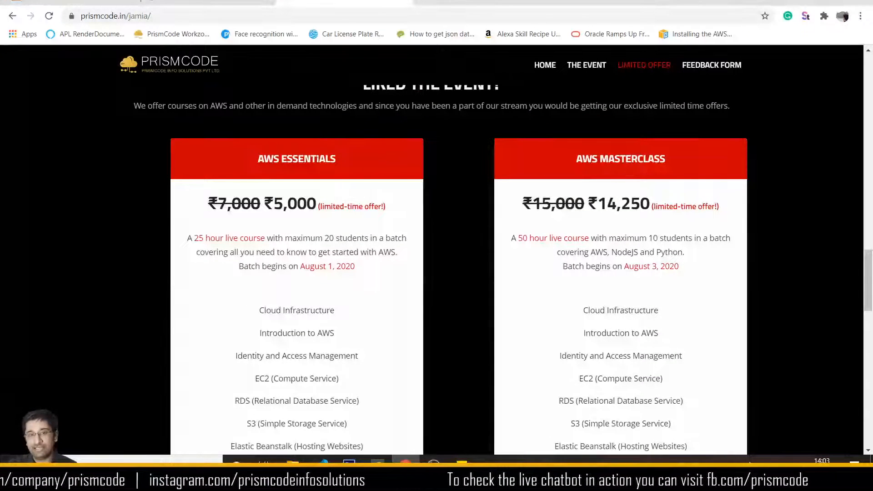
drag(255, 158, 362, 168)
click(362, 168)
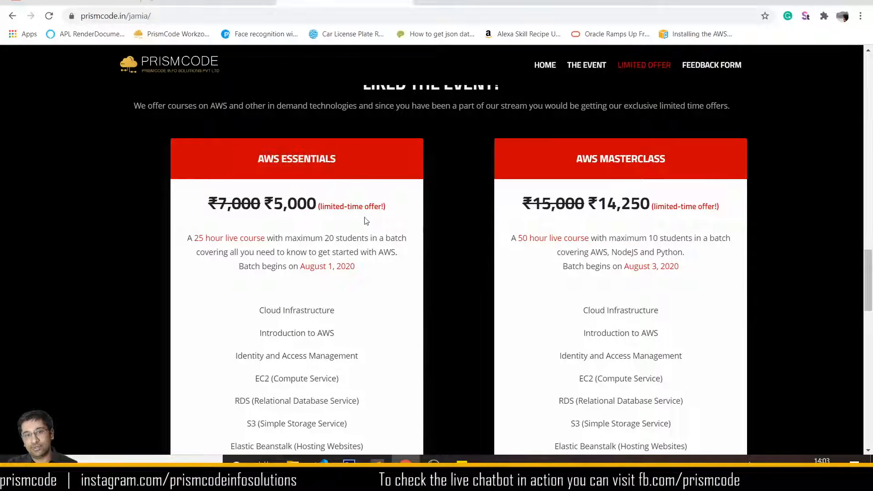
- Read the AWS Masterclass syllabus, then scroll back up to the Subscribe to our Newsletter section
scroll(334, 218, down, 3)
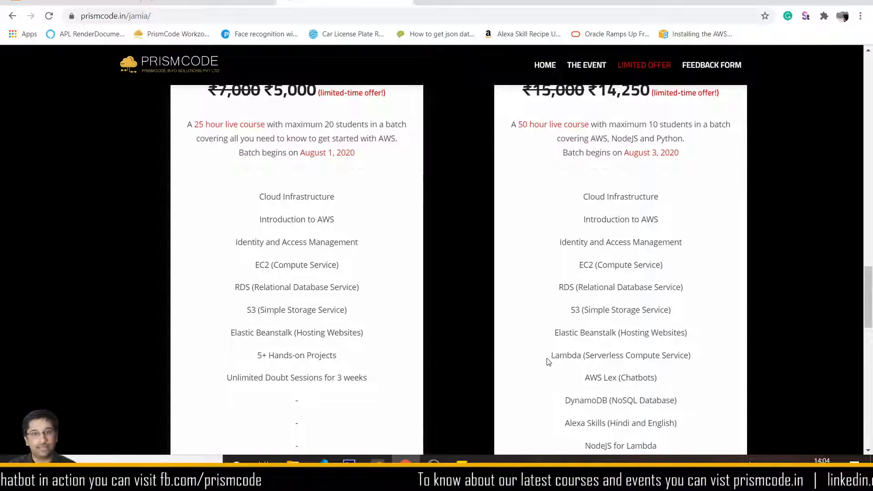
scroll(547, 361, down, 6)
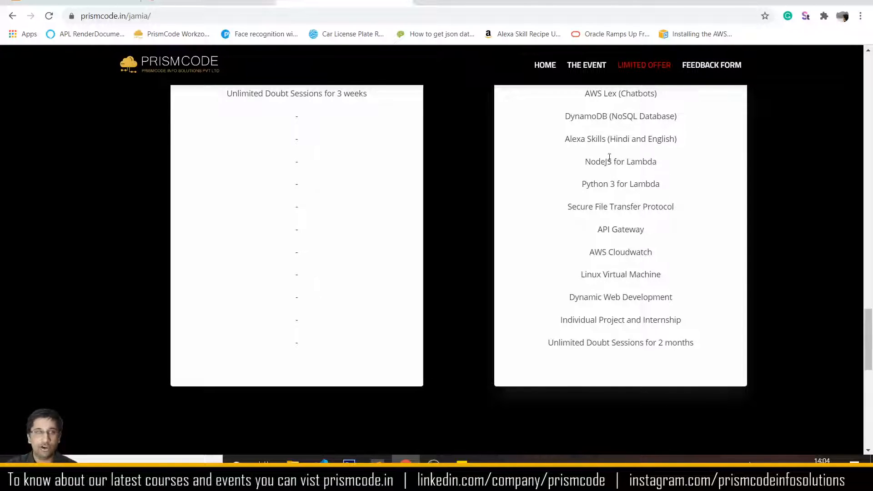
scroll(698, 246, up, 3)
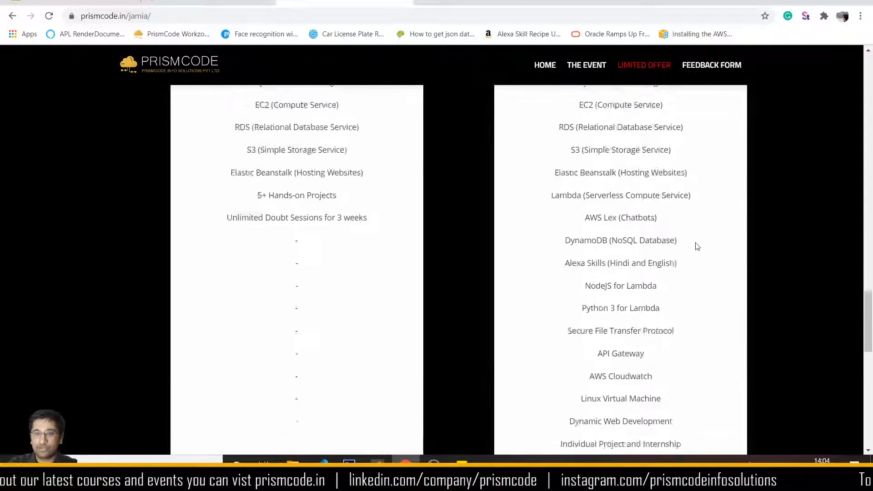
scroll(697, 246, up, 13)
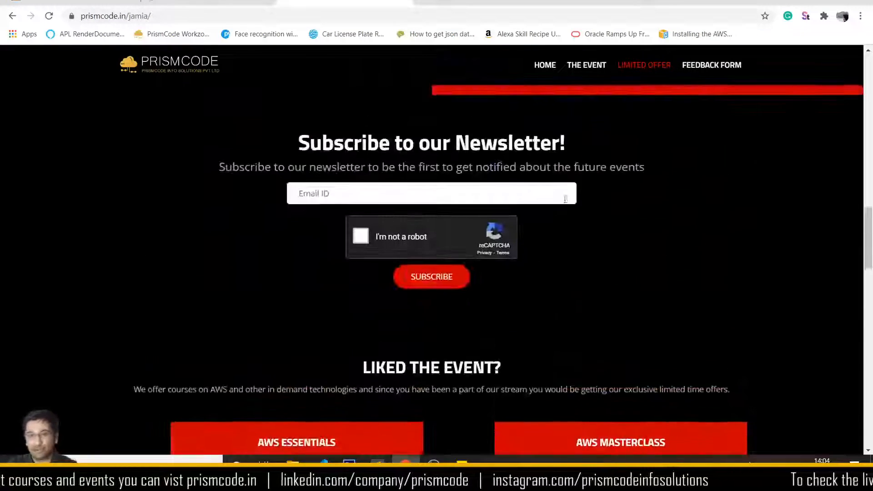